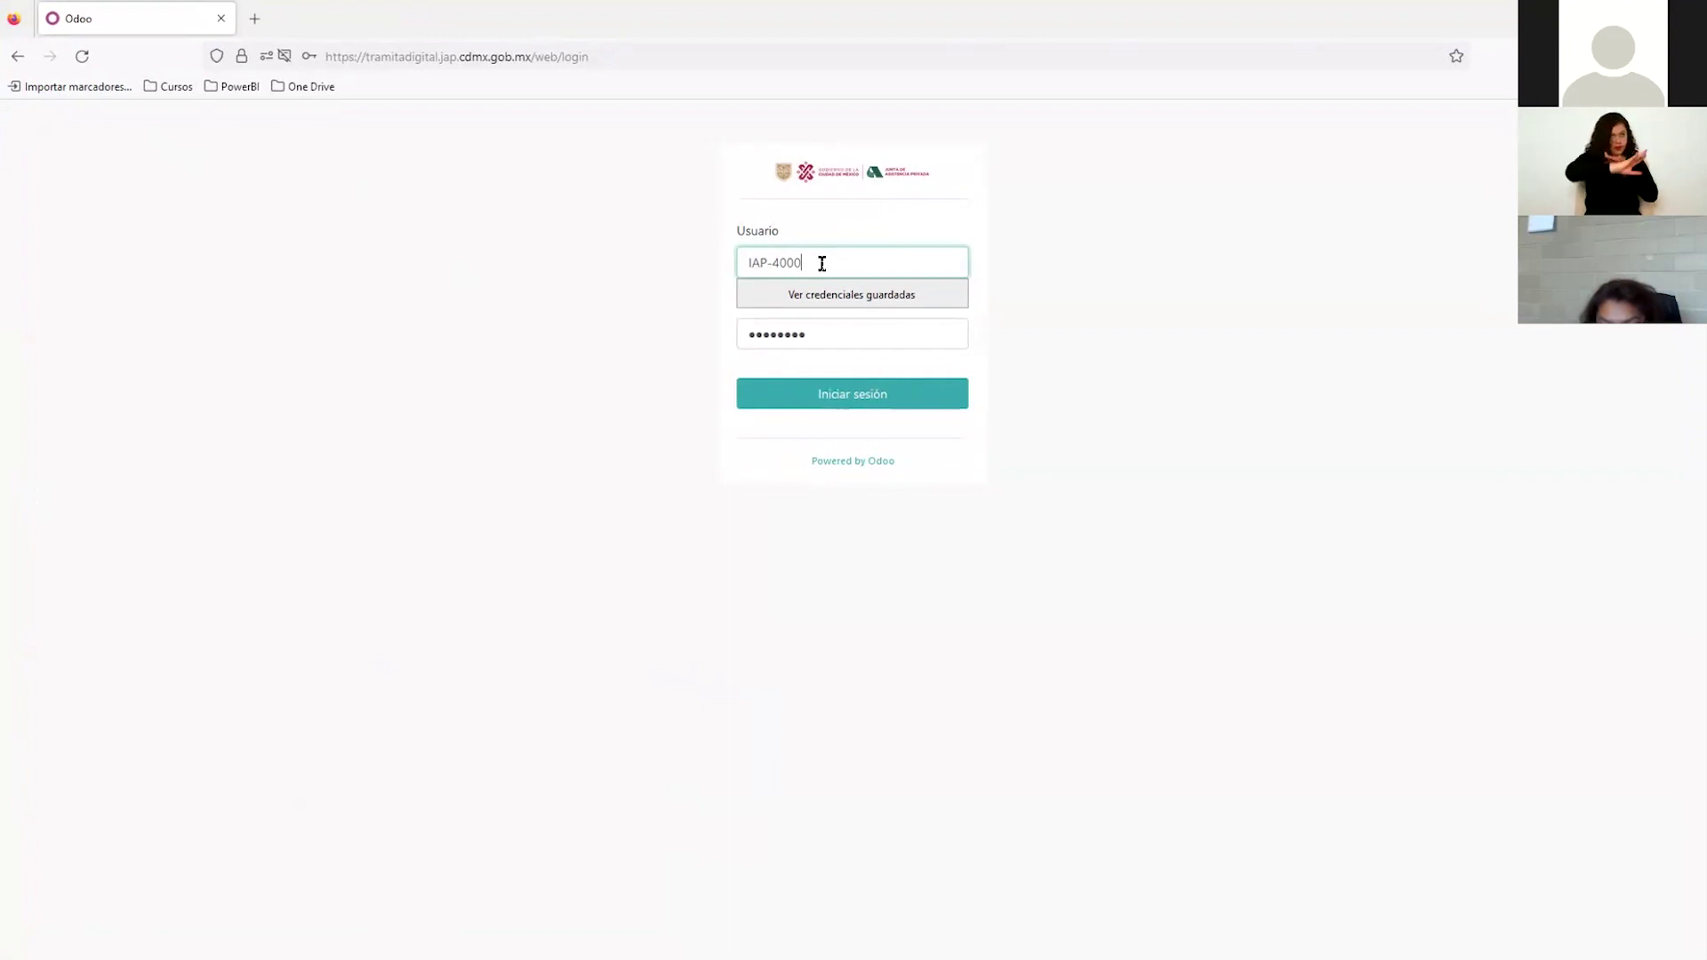
Sign in to Odoo with the entered username to reach the Contratos de Arrendamiento list
{"action": "left_click_drag", "start_coordinate": [821, 263], "coordinate": [694, 248]}
{"action": "left_click", "coordinate": [811, 263]}
{"action": "left_click_drag", "start_coordinate": [811, 263], "coordinate": [634, 259]}
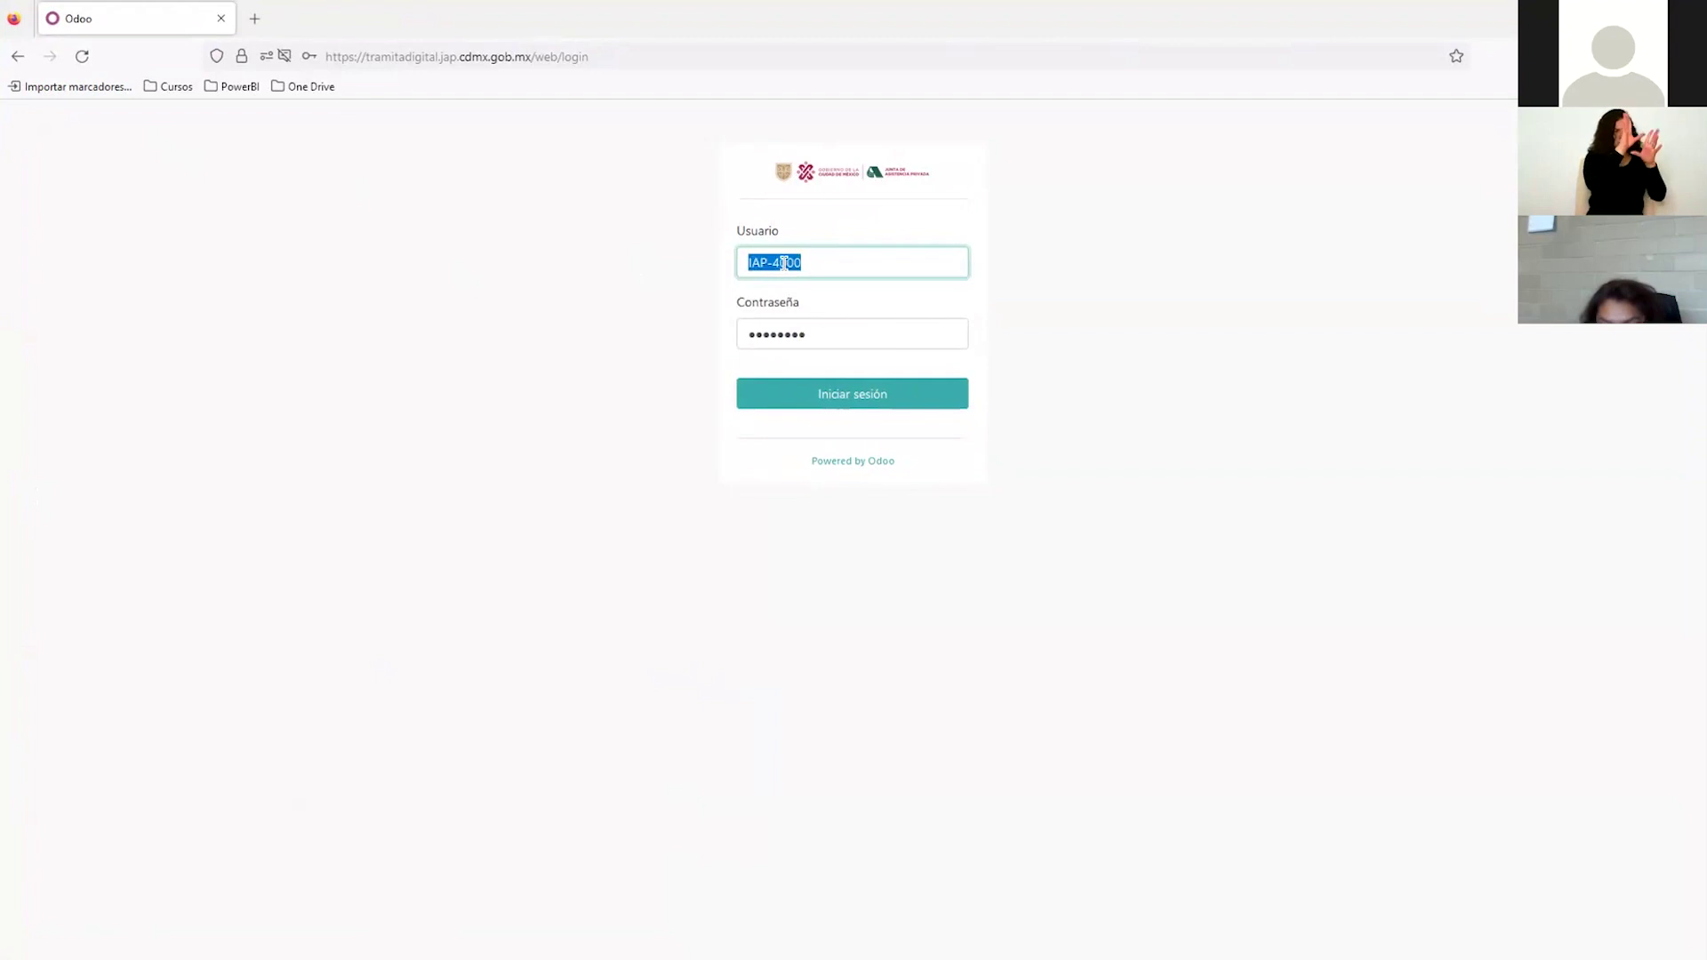
{"action": "left_click", "coordinate": [830, 399]}
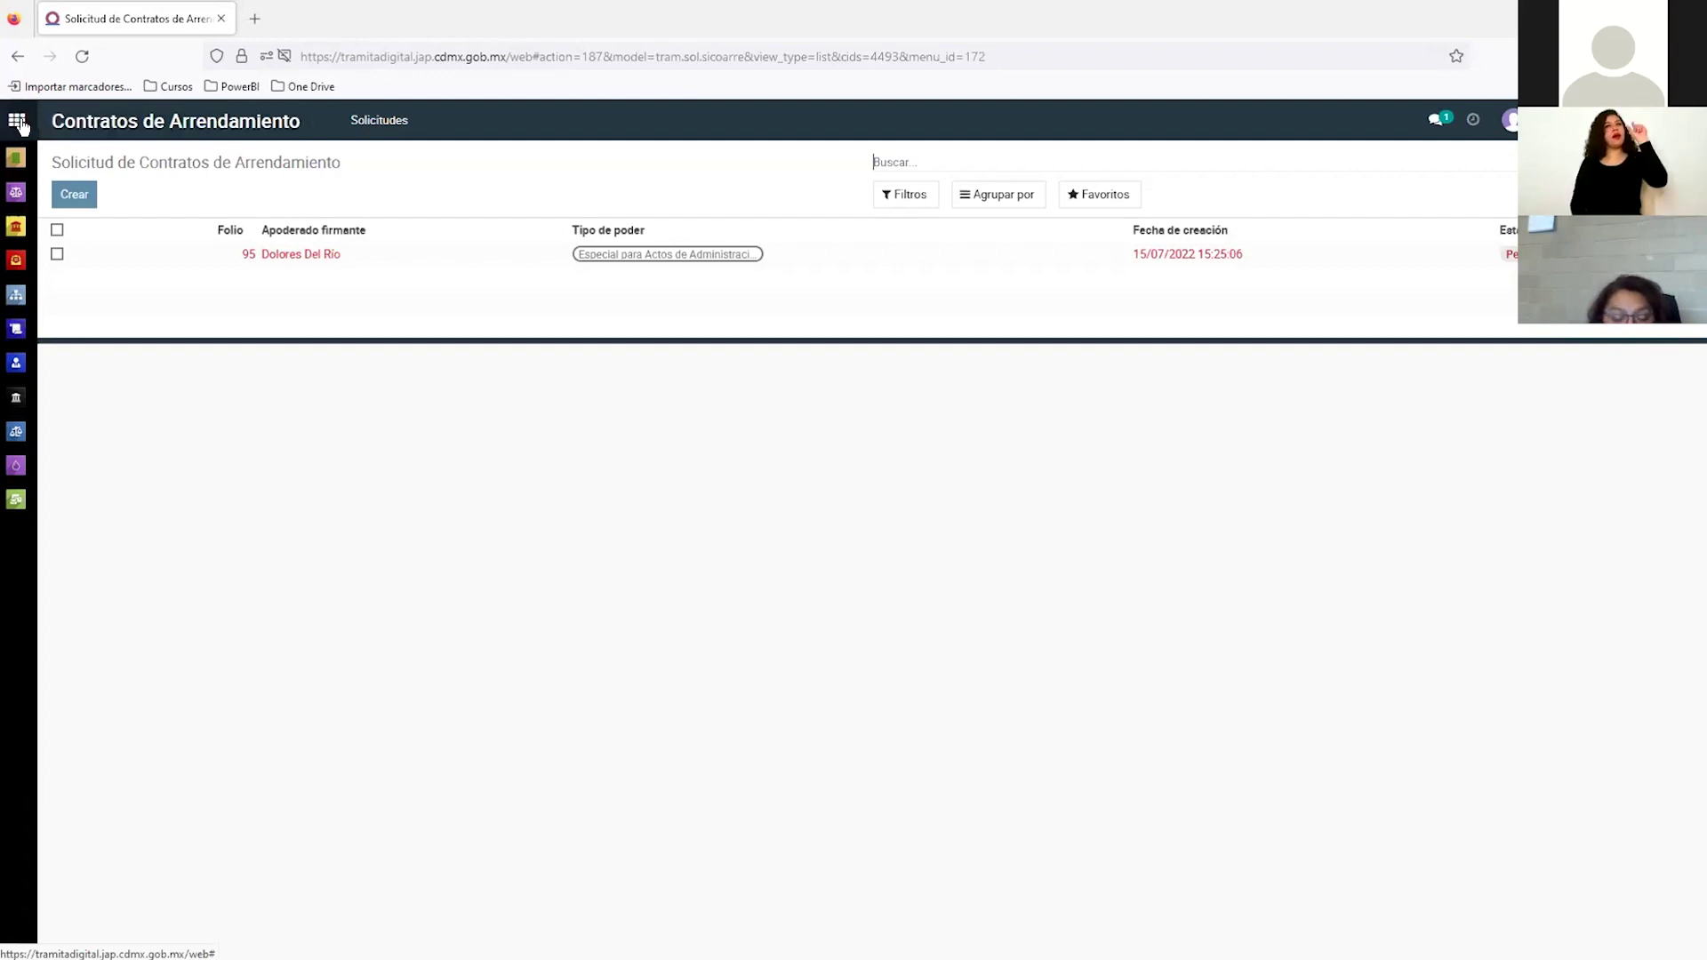
Browse the apps home menu, then open and close the user account menu
{"action": "left_click", "coordinate": [16, 129]}
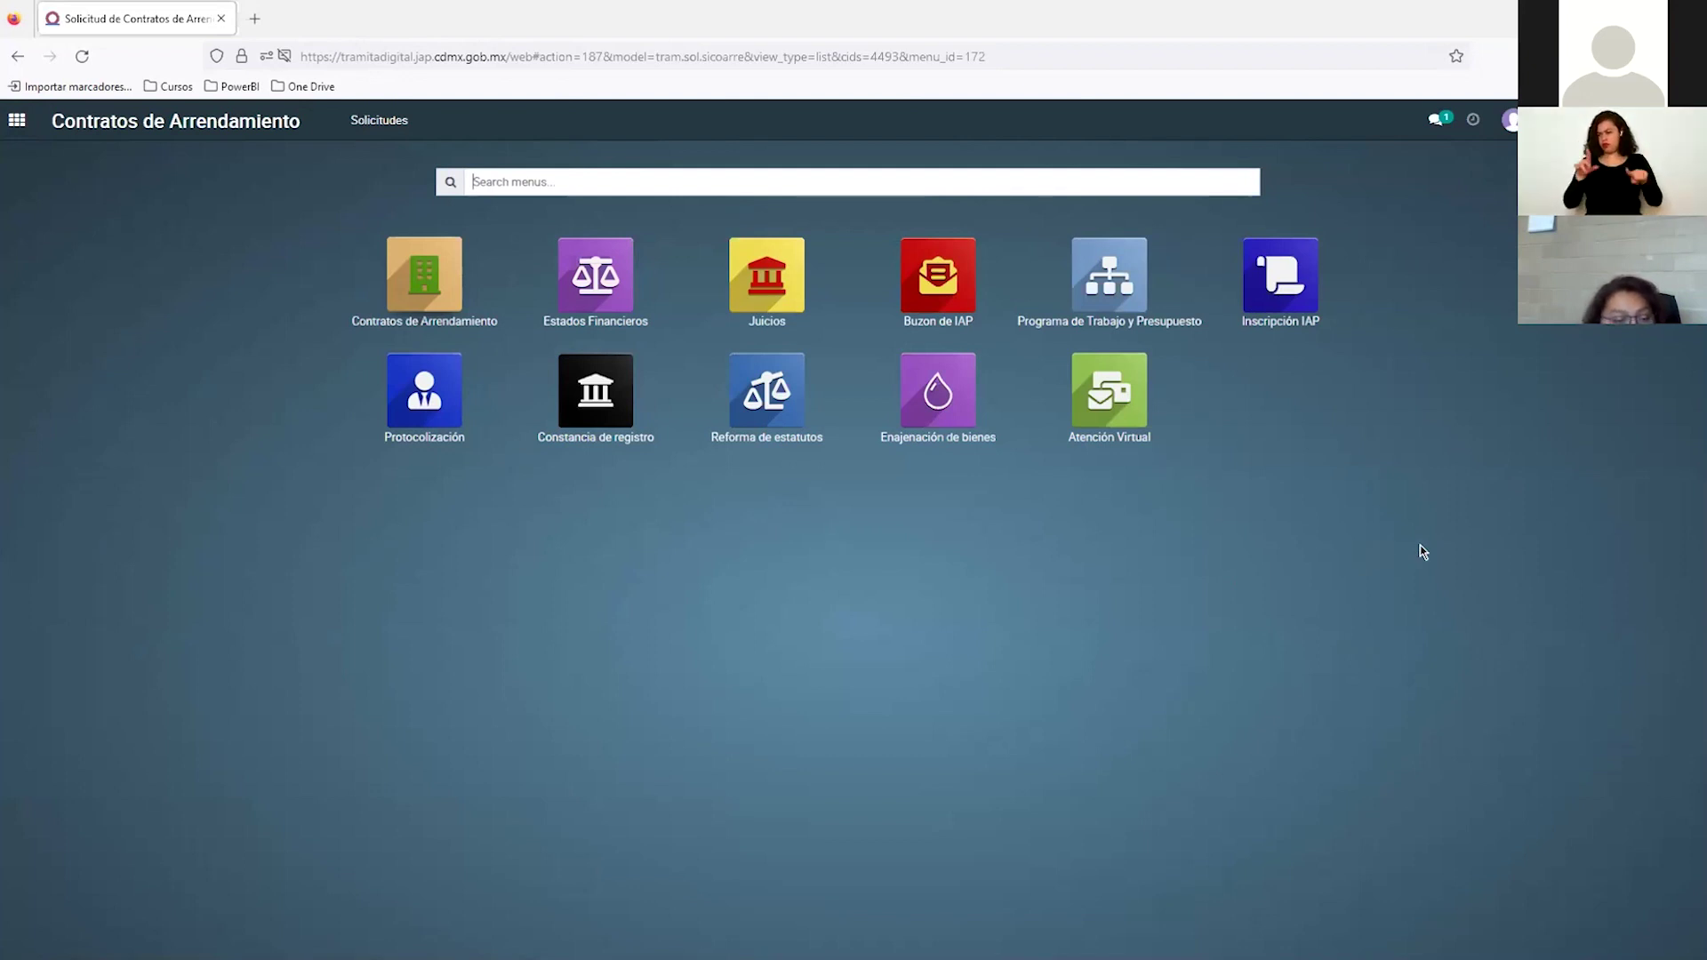
{"action": "left_click", "coordinate": [1389, 499]}
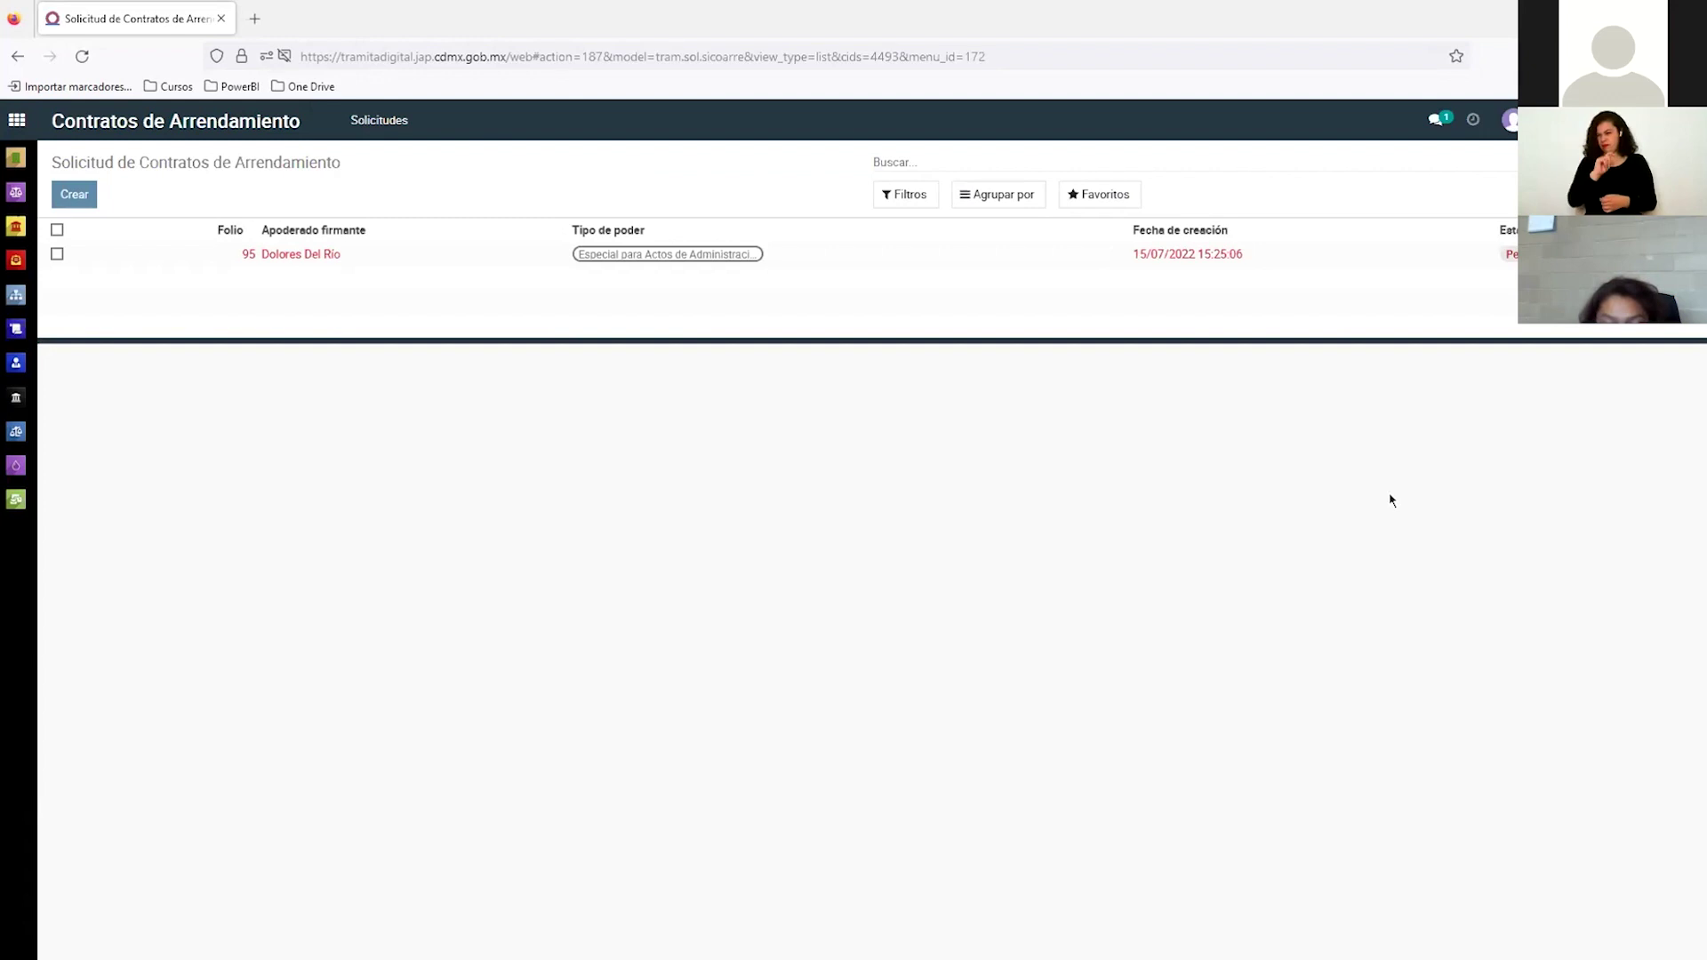
{"action": "left_click", "coordinate": [16, 121]}
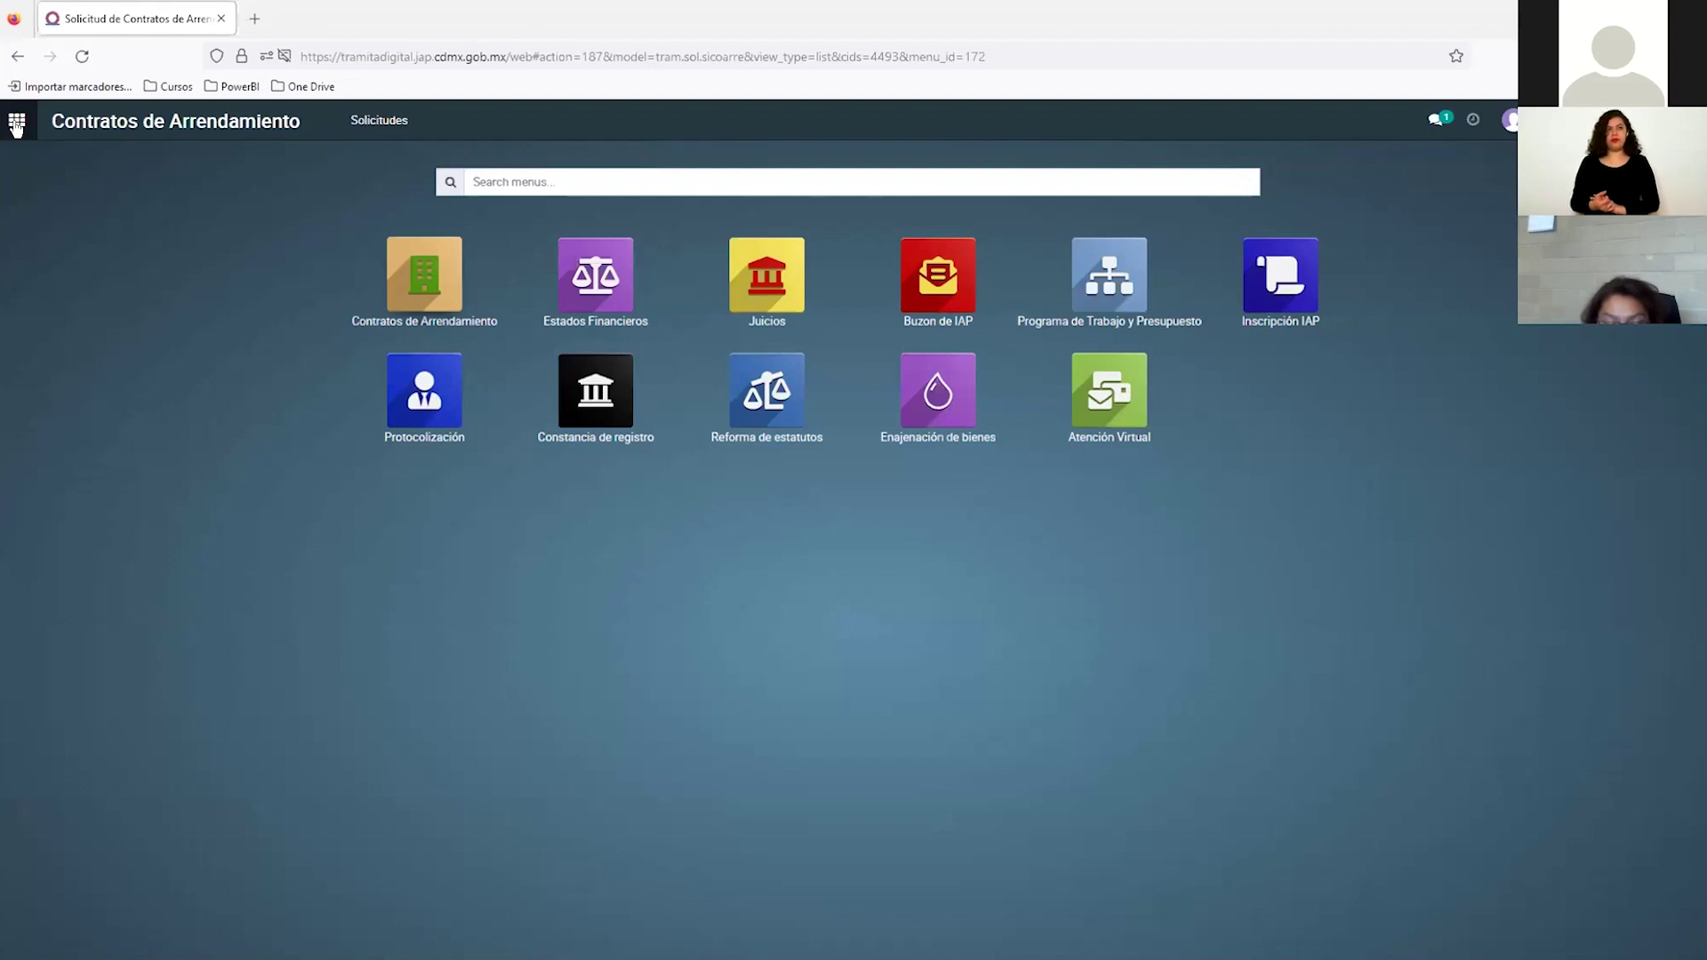
{"action": "left_click", "coordinate": [16, 125]}
{"action": "left_click", "coordinate": [16, 125]}
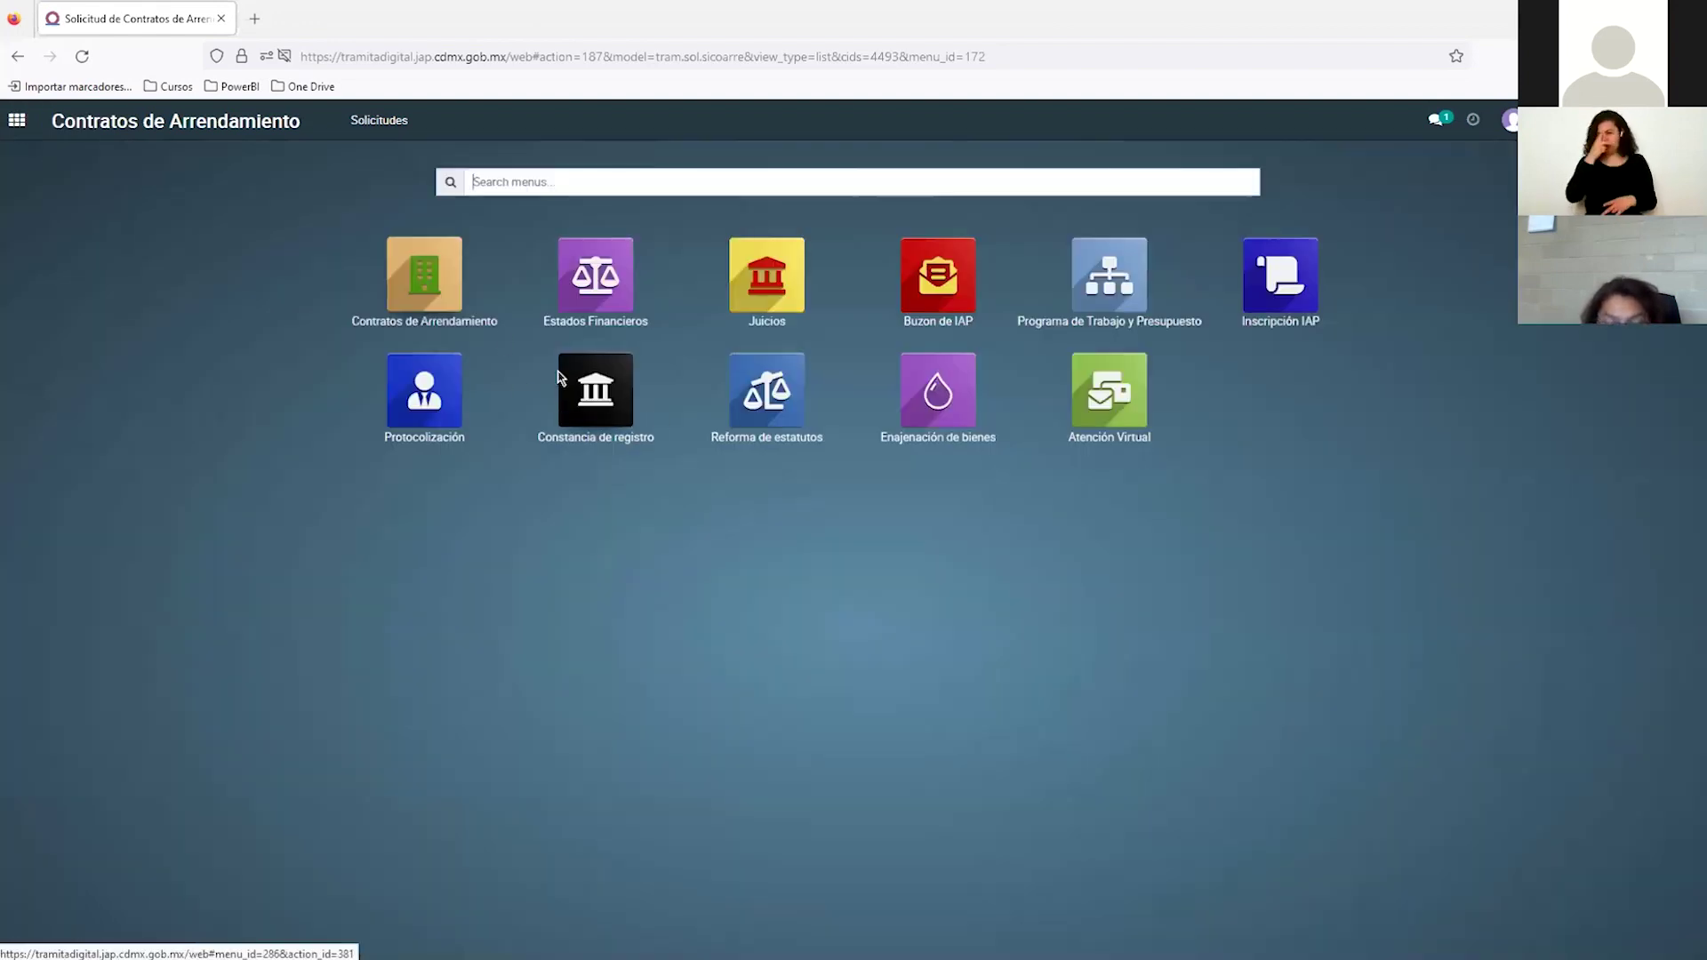
{"action": "left_click", "coordinate": [16, 125]}
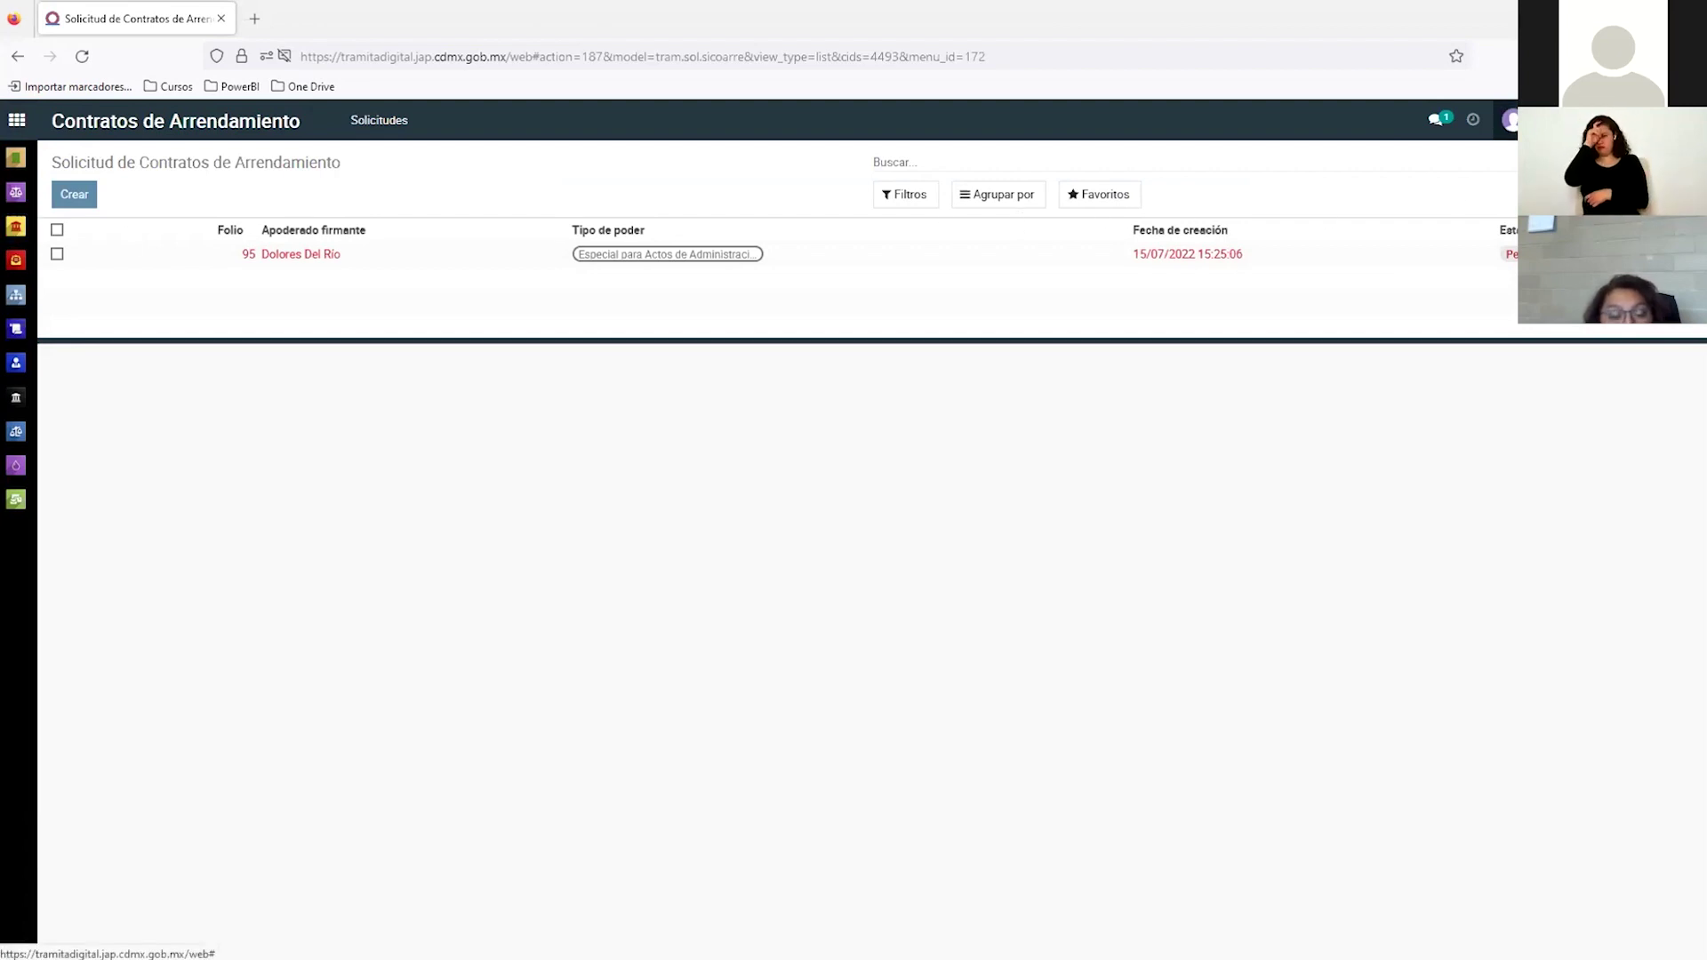
{"action": "left_click", "coordinate": [1512, 120]}
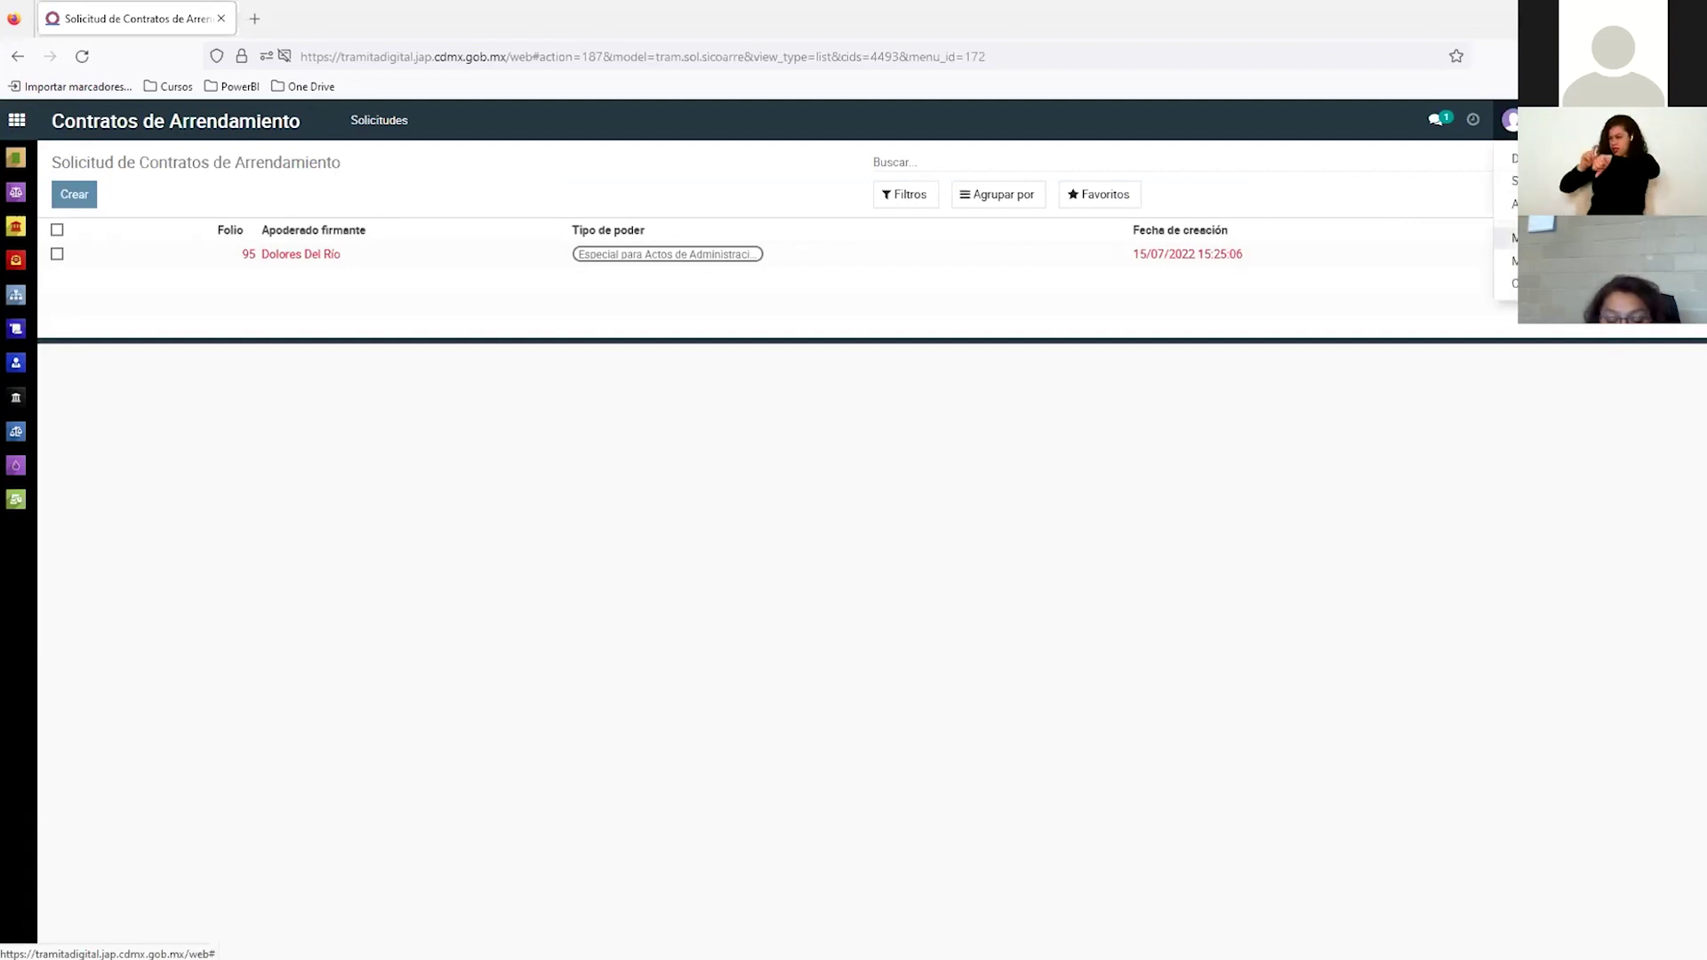
{"action": "key", "text": "Escape"}
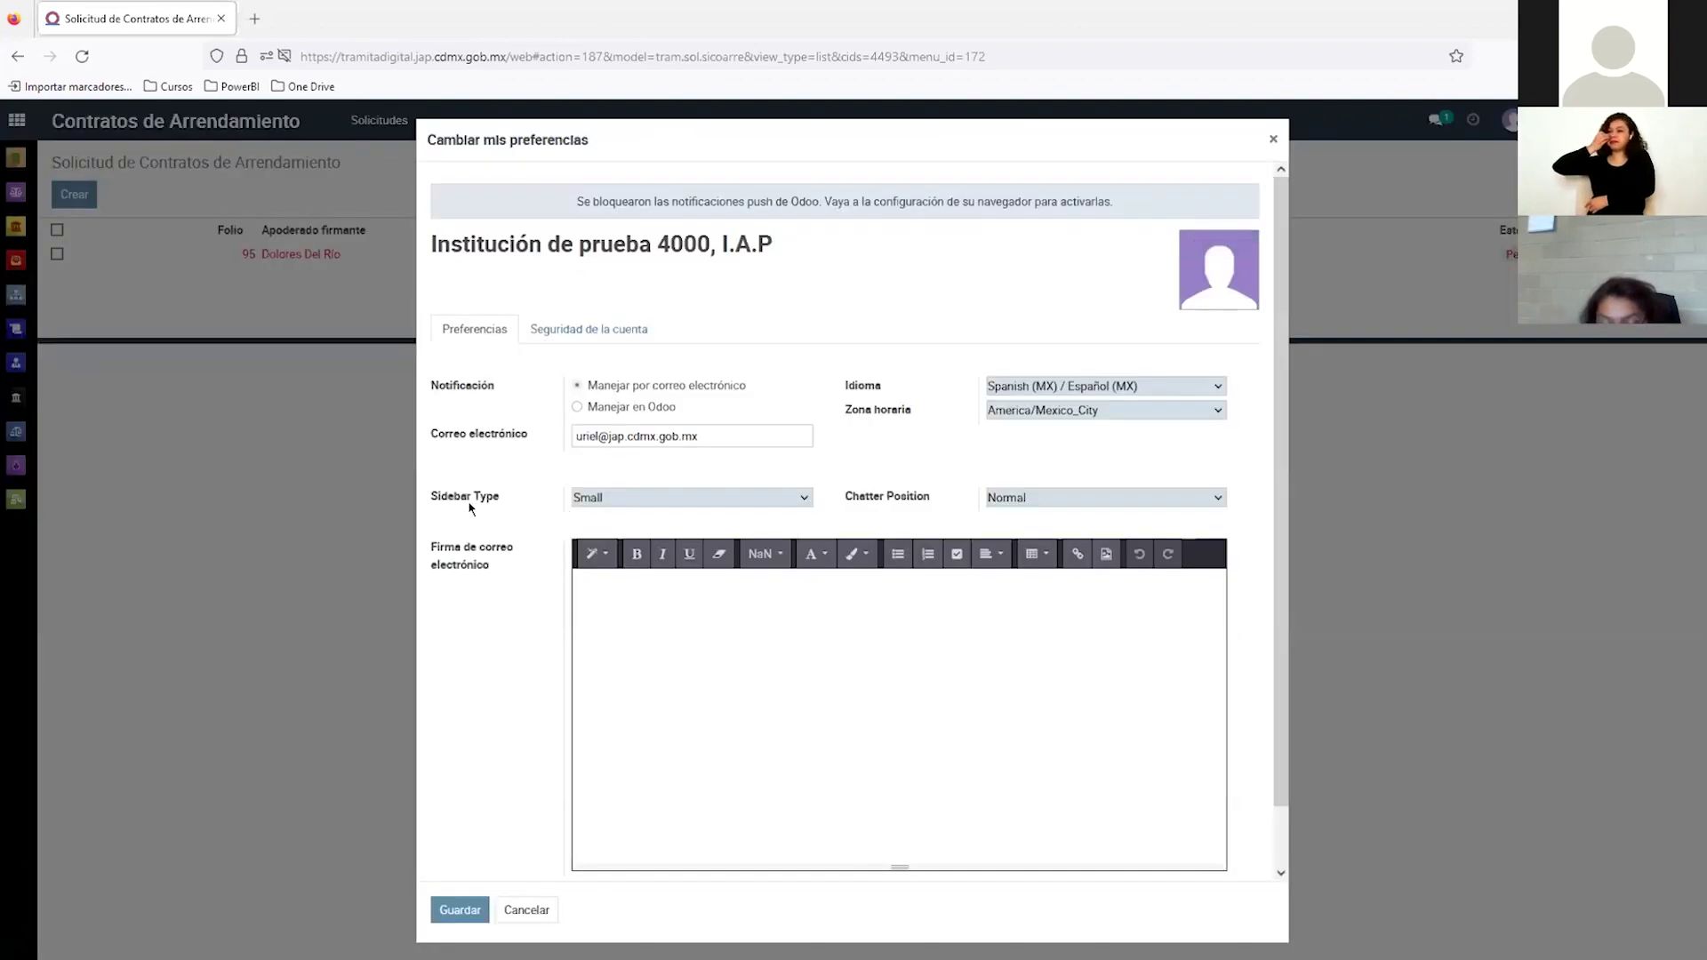
Change the Sidebar Type preference to Large and save it
{"action": "left_click", "coordinate": [607, 495]}
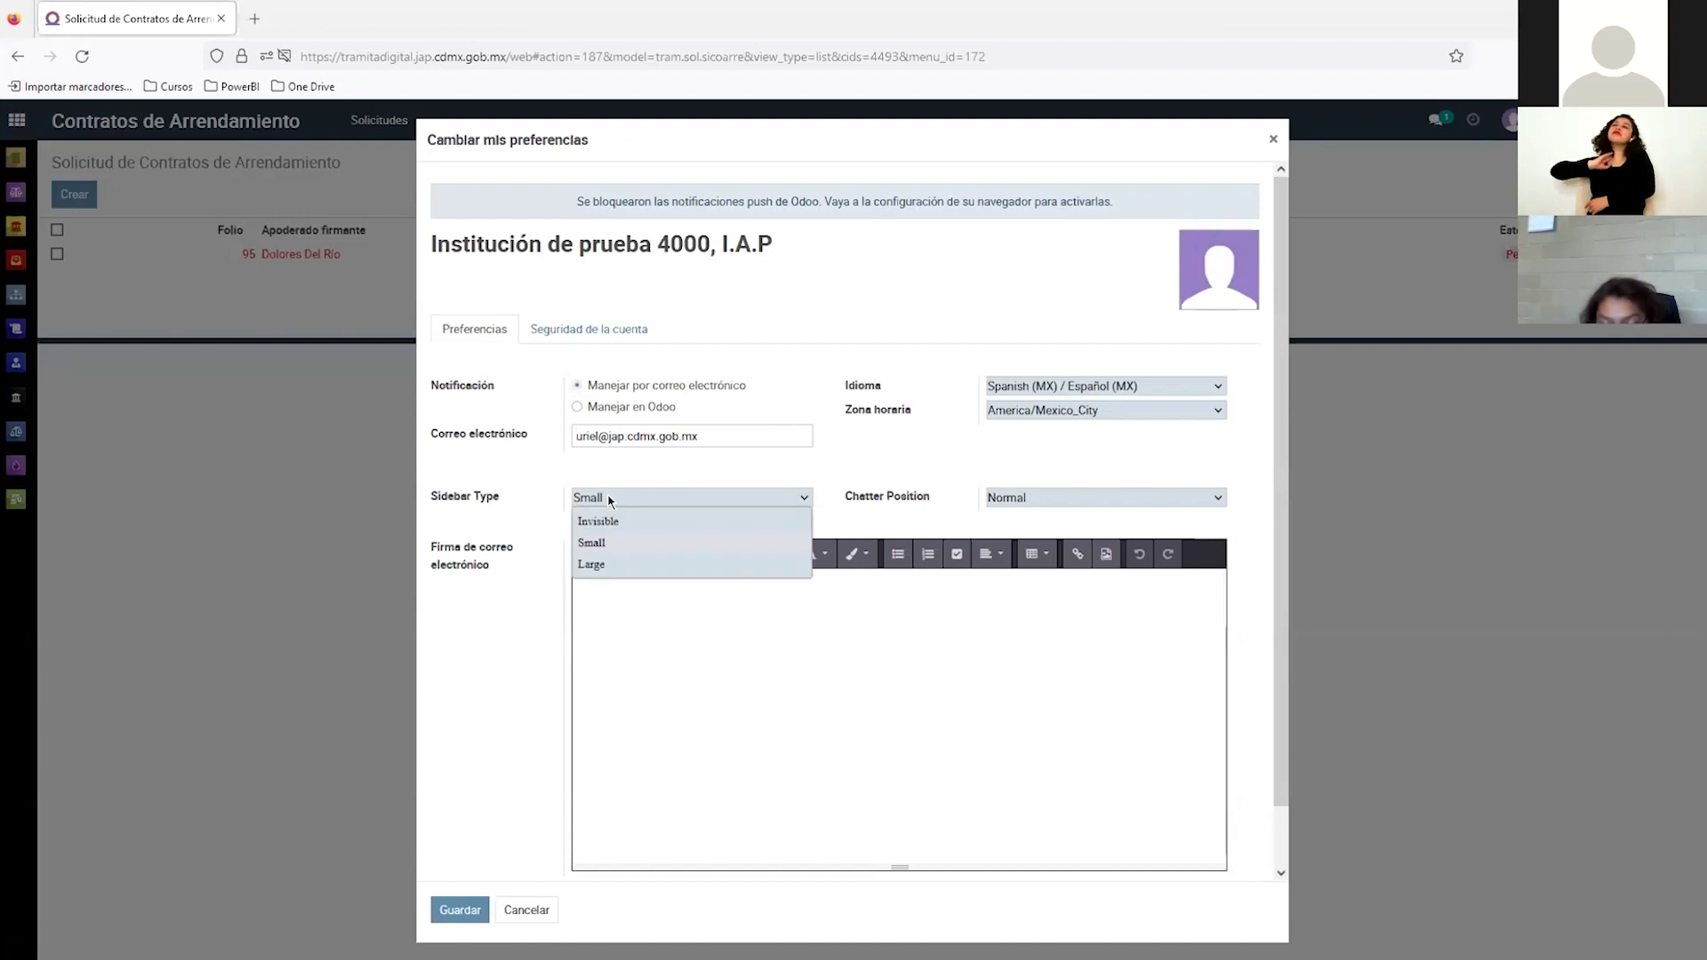
{"action": "left_click", "coordinate": [612, 566]}
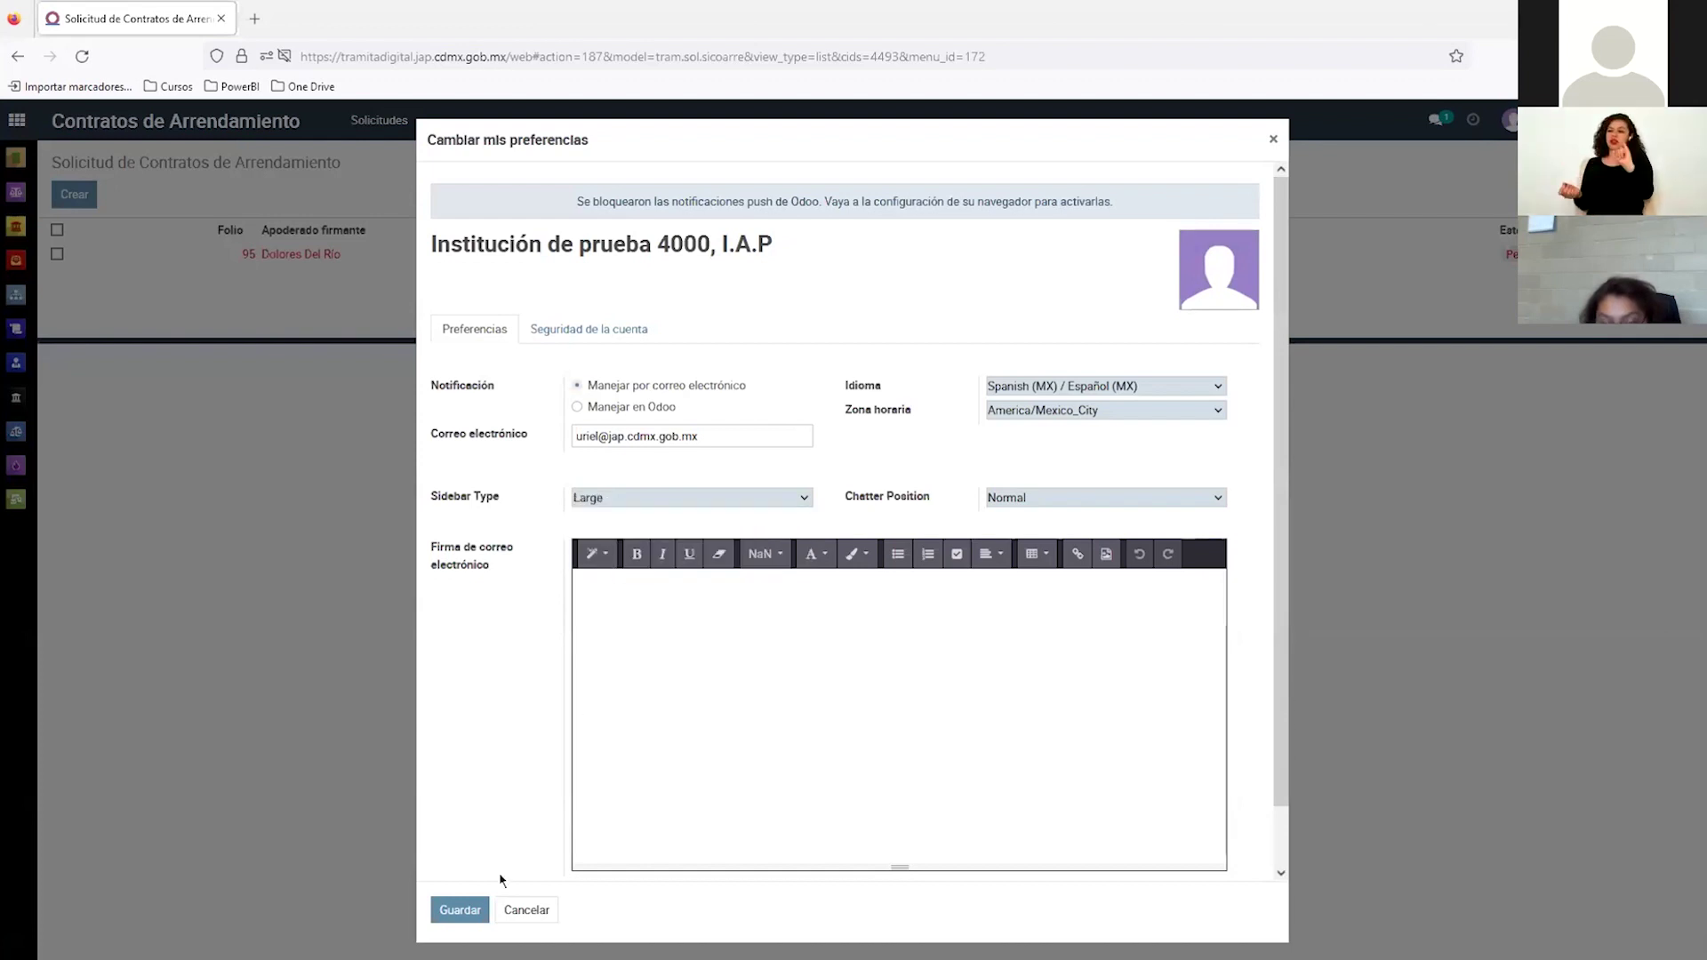
{"action": "left_click", "coordinate": [467, 911]}
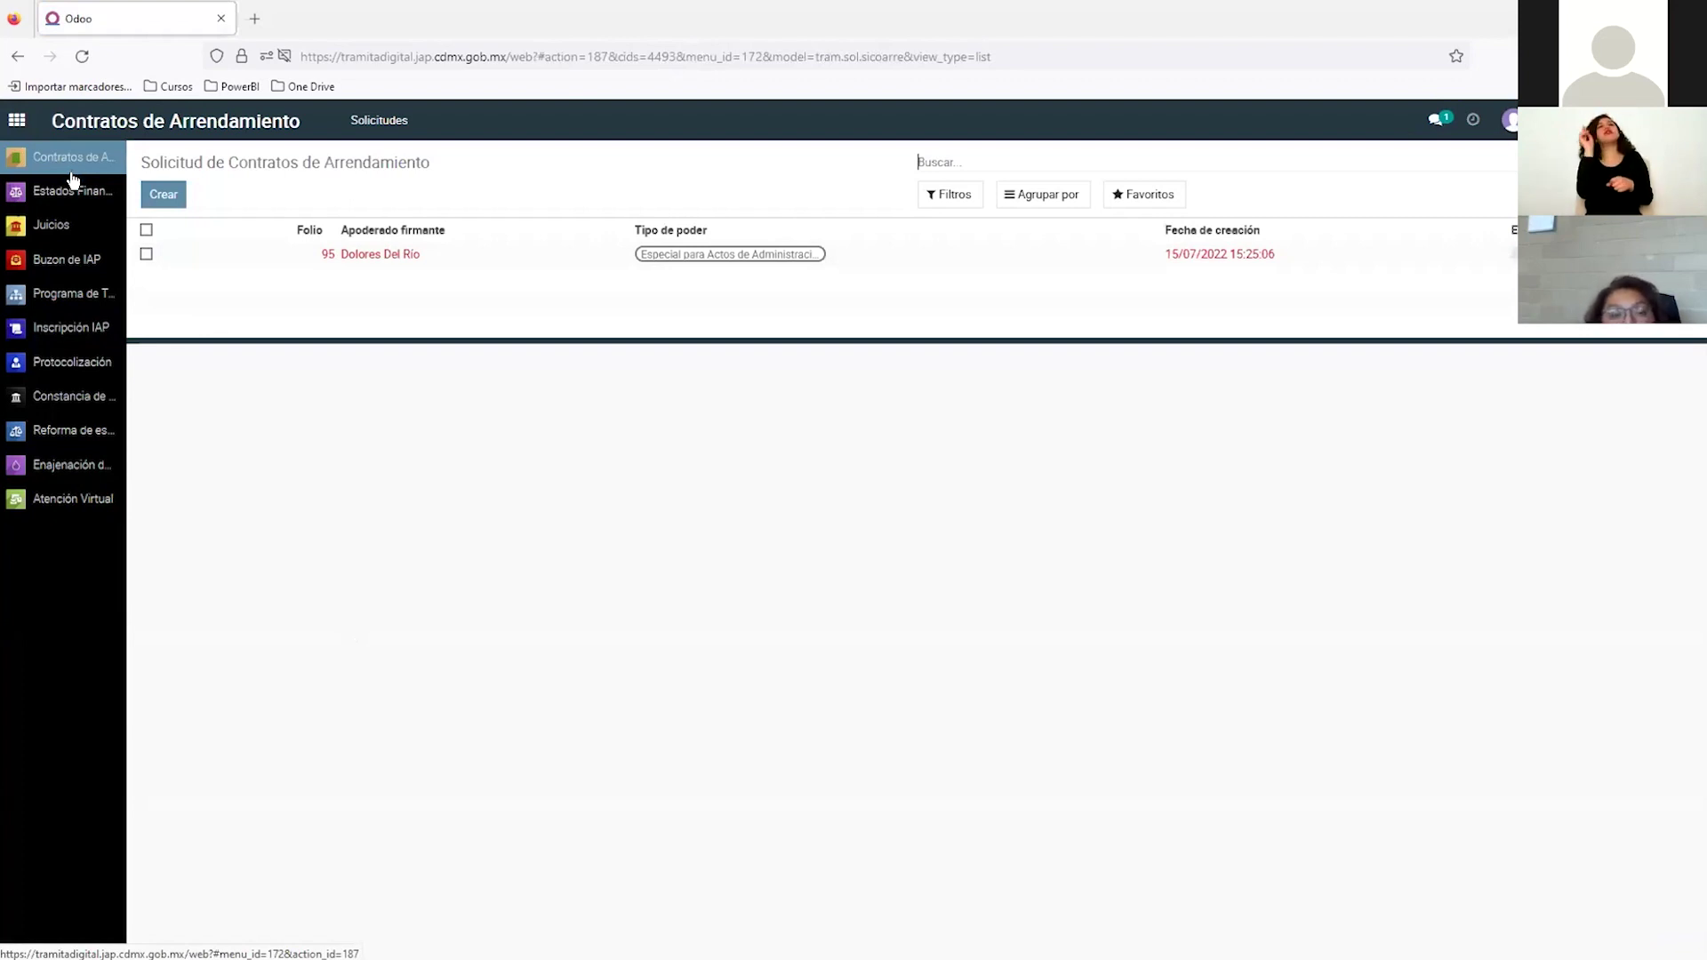
Go to the Estados Financieros app from the apps home menu
{"action": "left_click", "coordinate": [17, 122]}
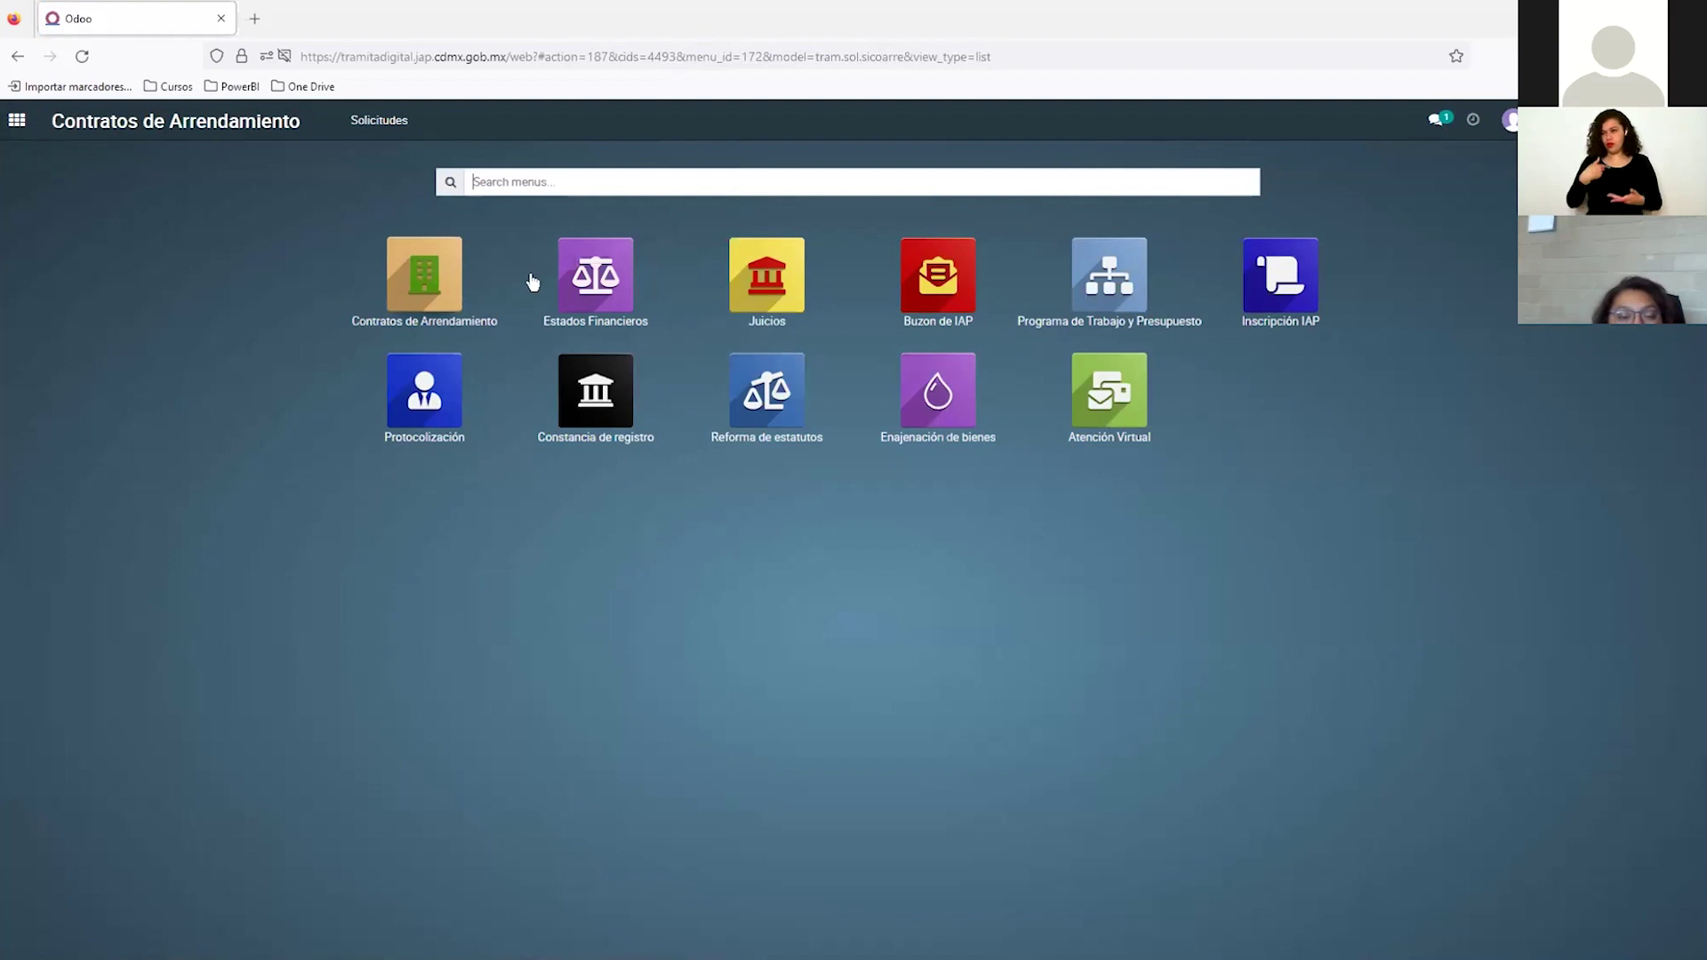
{"action": "left_click", "coordinate": [600, 283]}
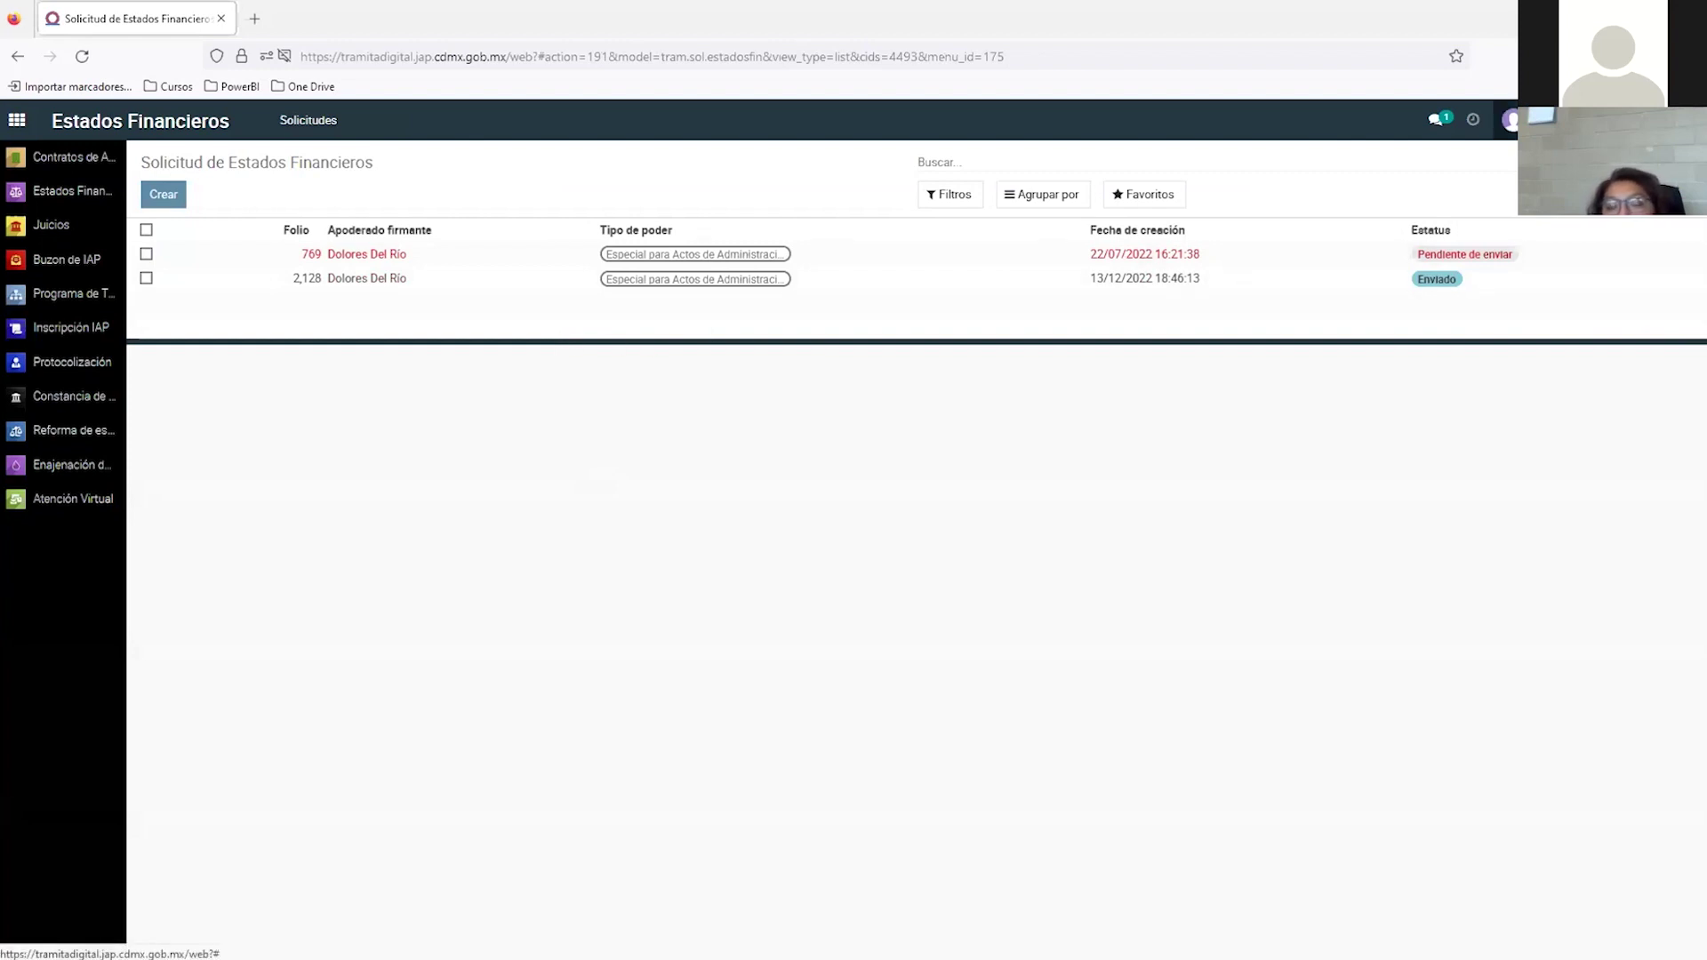
Create a request with Tipo de Trámite LIBROS CONTABLES (DIARIO Y MAYOR) and choose the signing apoderado
{"action": "left_click", "coordinate": [160, 199]}
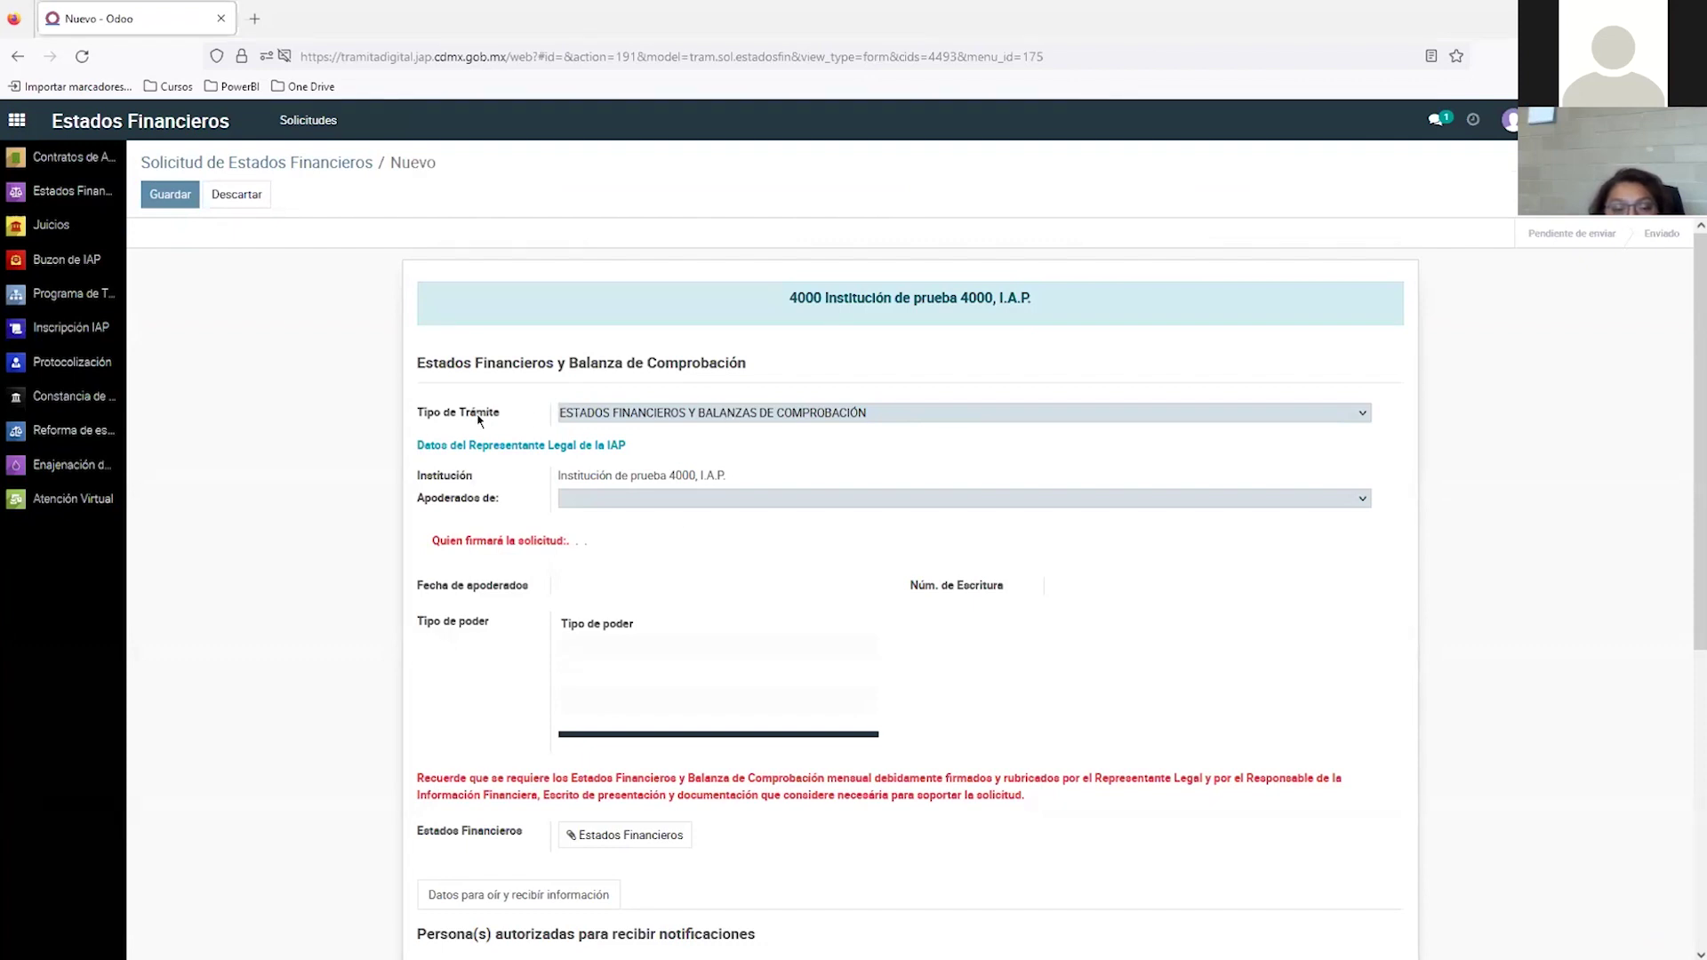
{"action": "left_click", "coordinate": [622, 416]}
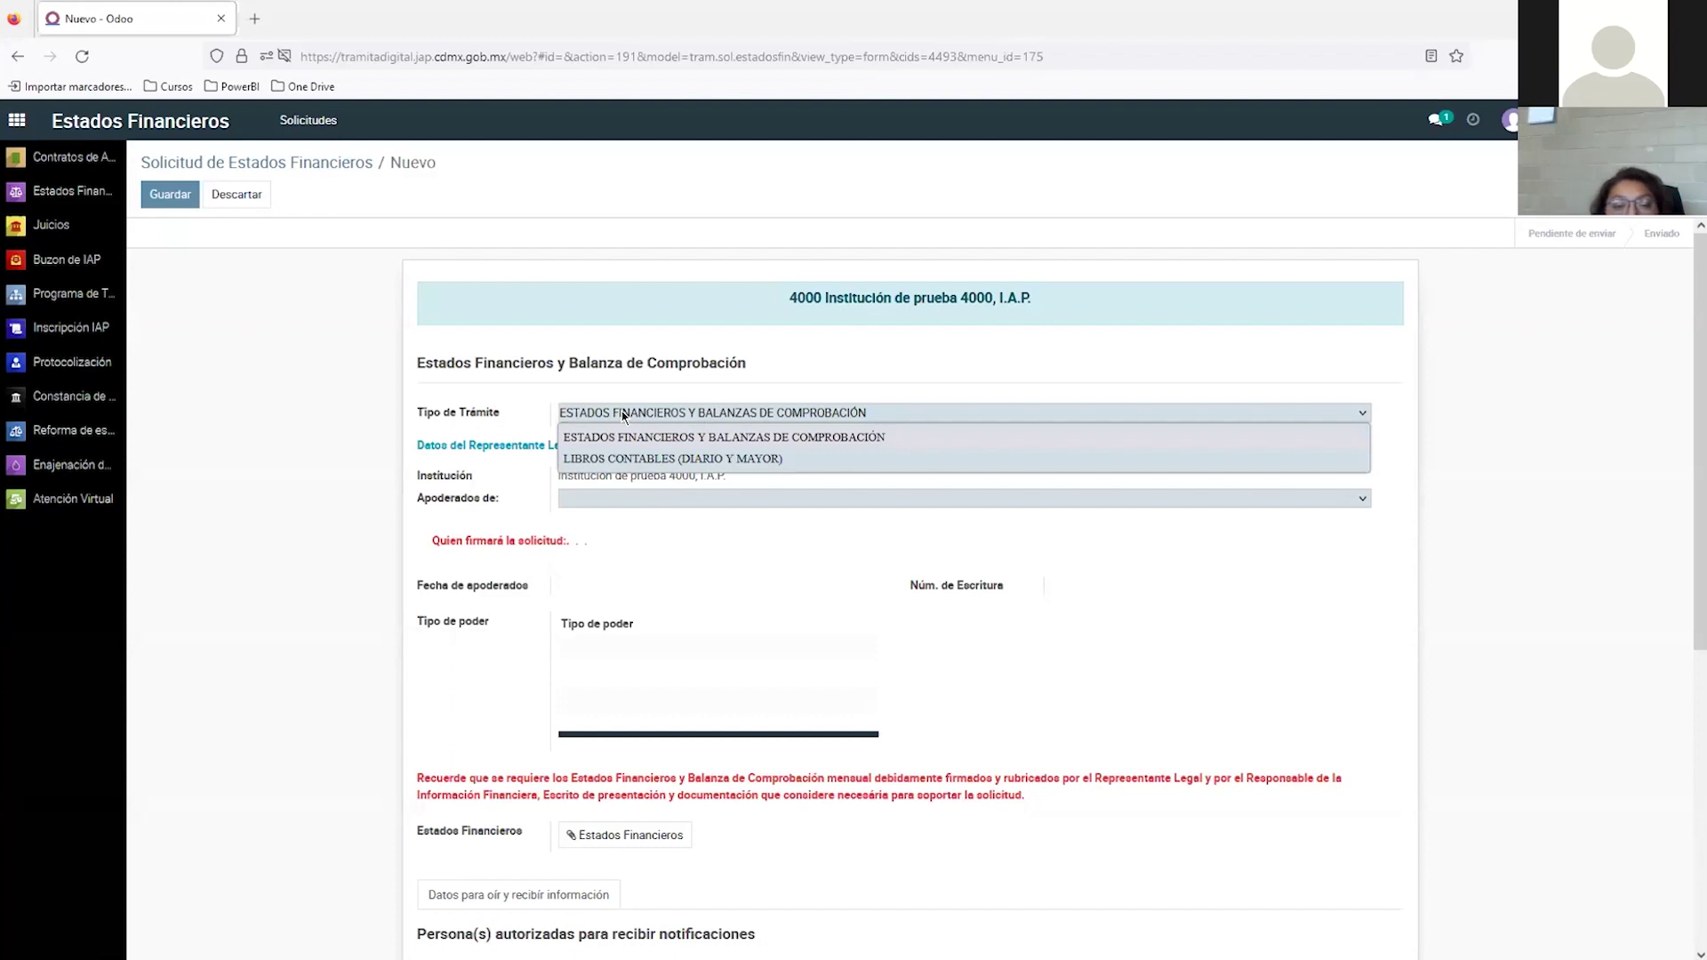
{"action": "left_click", "coordinate": [635, 455]}
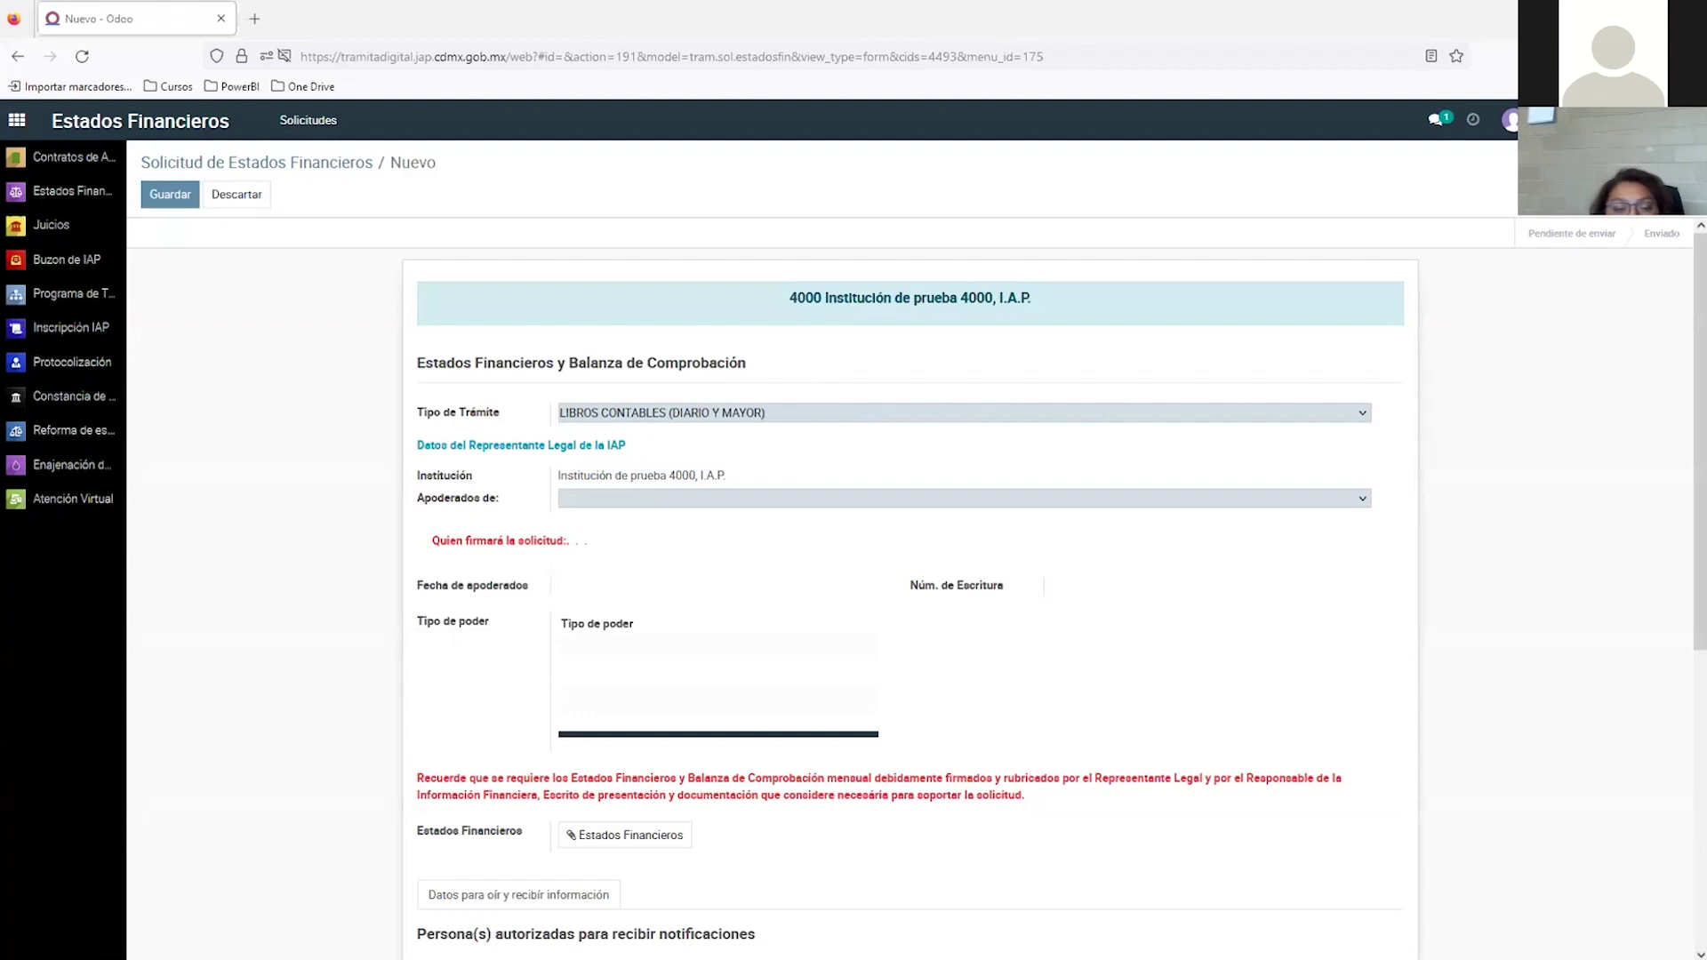
{"action": "left_click", "coordinate": [664, 498]}
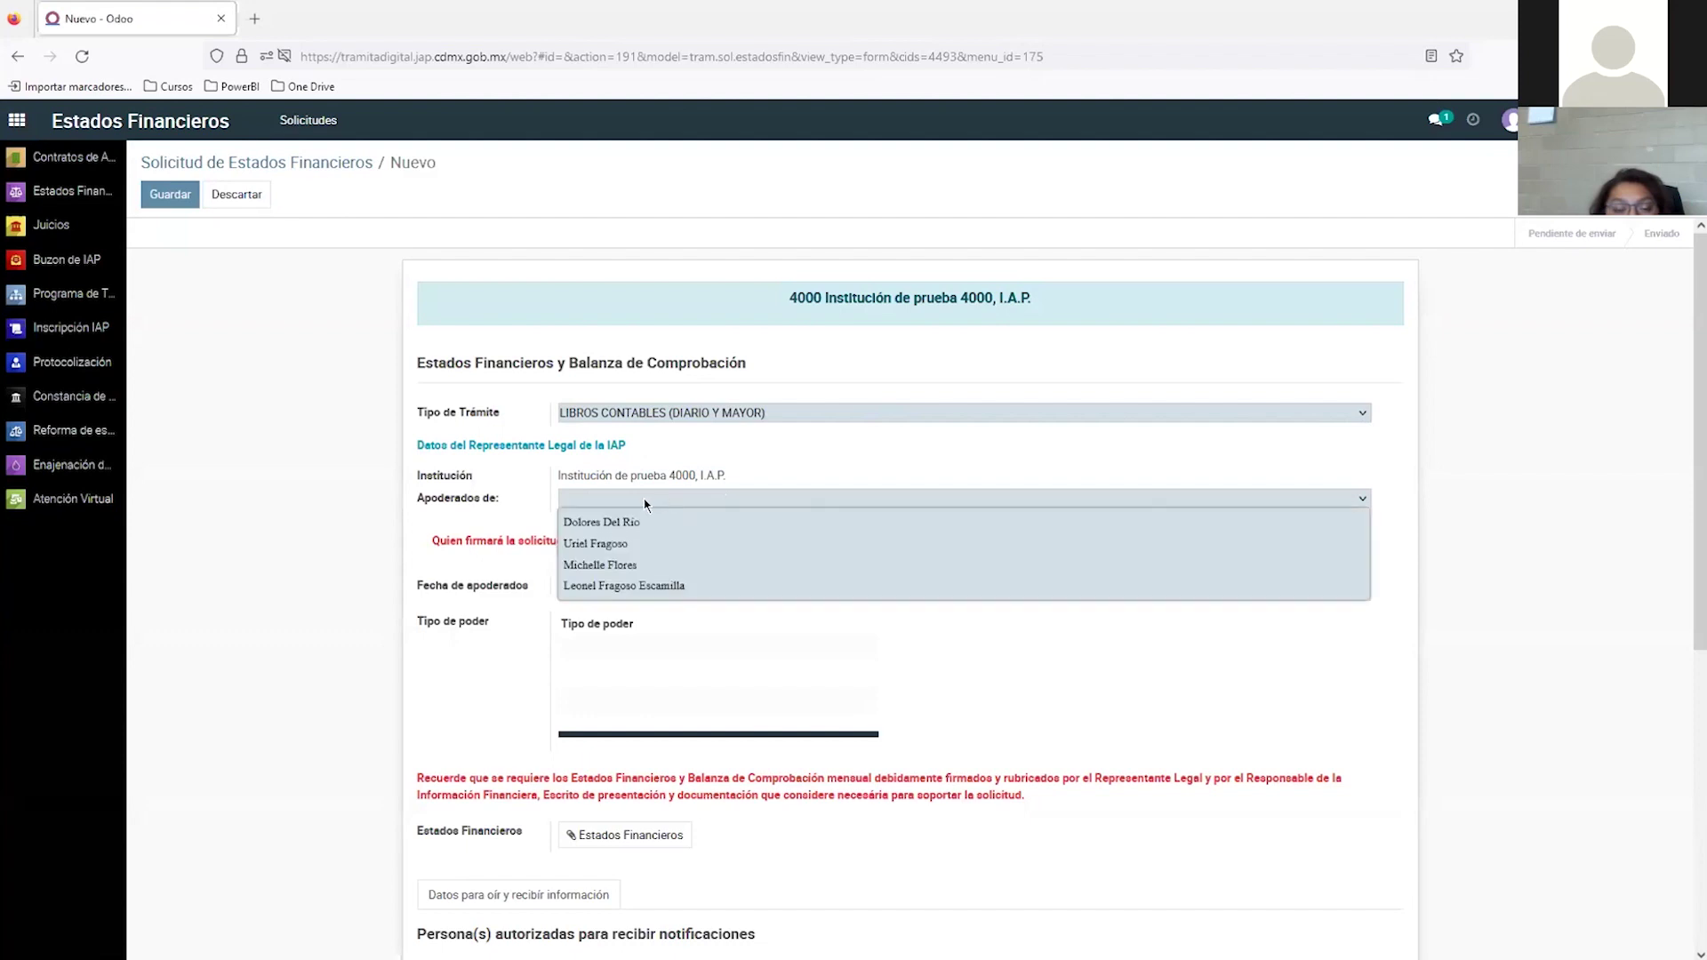
{"action": "left_click", "coordinate": [613, 543]}
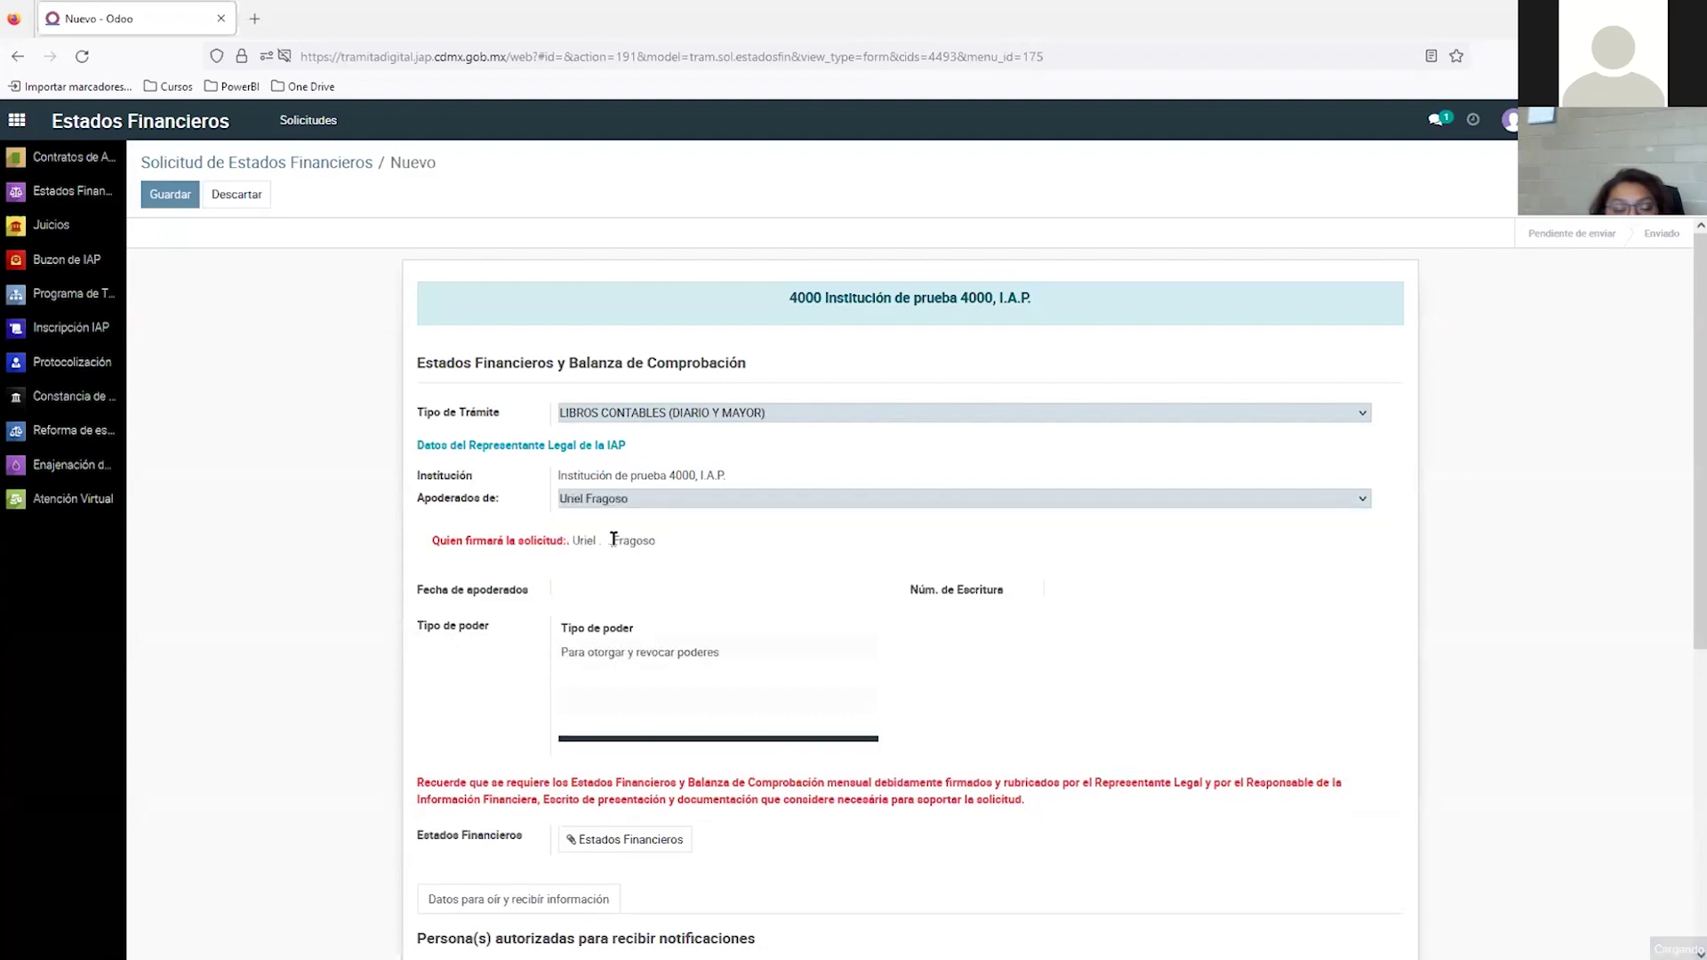
Scroll down and highlight the red reminder notice on the form
{"action": "scroll", "coordinate": [458, 644], "scroll_direction": "down", "scroll_amount": 2}
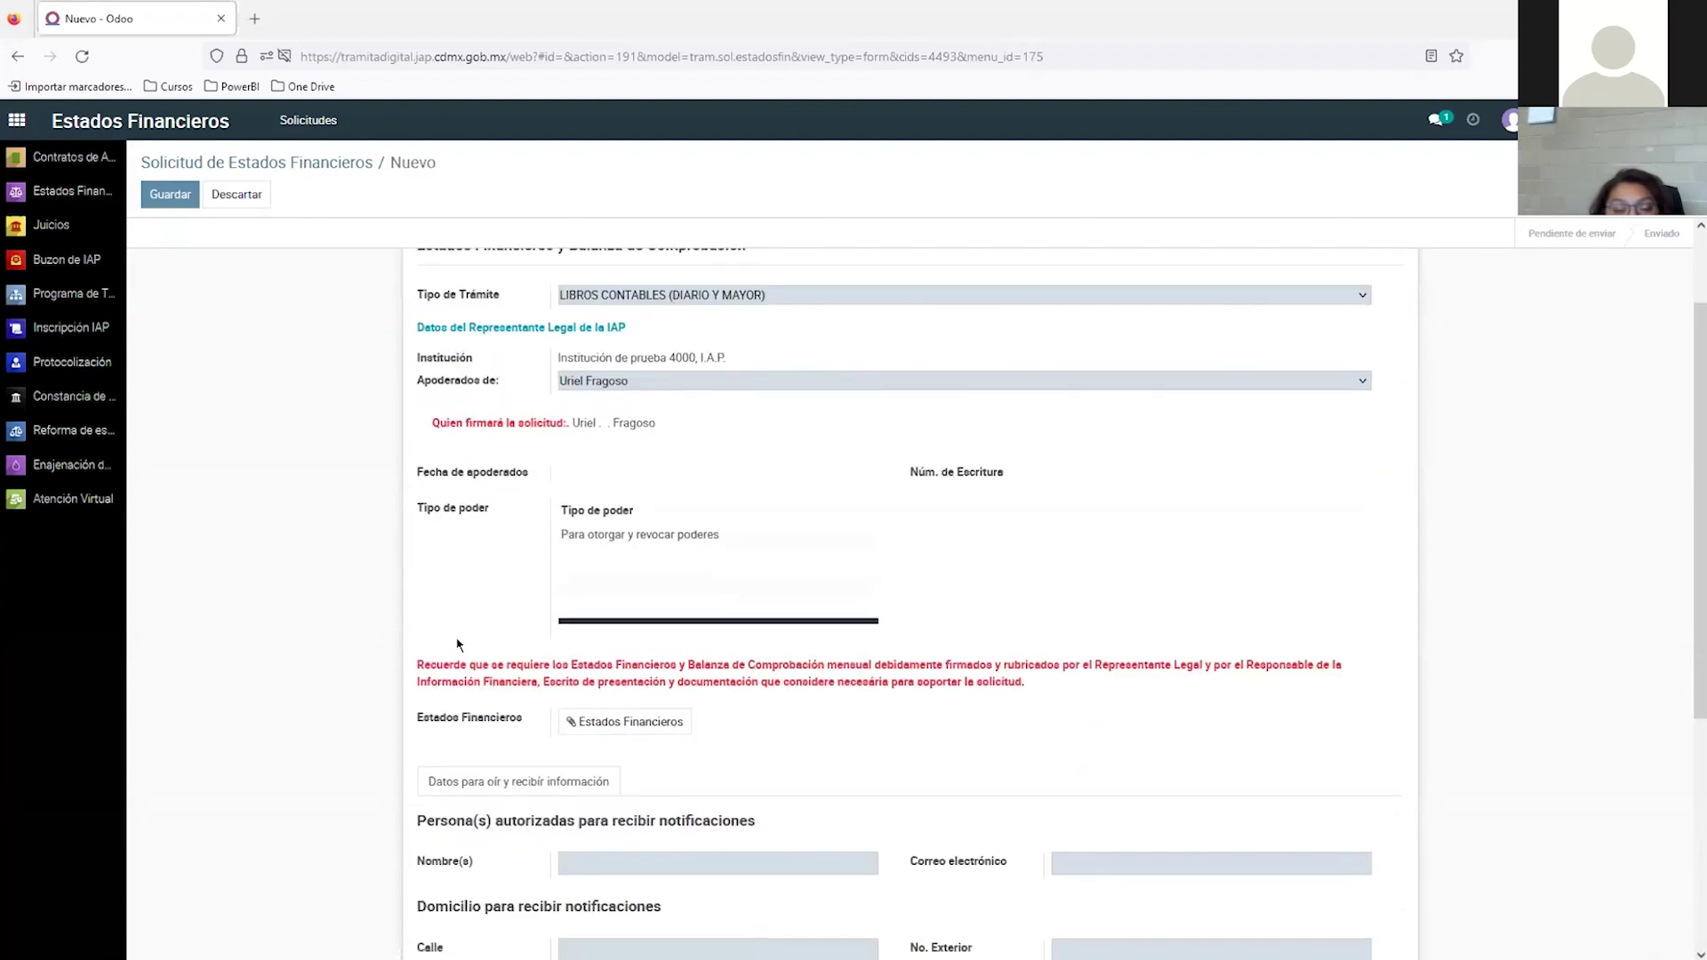
{"action": "scroll", "coordinate": [461, 644], "scroll_direction": "down", "scroll_amount": 1}
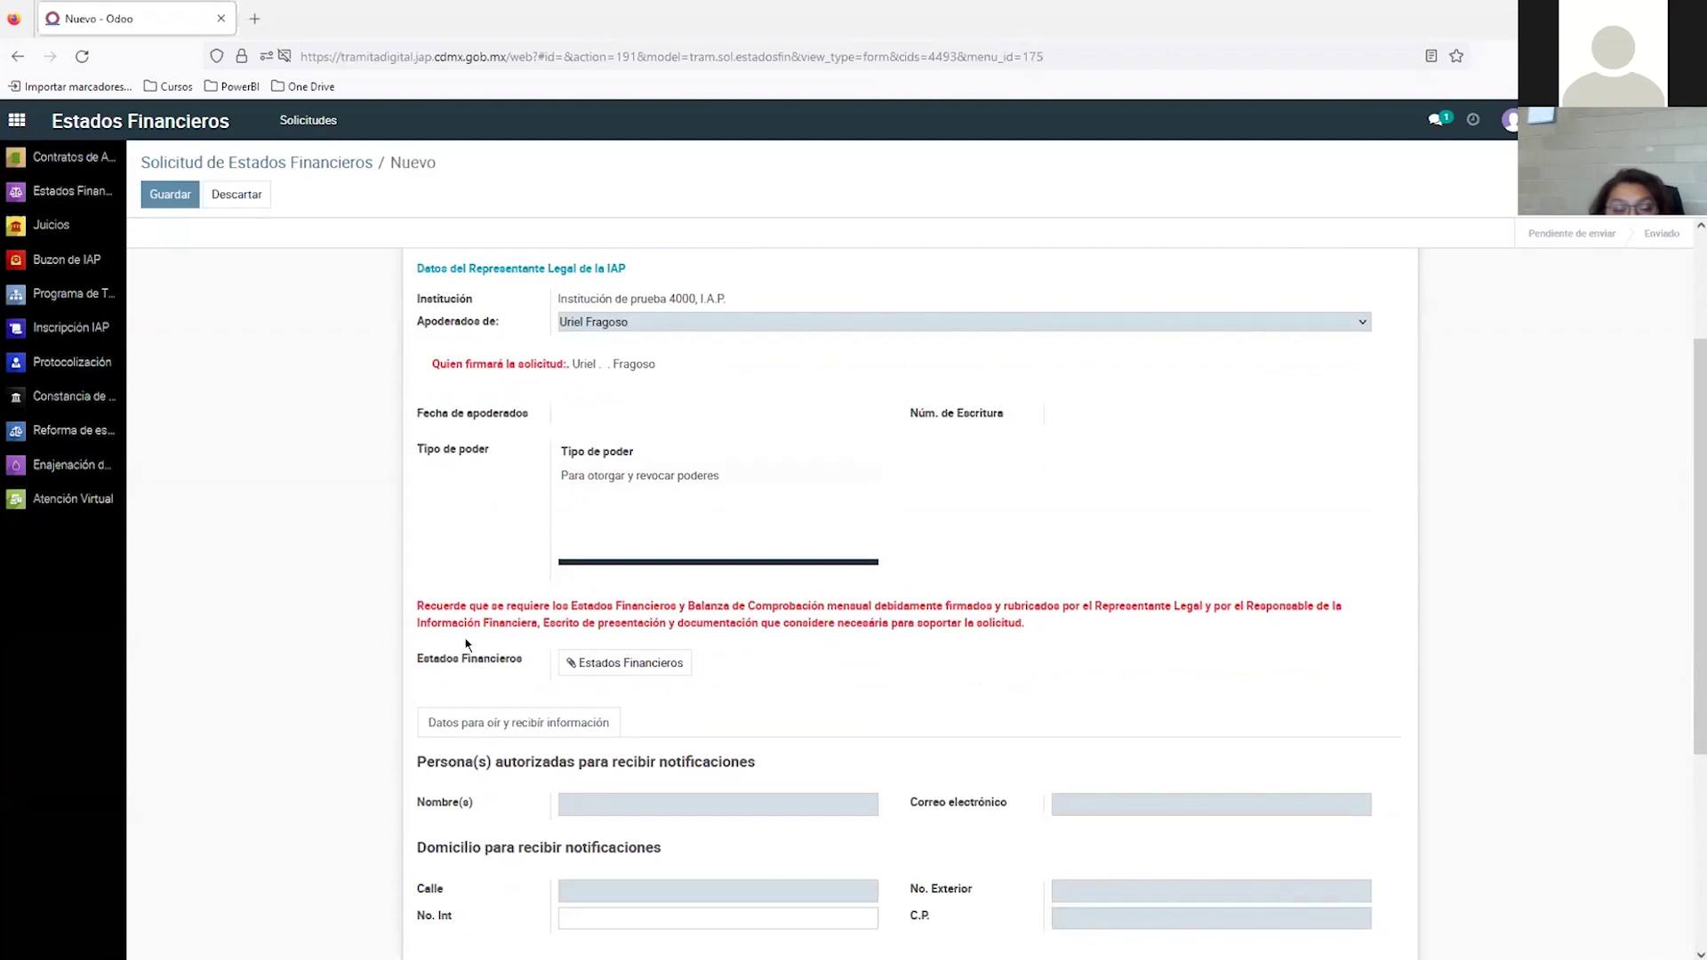
{"action": "left_click_drag", "start_coordinate": [416, 606], "coordinate": [1133, 632]}
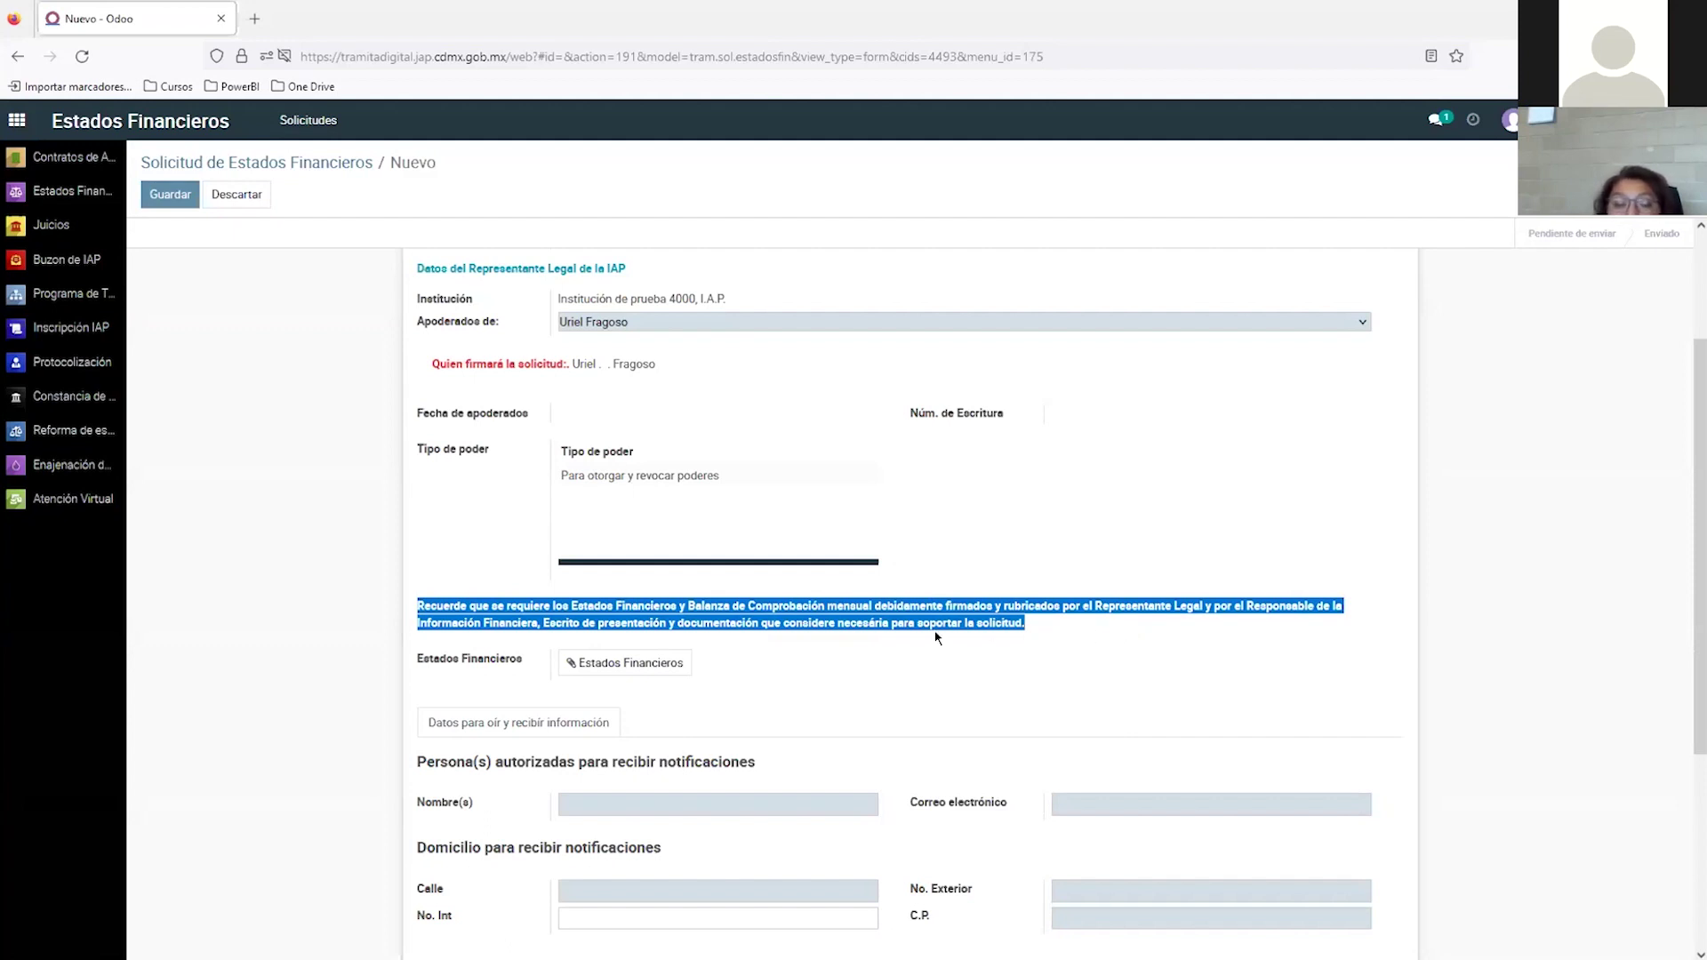
{"action": "left_click", "coordinate": [783, 667]}
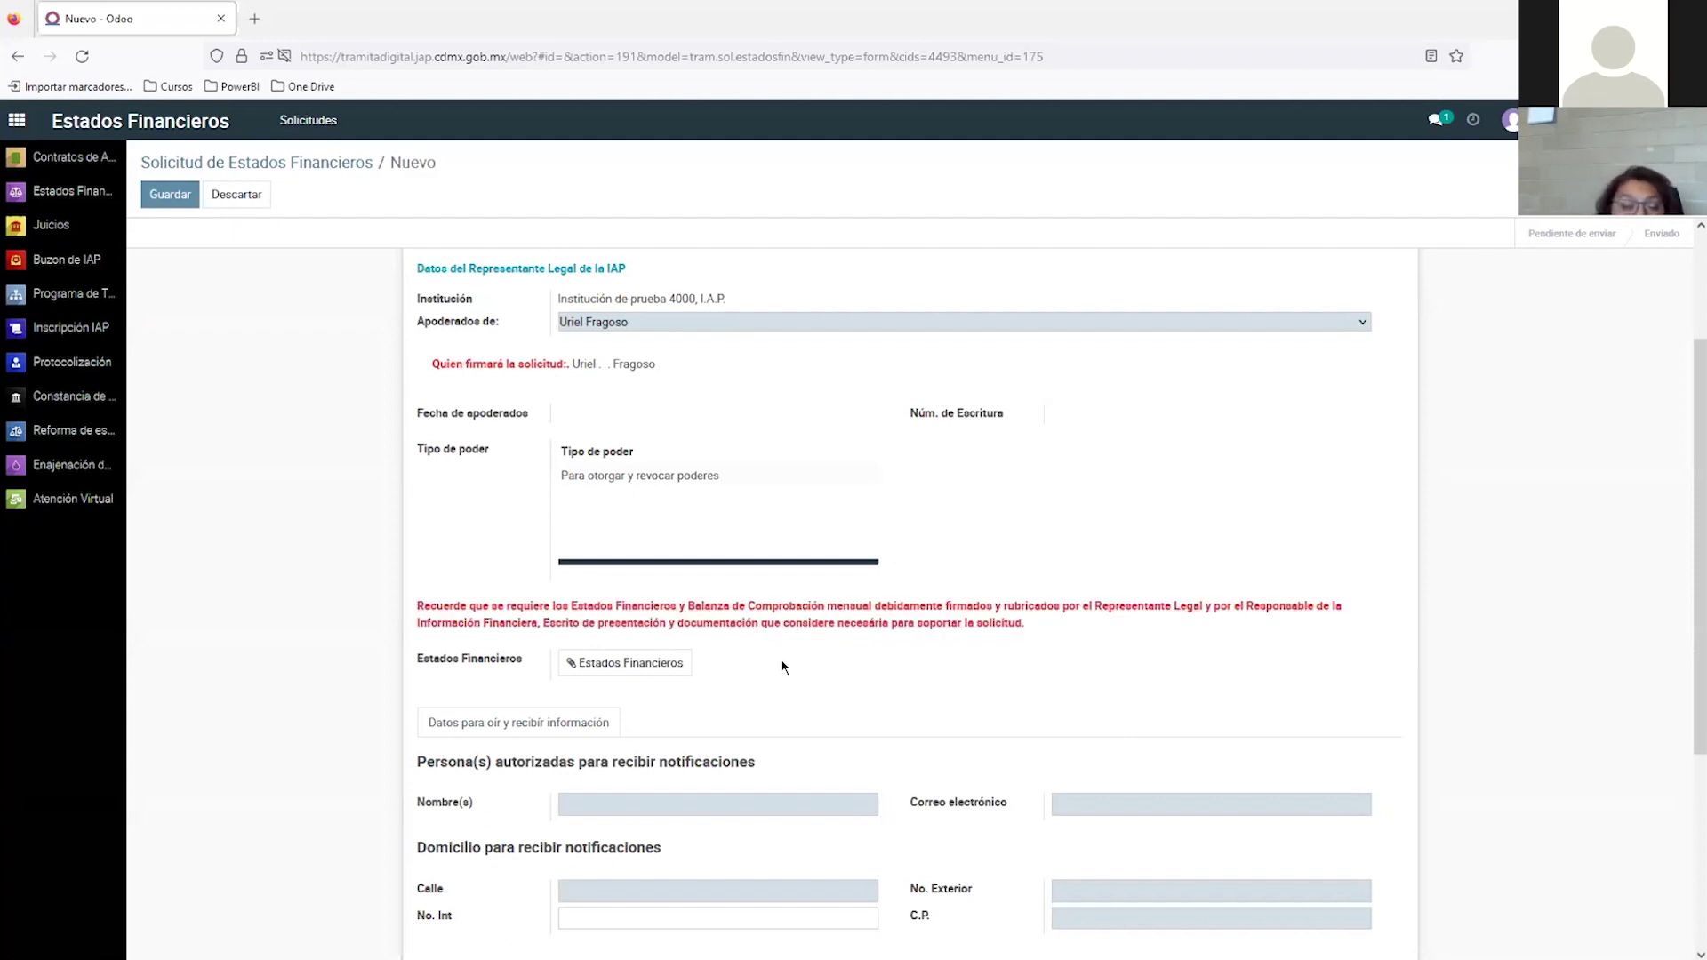
Attach SOLICITUD IAP DE PRUEBA 4000-1.pdf from Descargas under Estados Financieros
{"action": "left_click", "coordinate": [624, 665]}
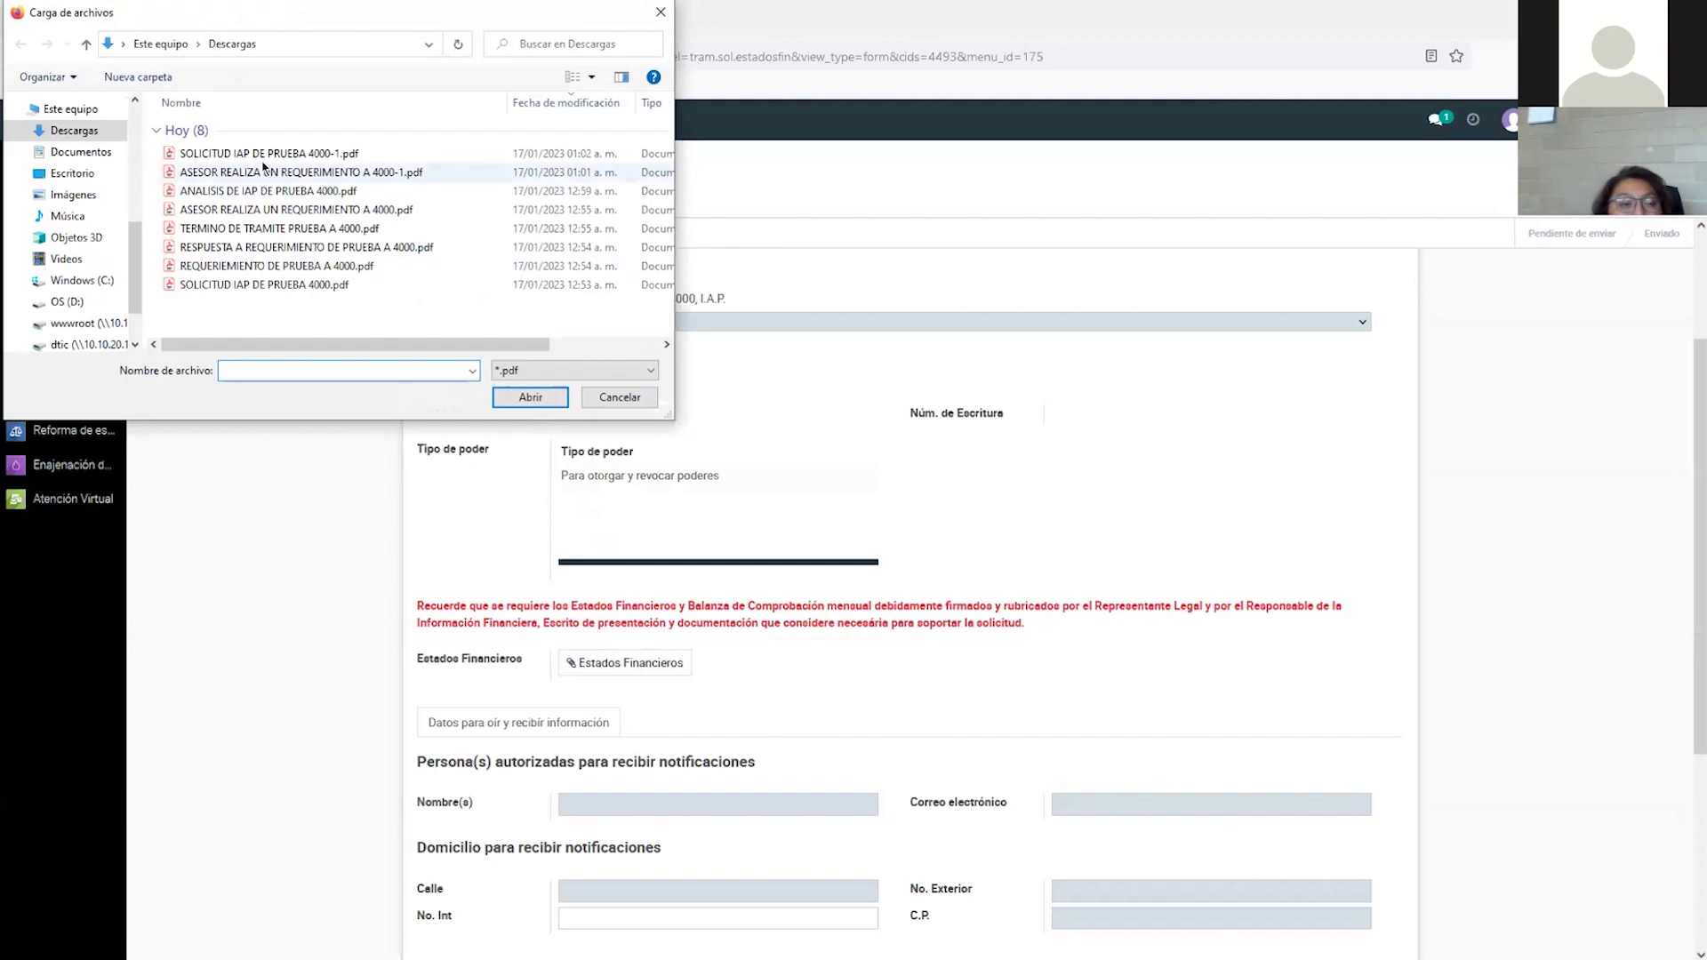
{"action": "left_click", "coordinate": [259, 155]}
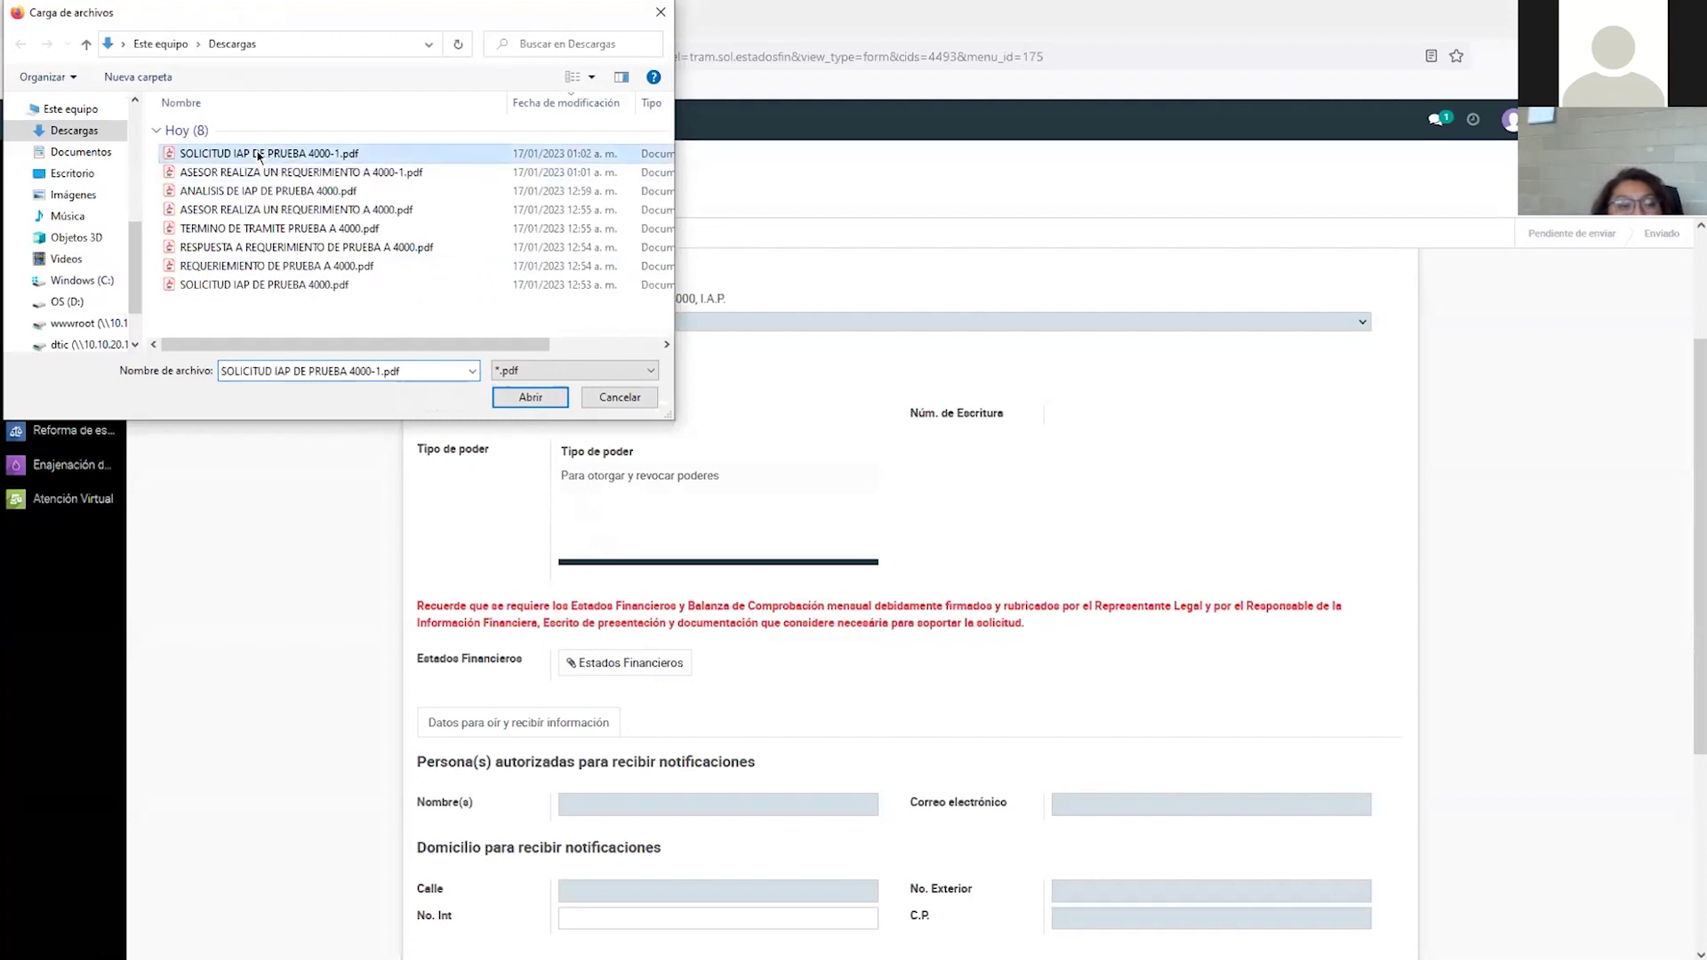
{"action": "left_click", "coordinate": [531, 397]}
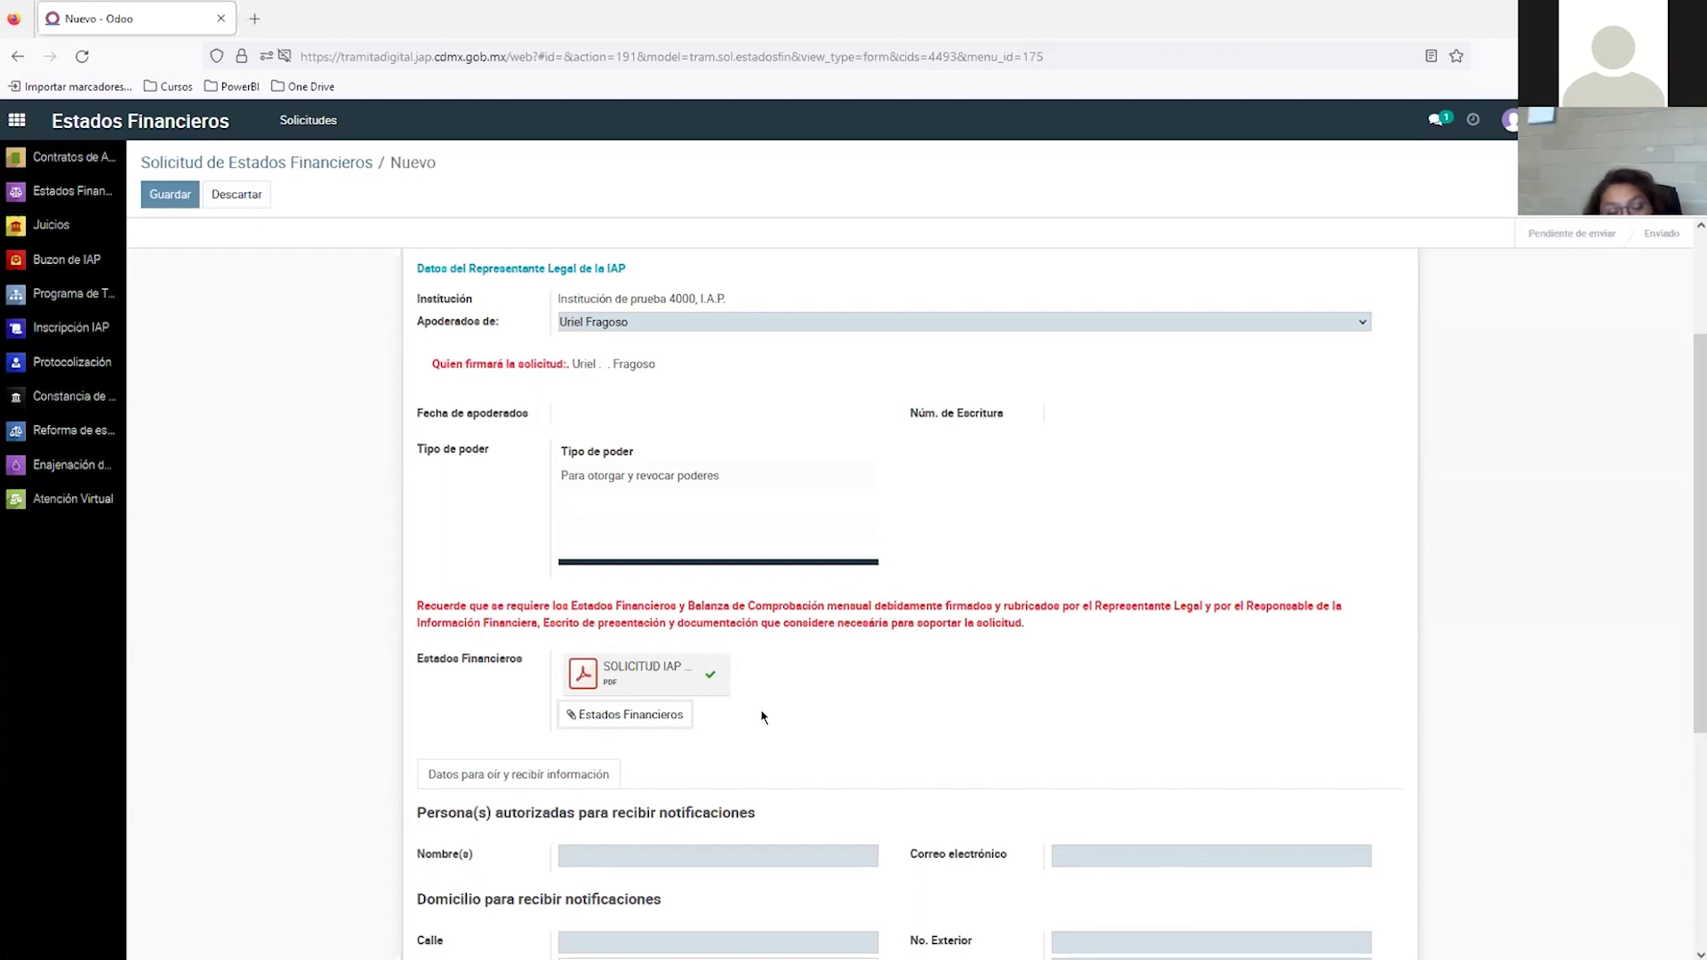
{"action": "mouse_move", "coordinate": [603, 660]}
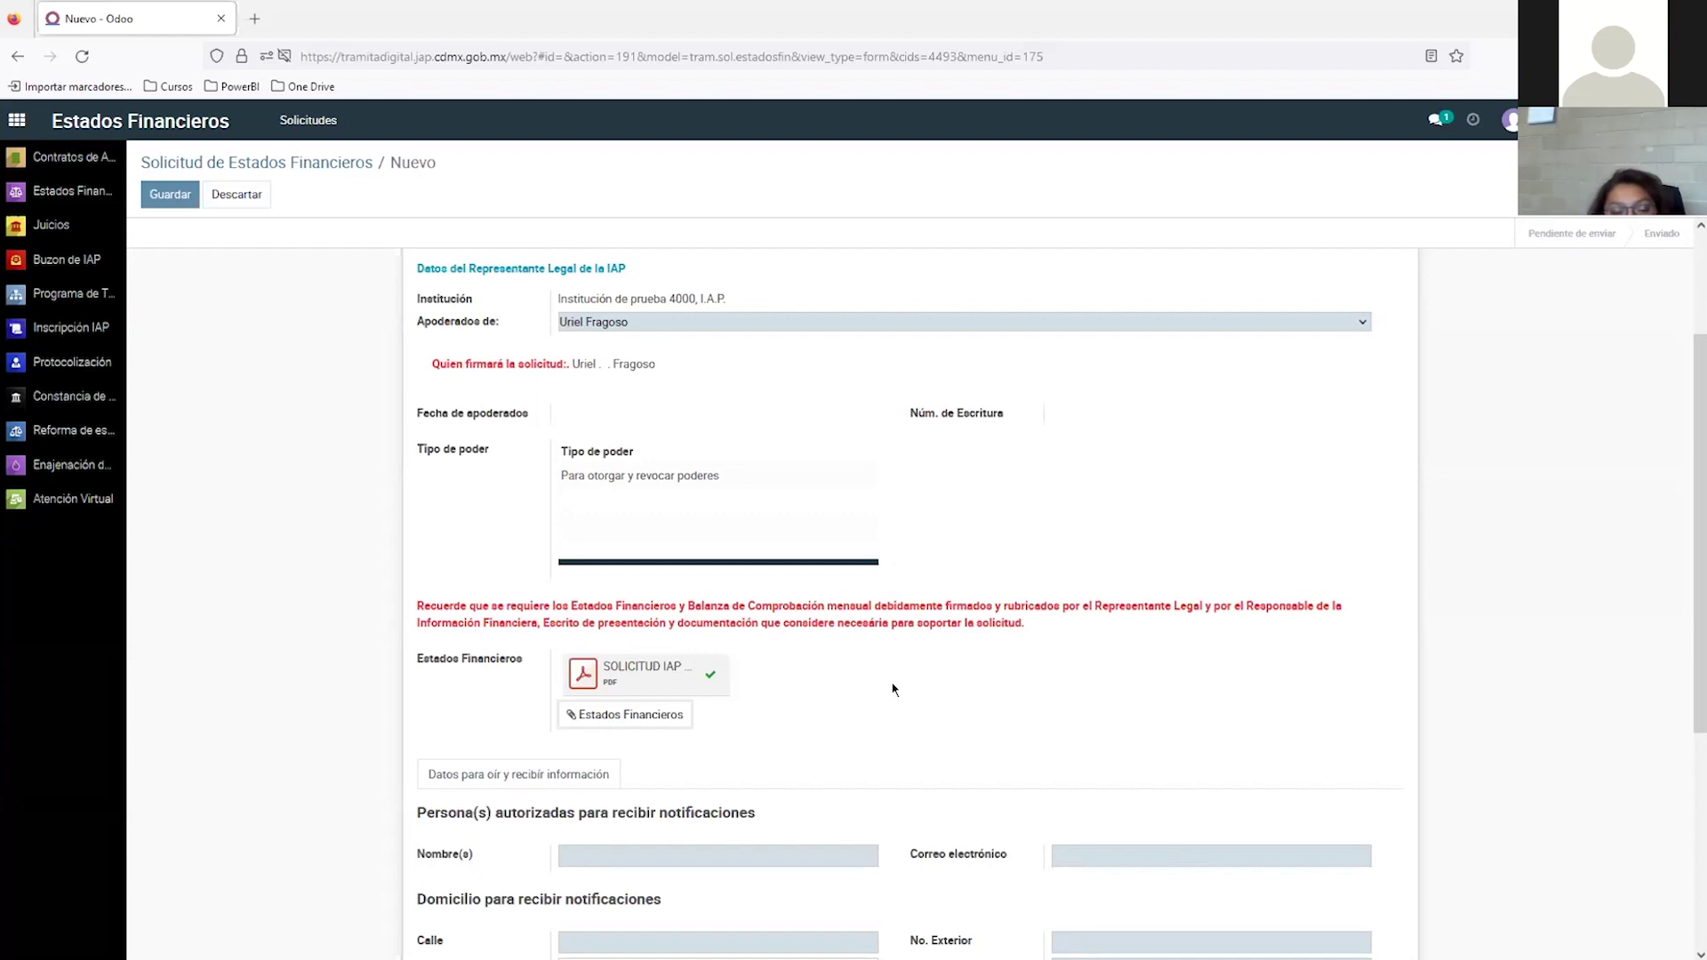
{"action": "scroll", "coordinate": [894, 691], "scroll_direction": "down", "scroll_amount": 2}
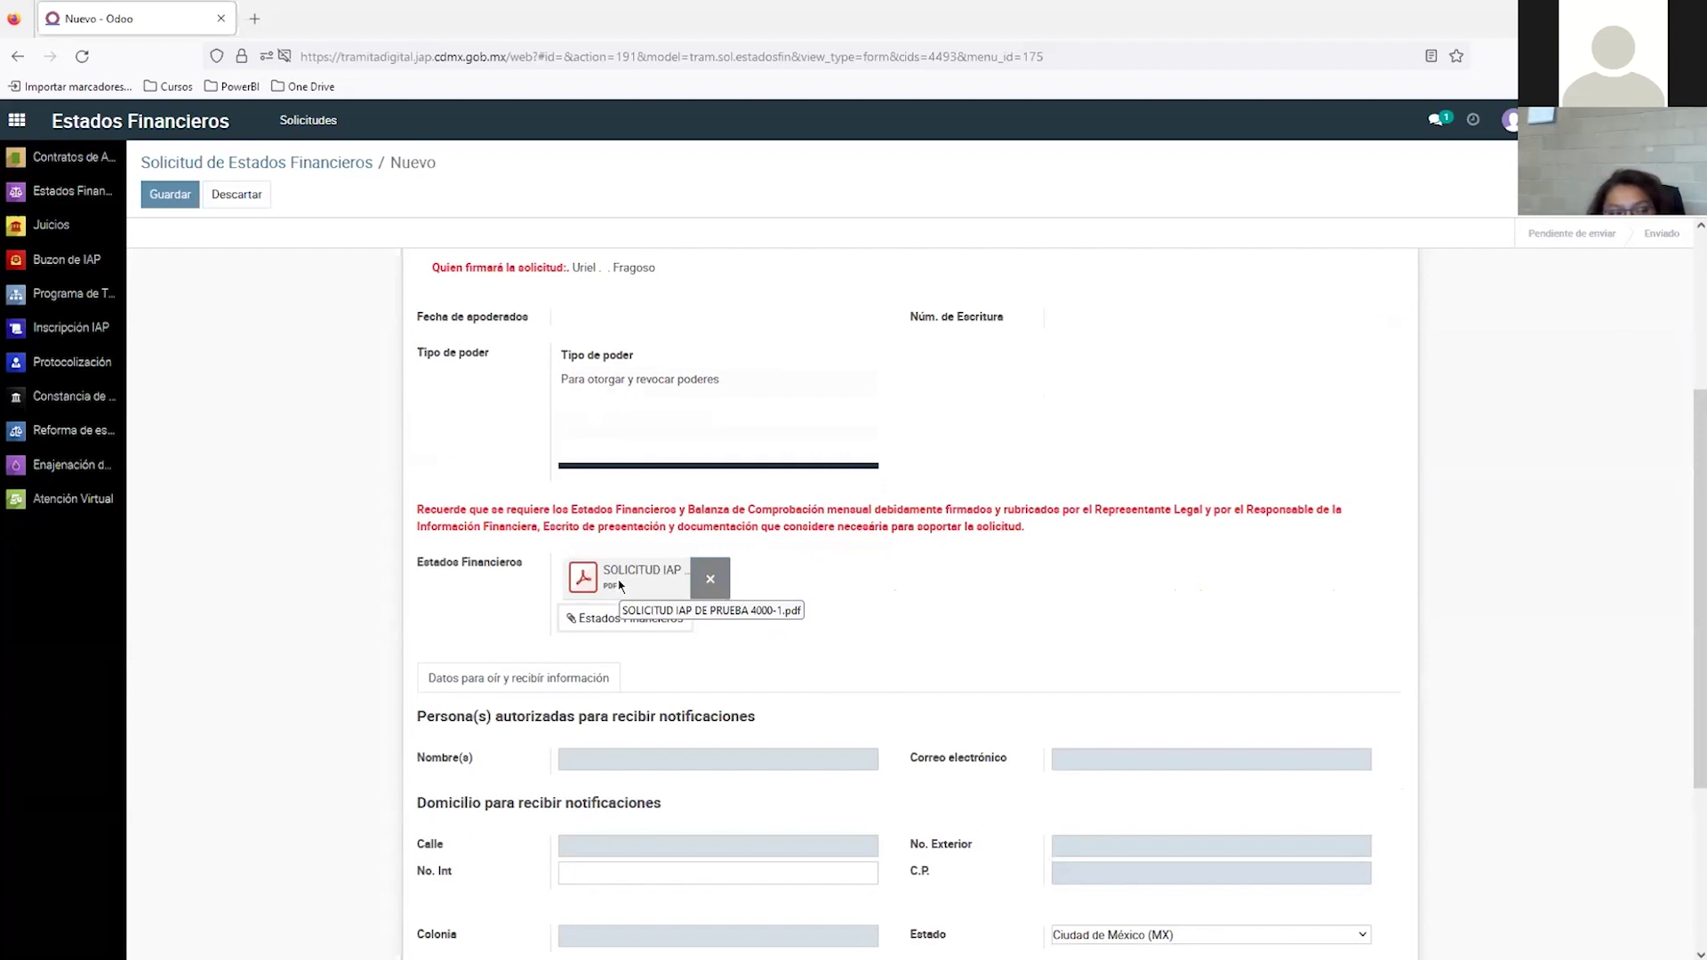
{"action": "scroll", "coordinate": [627, 600], "scroll_direction": "down", "scroll_amount": 3}
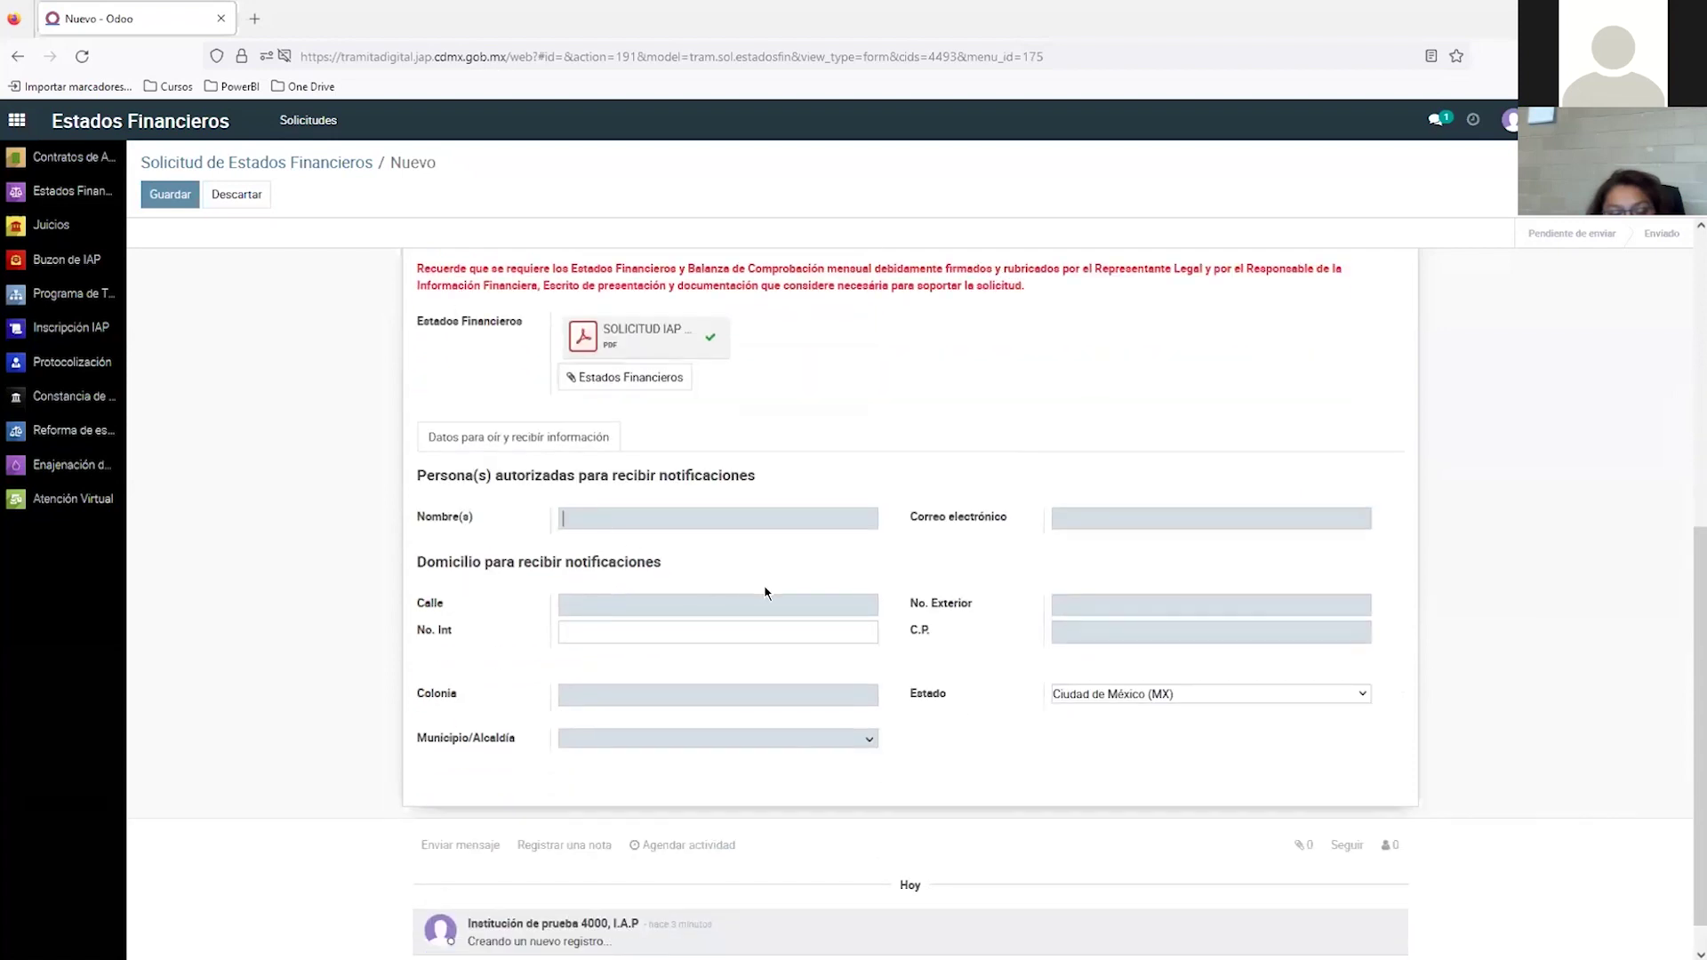
Enter the notification contact's full name and e-mail address
{"action": "scroll", "coordinate": [764, 591], "scroll_direction": "up", "scroll_amount": 1}
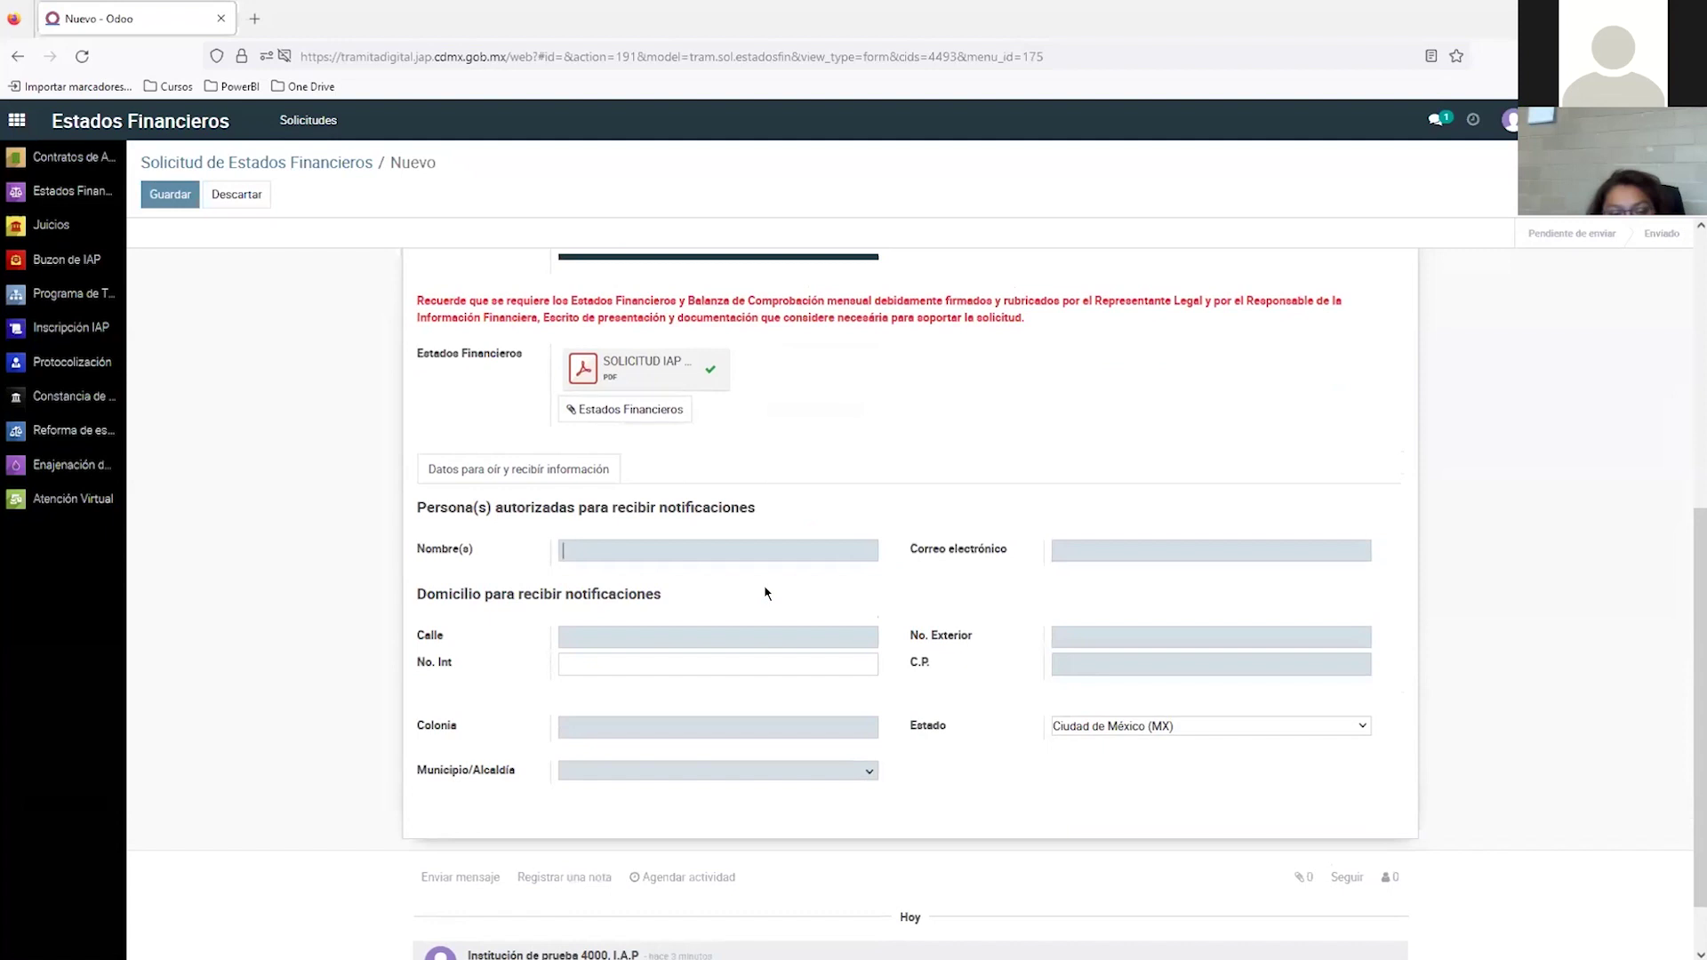
{"action": "left_click", "coordinate": [1101, 551]}
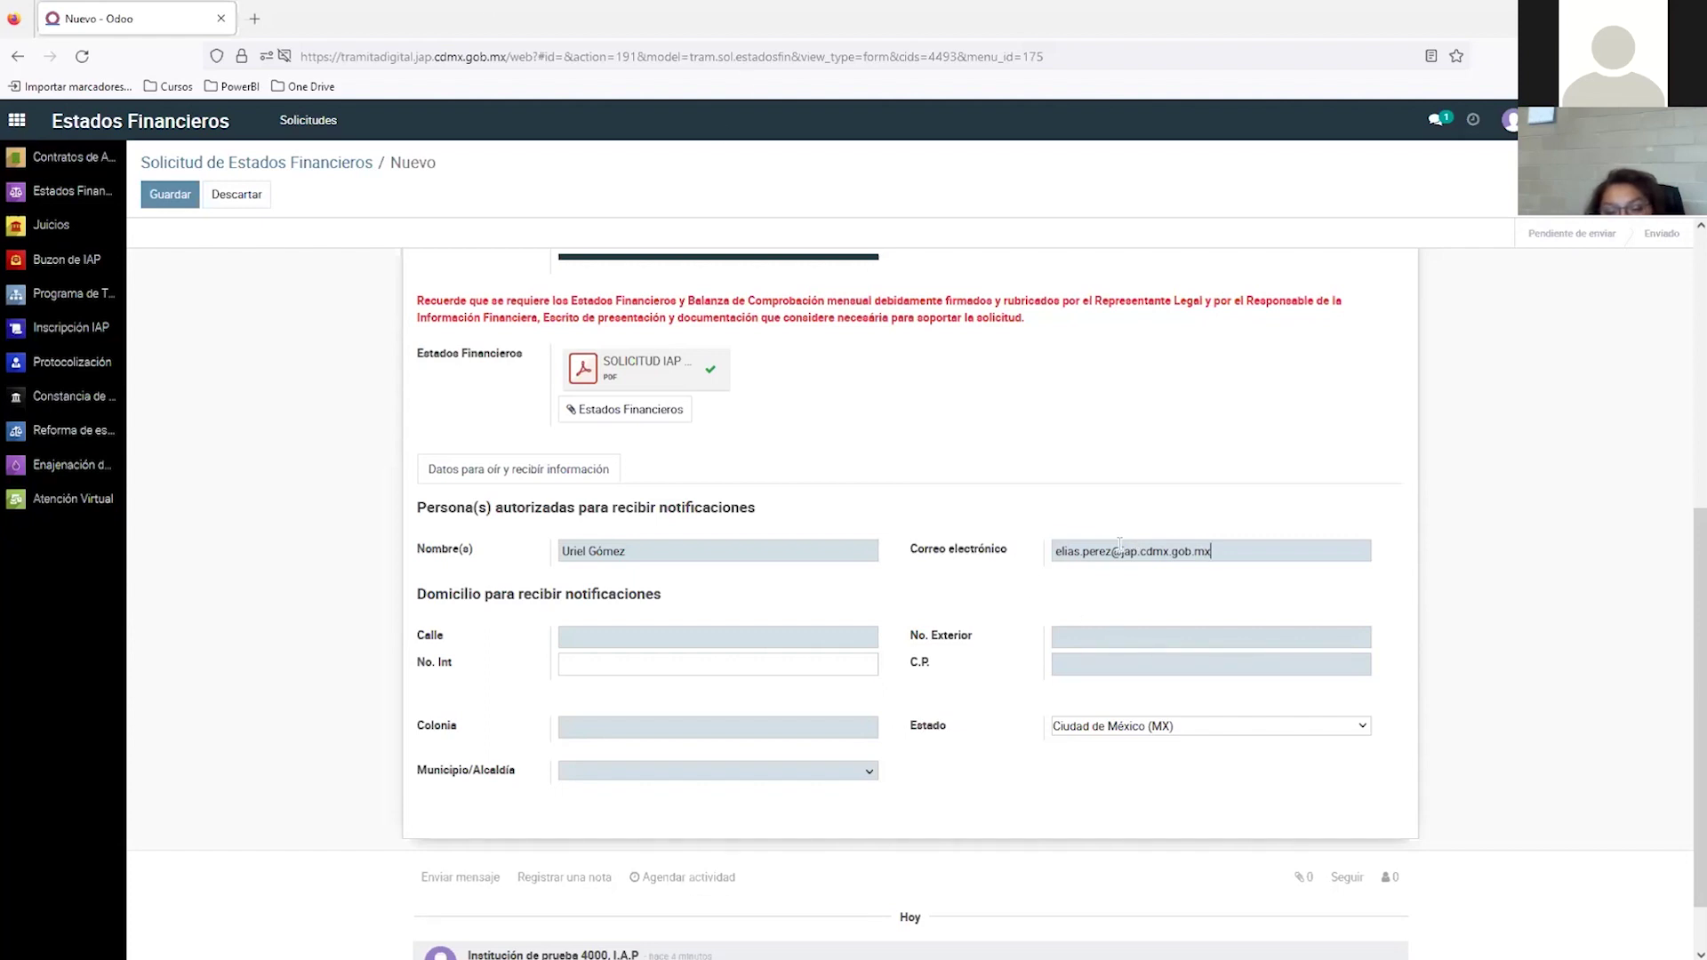
{"action": "triple_click", "coordinate": [1254, 550]}
Fill in the notification street, postal code and neighbourhood, pick the borough, and save
{"action": "left_click", "coordinate": [557, 637]}
{"action": "left_click", "coordinate": [1073, 663]}
{"action": "type", "text": "11555"}
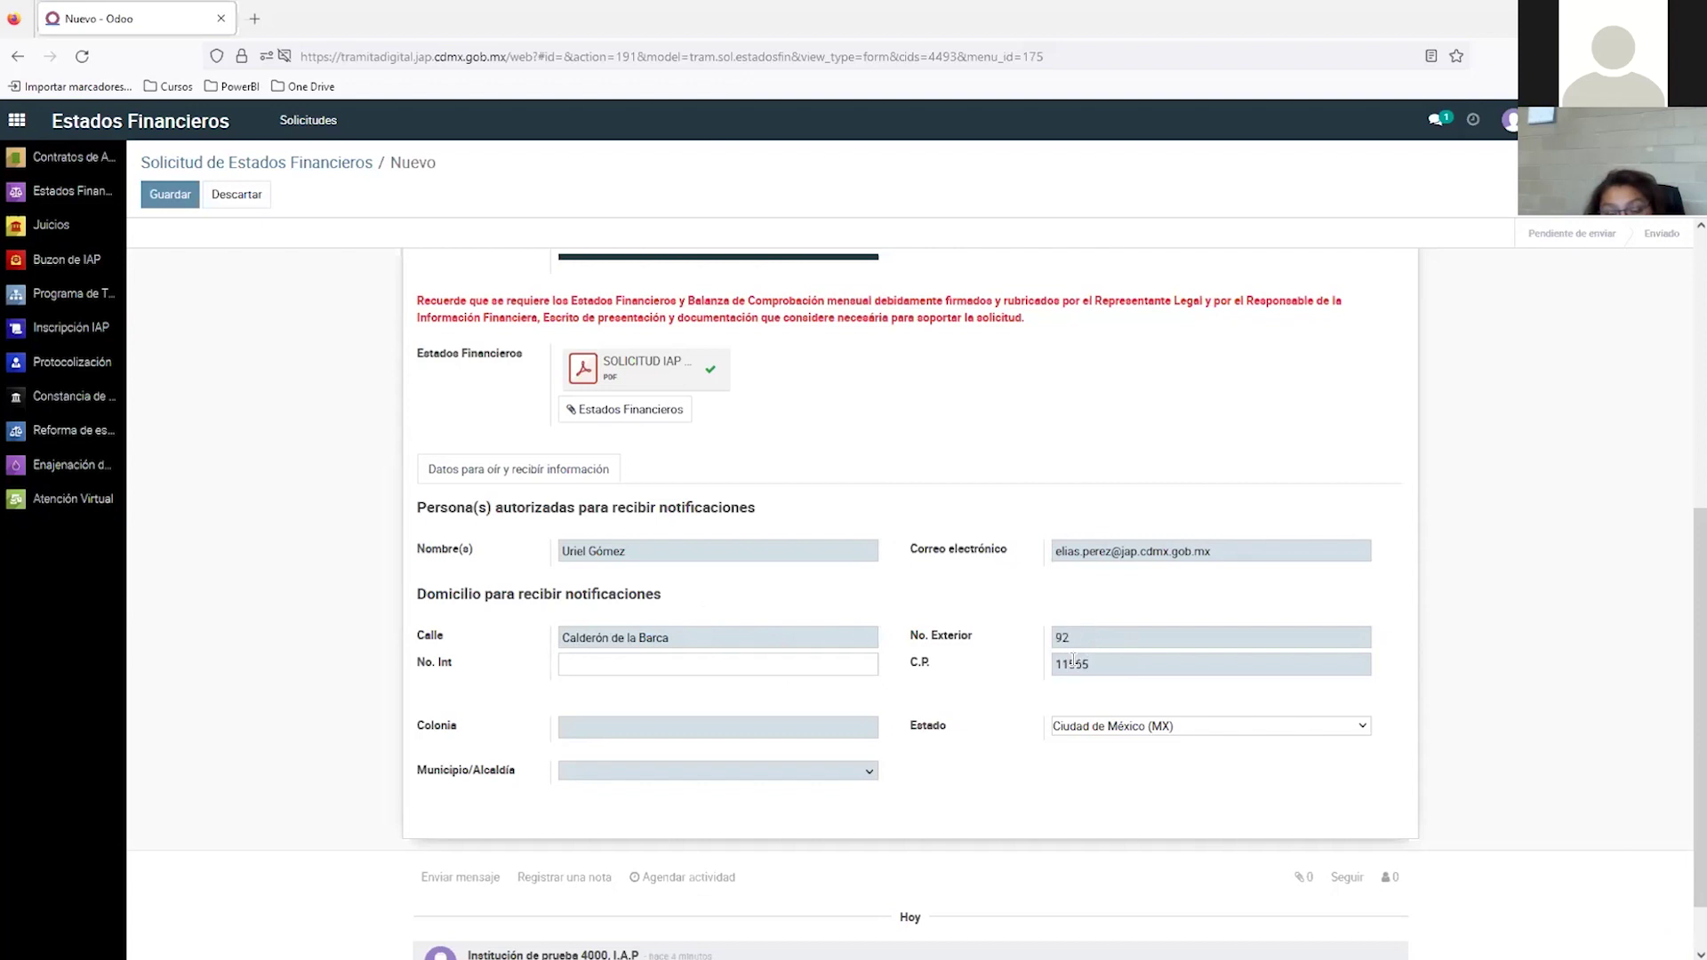
{"action": "type", "text": "0"}
{"action": "left_click", "coordinate": [778, 724]}
{"action": "type", "text": "Polabno"}
{"action": "key", "text": "BackSpace"}
{"action": "type", "text": "nco"}
{"action": "left_click", "coordinate": [777, 771]}
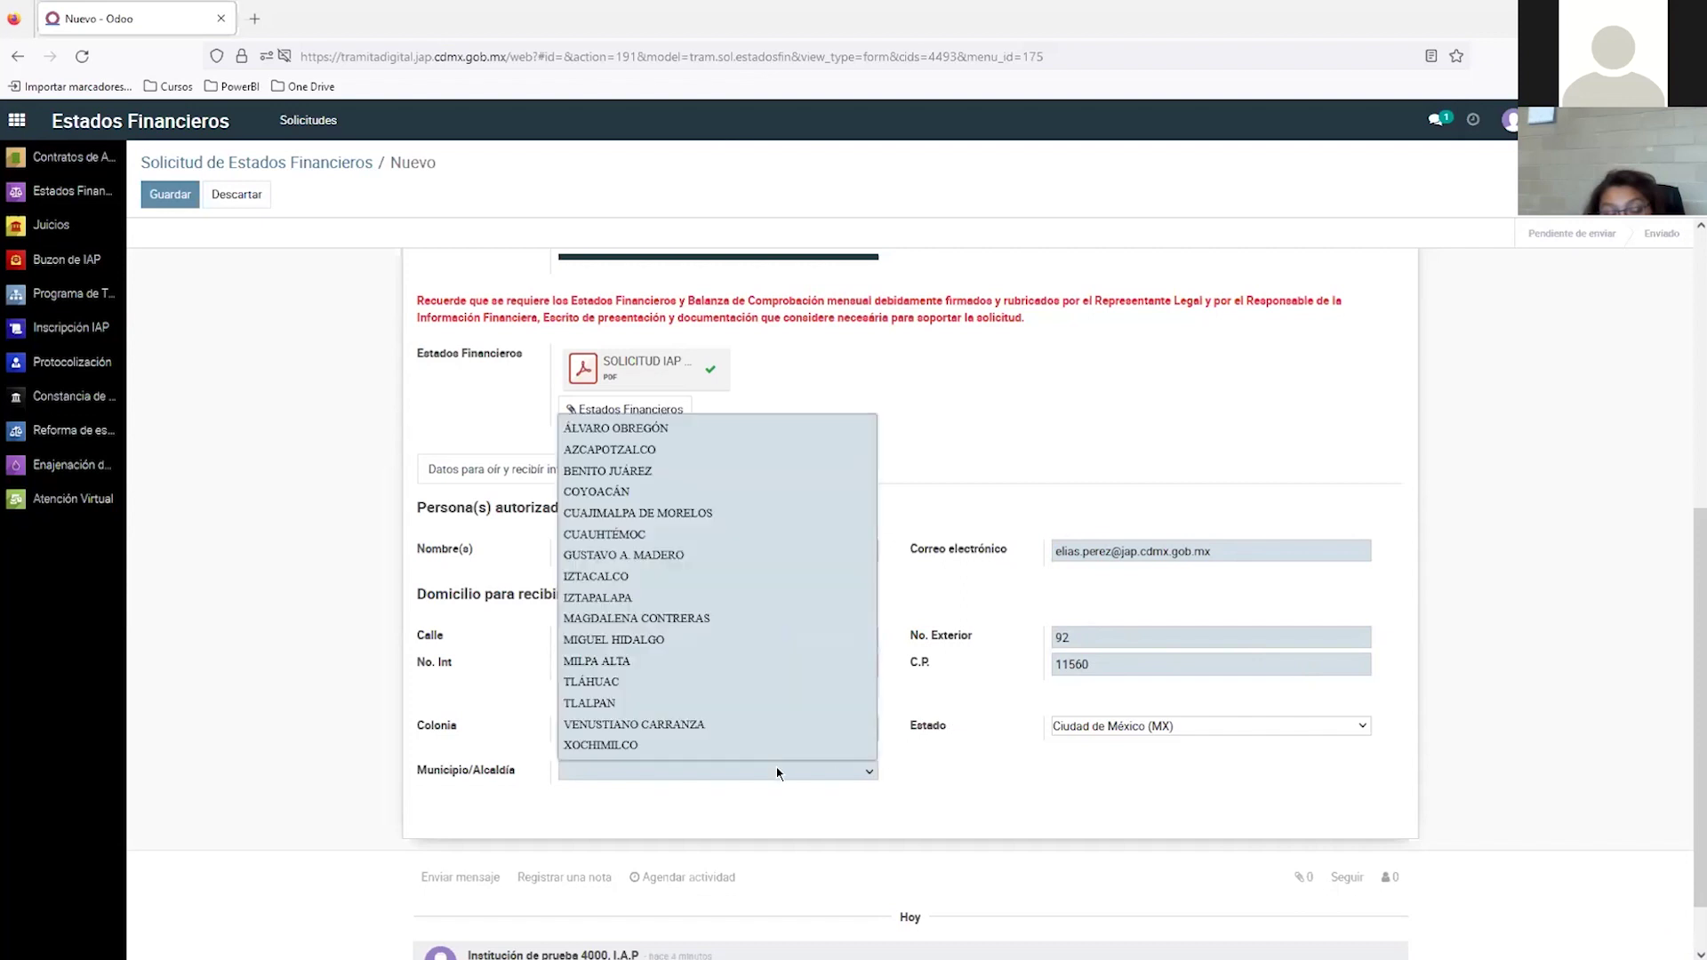
{"action": "left_click", "coordinate": [683, 640]}
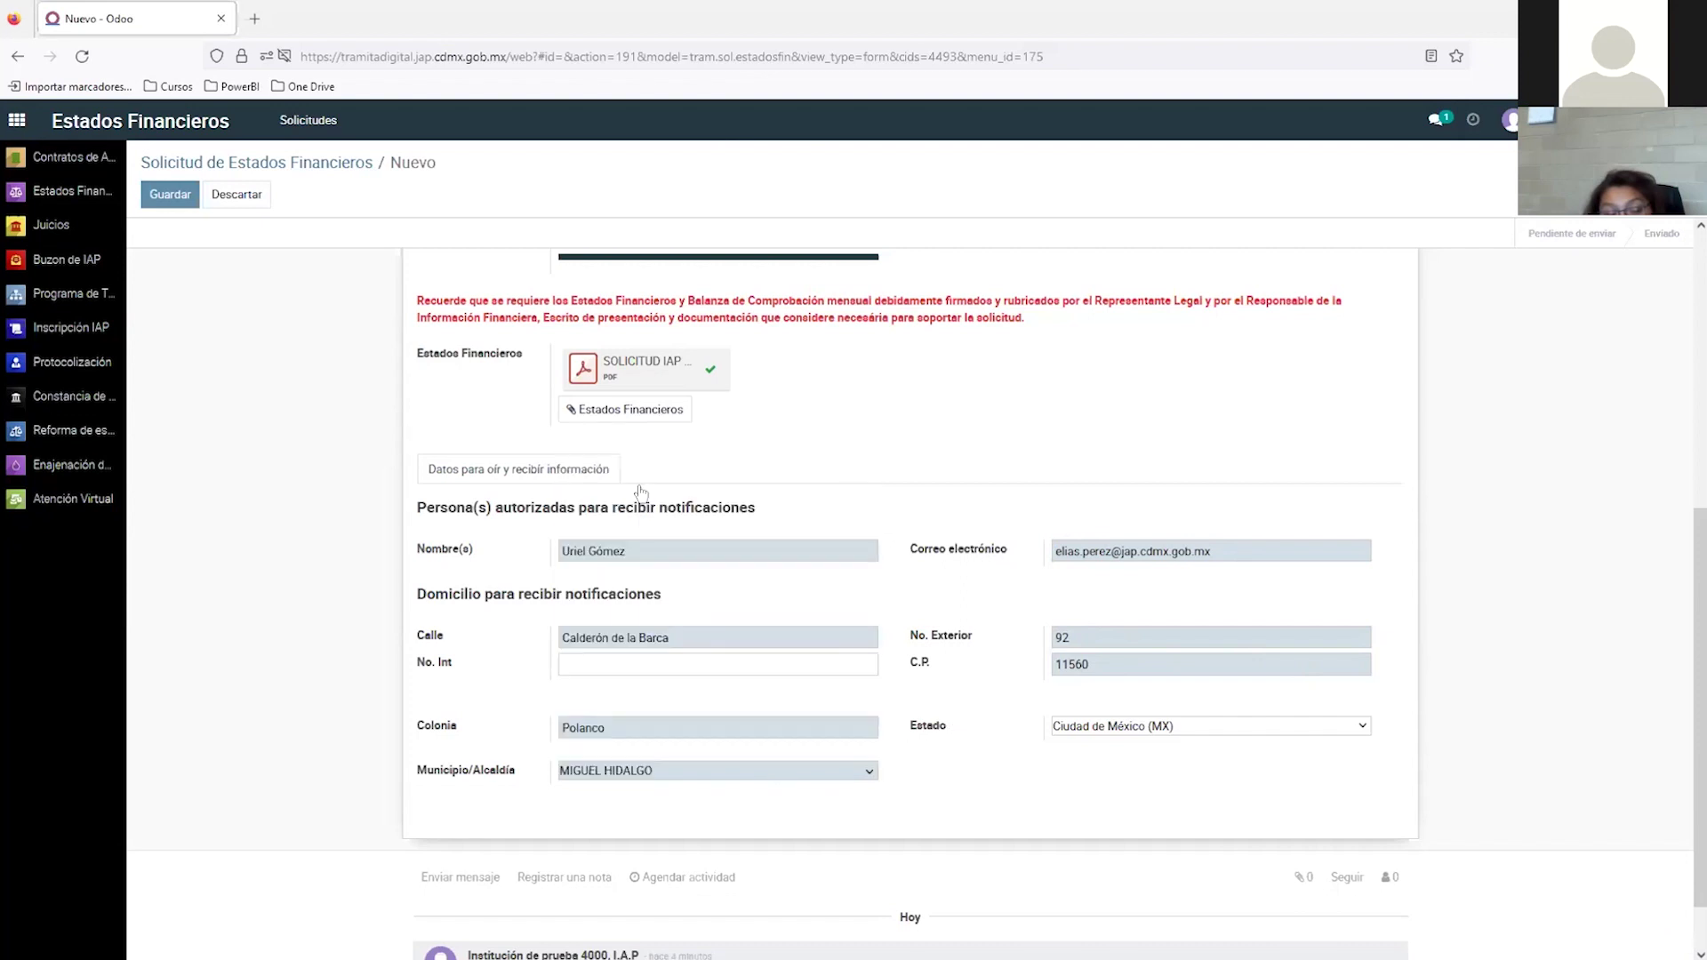
{"action": "left_click", "coordinate": [171, 196]}
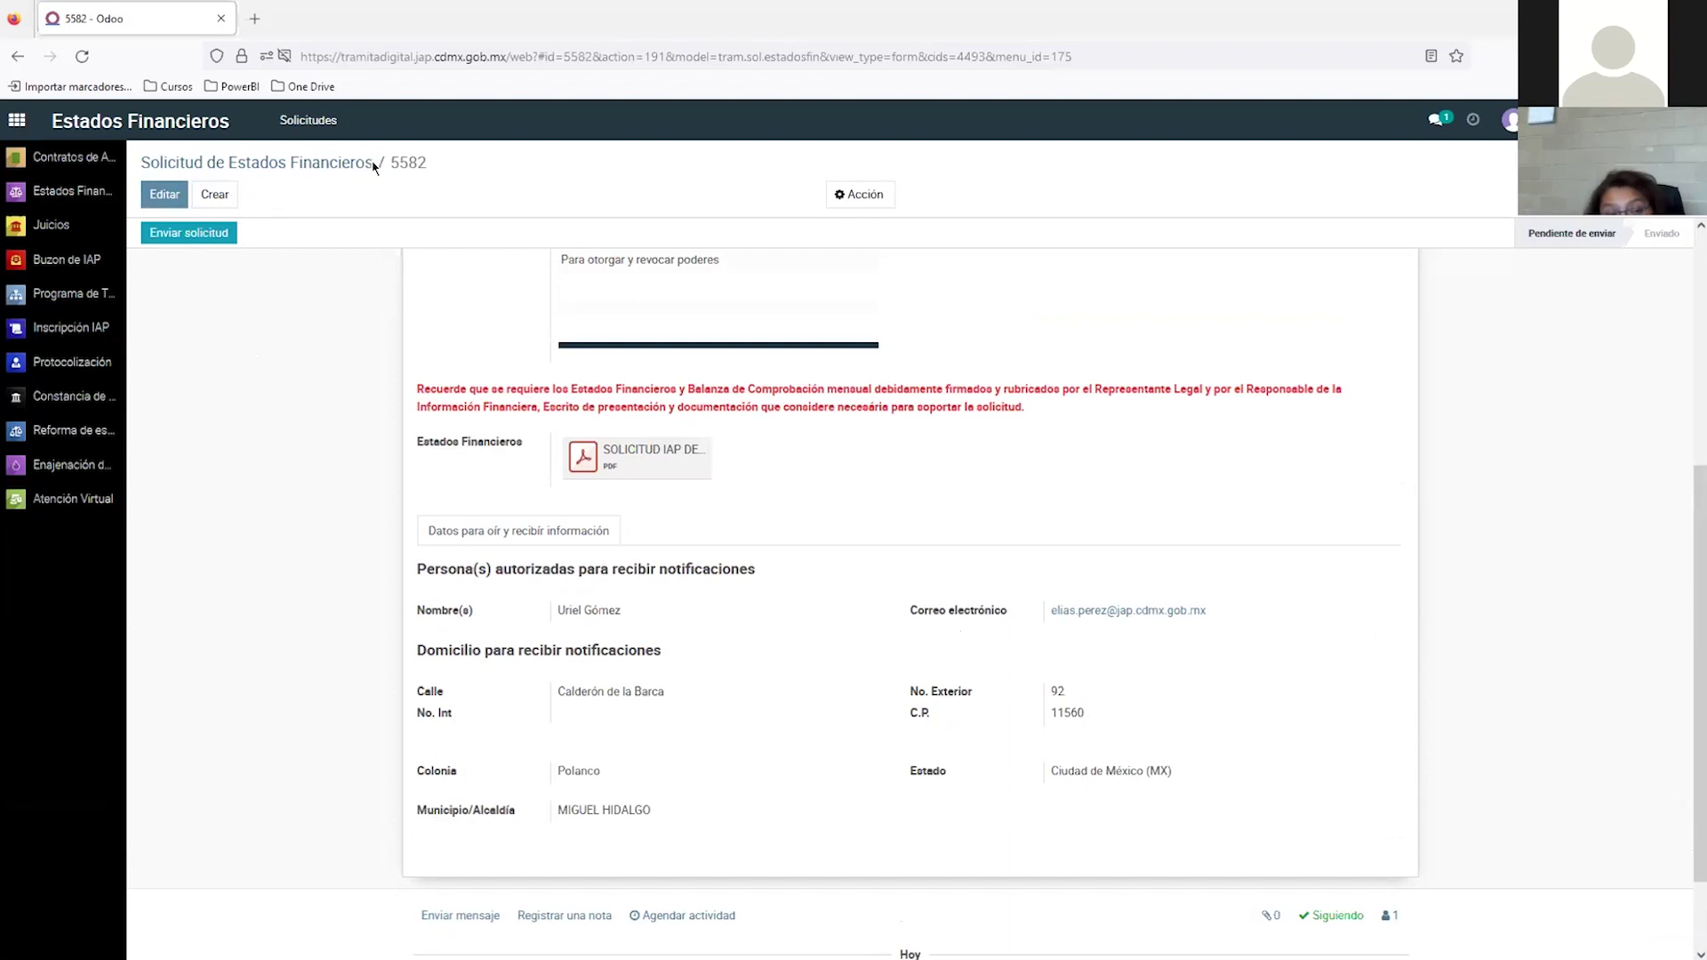
Return to the Estados Financieros requests list via the breadcrumb
{"action": "left_click_drag", "start_coordinate": [372, 166], "coordinate": [140, 173]}
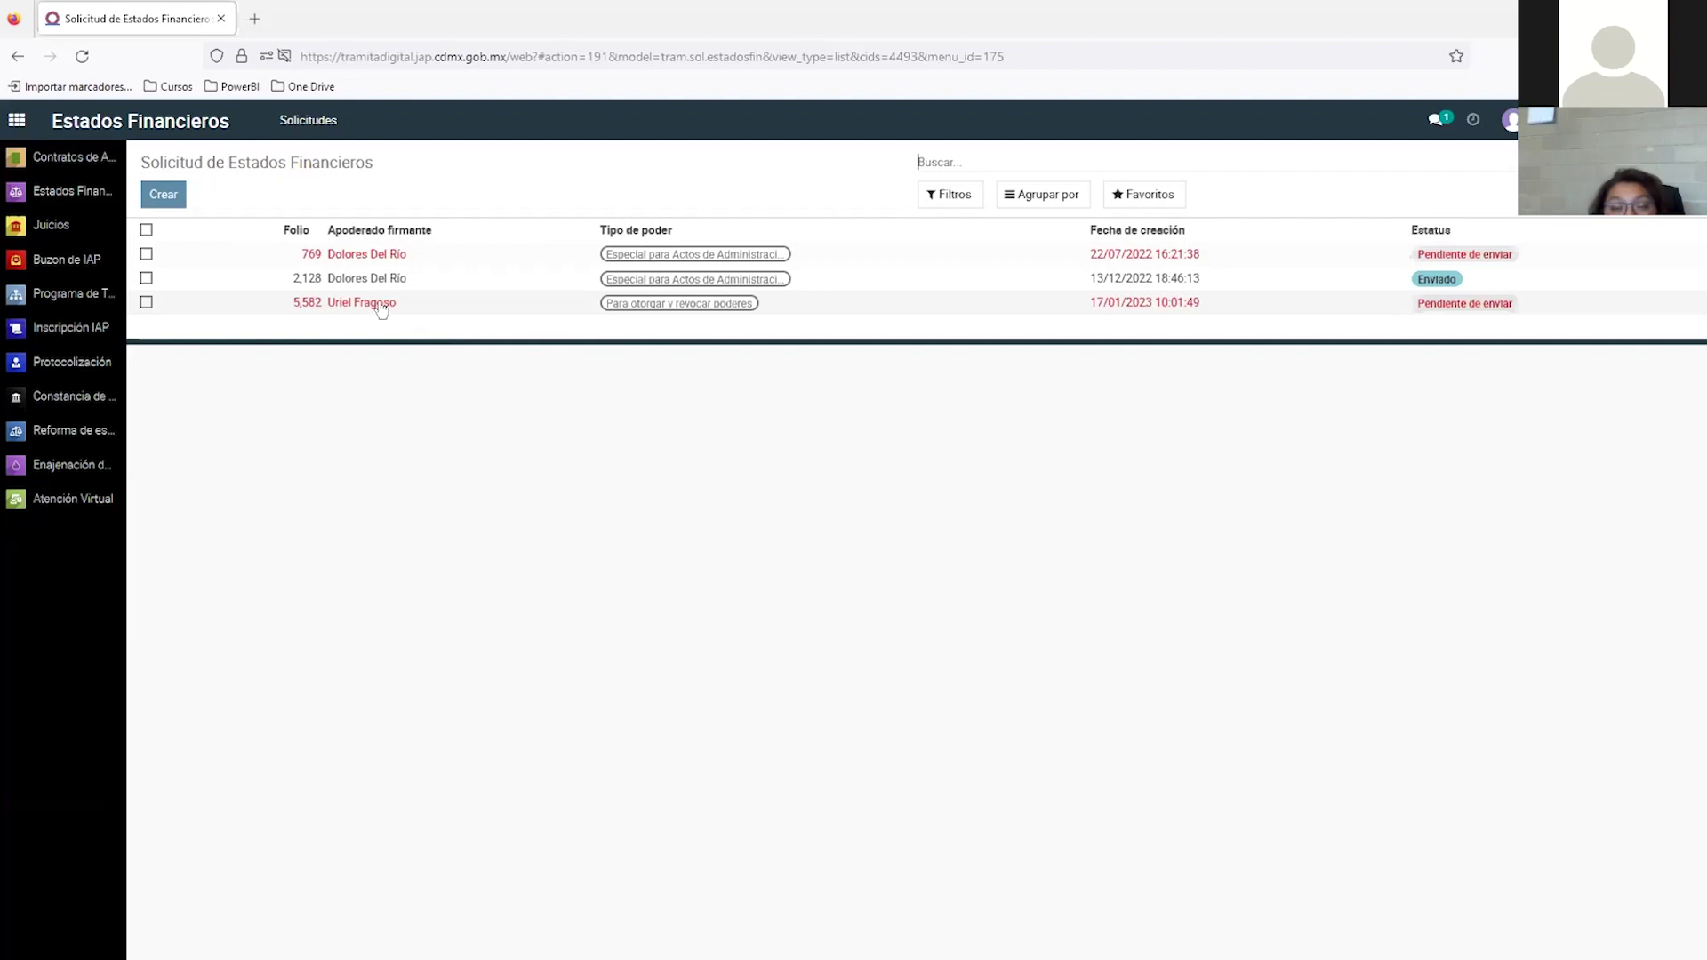
Reopen request 5582 from the list and scroll to the top of its form
{"action": "left_click", "coordinate": [380, 304]}
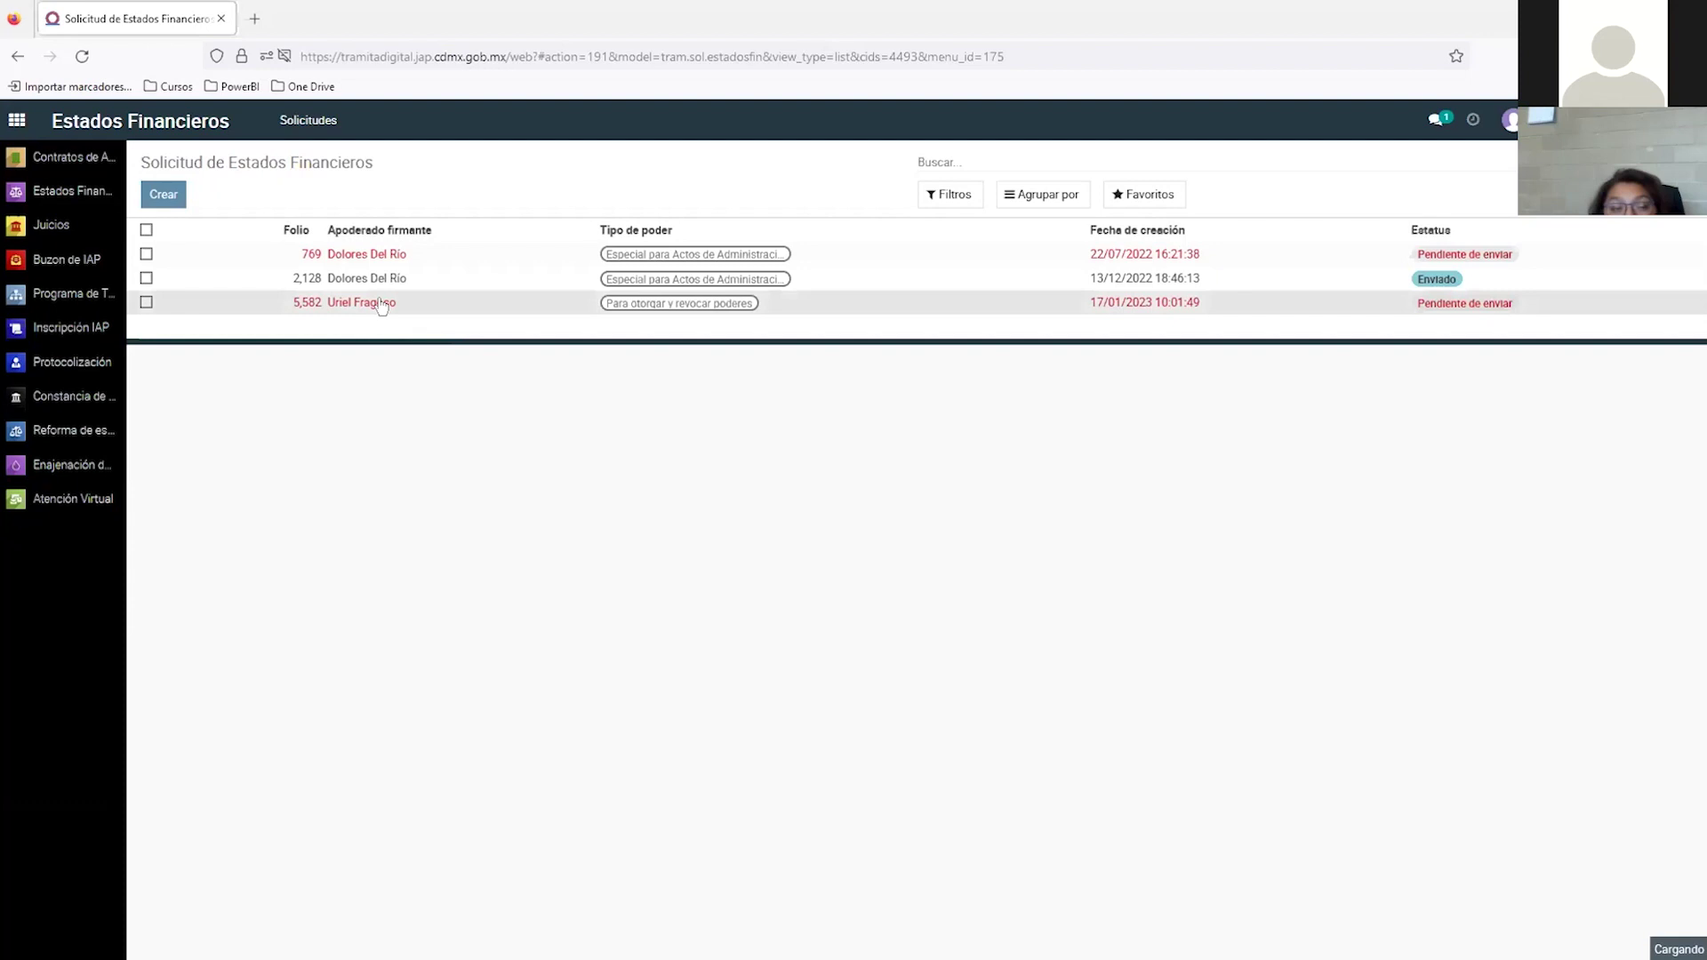
{"action": "left_click", "coordinate": [235, 164]}
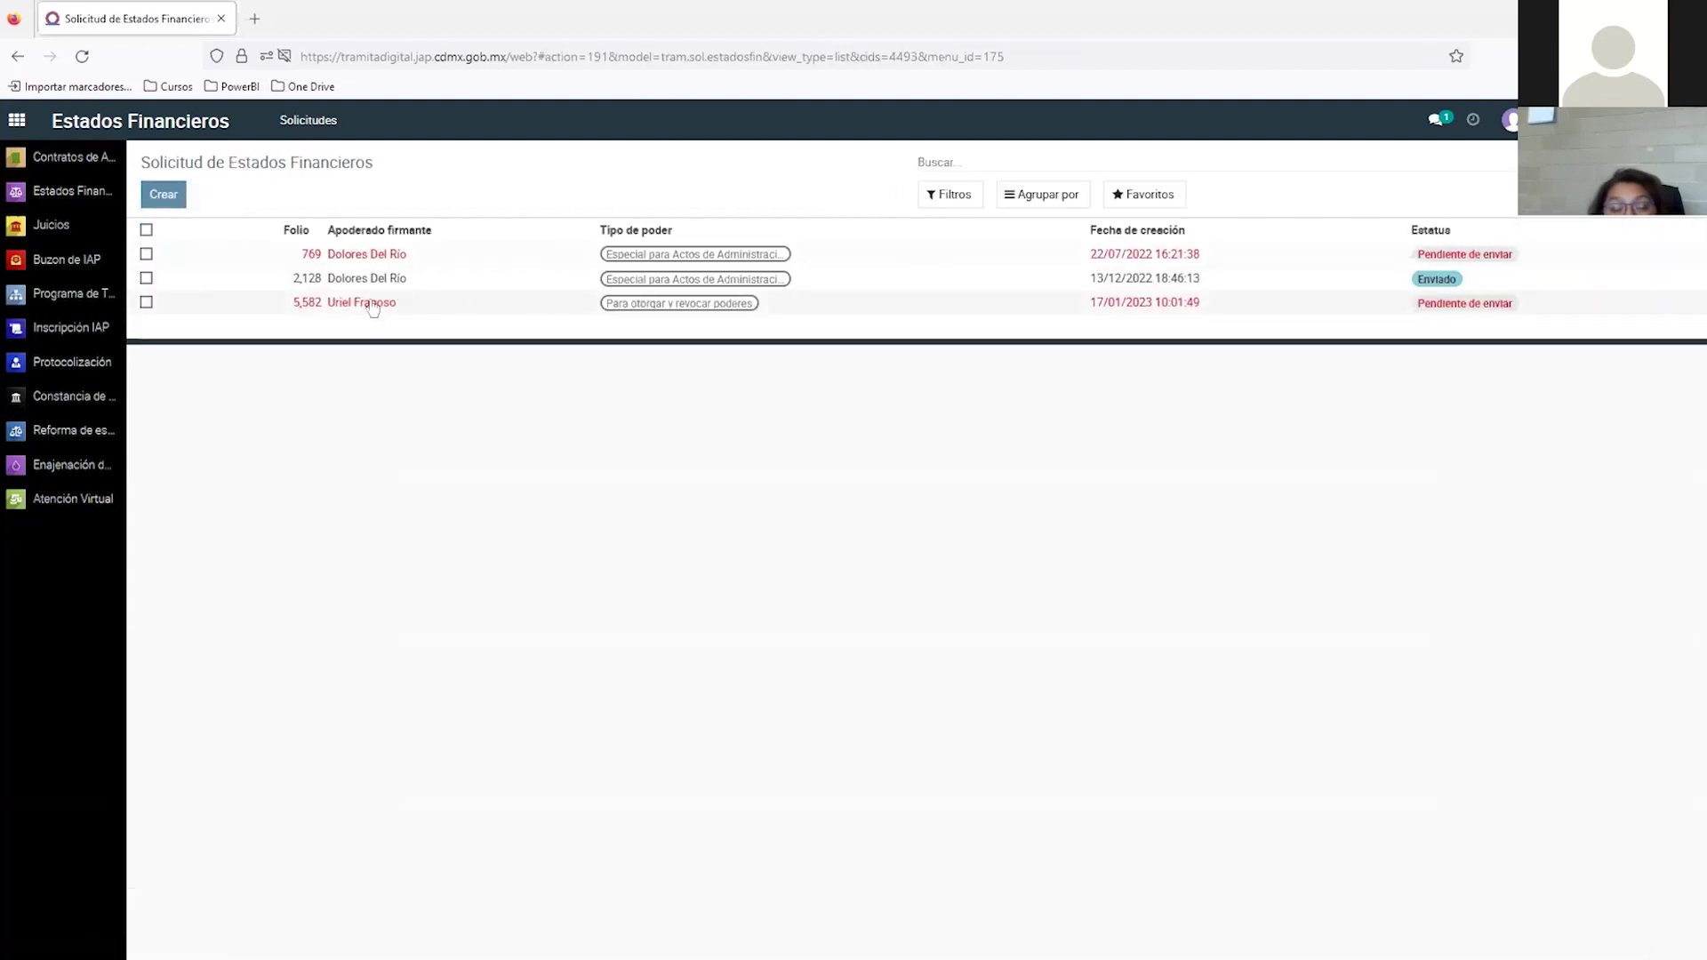
{"action": "left_click", "coordinate": [912, 309]}
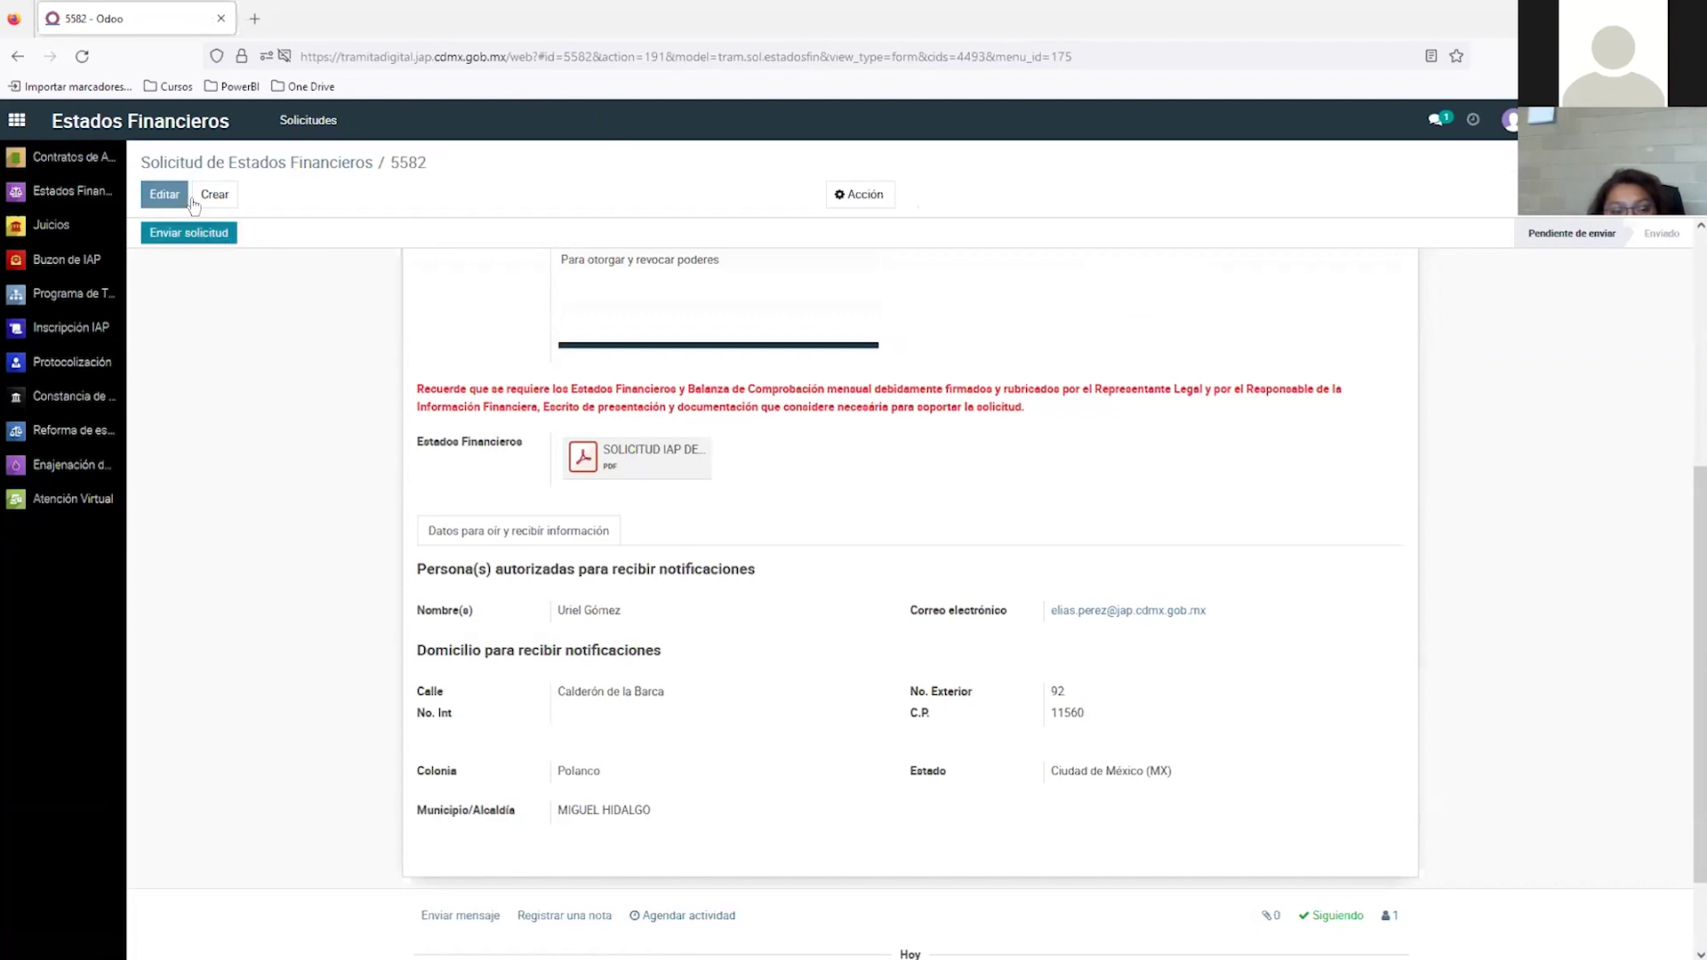
{"action": "scroll", "coordinate": [619, 421], "scroll_direction": "down", "scroll_amount": 2}
{"action": "scroll", "coordinate": [619, 421], "scroll_direction": "up", "scroll_amount": 5}
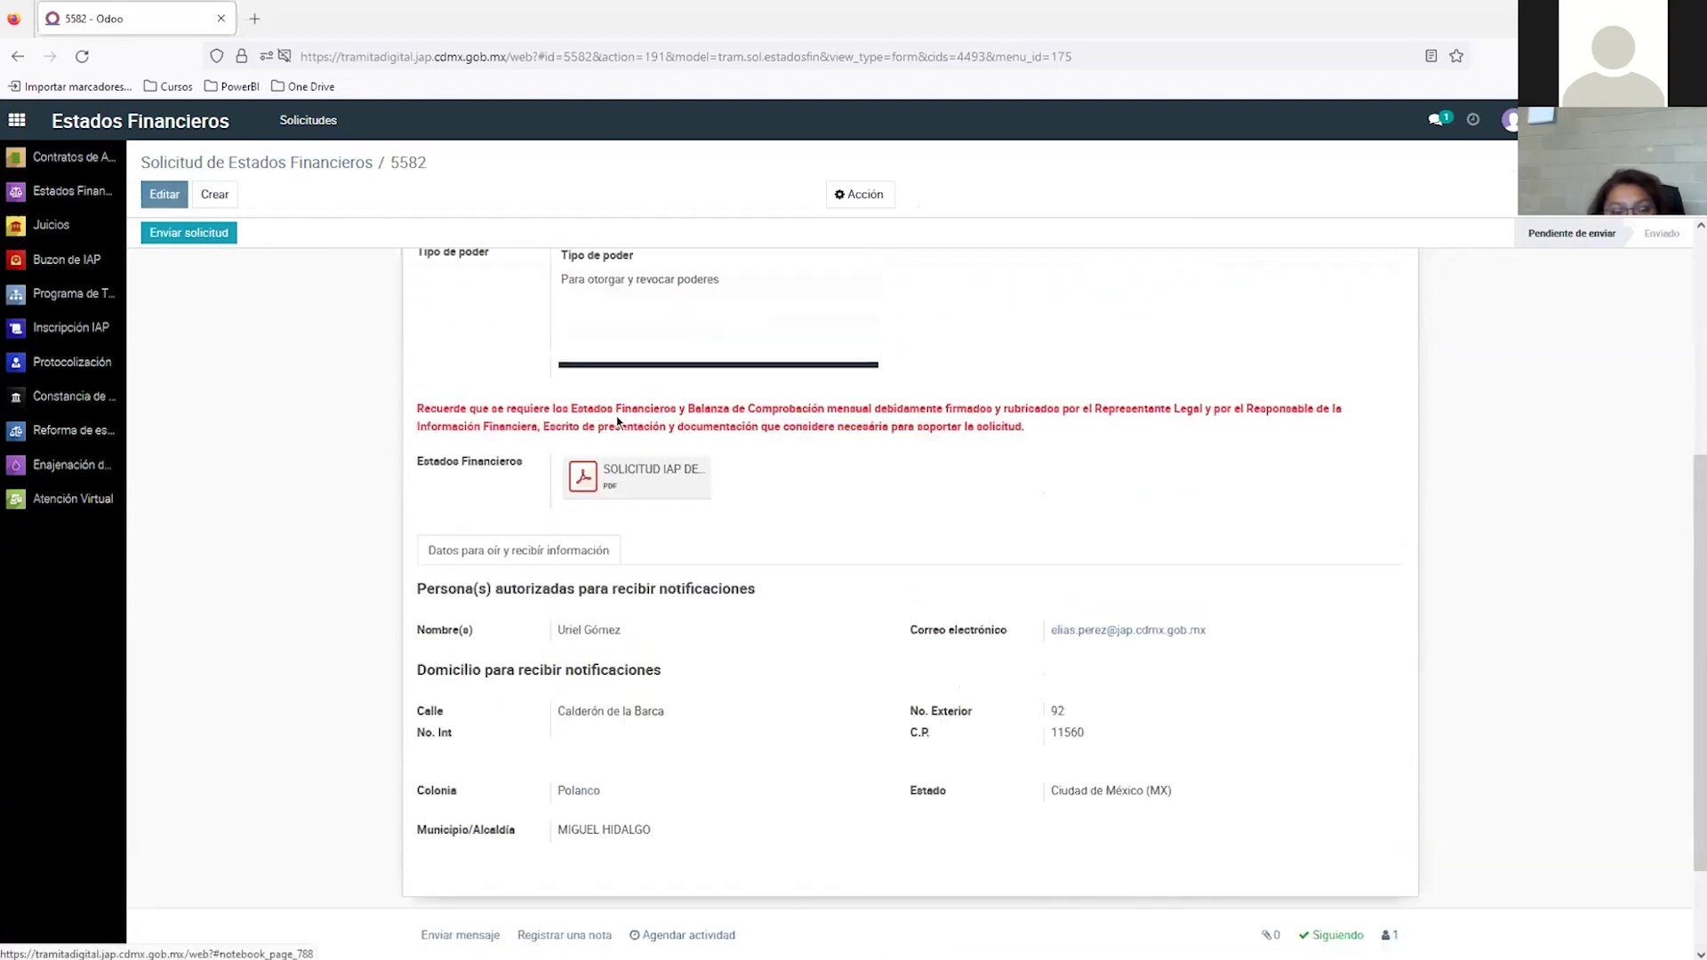
{"action": "scroll", "coordinate": [615, 415], "scroll_direction": "up", "scroll_amount": 1}
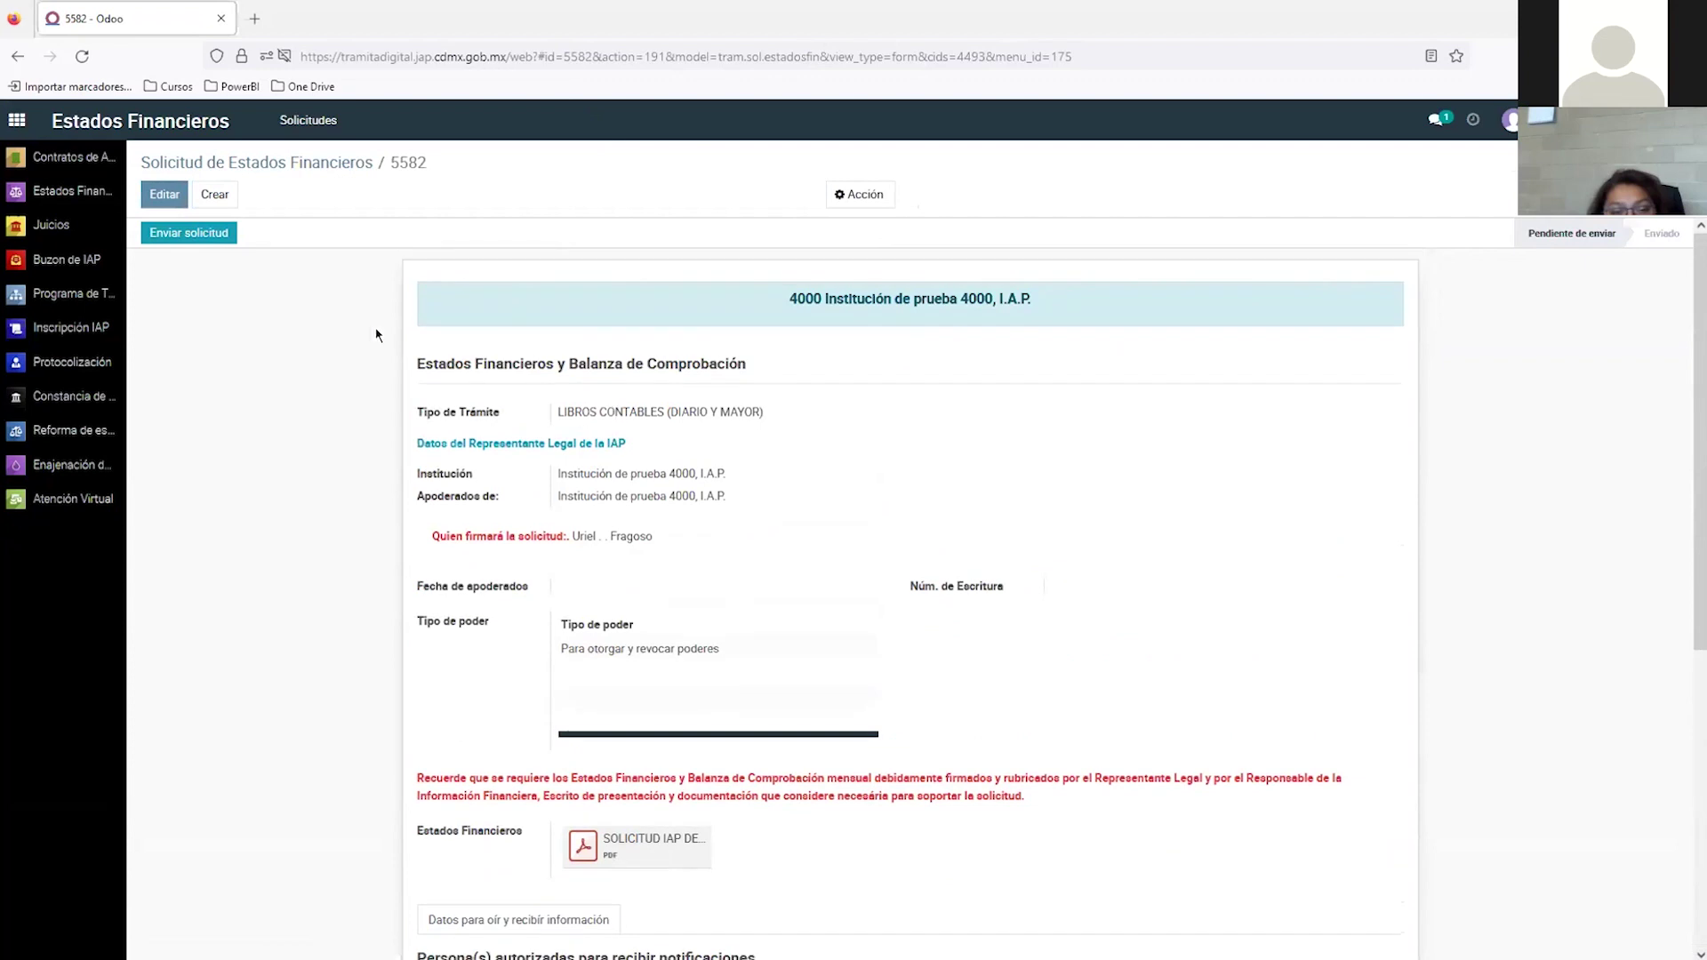
Send request 5582 and switch to its confirmation e-mail in Outlook
{"action": "left_click", "coordinate": [196, 238]}
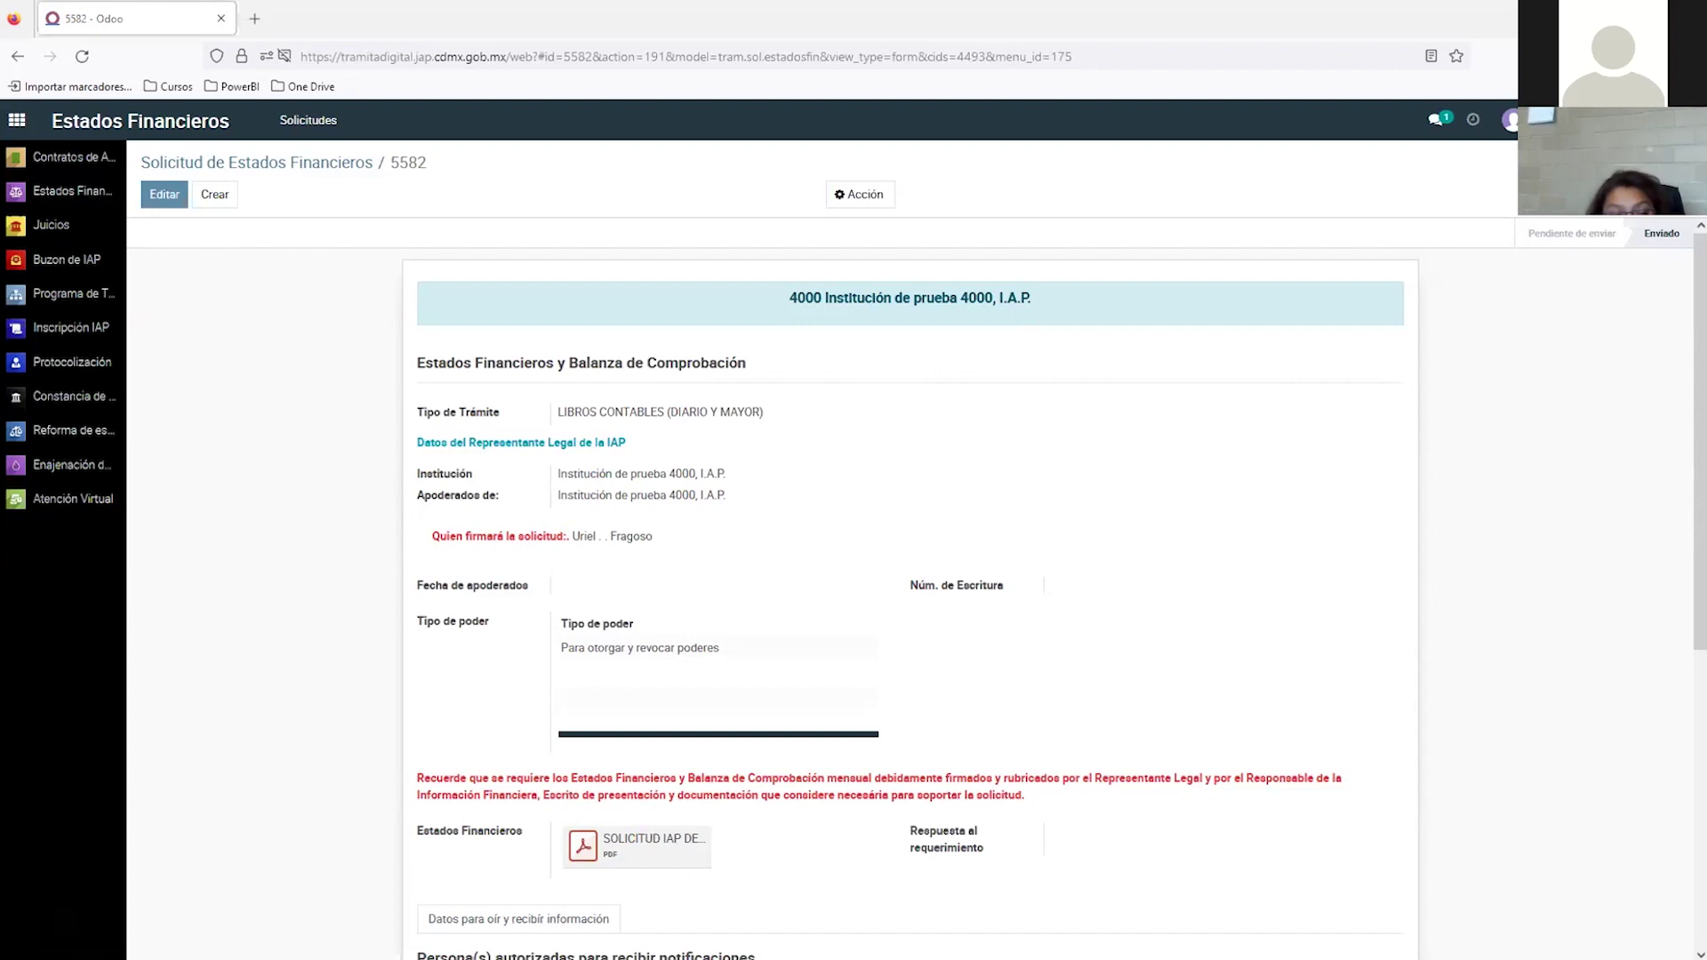
{"action": "key", "text": "alt+Tab"}
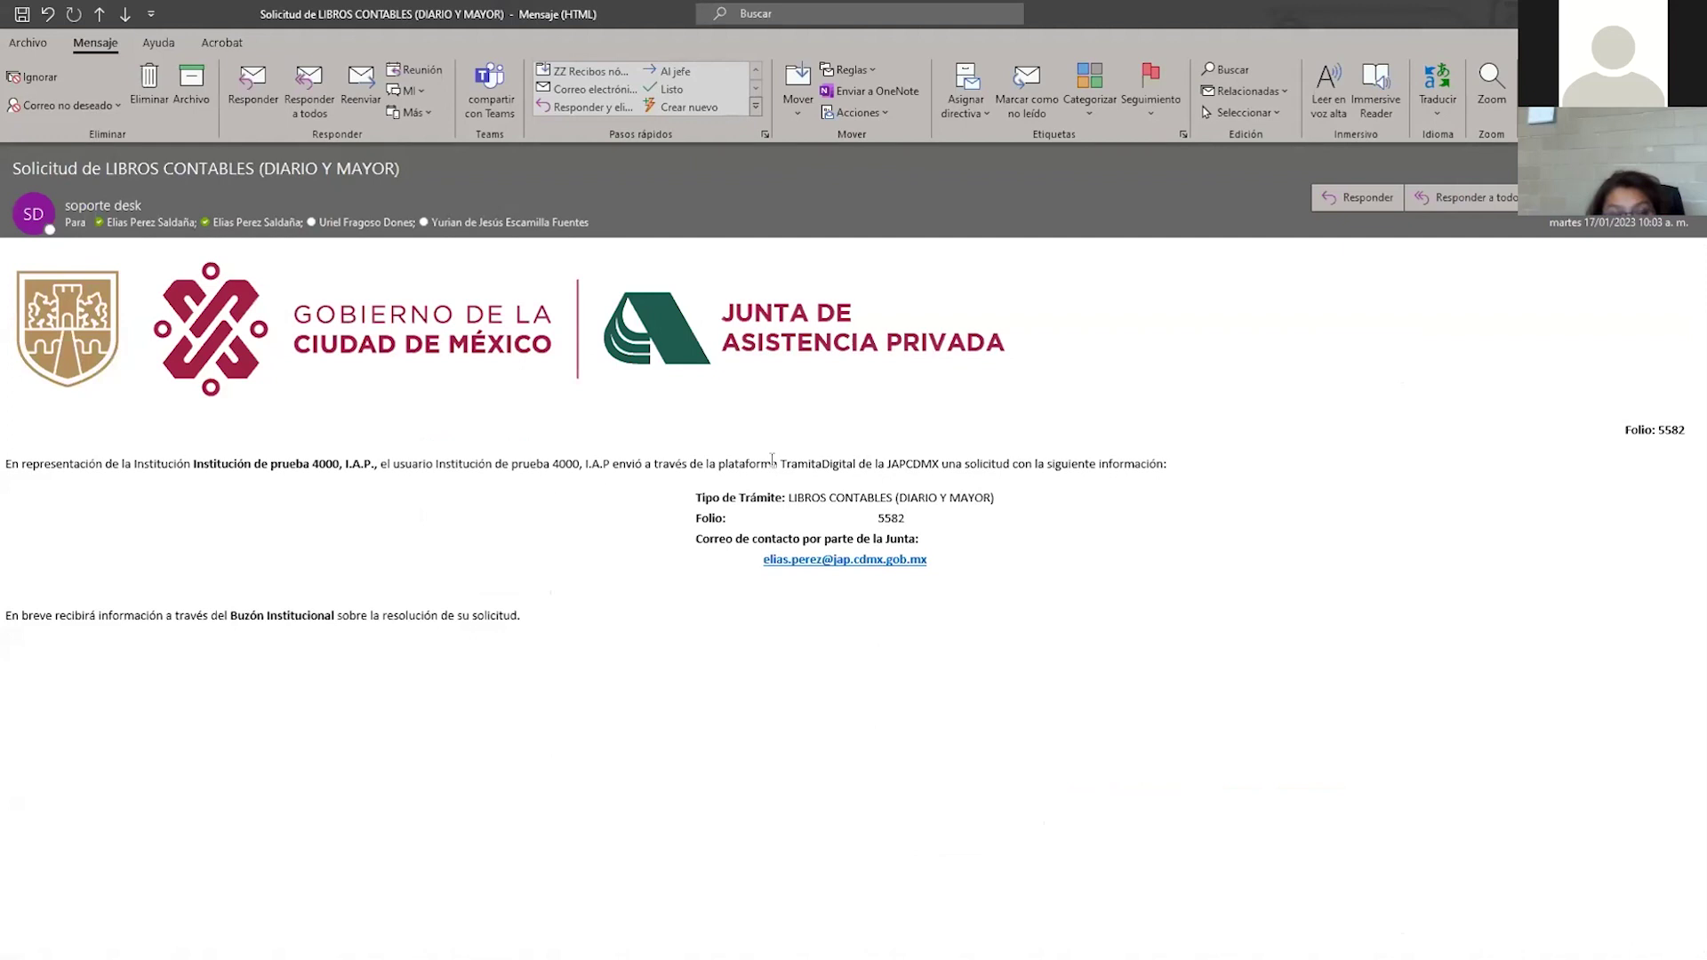
Highlight folio 5582, the procedure type and the board's contact e-mail in the Outlook confirmation, then return to Odoo
{"action": "left_click_drag", "start_coordinate": [1624, 431], "coordinate": [1683, 427]}
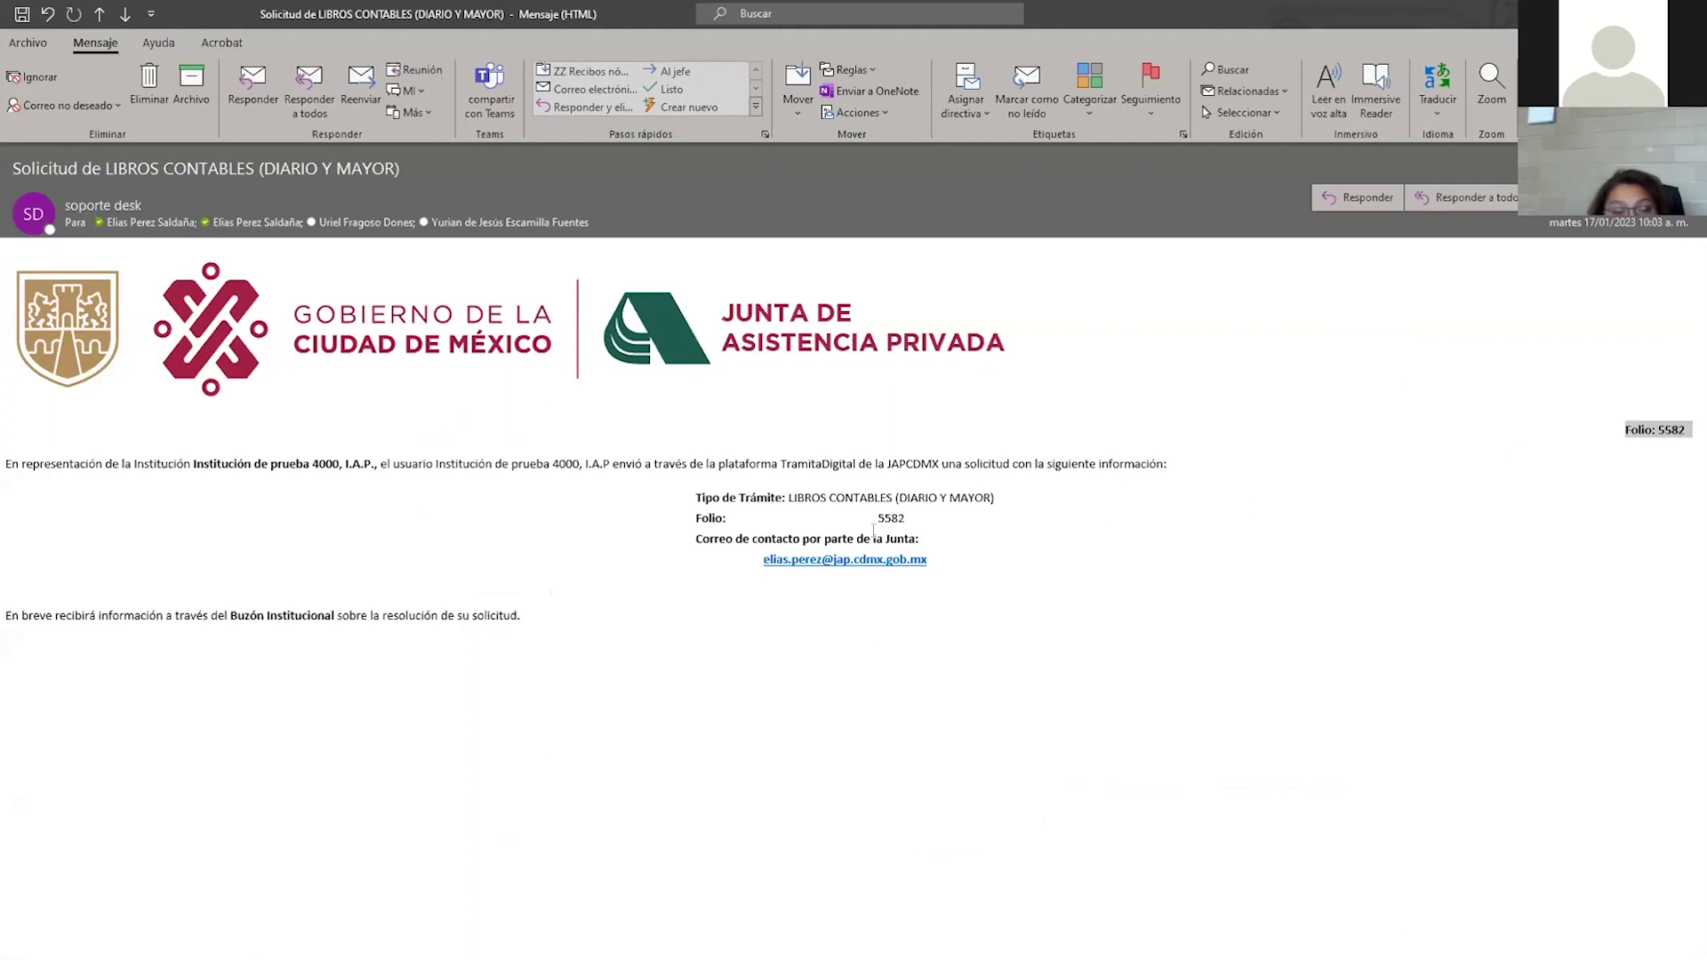
{"action": "left_click_drag", "start_coordinate": [787, 501], "coordinate": [884, 519]}
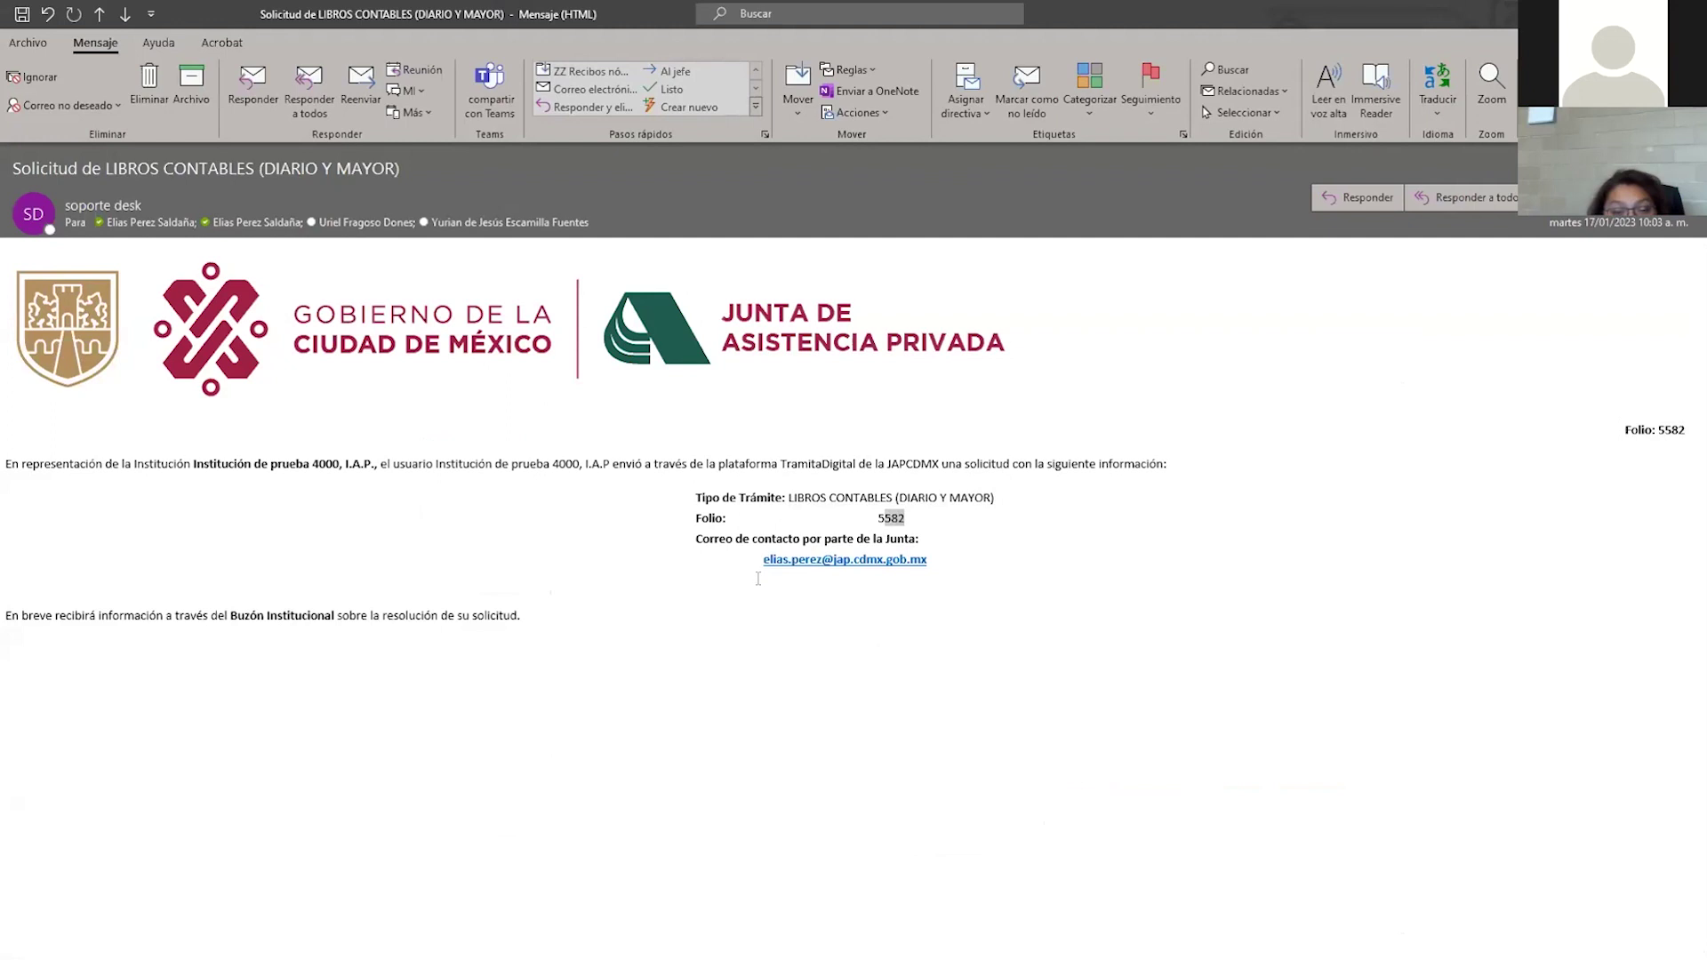
{"action": "left_click_drag", "start_coordinate": [759, 562], "coordinate": [927, 562]}
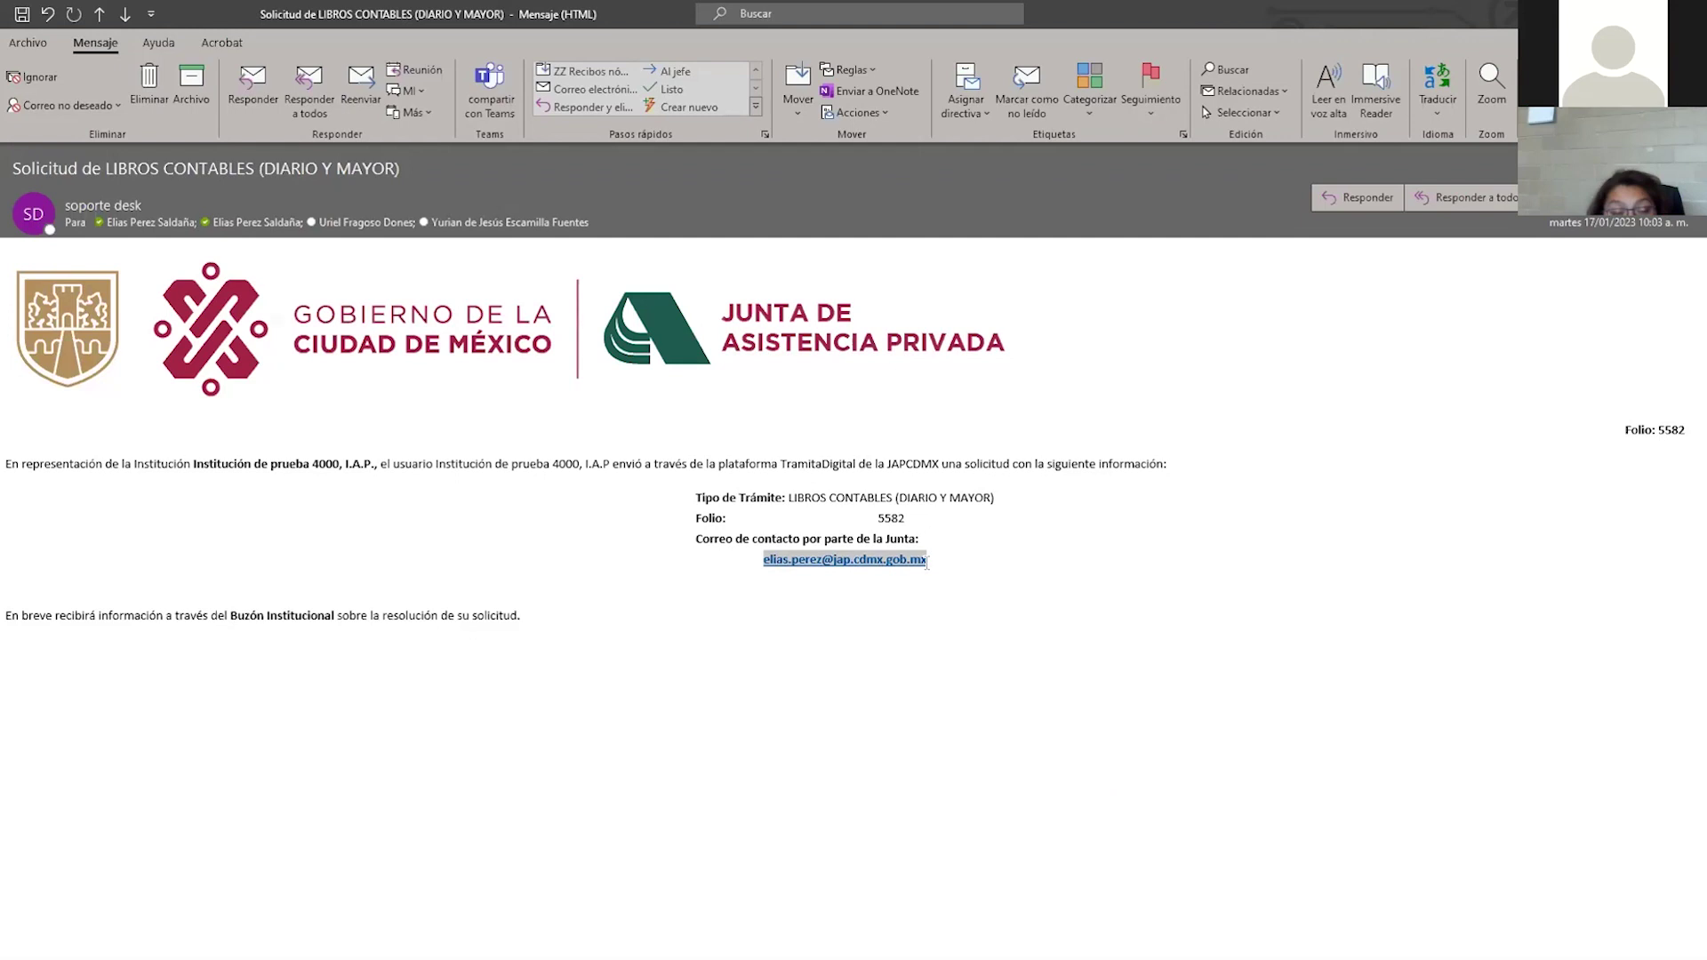
{"action": "left_click", "coordinate": [579, 635]}
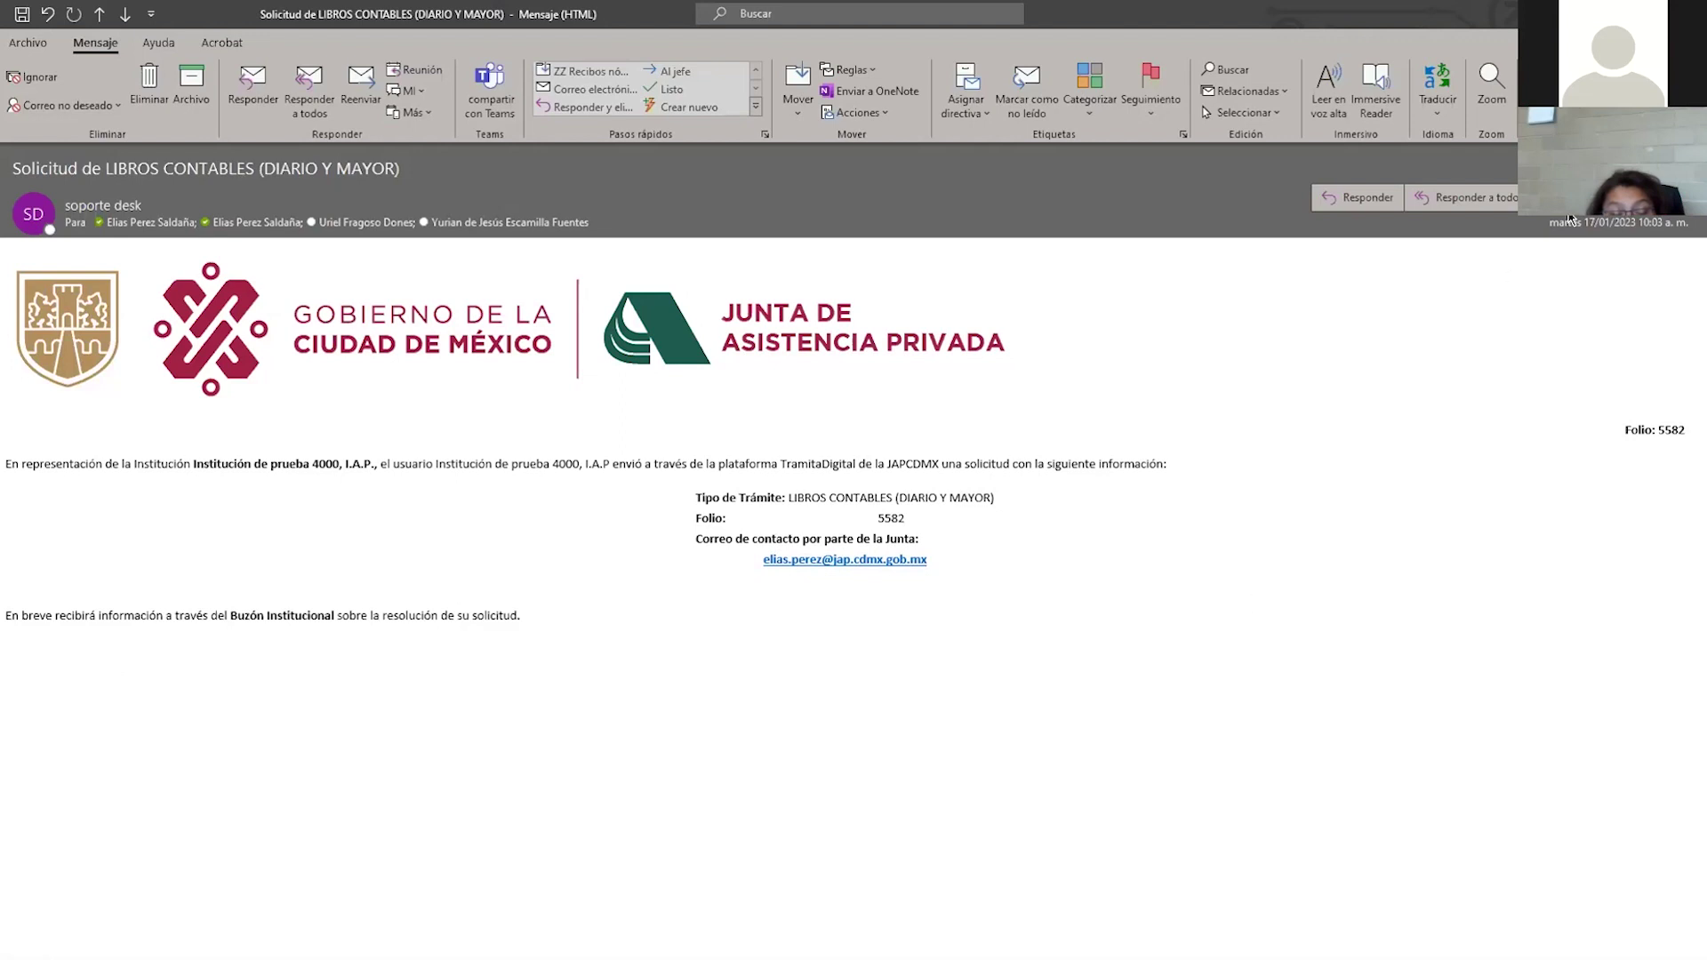
{"action": "key", "text": "alt+Tab"}
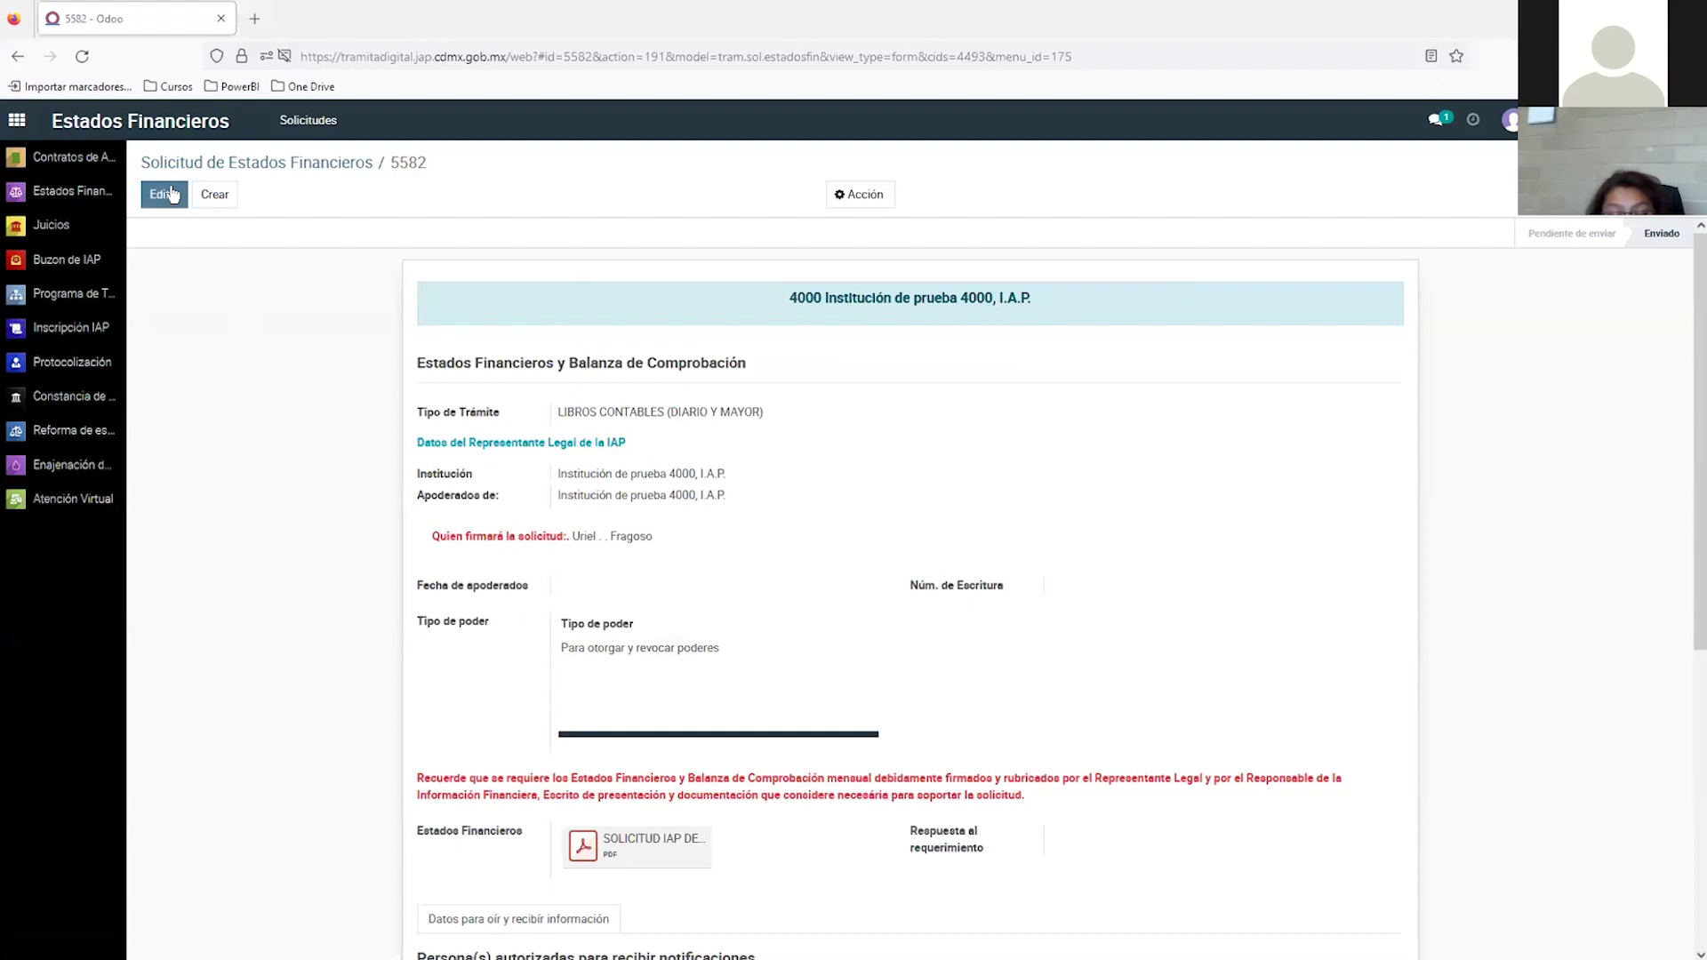
Return to the requests list, switch to kanban cards and open request 5582's Ver Historial timings
{"action": "left_click", "coordinate": [253, 162]}
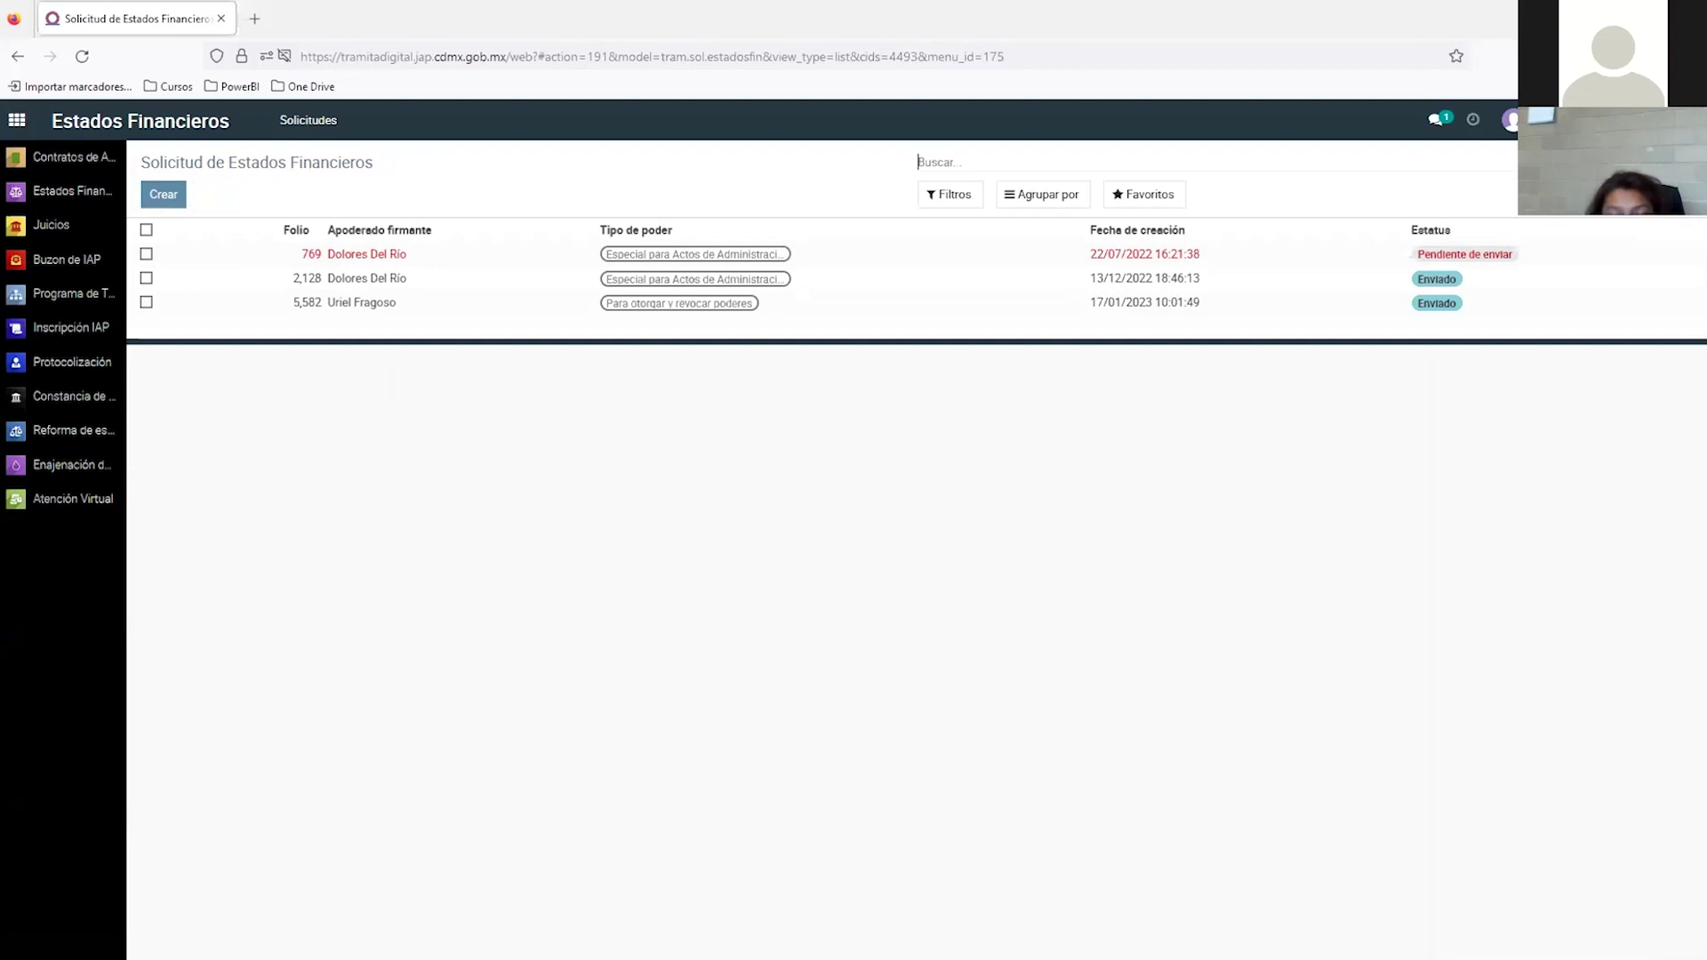
{"action": "left_click", "coordinate": [1672, 193]}
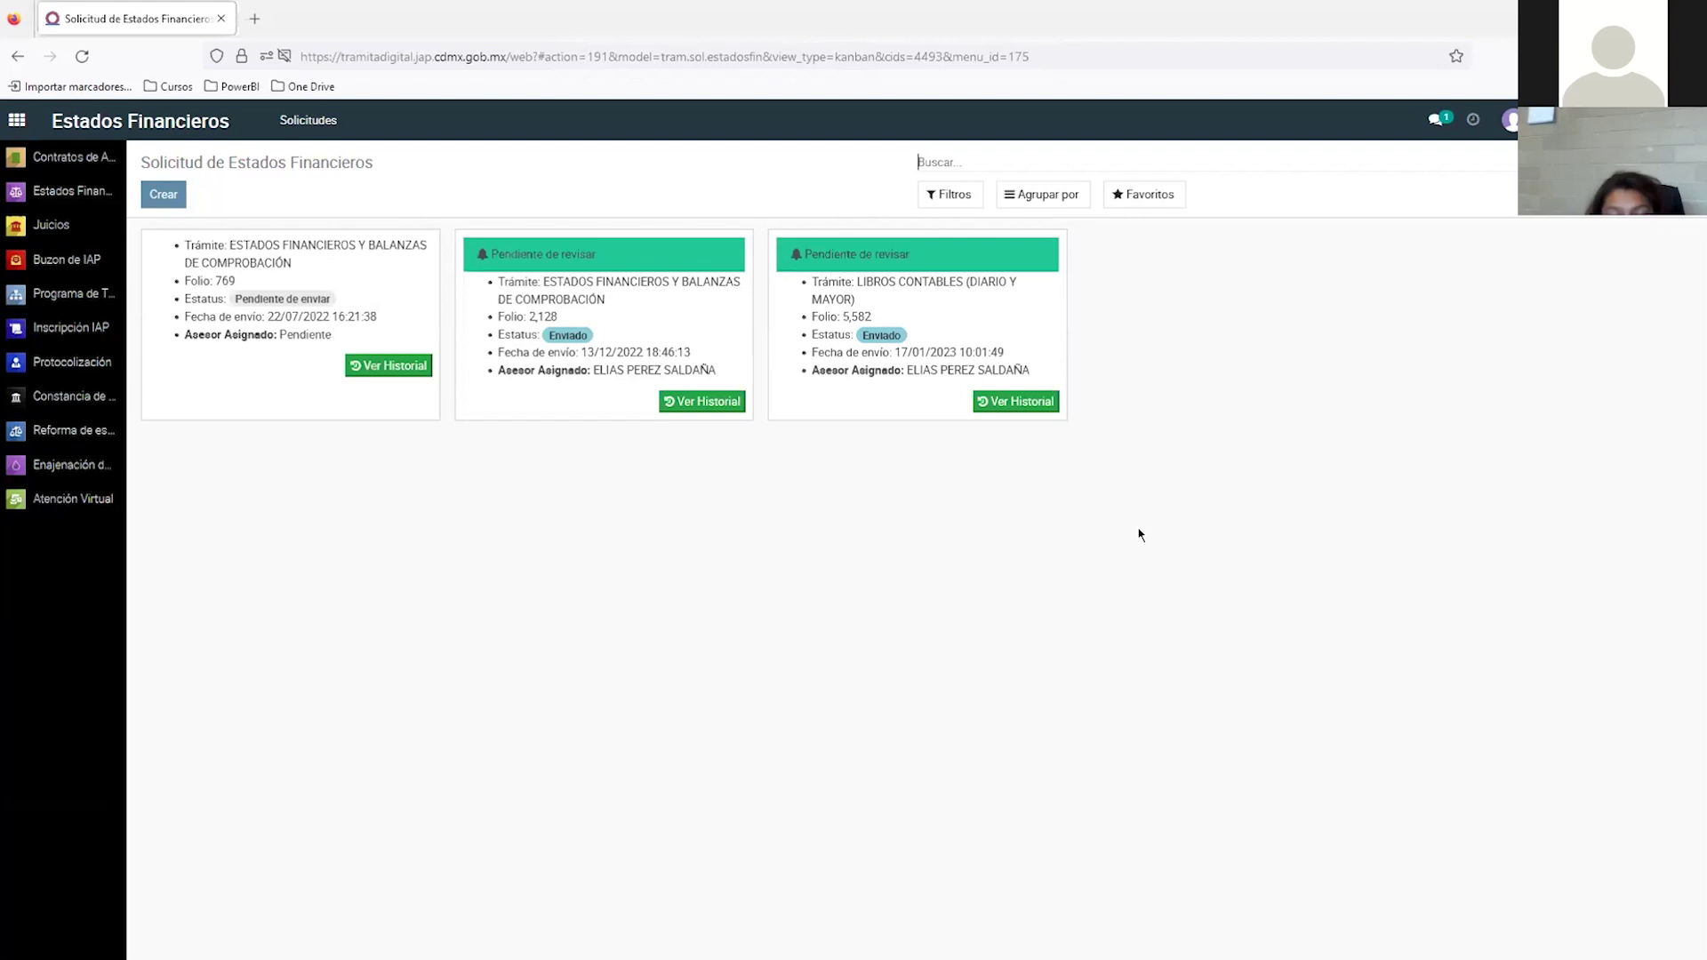
{"action": "left_click", "coordinate": [995, 406]}
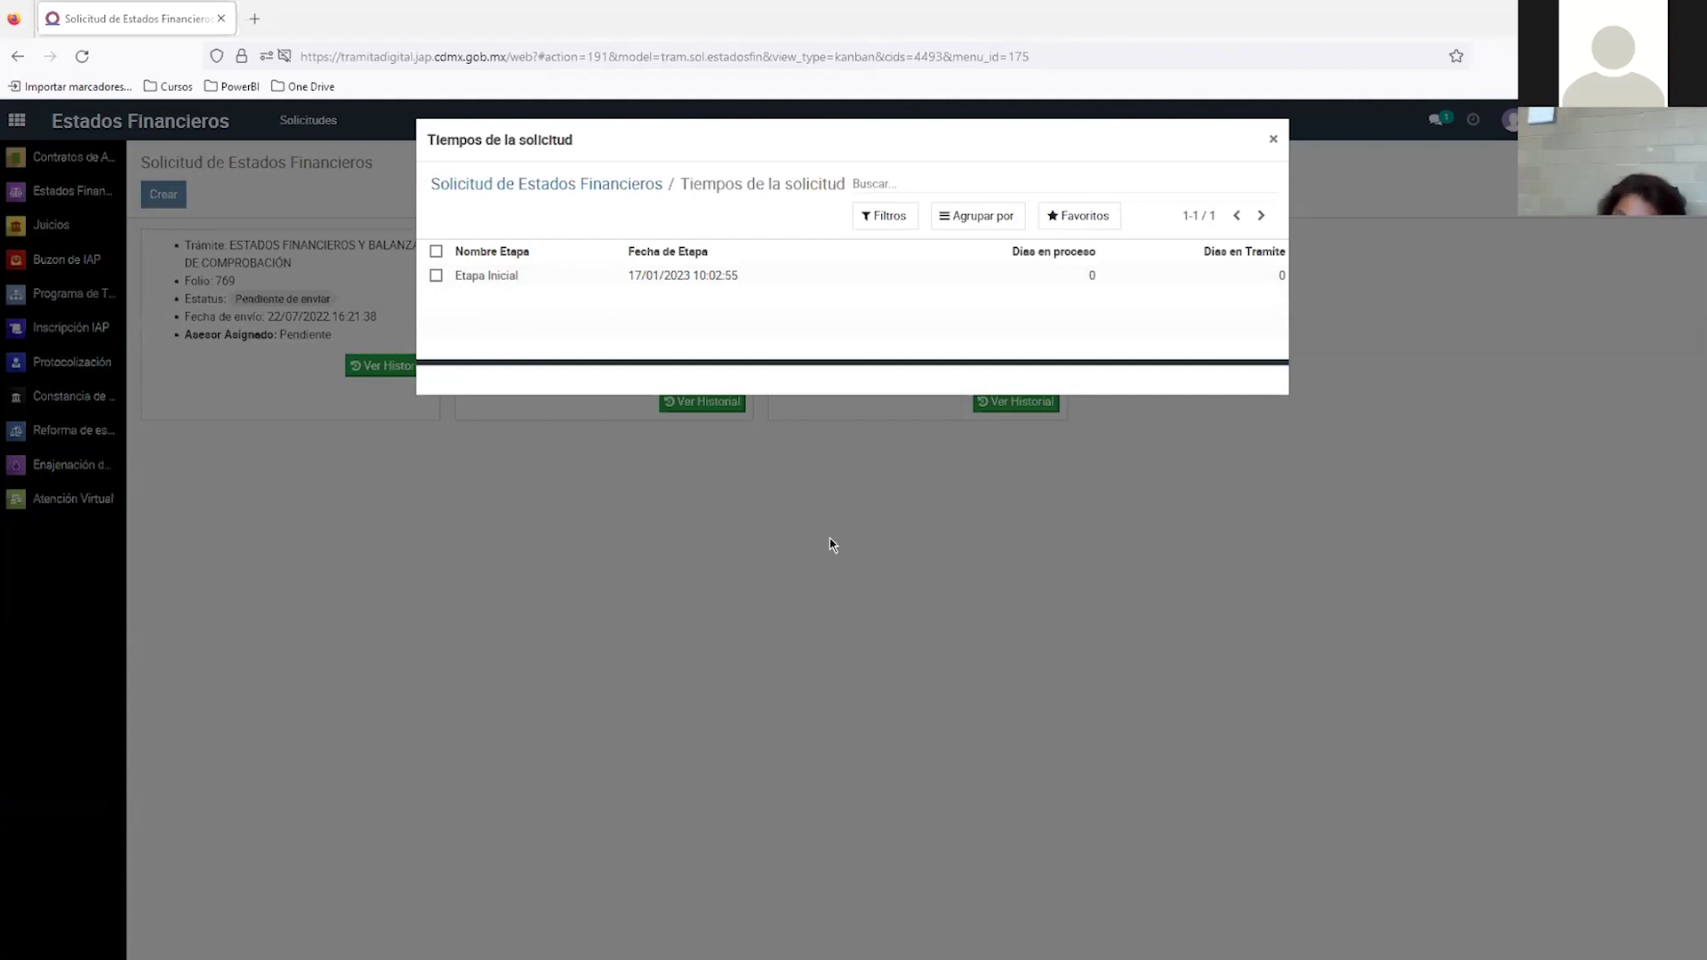
Check that request 5582 moved to the Análisis stage in its timing history
{"action": "left_click", "coordinate": [1273, 139]}
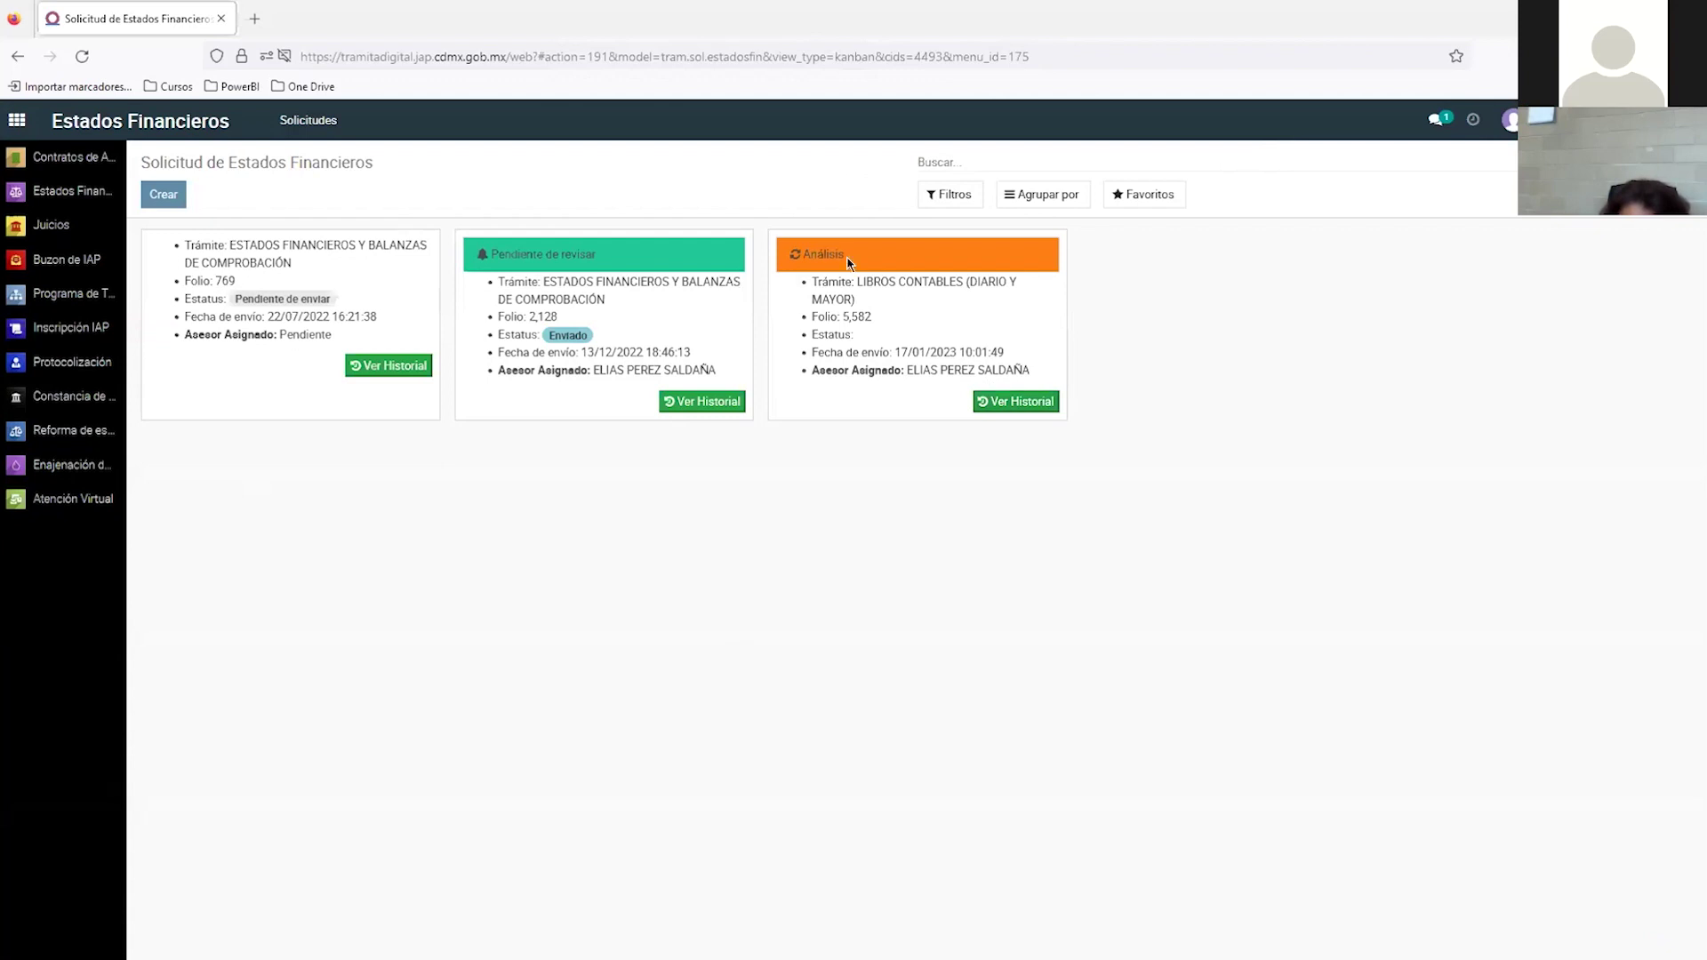
{"action": "left_click_drag", "start_coordinate": [849, 258], "coordinate": [799, 257]}
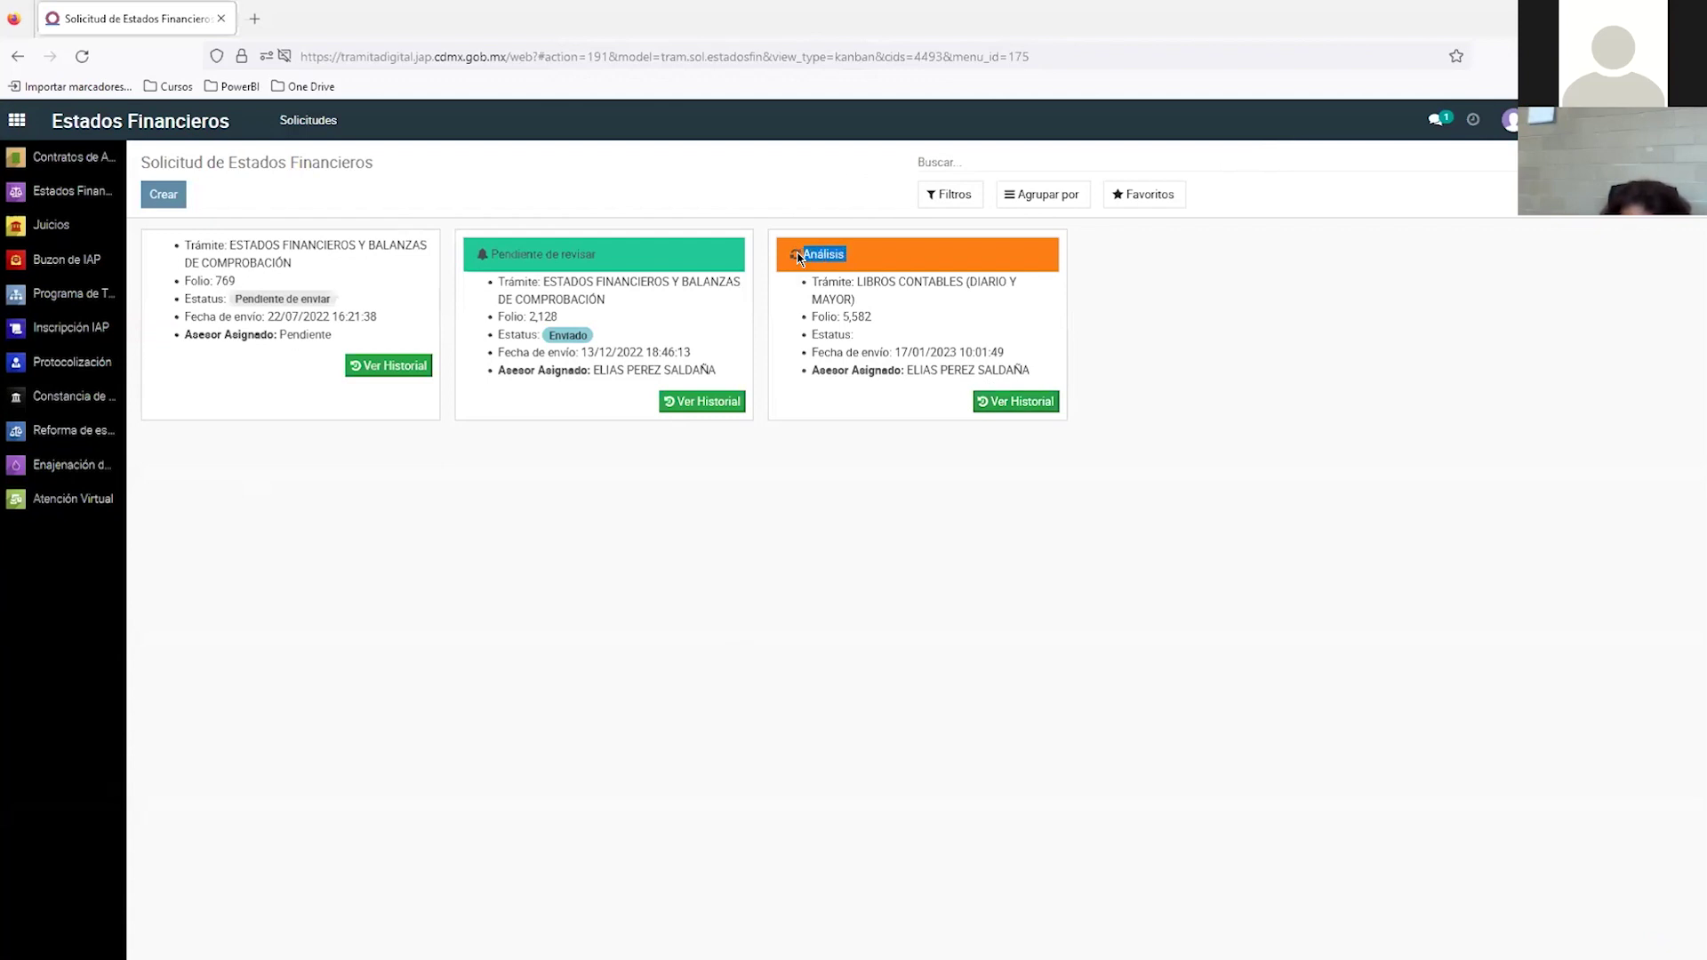
{"action": "left_click", "coordinate": [1018, 403]}
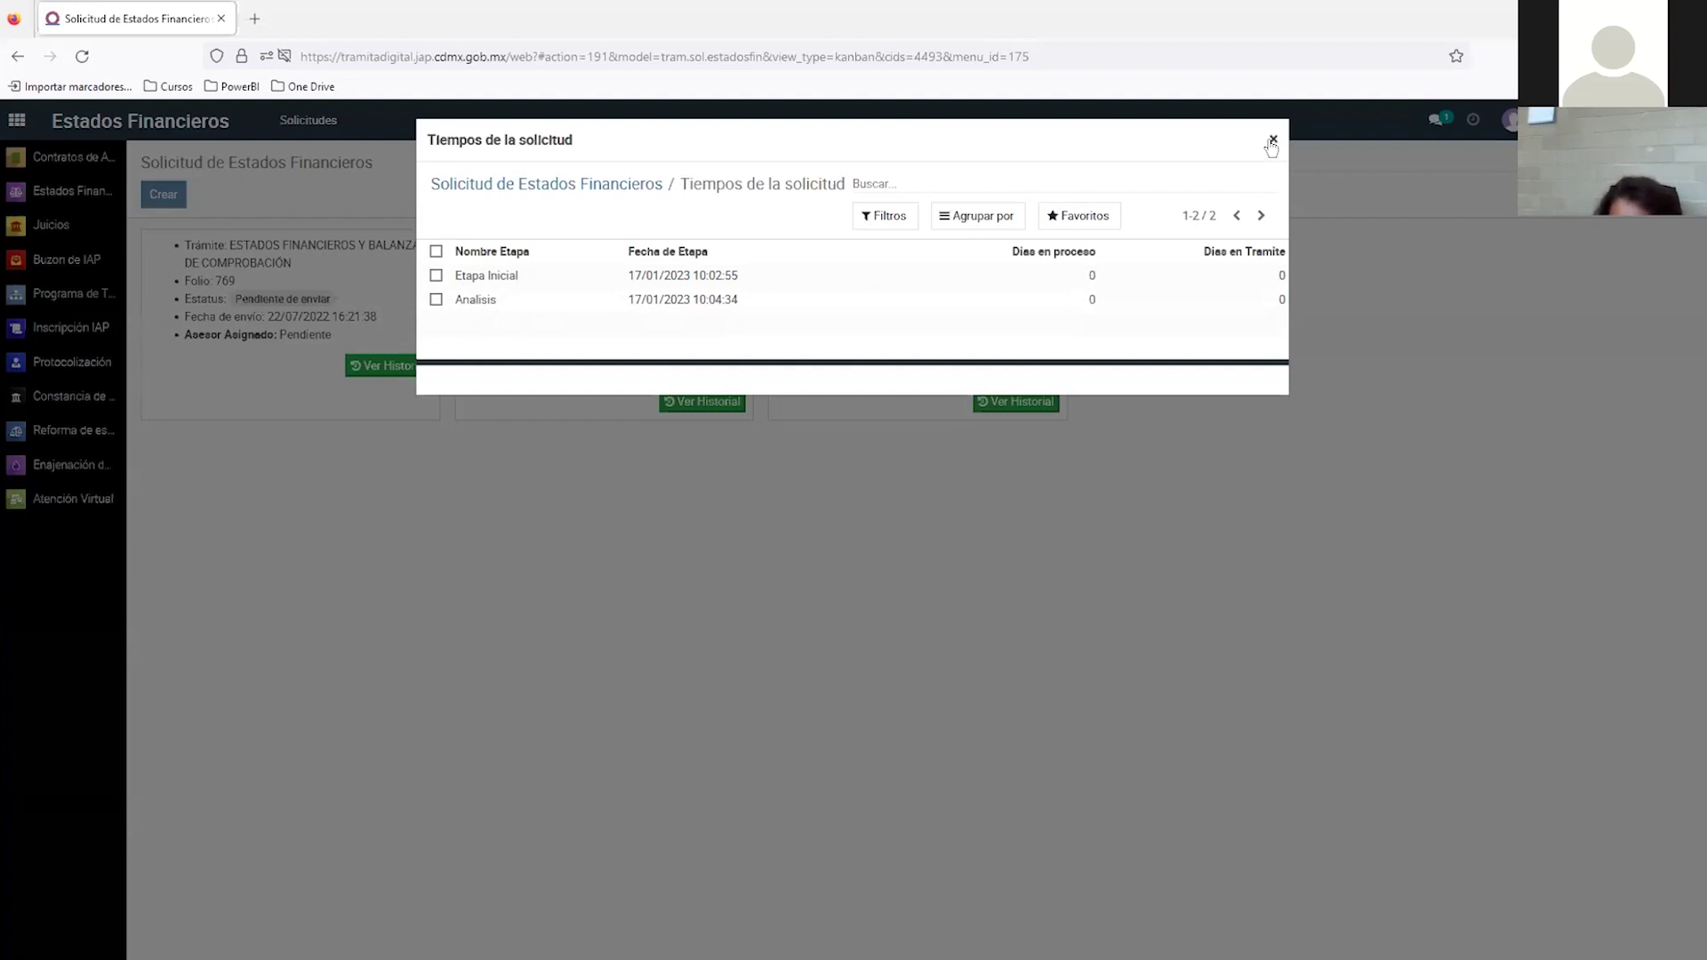
{"action": "left_click", "coordinate": [1272, 141]}
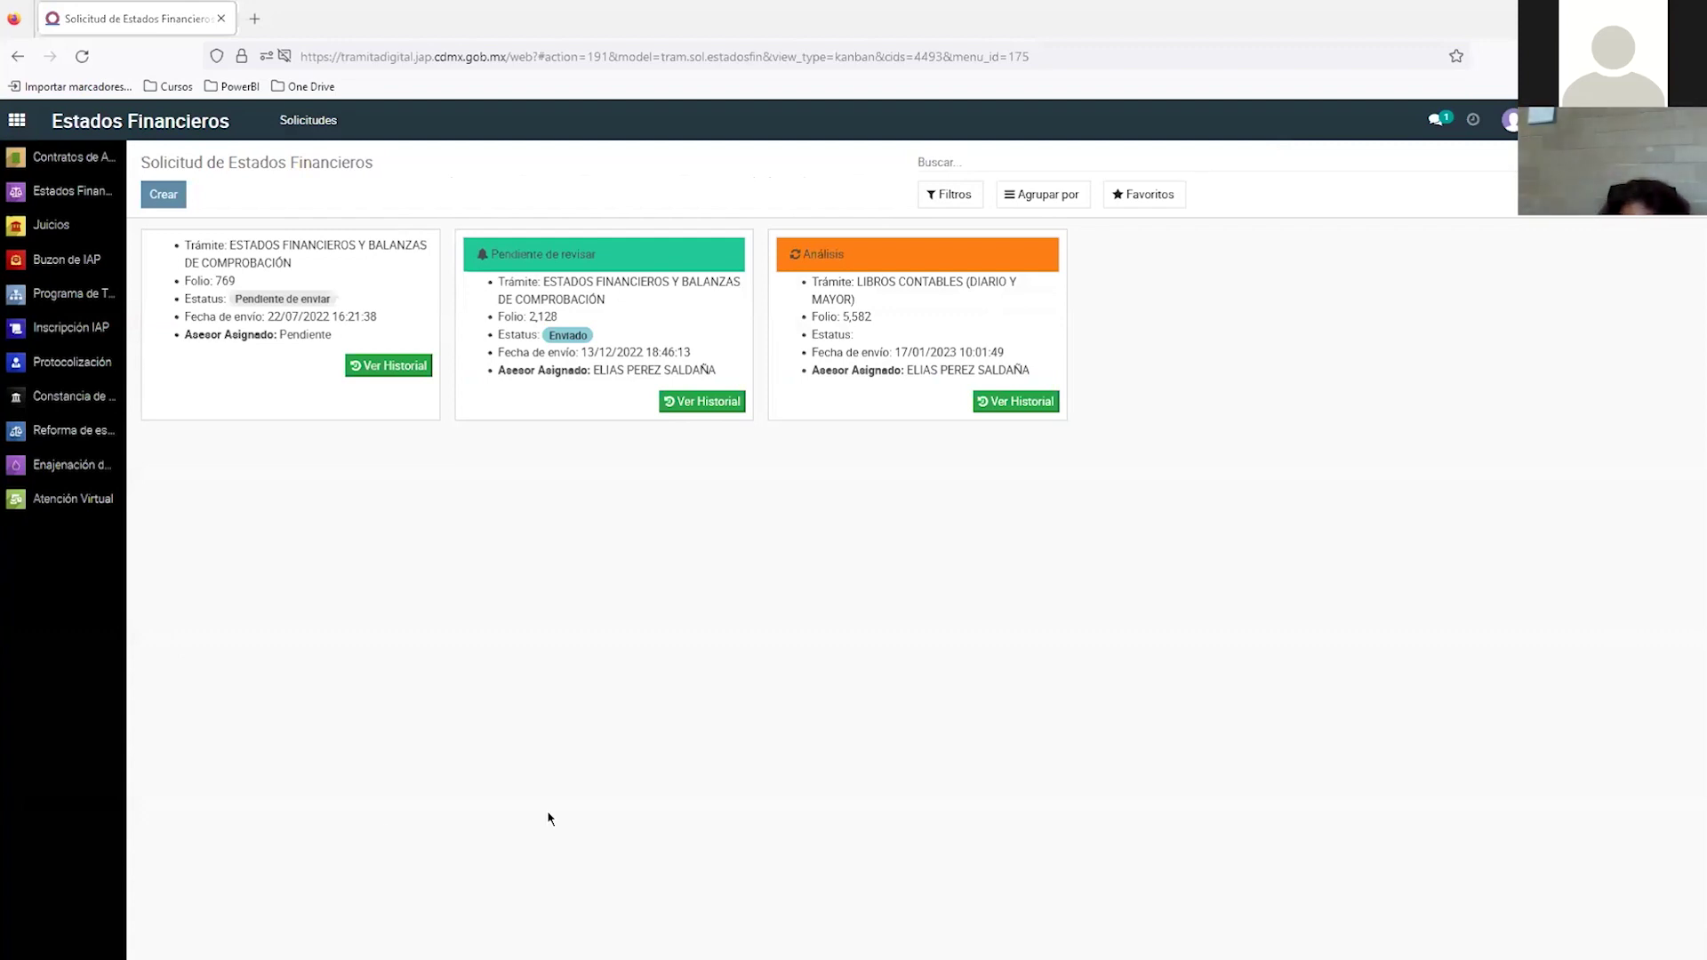
Confirm the new Requerimiento stage in the timing history, then go to the requirement e-mail in Outlook
{"action": "left_click", "coordinate": [1023, 404]}
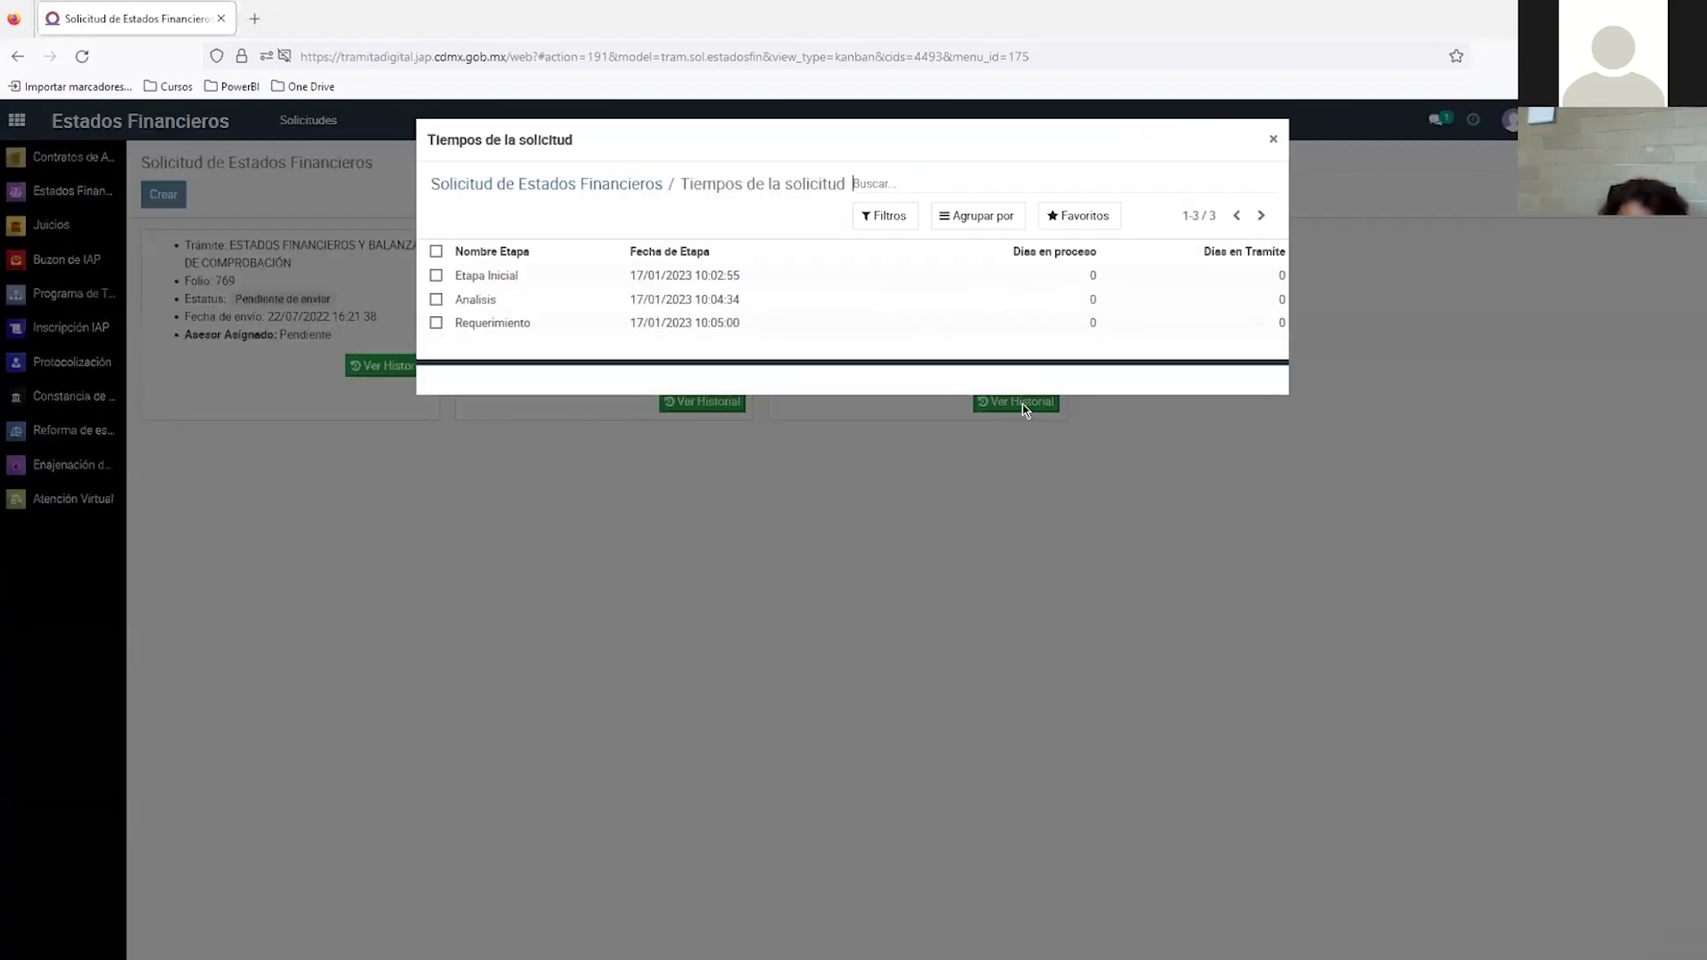
{"action": "left_click_drag", "start_coordinate": [456, 323], "coordinate": [528, 327]}
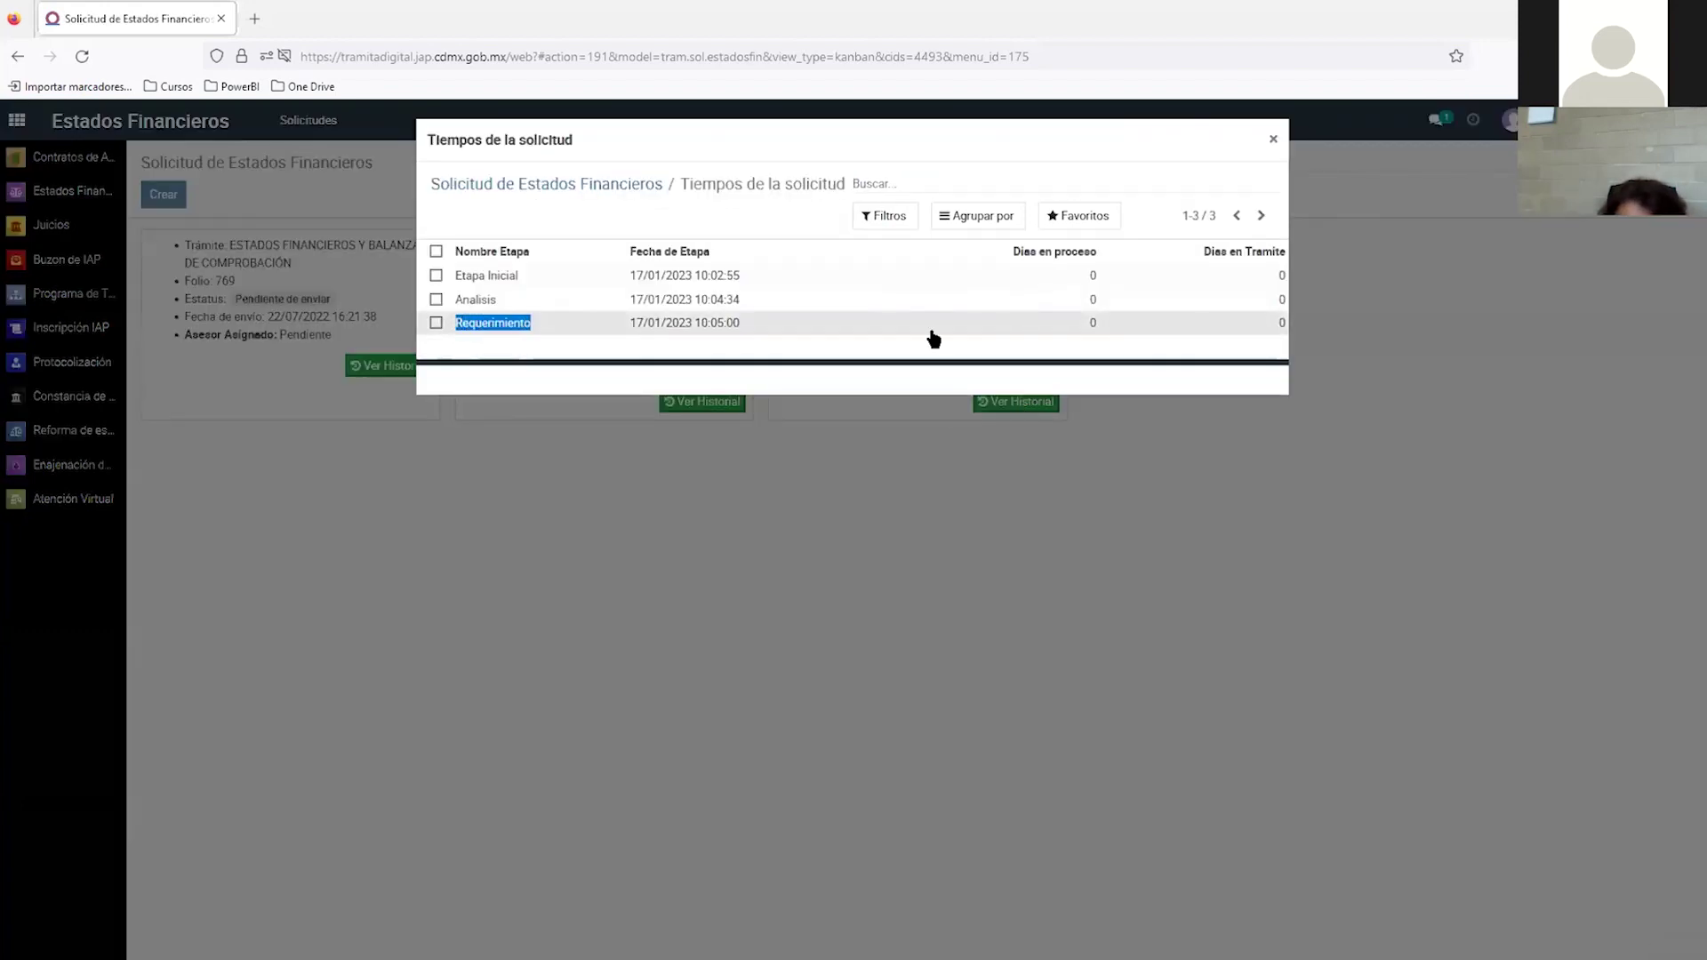
{"action": "left_click", "coordinate": [1271, 141]}
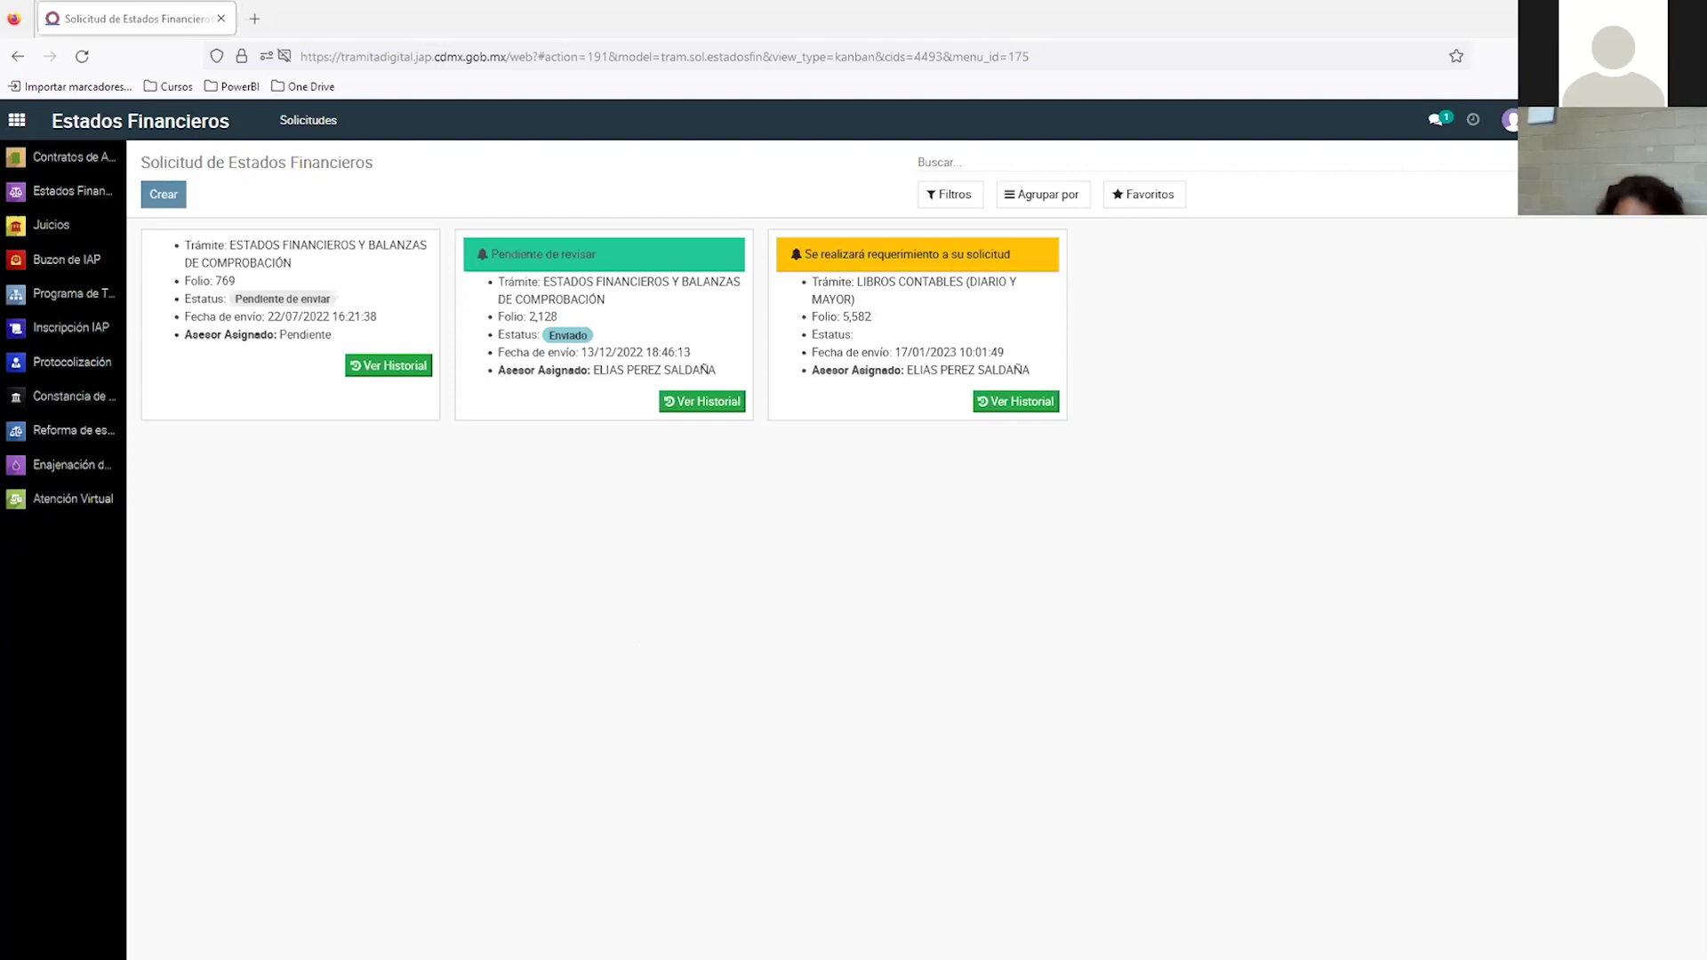
{"action": "key", "text": "alt+Tab"}
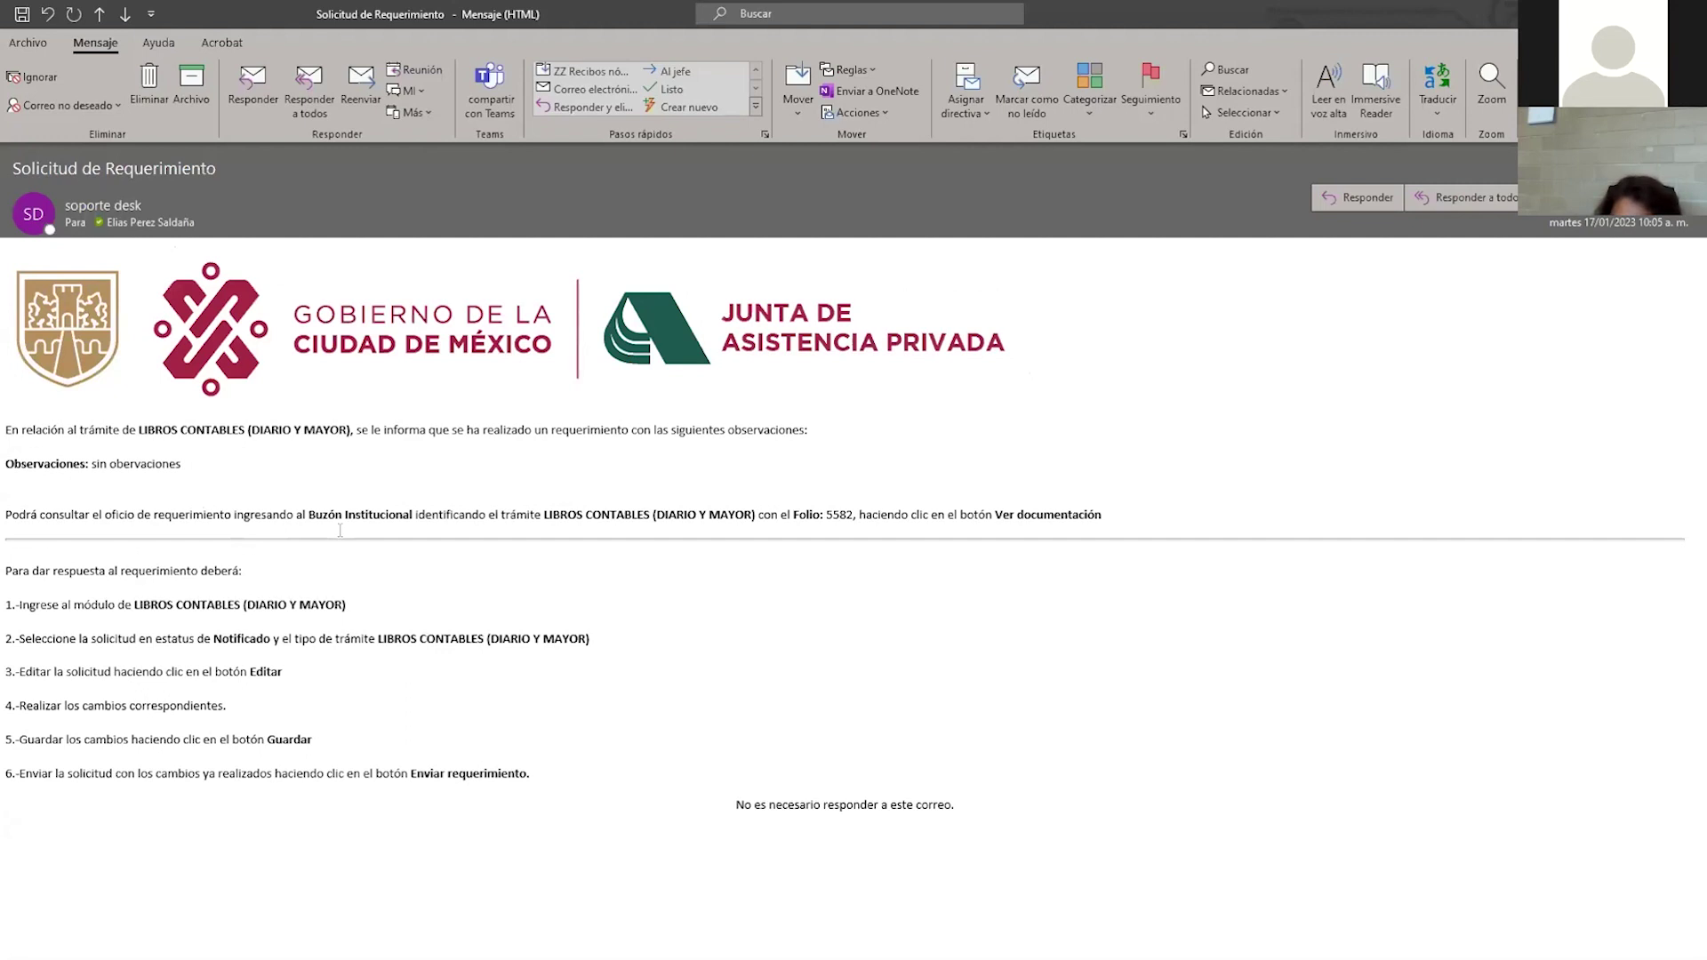
Highlight the opening line, LIBROS CONTABLES (DIARIO Y MAYOR) procedure, observations and Ver documentación instructions for folio 5582
{"action": "left_click_drag", "start_coordinate": [8, 431], "coordinate": [315, 432]}
{"action": "left_click_drag", "start_coordinate": [137, 430], "coordinate": [345, 434]}
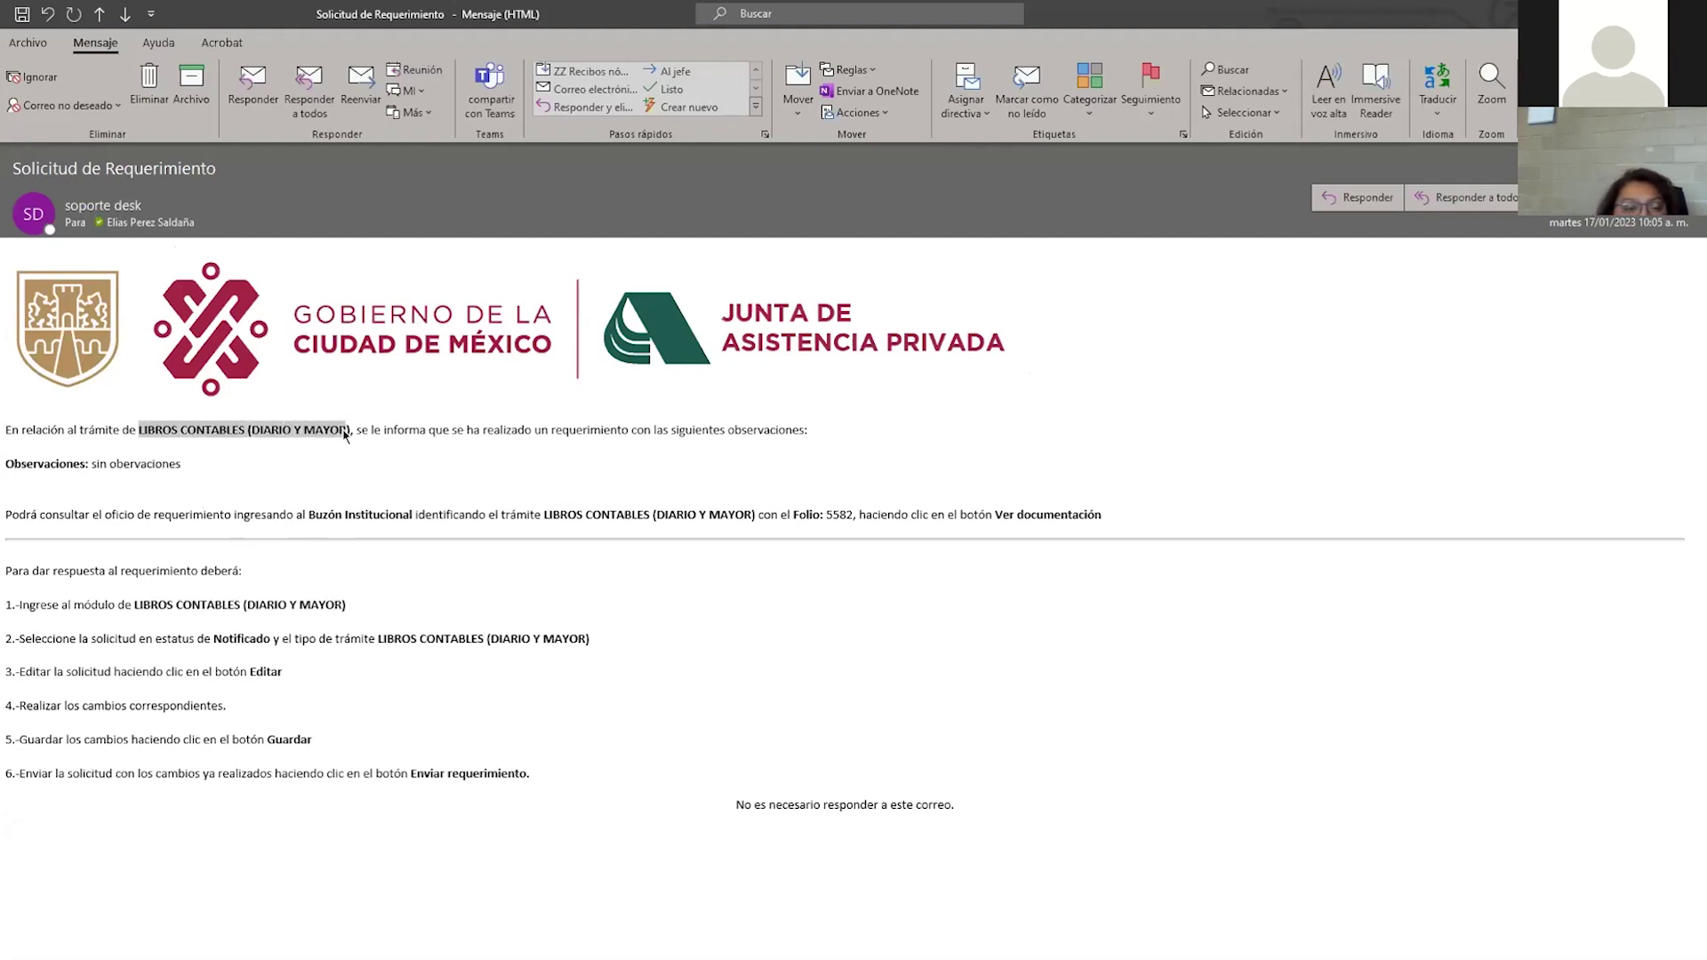
{"action": "left_click_drag", "start_coordinate": [181, 464], "coordinate": [6, 465]}
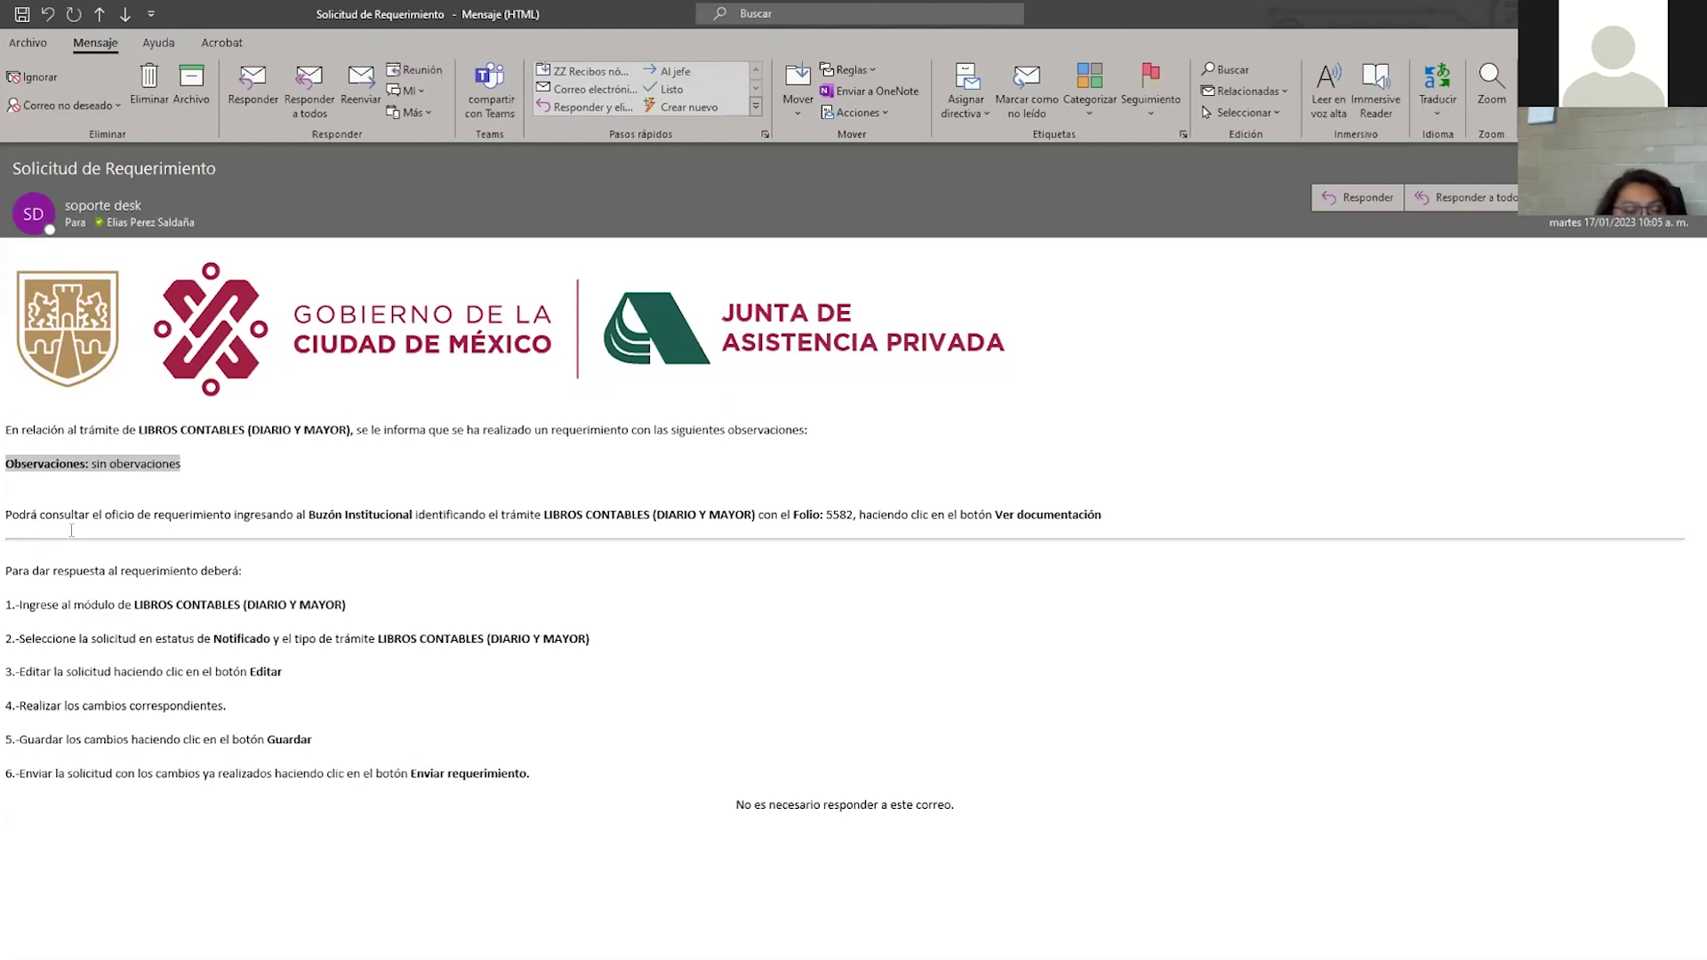
{"action": "left_click", "coordinate": [9, 512]}
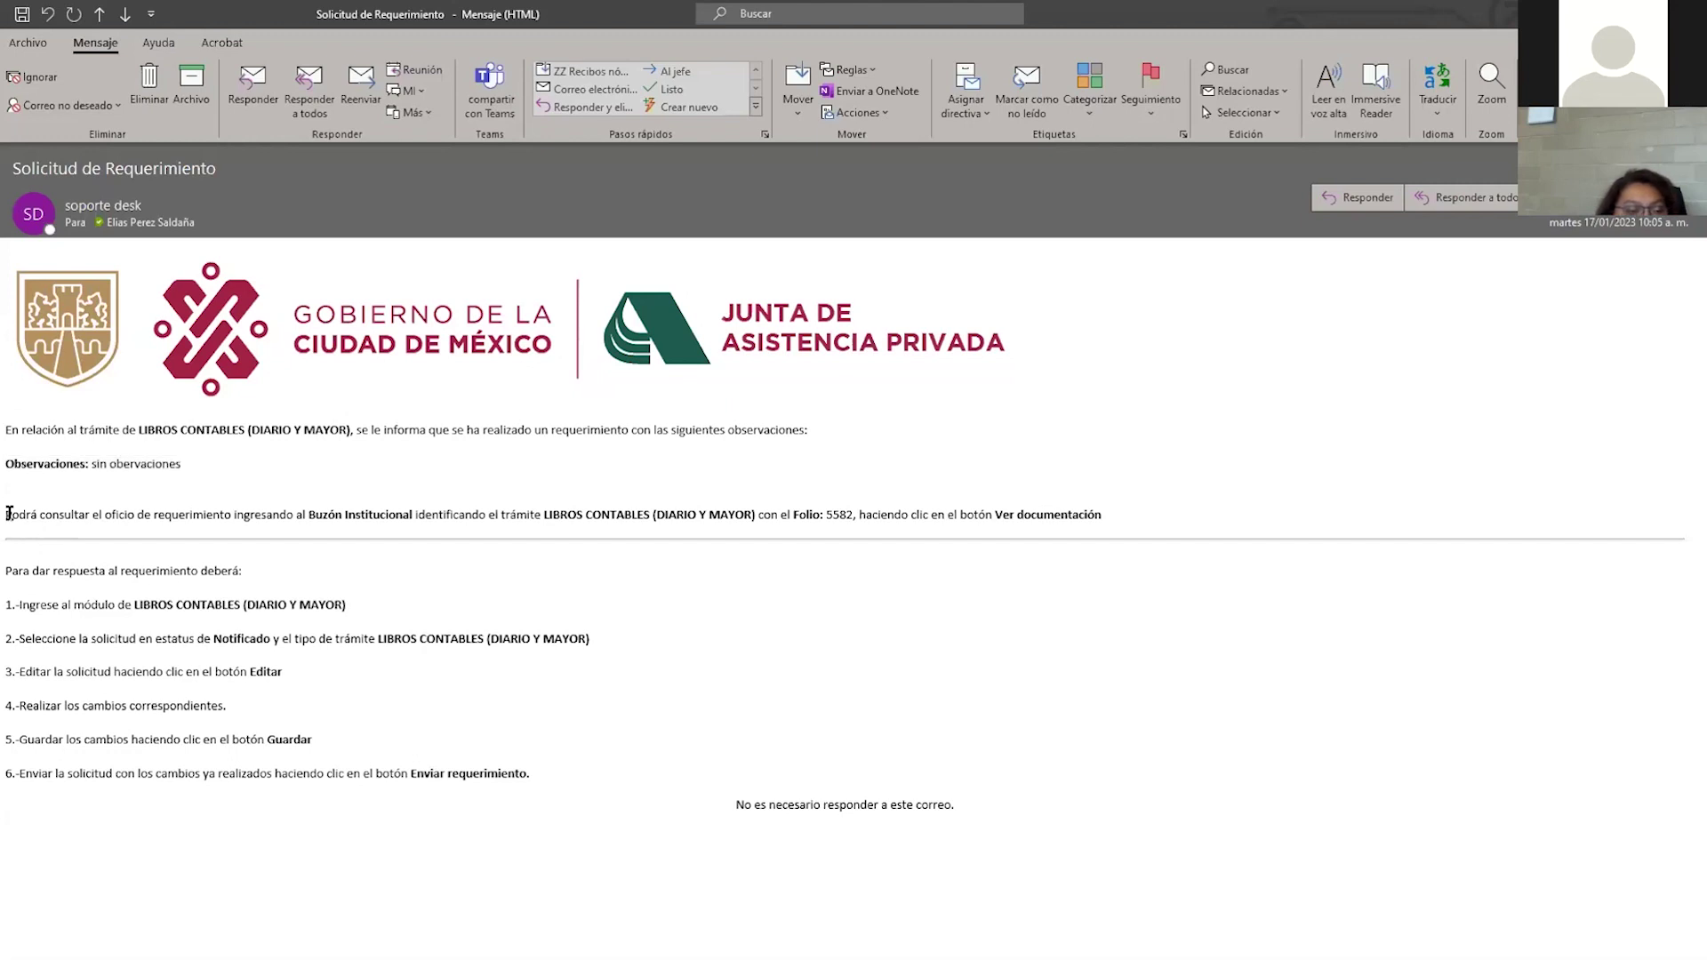
{"action": "left_click_drag", "start_coordinate": [9, 512], "coordinate": [756, 516]}
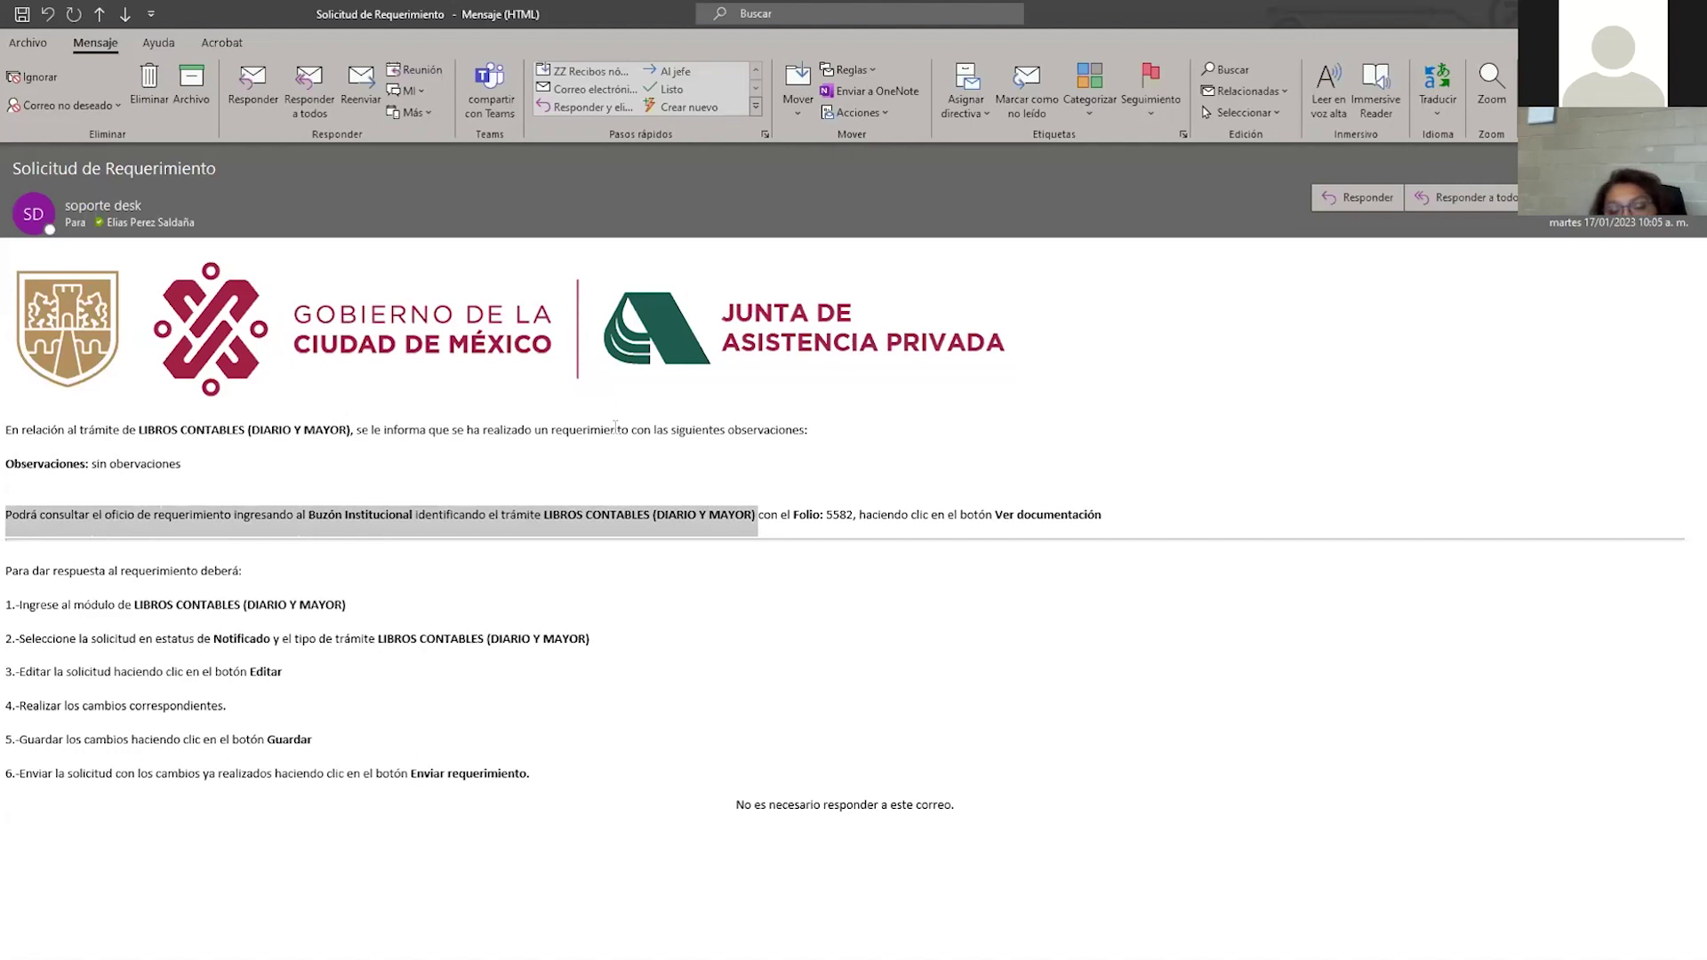
{"action": "left_click_drag", "start_coordinate": [859, 515], "coordinate": [11, 530]}
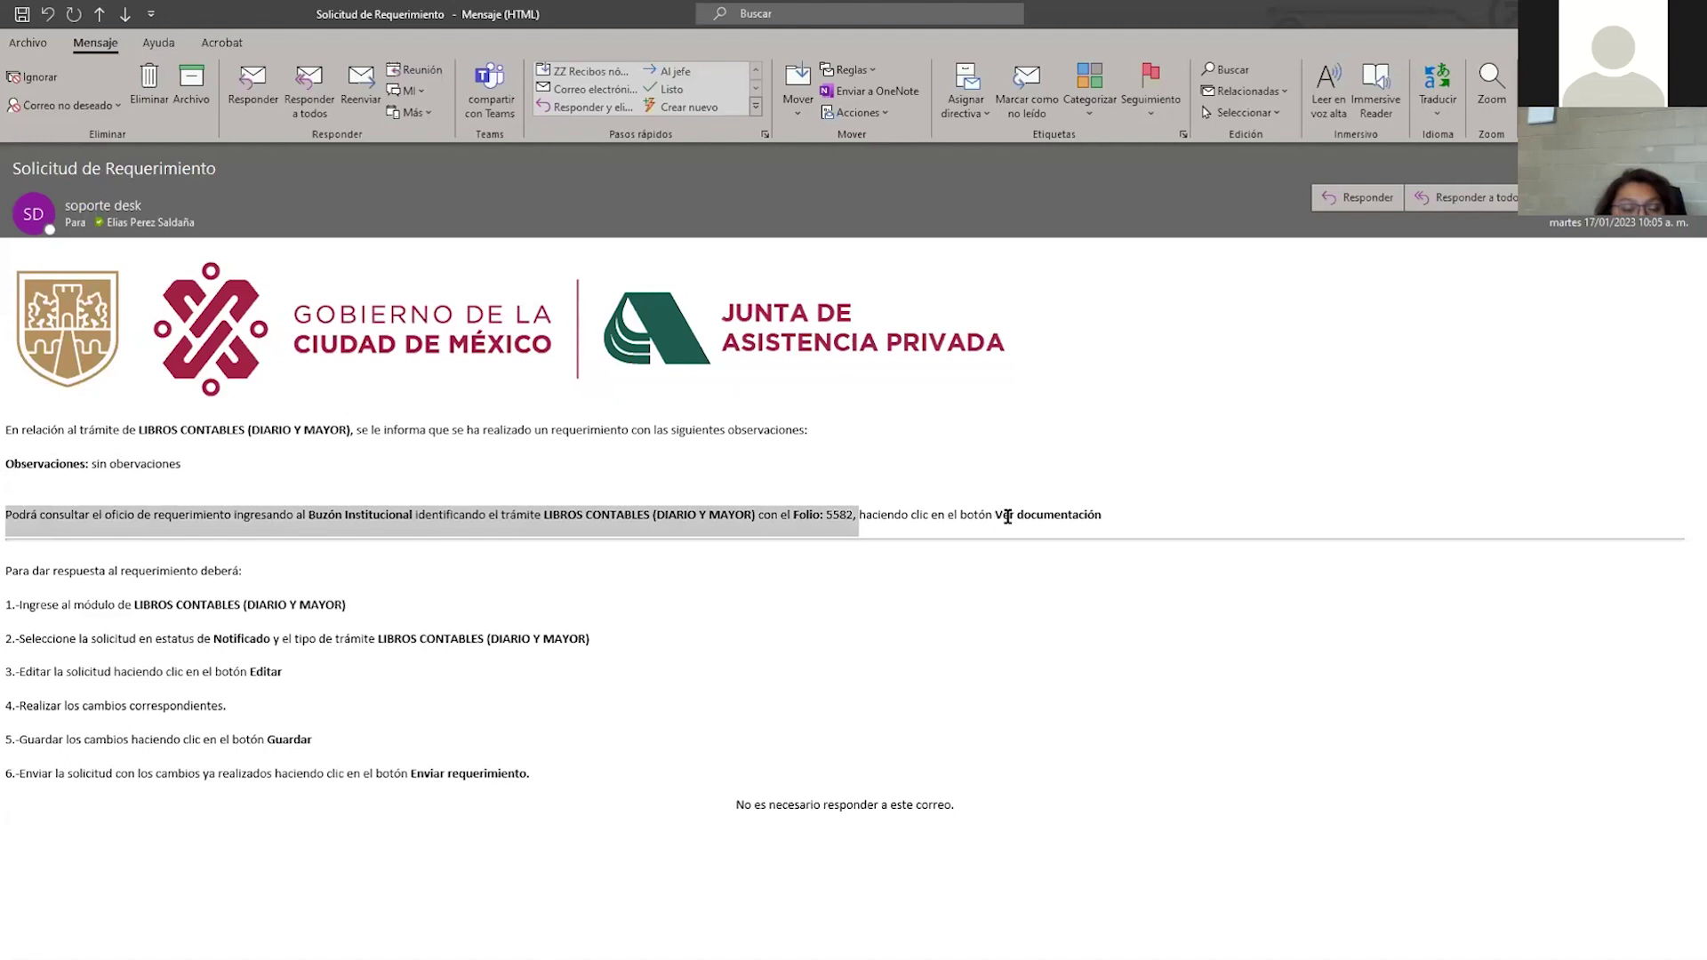
{"action": "left_click_drag", "start_coordinate": [996, 517], "coordinate": [1101, 519]}
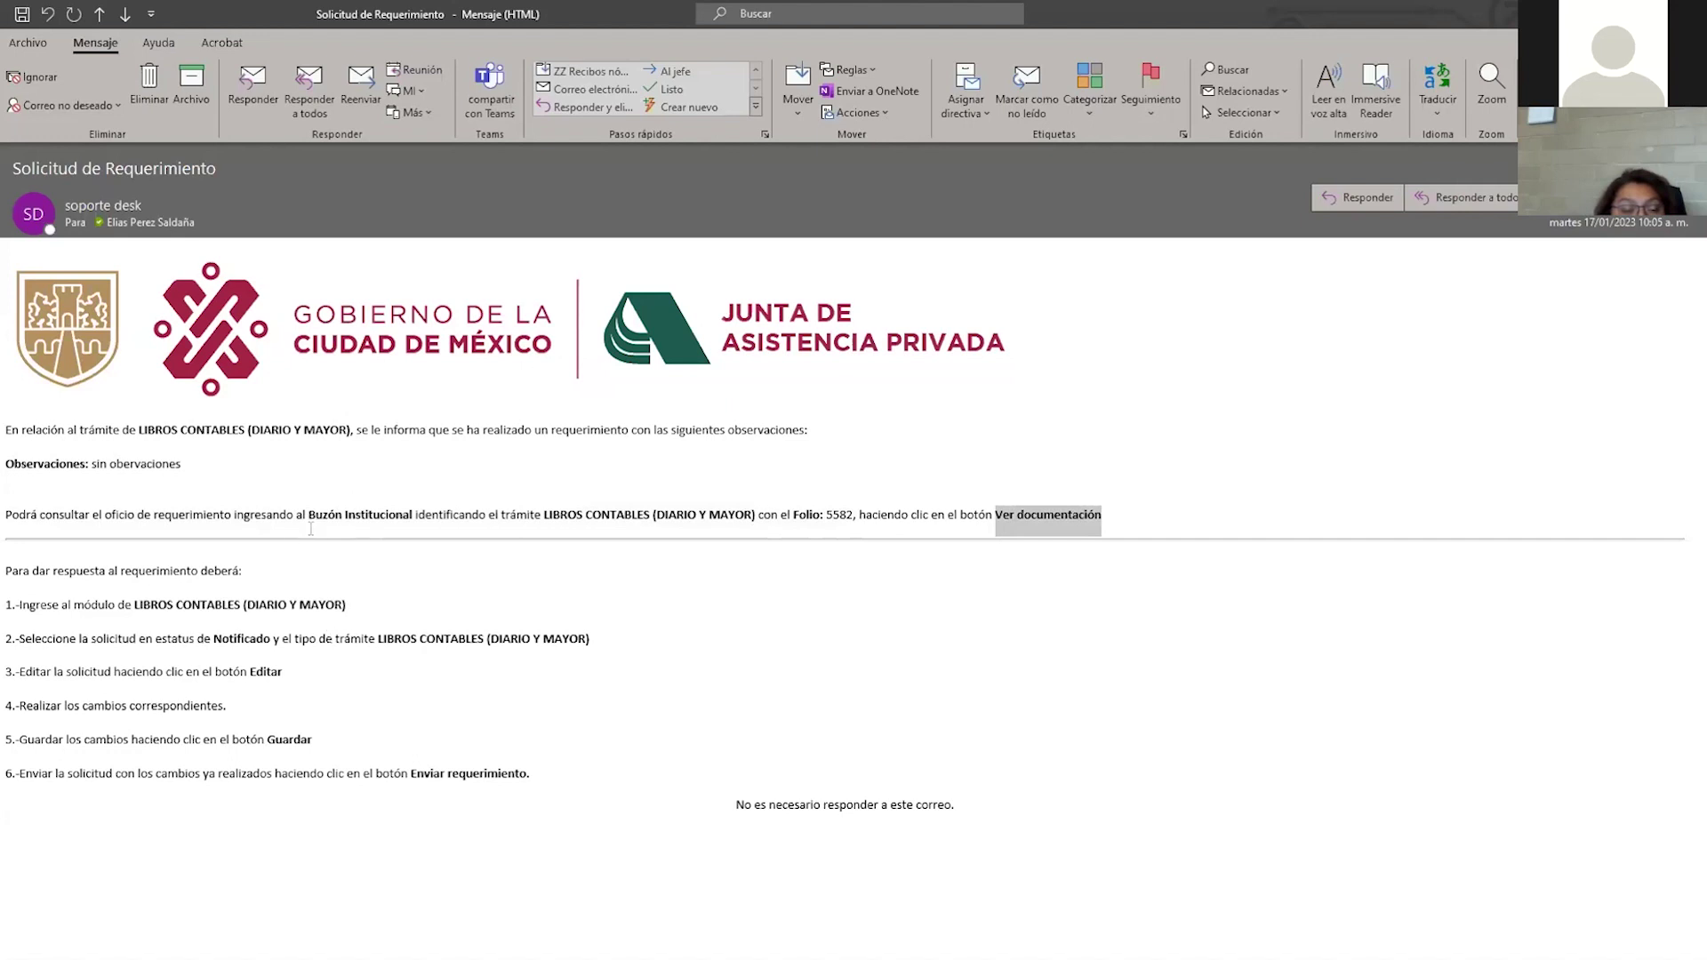
Highlight the 'Para dar respuesta al requerimiento deberá' instructions, then return to the Odoo portal
{"action": "left_click_drag", "start_coordinate": [6, 570], "coordinate": [145, 588]}
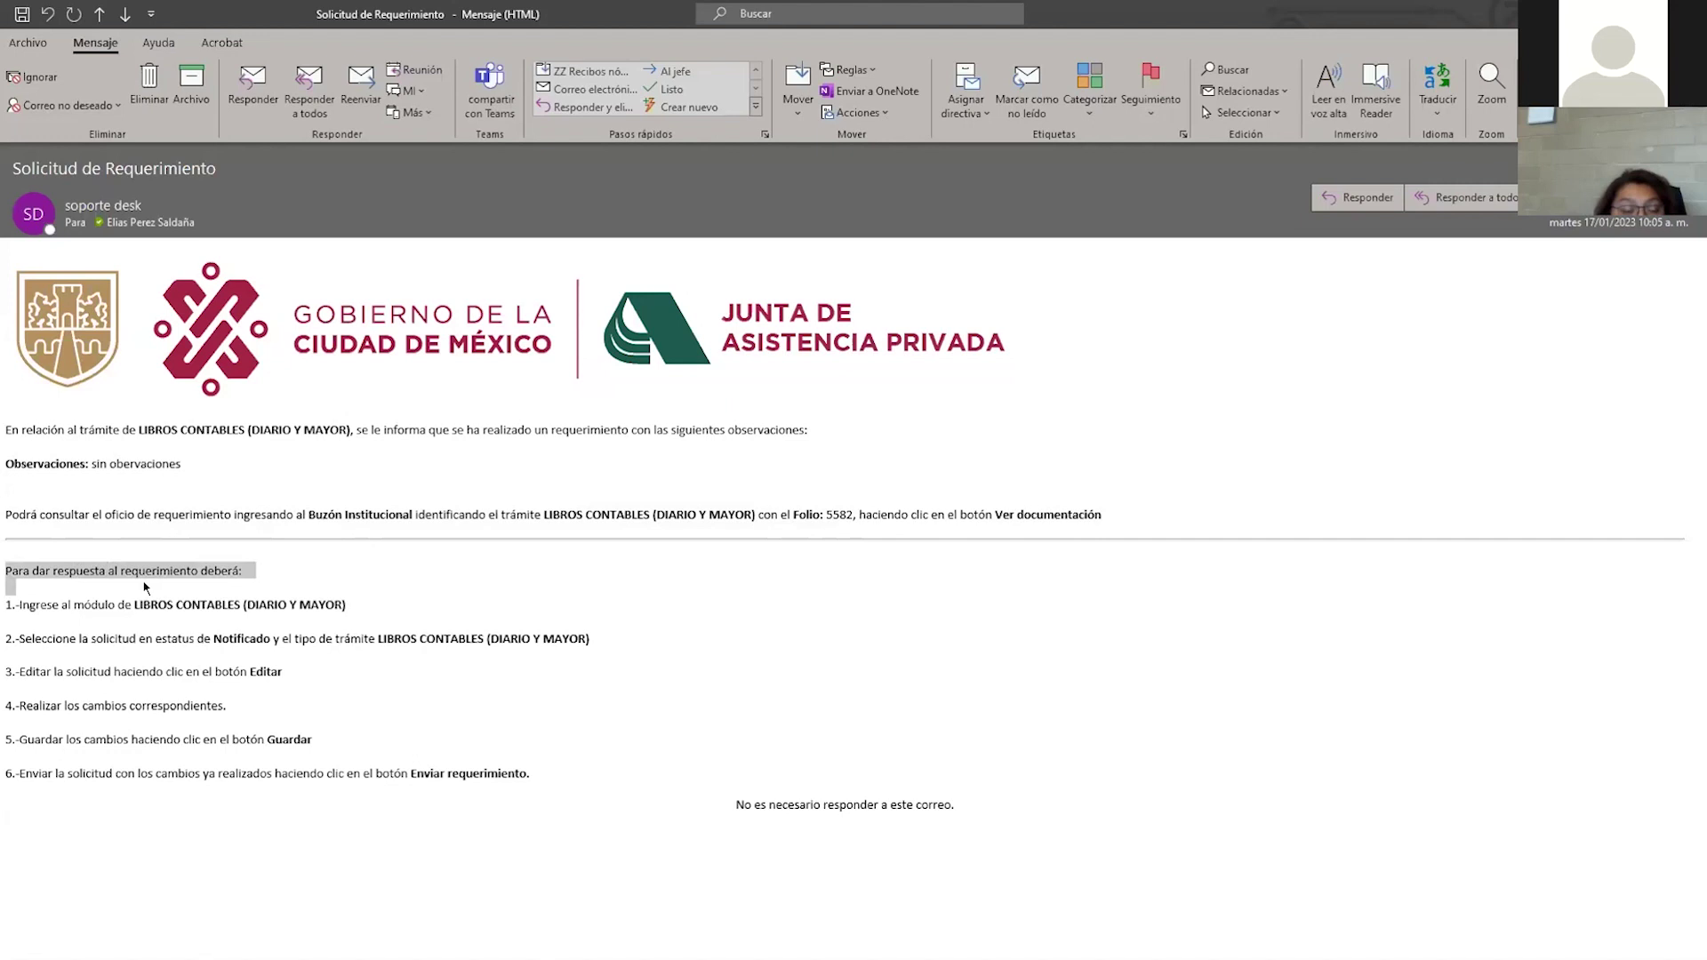
{"action": "left_click", "coordinate": [9, 576]}
{"action": "left_click_drag", "start_coordinate": [8, 570], "coordinate": [130, 585]}
{"action": "key", "text": "alt+Tab"}
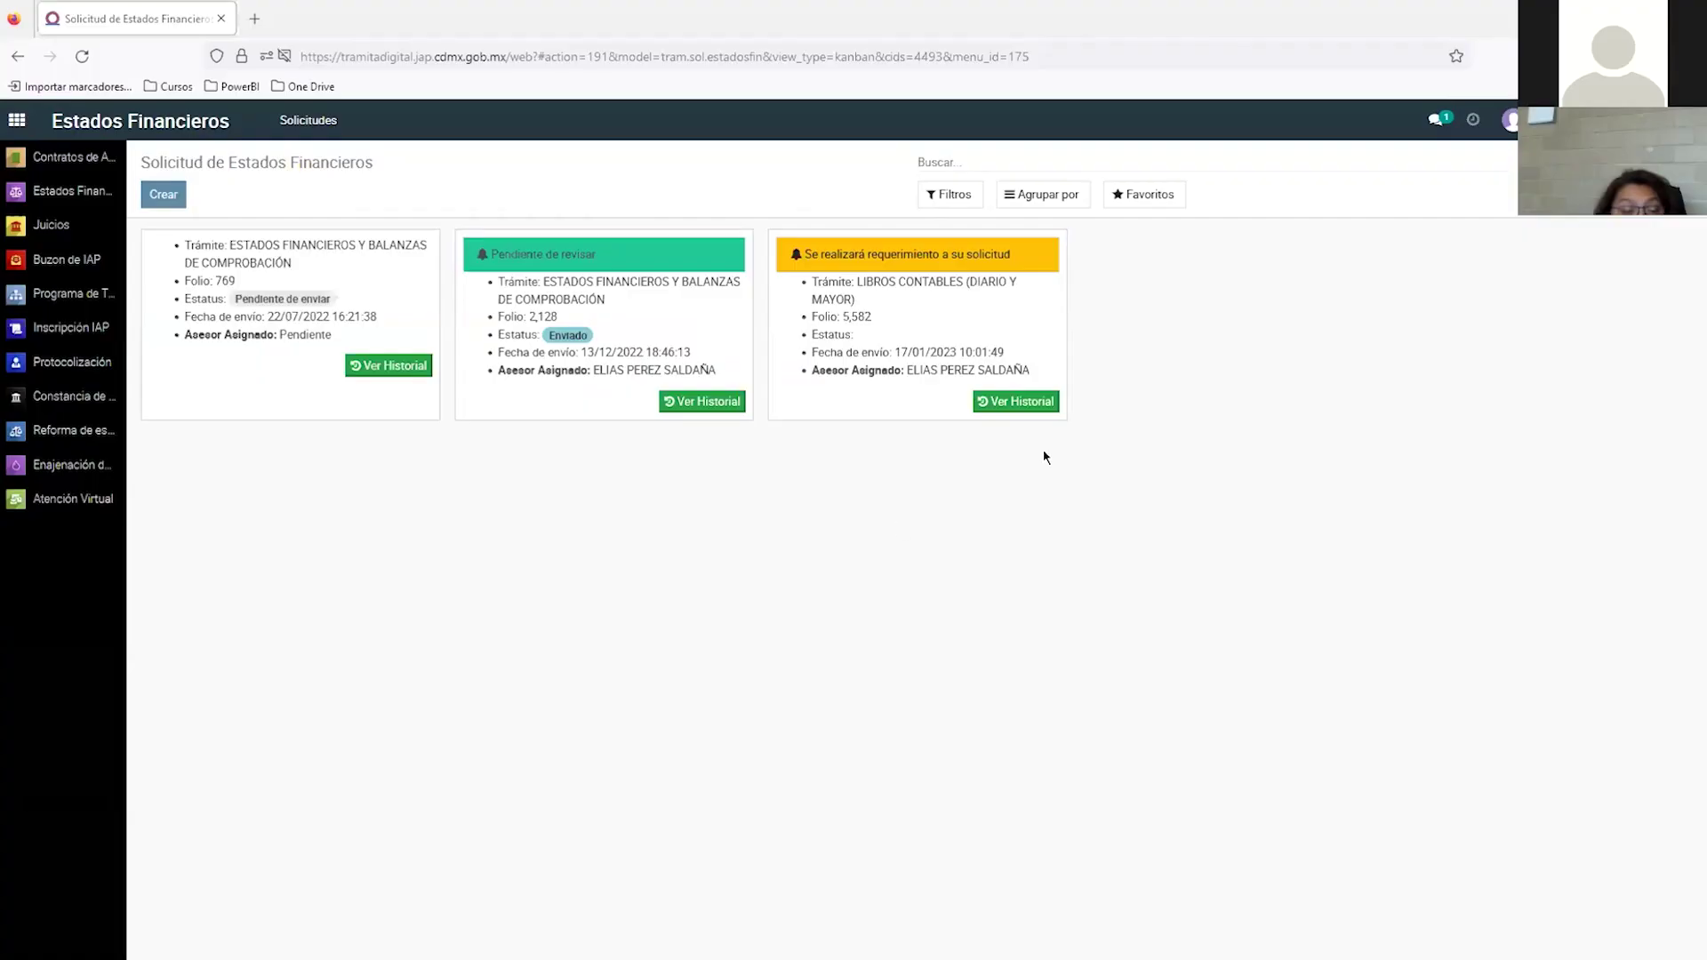
In Buzon de IAP, sort by folio and status and open folio 5,581's notice
{"action": "left_click", "coordinate": [79, 267]}
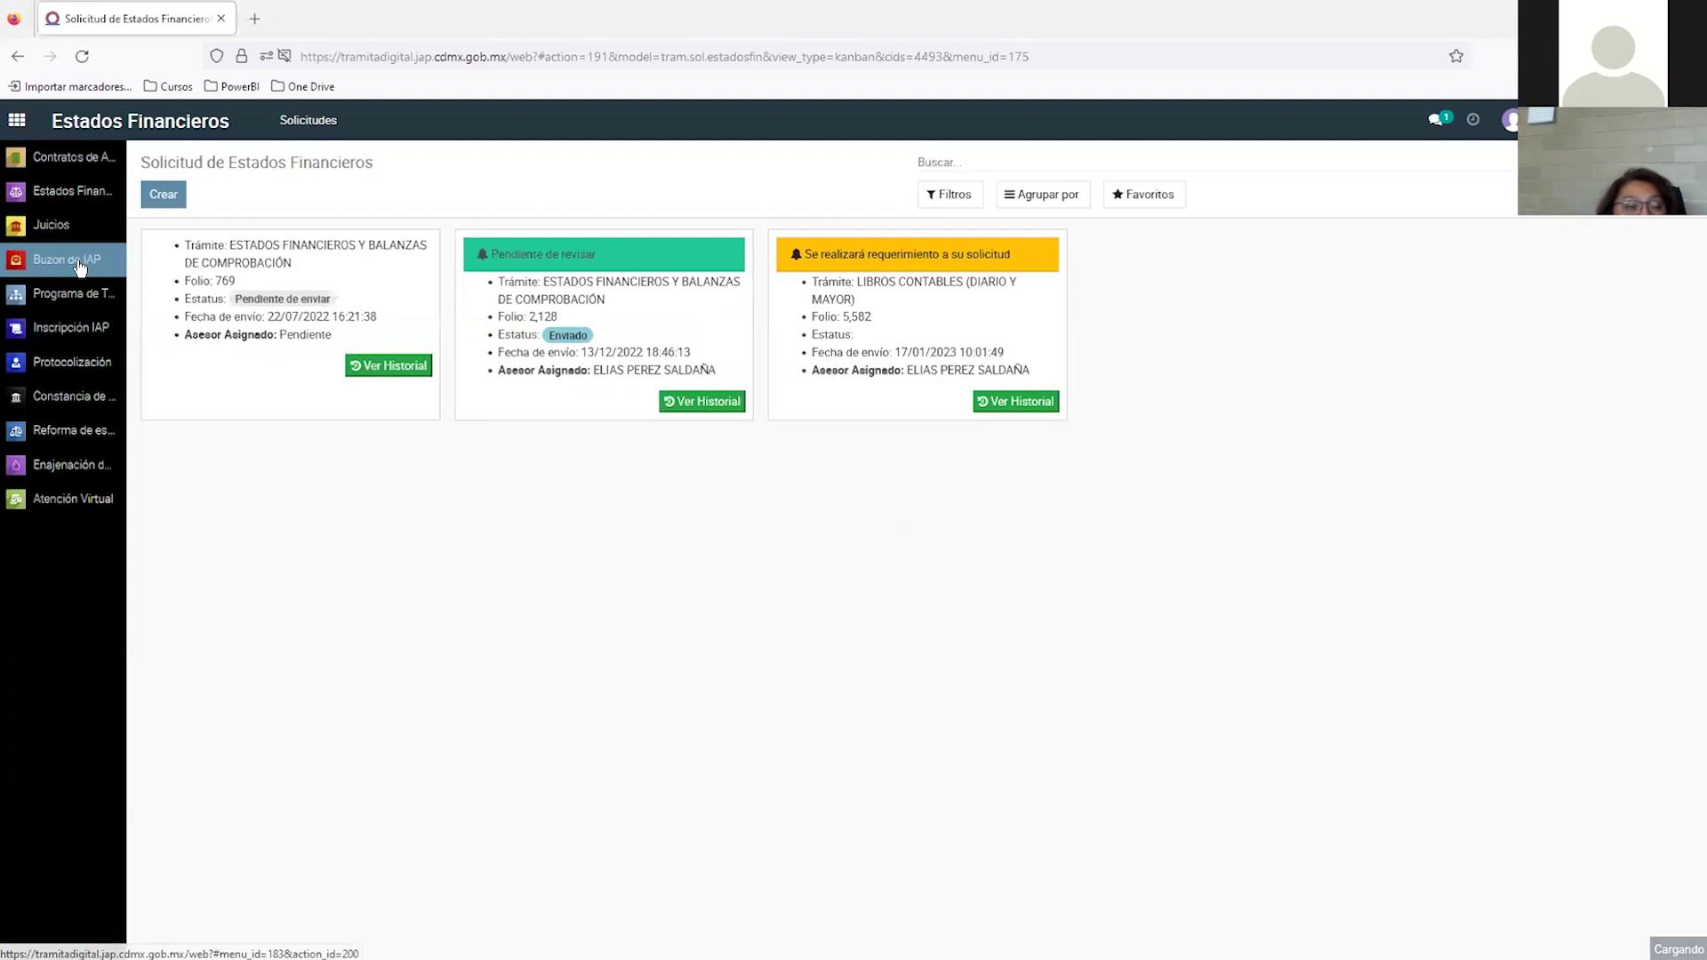
{"action": "left_click", "coordinate": [1194, 230]}
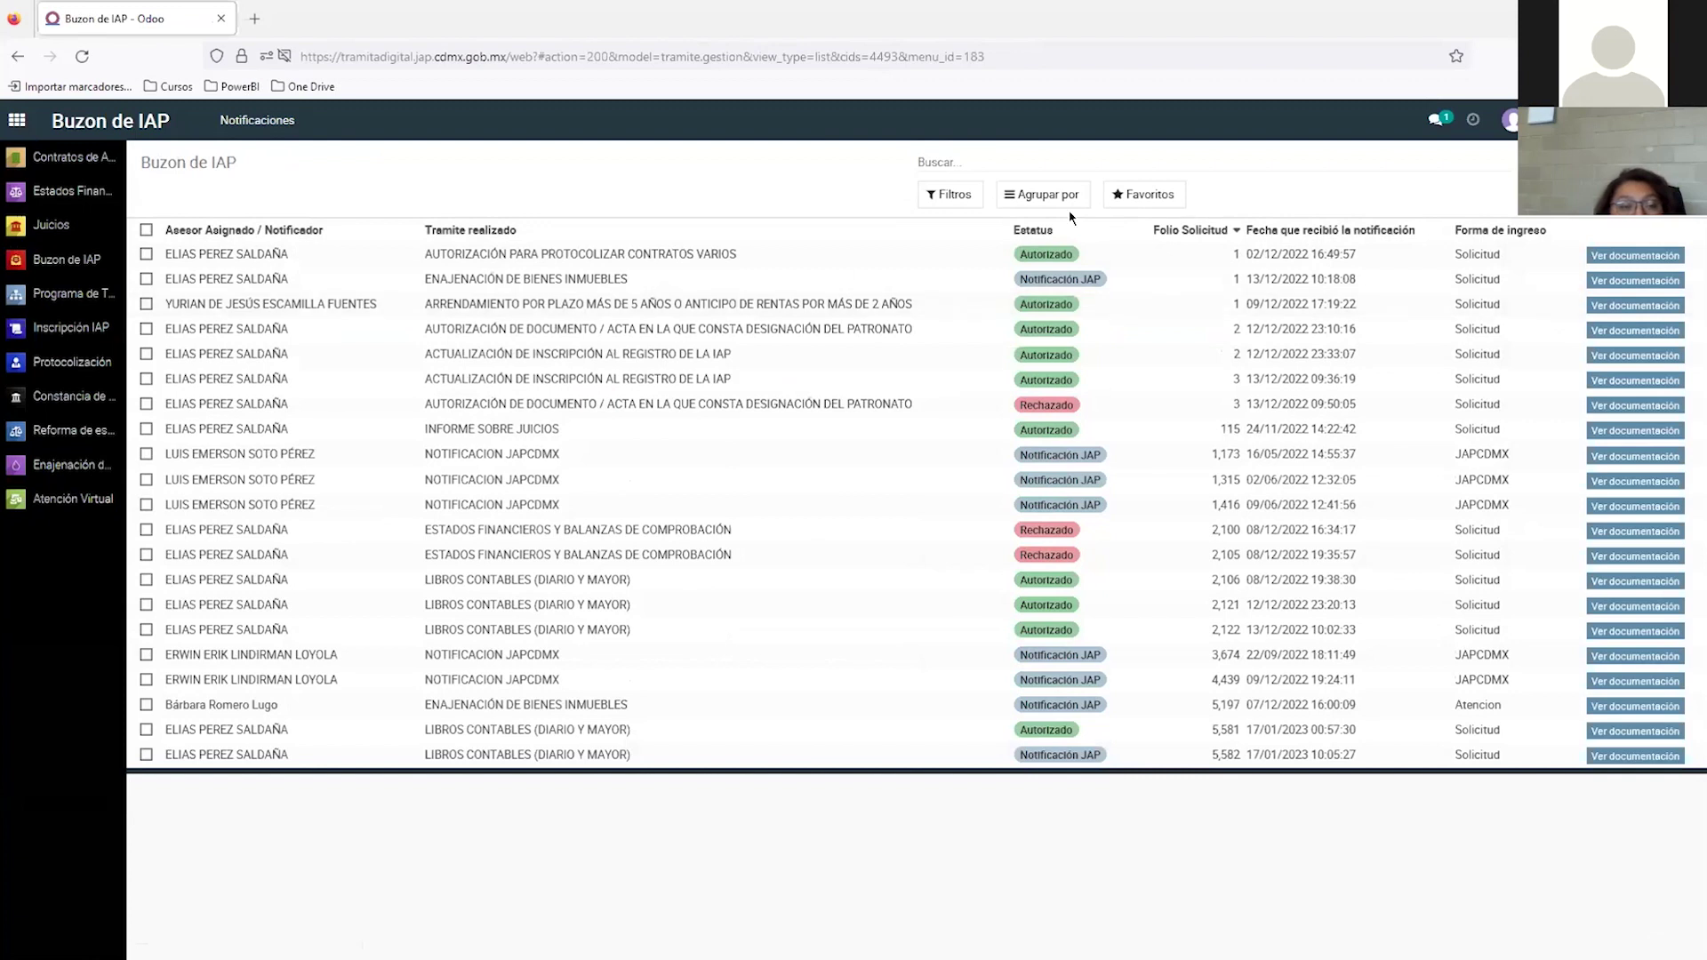
{"action": "left_click", "coordinate": [1033, 230]}
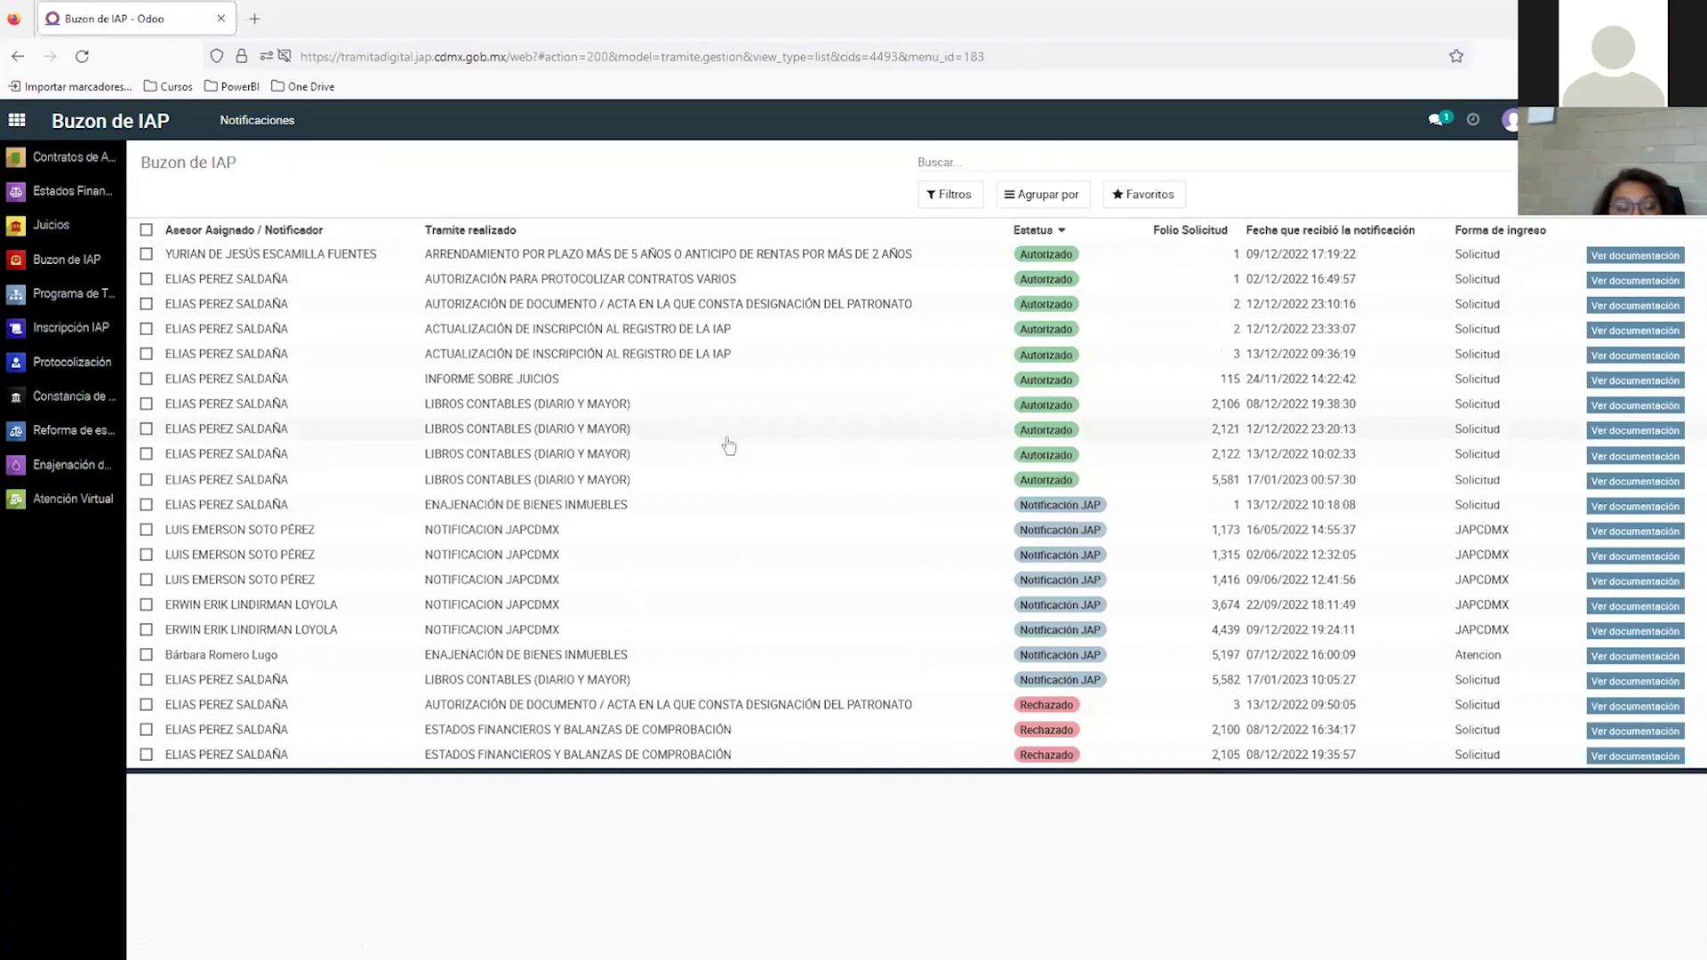
{"action": "left_click", "coordinate": [1611, 485]}
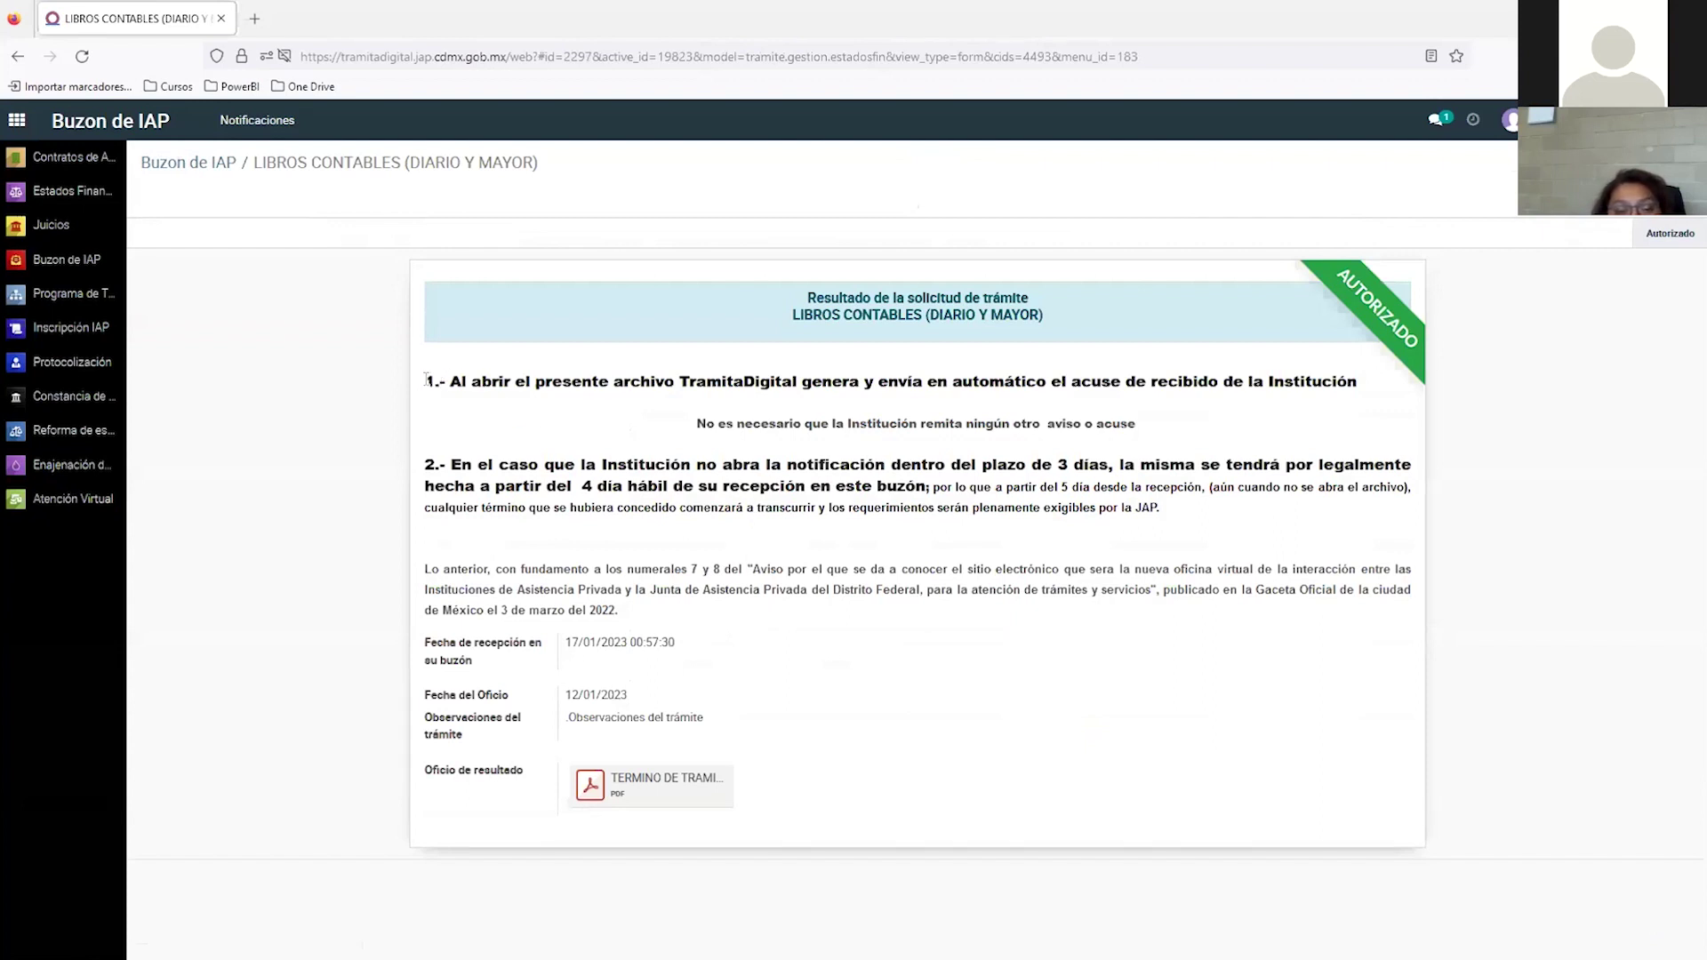
{"action": "left_click_drag", "start_coordinate": [427, 381], "coordinate": [682, 487]}
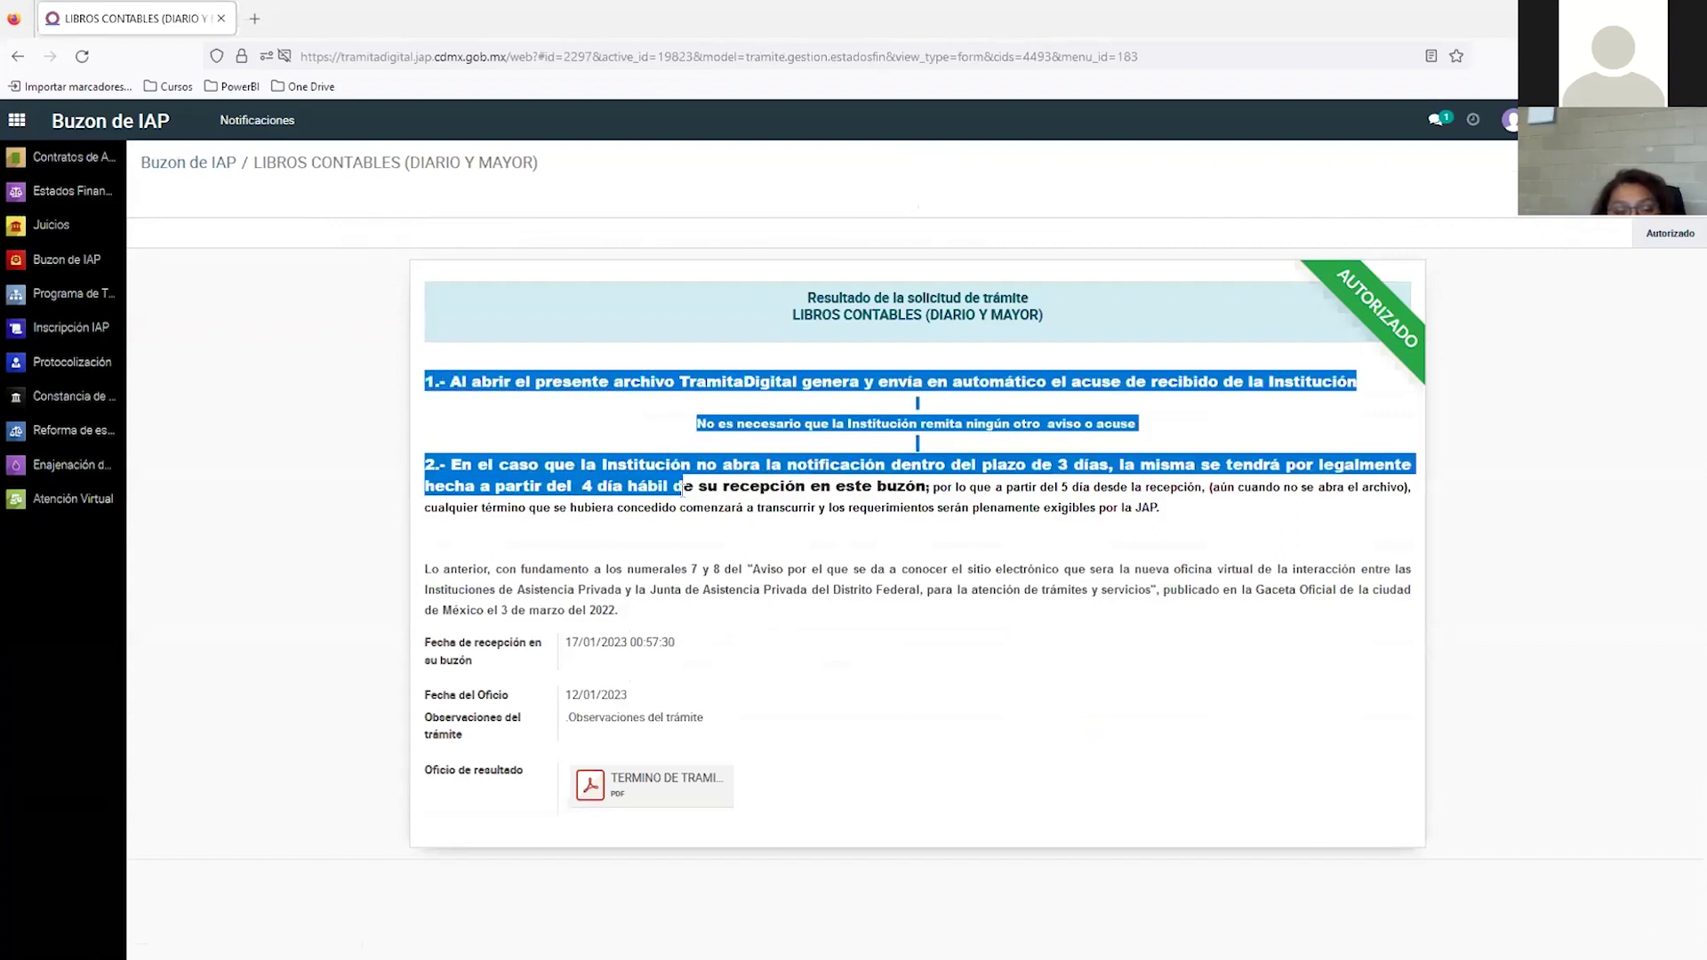
View the attached TERMINO DE TRAMITE result PDF, close it and bring up the apps menu
{"action": "left_click", "coordinate": [640, 784]}
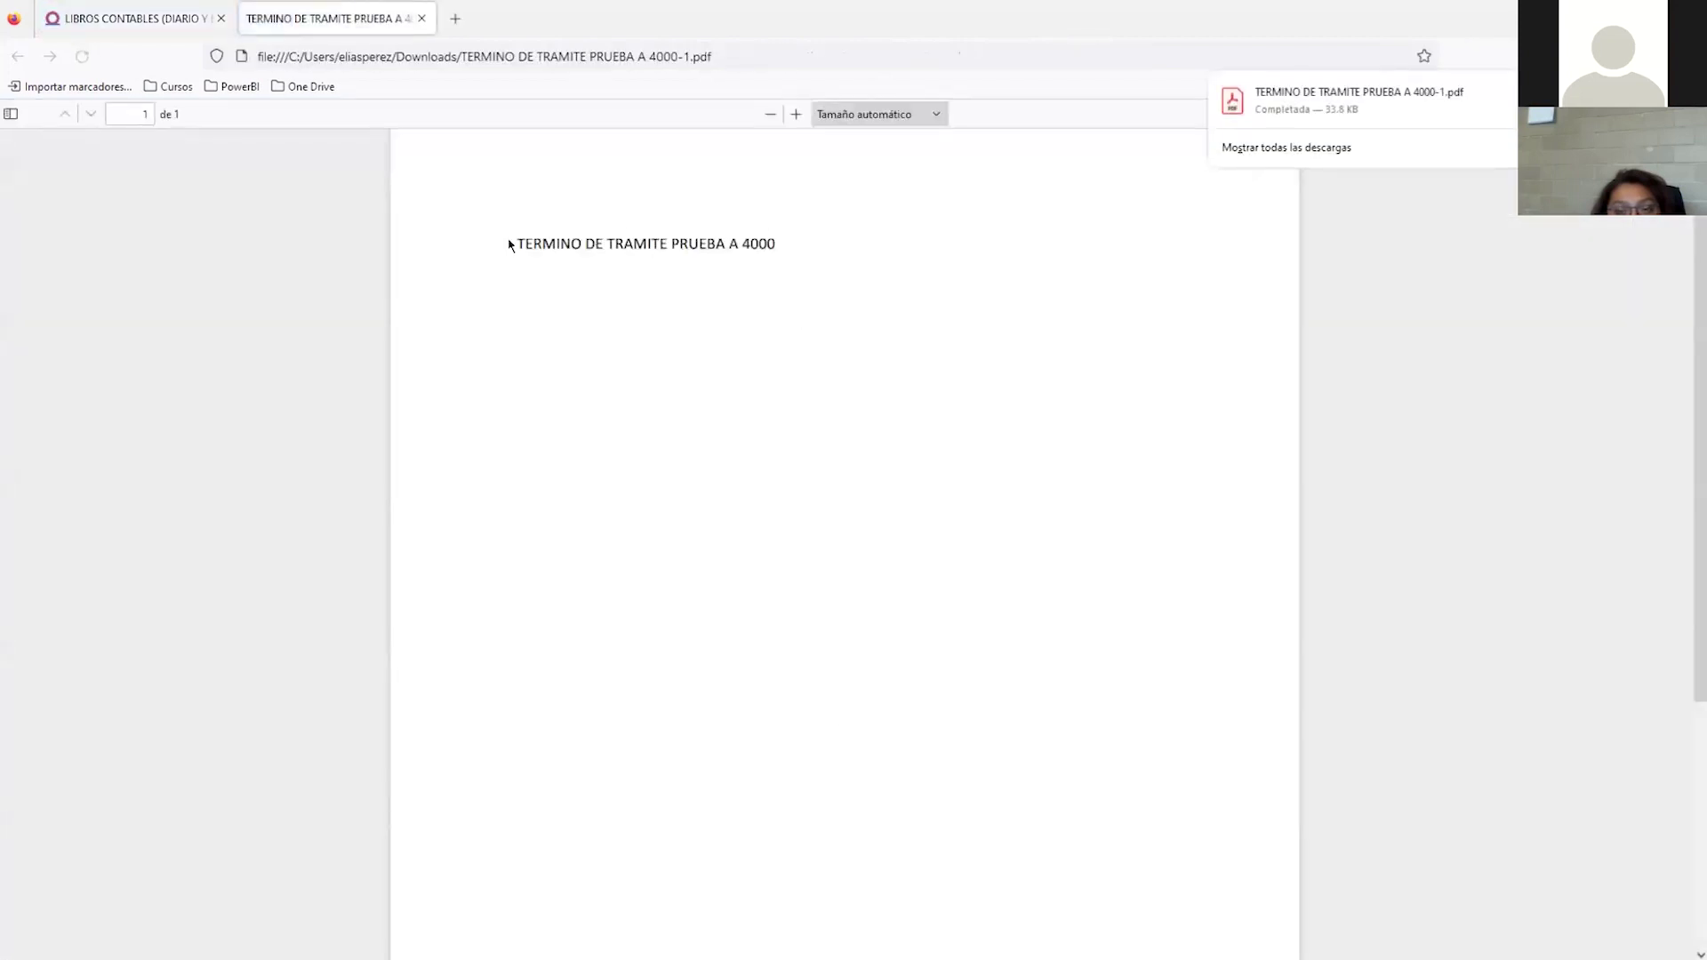
{"action": "left_click_drag", "start_coordinate": [509, 244], "coordinate": [652, 176]}
{"action": "left_click", "coordinate": [421, 17]}
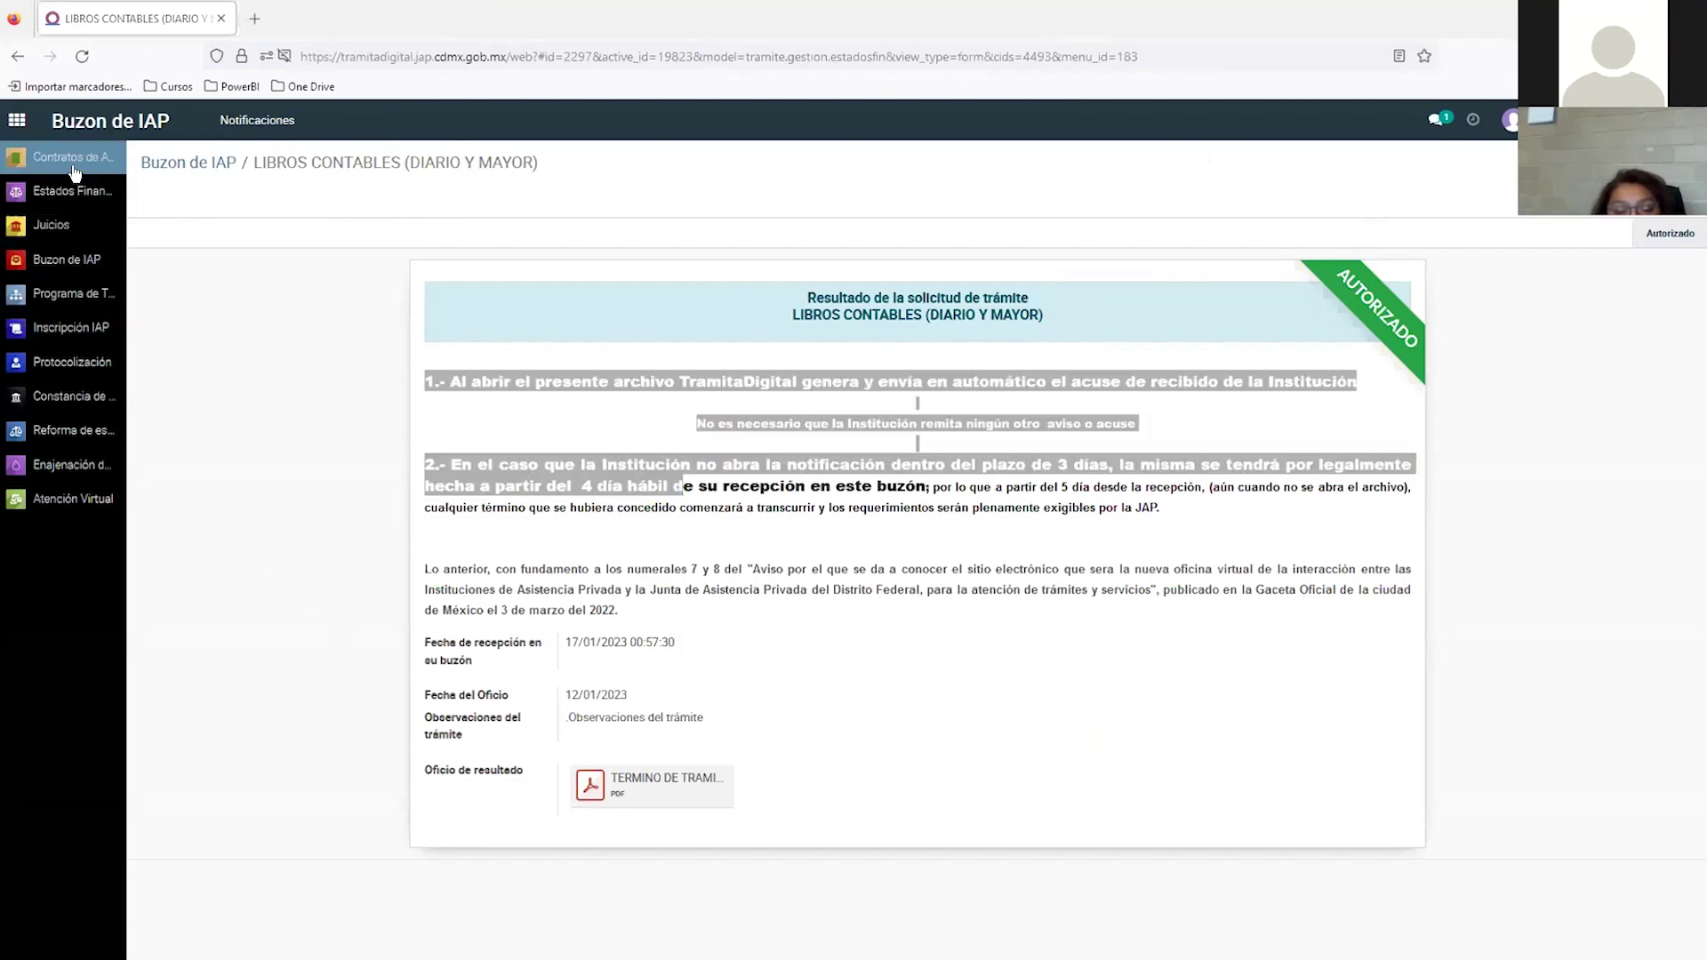
{"action": "left_click", "coordinate": [14, 122]}
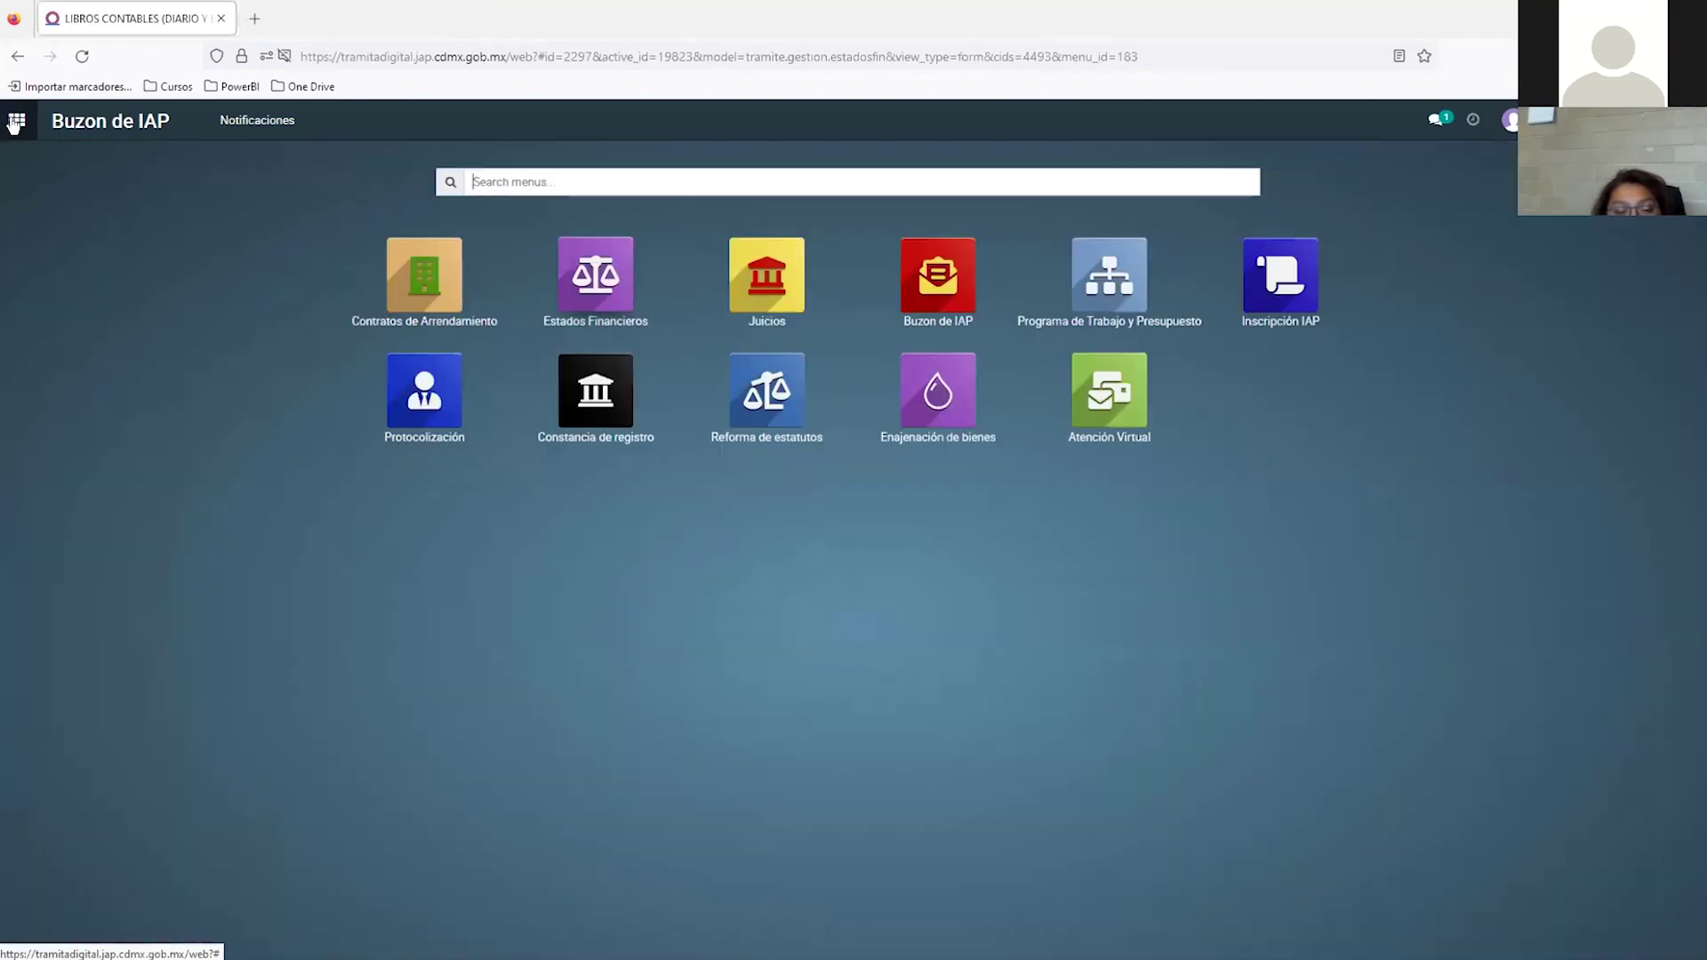
Open Notificado request 5582 from the Estados Financieros app and switch it to edit mode
{"action": "left_click", "coordinate": [594, 289]}
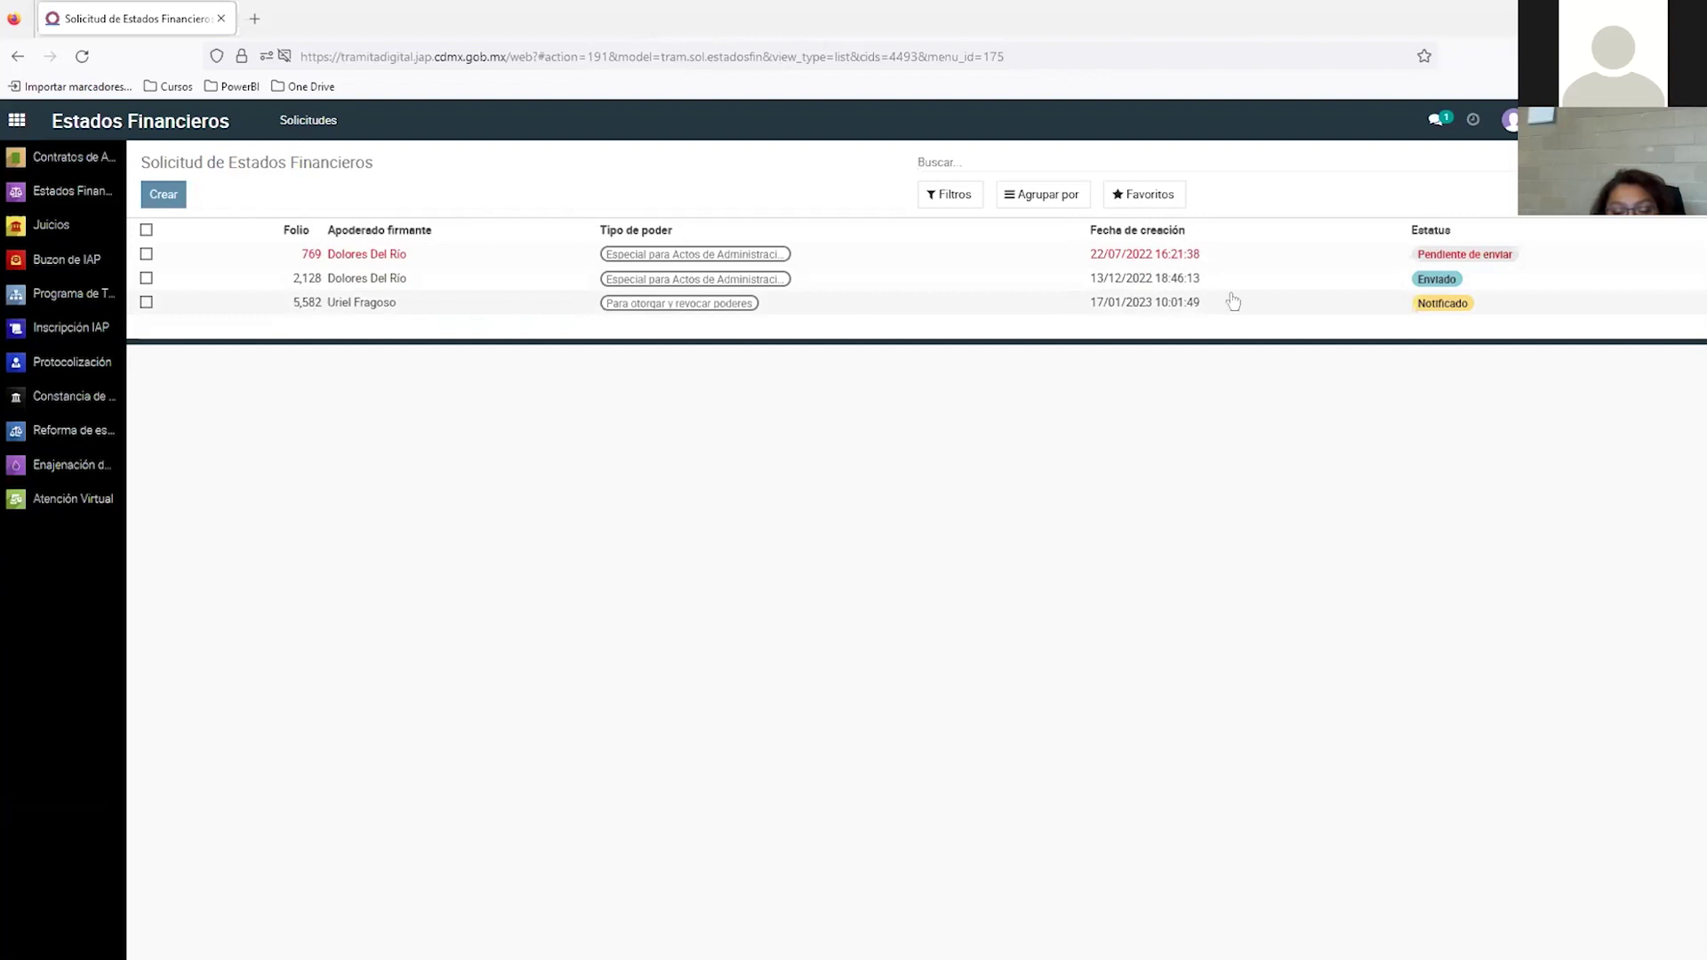
{"action": "left_click", "coordinate": [1433, 304]}
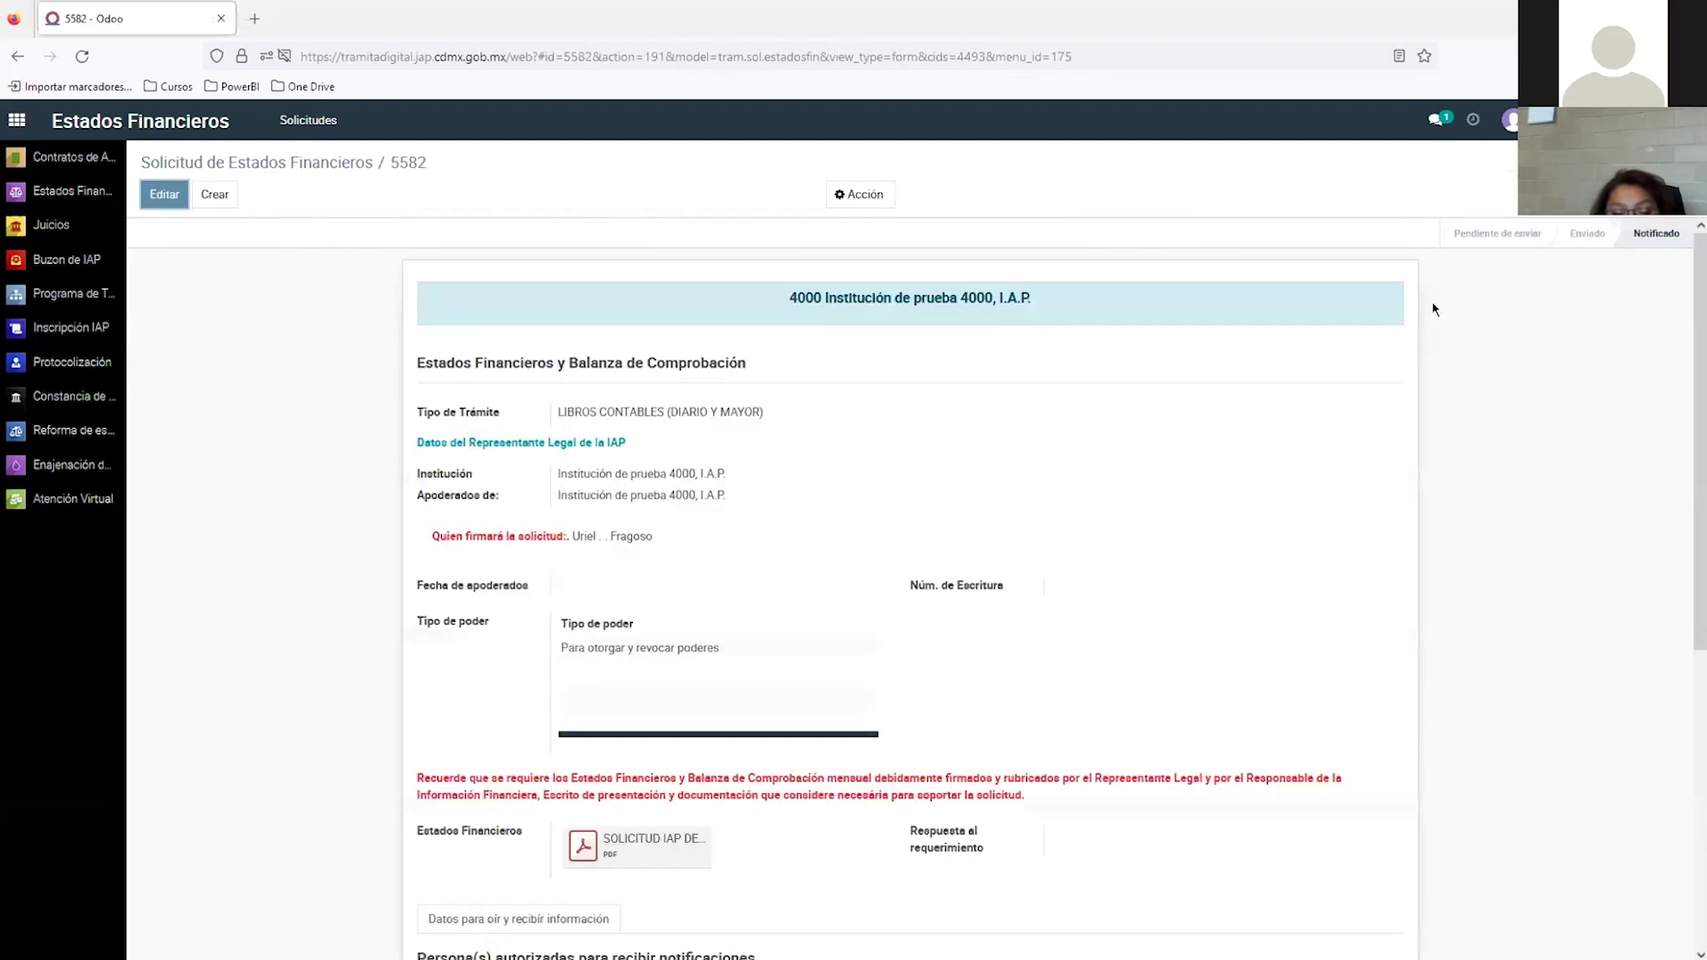
{"action": "scroll", "coordinate": [929, 483], "scroll_direction": "down", "scroll_amount": 5}
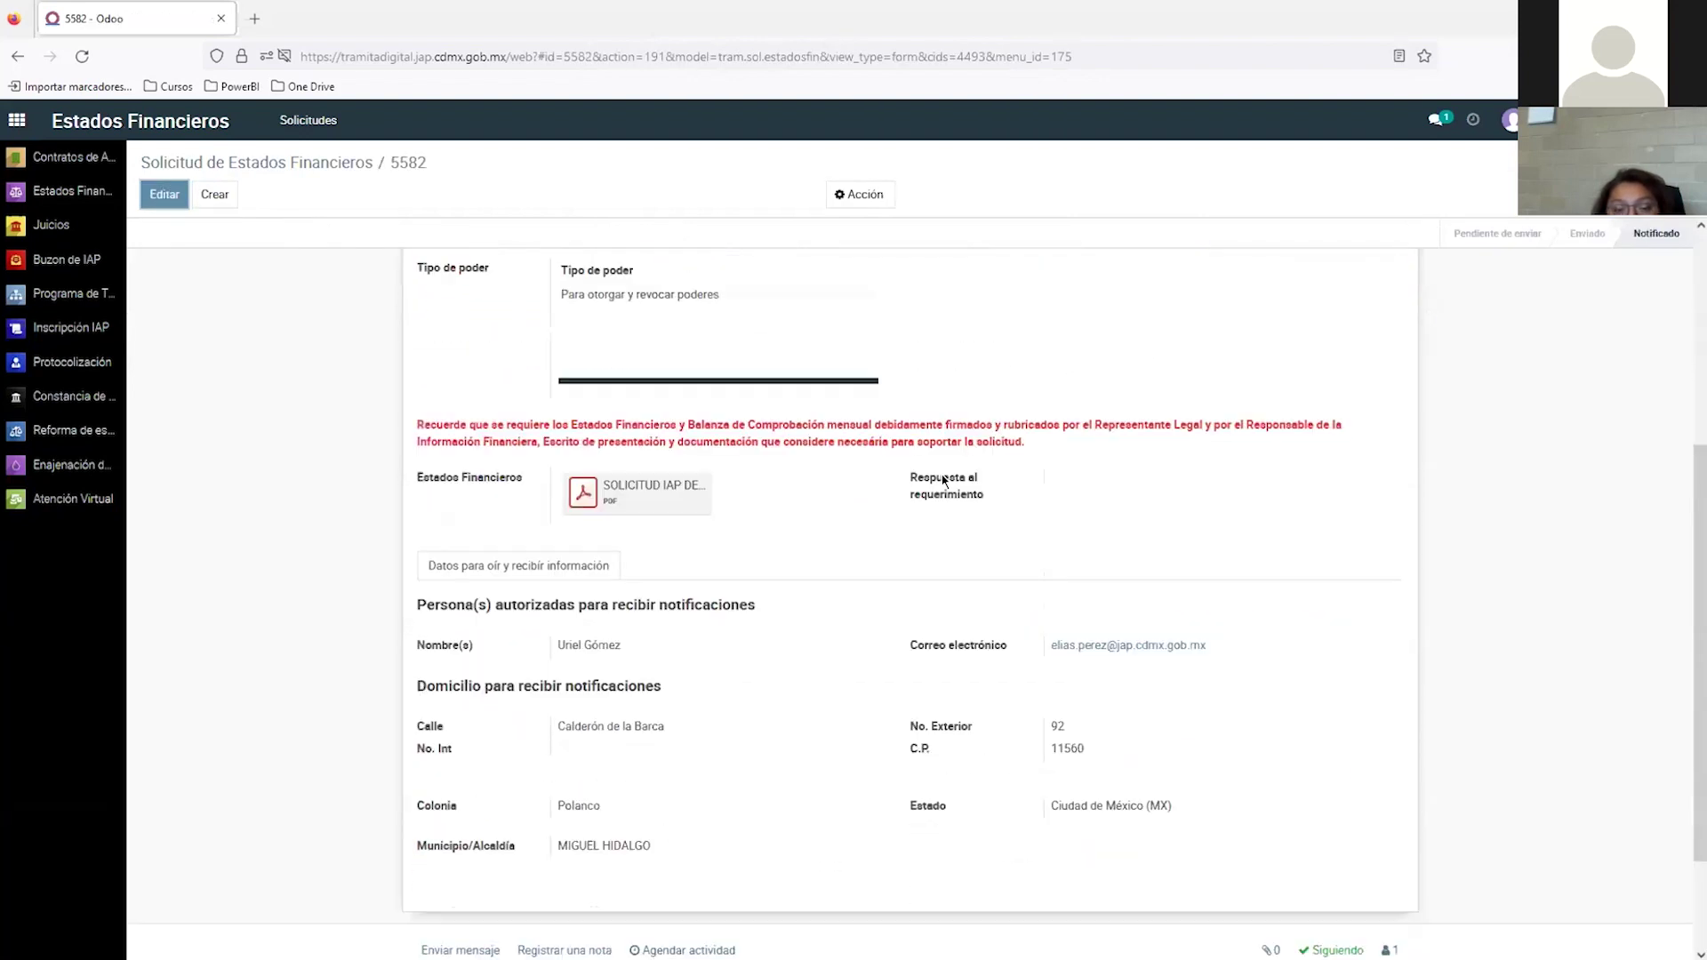
{"action": "scroll", "coordinate": [432, 449], "scroll_direction": "up", "scroll_amount": 3}
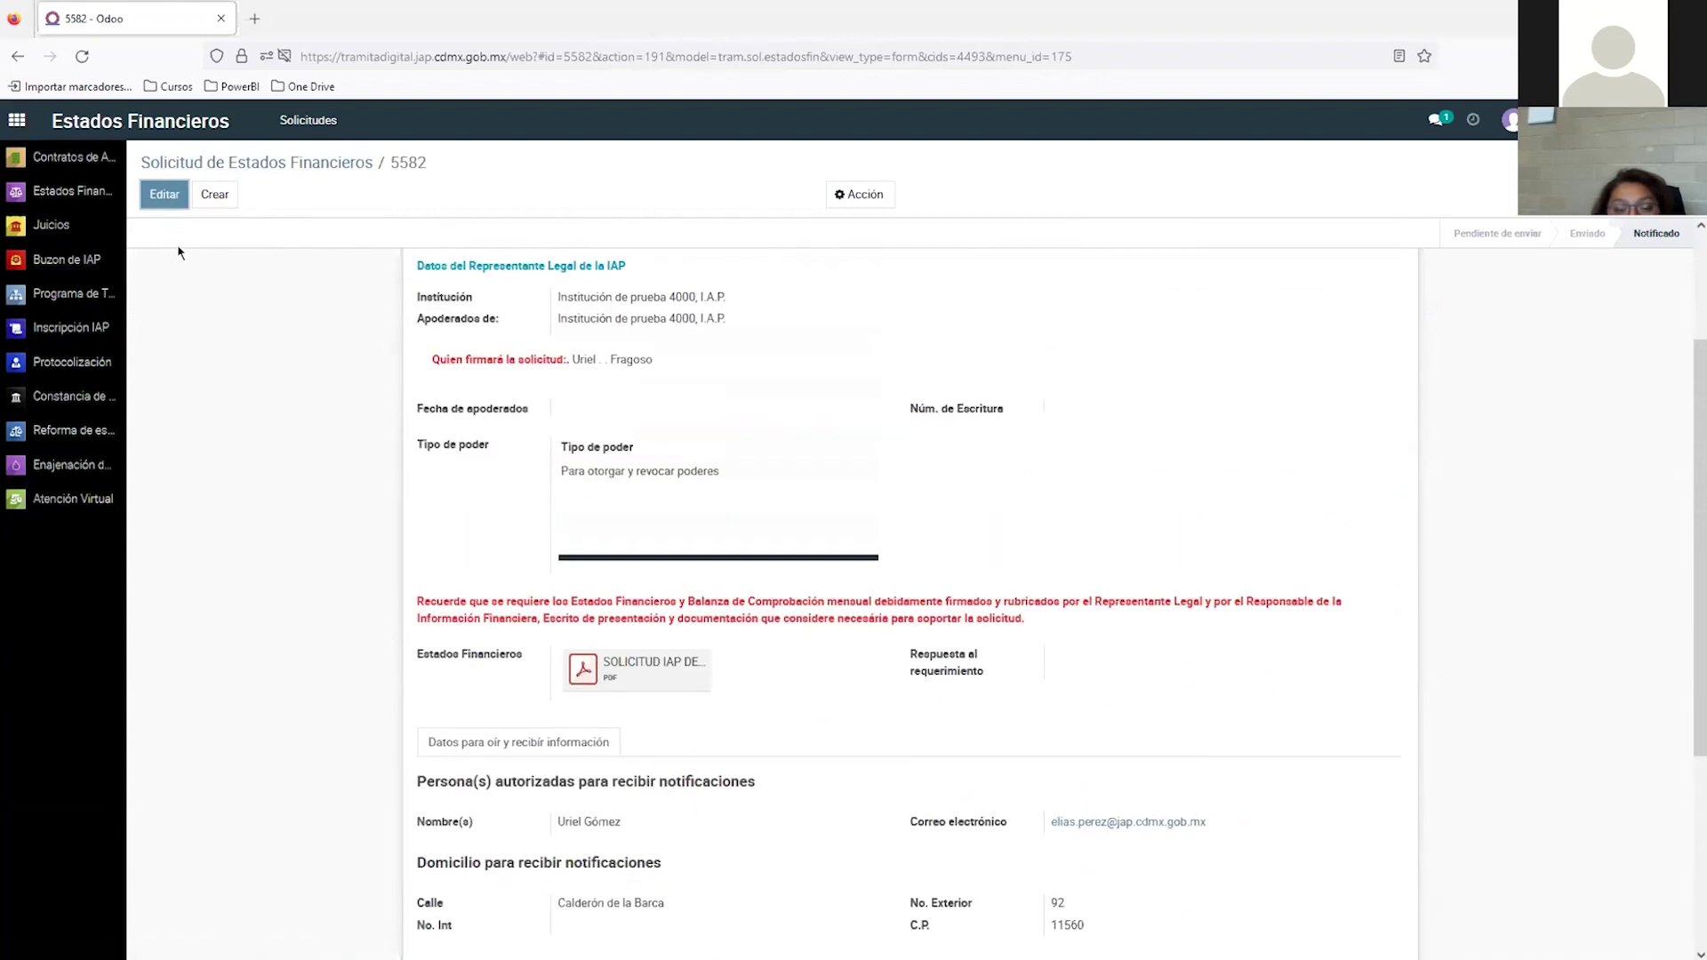
{"action": "left_click", "coordinate": [165, 196]}
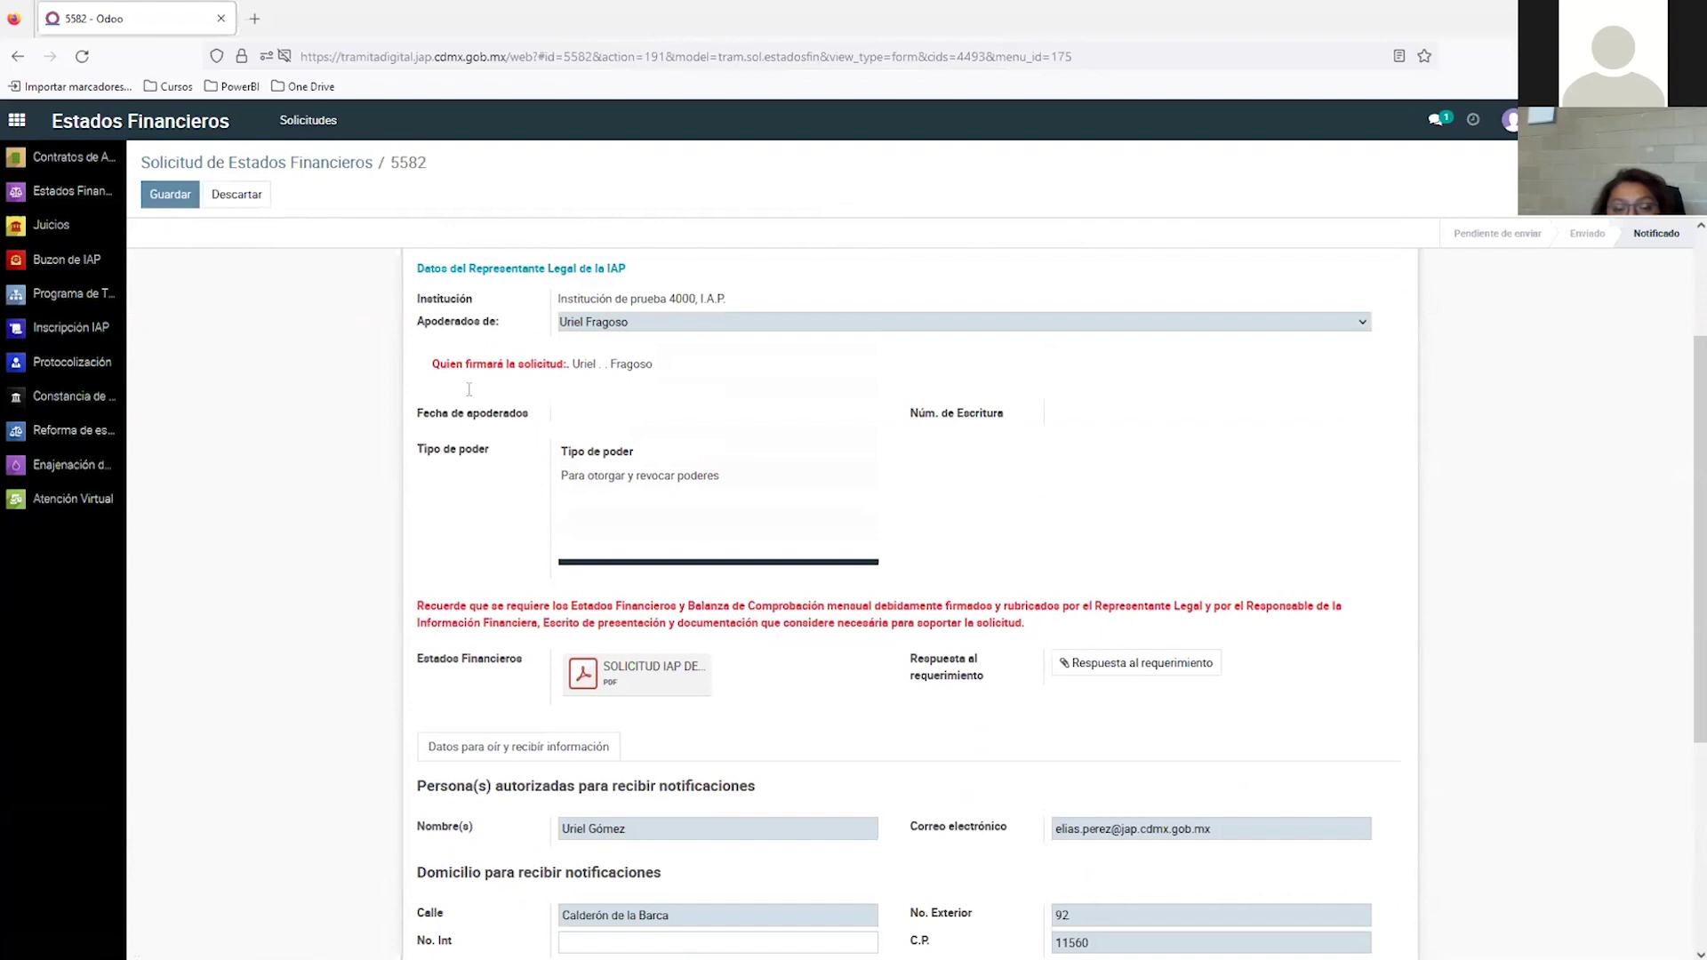
{"action": "scroll", "coordinate": [535, 426], "scroll_direction": "down", "scroll_amount": 3}
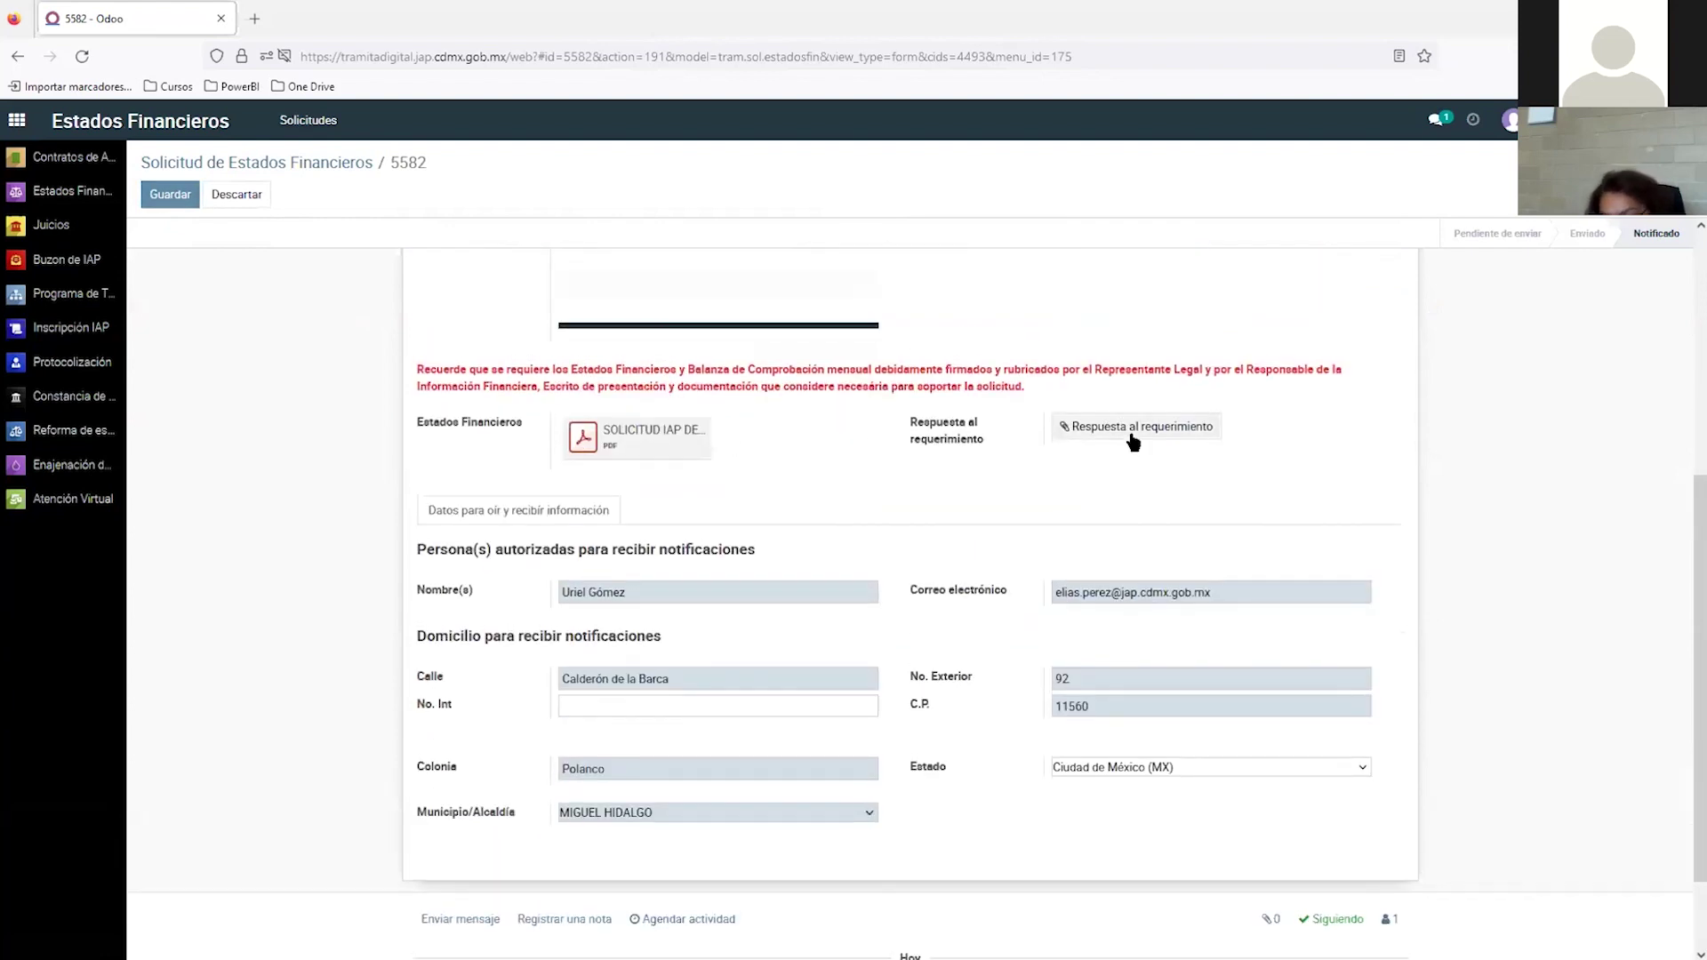
Attach REQUERIEMIENTO DE PRUEBA A 4000.pdf as the Respuesta al requerimiento file
{"action": "left_click", "coordinate": [1134, 428]}
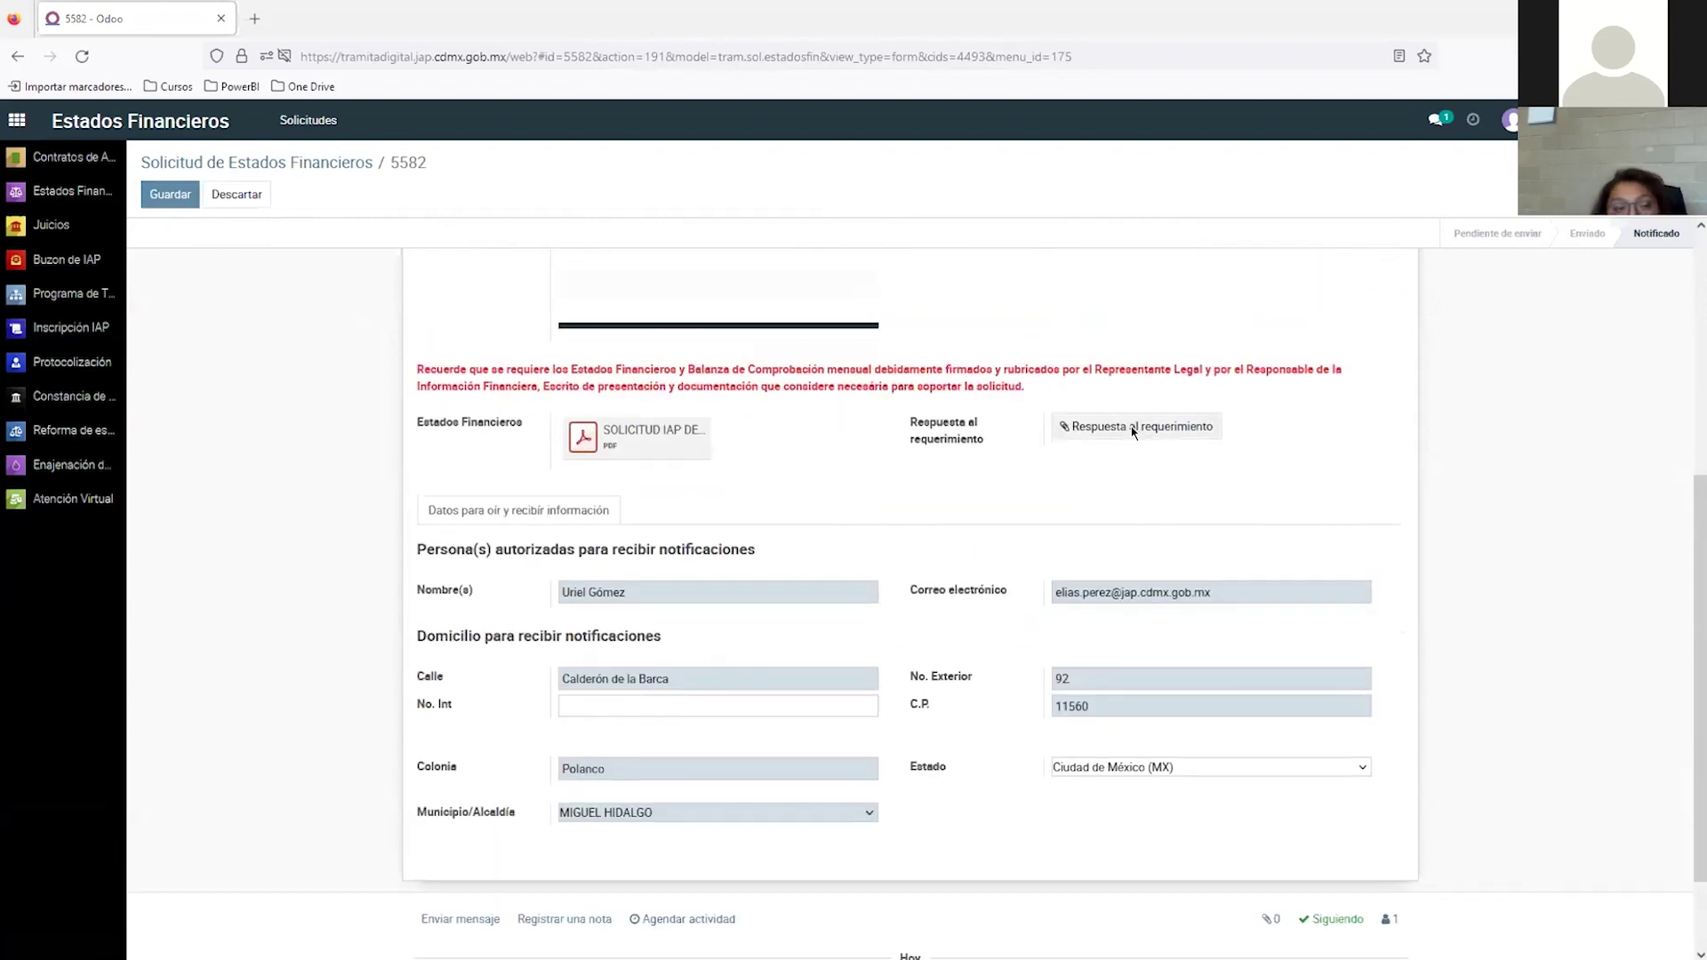
{"action": "left_click_drag", "start_coordinate": [512, 345], "coordinate": [514, 345]}
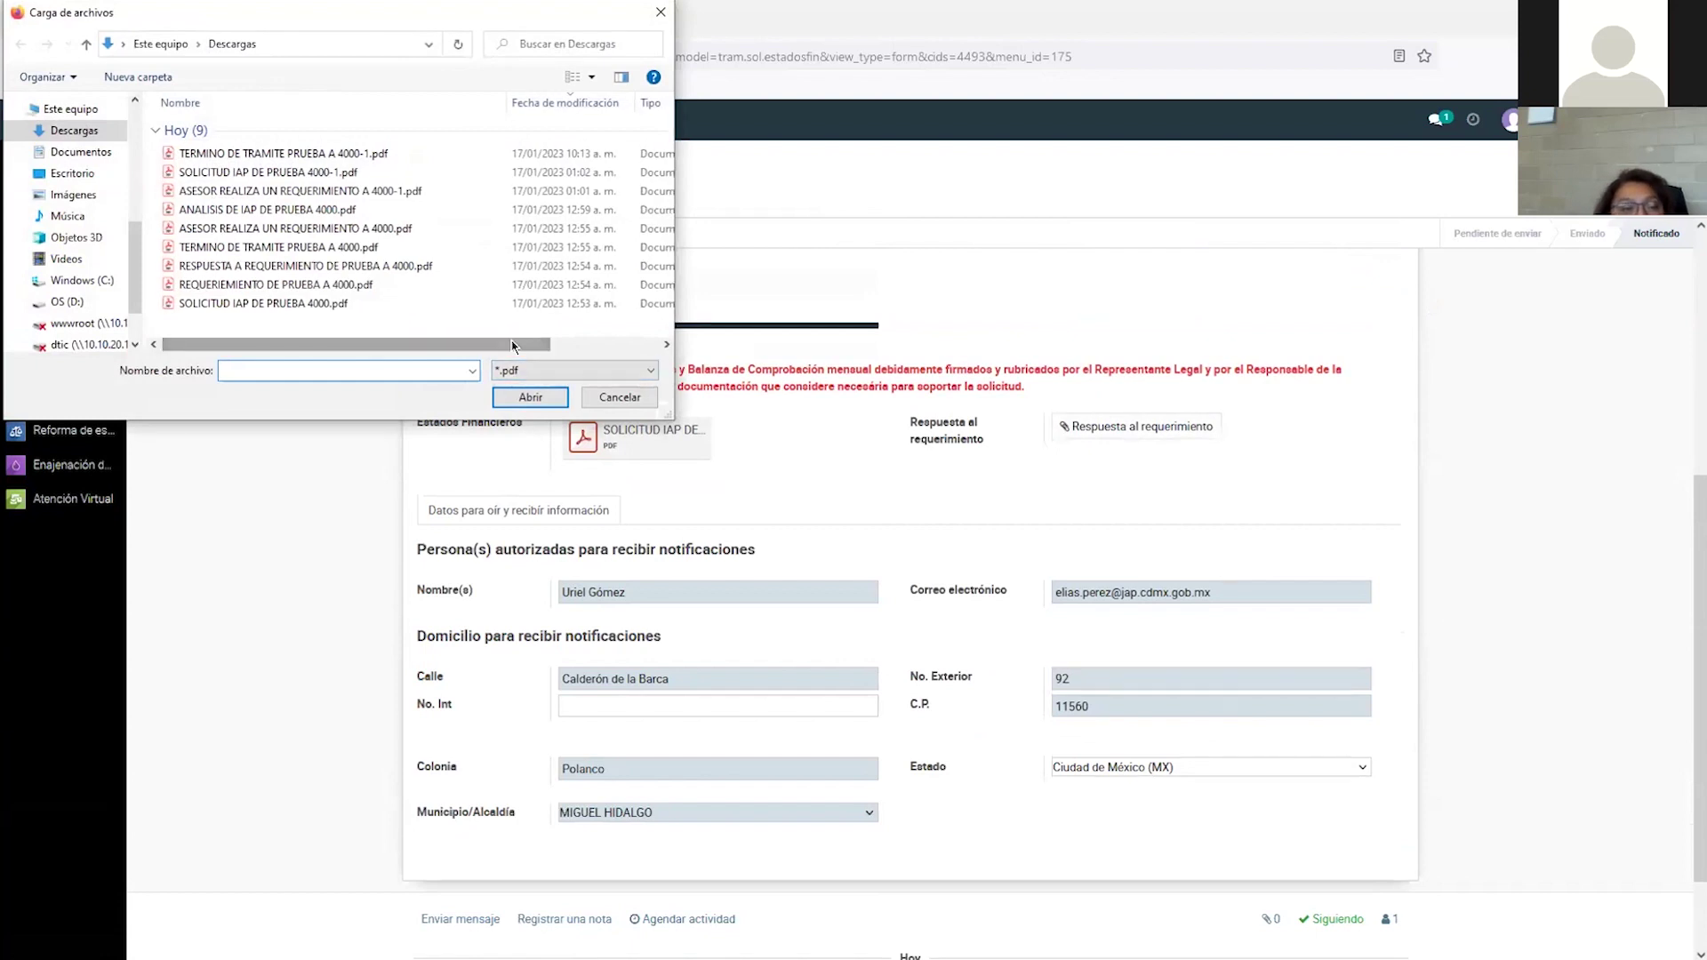
{"action": "left_click", "coordinate": [249, 229]}
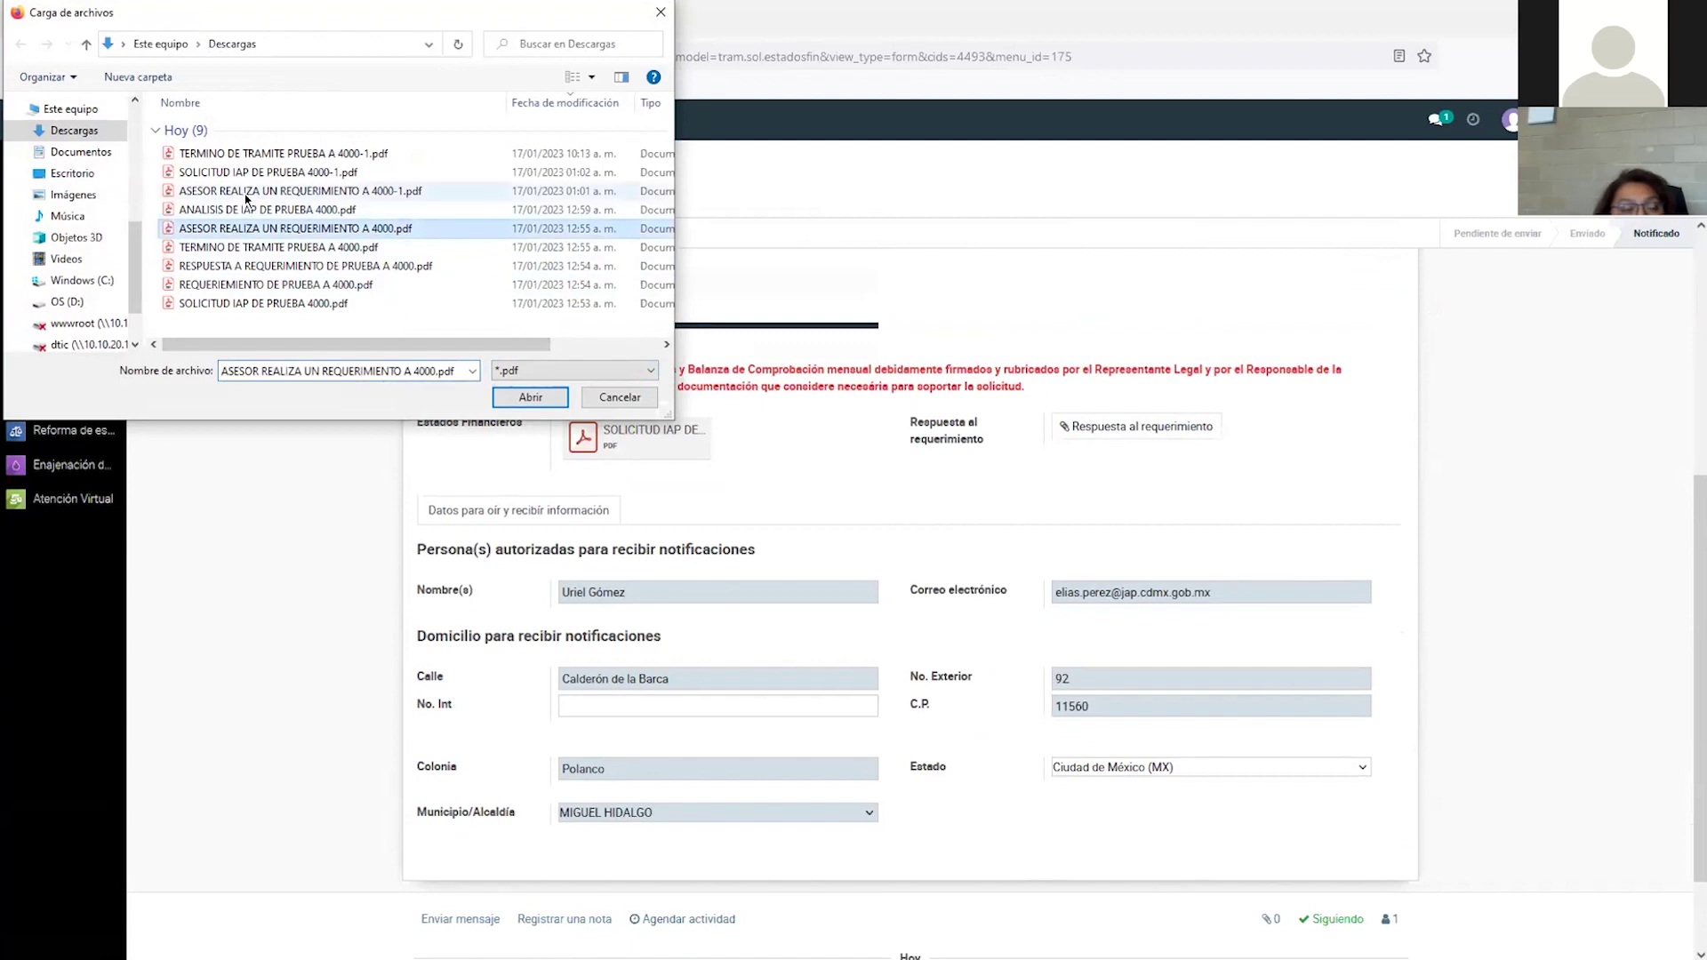
{"action": "left_click", "coordinate": [282, 286]}
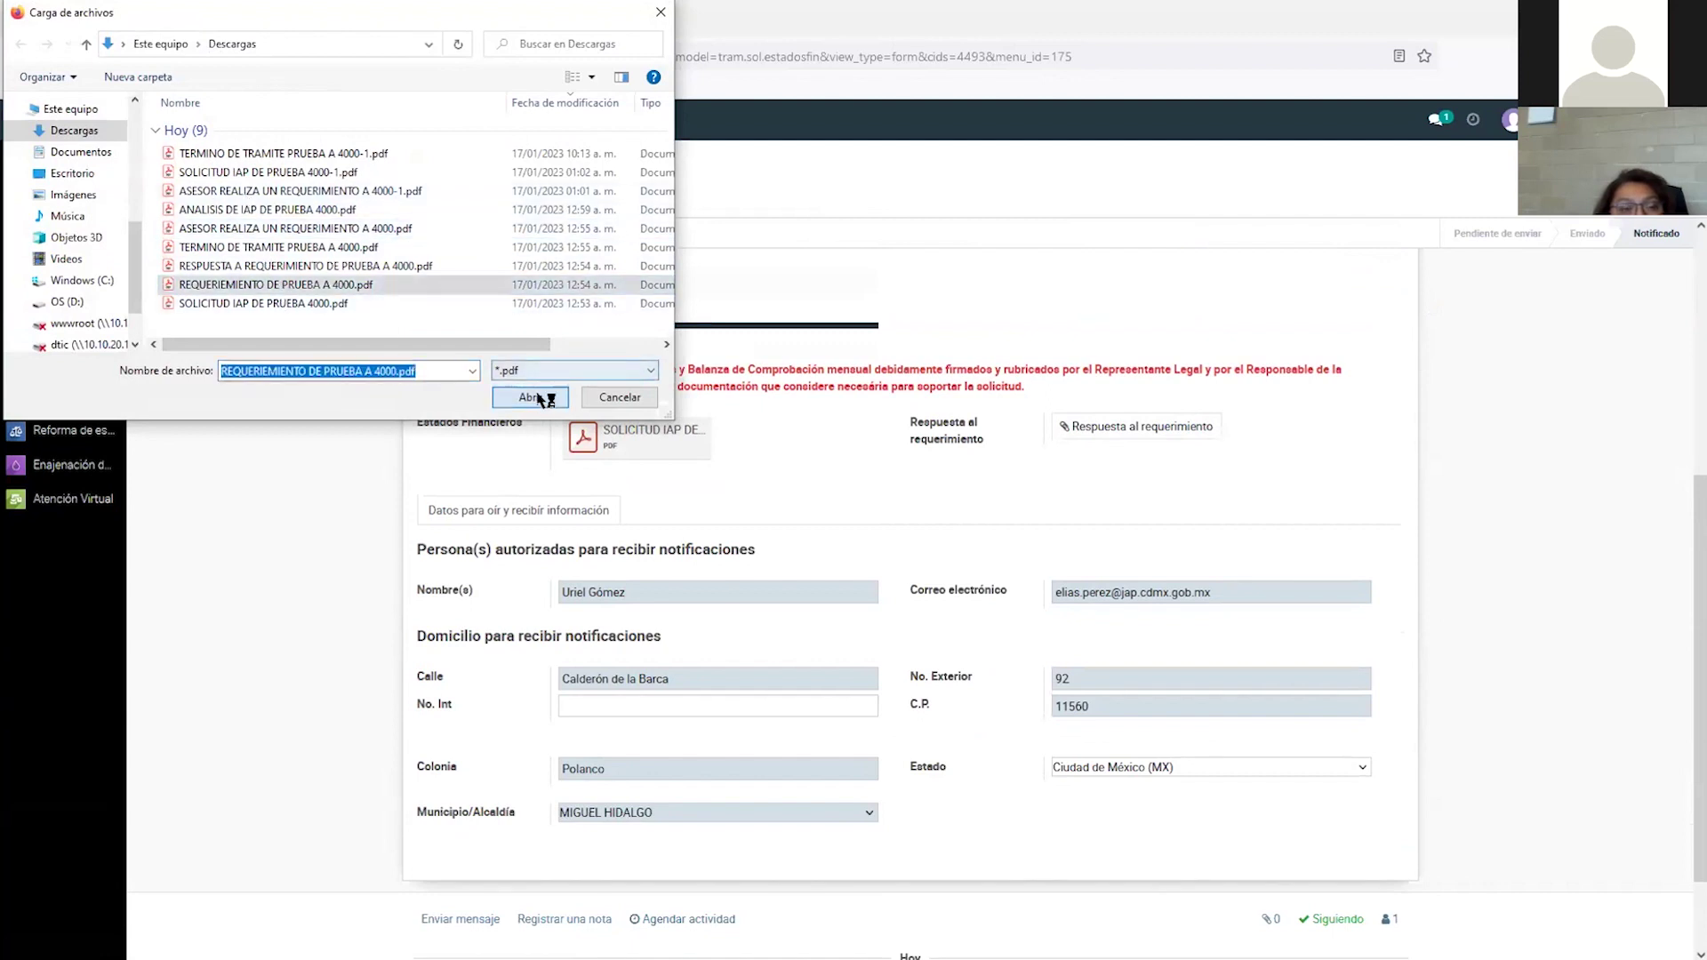
{"action": "left_click", "coordinate": [538, 397]}
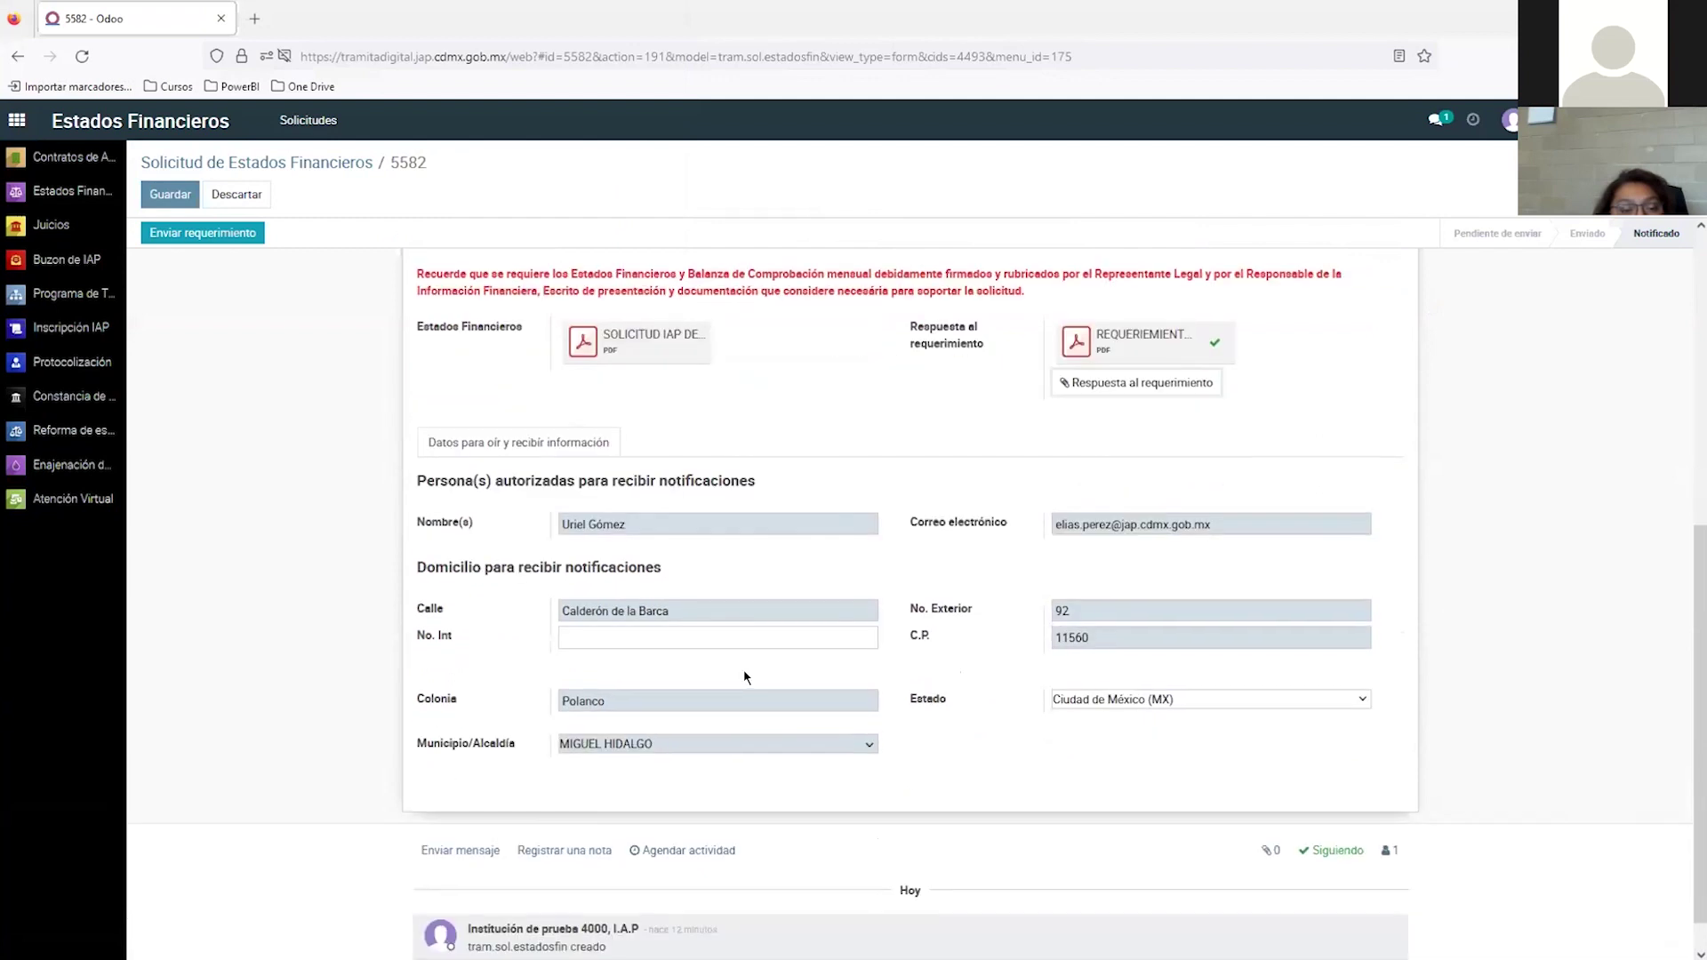
{"action": "scroll", "coordinate": [743, 669], "scroll_direction": "up", "scroll_amount": 3}
{"action": "scroll", "coordinate": [740, 670], "scroll_direction": "down", "scroll_amount": 3}
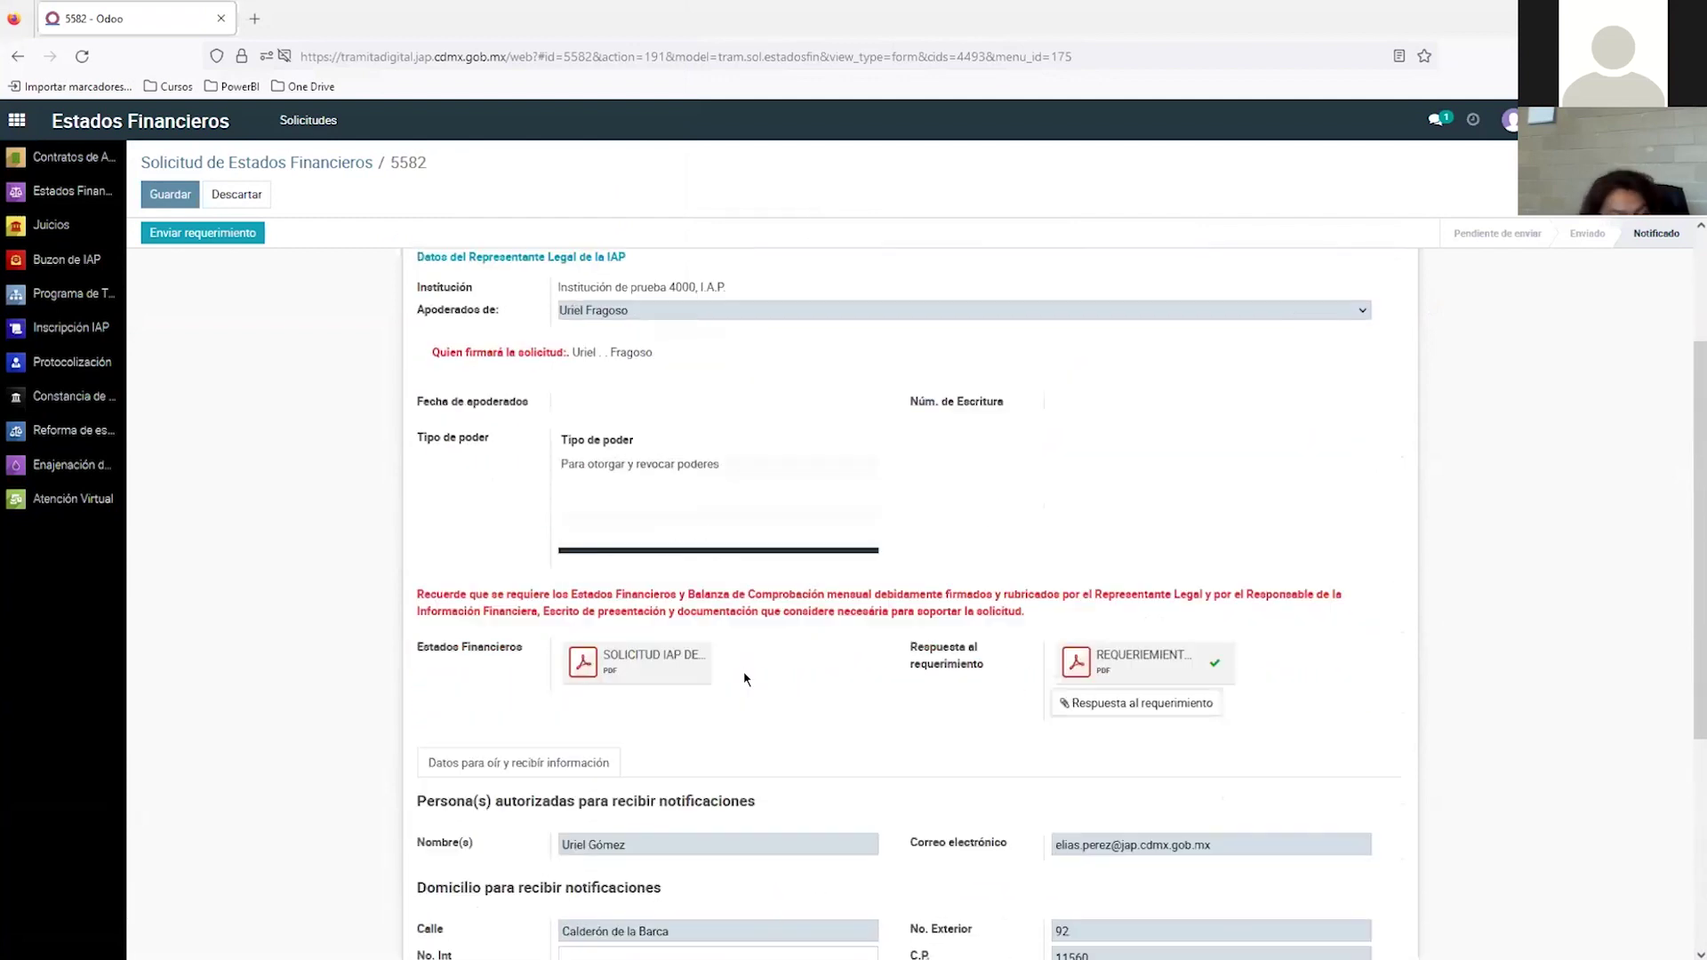
Append the contact's surname in Nombre(s) and save request 5582
{"action": "left_click", "coordinate": [684, 657]}
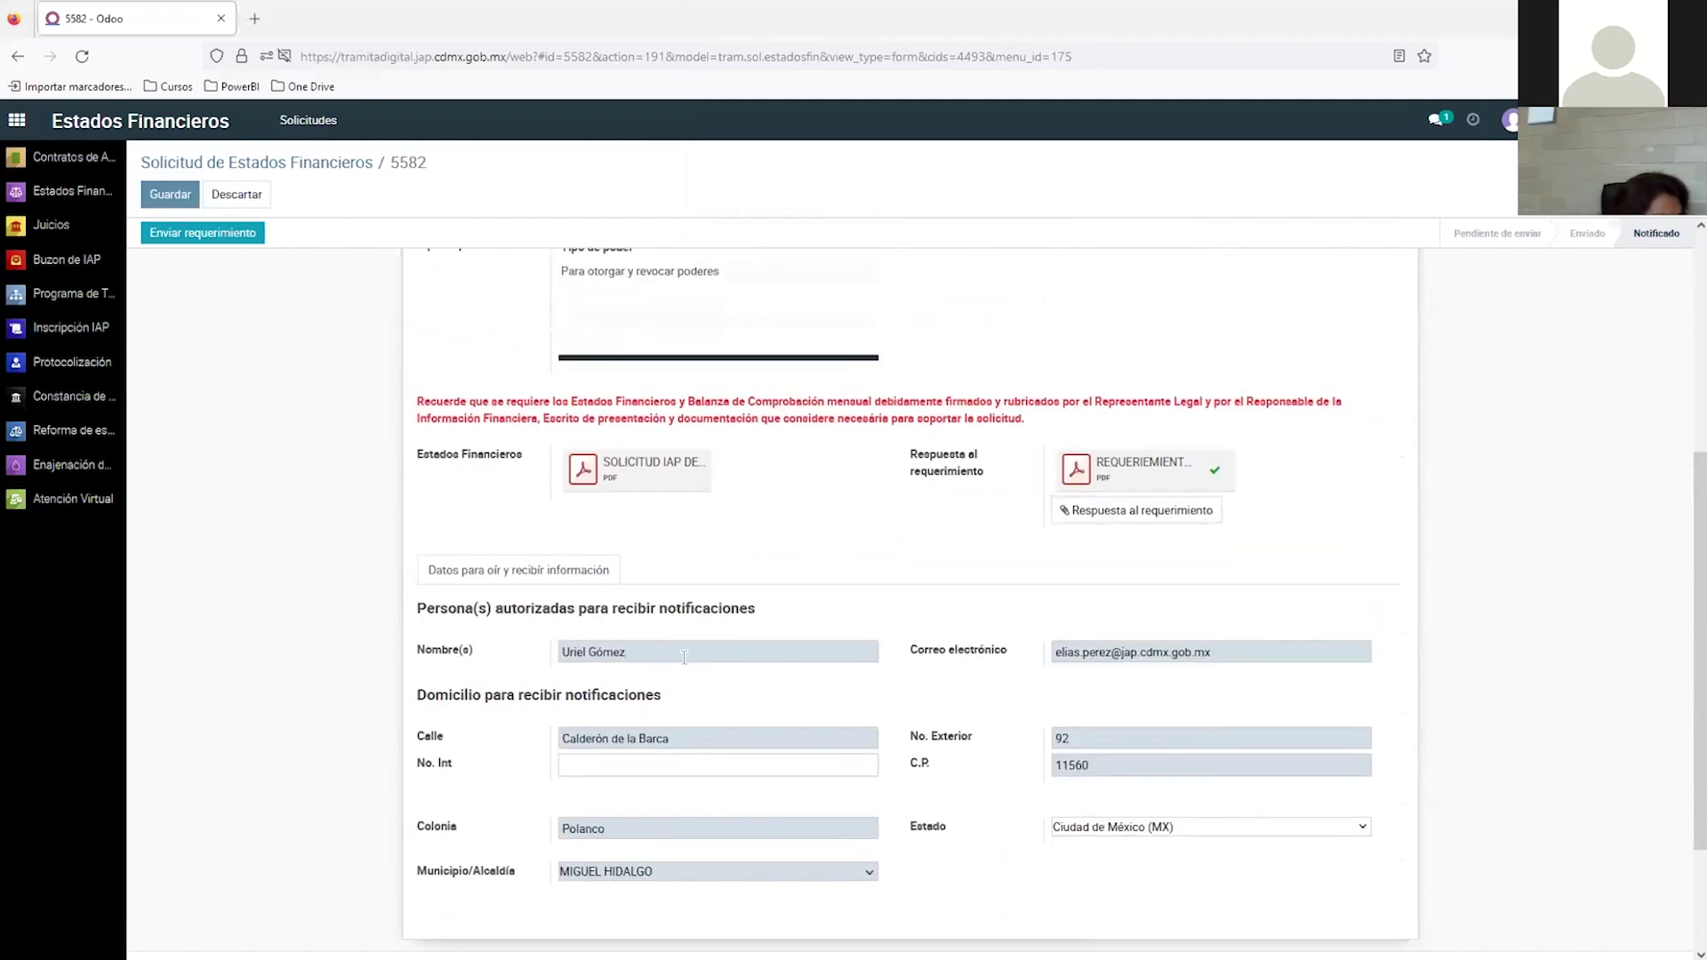
{"action": "type", "text": "Pérez"}
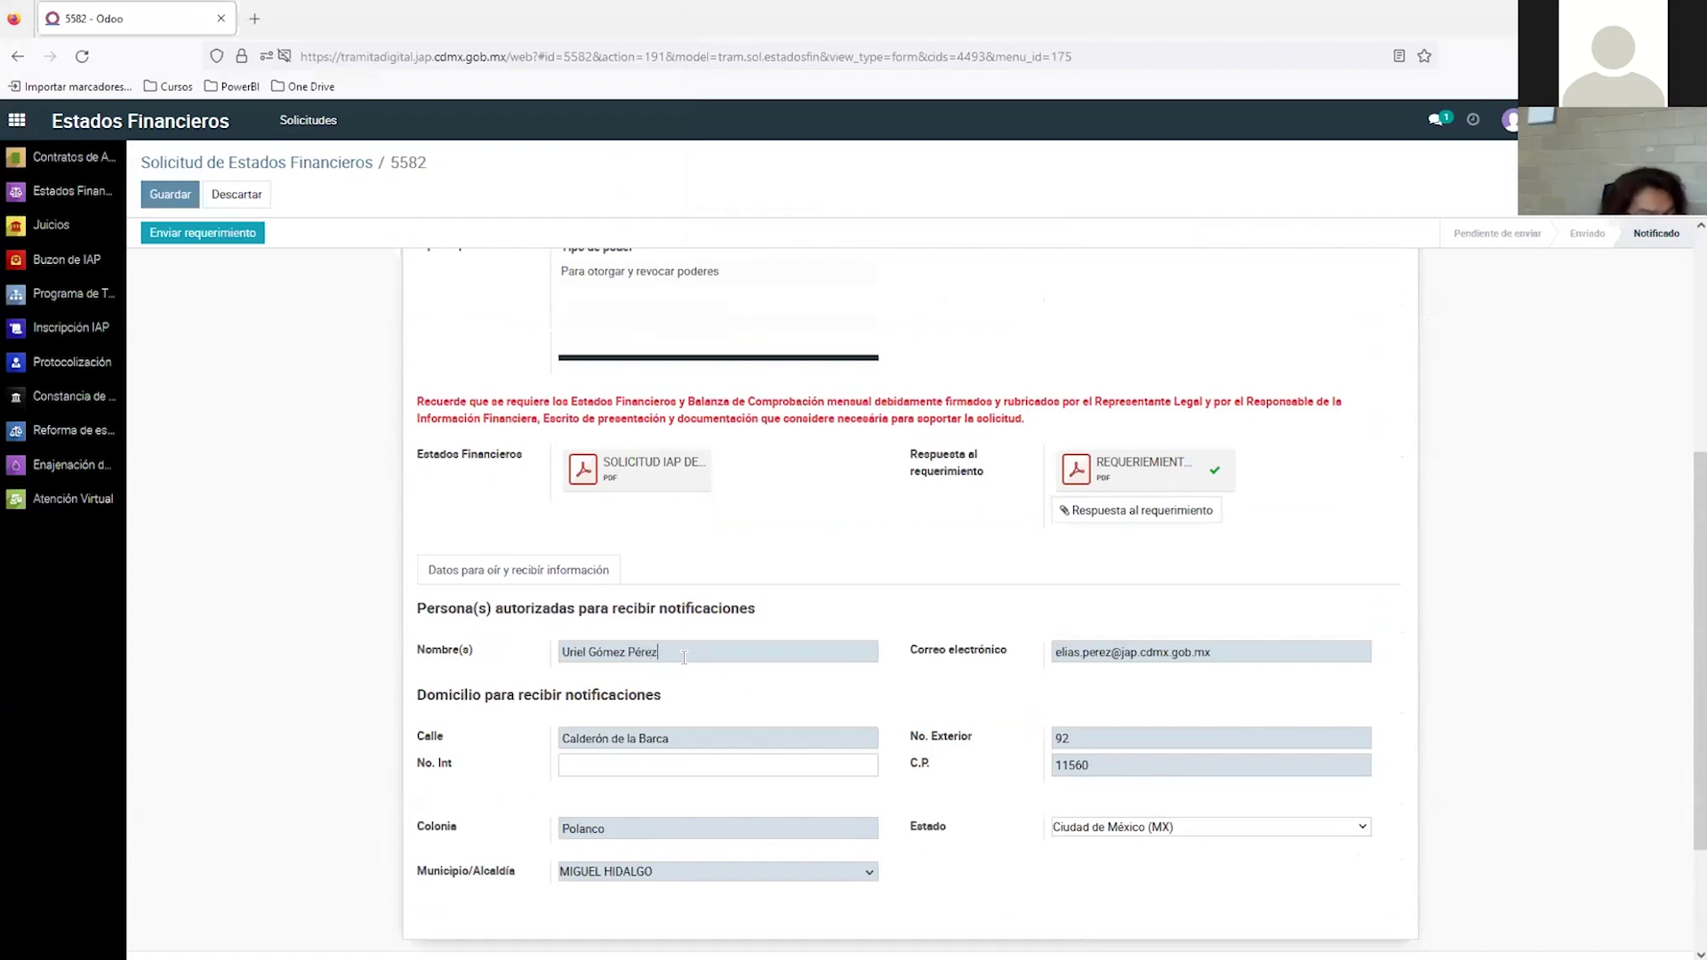
{"action": "left_click", "coordinate": [182, 204]}
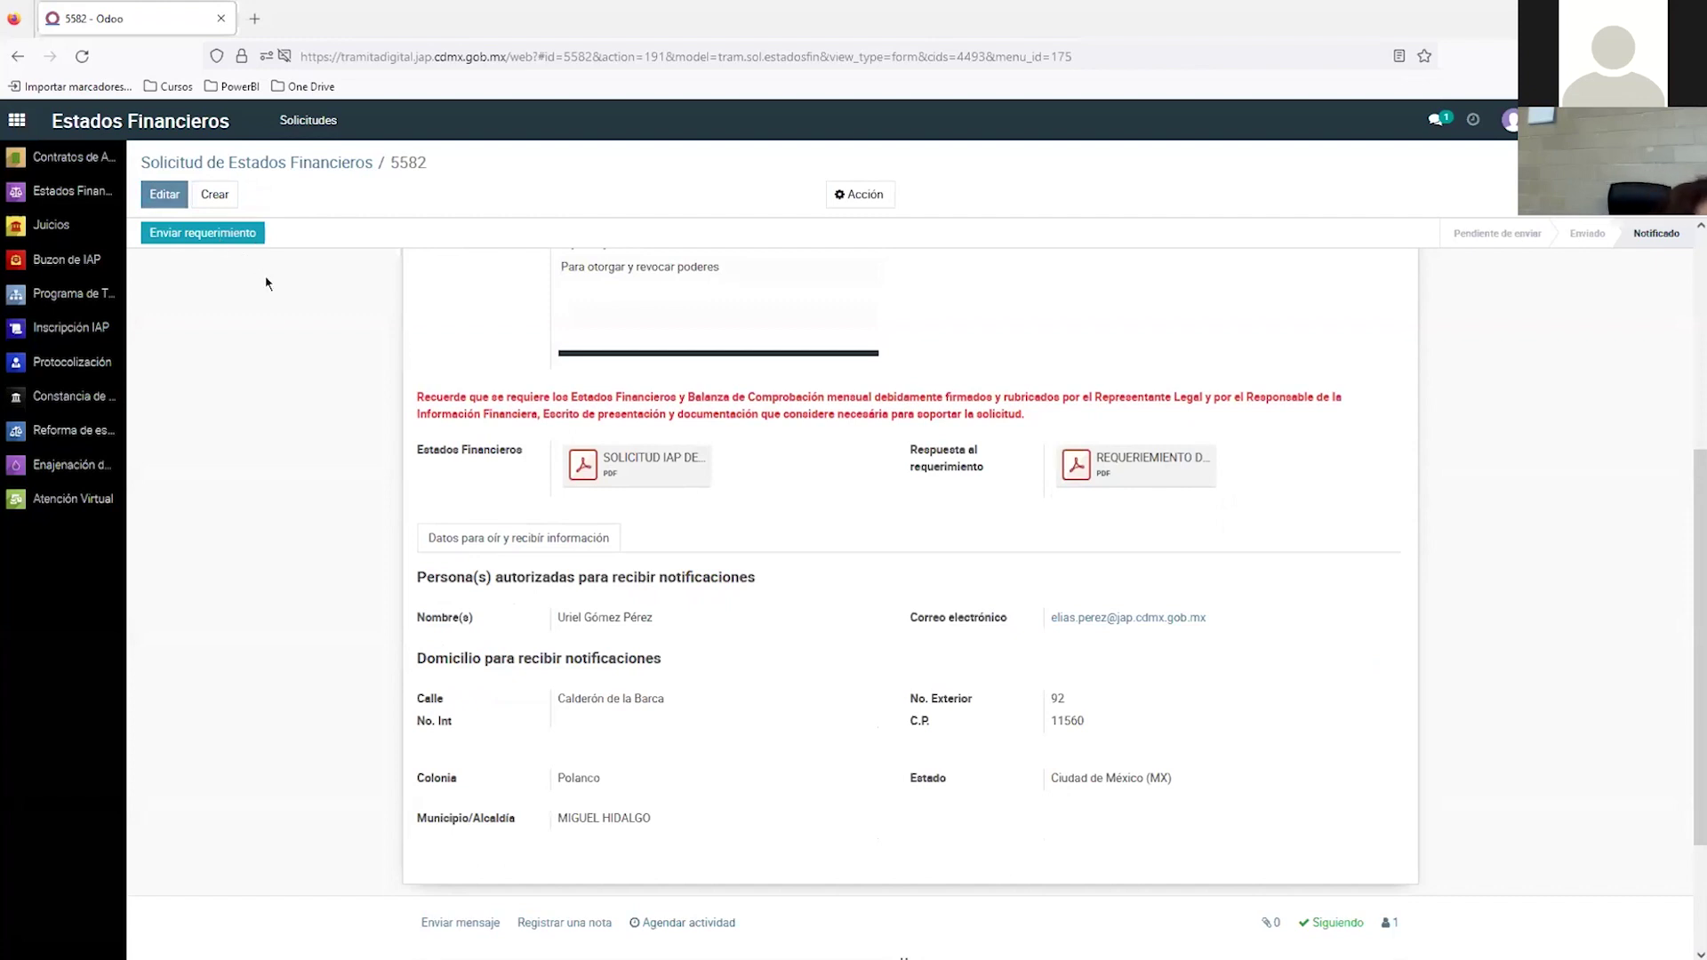
Send request 5582's requirement response and return to the Estados Financieros request list
{"action": "left_click", "coordinate": [191, 236]}
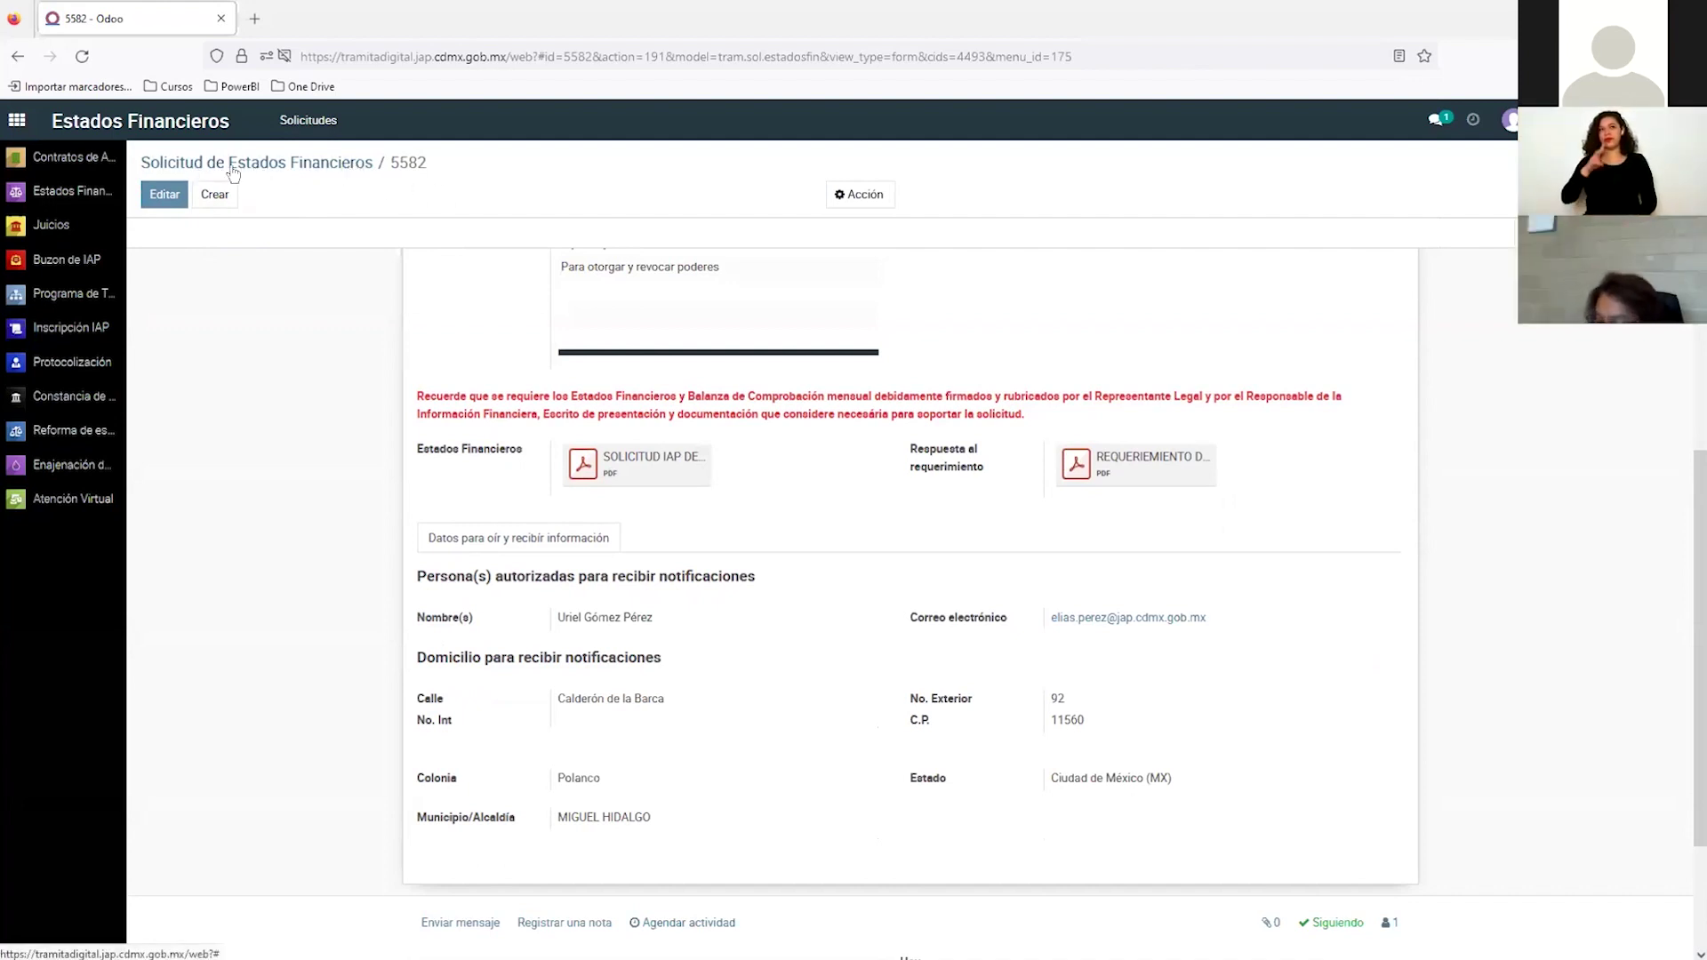
{"action": "left_click", "coordinate": [276, 164]}
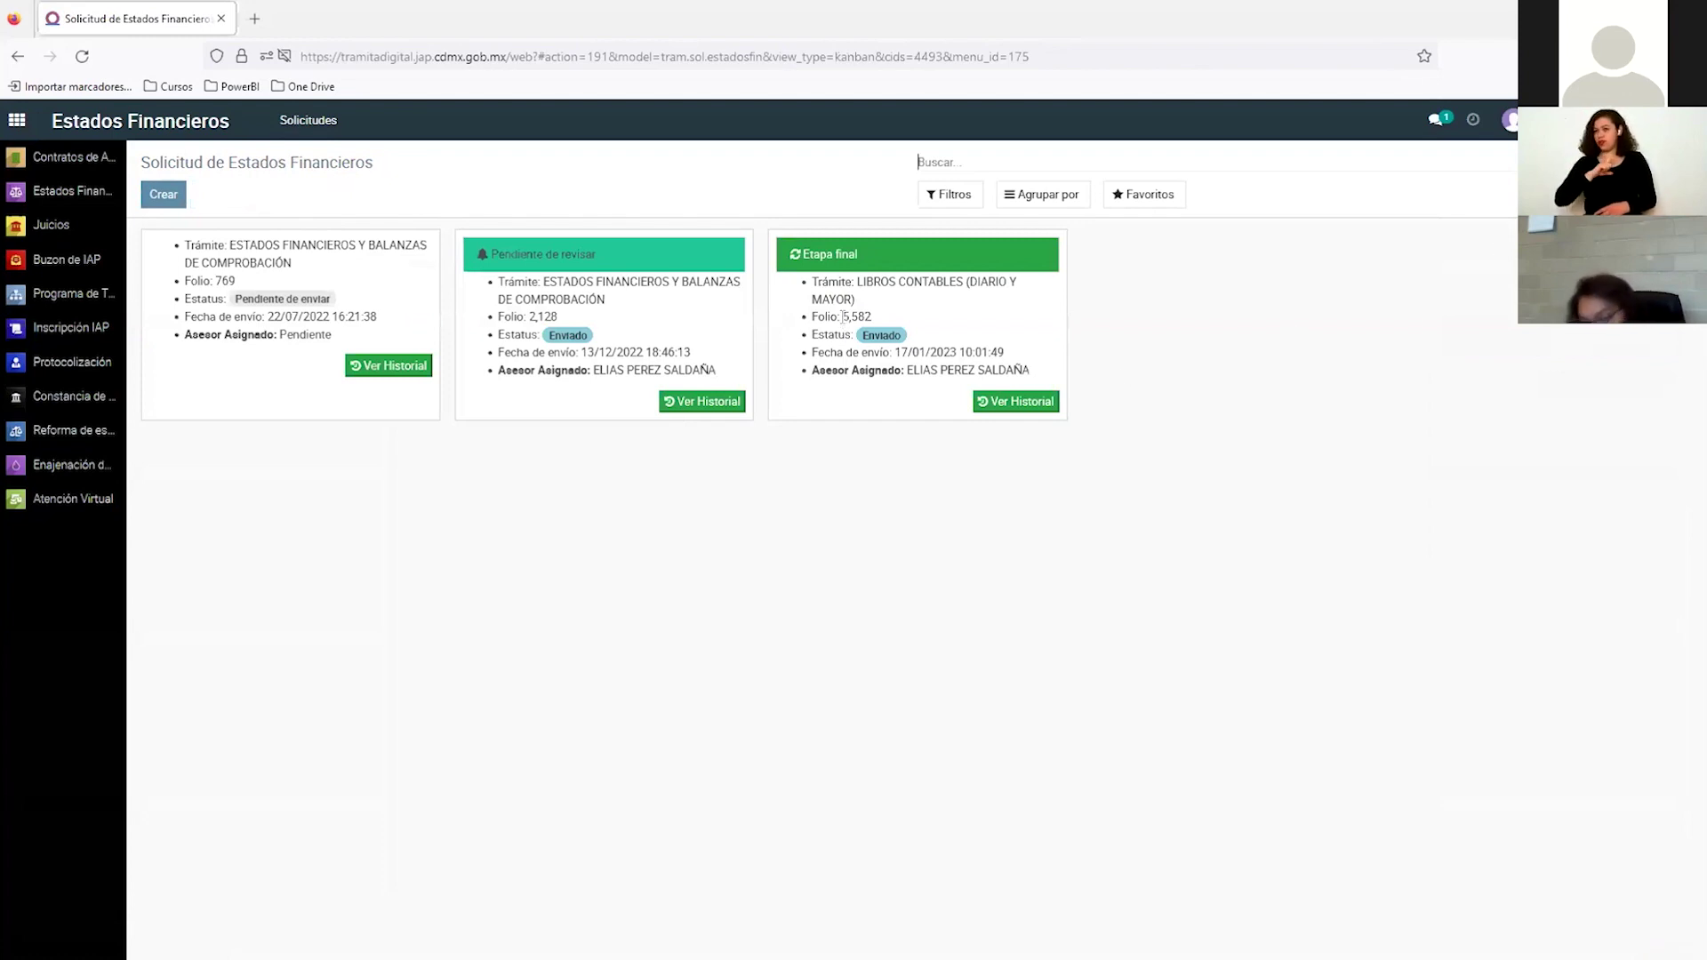
{"action": "left_click_drag", "start_coordinate": [843, 317], "coordinate": [872, 318]}
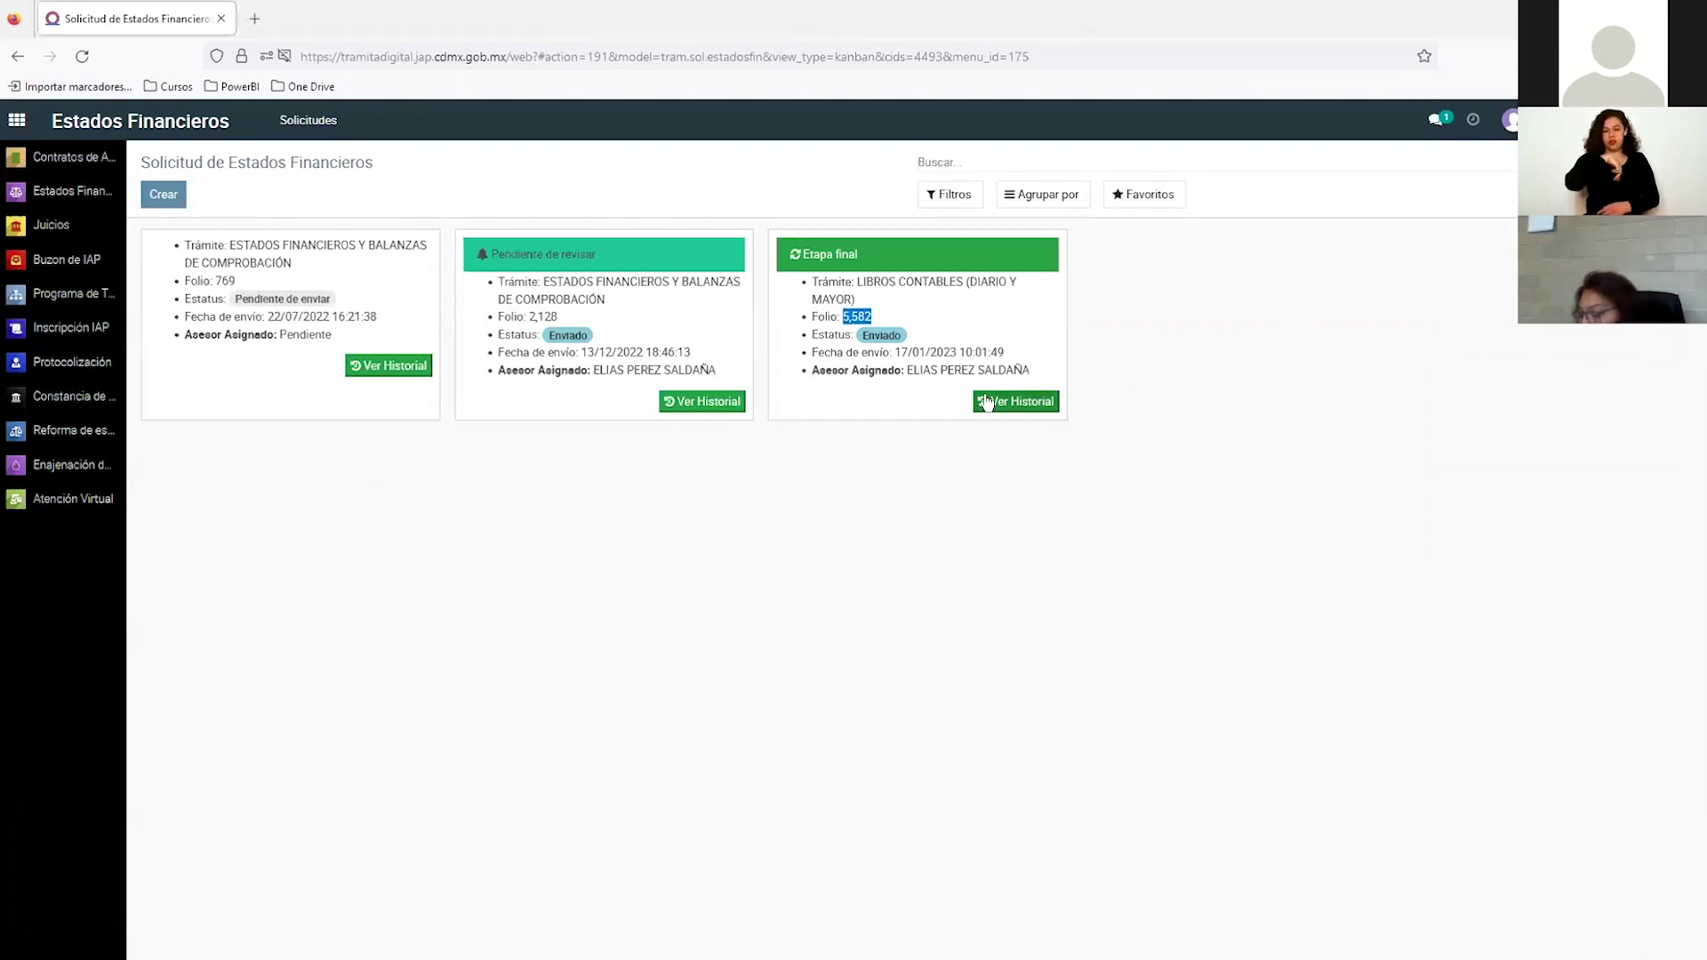
{"action": "left_click", "coordinate": [1012, 407]}
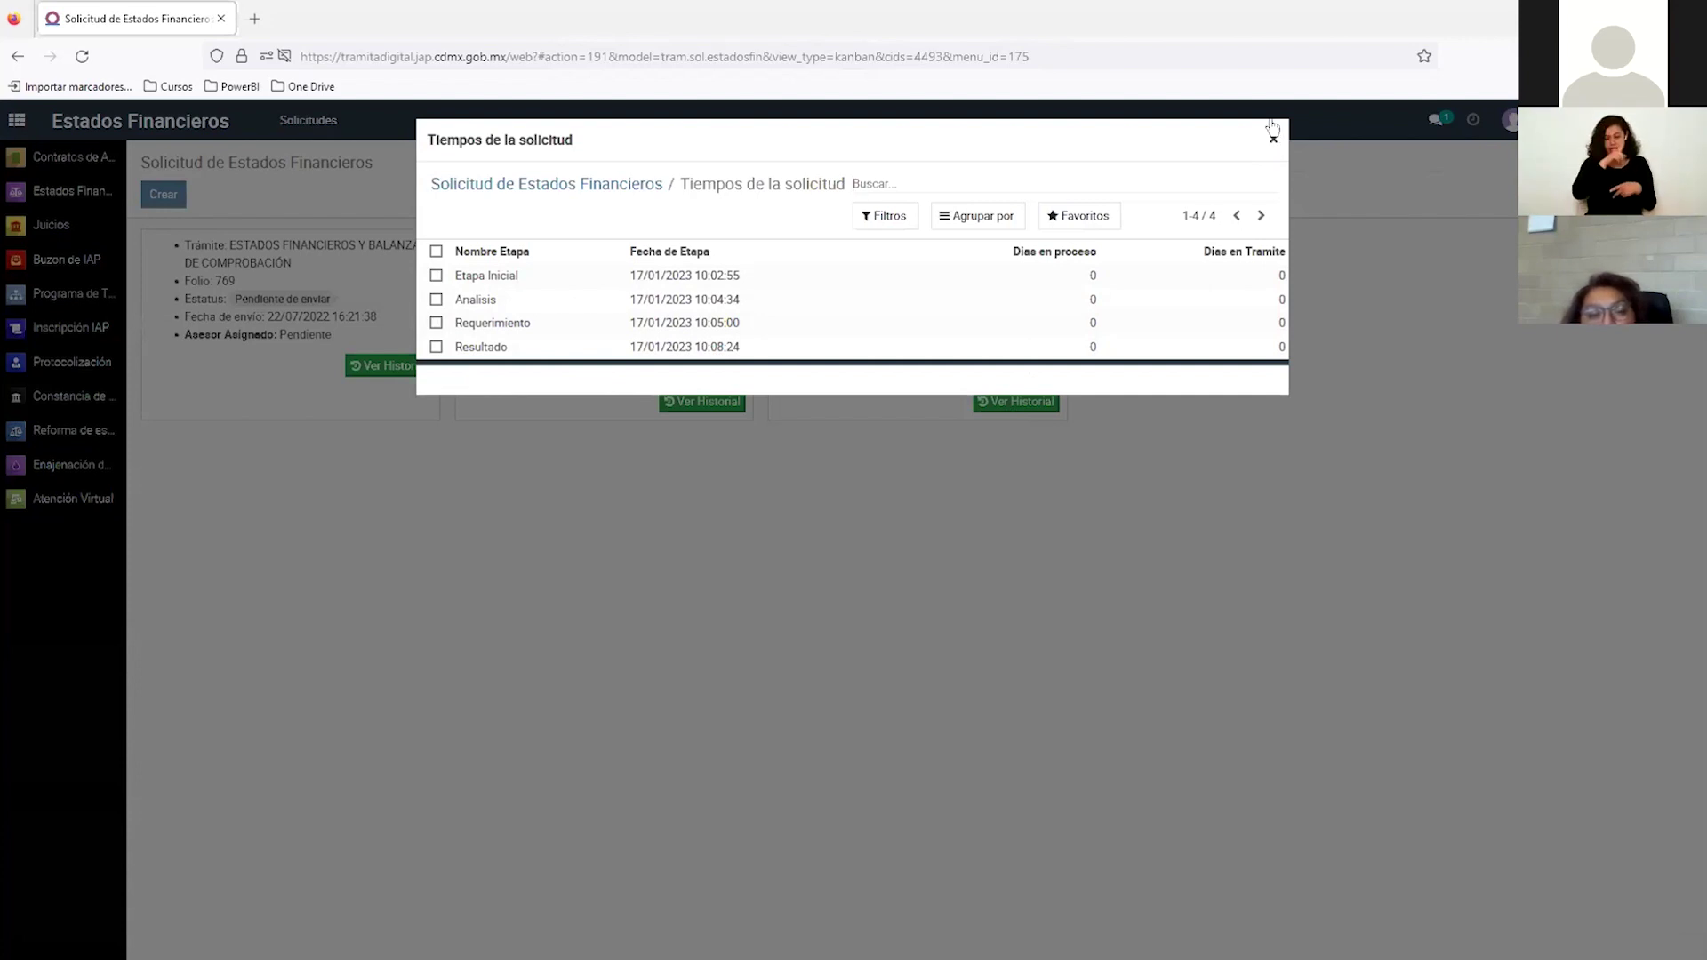
{"action": "left_click", "coordinate": [1273, 140]}
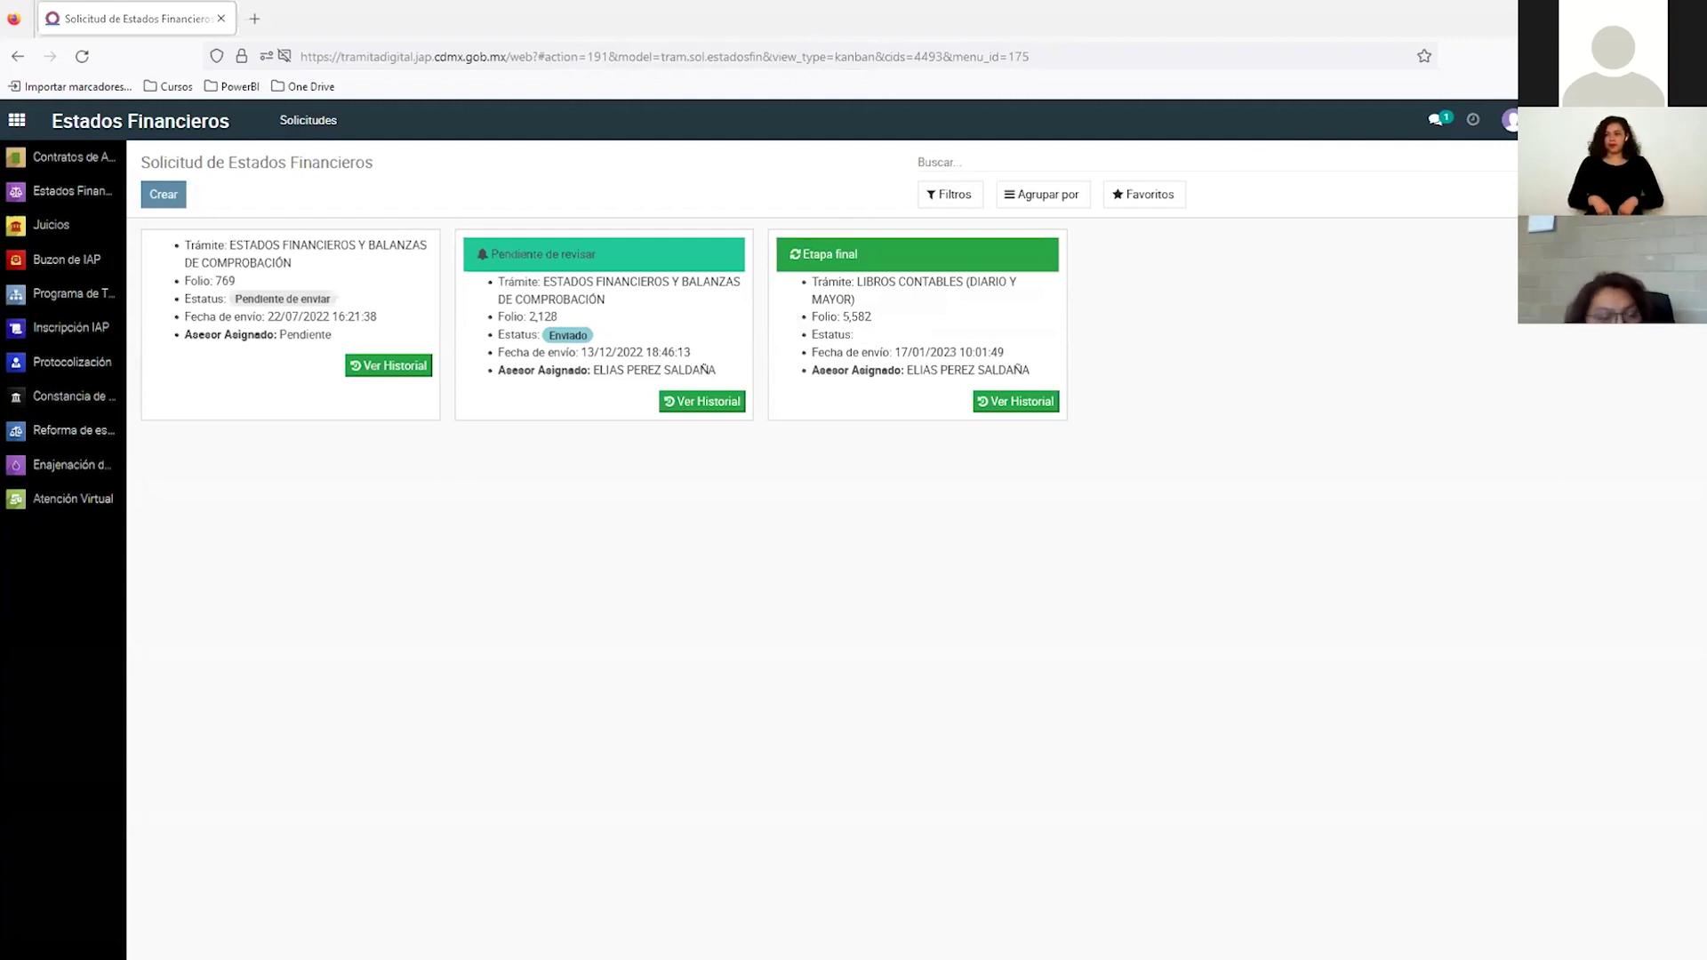
{"action": "key", "text": "alt+Tab"}
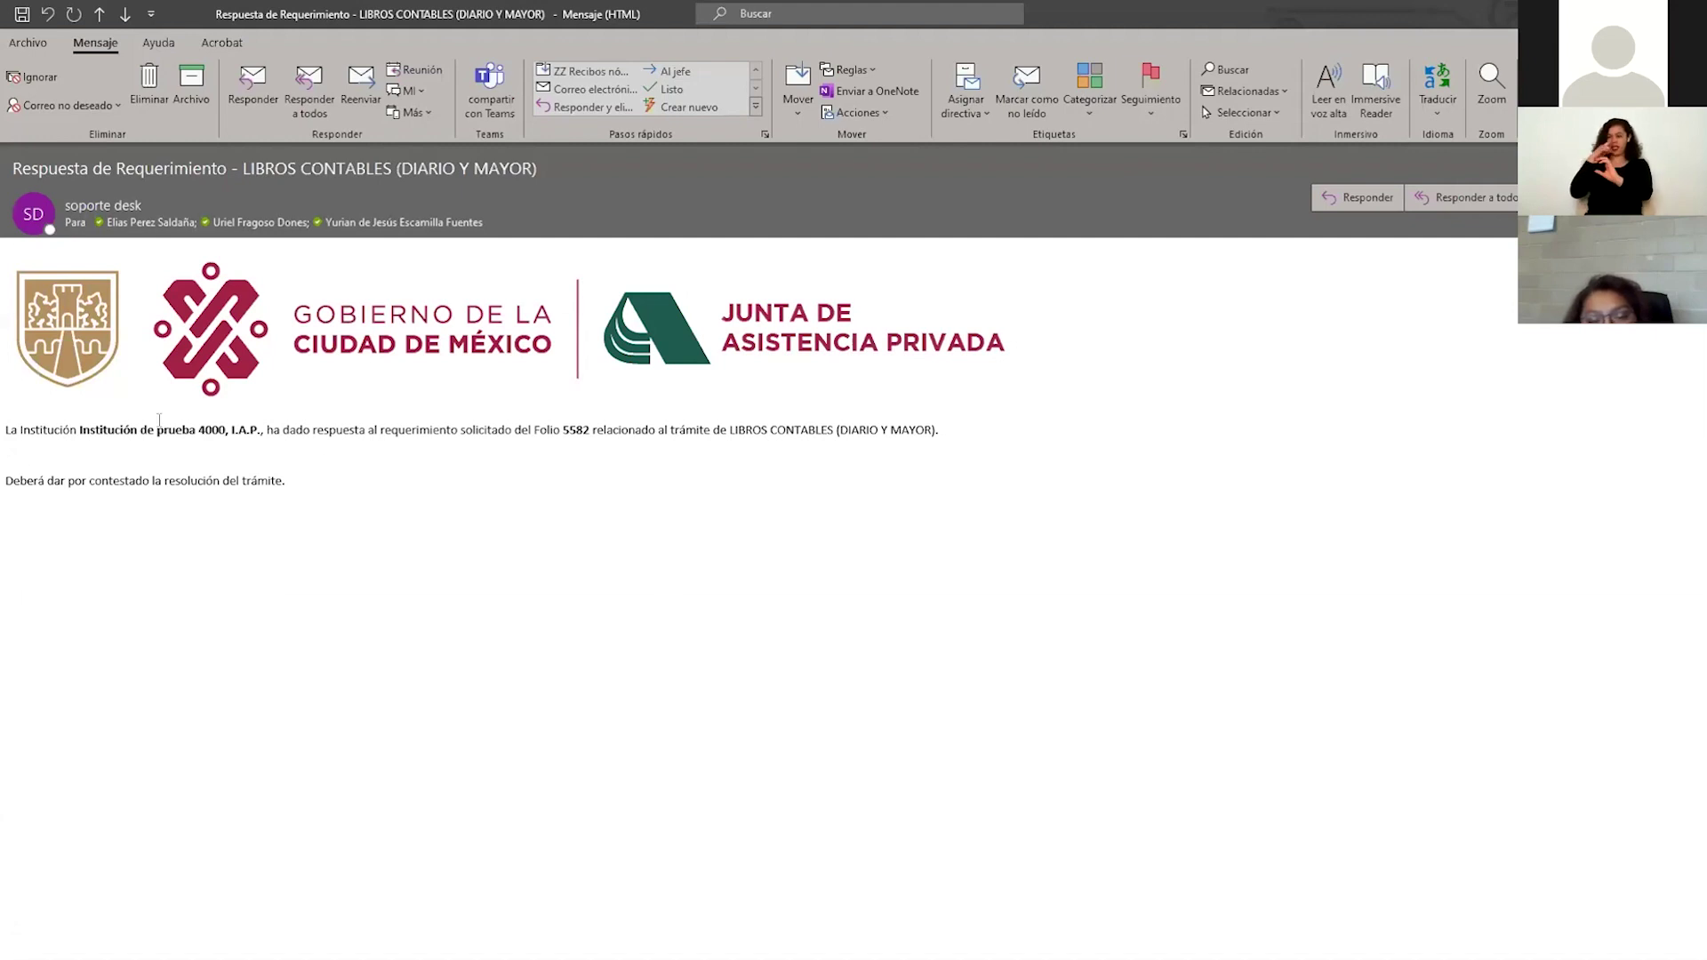
{"action": "left_click_drag", "start_coordinate": [7, 429], "coordinate": [233, 431]}
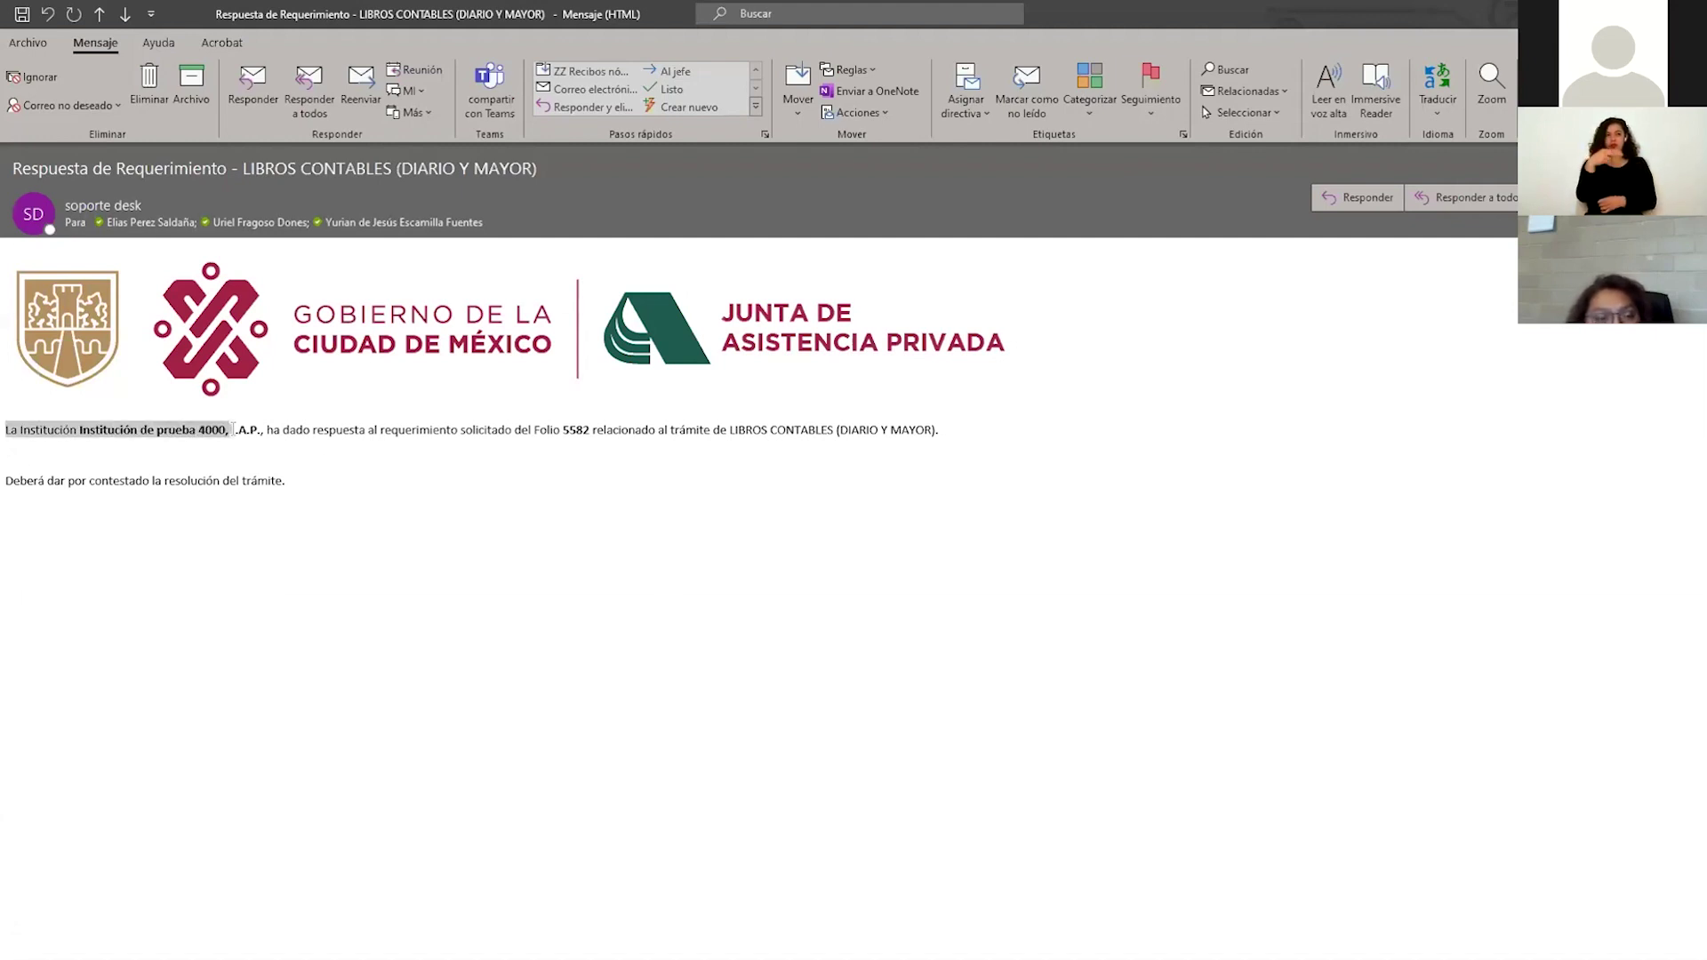
{"action": "left_click_drag", "start_coordinate": [233, 431], "coordinate": [748, 415]}
{"action": "left_click", "coordinate": [458, 430]}
{"action": "key", "text": "Escape"}
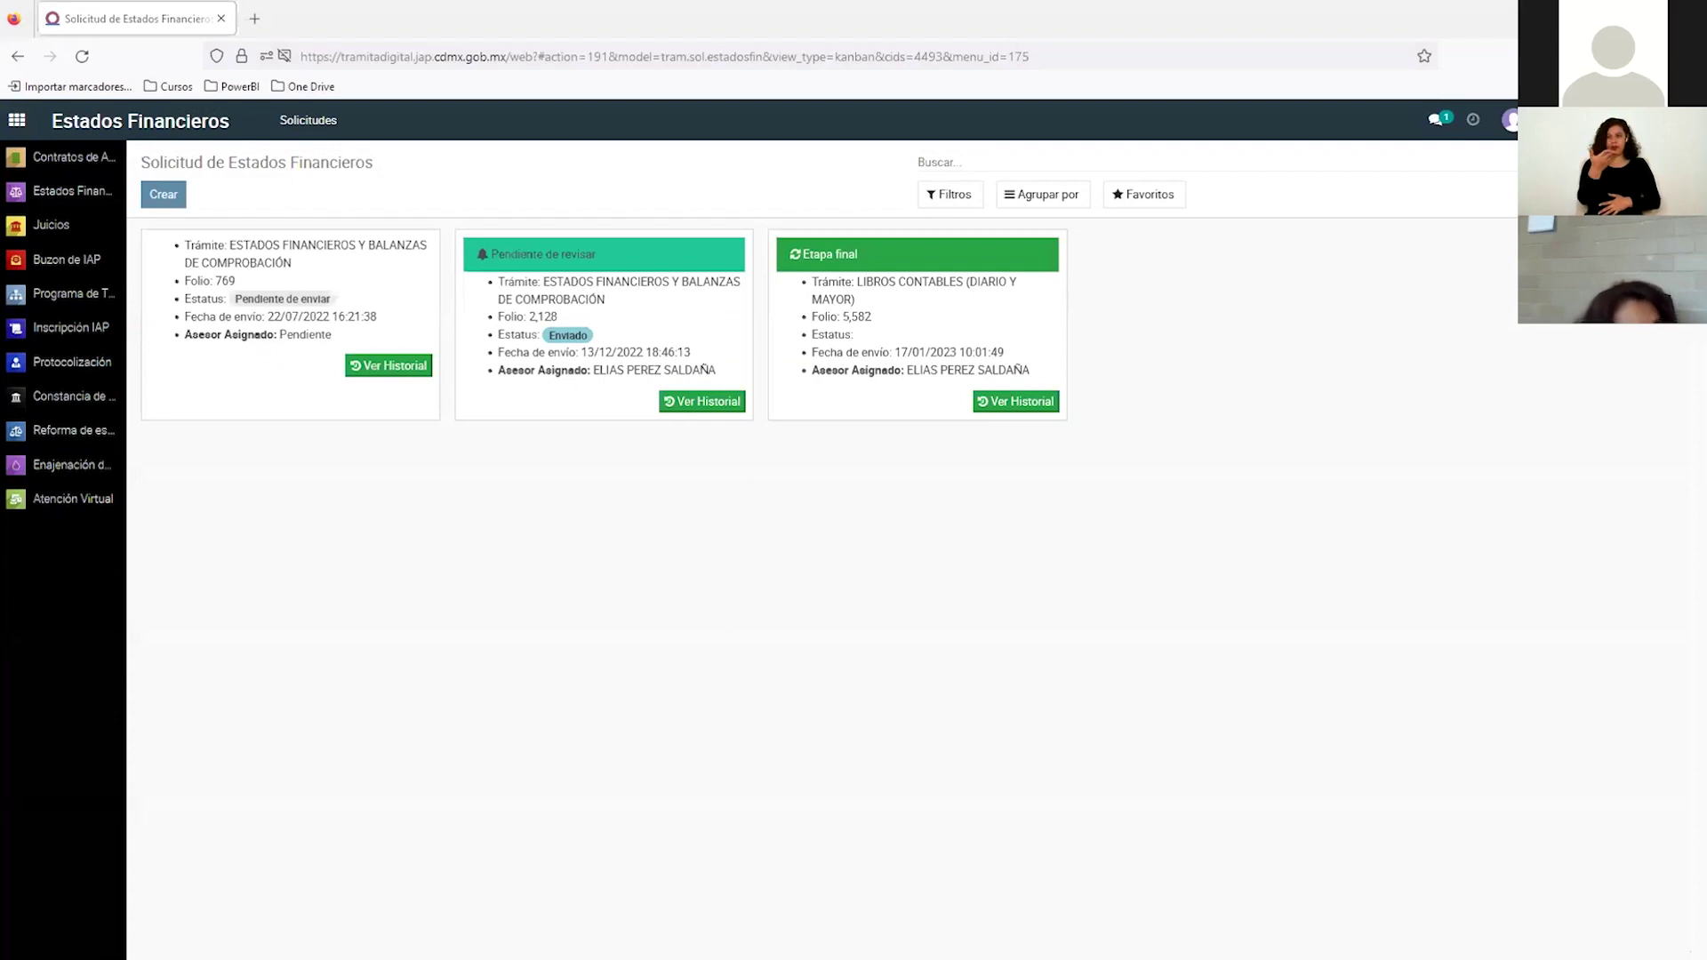
{"action": "key", "text": "alt+Tab"}
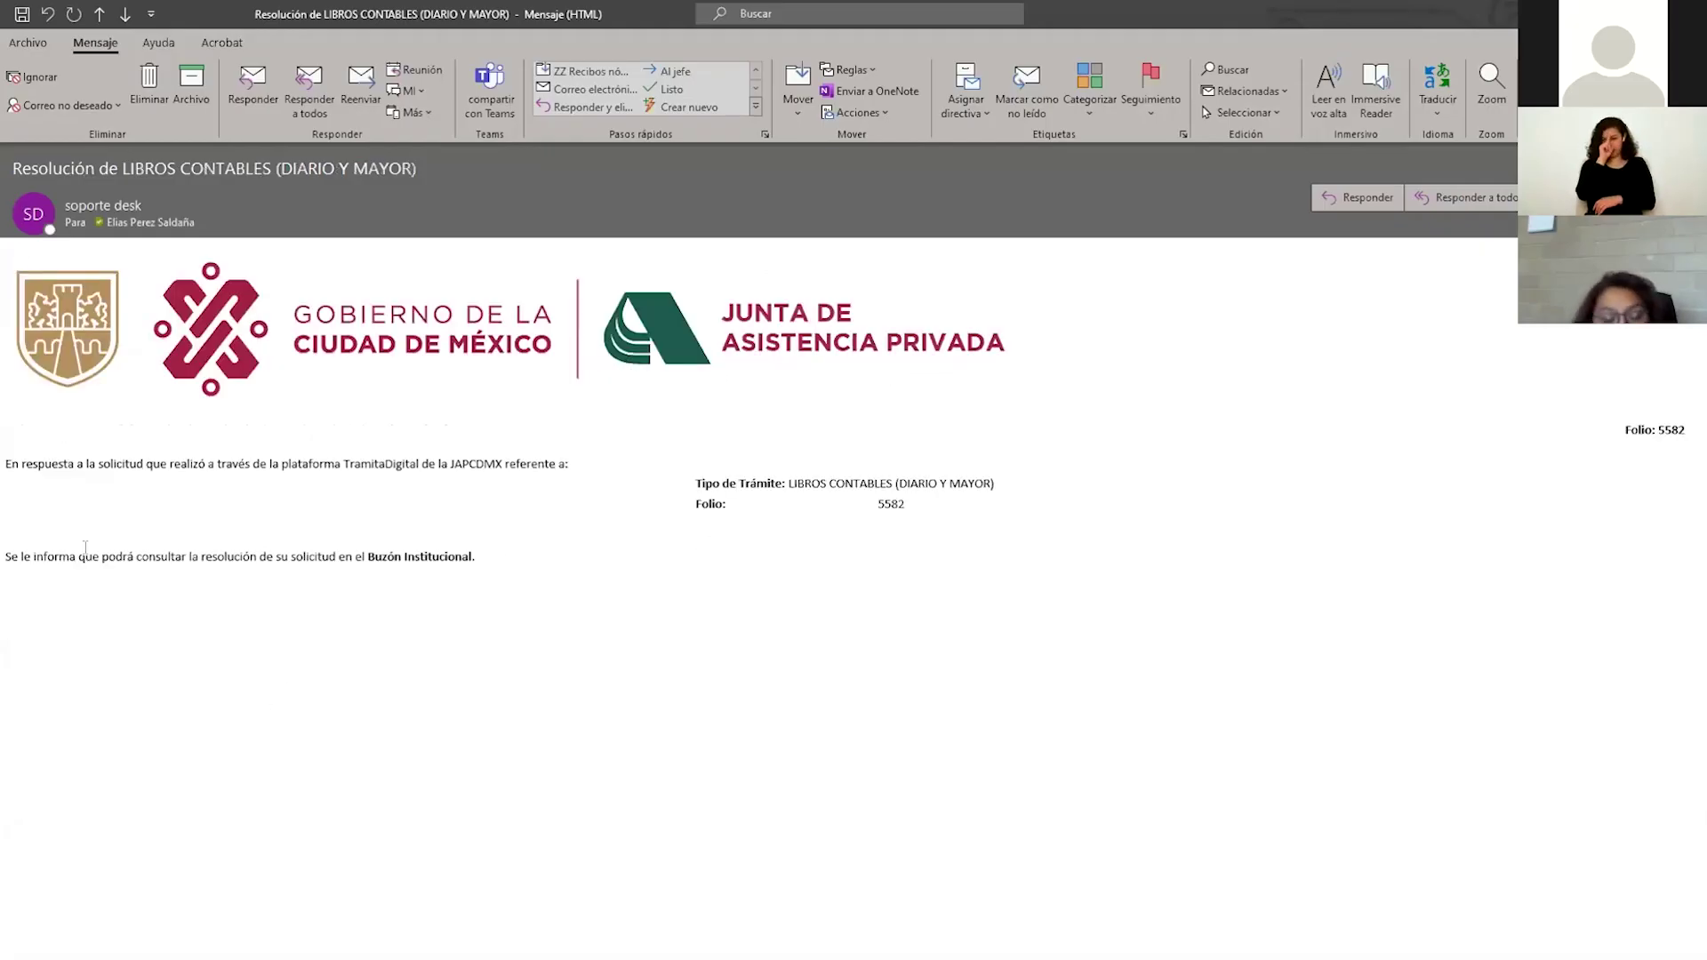
{"action": "left_click_drag", "start_coordinate": [17, 457], "coordinate": [559, 463]}
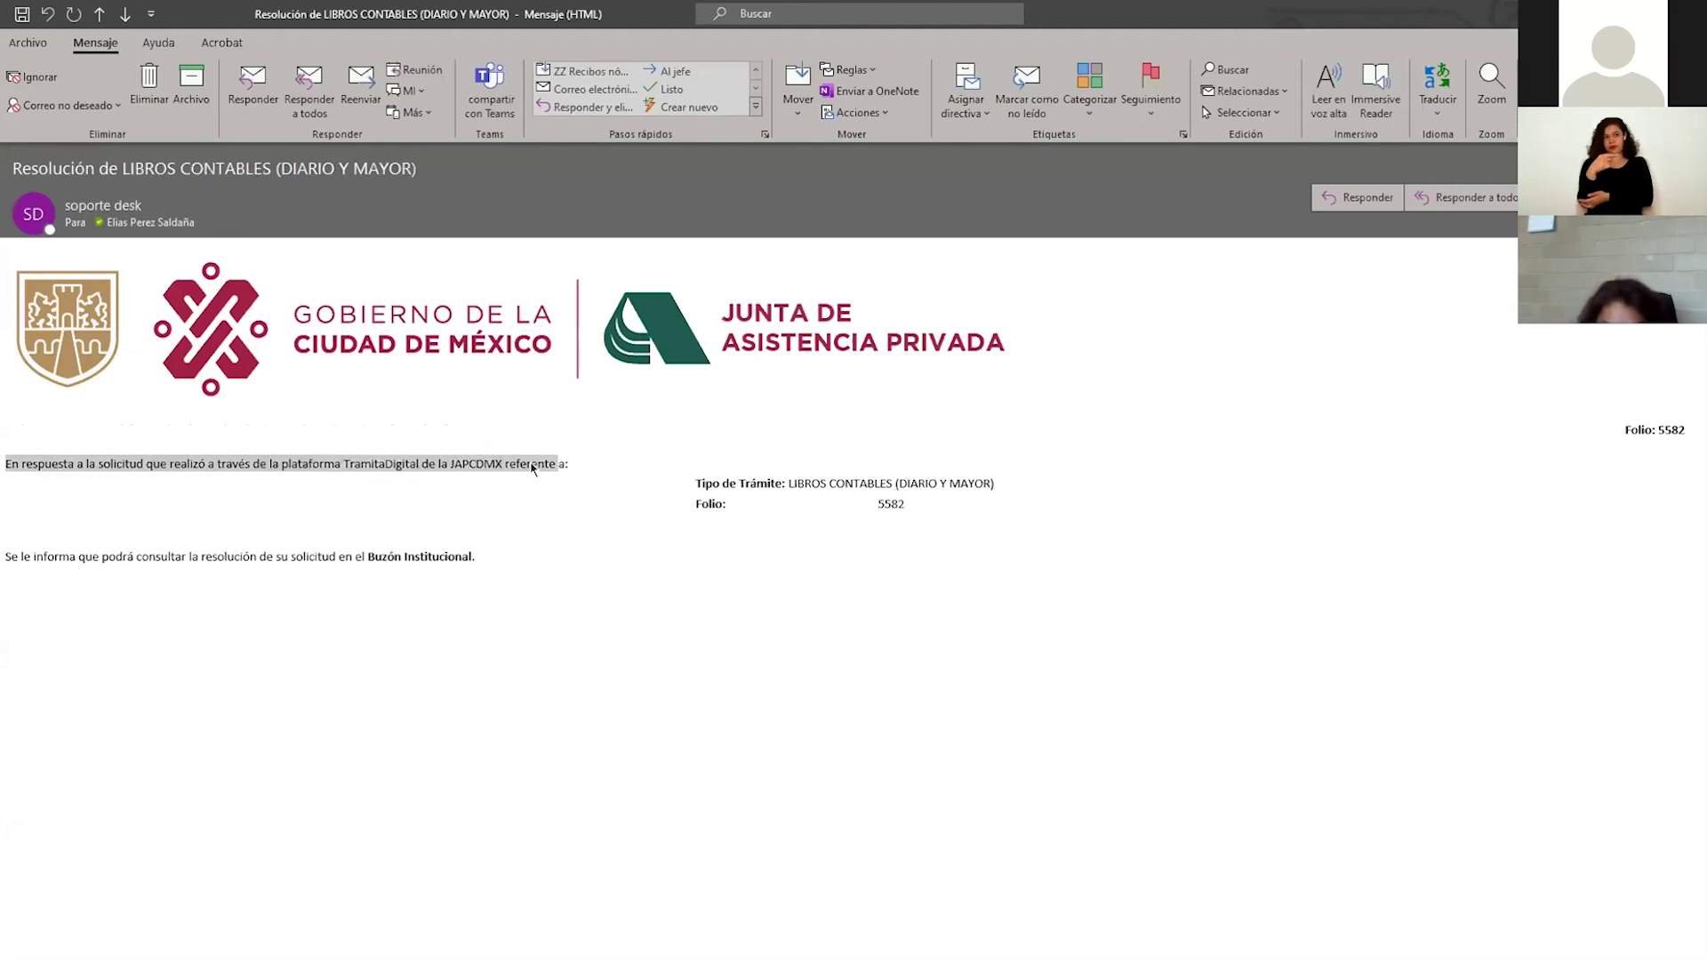
{"action": "triple_click", "coordinate": [1676, 424]}
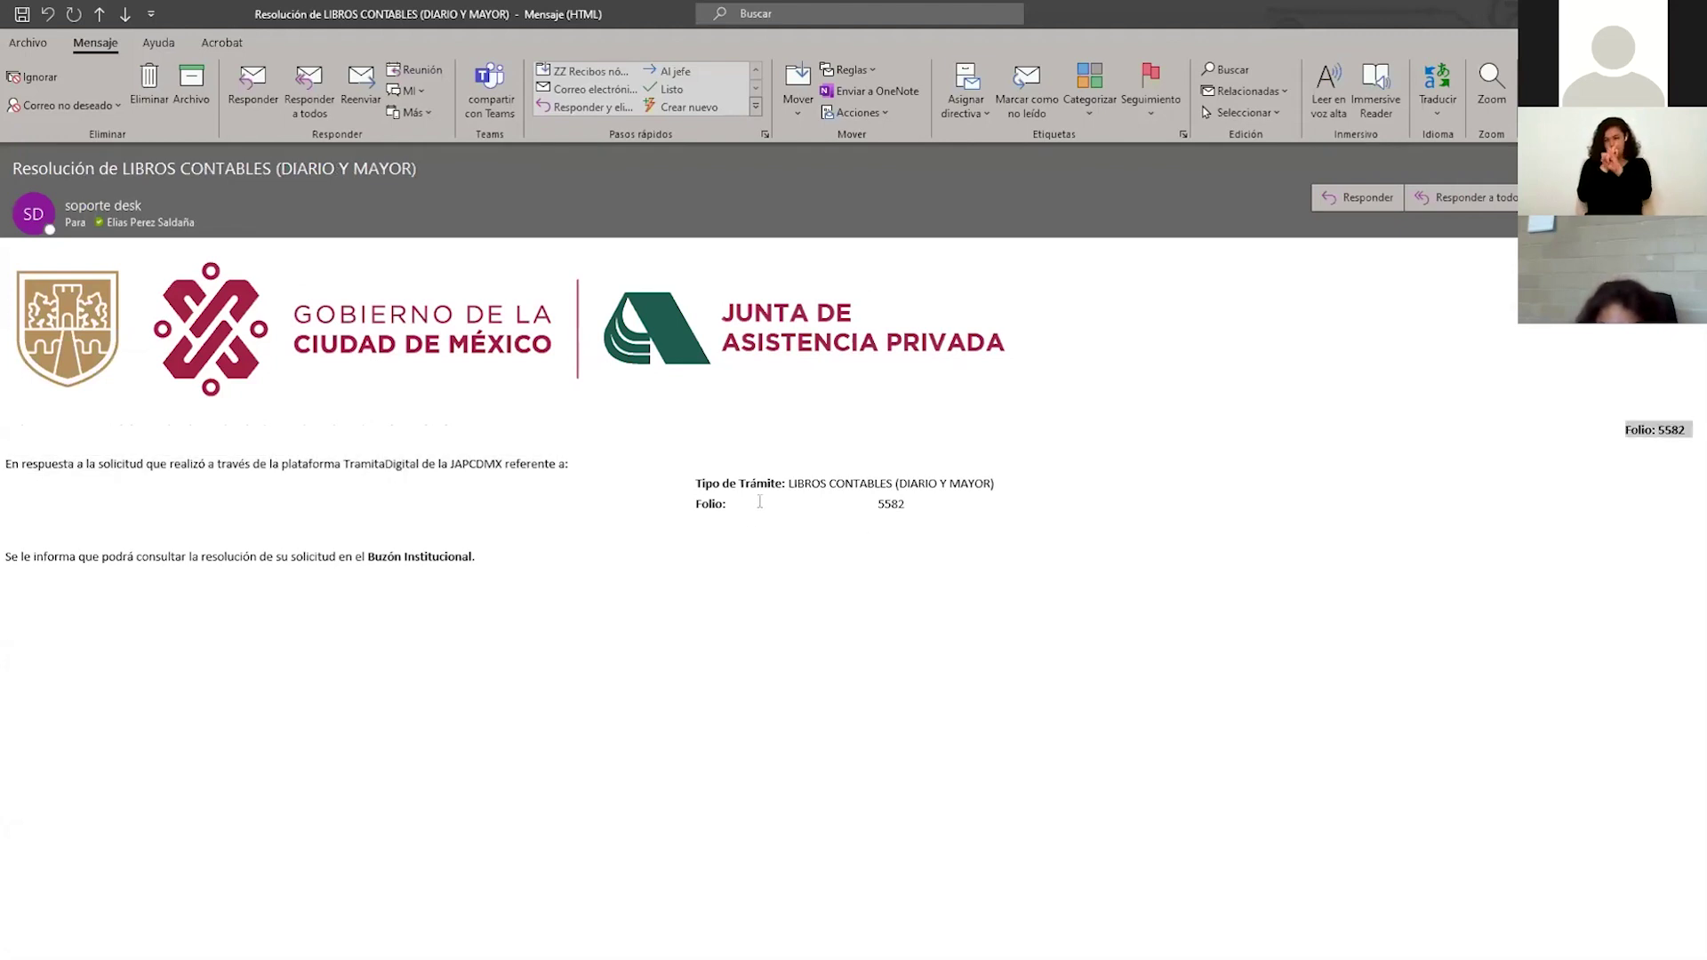
{"action": "triple_click", "coordinate": [827, 480]}
{"action": "mouse_move", "coordinate": [836, 480]}
{"action": "left_mouse_down"}
{"action": "mouse_move", "coordinate": [1009, 483]}
{"action": "mouse_move", "coordinate": [774, 483]}
{"action": "left_mouse_up"}
{"action": "left_click_drag", "start_coordinate": [487, 561], "coordinate": [7, 562]}
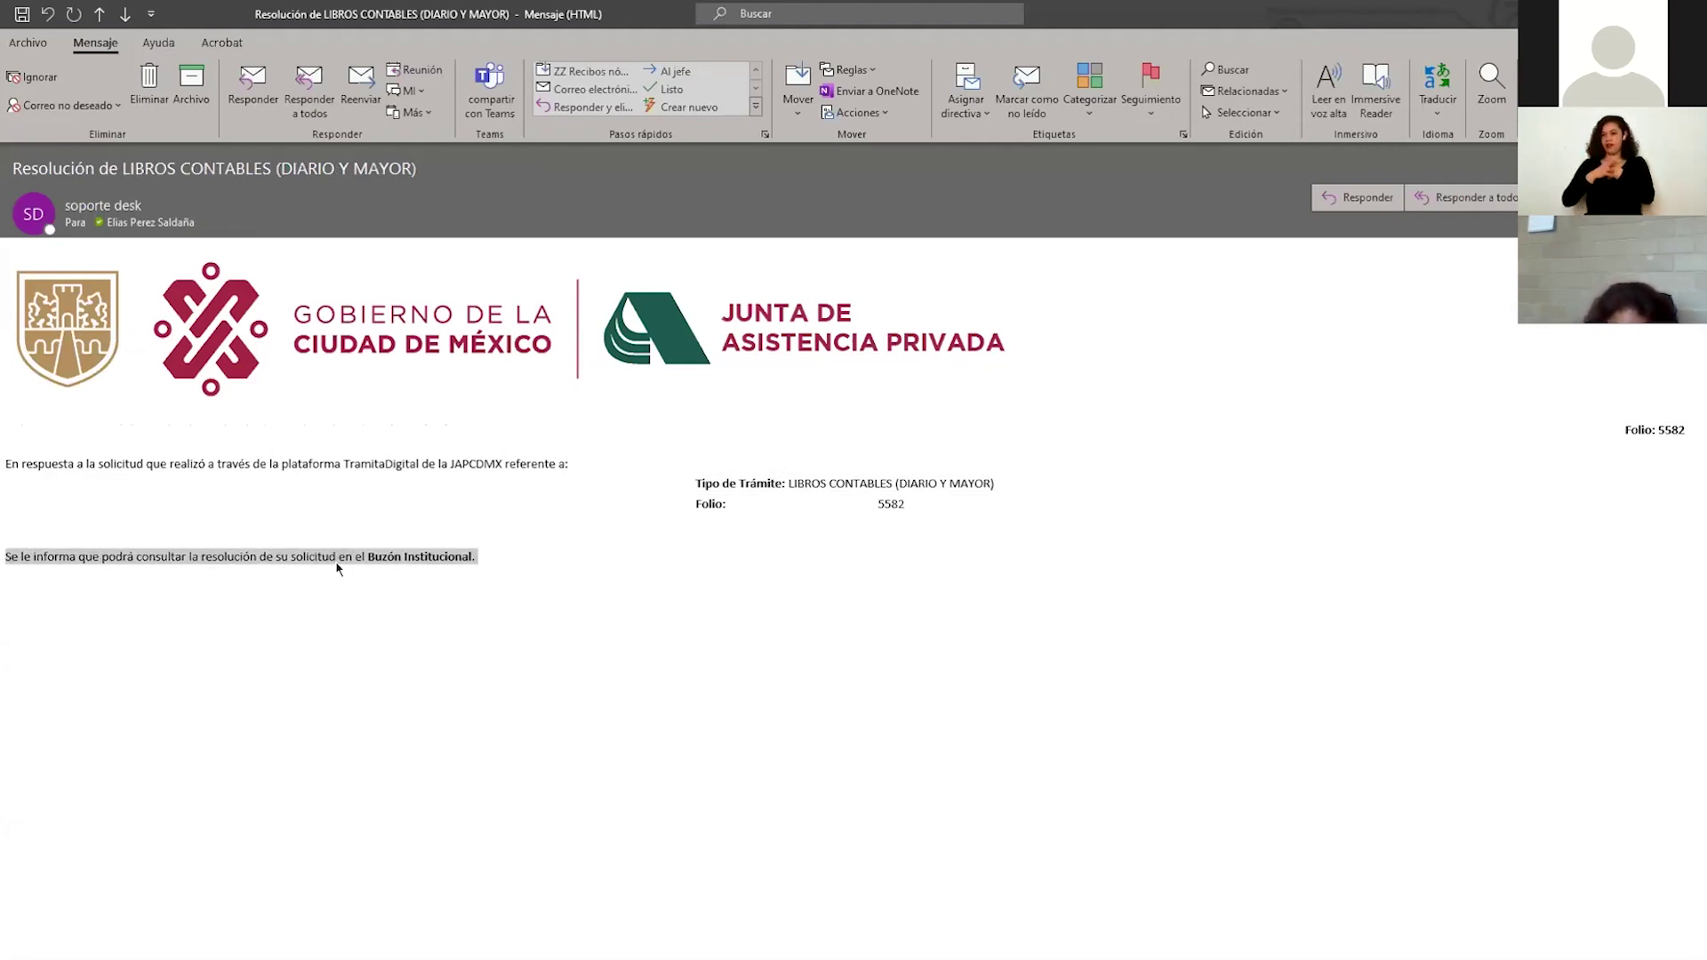
{"action": "left_click", "coordinate": [487, 558]}
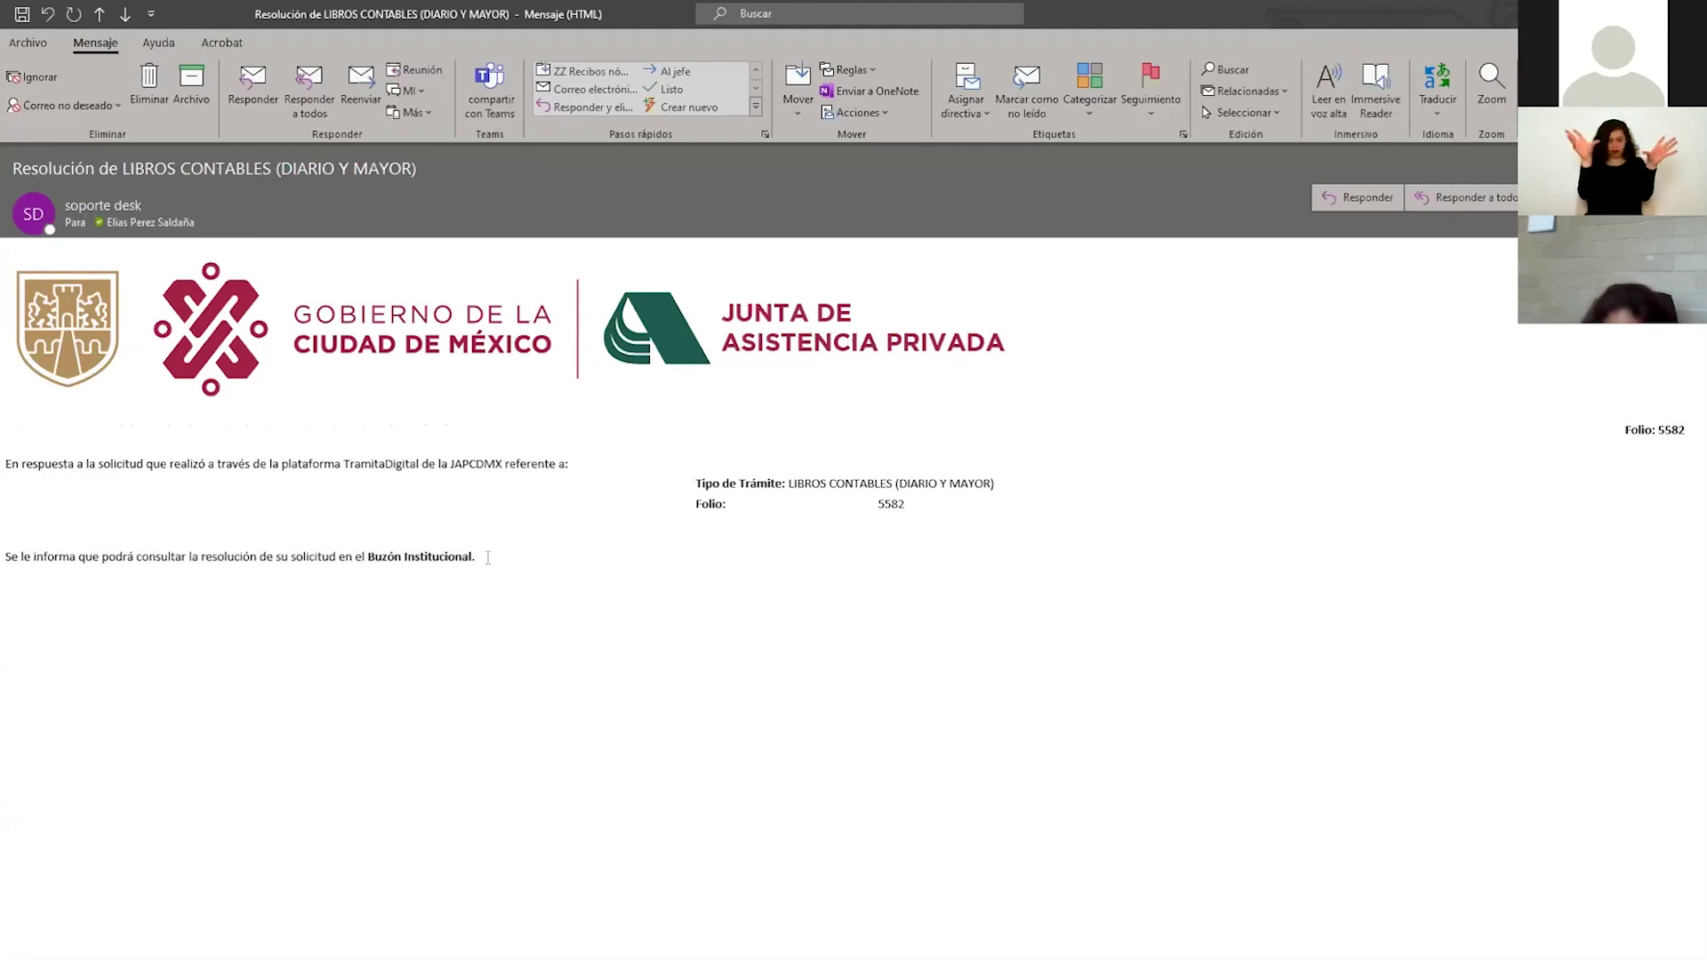
{"action": "key", "text": "alt+Tab"}
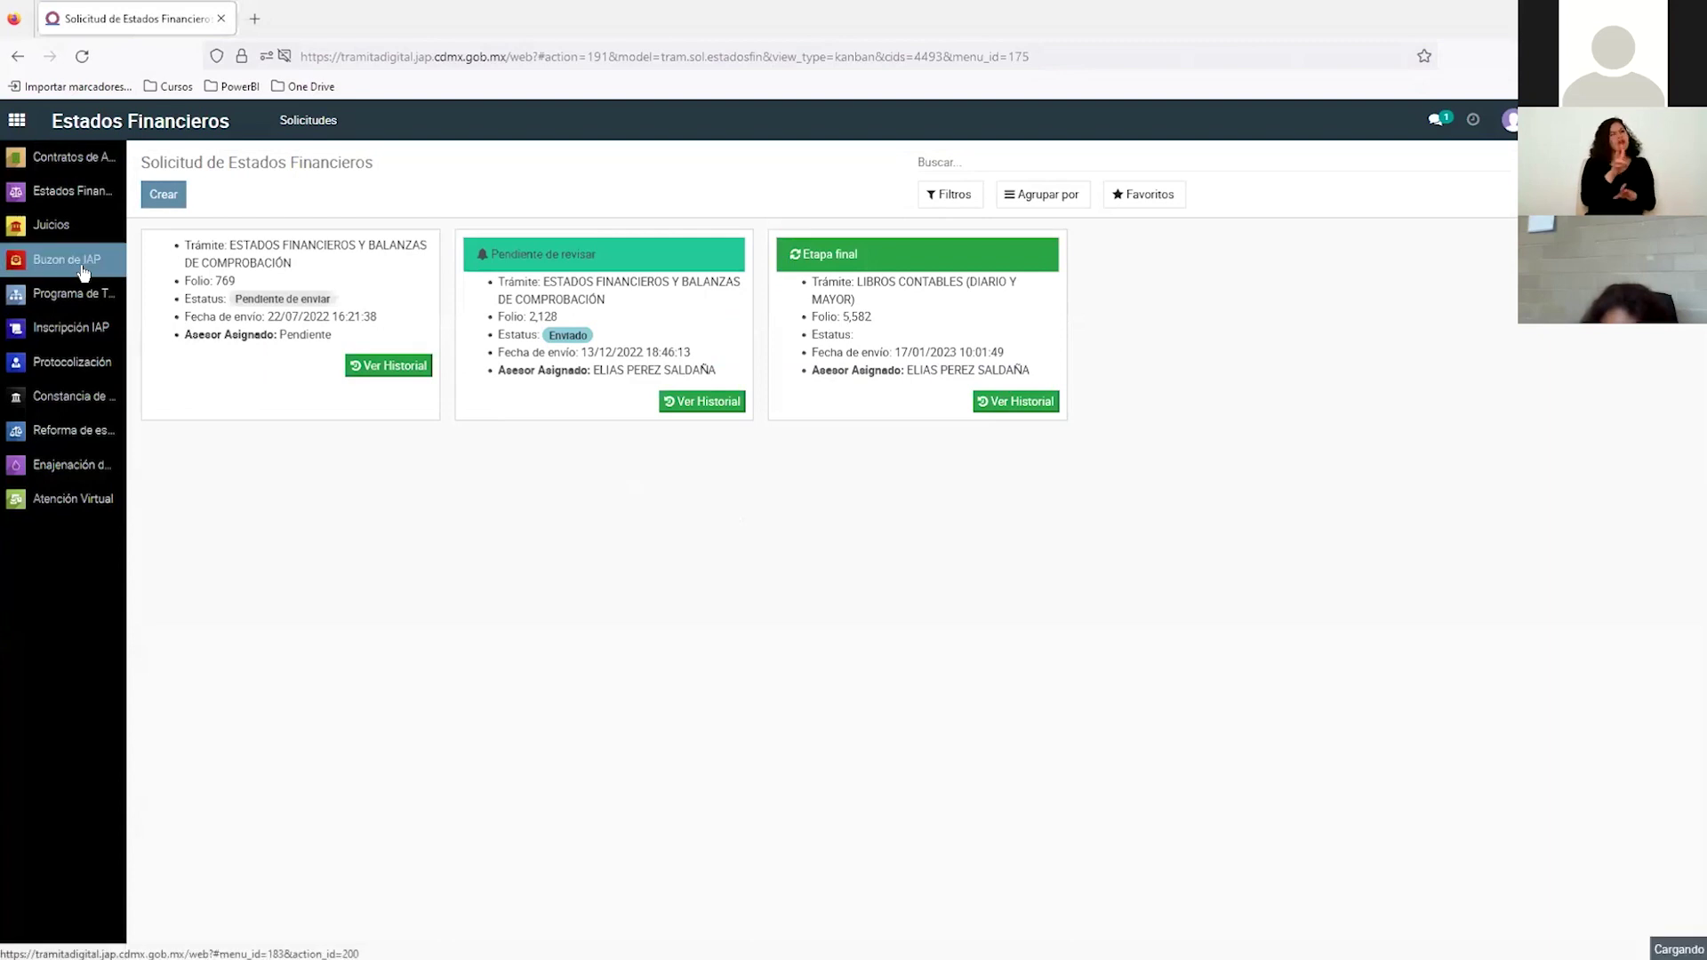
Reload Buzon de IAP, read folio 5,582's AUTORIZADO result notice, then return to Estados Financieros
{"action": "left_click", "coordinate": [85, 271]}
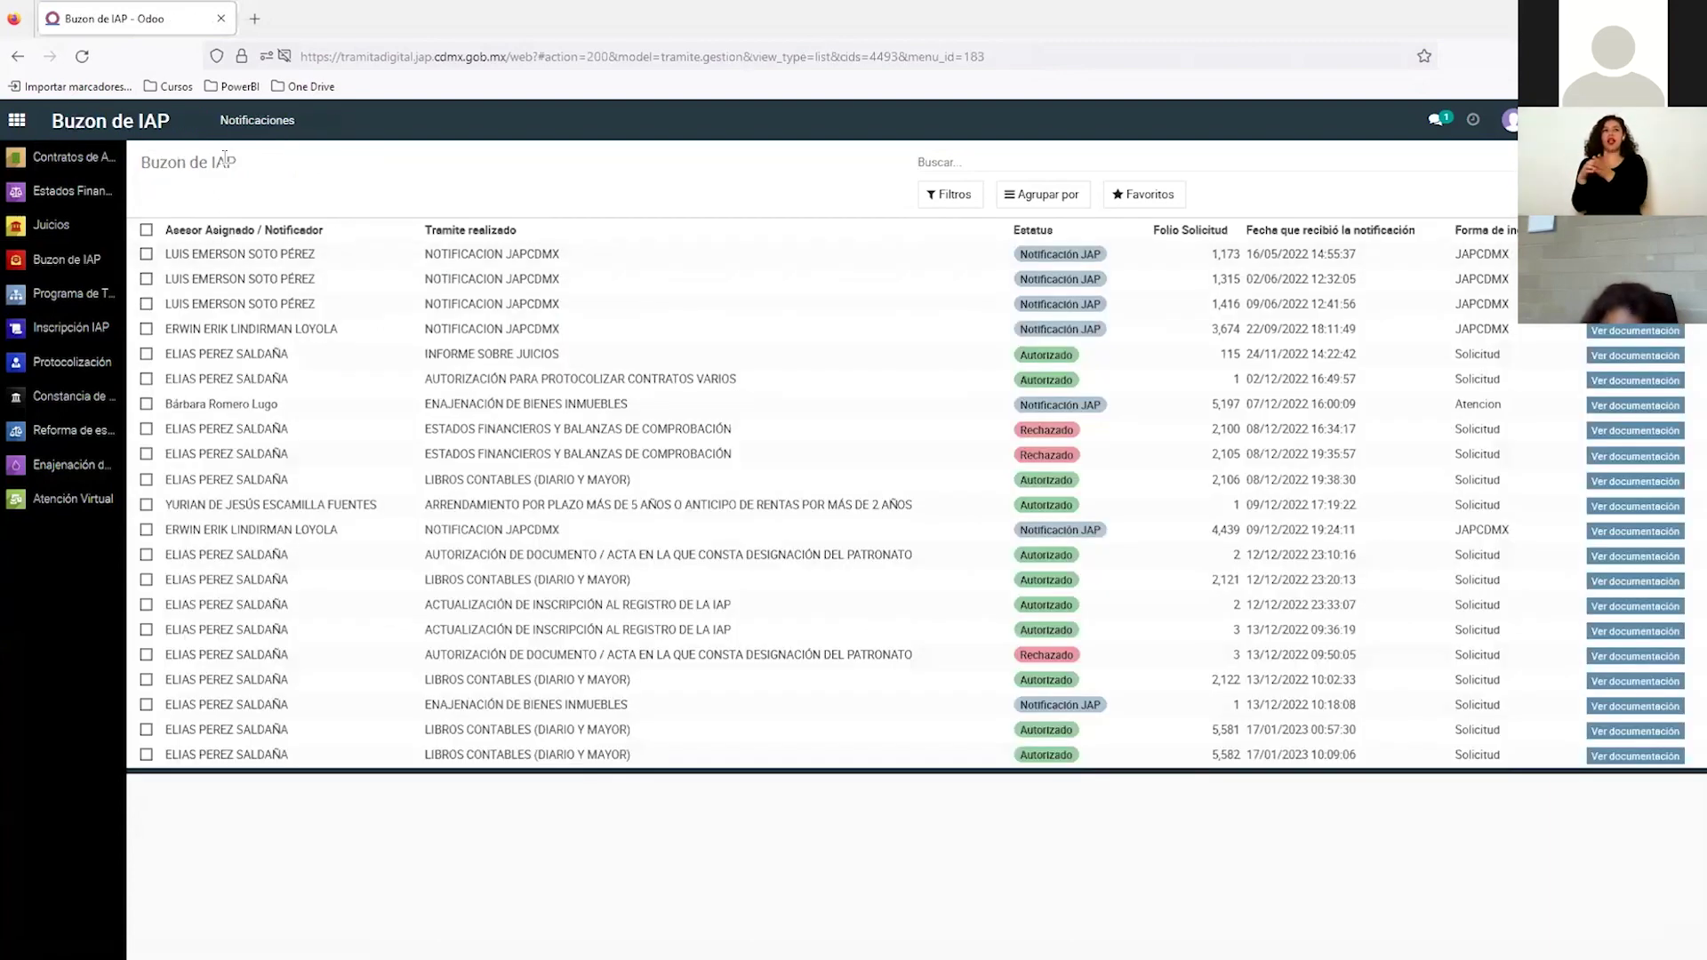
{"action": "left_click", "coordinate": [80, 59]}
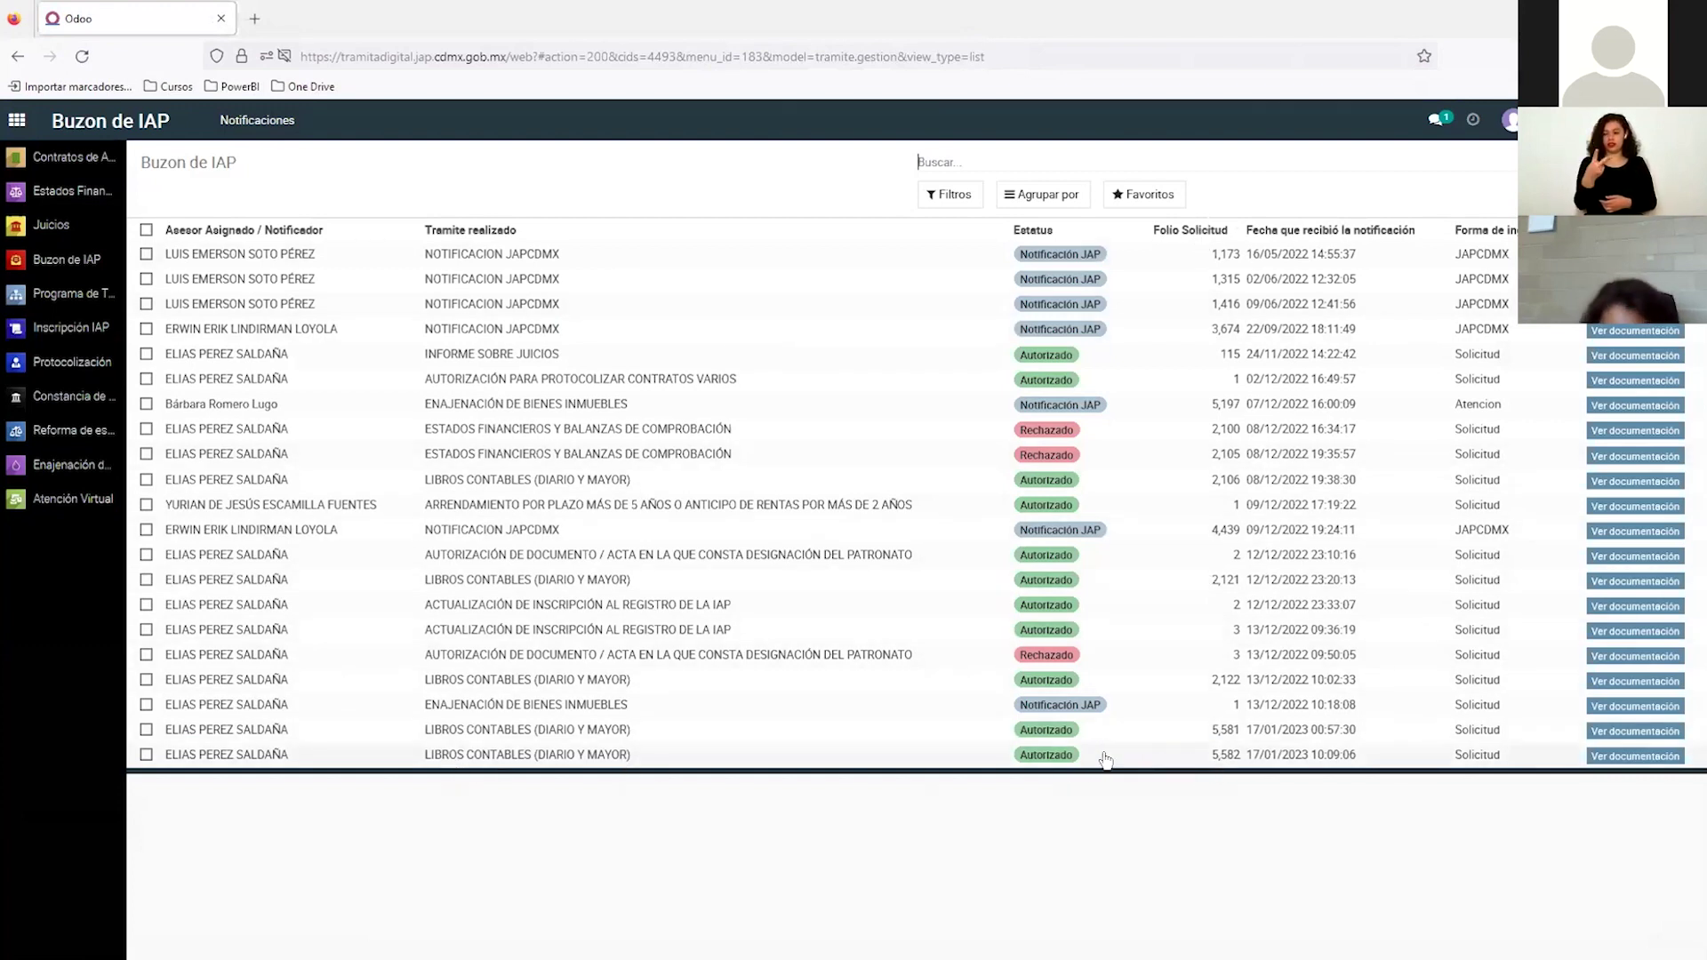
{"action": "left_click", "coordinate": [1605, 757]}
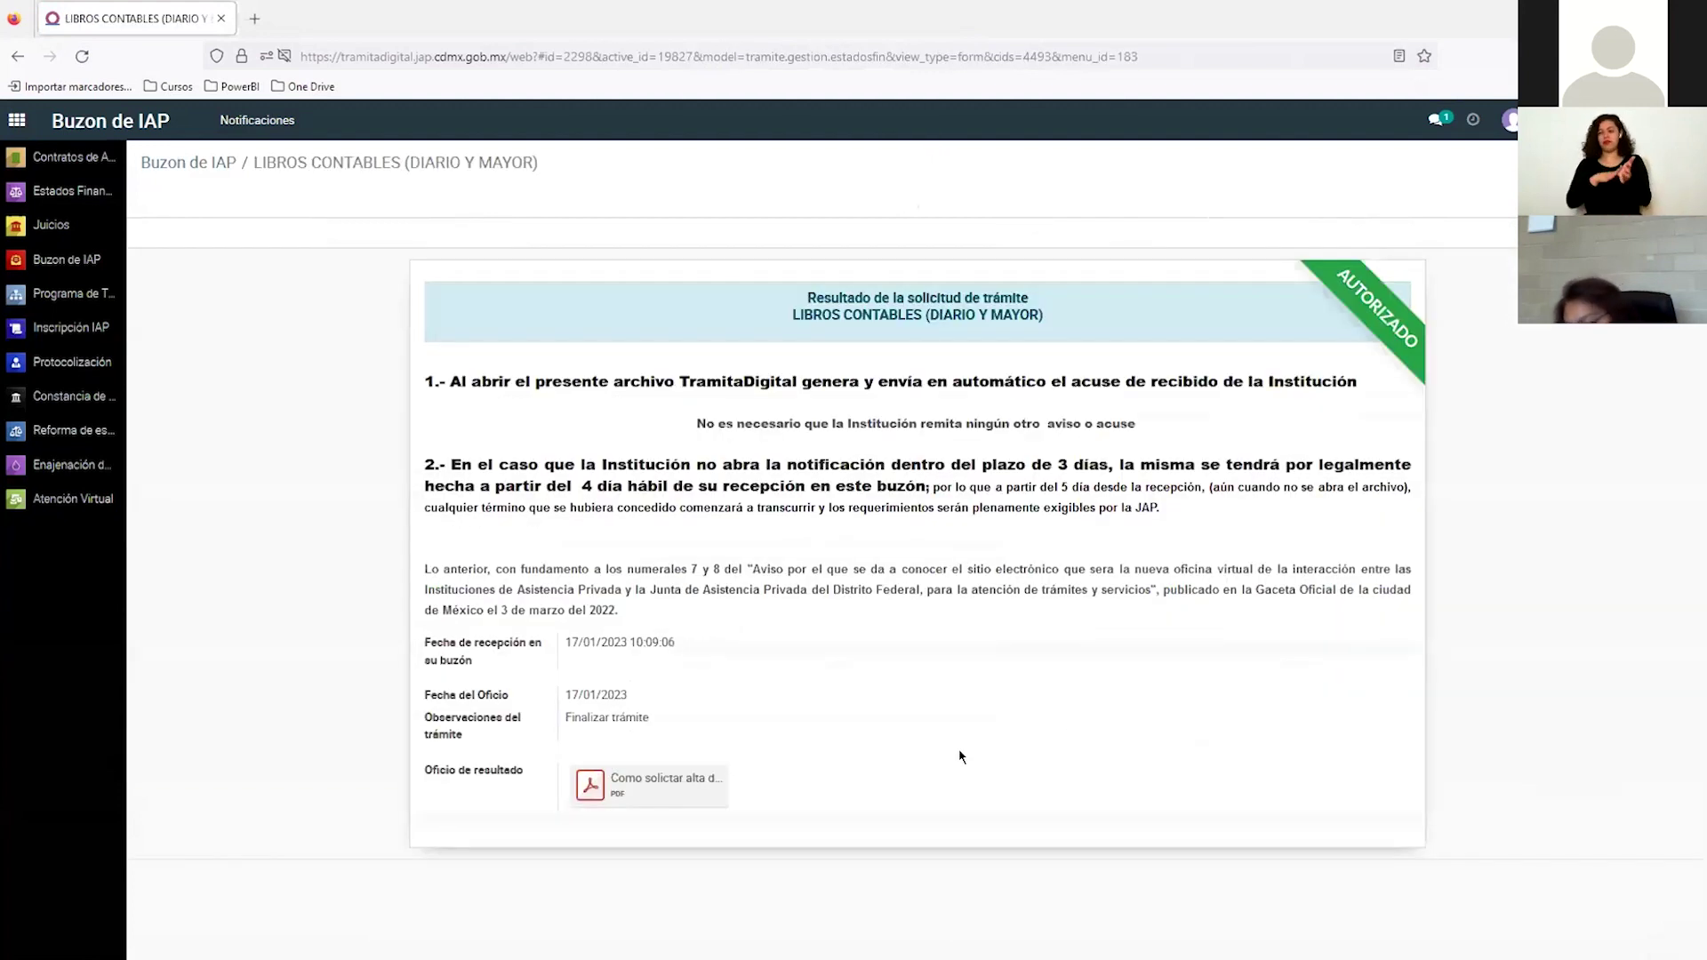
{"action": "left_click_drag", "start_coordinate": [466, 357], "coordinate": [691, 752]}
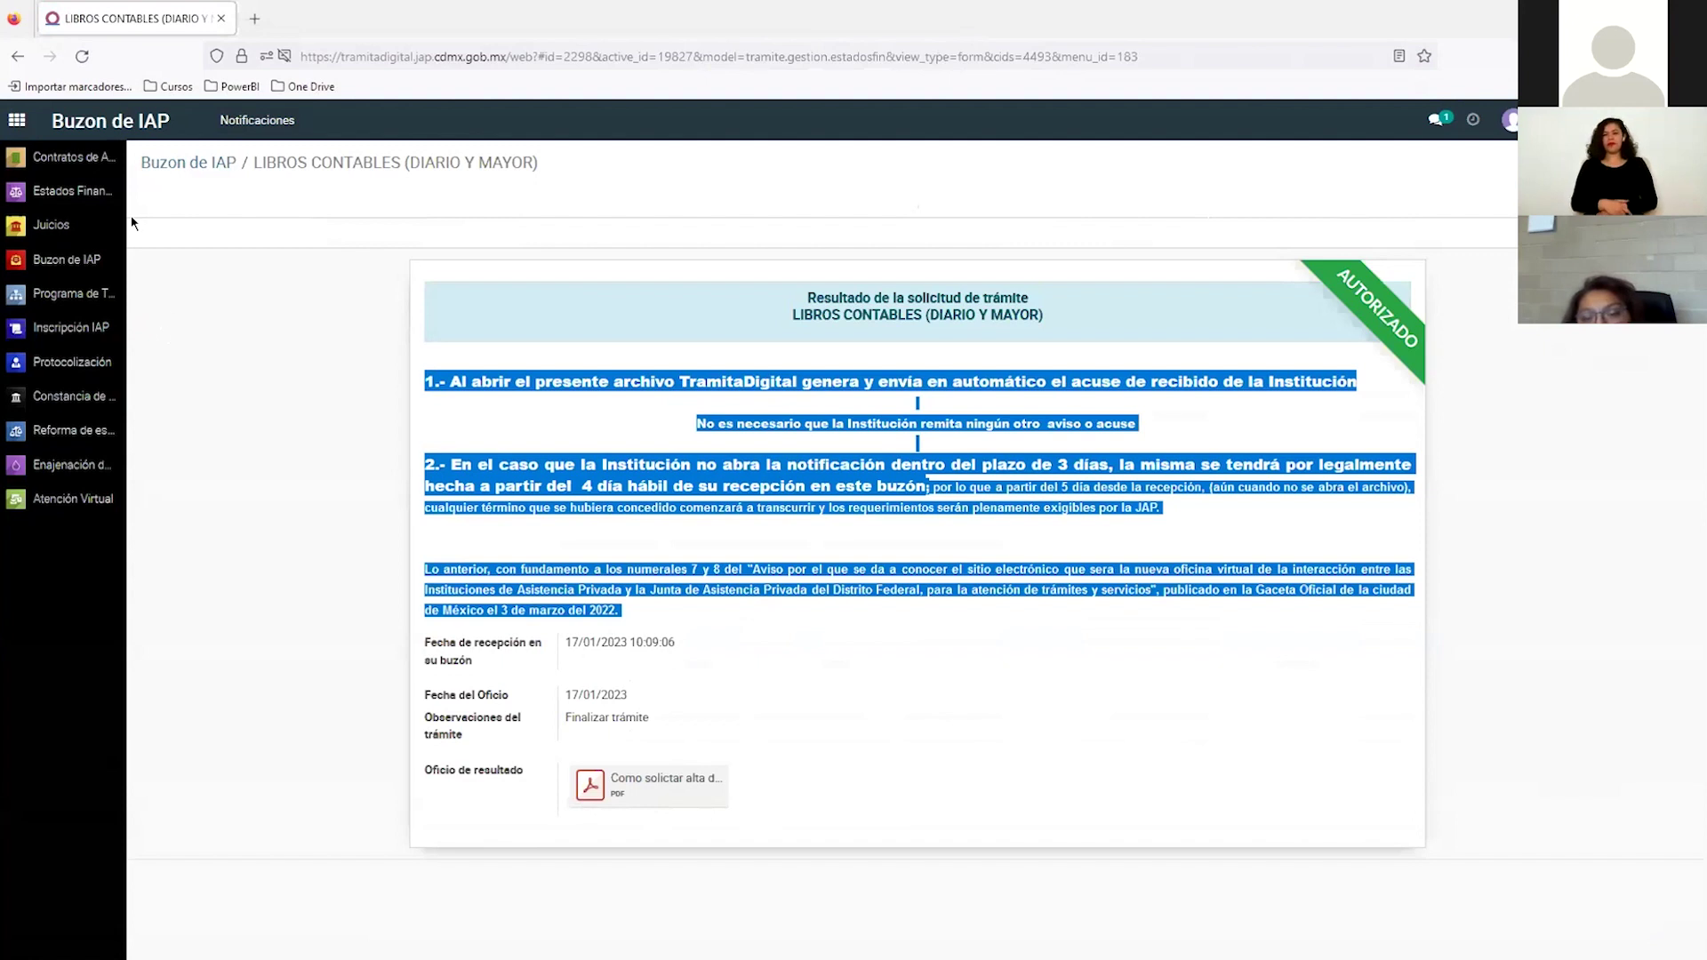
{"action": "left_click", "coordinate": [57, 195]}
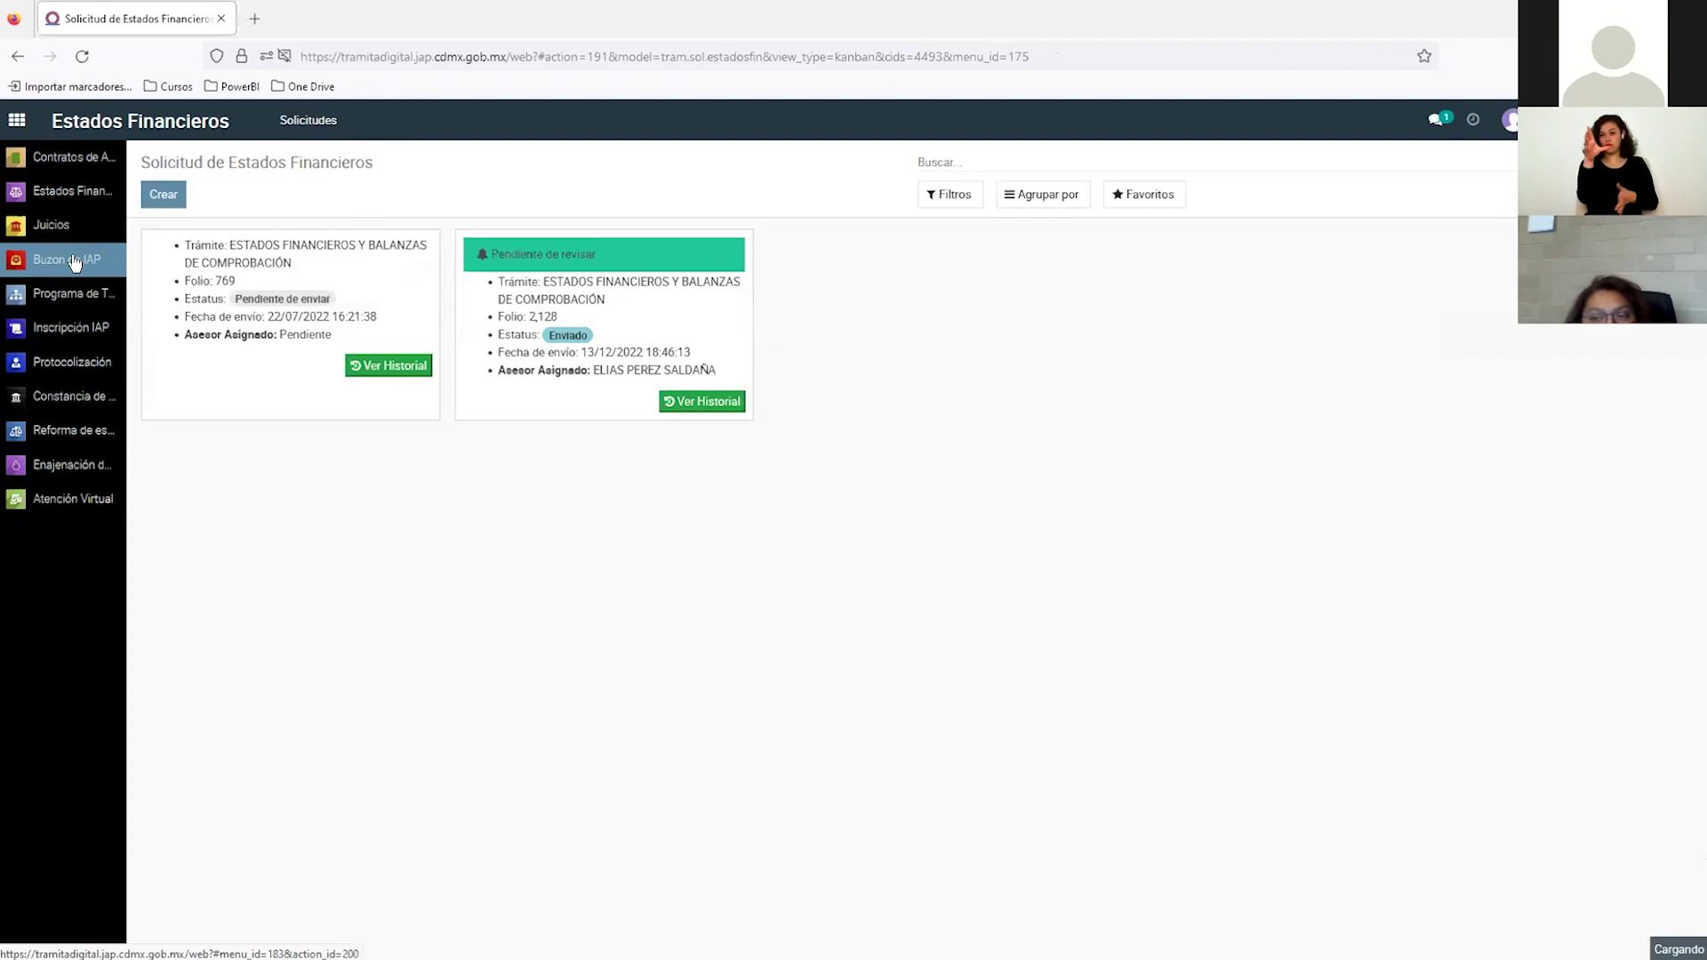
Go via Buzon de IAP to the apps grid and launch Enajenación de bienes
{"action": "left_click", "coordinate": [75, 262]}
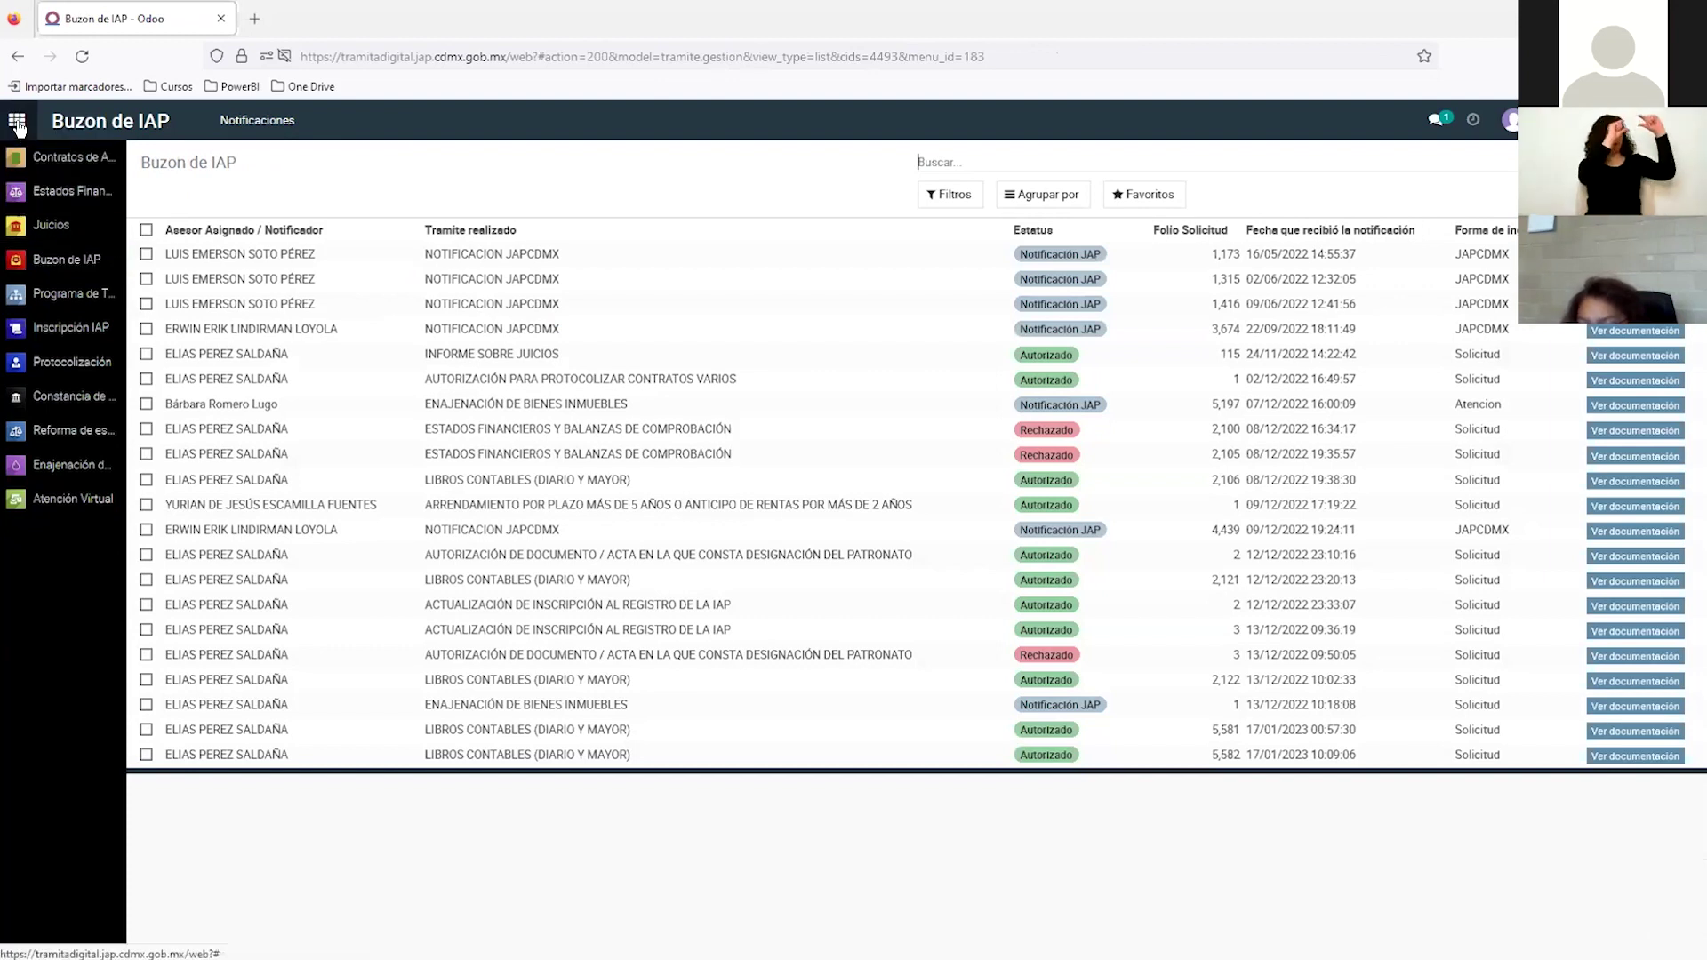
{"action": "left_click", "coordinate": [18, 125]}
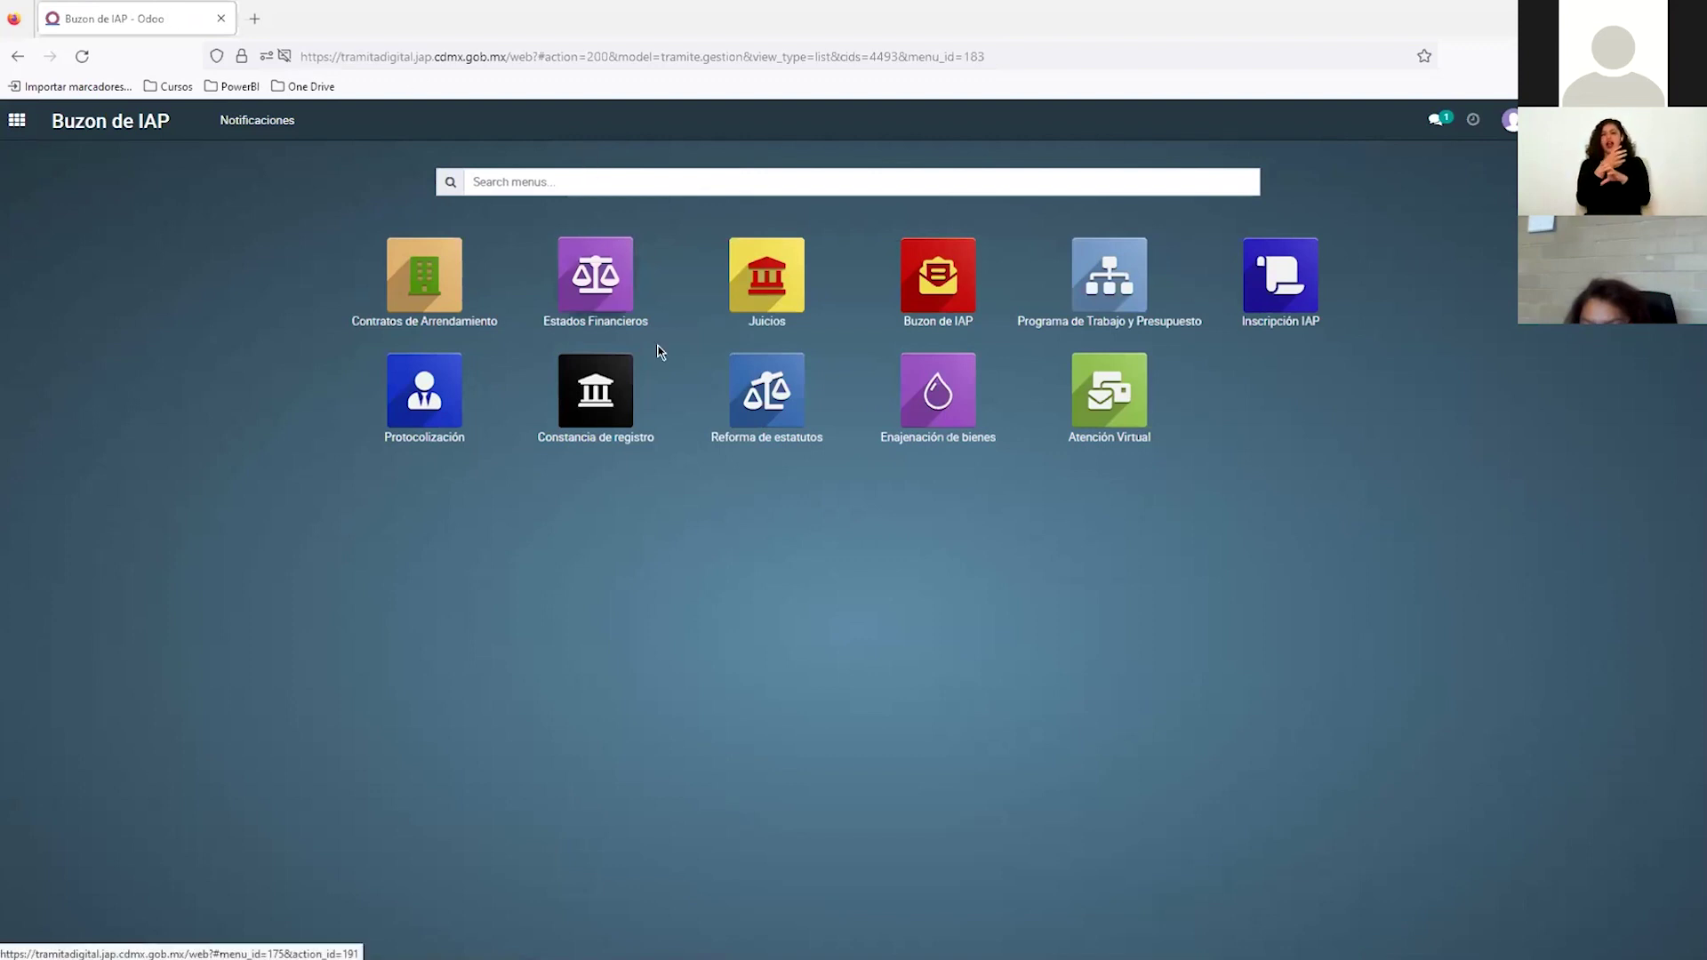
{"action": "left_click", "coordinate": [941, 401]}
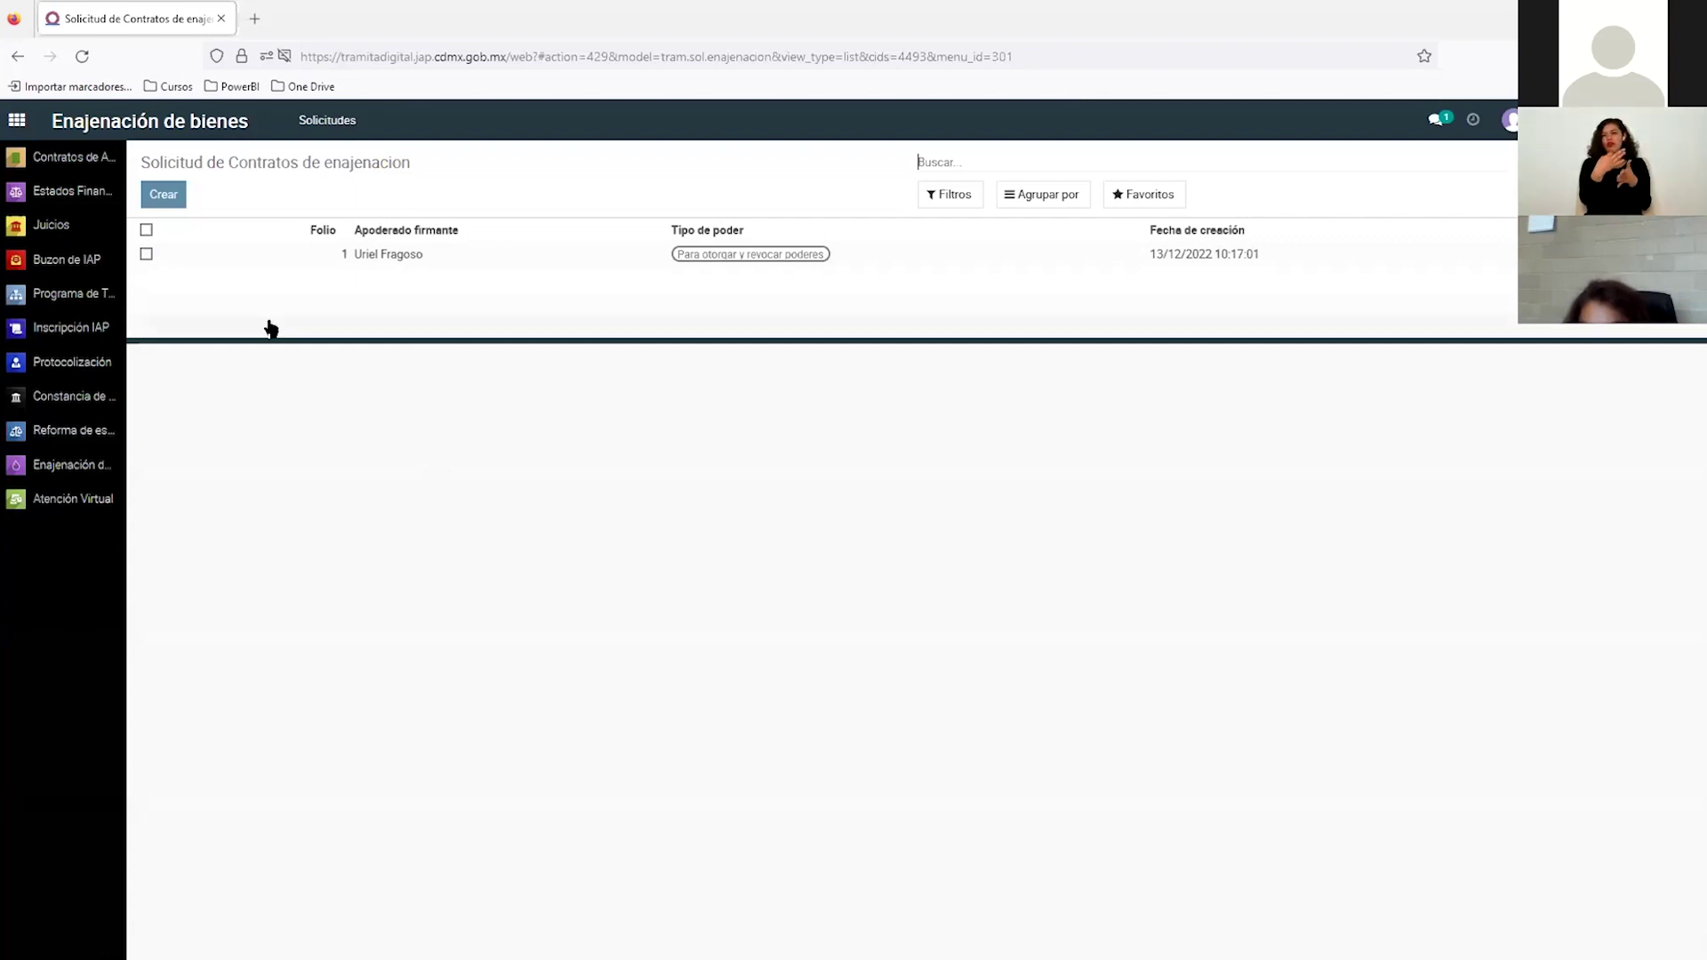
Create a new enajenación request and scroll through the blank form
{"action": "left_click", "coordinate": [156, 202]}
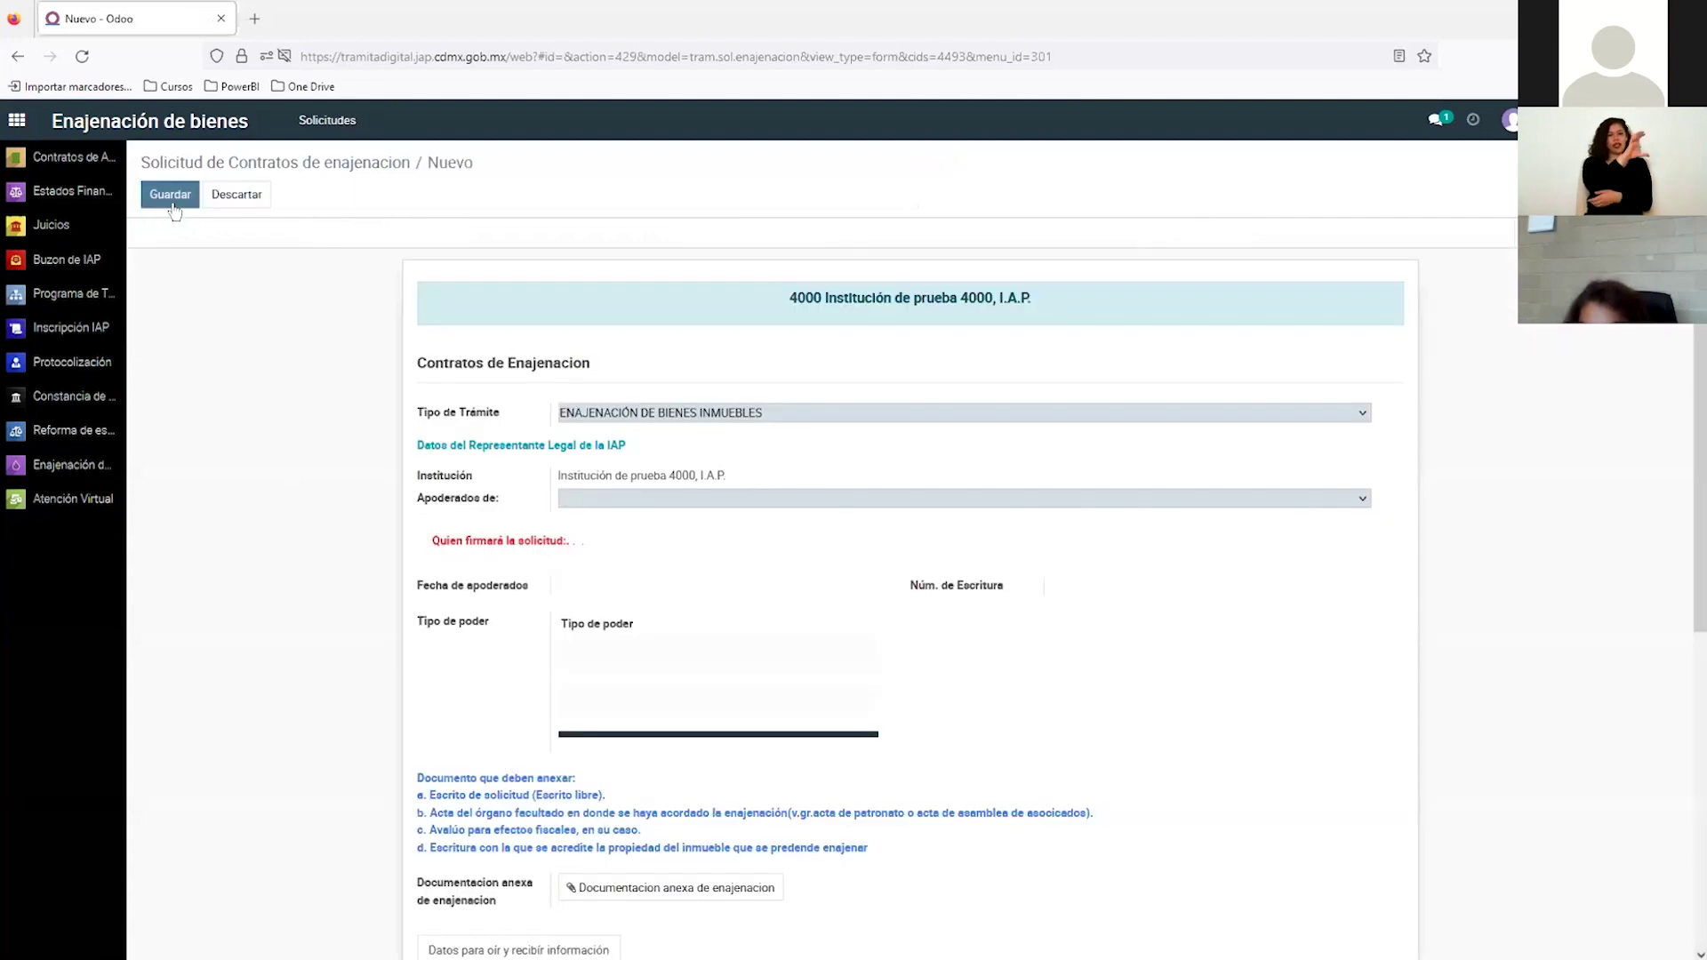
{"action": "scroll", "coordinate": [557, 464], "scroll_direction": "down", "scroll_amount": 2}
{"action": "scroll", "coordinate": [557, 464], "scroll_direction": "down", "scroll_amount": 2}
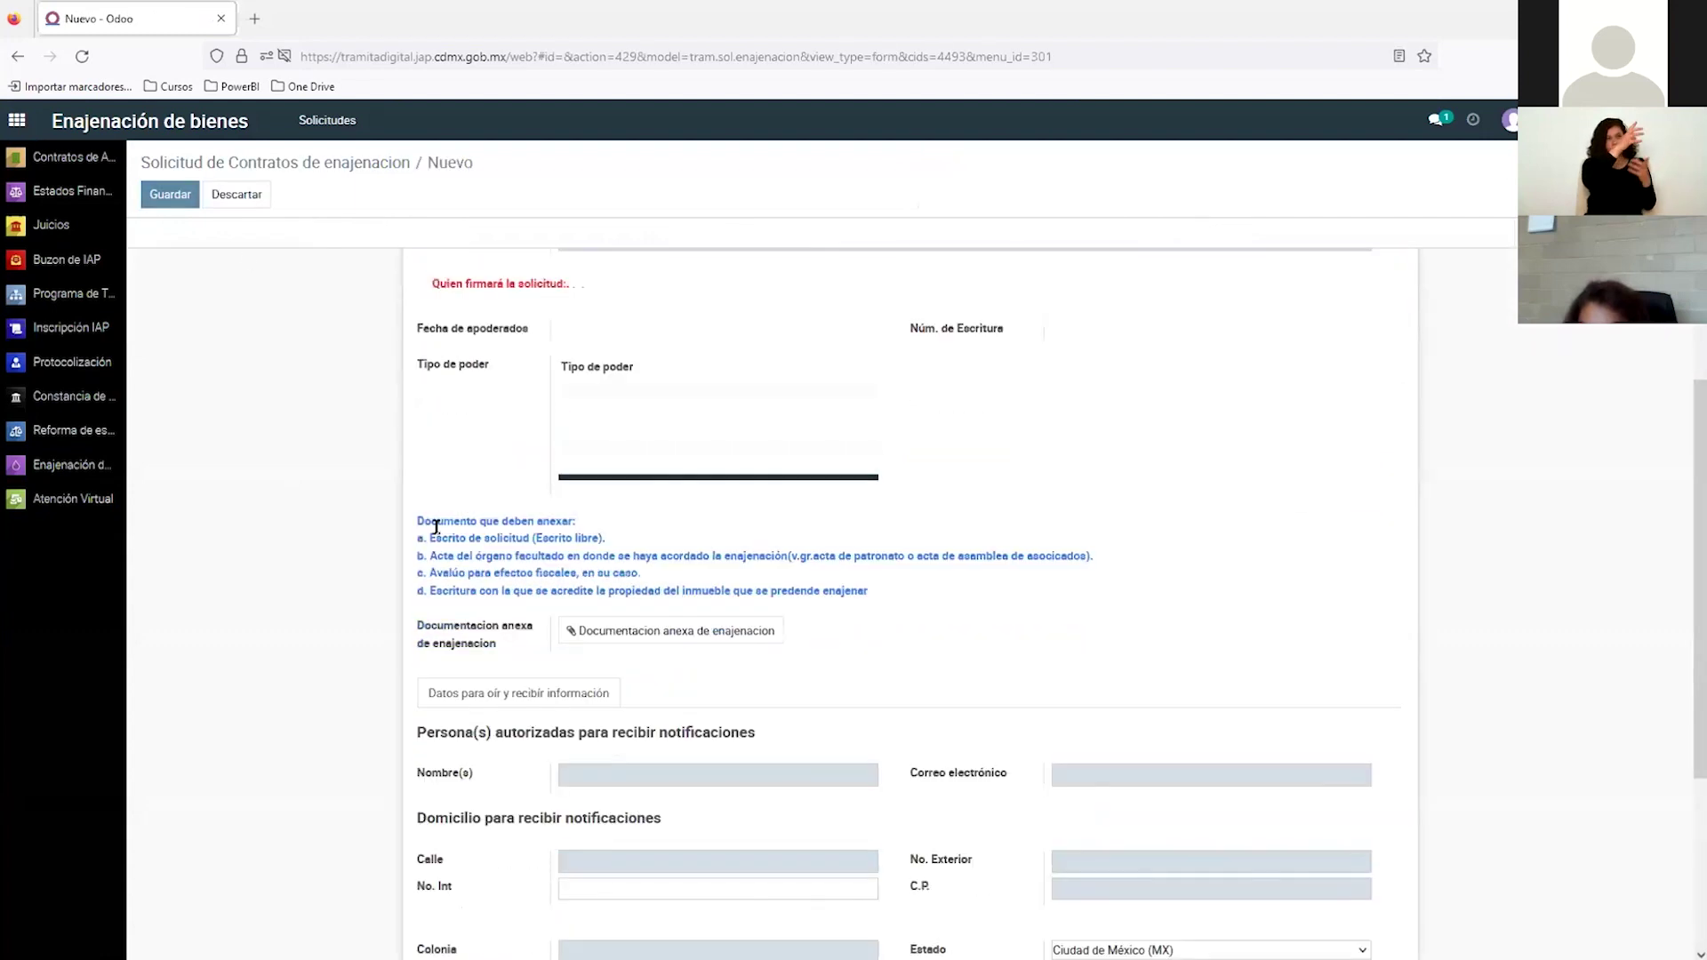
{"action": "left_click_drag", "start_coordinate": [416, 521], "coordinate": [792, 627]}
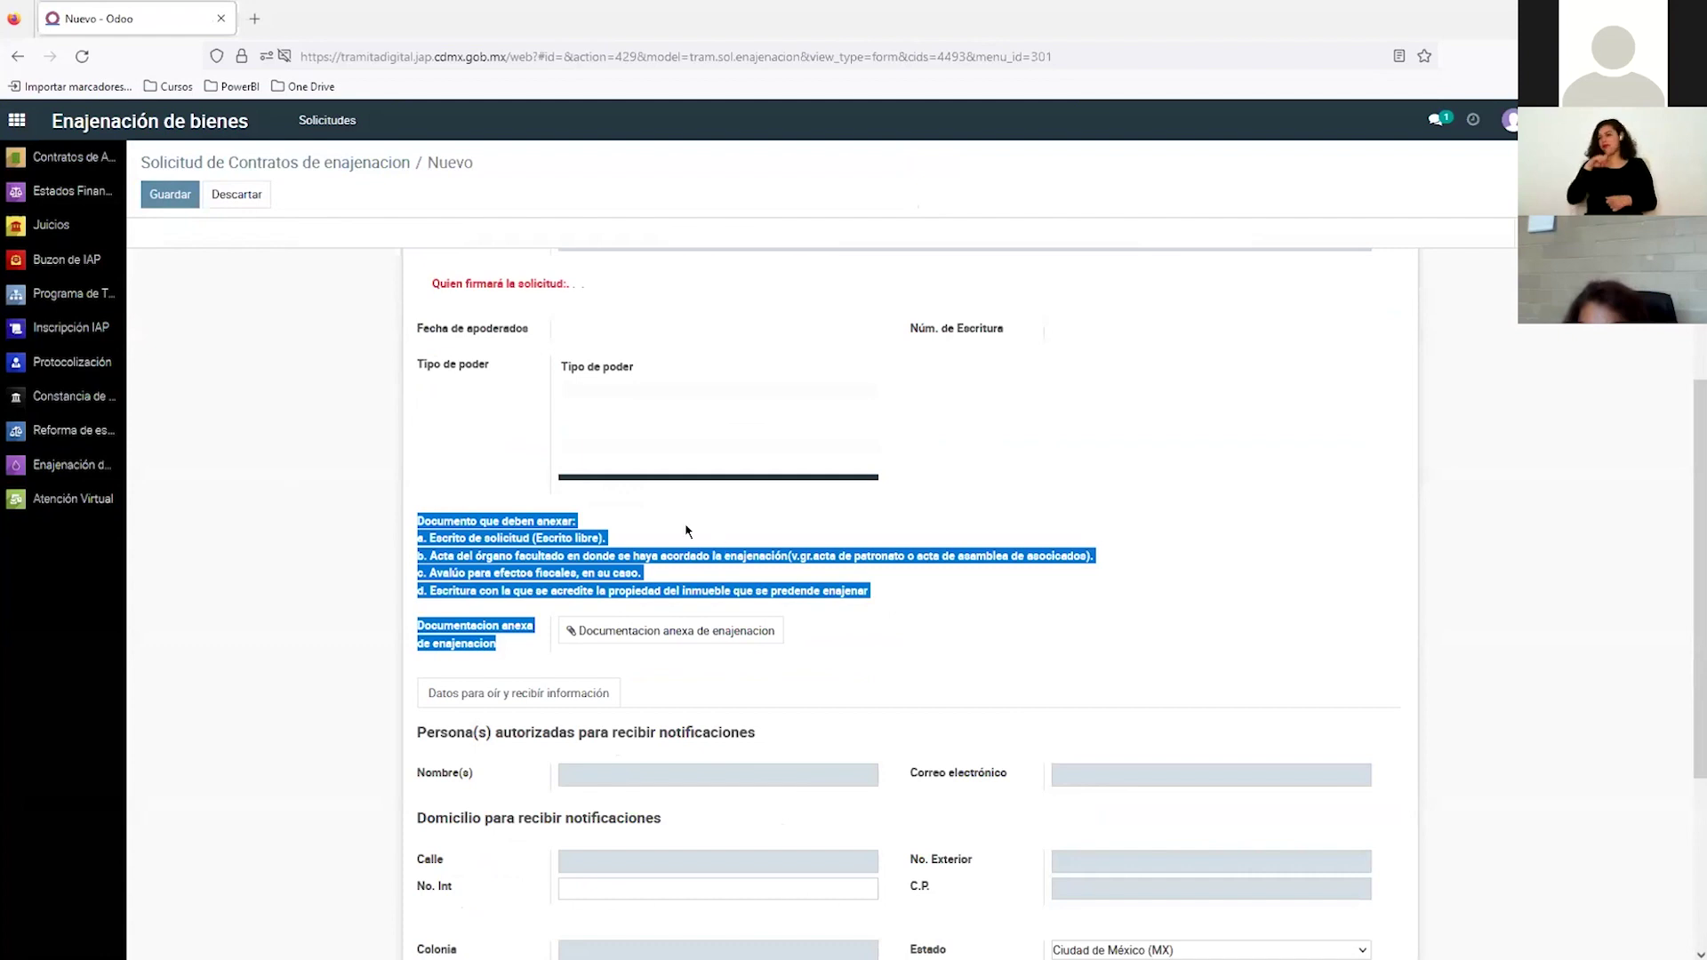
{"action": "scroll", "coordinate": [687, 526], "scroll_direction": "up", "scroll_amount": 3}
{"action": "scroll", "coordinate": [689, 532], "scroll_direction": "up", "scroll_amount": 1}
Keep ENAJENACIÓN DE BIENES INMUEBLES as procedure type and choose the first listed apoderado
{"action": "left_click", "coordinate": [592, 416]}
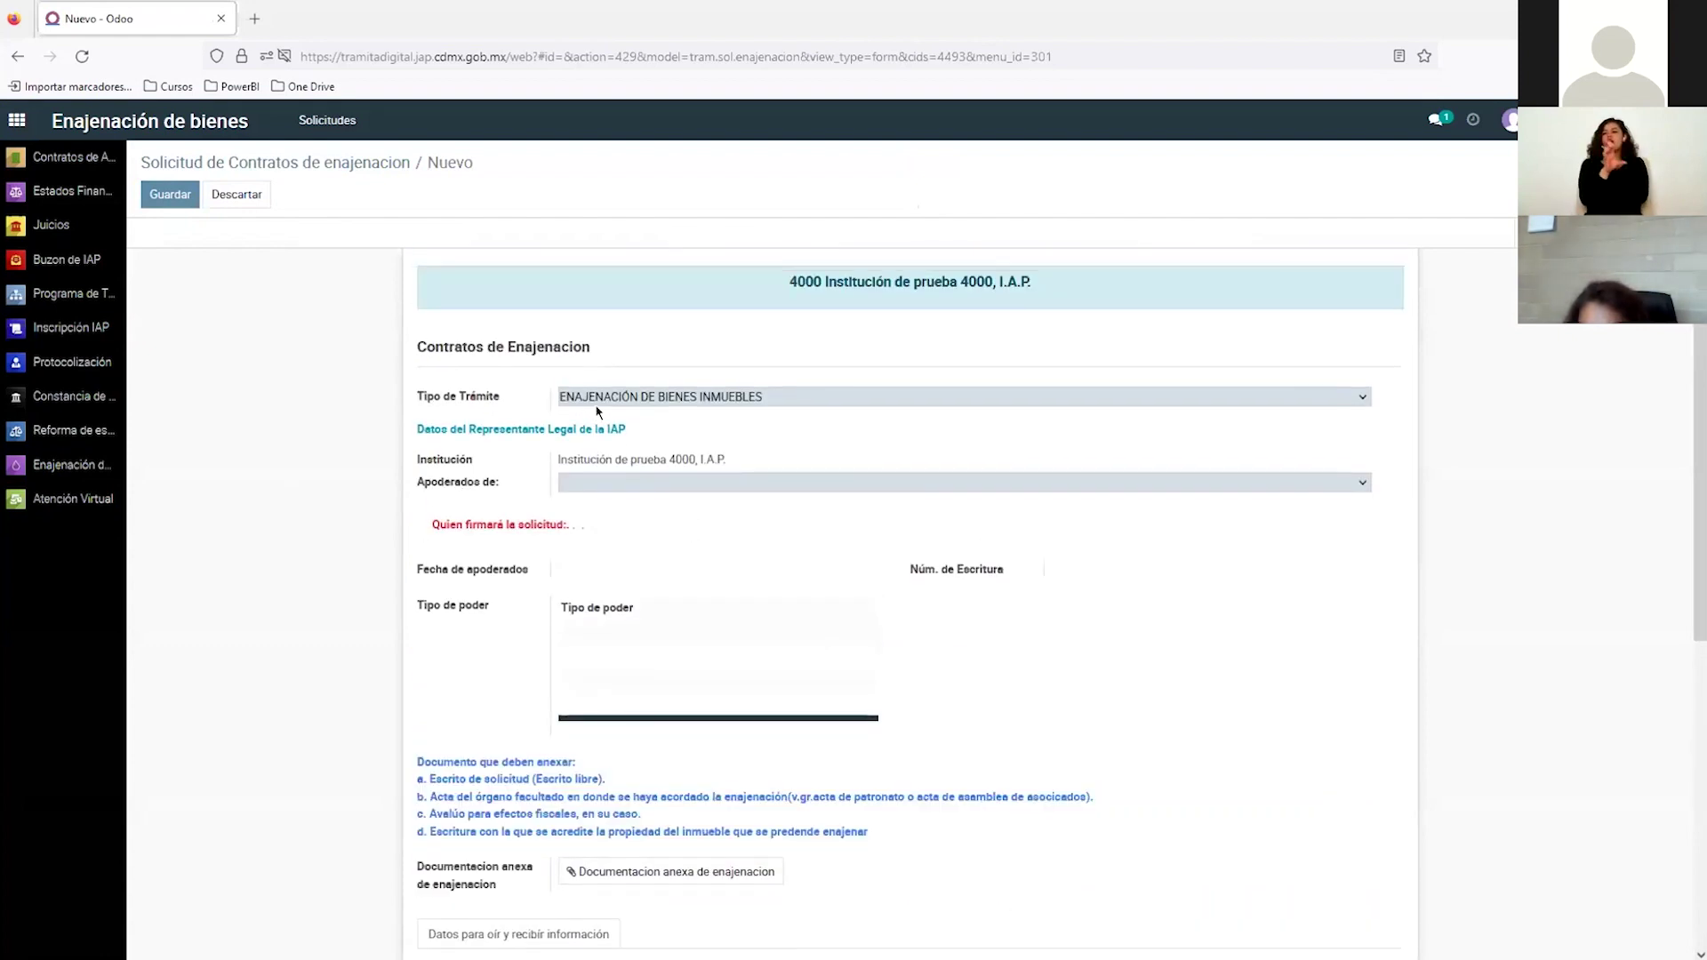
{"action": "left_click", "coordinate": [599, 399]}
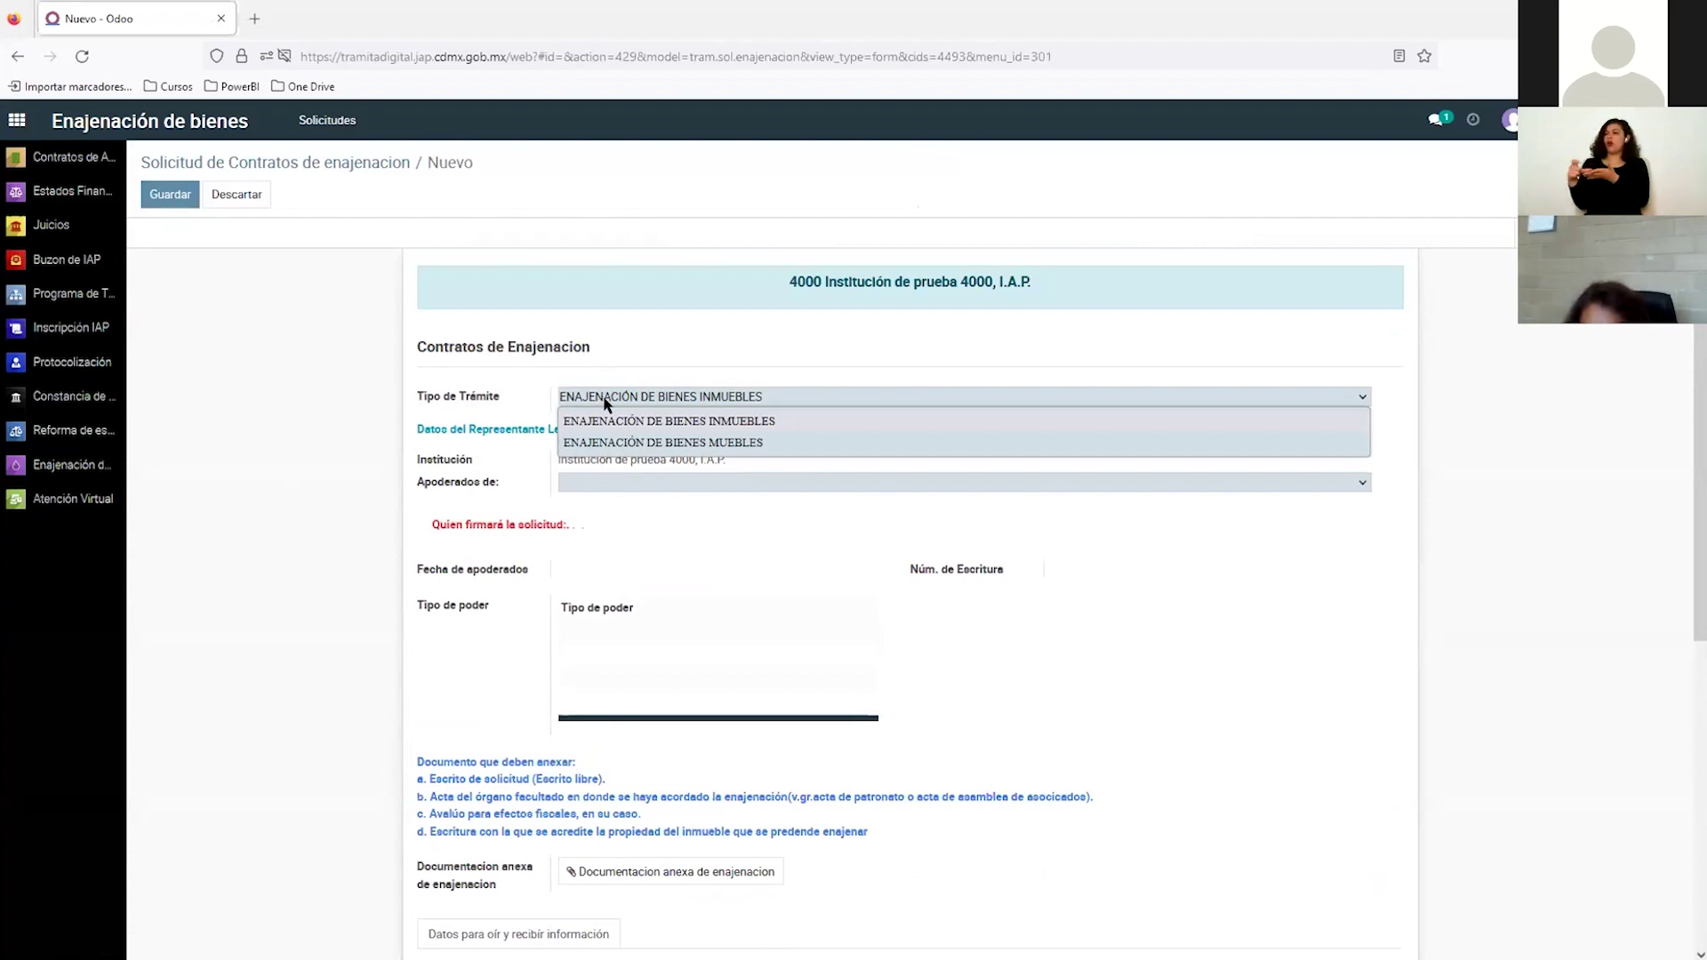
{"action": "left_click", "coordinate": [625, 423]}
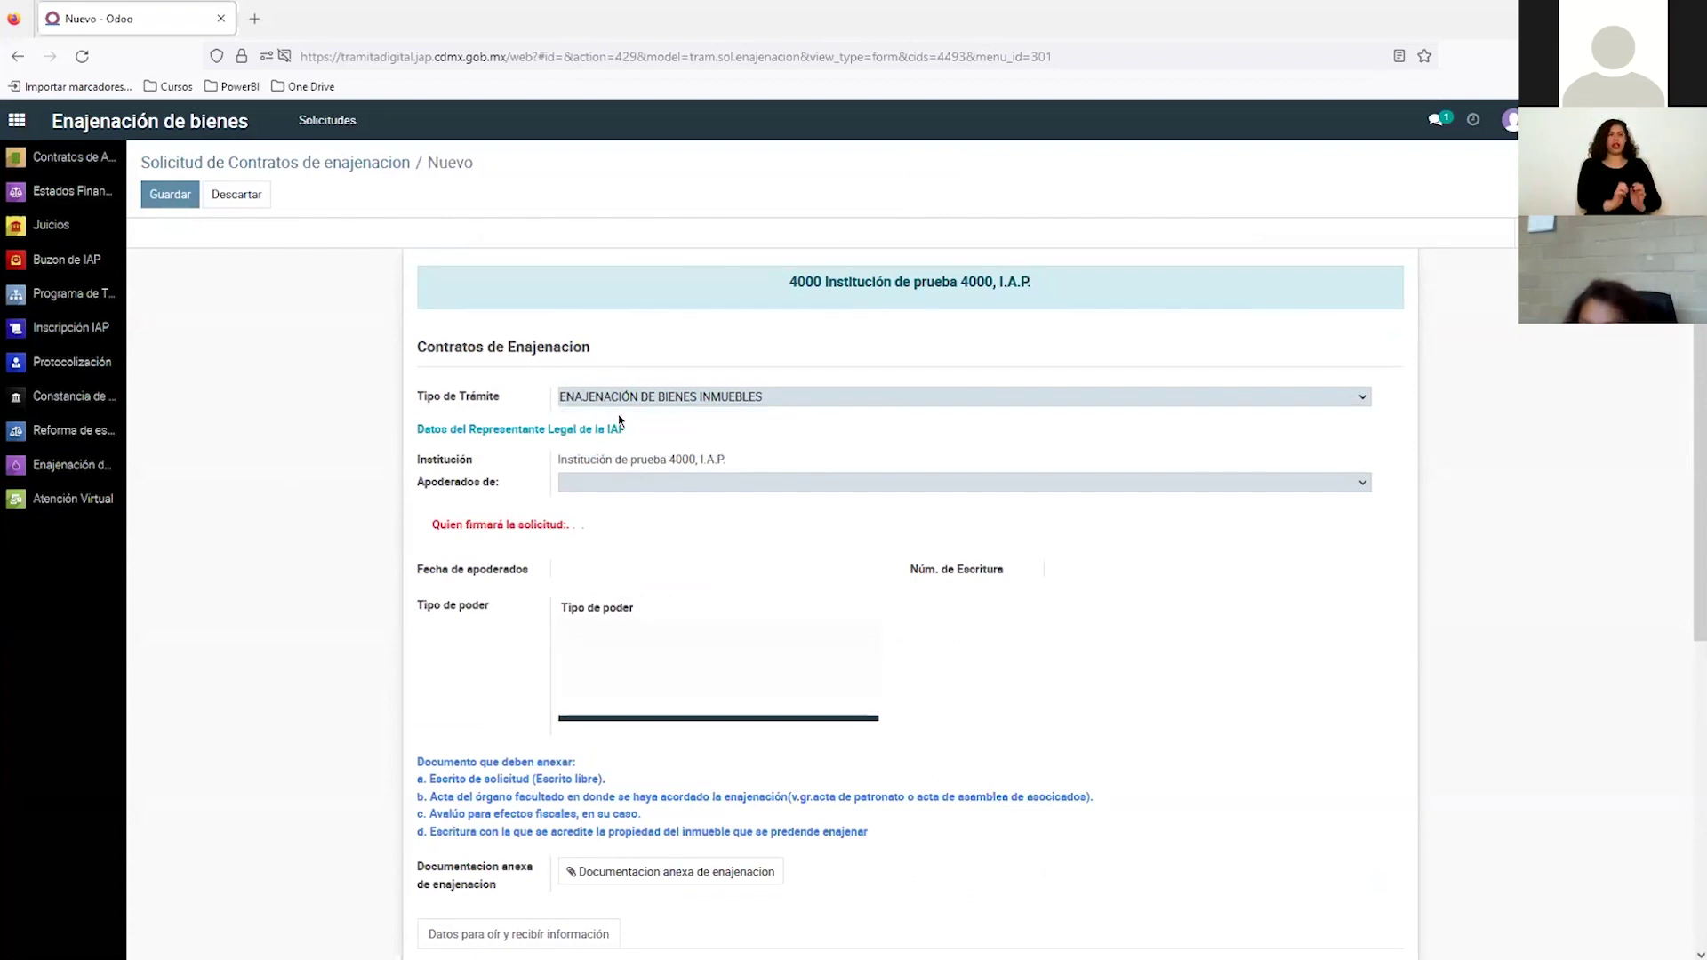
{"action": "left_click", "coordinate": [623, 487]}
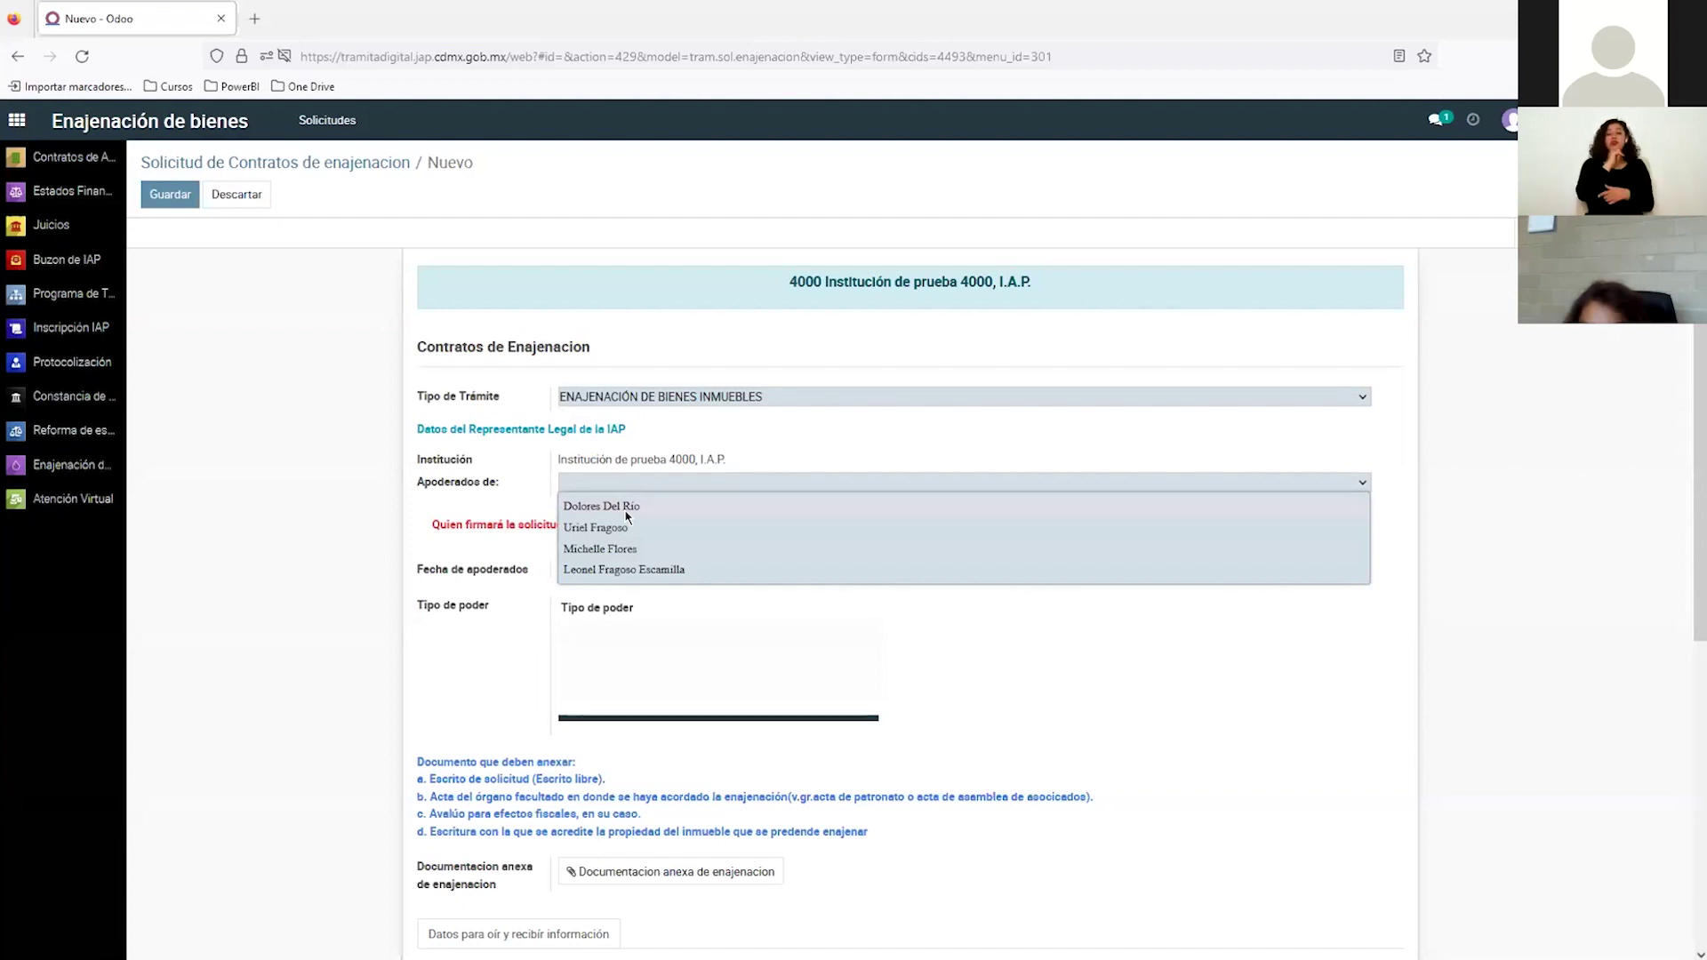
{"action": "left_click", "coordinate": [626, 508]}
Highlight the list of required documents and part of requirement b
{"action": "scroll", "coordinate": [681, 588], "scroll_direction": "down", "scroll_amount": 3}
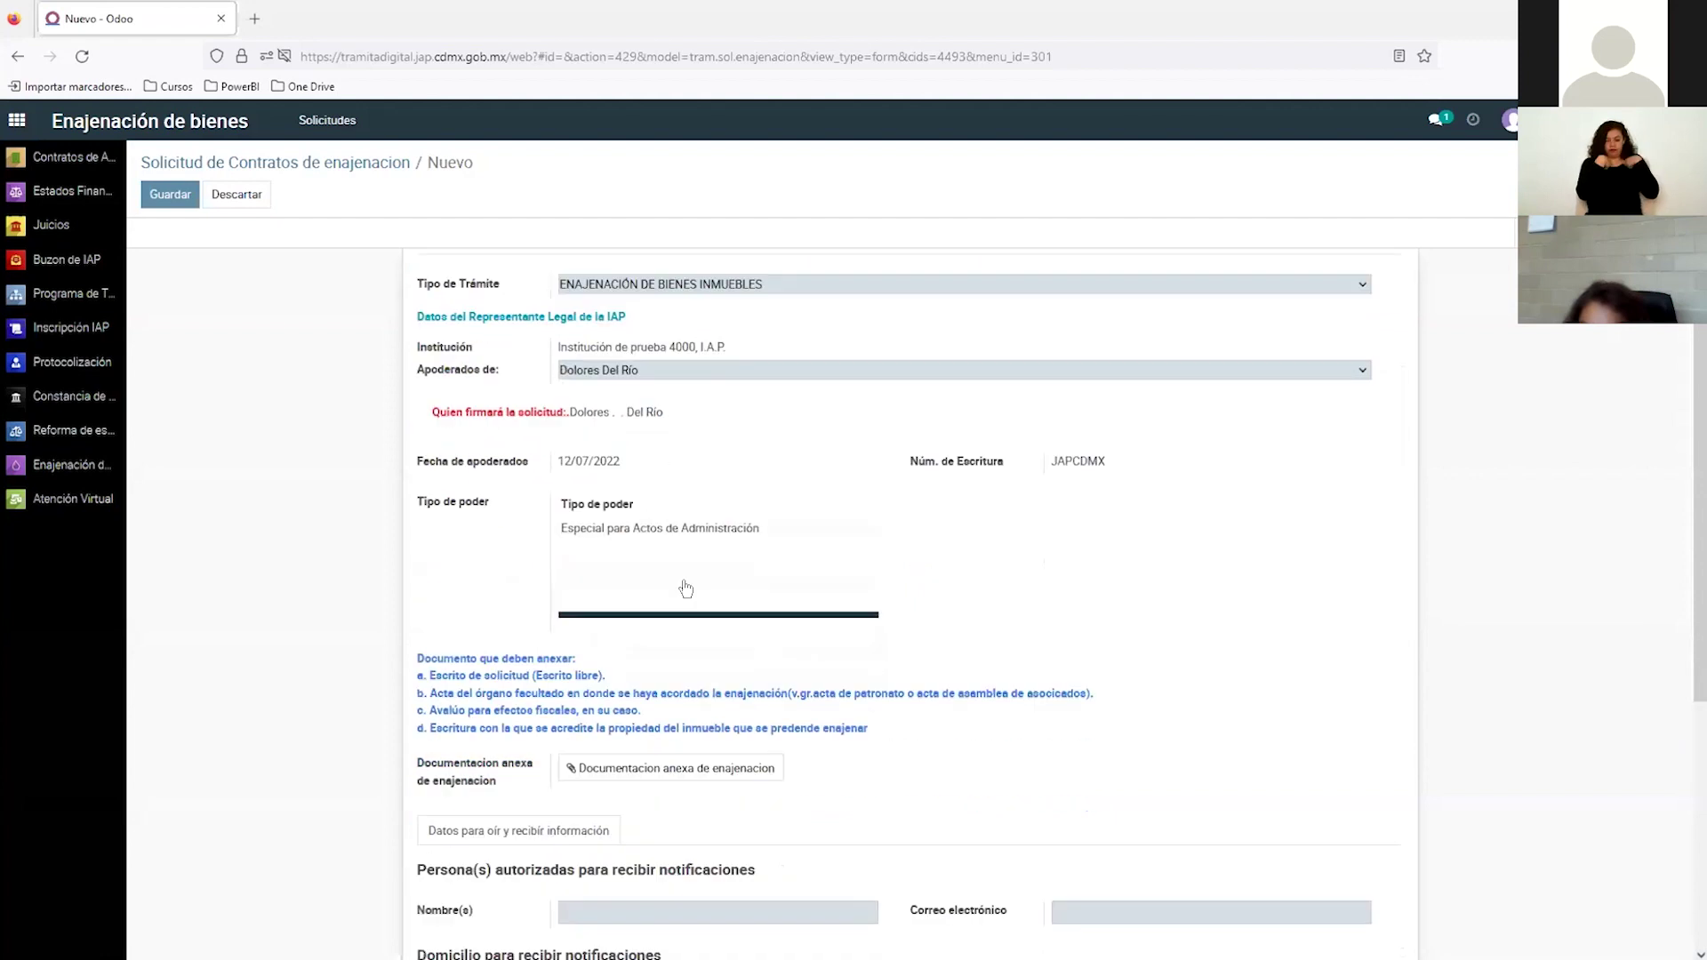
{"action": "left_click_drag", "start_coordinate": [417, 560], "coordinate": [876, 637]}
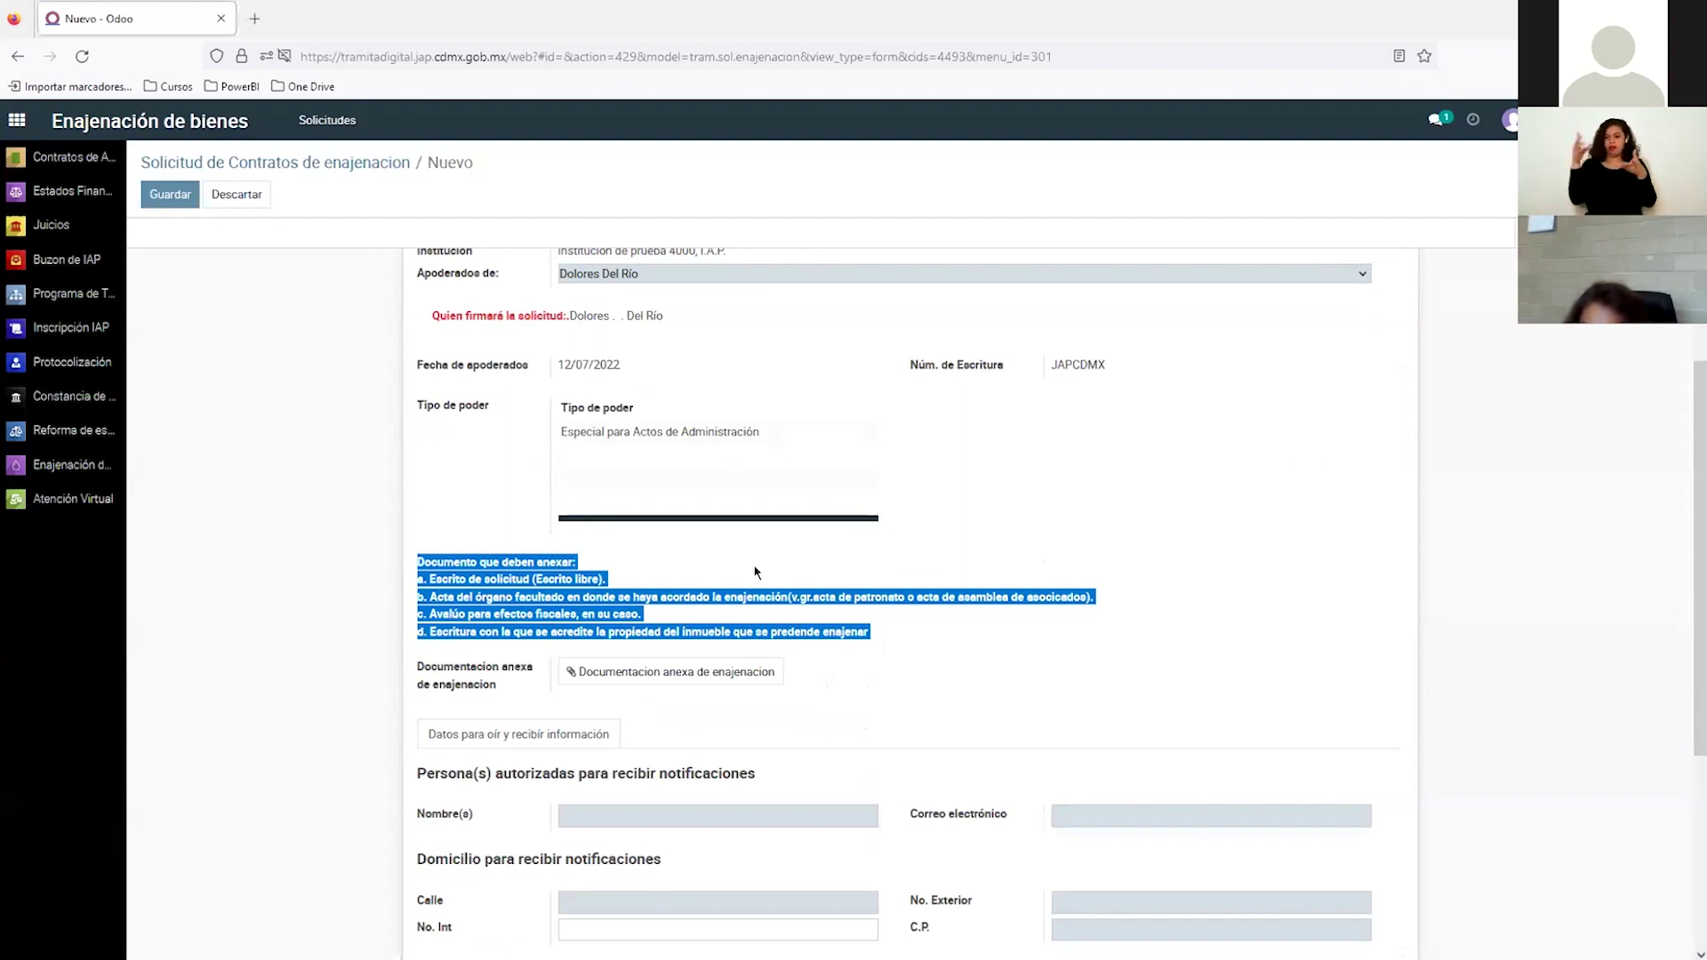
{"action": "left_click", "coordinate": [569, 571]}
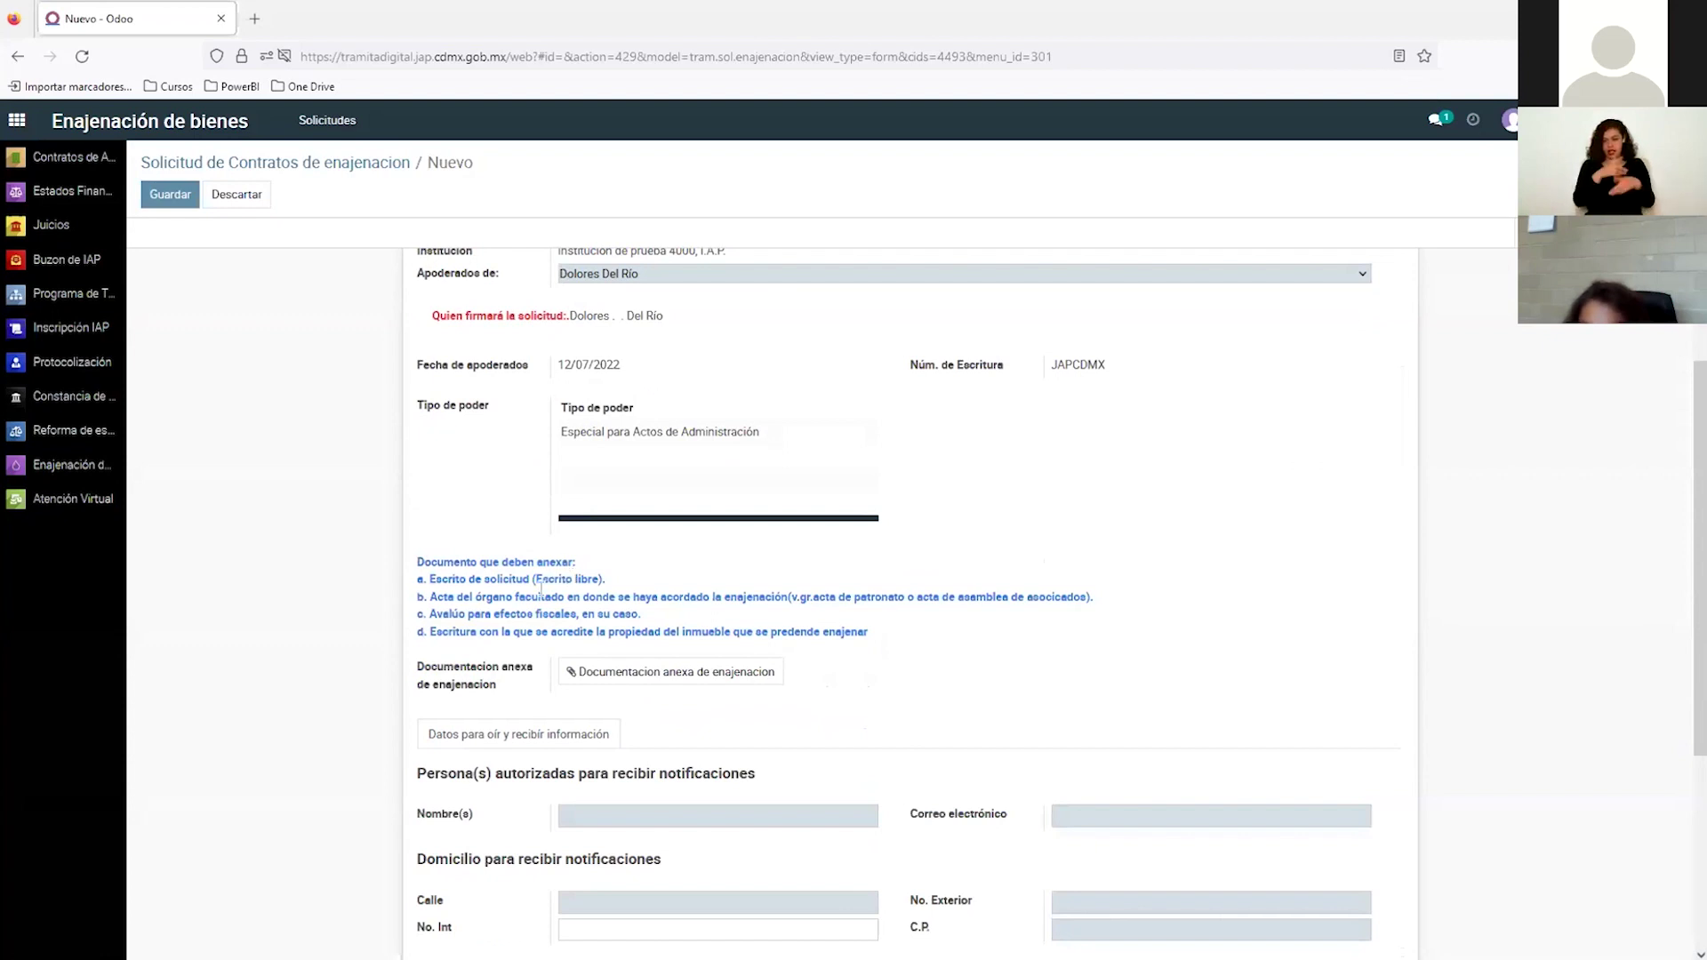
{"action": "left_click_drag", "start_coordinate": [532, 596], "coordinate": [779, 594]}
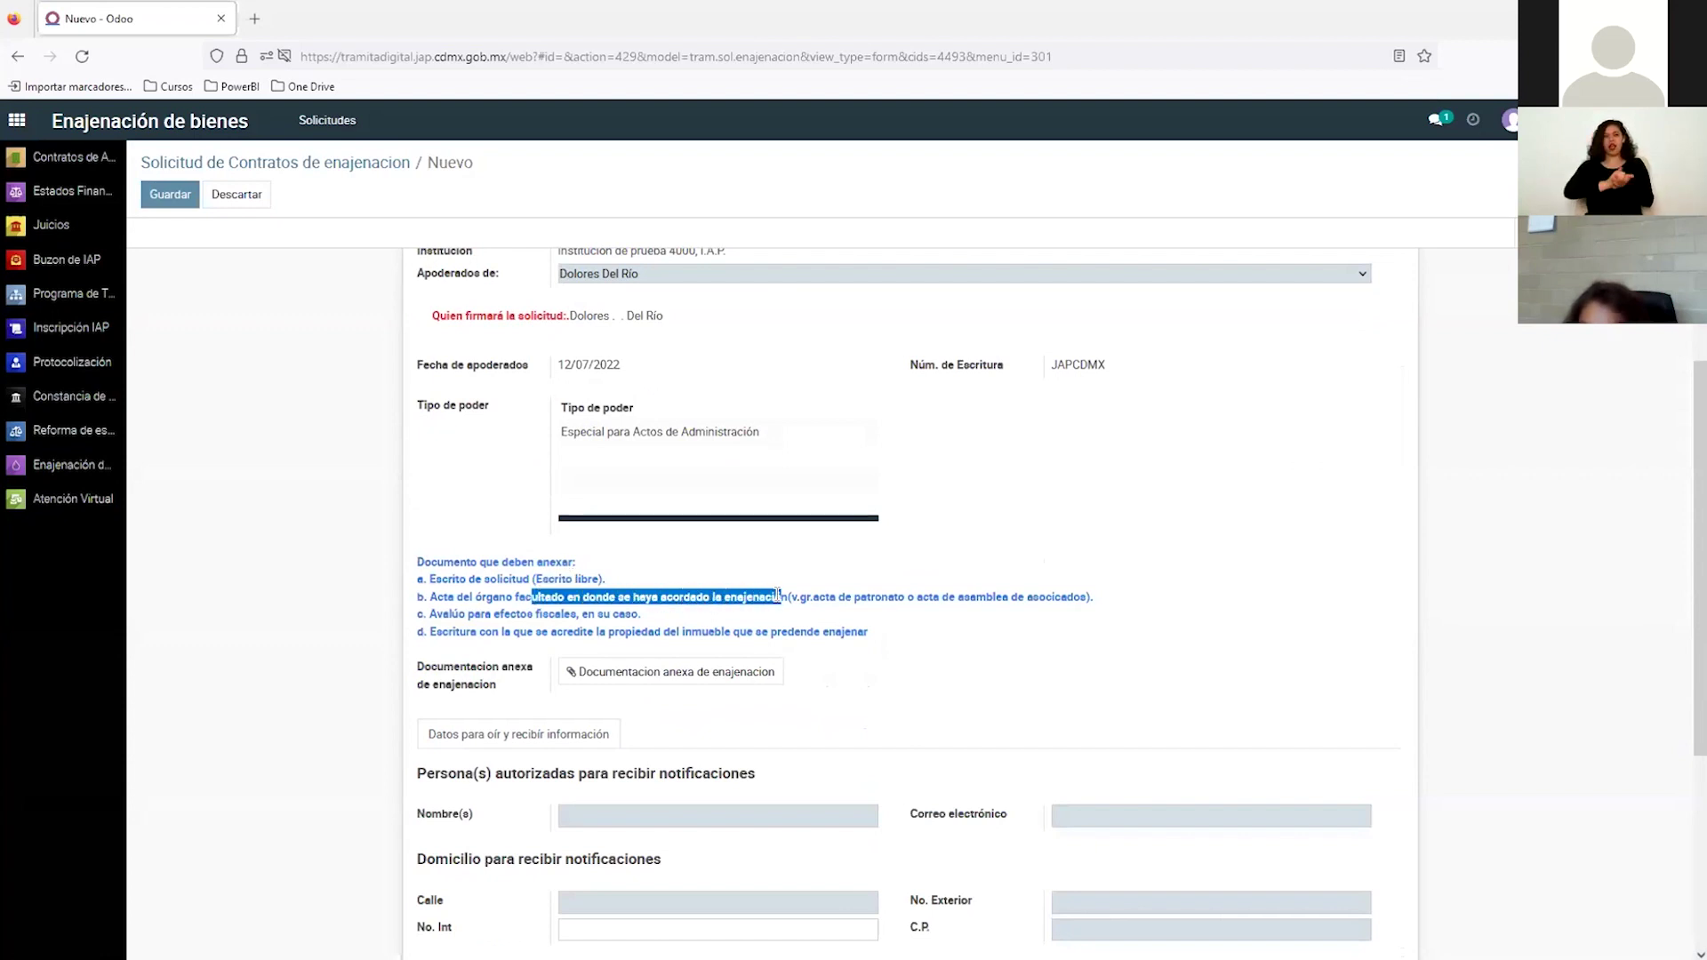
Attach SOLICITUD IAP DE PRUEBA 4000-1.pdf as annex documentation after reviewing requirements c and d
{"action": "left_click_drag", "start_coordinate": [436, 613], "coordinate": [579, 614]}
{"action": "left_click_drag", "start_coordinate": [426, 633], "coordinate": [871, 633]}
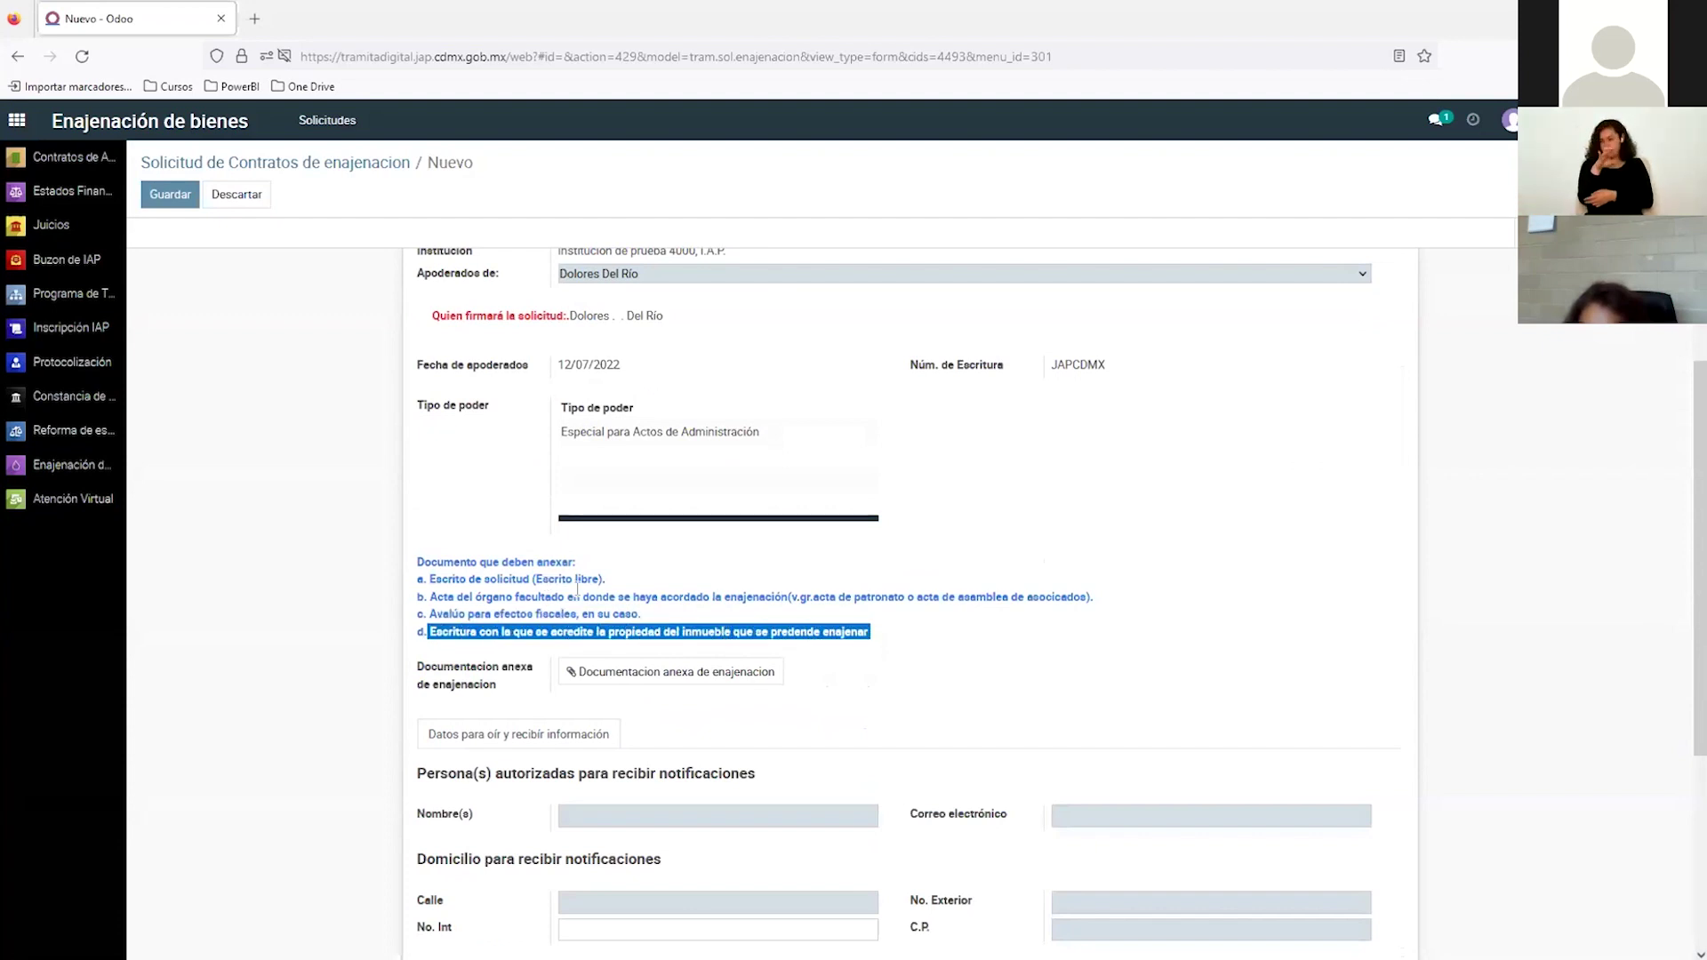
{"action": "left_click", "coordinate": [628, 674]}
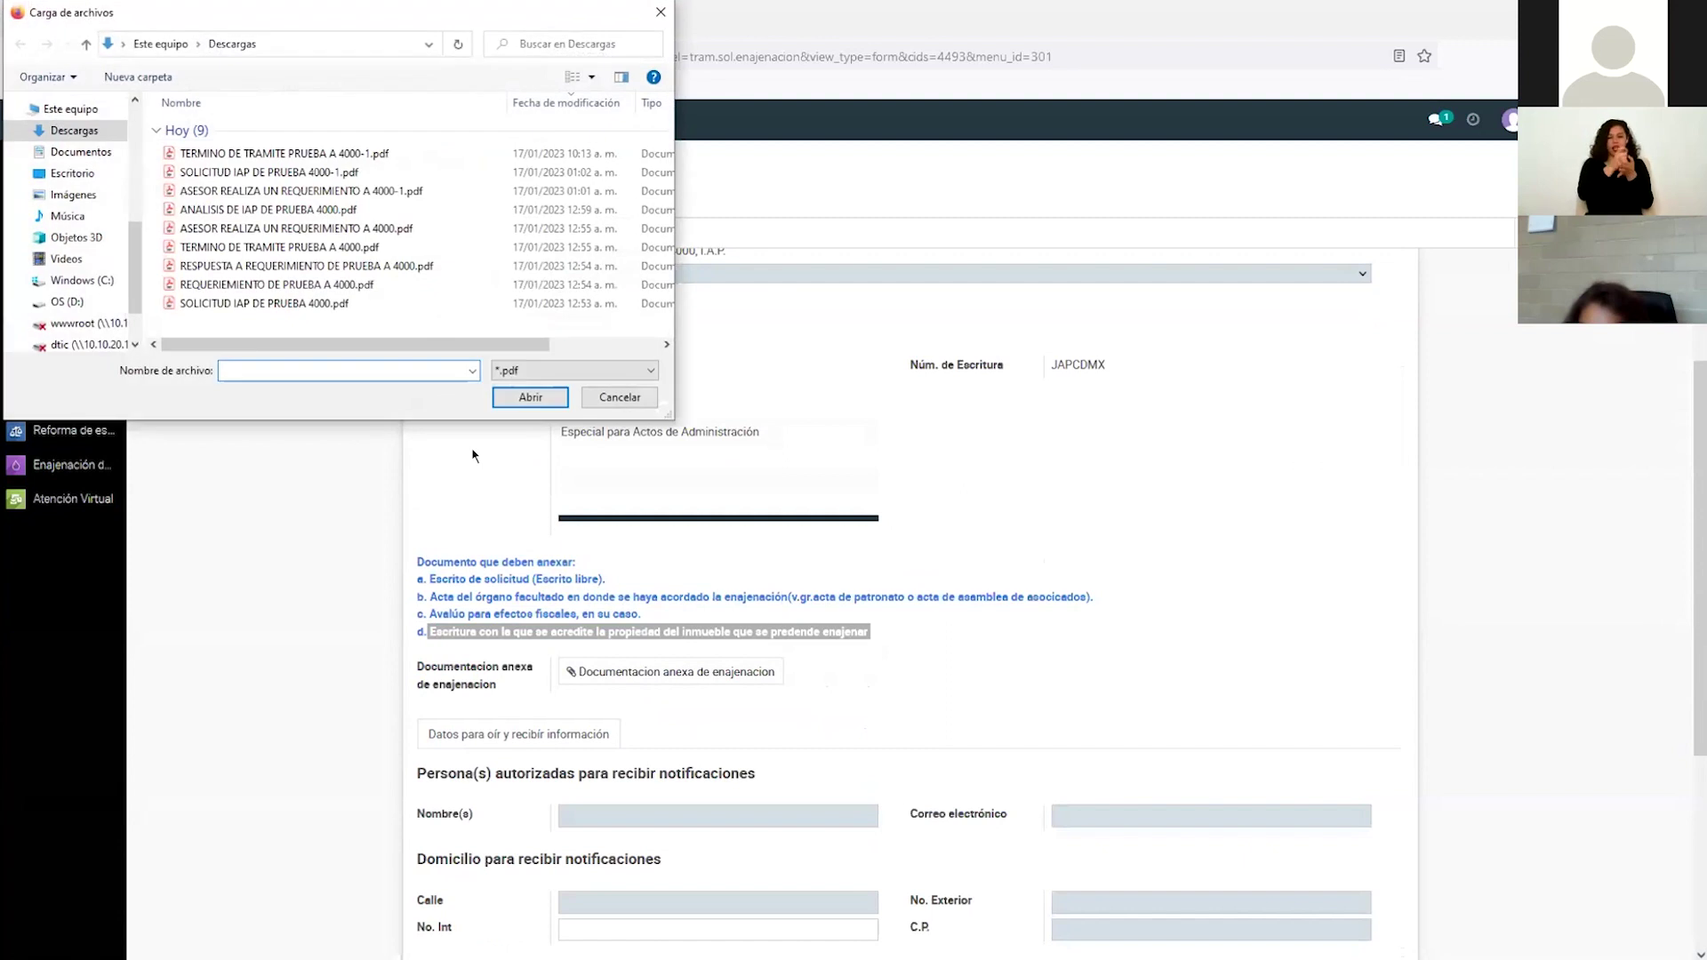
{"action": "left_click", "coordinate": [275, 172]}
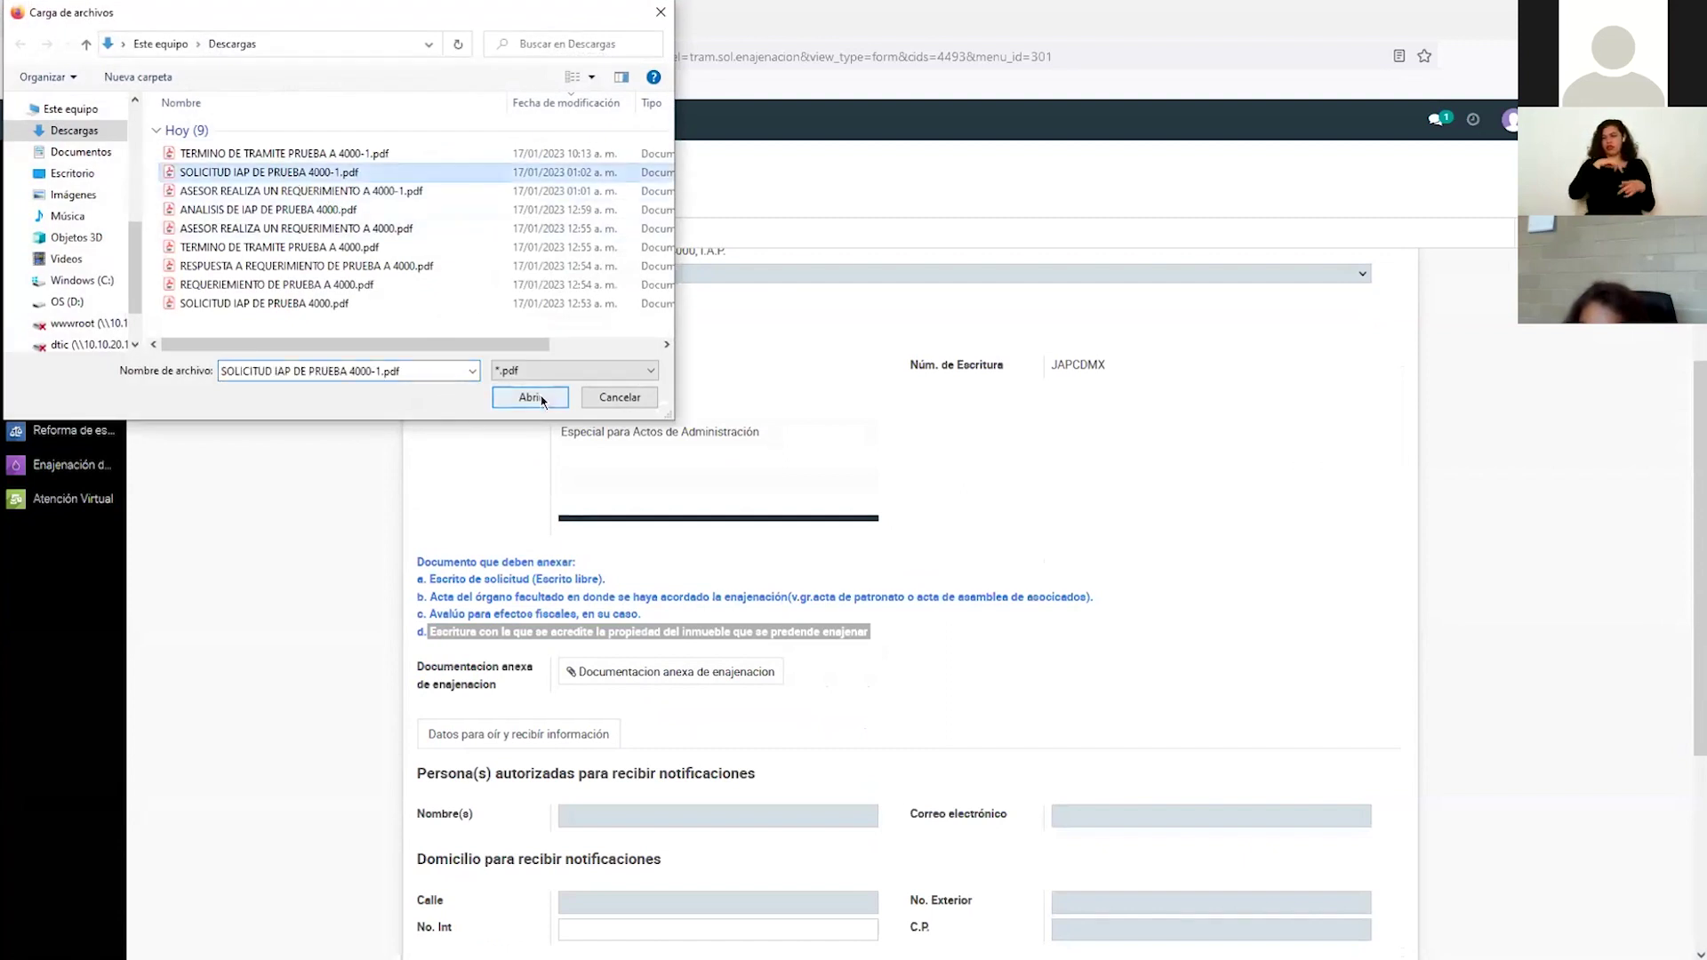
{"action": "left_click", "coordinate": [531, 397]}
{"action": "scroll", "coordinate": [674, 538], "scroll_direction": "down", "scroll_amount": 3}
{"action": "left_click", "coordinate": [647, 605]}
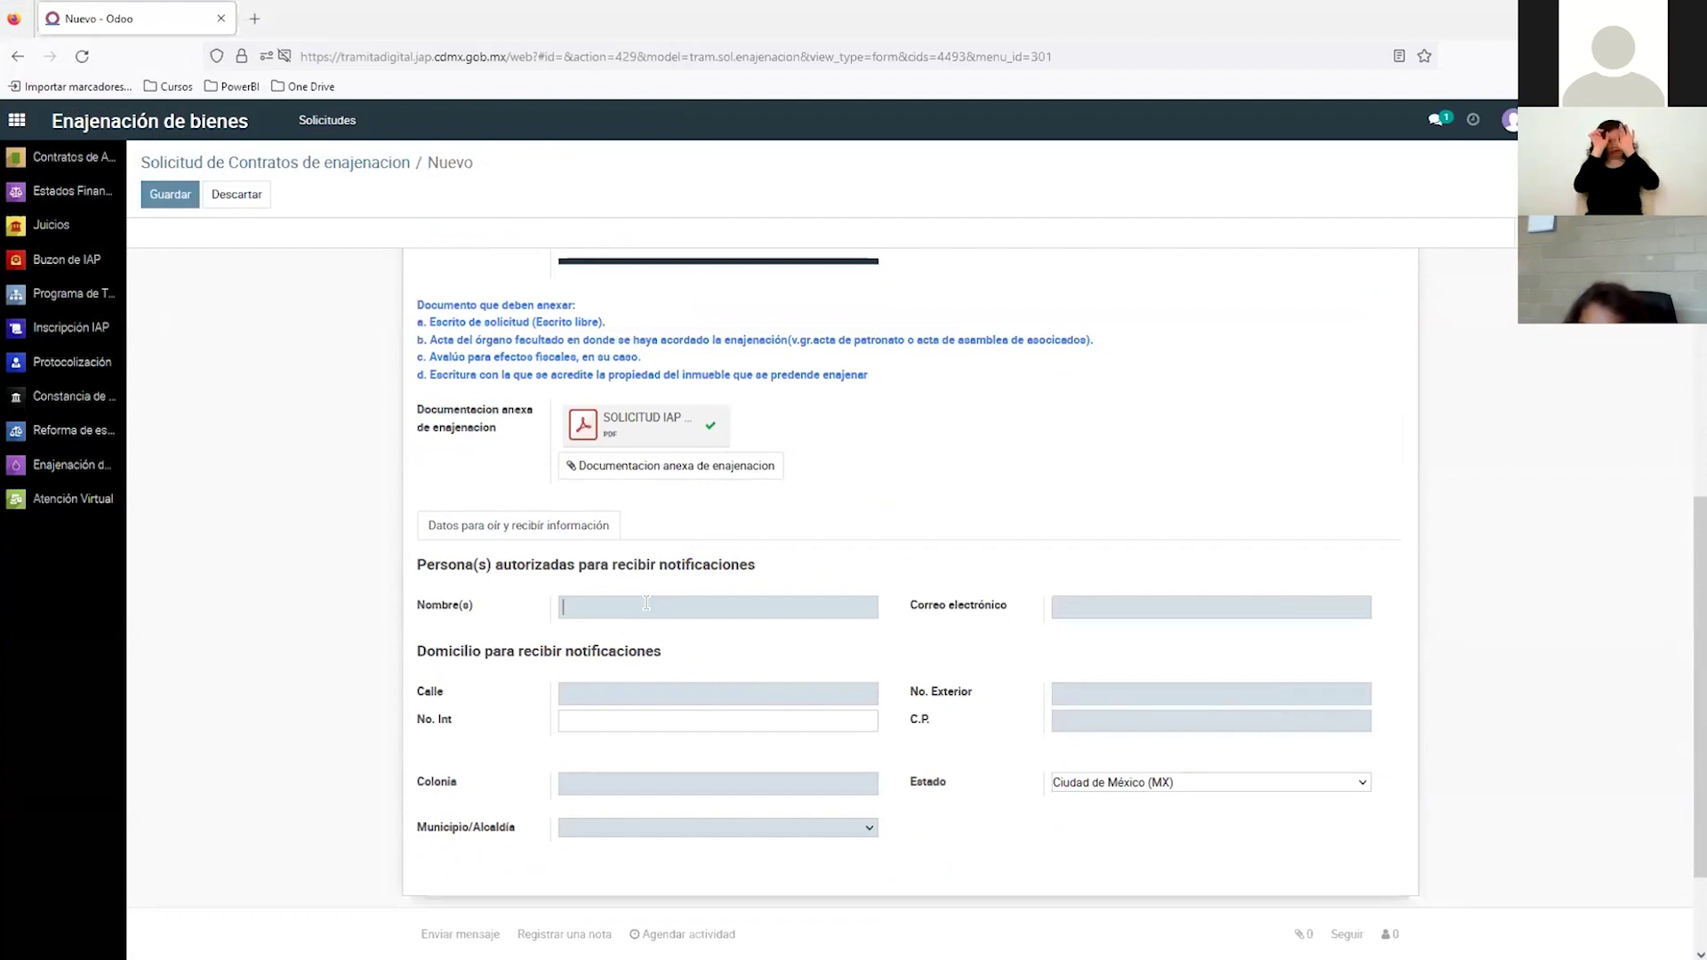
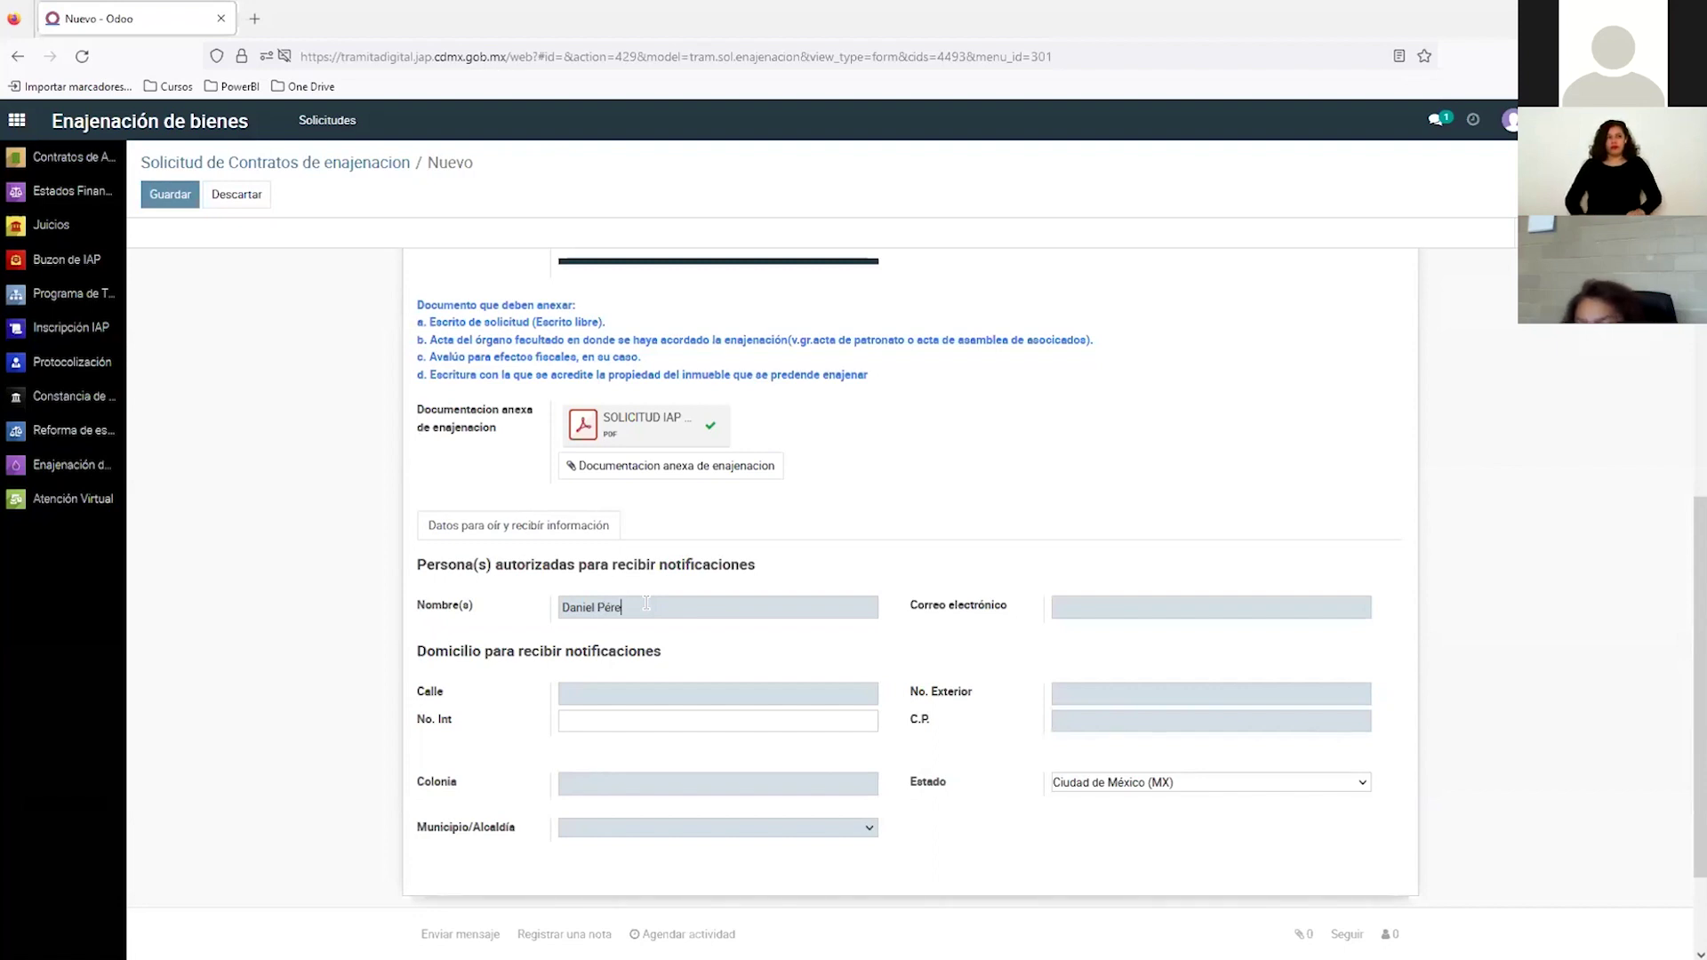
Enter the authorized person's name and e-mail address, correcting typos
{"action": "left_click", "coordinate": [1098, 599]}
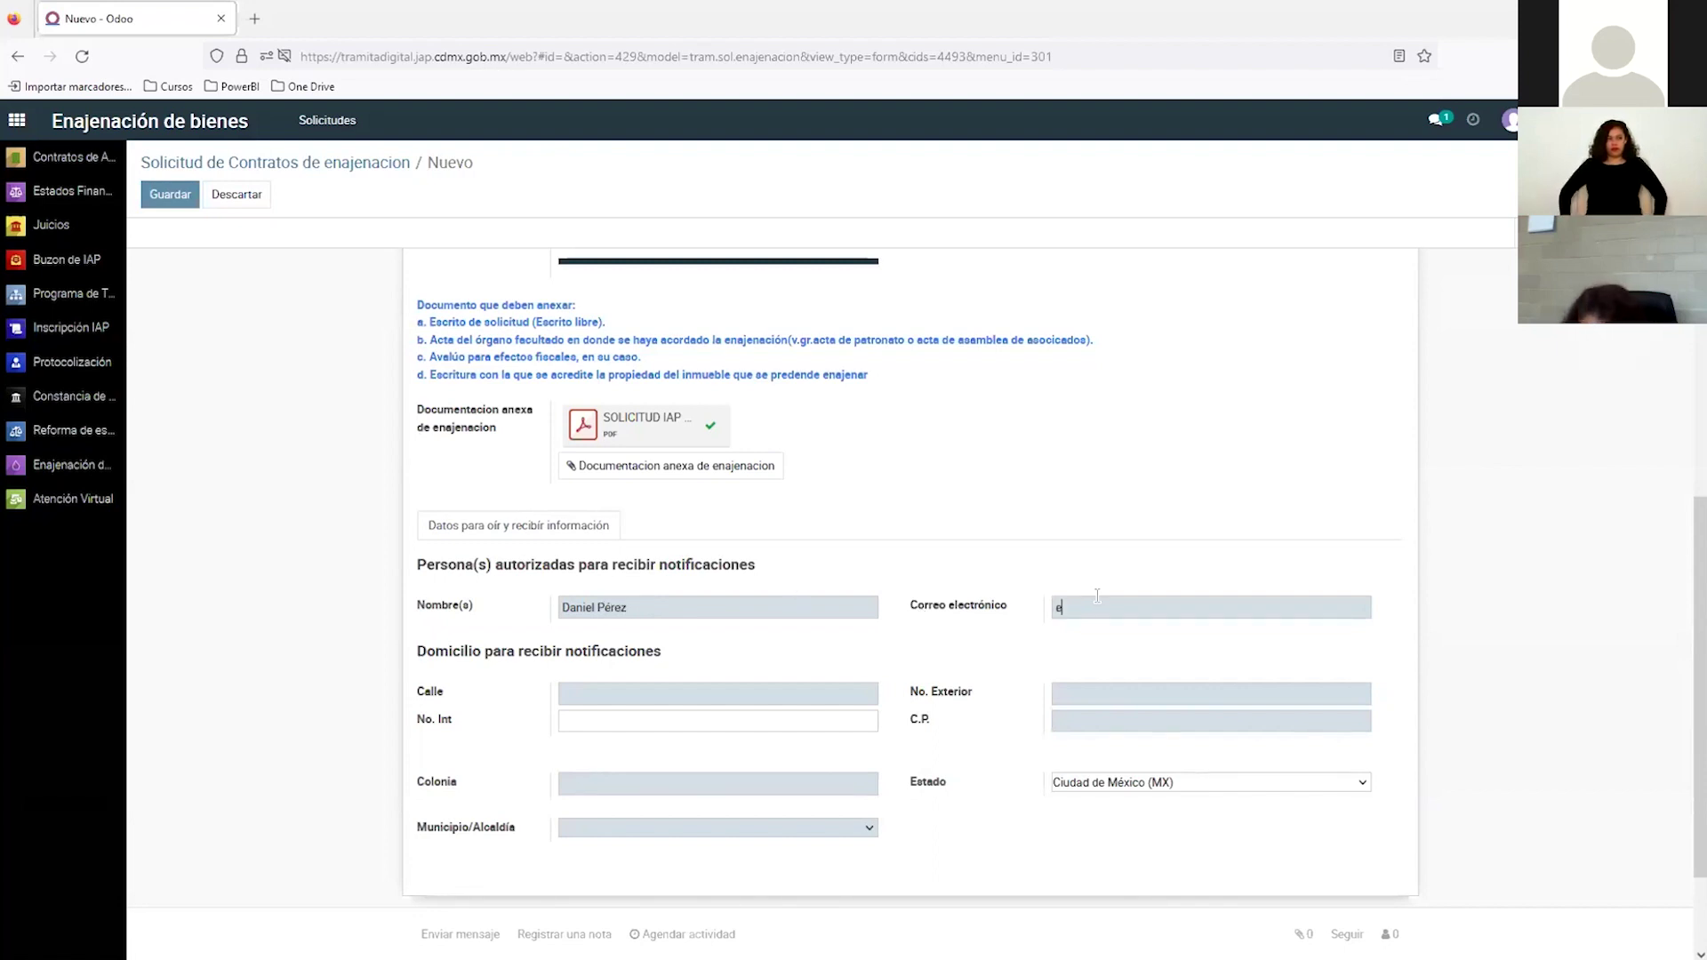
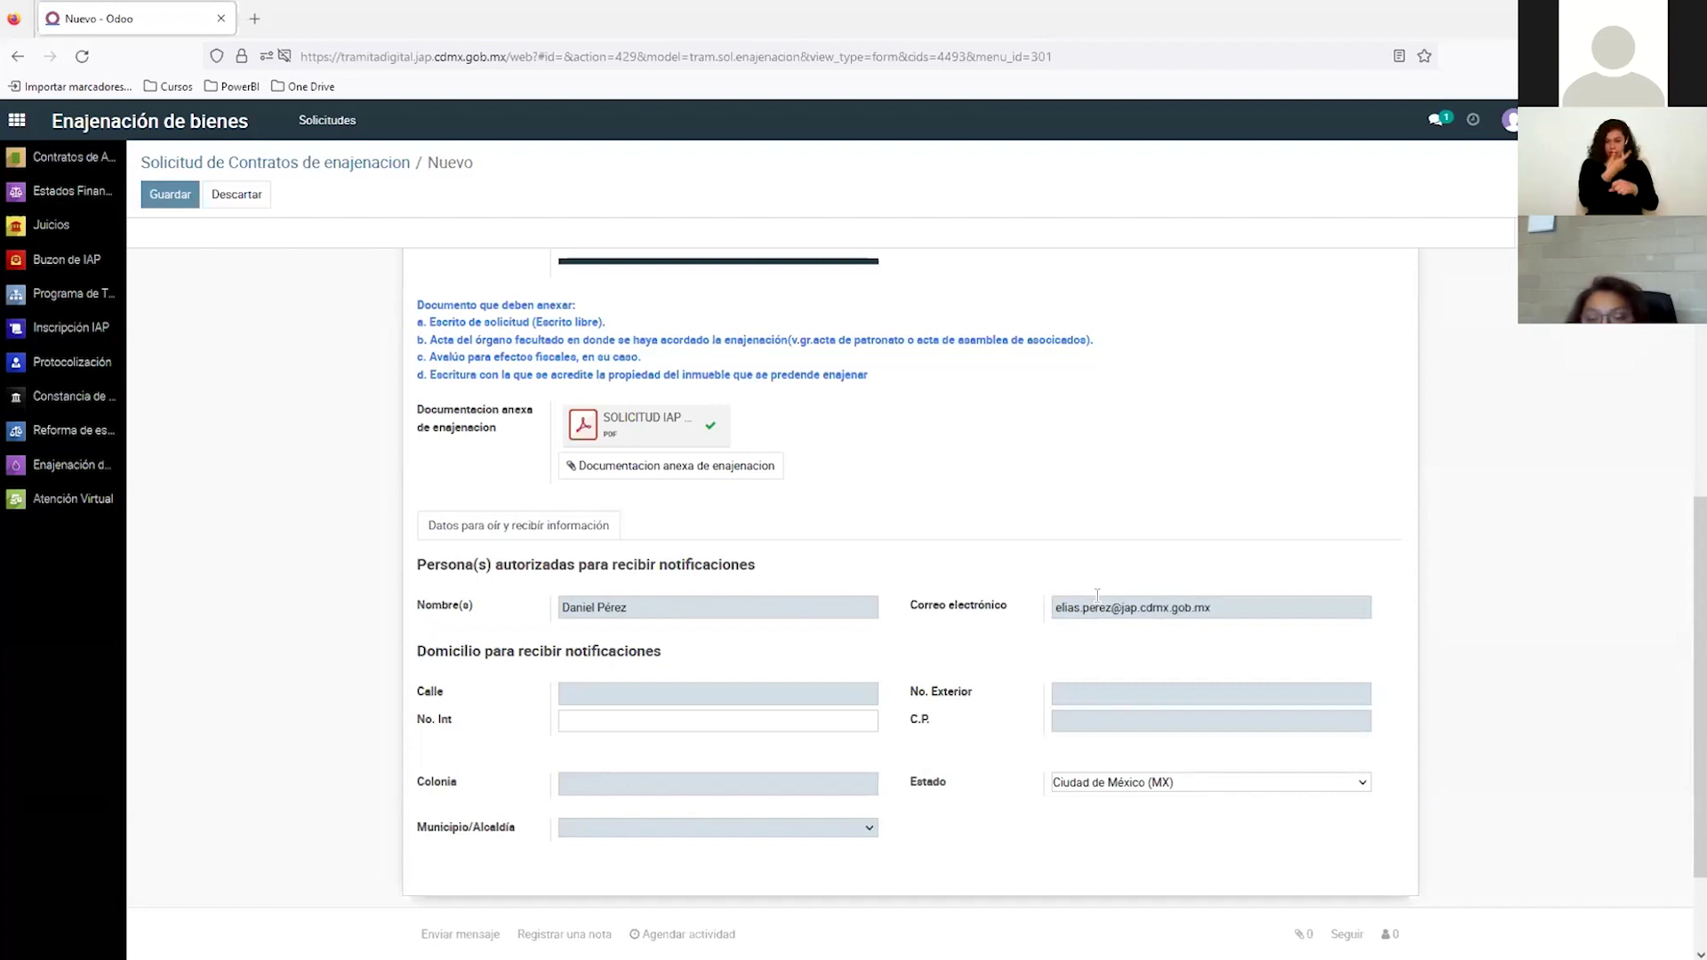
{"action": "left_click_drag", "start_coordinate": [1211, 608], "coordinate": [998, 612]}
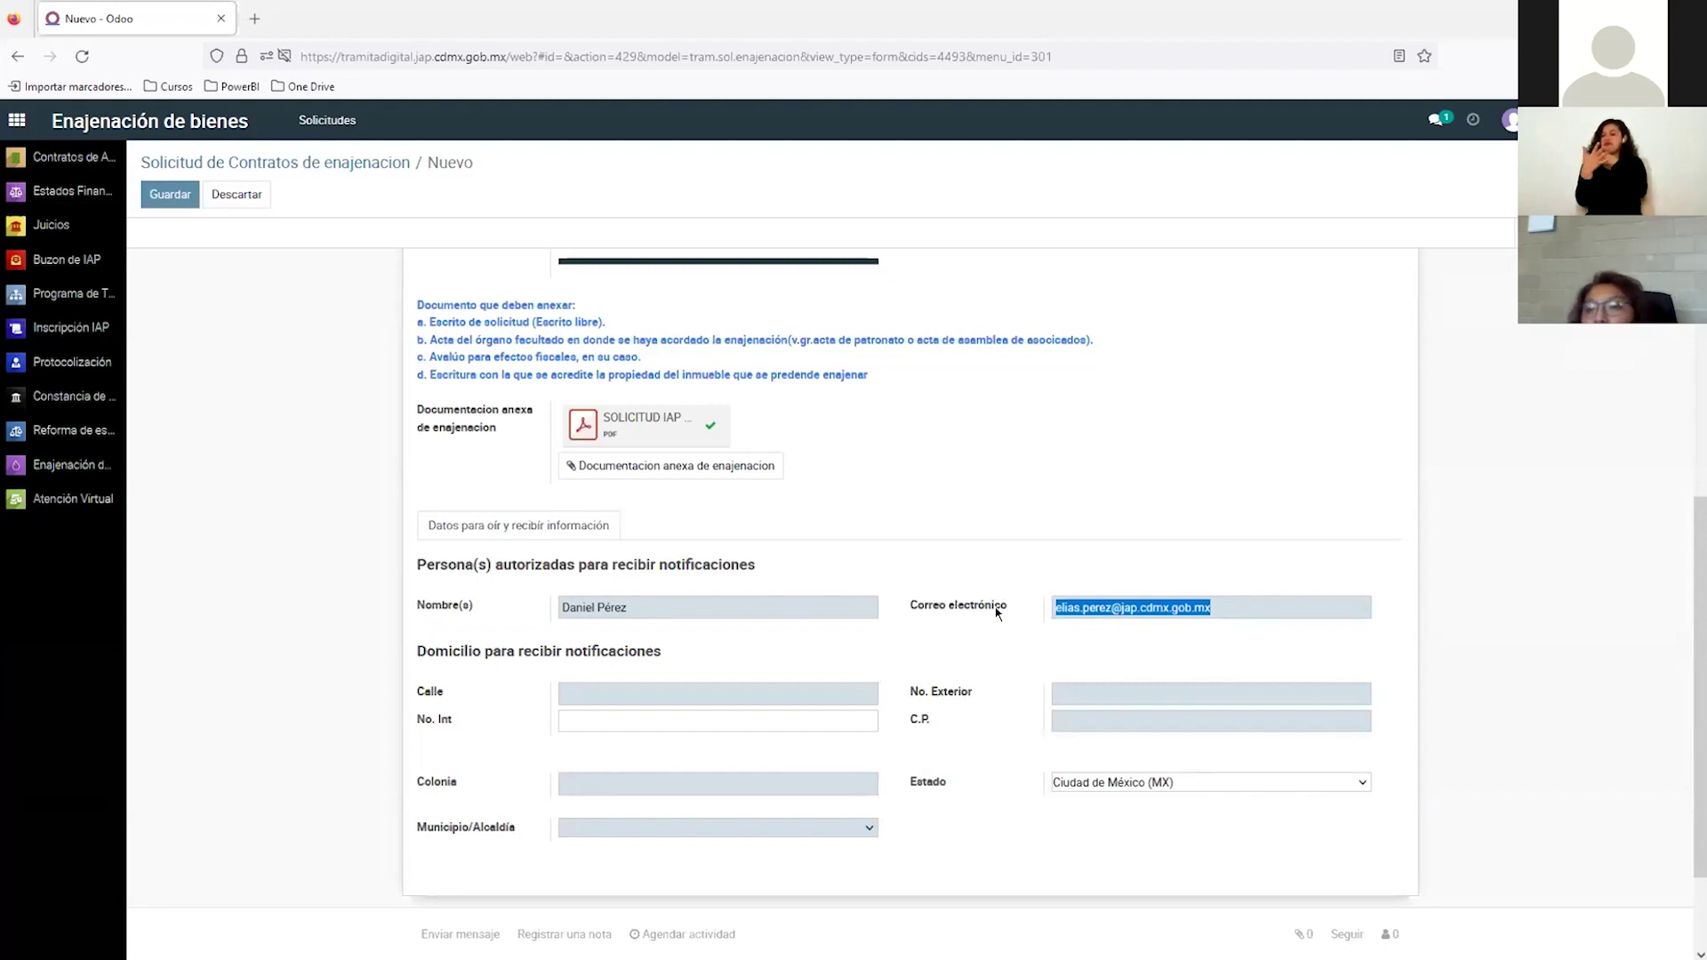
{"action": "left_click", "coordinate": [1064, 607]}
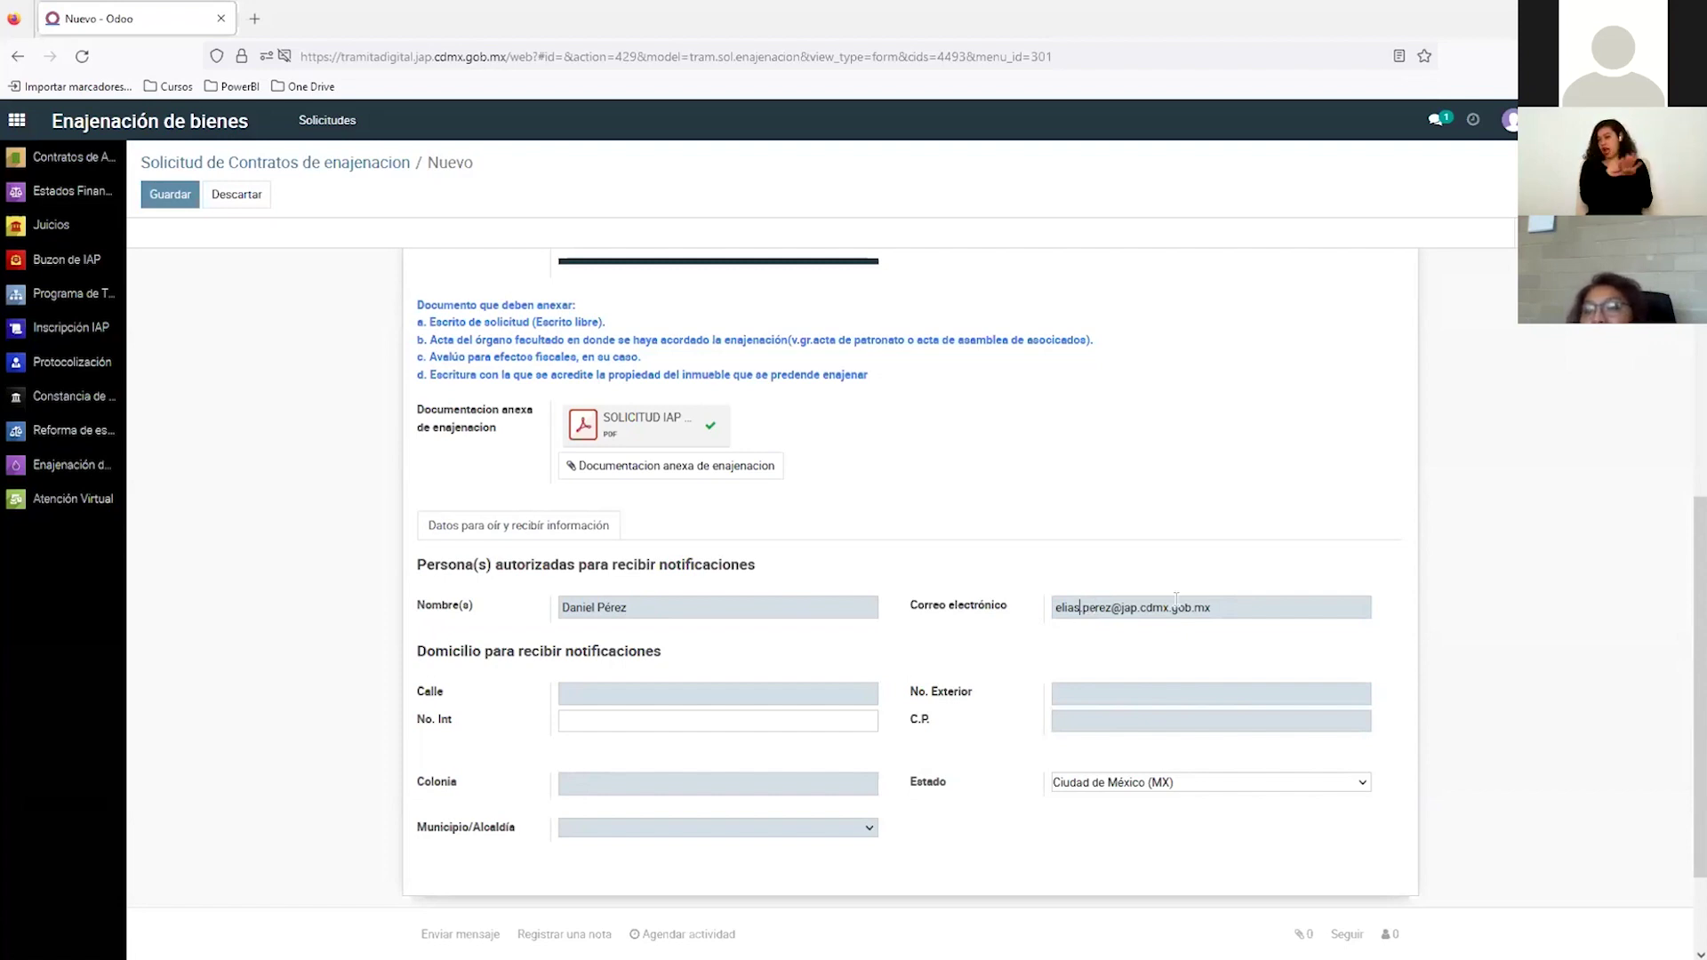
{"action": "triple_click", "coordinate": [1229, 610]}
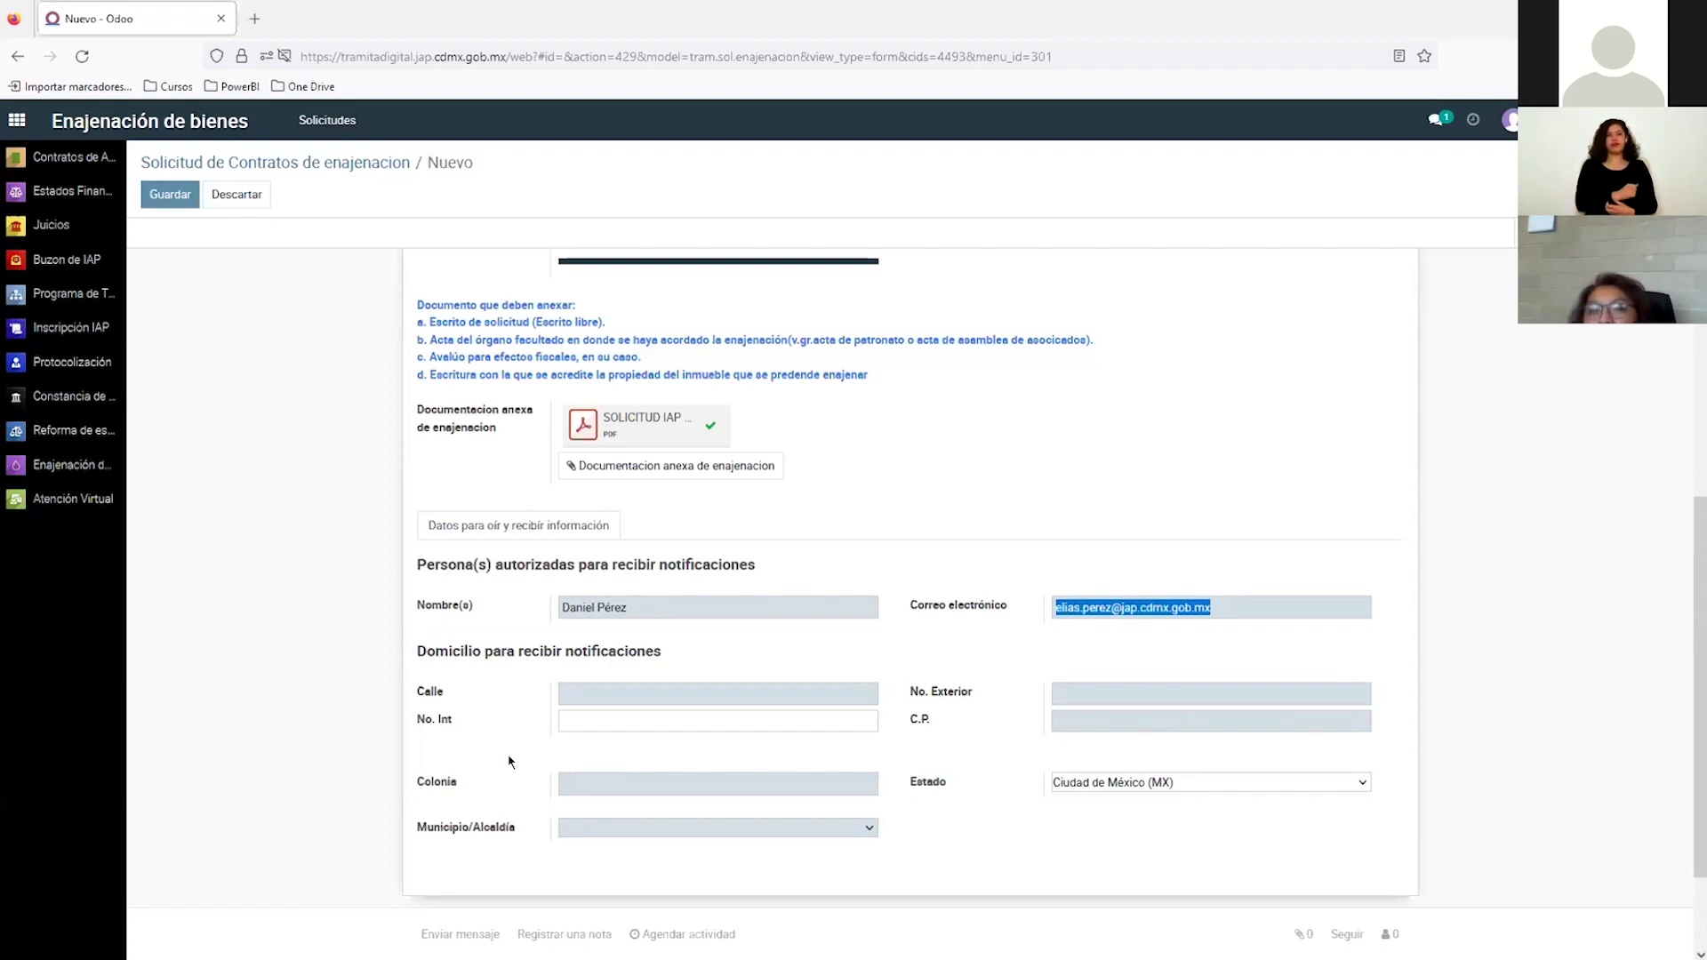
Fill in the street, exterior number, postcode and colonia, and pick the alcaldía
{"action": "left_click", "coordinate": [589, 690]}
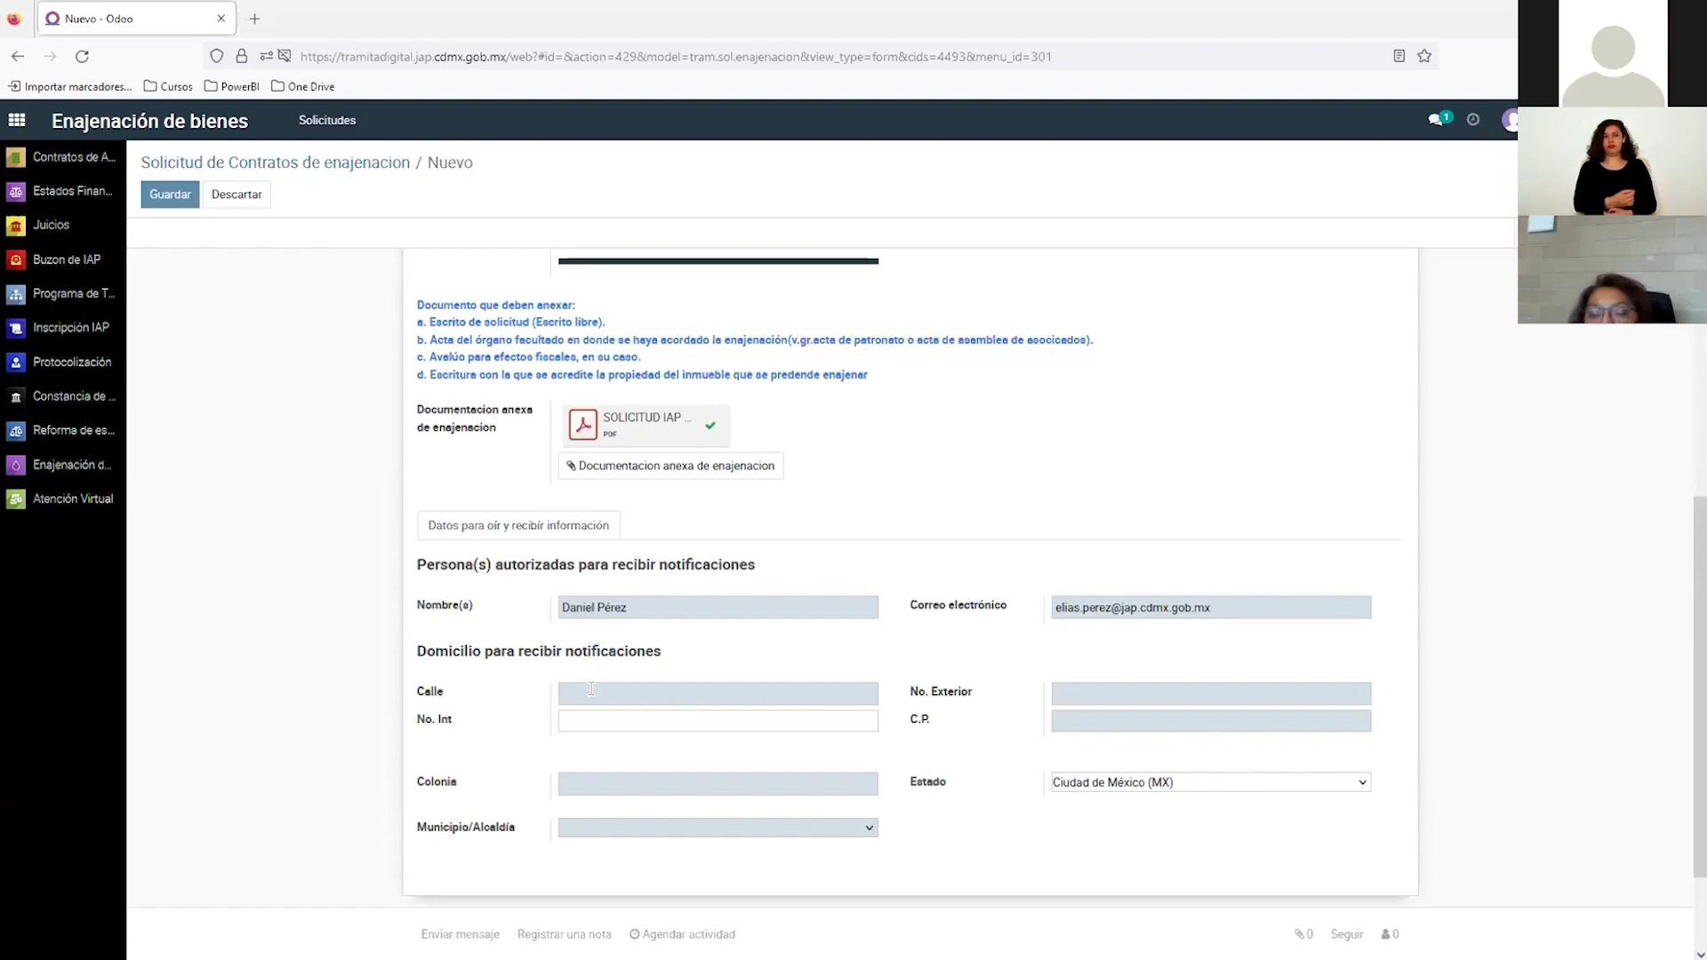
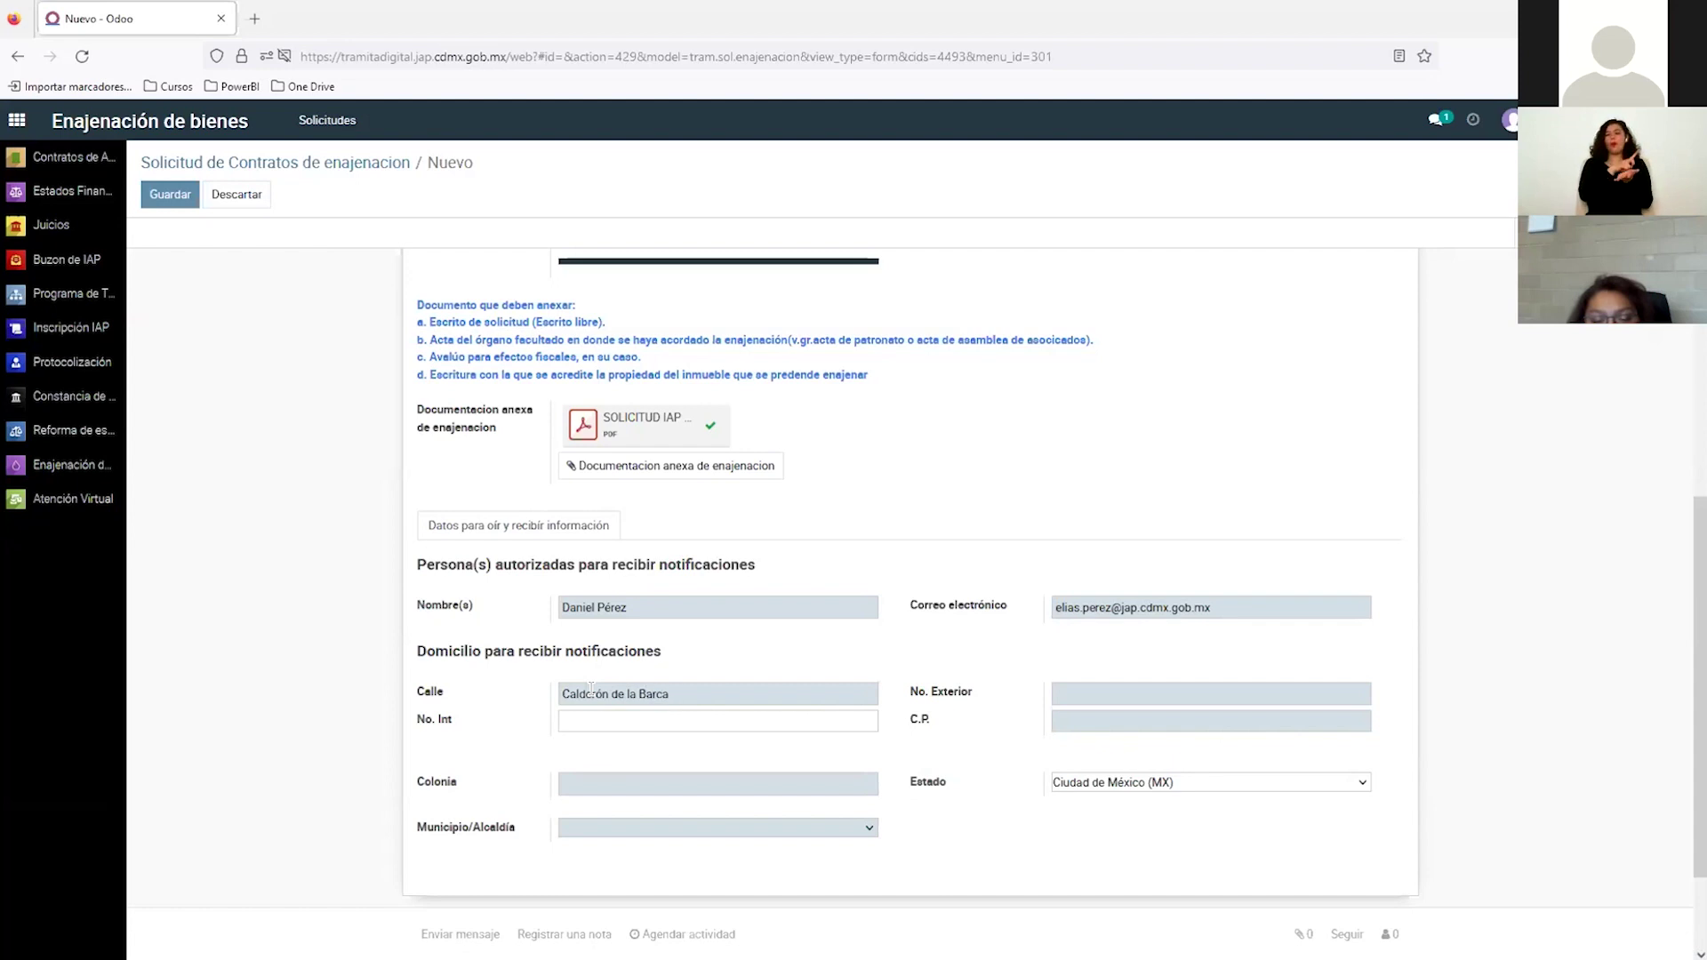
{"action": "left_click", "coordinate": [1074, 694]}
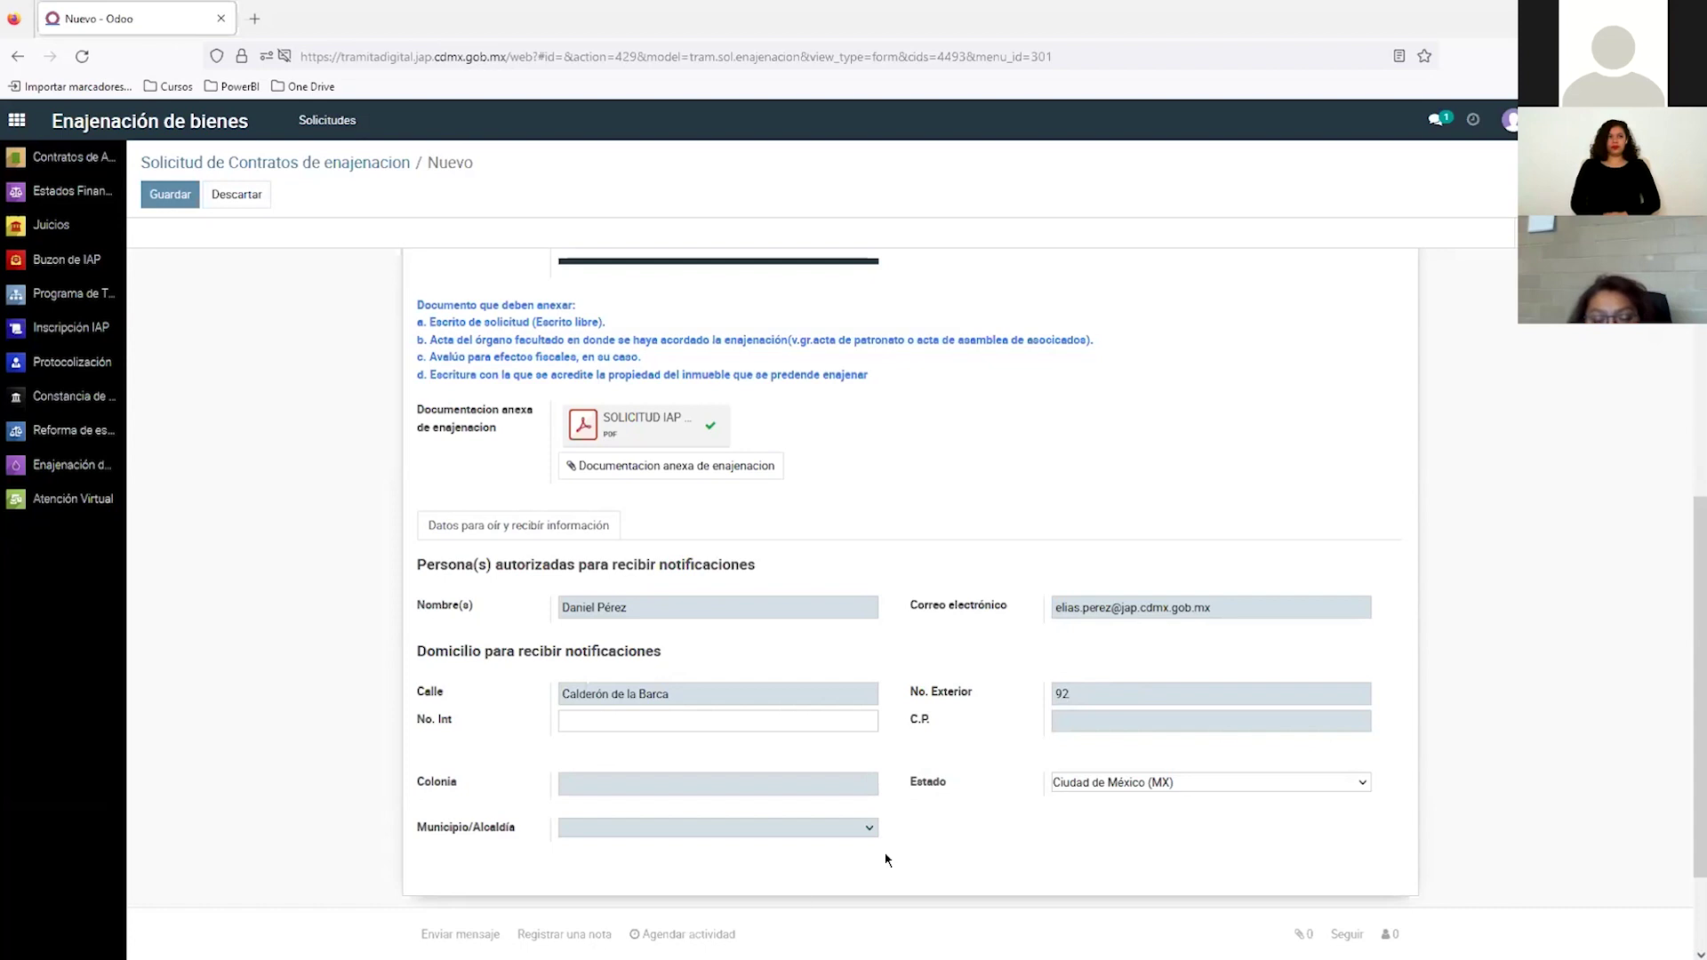
{"action": "left_click", "coordinate": [1071, 716]}
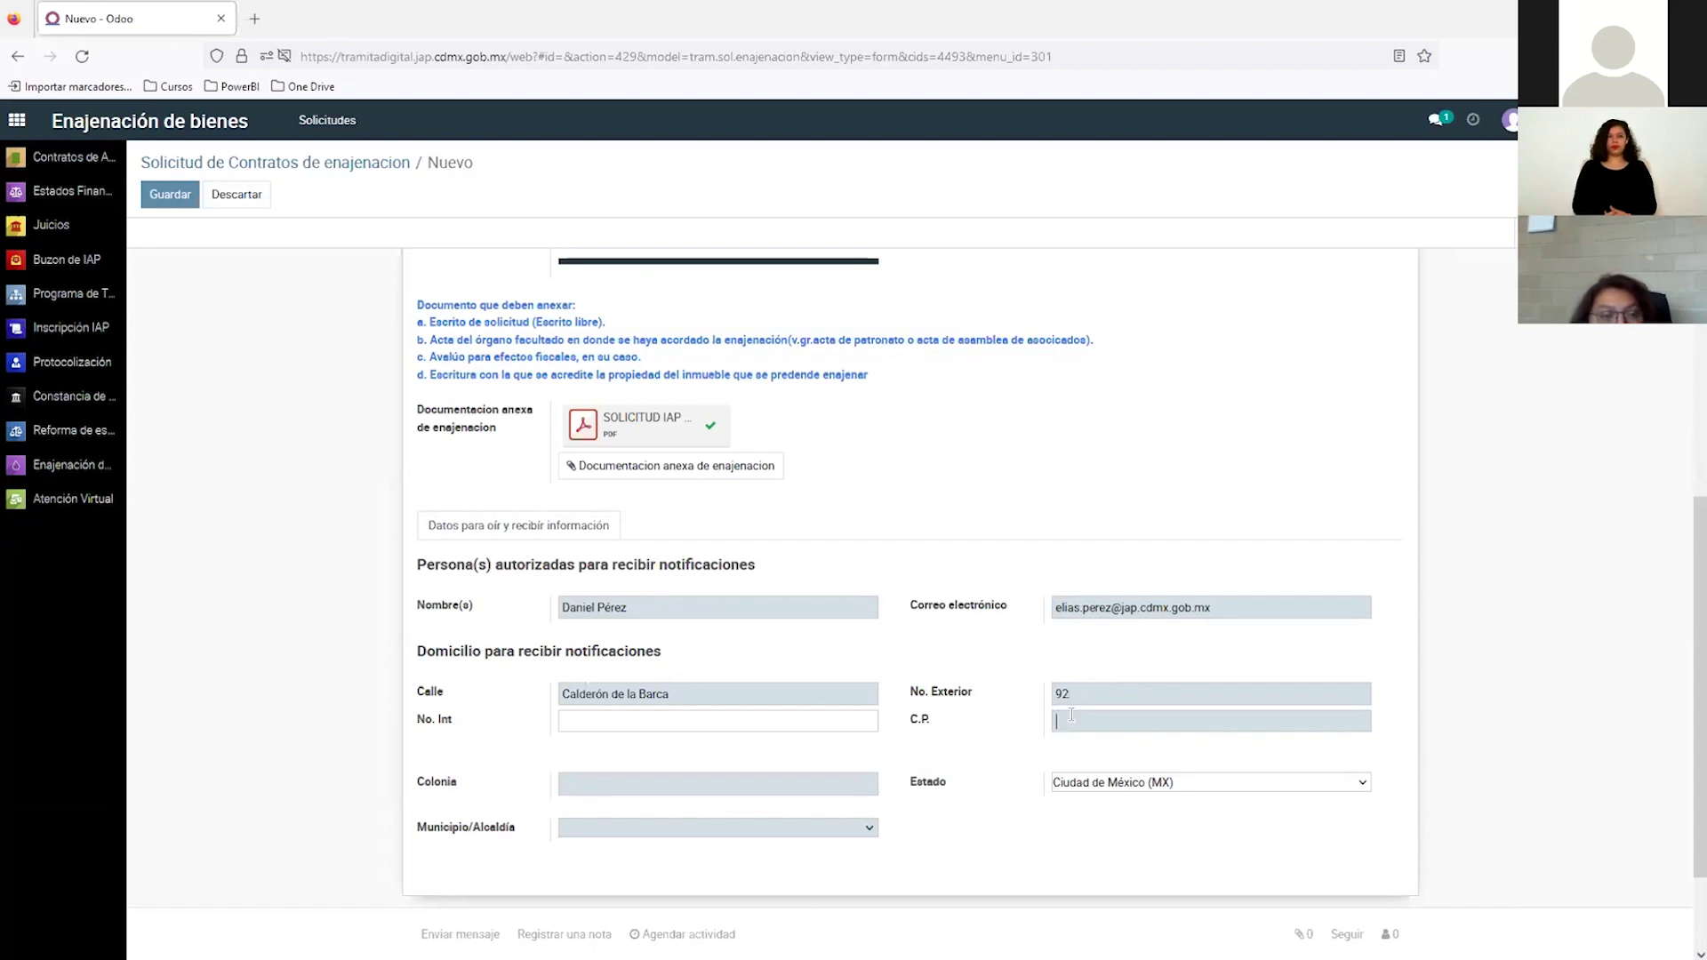
{"action": "type", "text": "11560"}
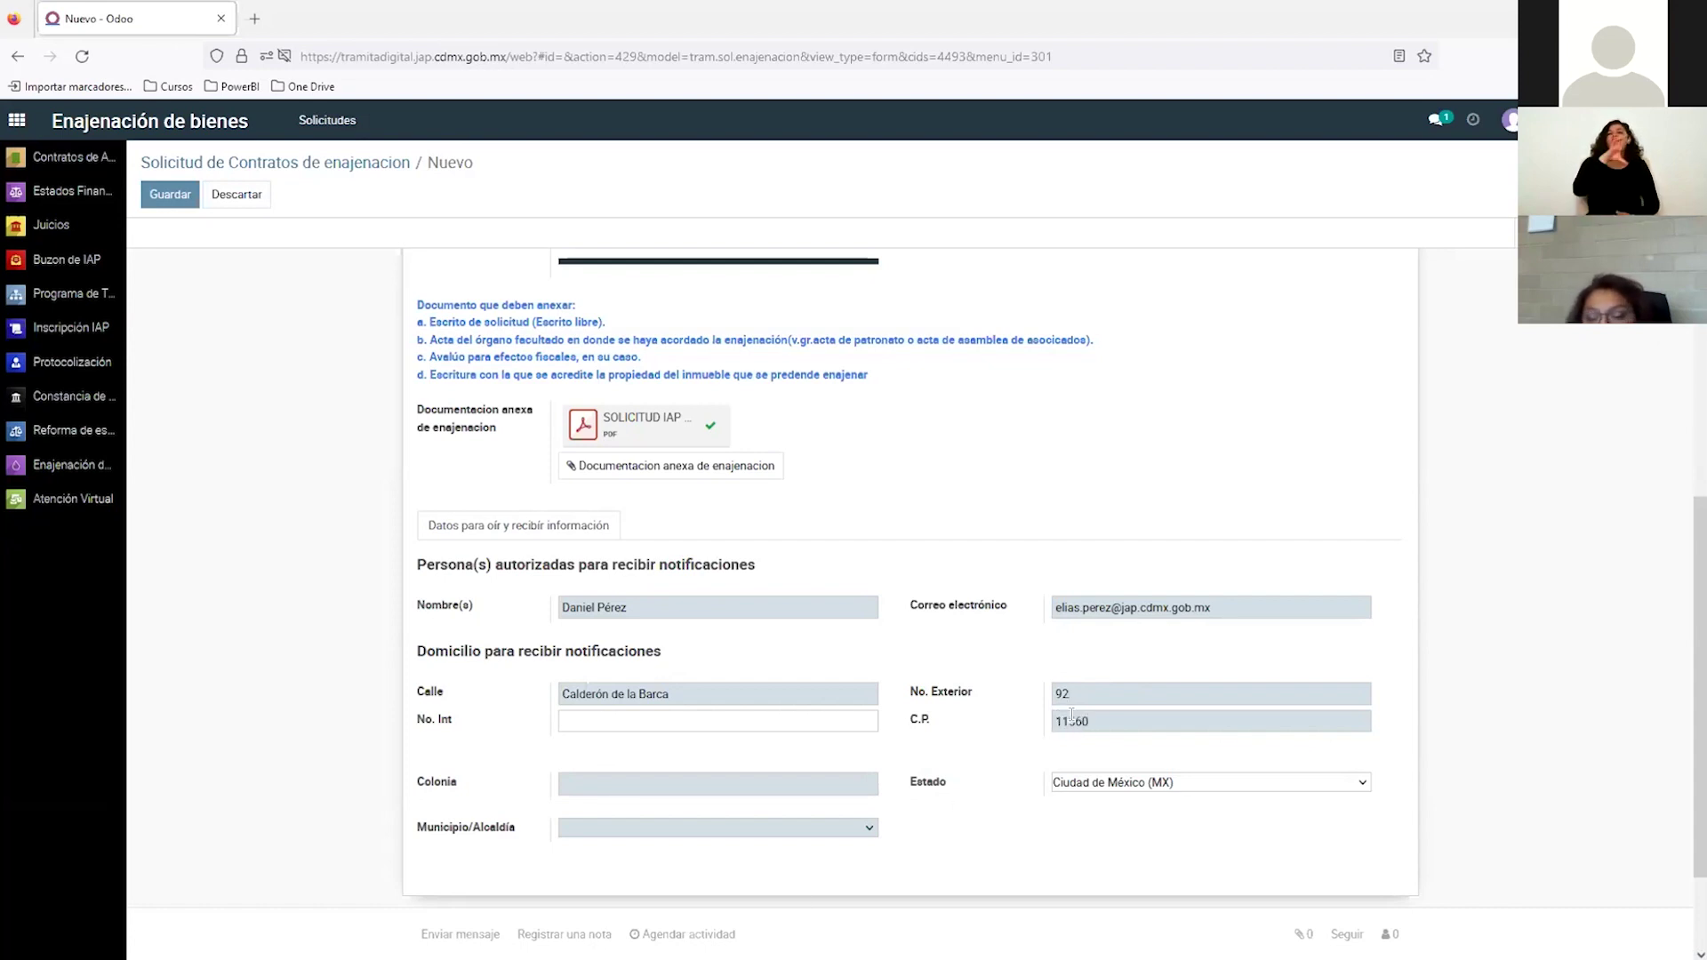
{"action": "left_click", "coordinate": [820, 782]}
{"action": "type", "text": "Polanco"}
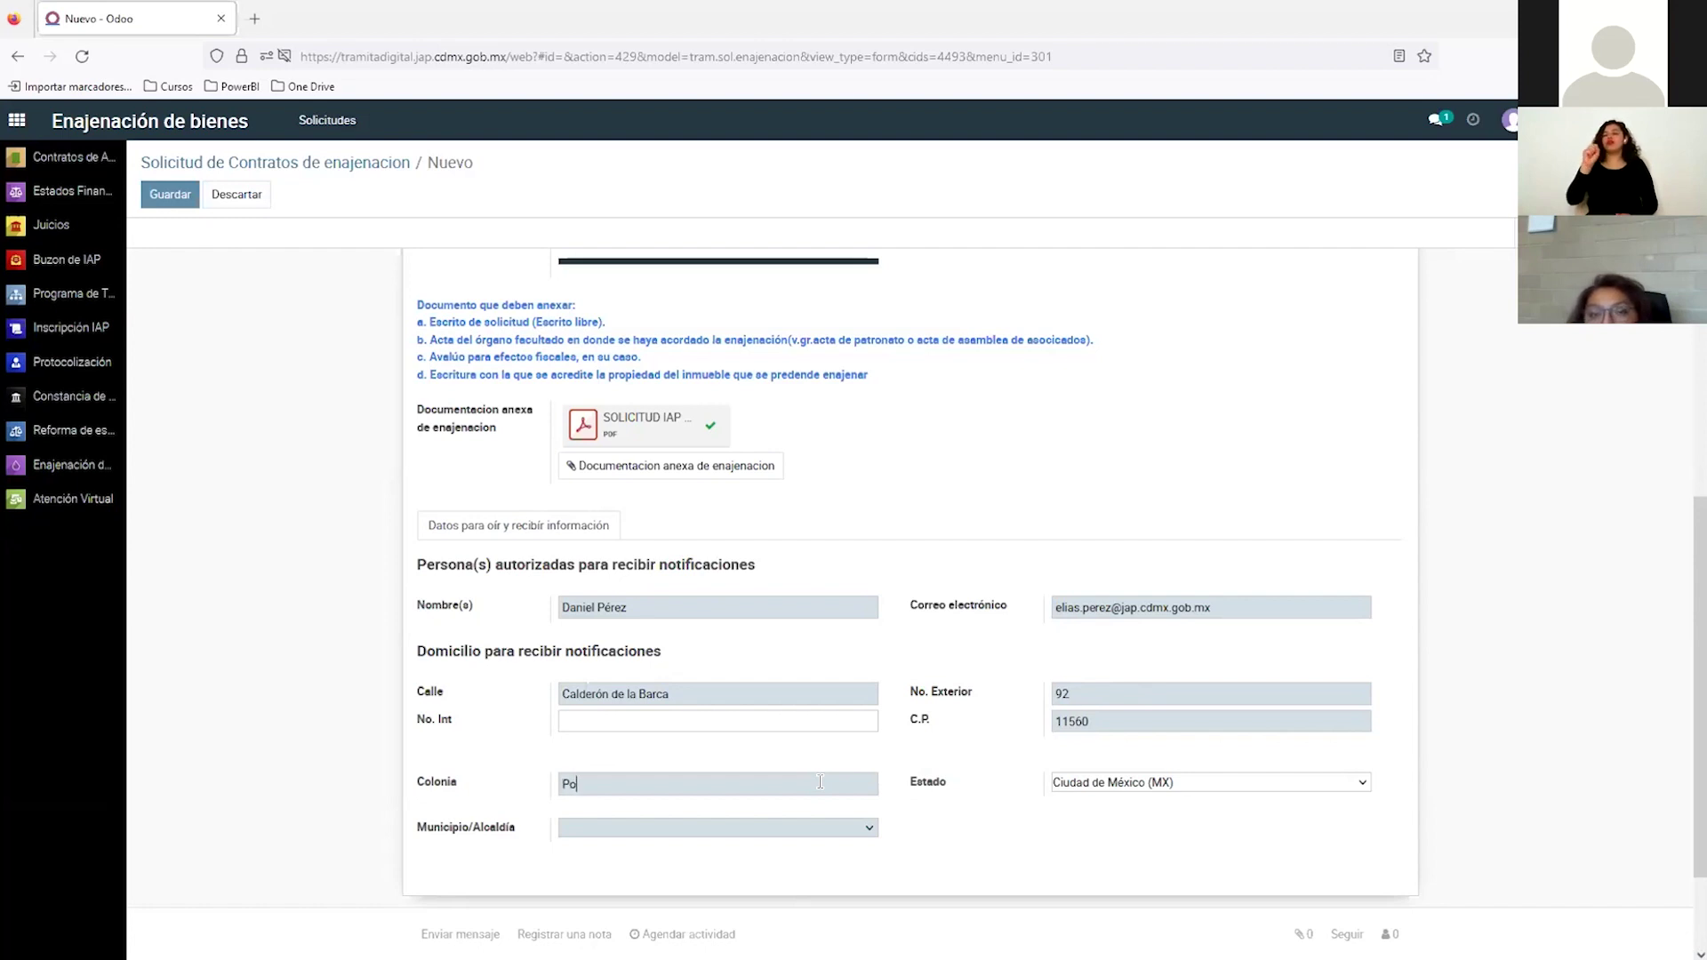
{"action": "left_click", "coordinate": [722, 828]}
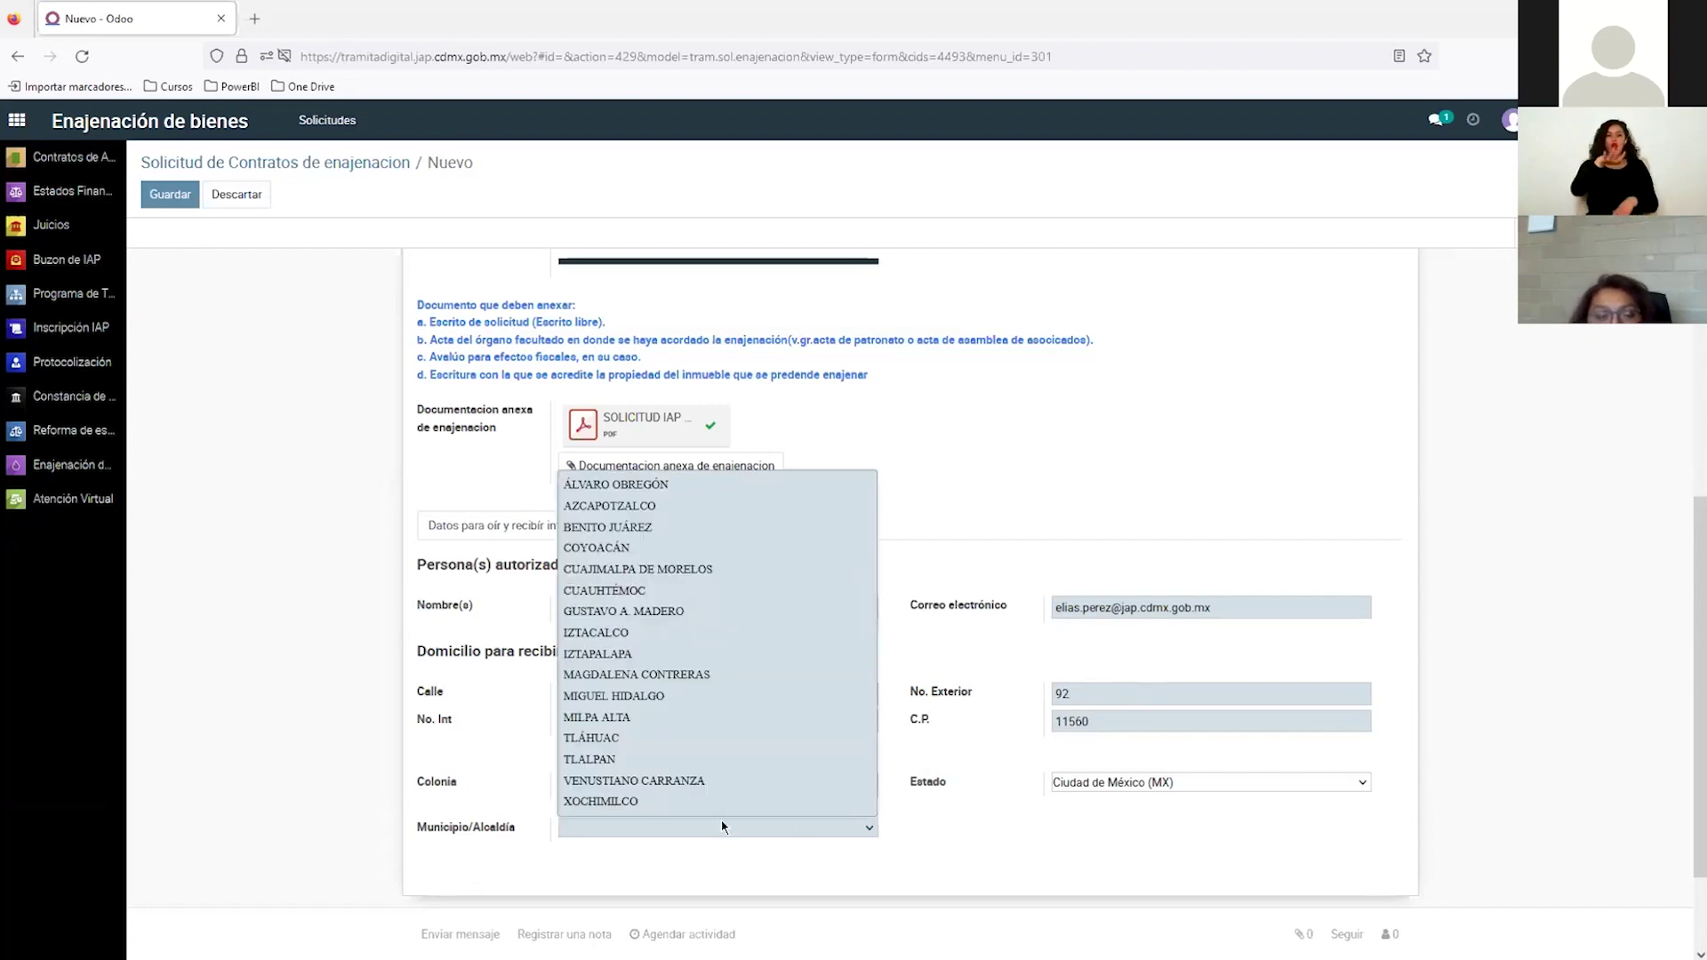
{"action": "left_click", "coordinate": [658, 695]}
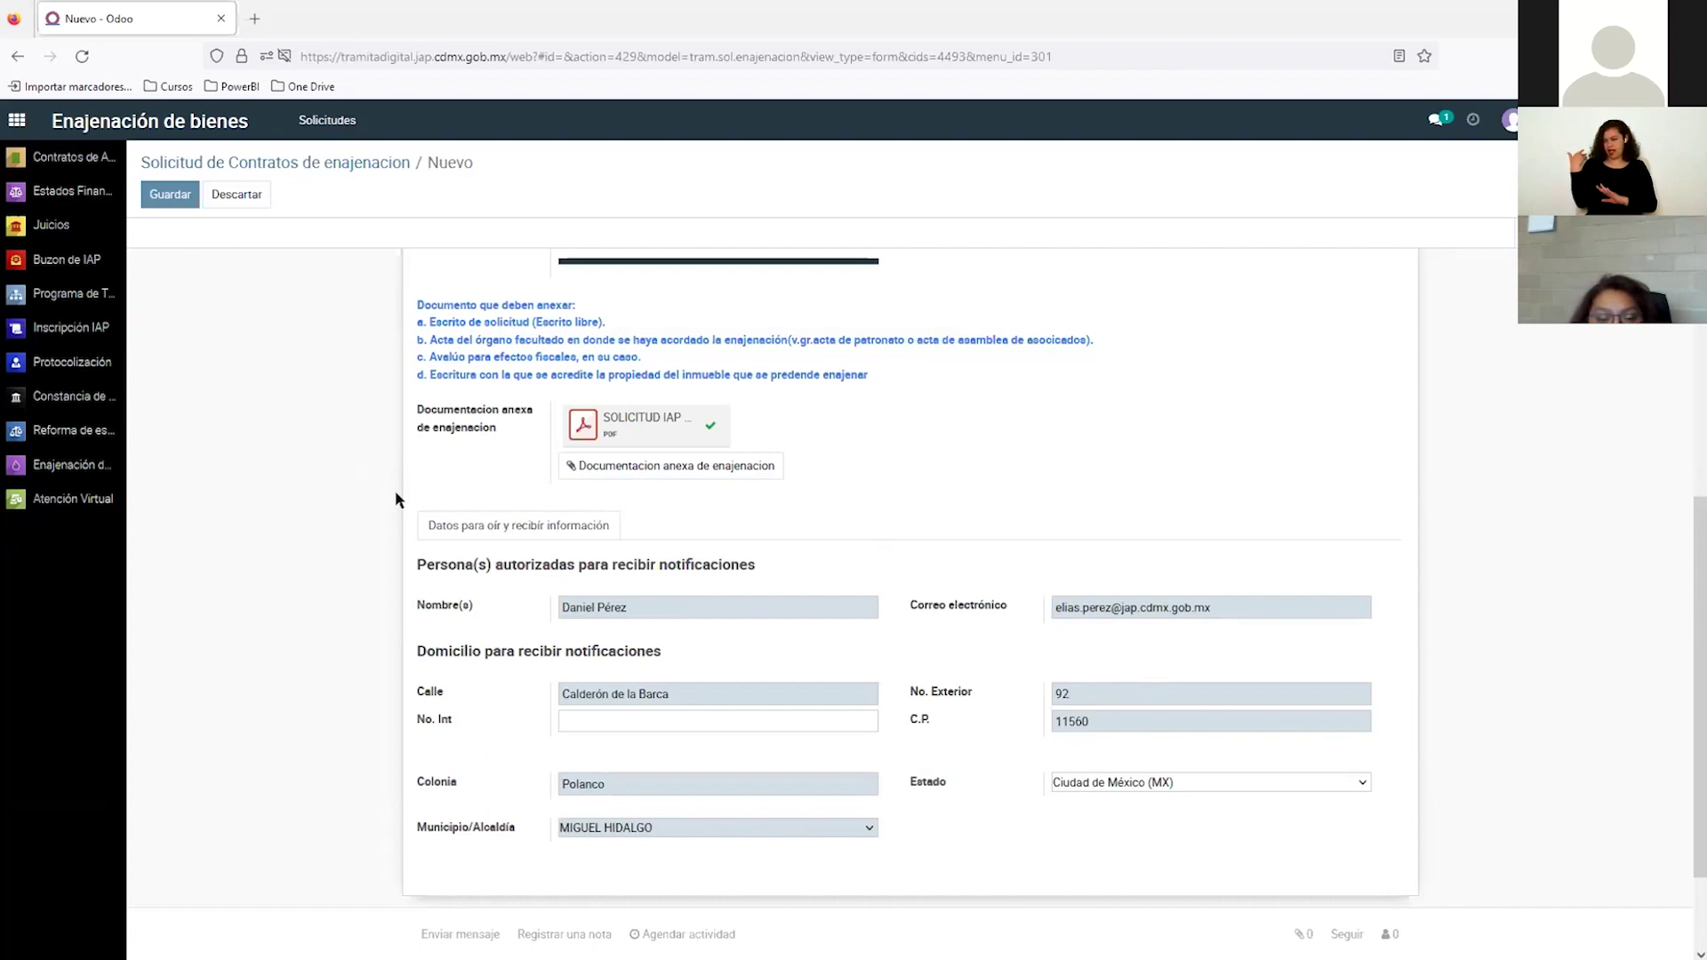
{"action": "scroll", "coordinate": [396, 498], "scroll_direction": "up", "scroll_amount": 5}
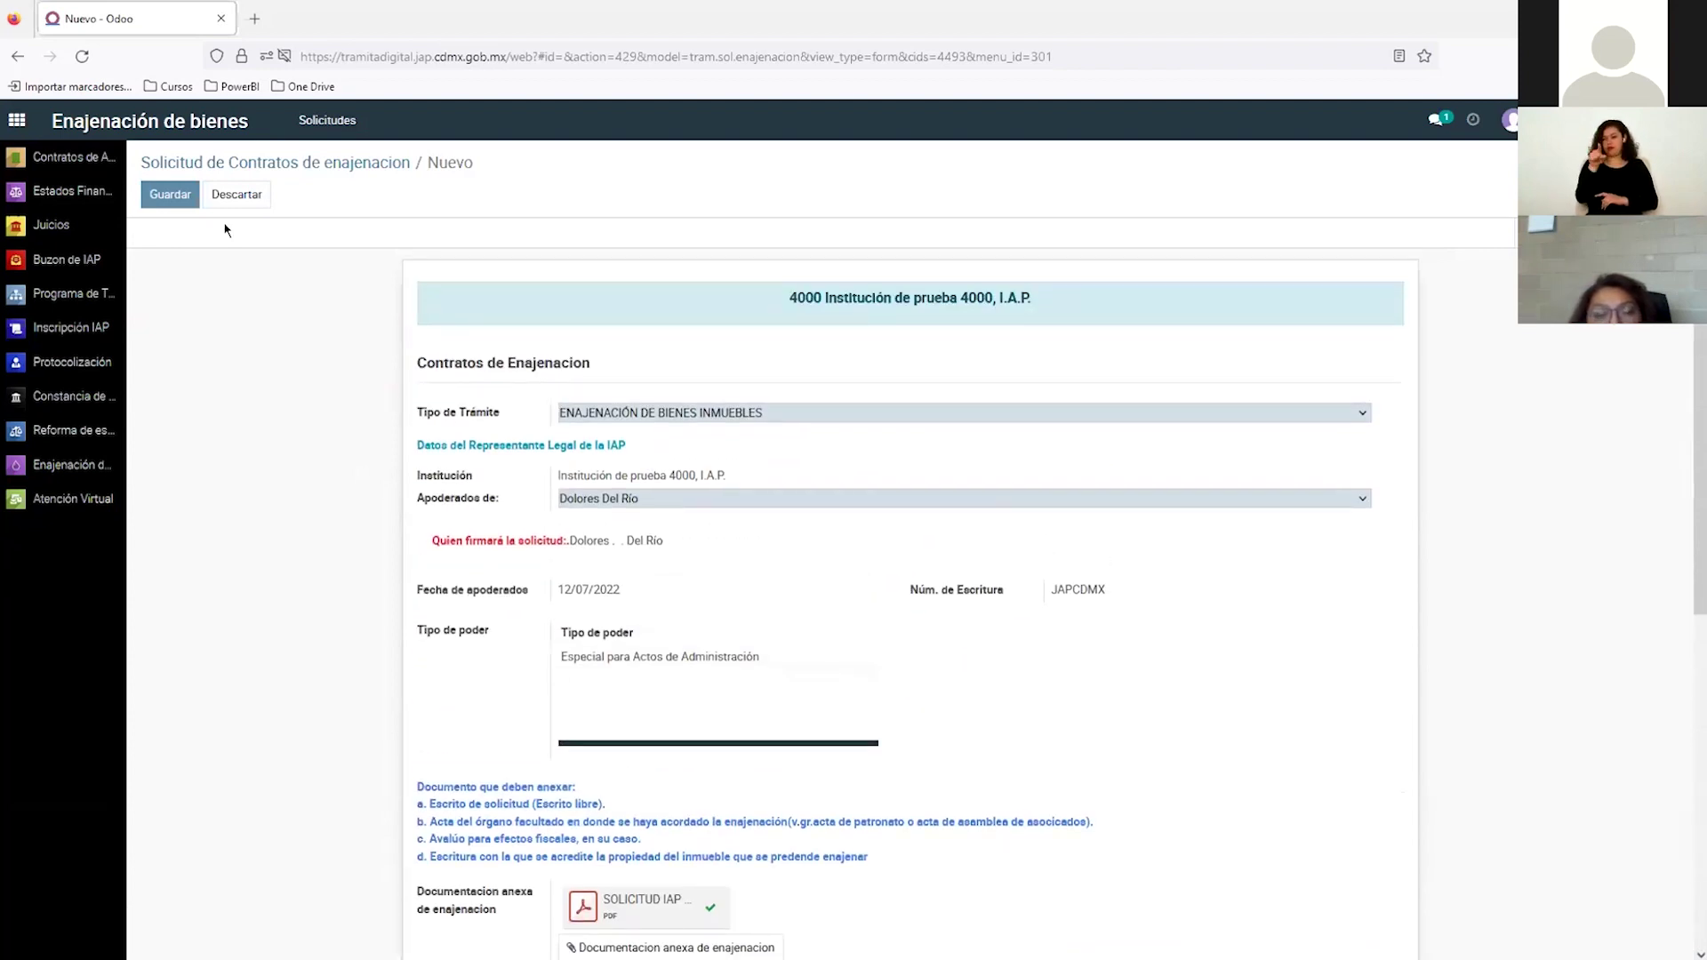
Save the new request as folio 5,596 and reopen it from the list
{"action": "left_click", "coordinate": [171, 197]}
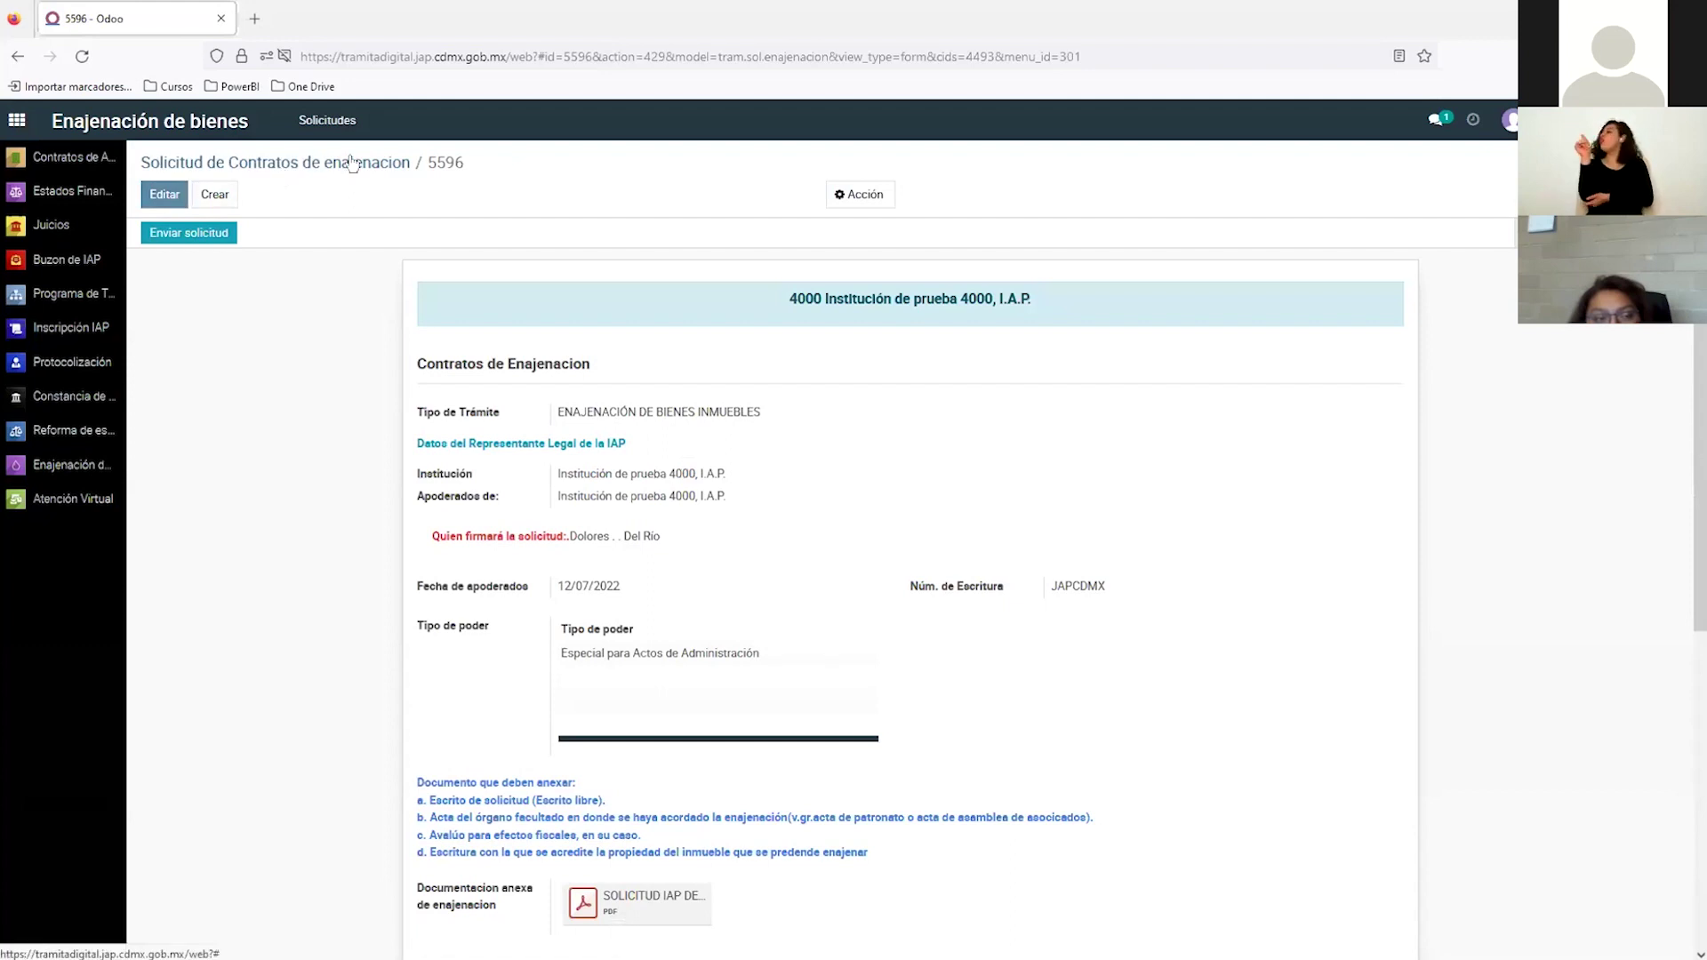
{"action": "left_click", "coordinate": [381, 165]}
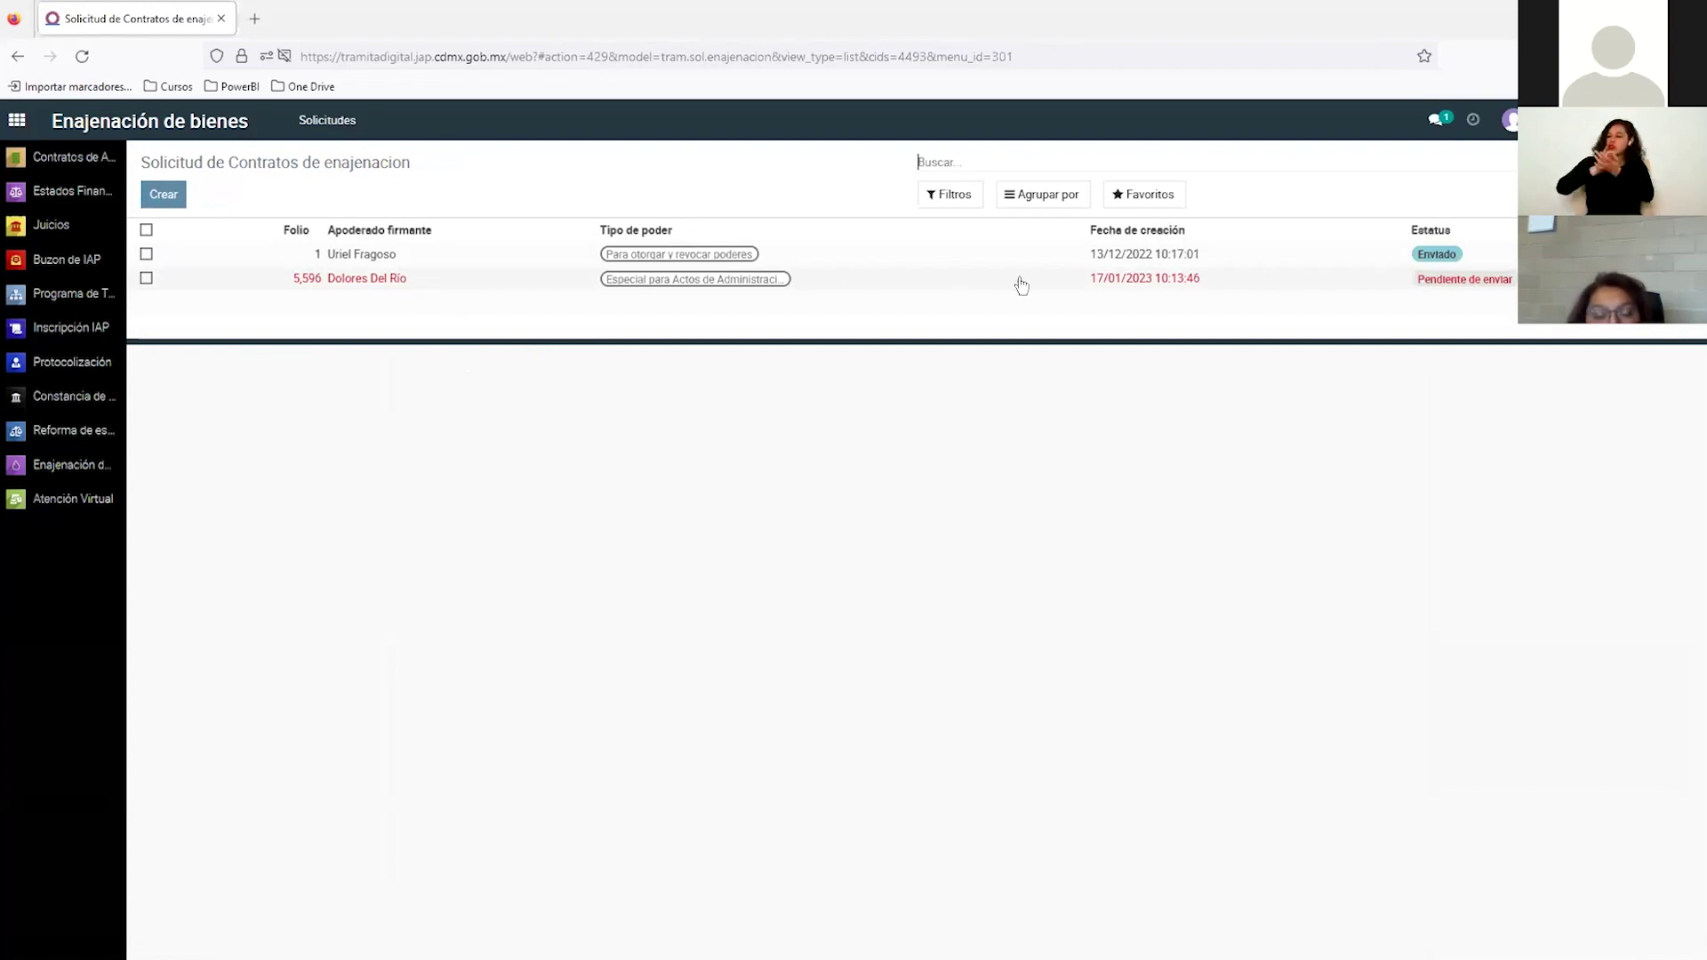
{"action": "left_click", "coordinate": [1324, 281]}
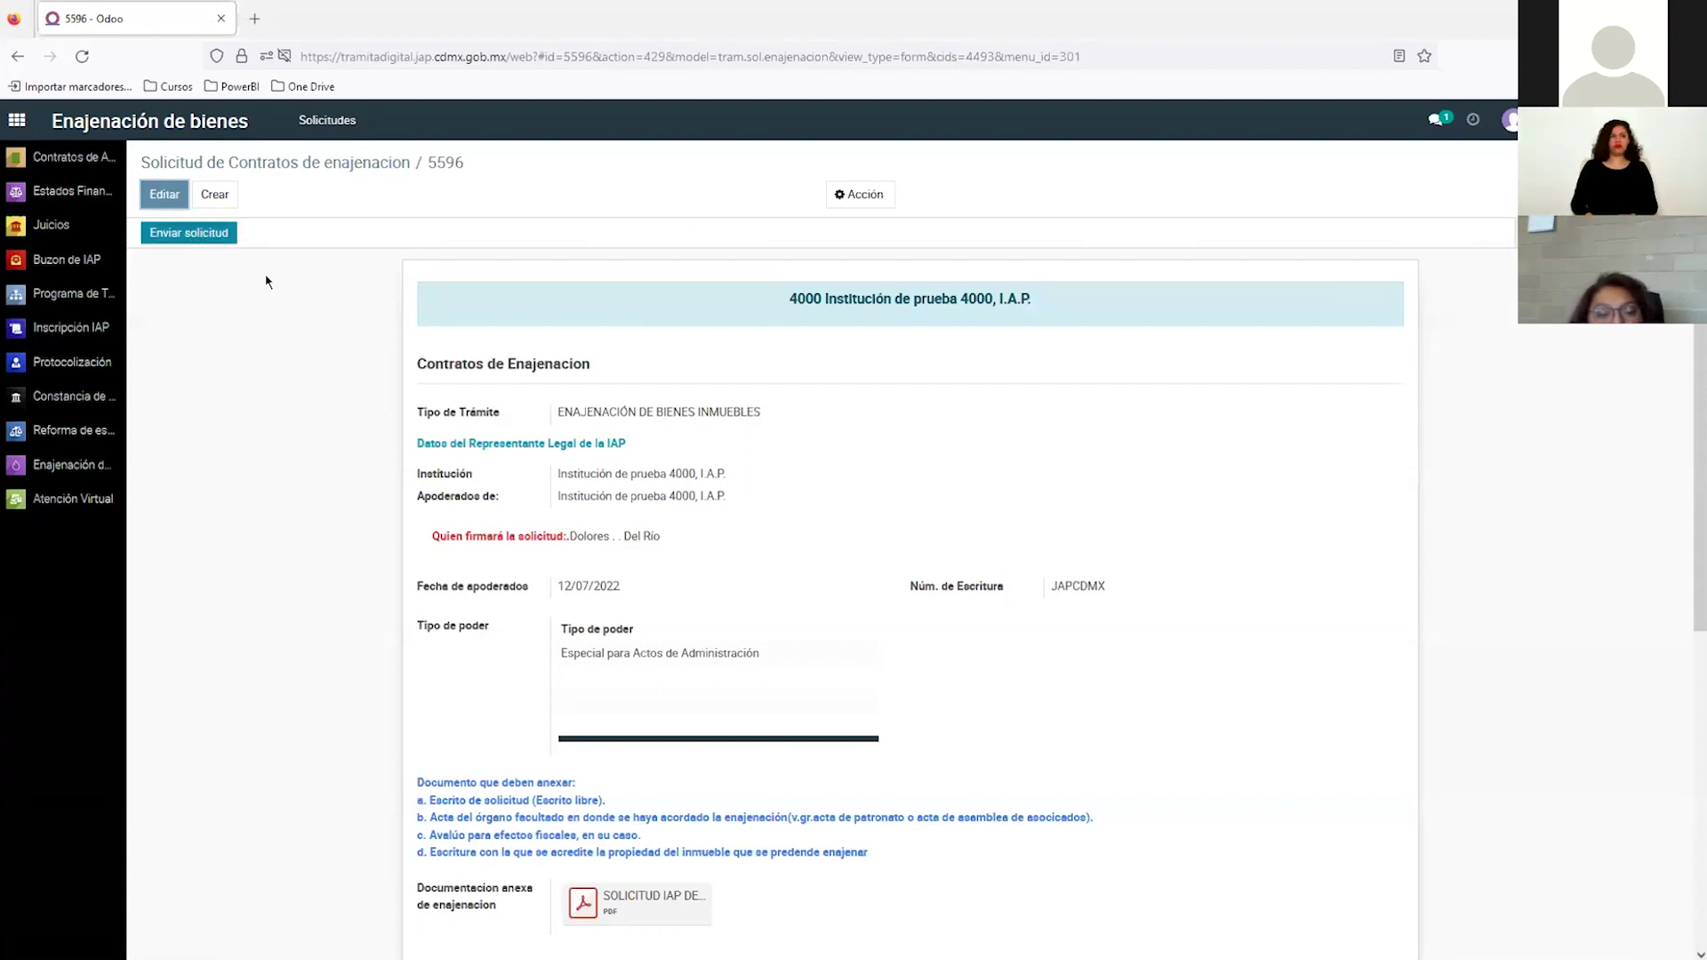
{"action": "scroll", "coordinate": [711, 478], "scroll_direction": "down", "scroll_amount": 1}
{"action": "scroll", "coordinate": [711, 479], "scroll_direction": "up", "scroll_amount": 1}
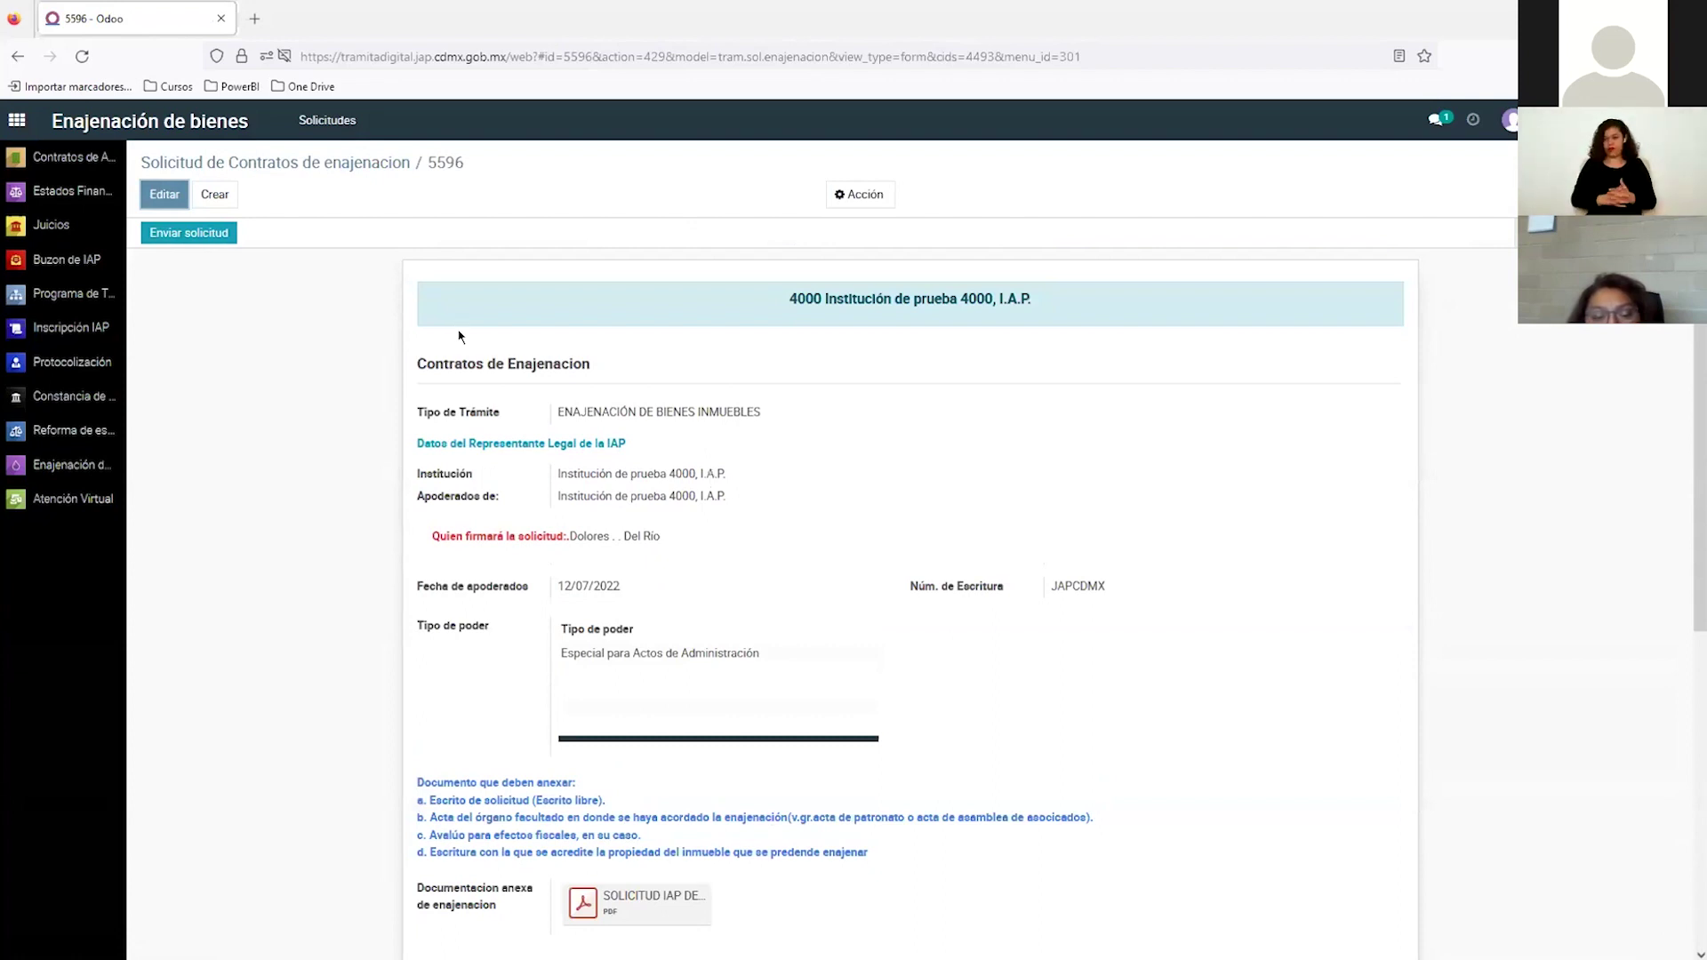
Review request 5596, send it, and return to the request list
{"action": "scroll", "coordinate": [571, 424], "scroll_direction": "down", "scroll_amount": 2}
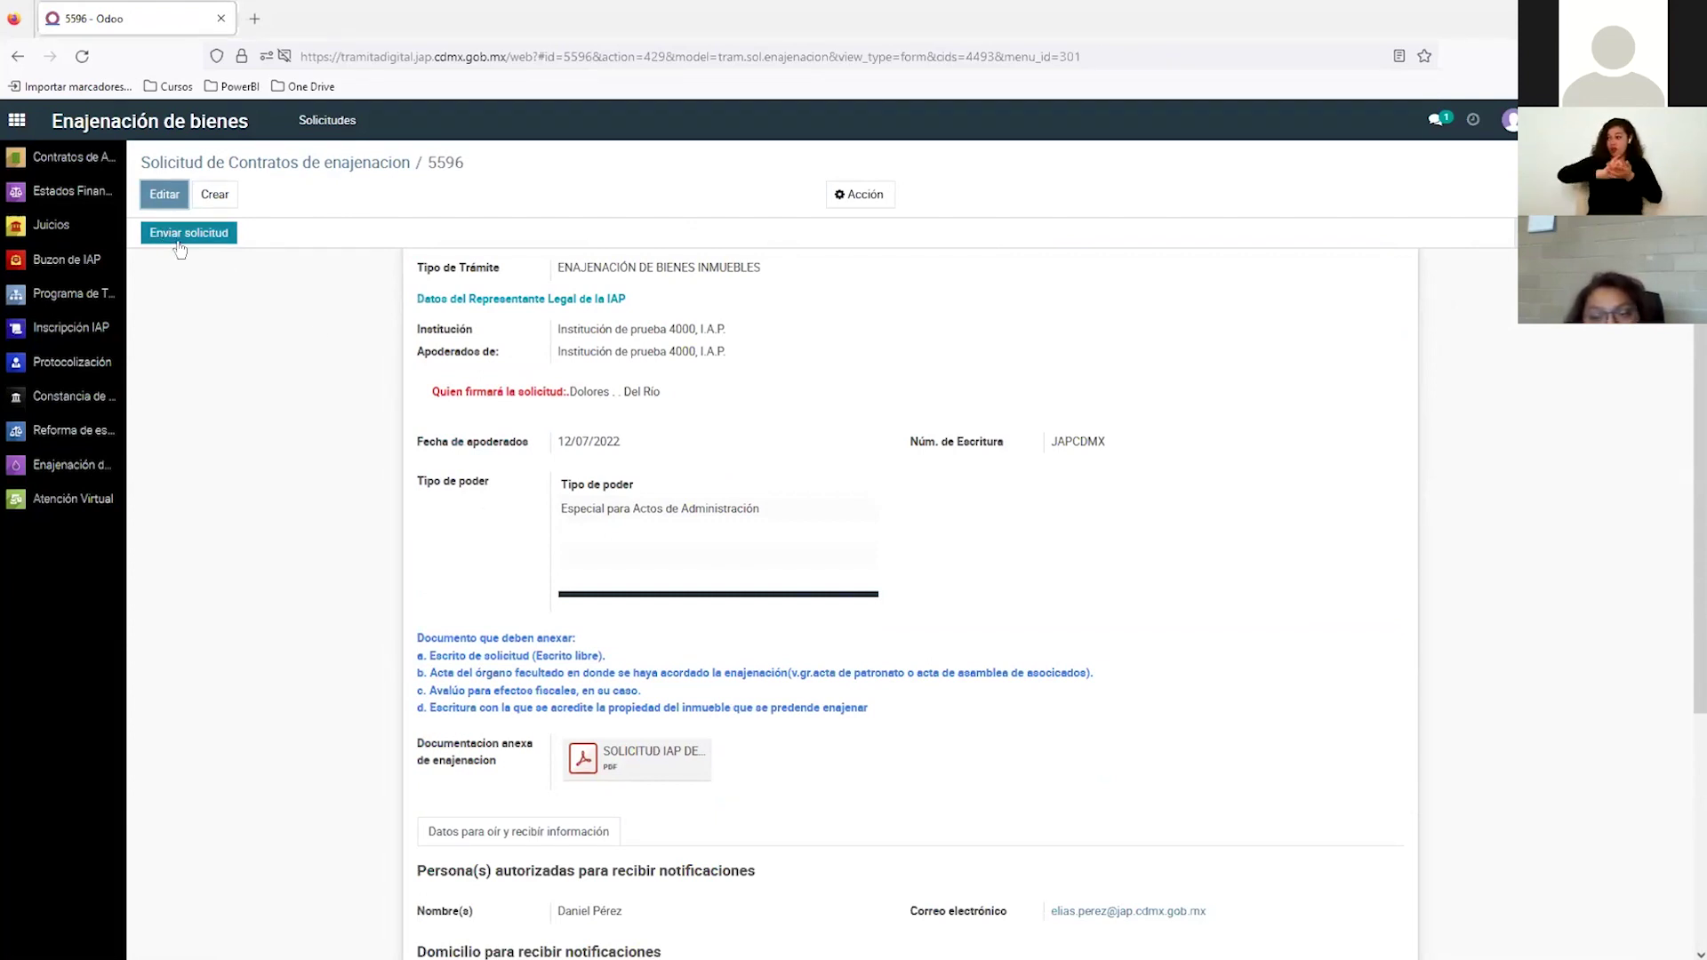
{"action": "scroll", "coordinate": [586, 471], "scroll_direction": "down", "scroll_amount": 3}
{"action": "scroll", "coordinate": [586, 472], "scroll_direction": "up", "scroll_amount": 1}
{"action": "scroll", "coordinate": [586, 471], "scroll_direction": "up", "scroll_amount": 4}
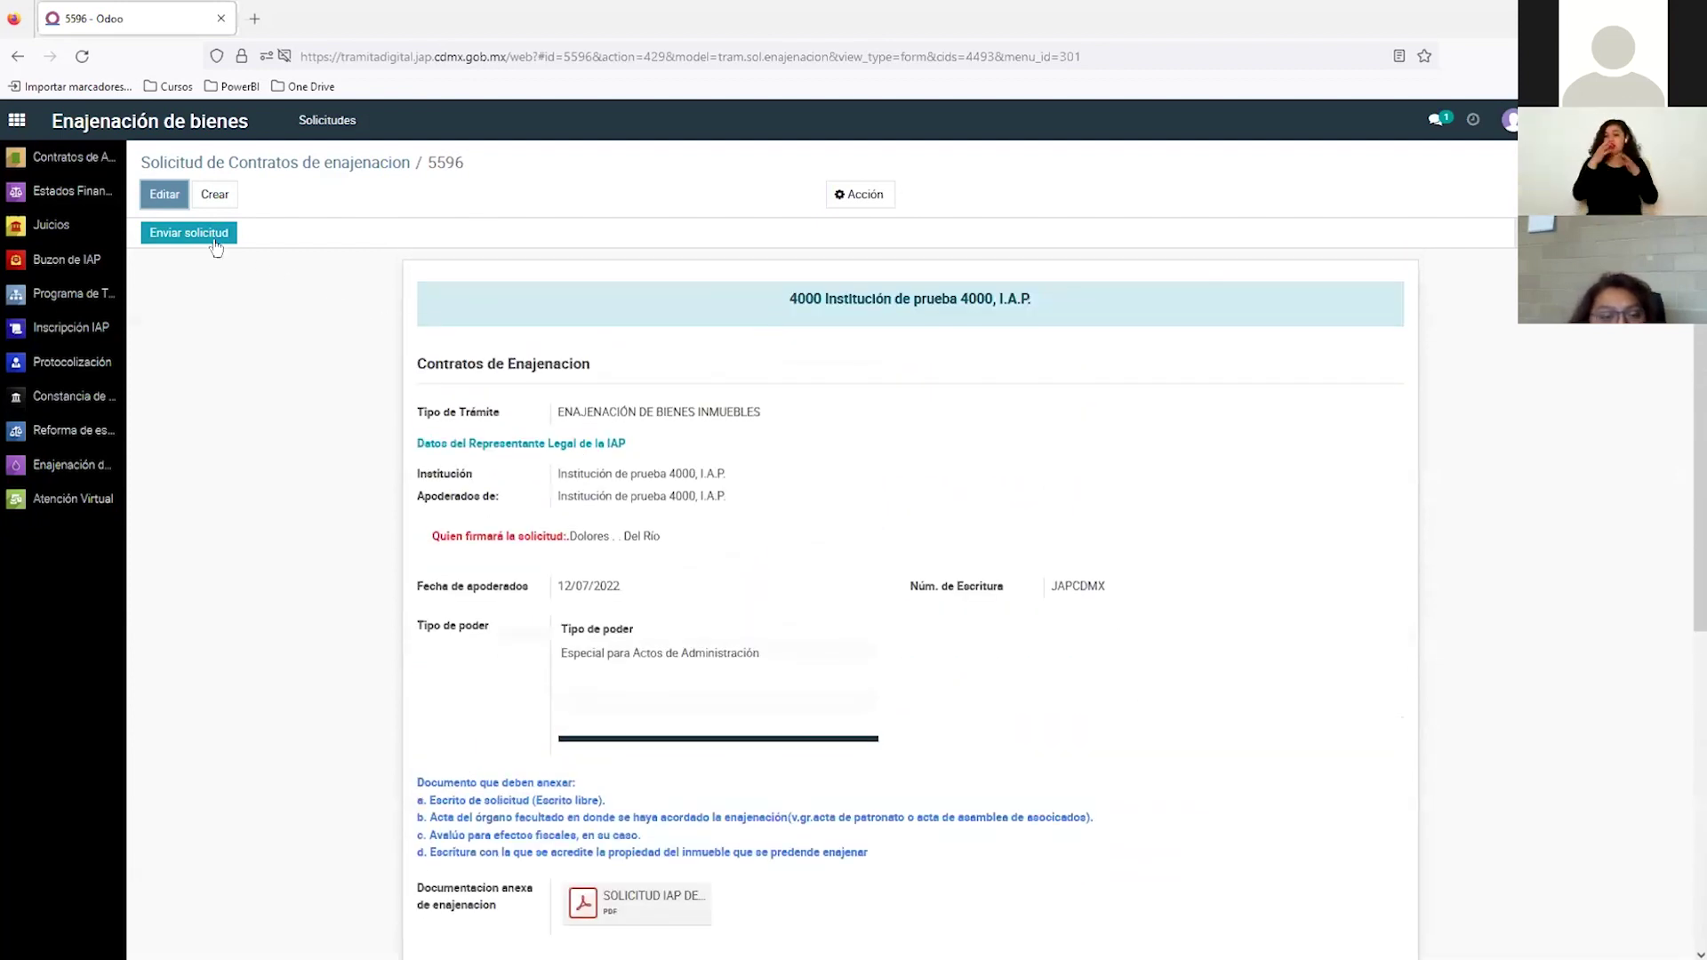
{"action": "left_click", "coordinate": [211, 239]}
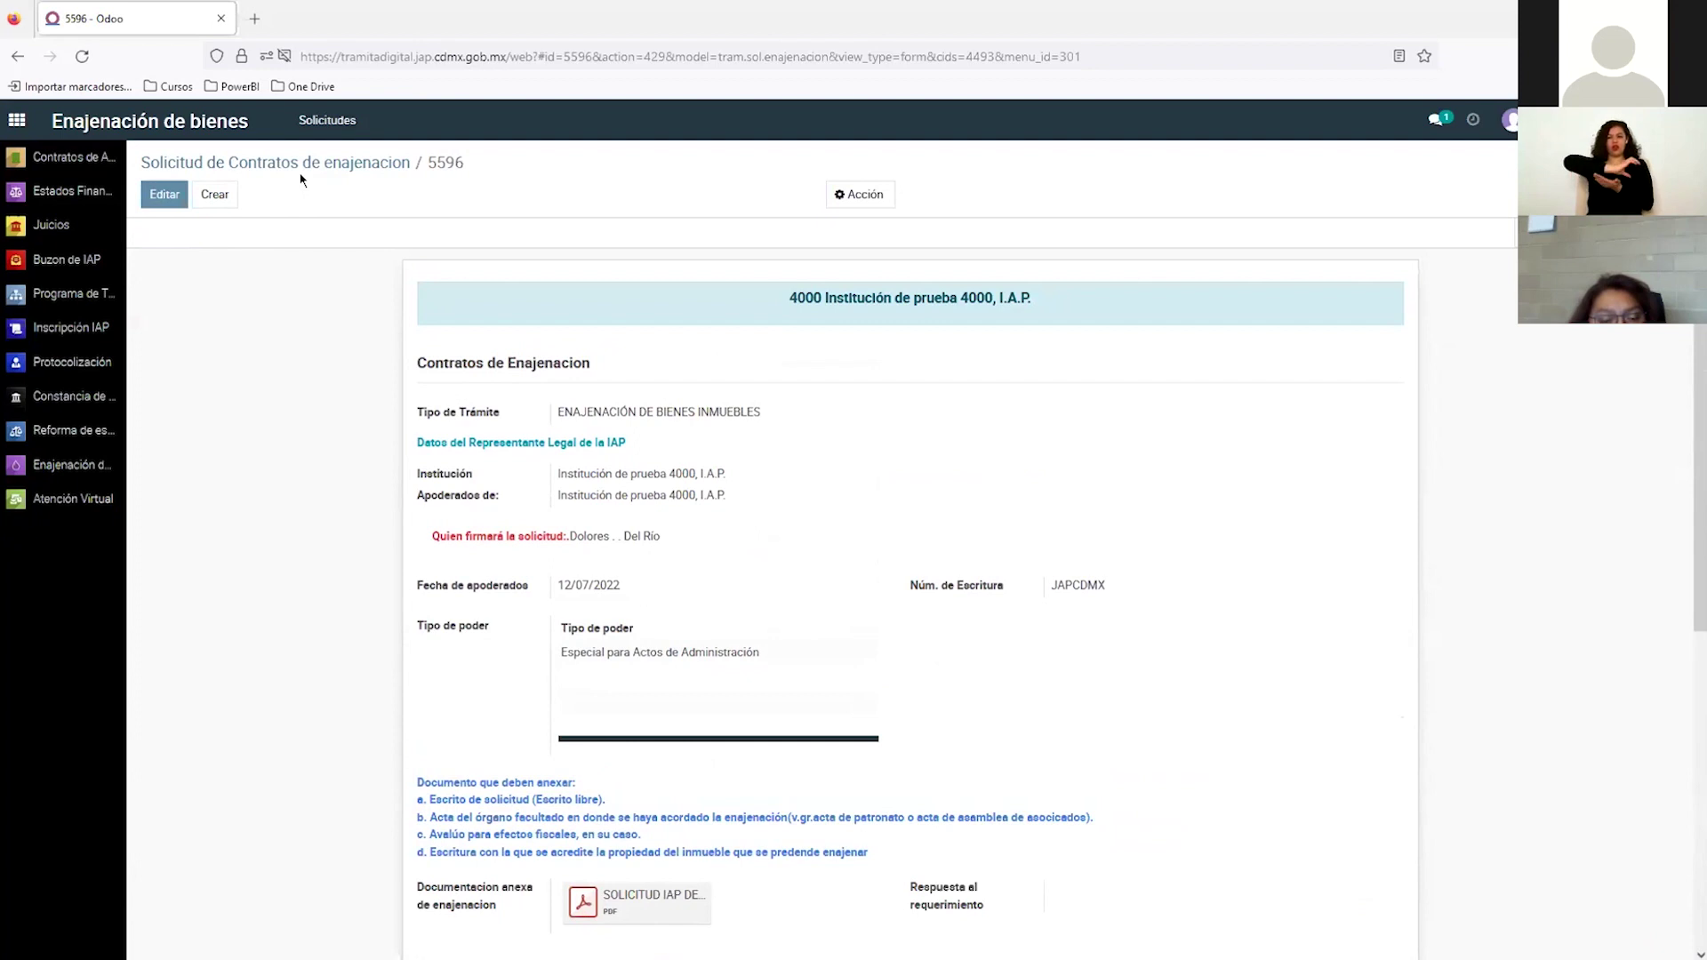
{"action": "left_click", "coordinate": [135, 161]}
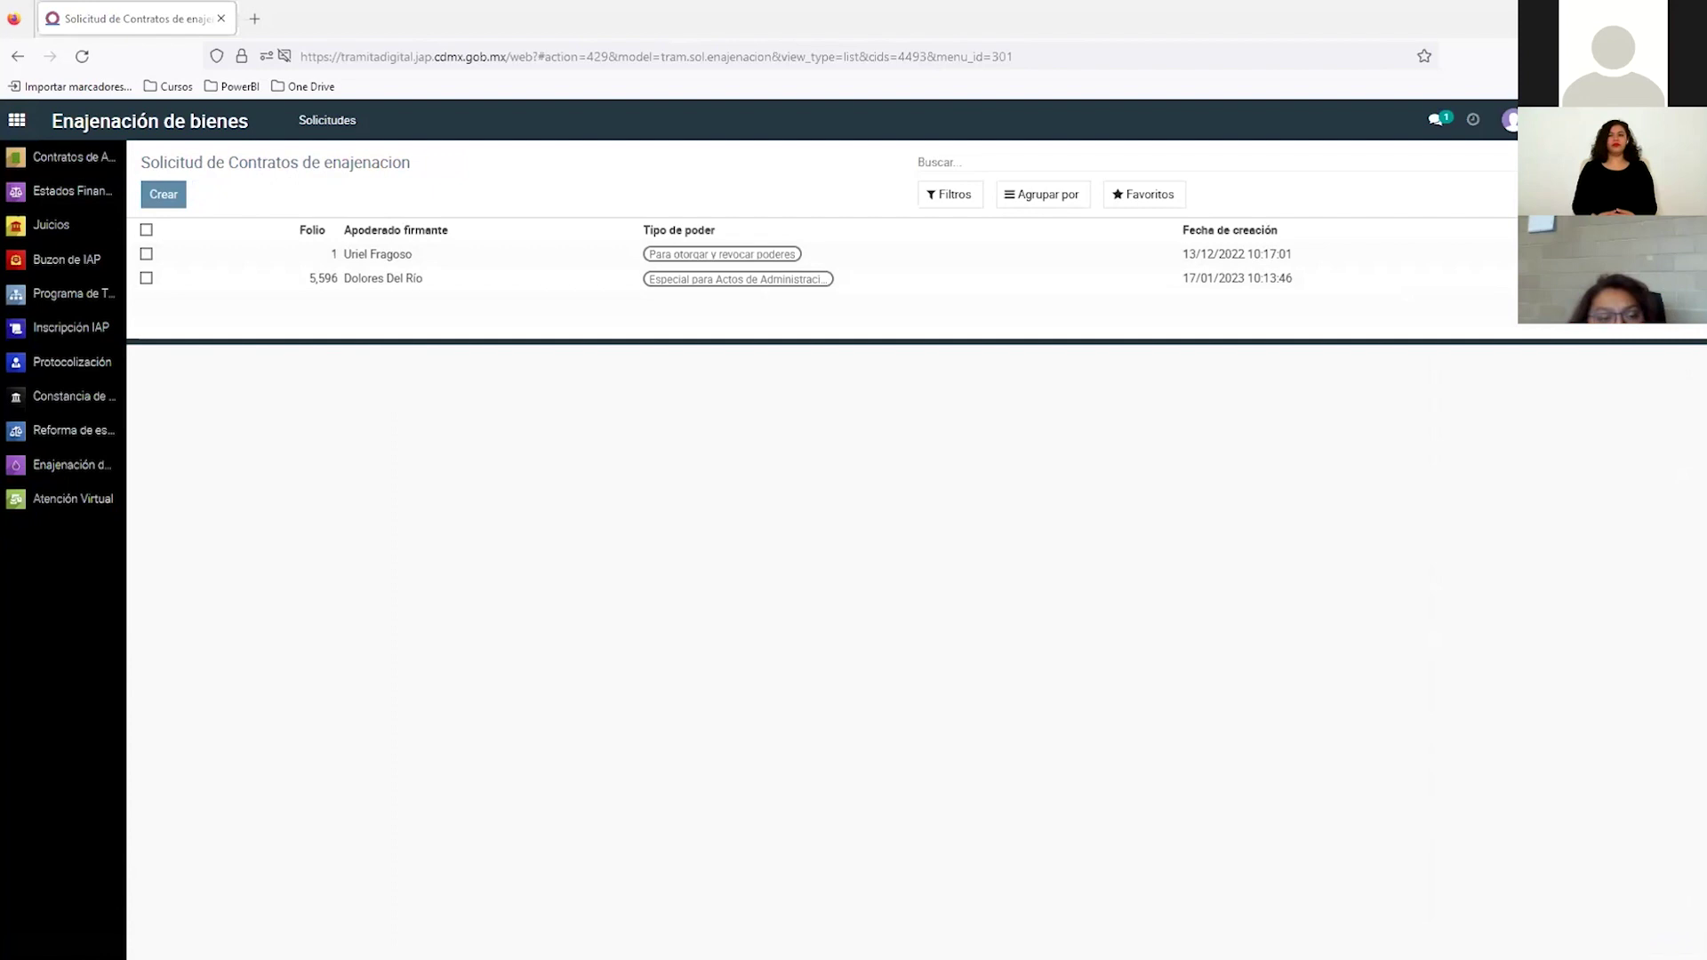
In Outlook, review the folio 5596 email's institution, procedure type and contact address, then close it
{"action": "key", "text": "alt+Tab"}
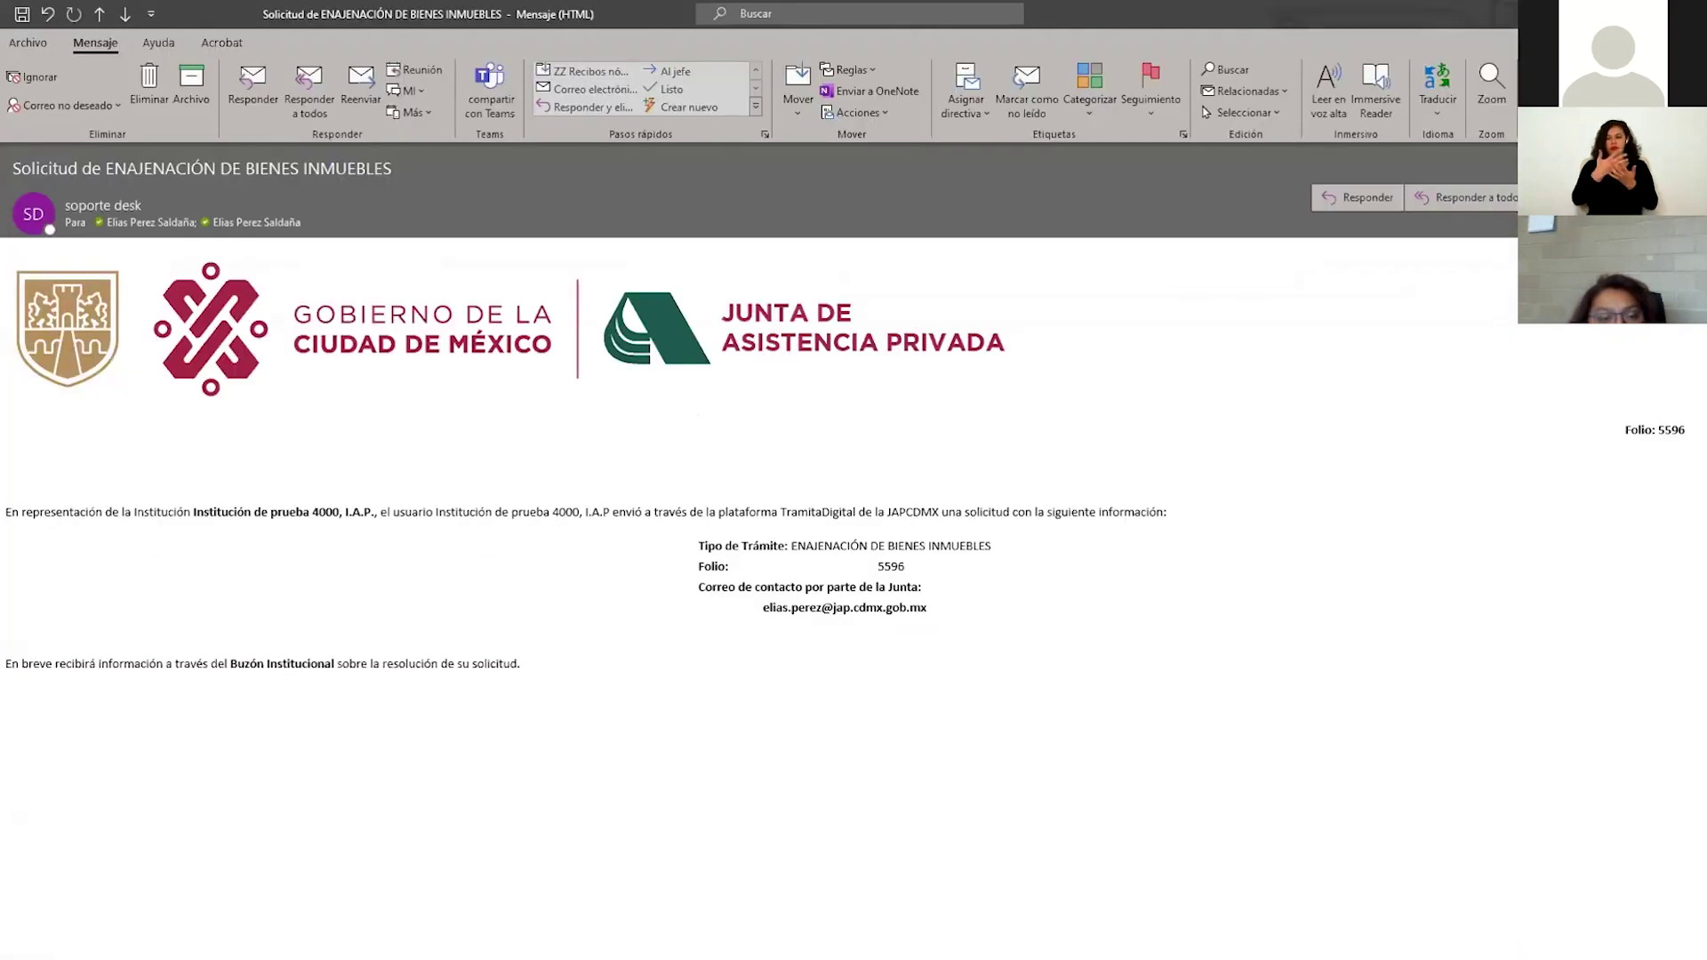
{"action": "mouse_move", "coordinate": [195, 512]}
{"action": "left_mouse_down"}
{"action": "mouse_move", "coordinate": [363, 510]}
{"action": "mouse_move", "coordinate": [204, 511]}
{"action": "left_mouse_up"}
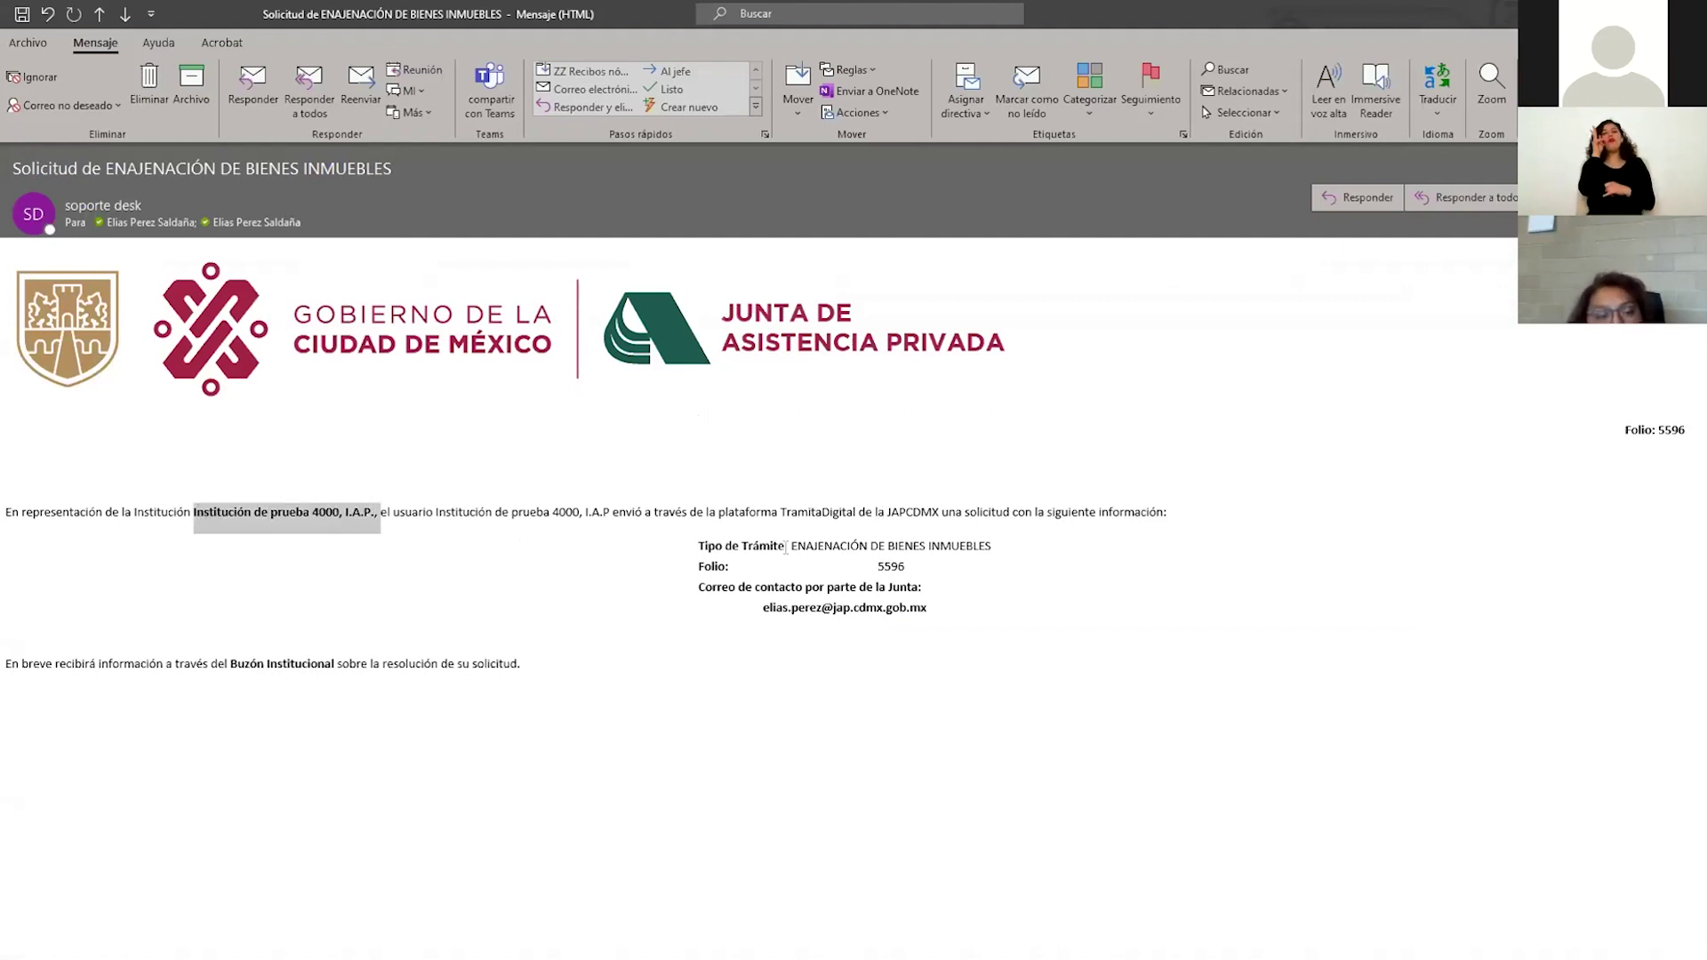
{"action": "left_click_drag", "start_coordinate": [790, 544], "coordinate": [993, 546]}
{"action": "left_click_drag", "start_coordinate": [877, 566], "coordinate": [905, 568]}
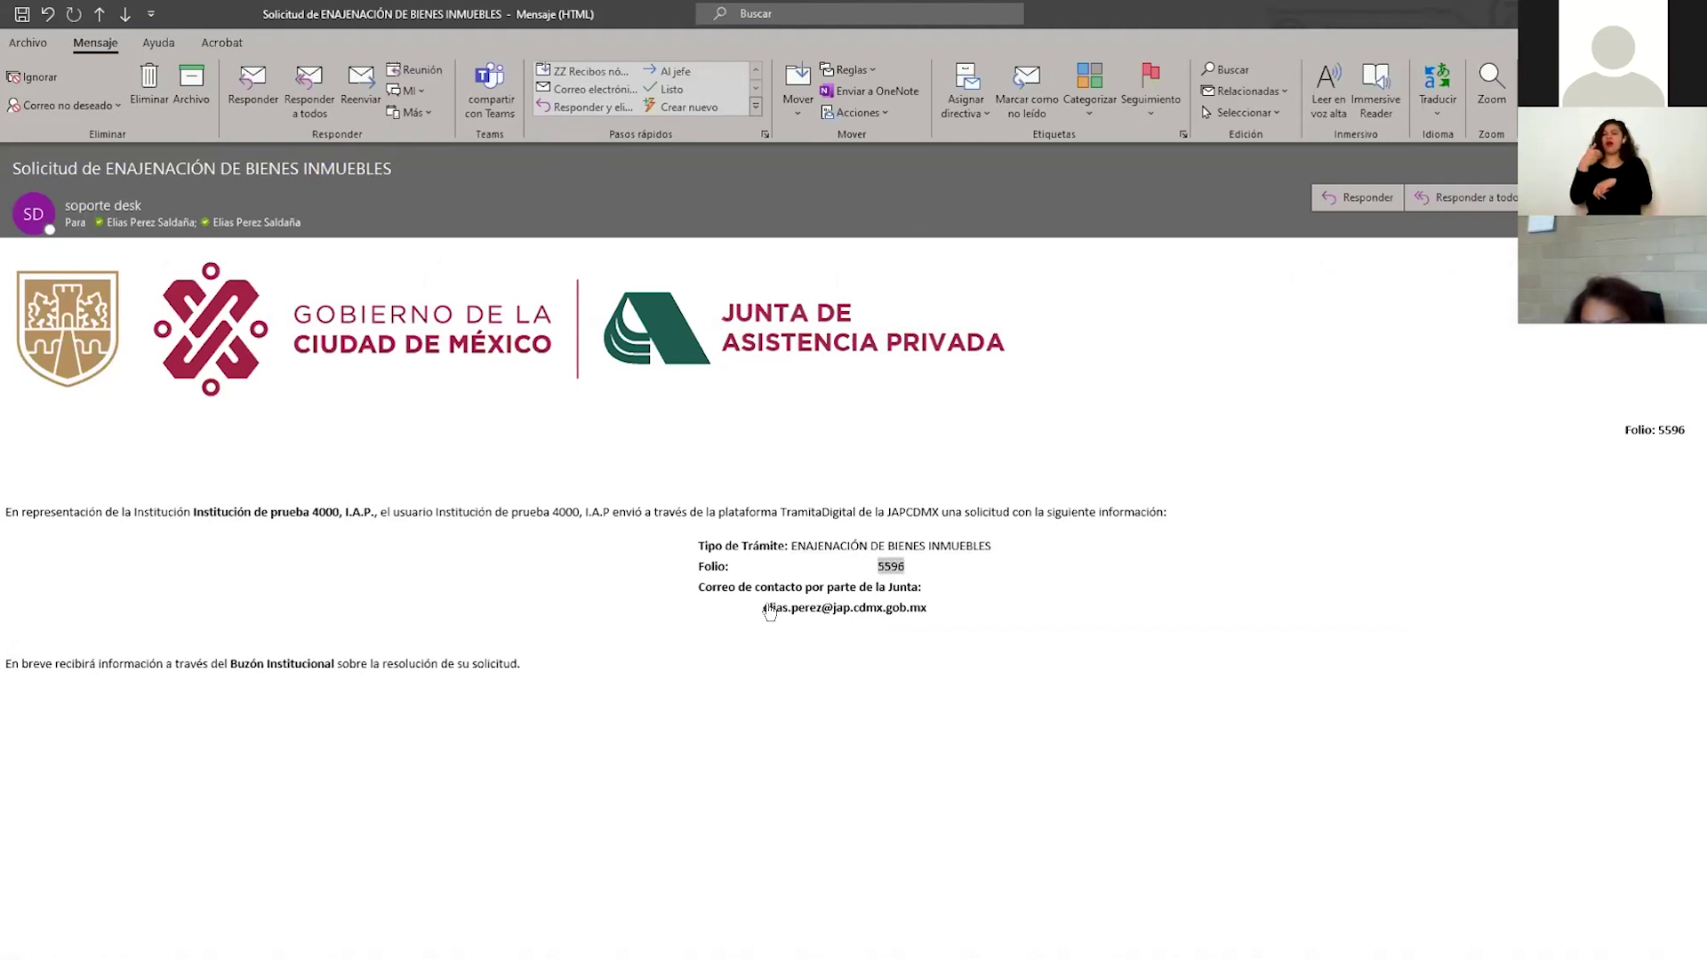
{"action": "left_click_drag", "start_coordinate": [928, 611], "coordinate": [760, 613]}
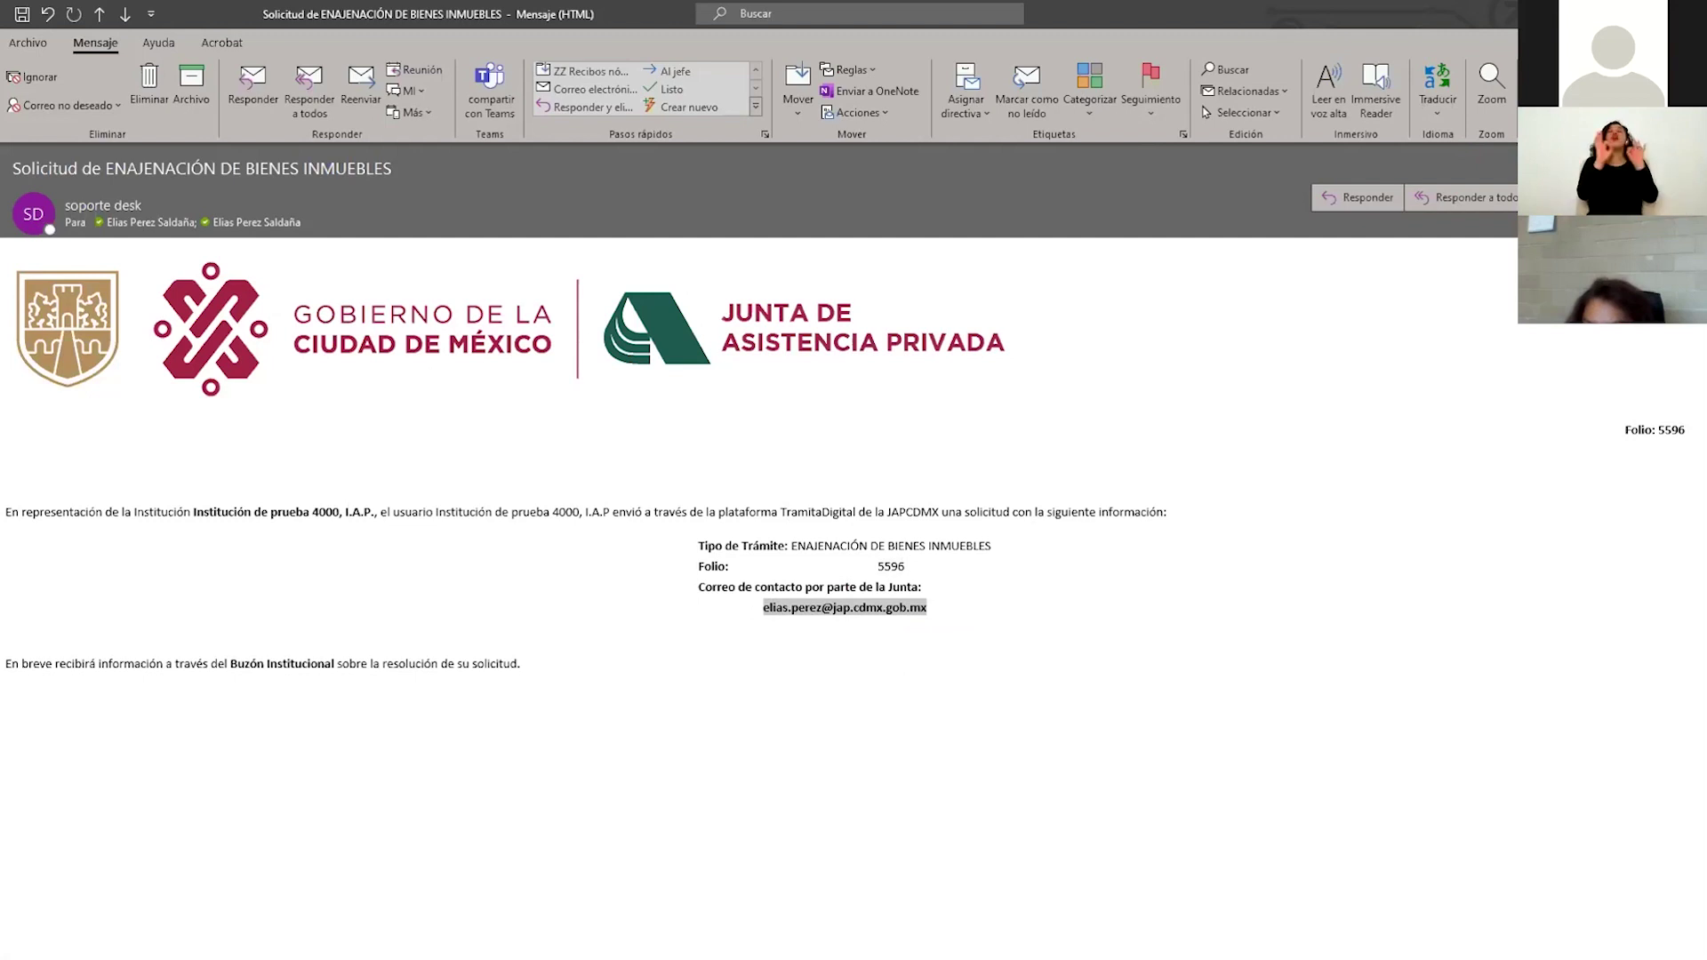
{"action": "key", "text": "Escape"}
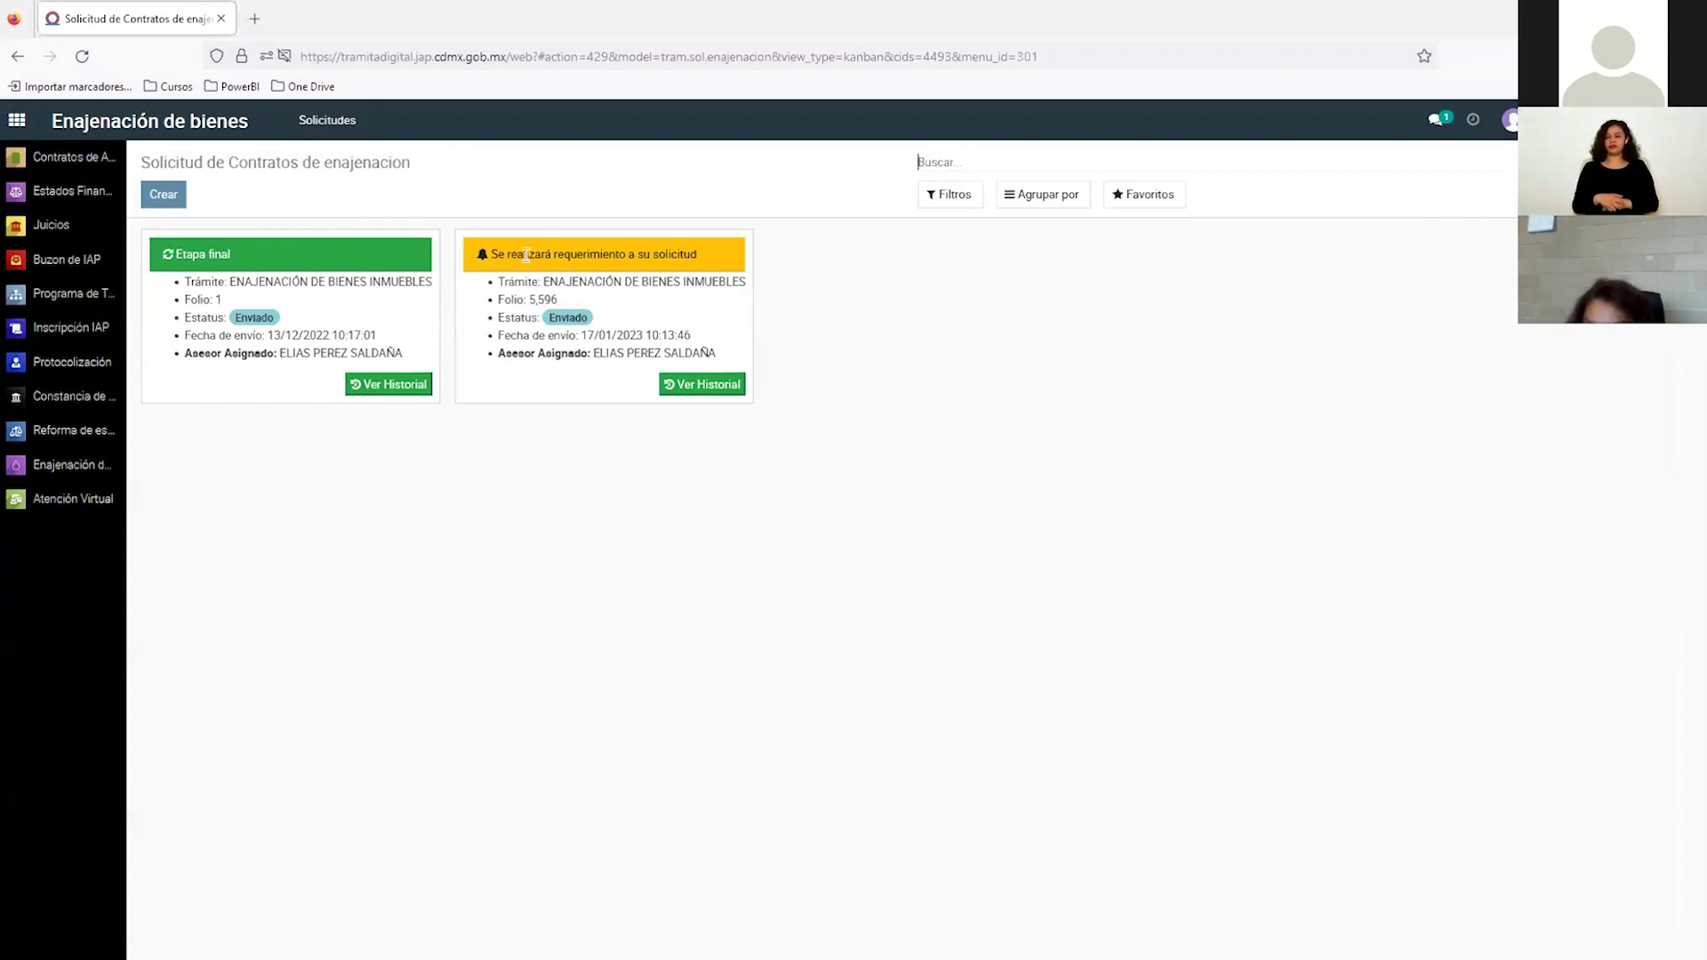
Check request 5,596's stage history (Etapa Inicial, Analisis, Requerimiento), then switch to Outlook
{"action": "left_click_drag", "start_coordinate": [491, 255], "coordinate": [701, 255]}
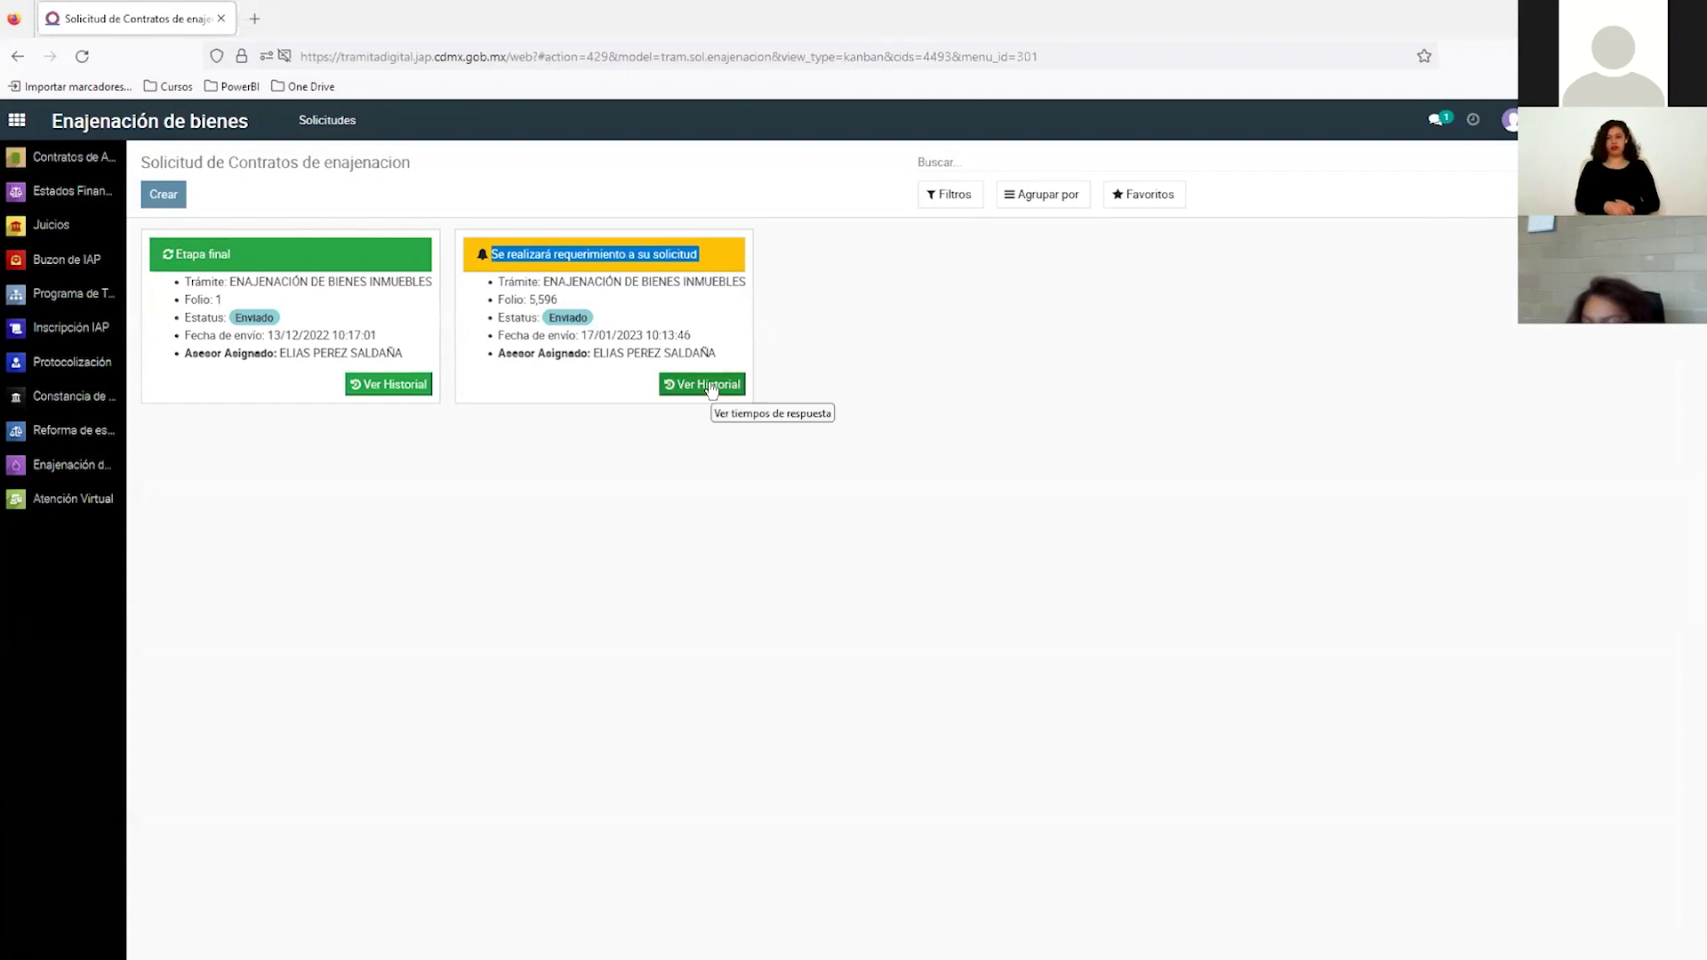
{"action": "left_click", "coordinate": [712, 388]}
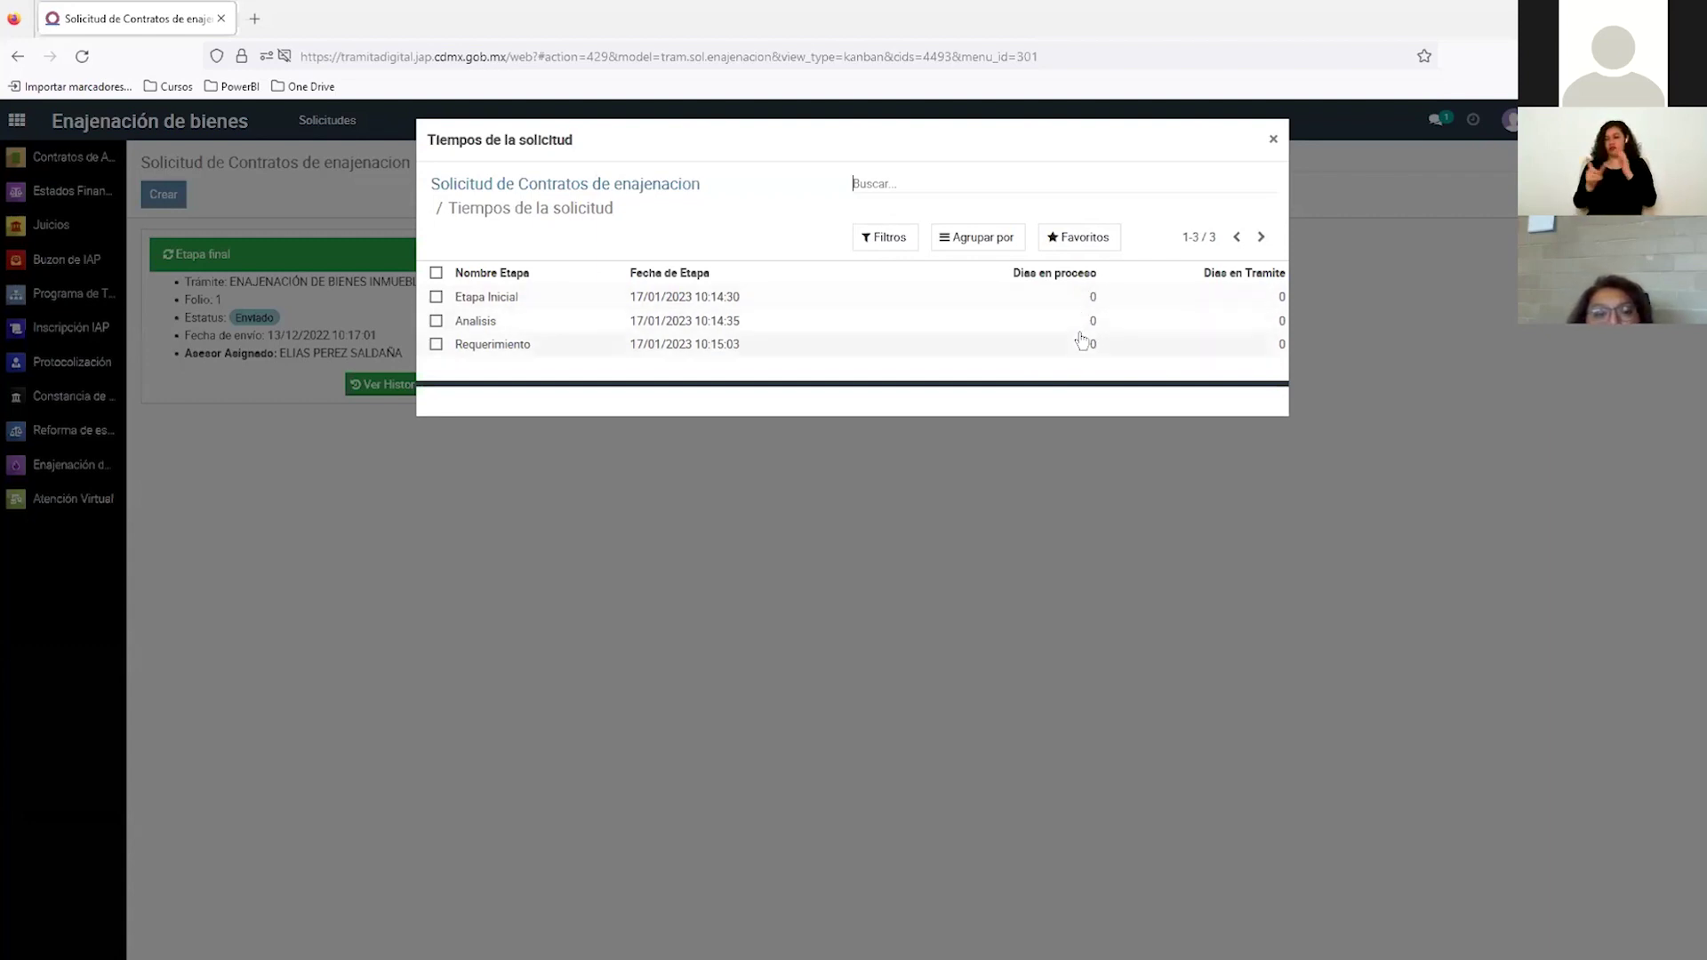
{"action": "left_click", "coordinate": [1273, 140]}
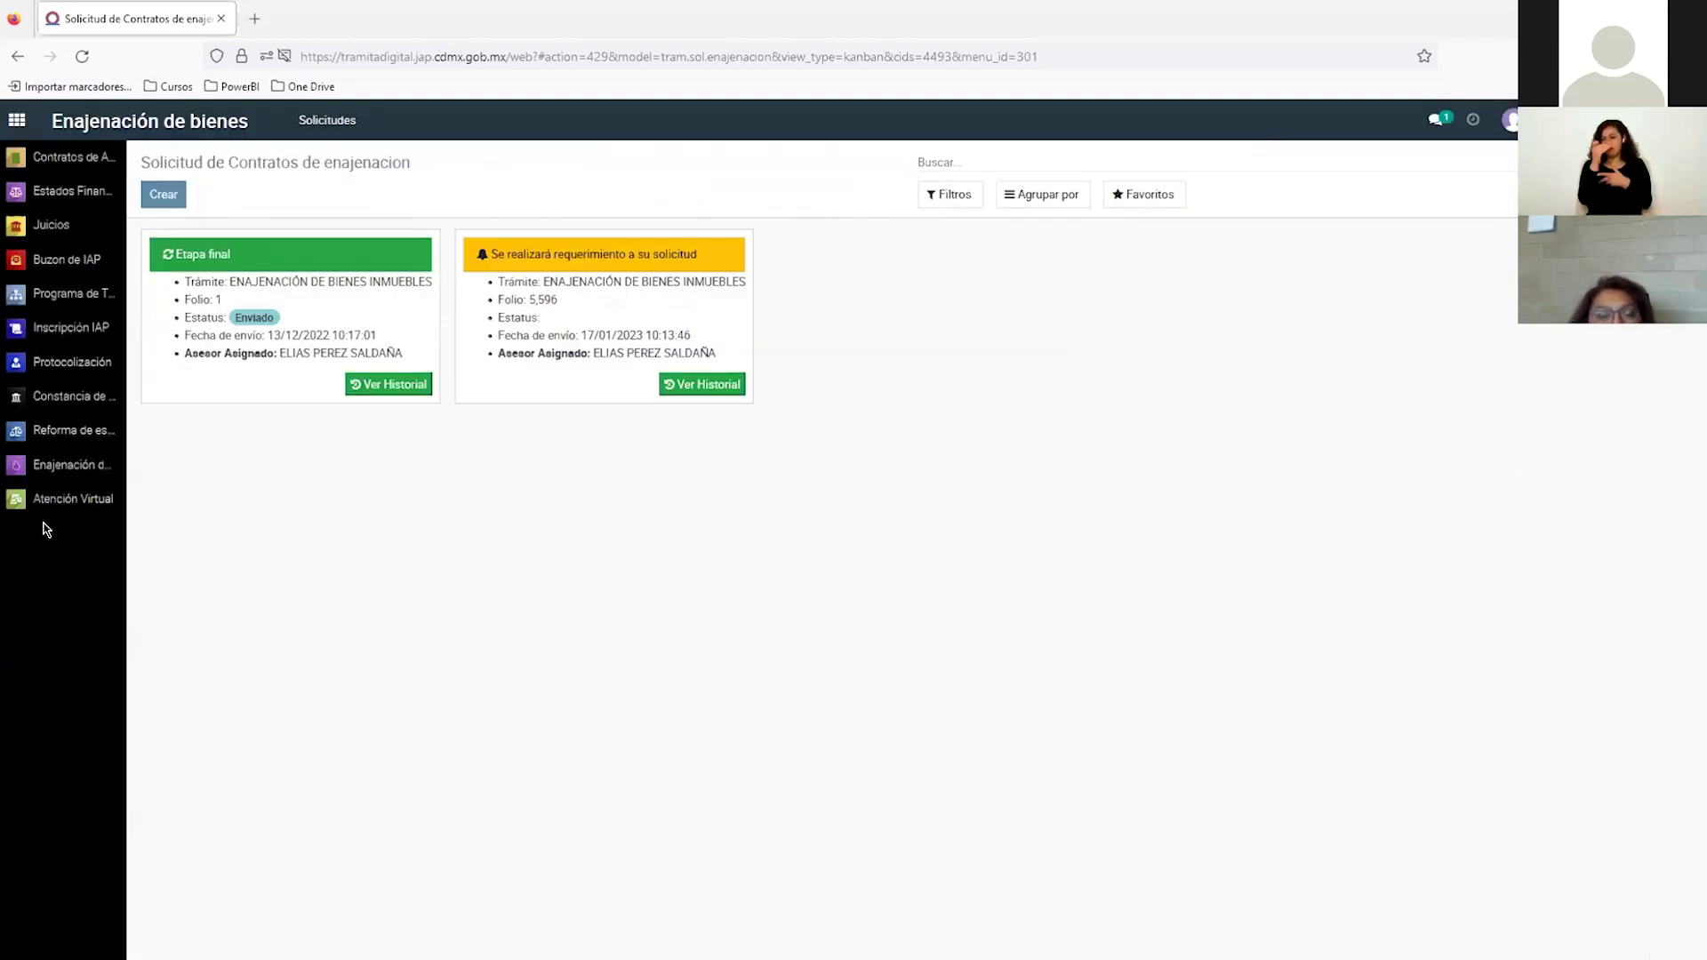
{"action": "key", "text": "alt+Tab"}
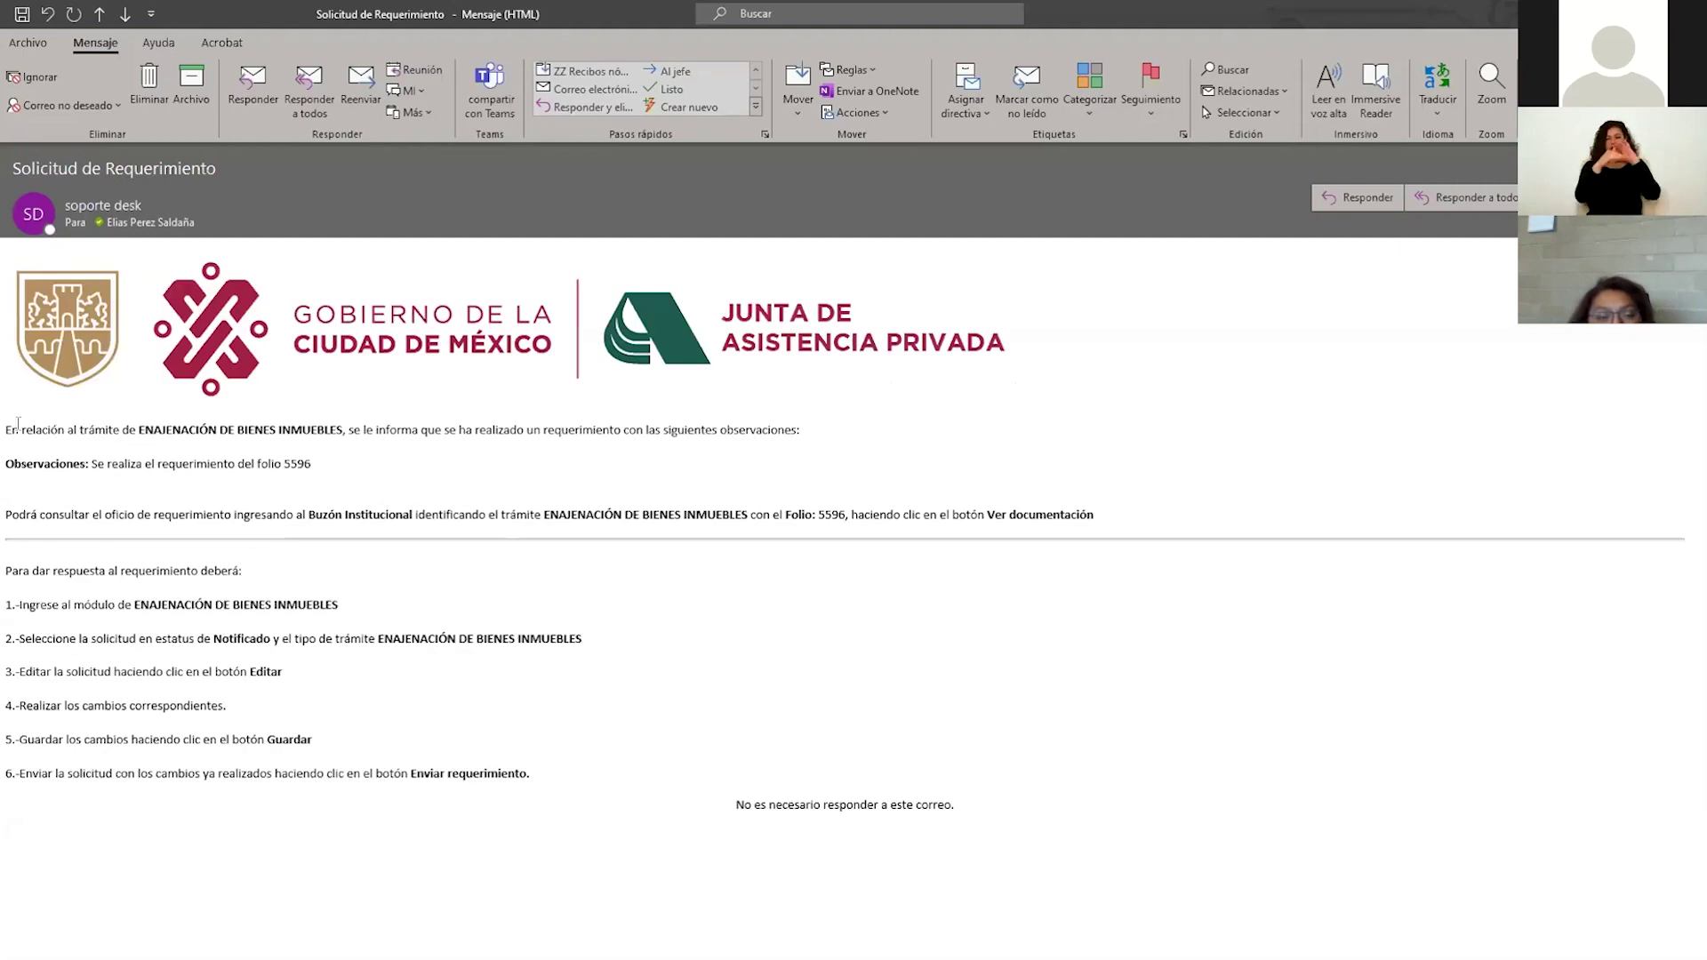
Walk through the Solicitud de Requerimiento response steps (Notificado, Editar, sending), then close the email
{"action": "left_click_drag", "start_coordinate": [8, 429], "coordinate": [322, 464]}
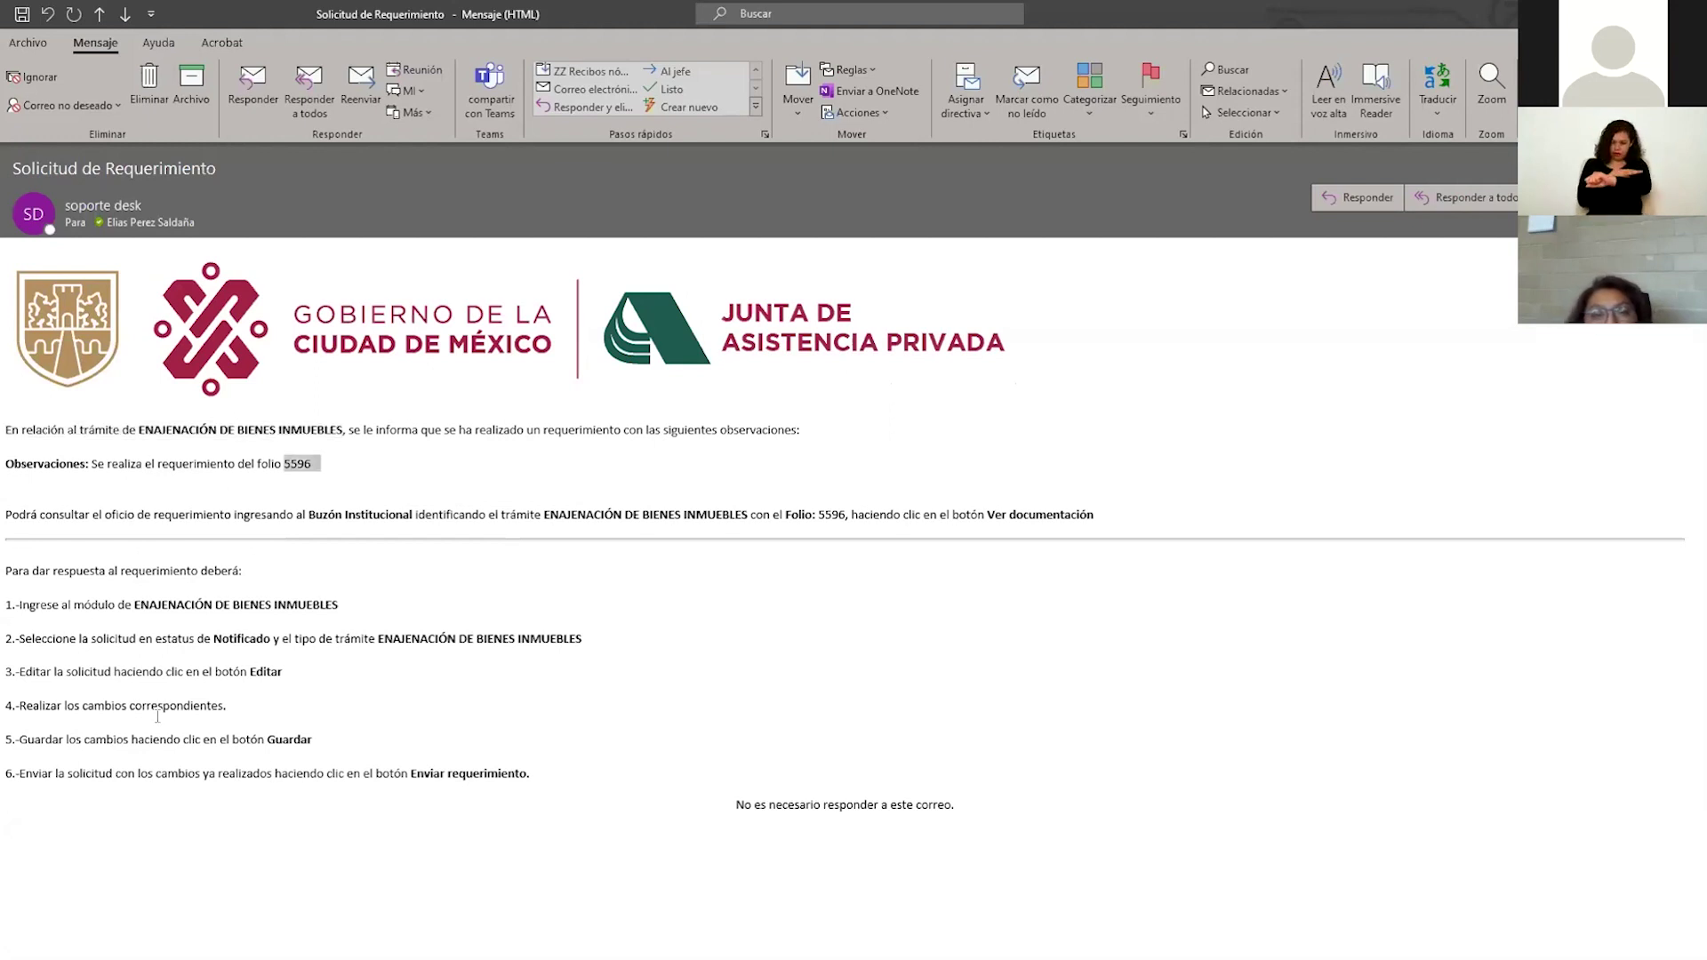
{"action": "left_click_drag", "start_coordinate": [8, 577], "coordinate": [565, 804]}
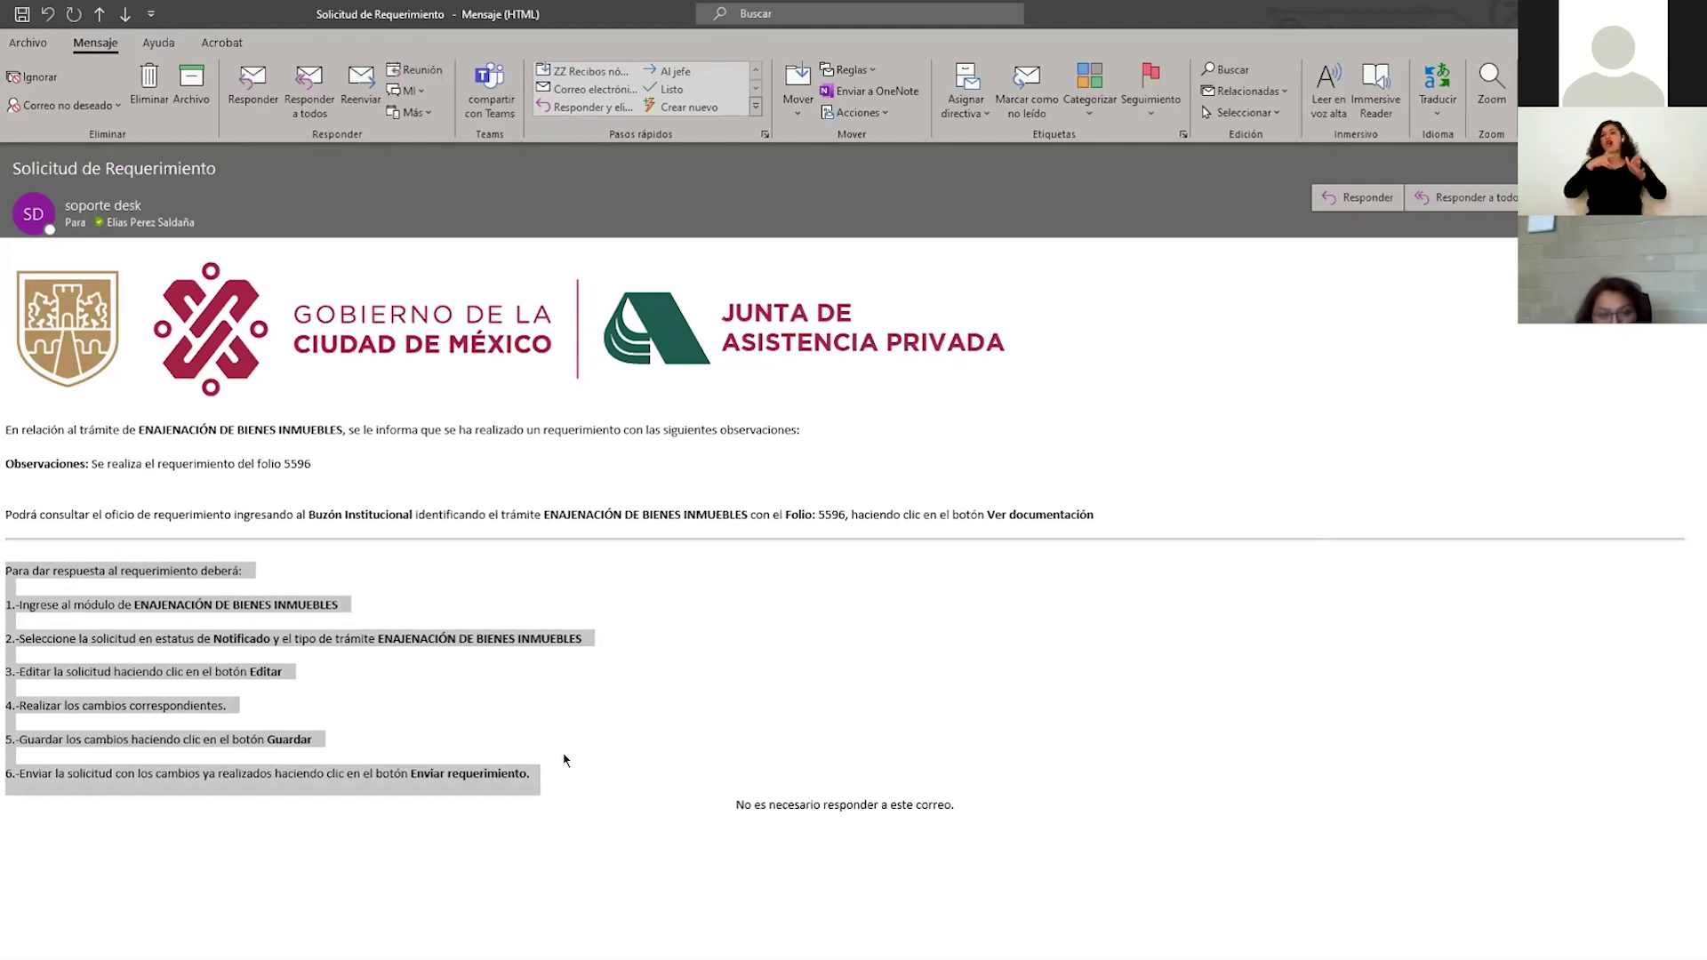
{"action": "left_click", "coordinate": [8, 570]}
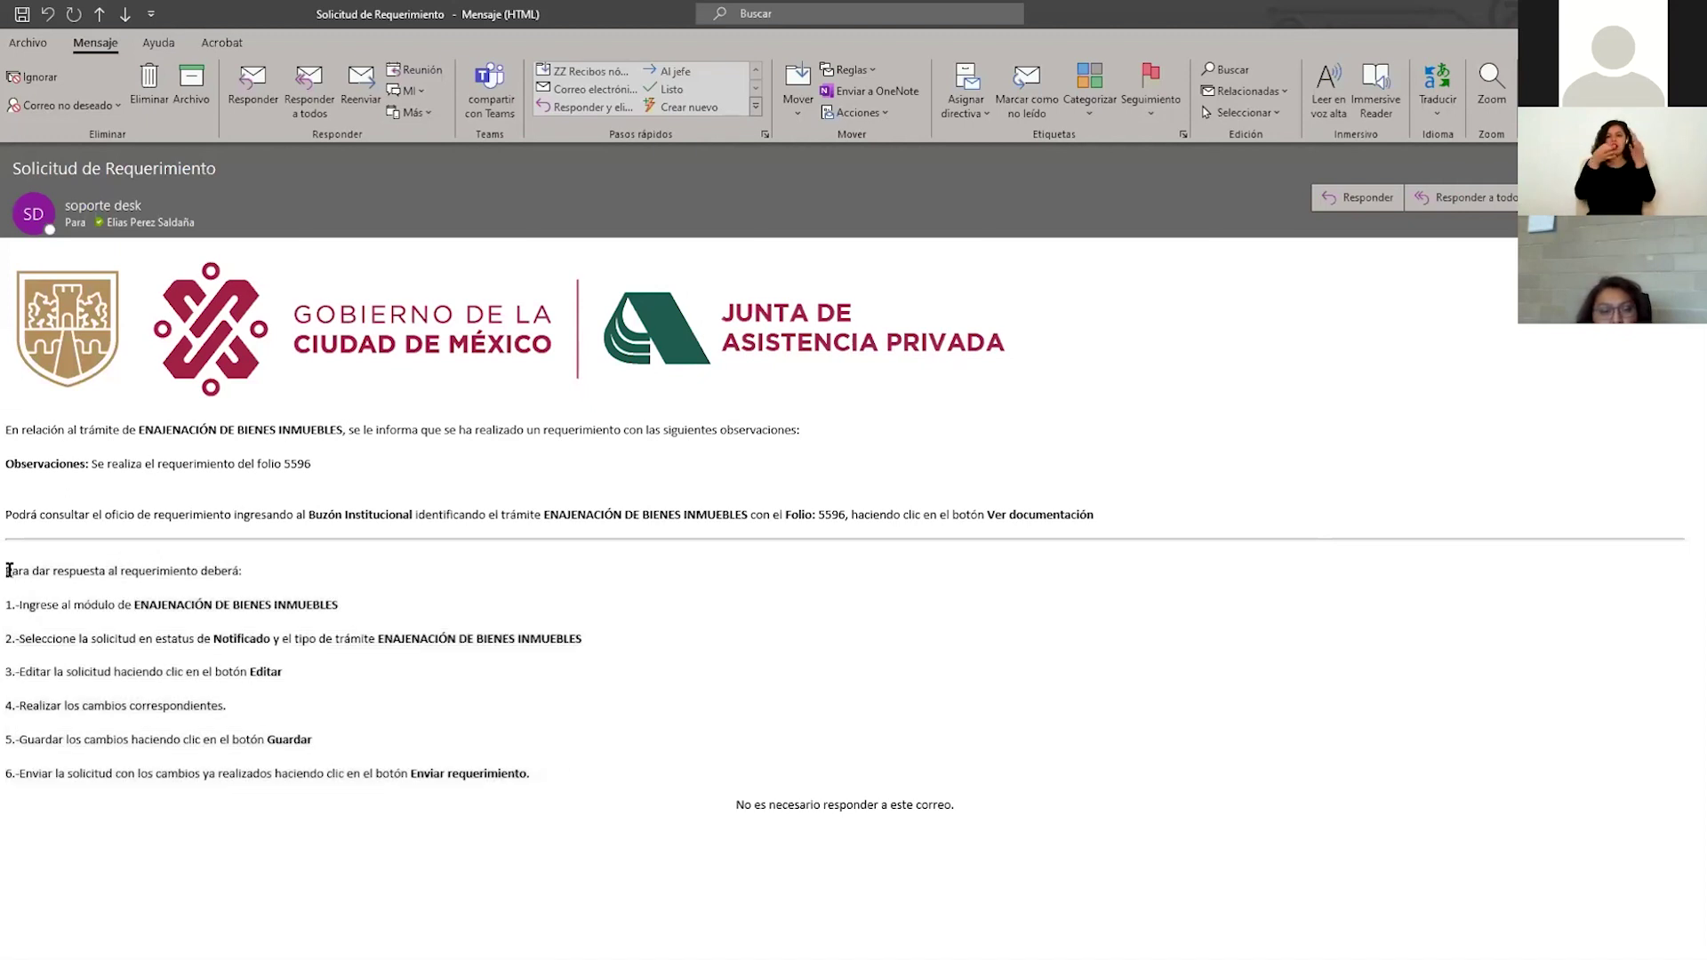
{"action": "left_click_drag", "start_coordinate": [115, 587], "coordinate": [325, 694]}
{"action": "left_click_drag", "start_coordinate": [338, 605], "coordinate": [154, 603]}
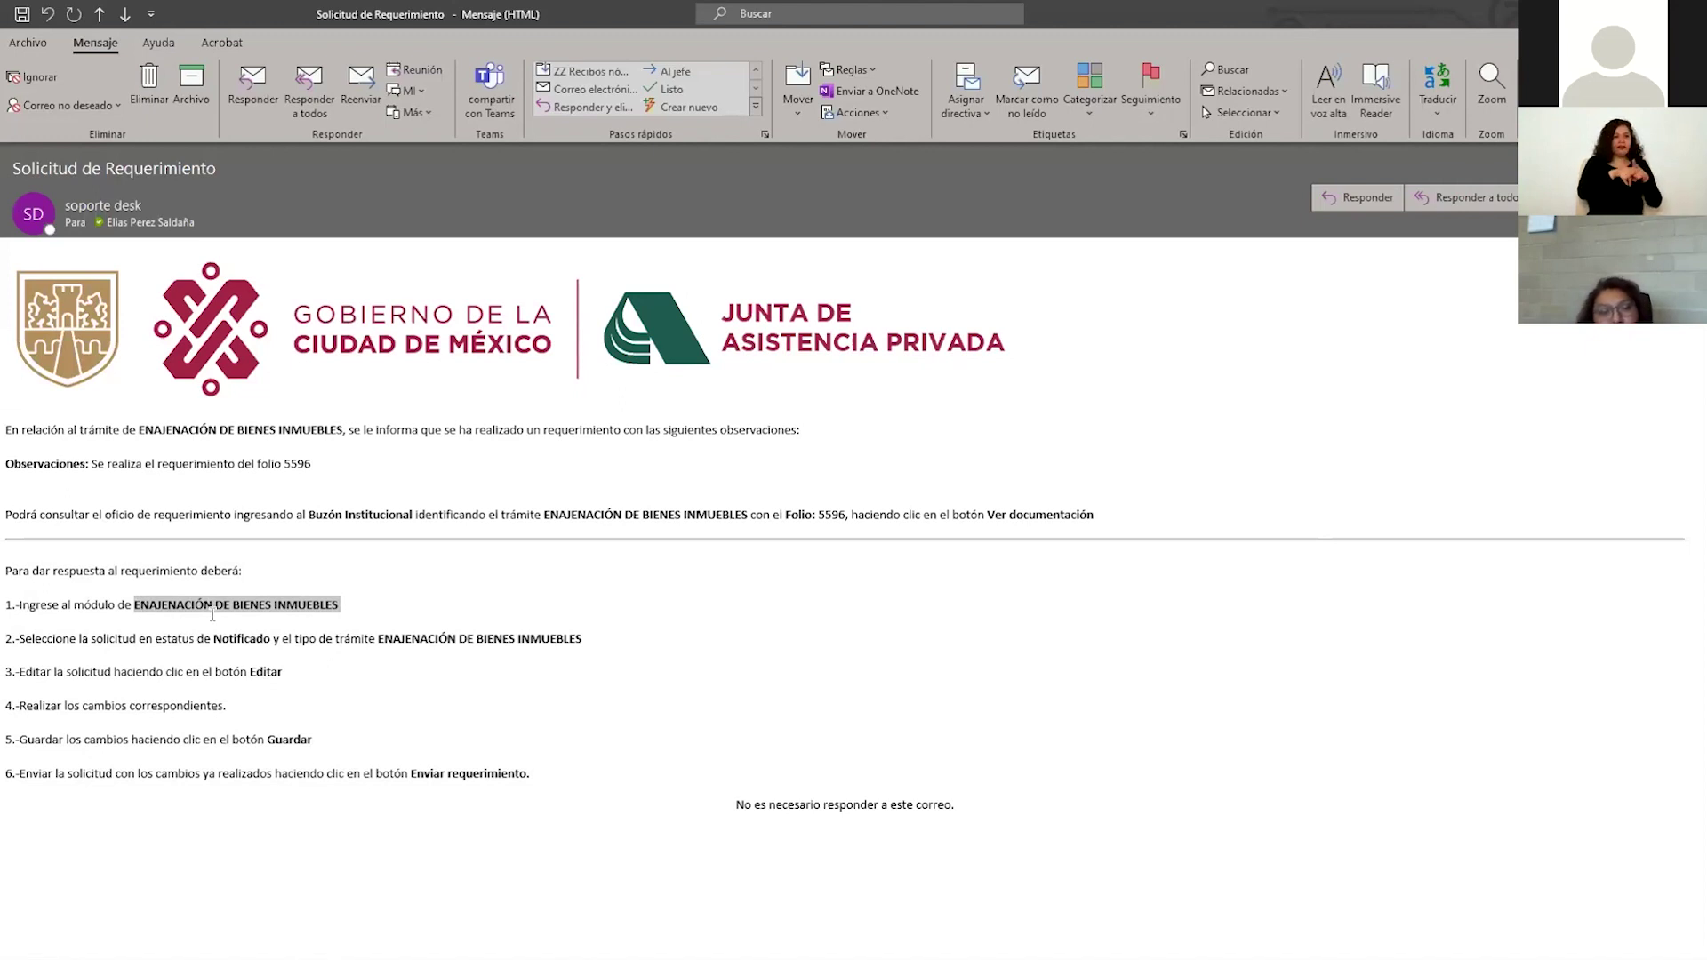
{"action": "left_click_drag", "start_coordinate": [214, 637], "coordinate": [269, 639]}
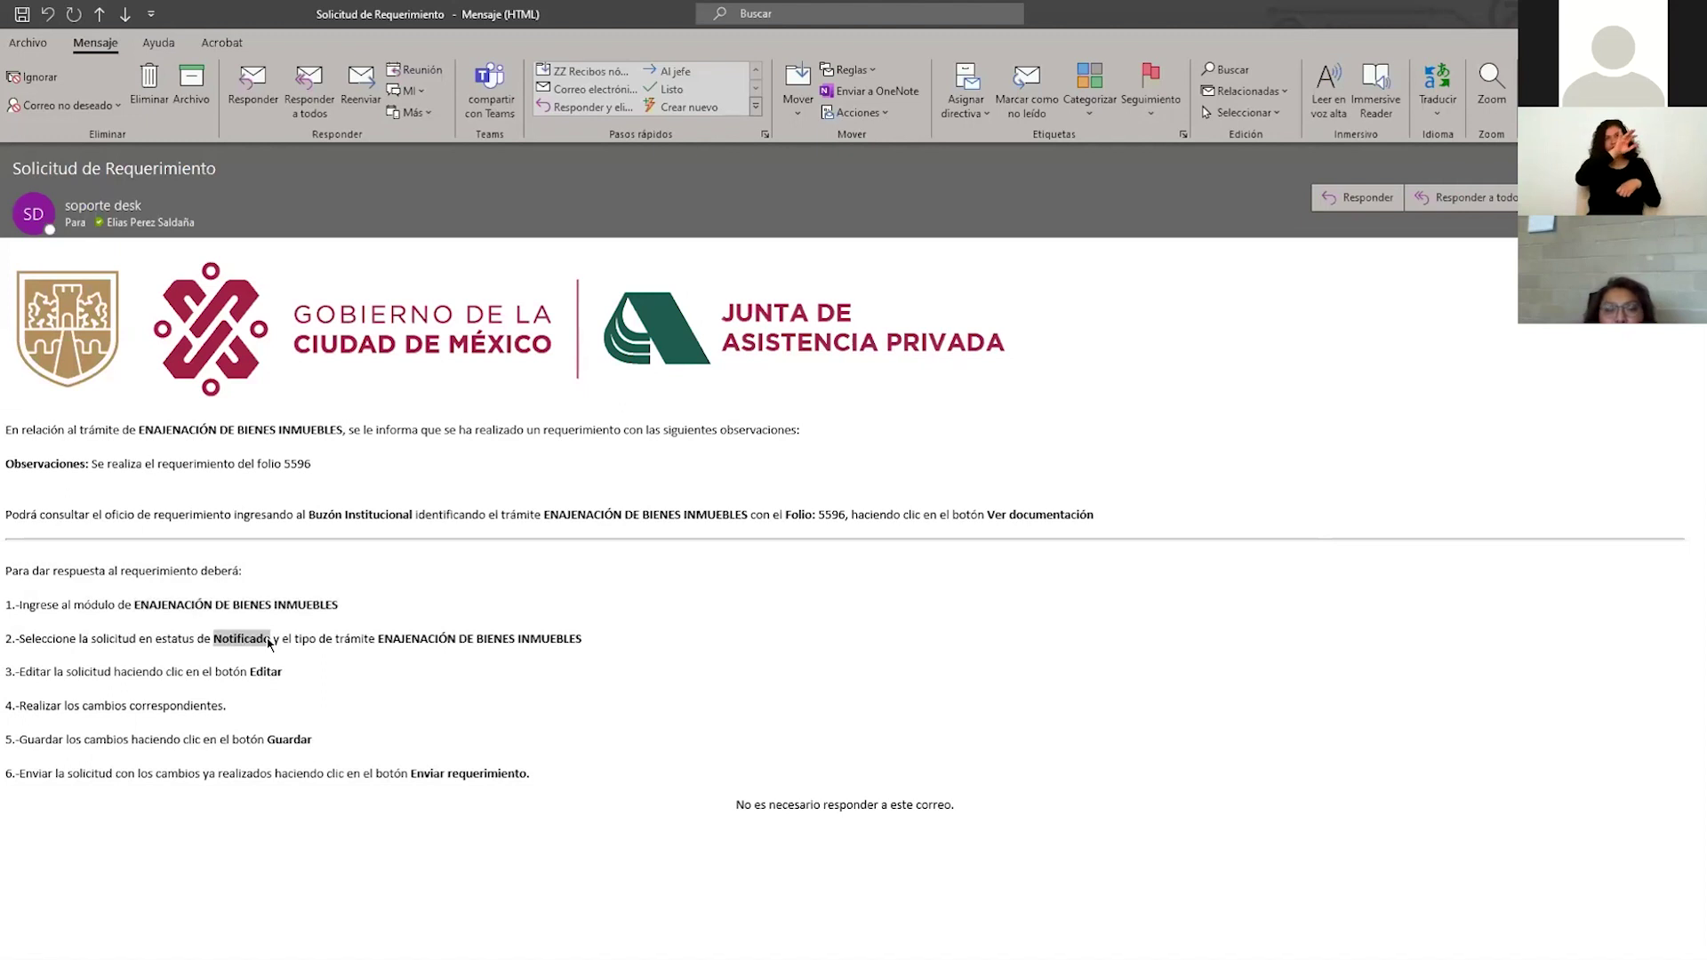
{"action": "double_click", "coordinate": [253, 672]}
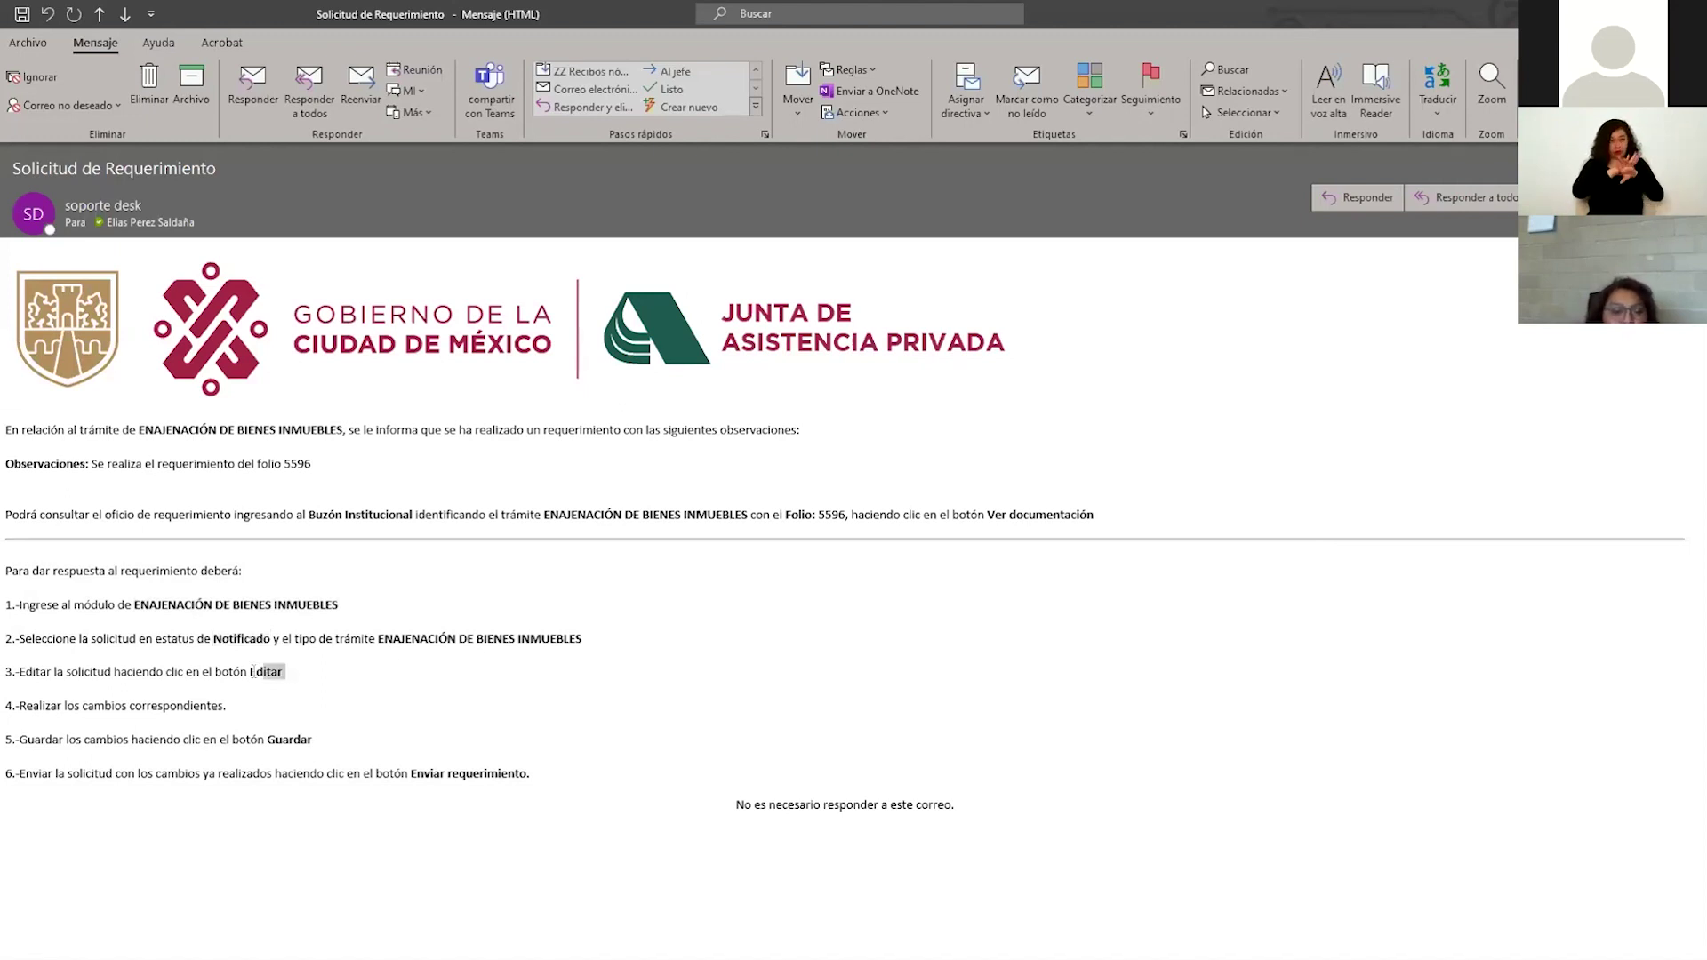
{"action": "left_click_drag", "start_coordinate": [233, 706], "coordinate": [306, 735]}
{"action": "left_click_drag", "start_coordinate": [19, 773], "coordinate": [567, 767]}
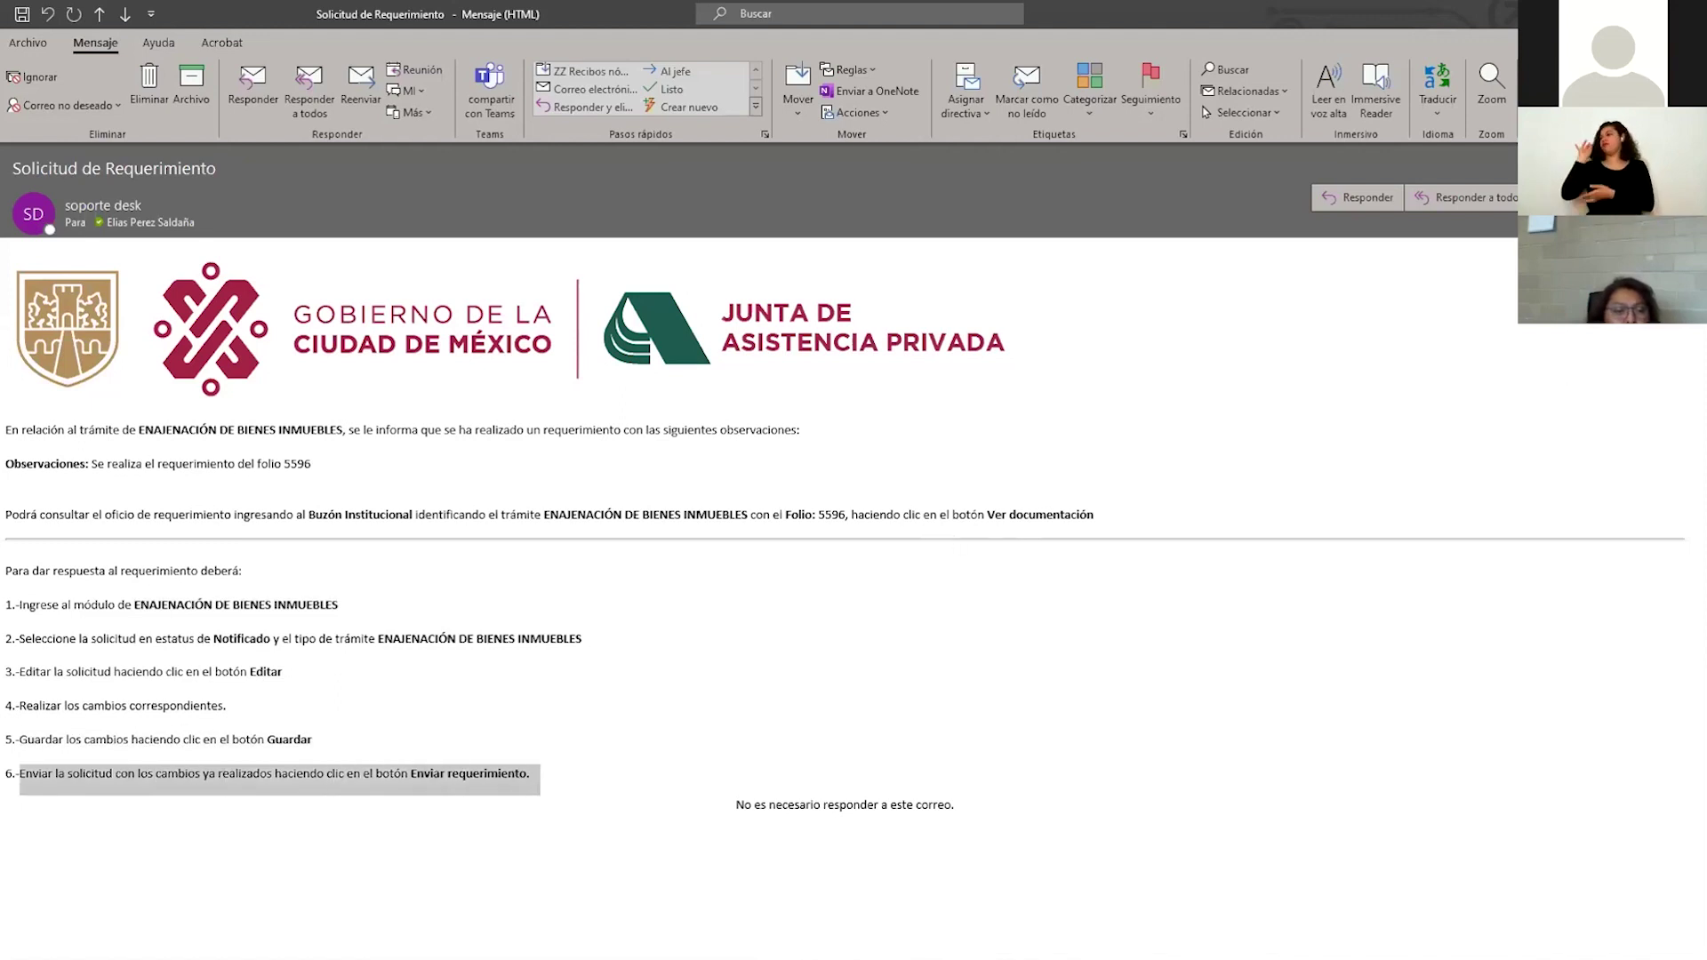
{"action": "key", "text": "Escape"}
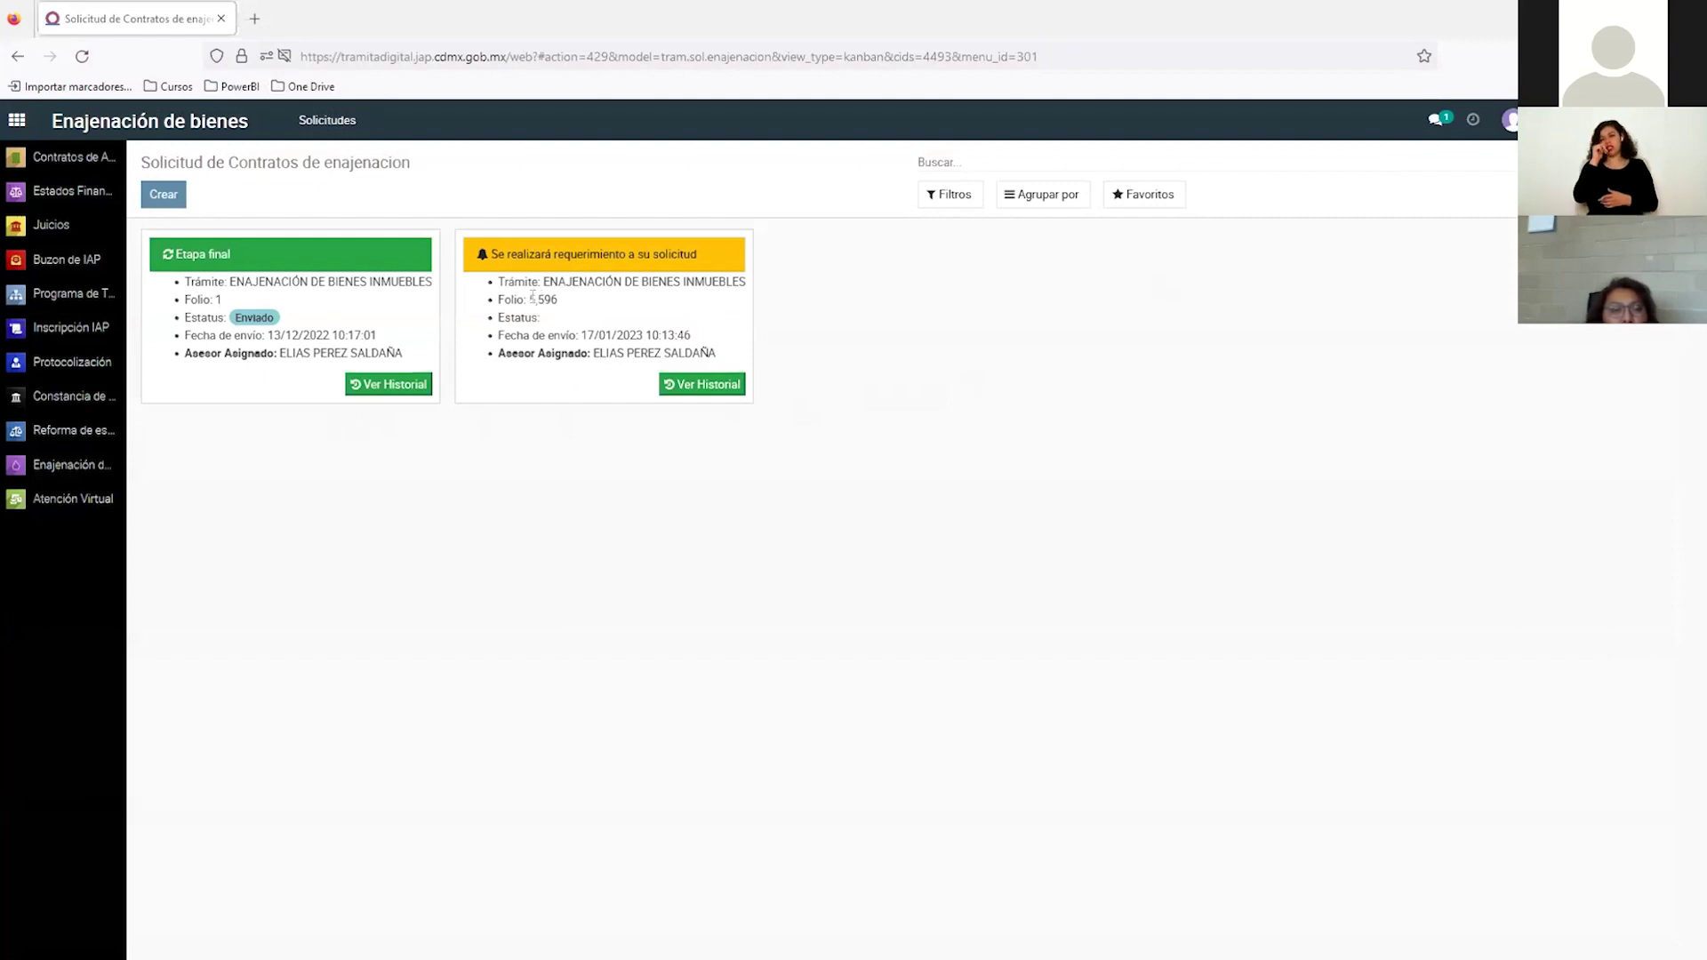
Open Buzon de IAP, show unread notifications, then return to Notificaciones recibidas
{"action": "left_click_drag", "start_coordinate": [531, 299], "coordinate": [555, 299]}
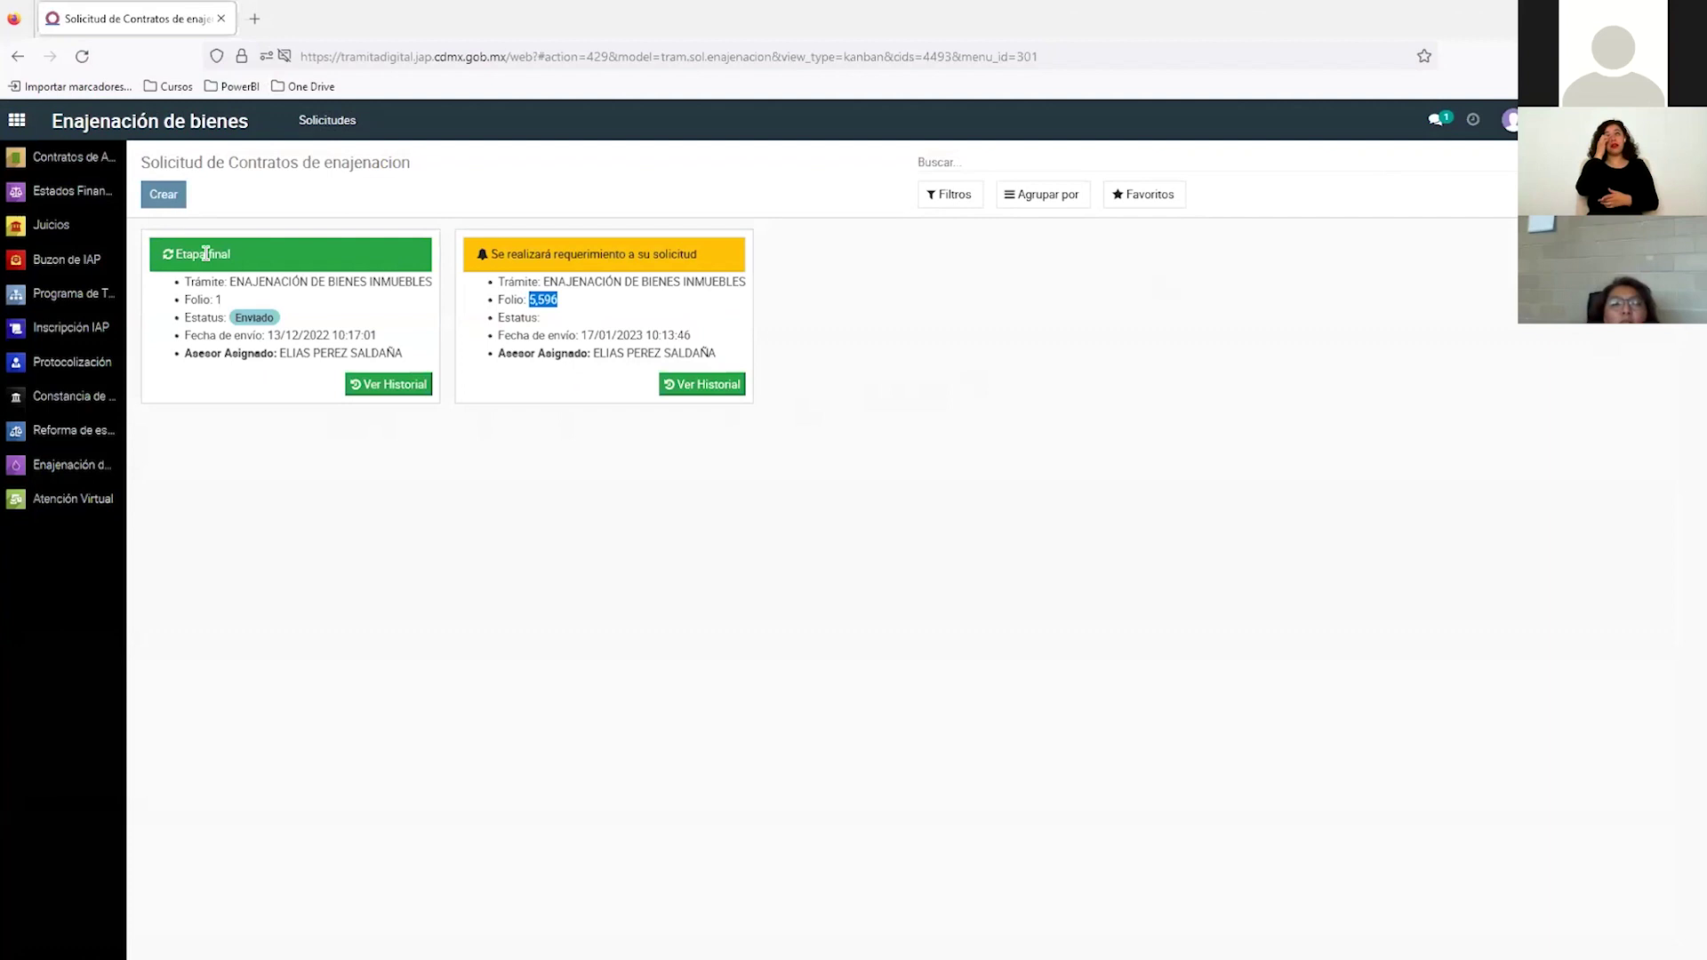
{"action": "left_click", "coordinate": [87, 264]}
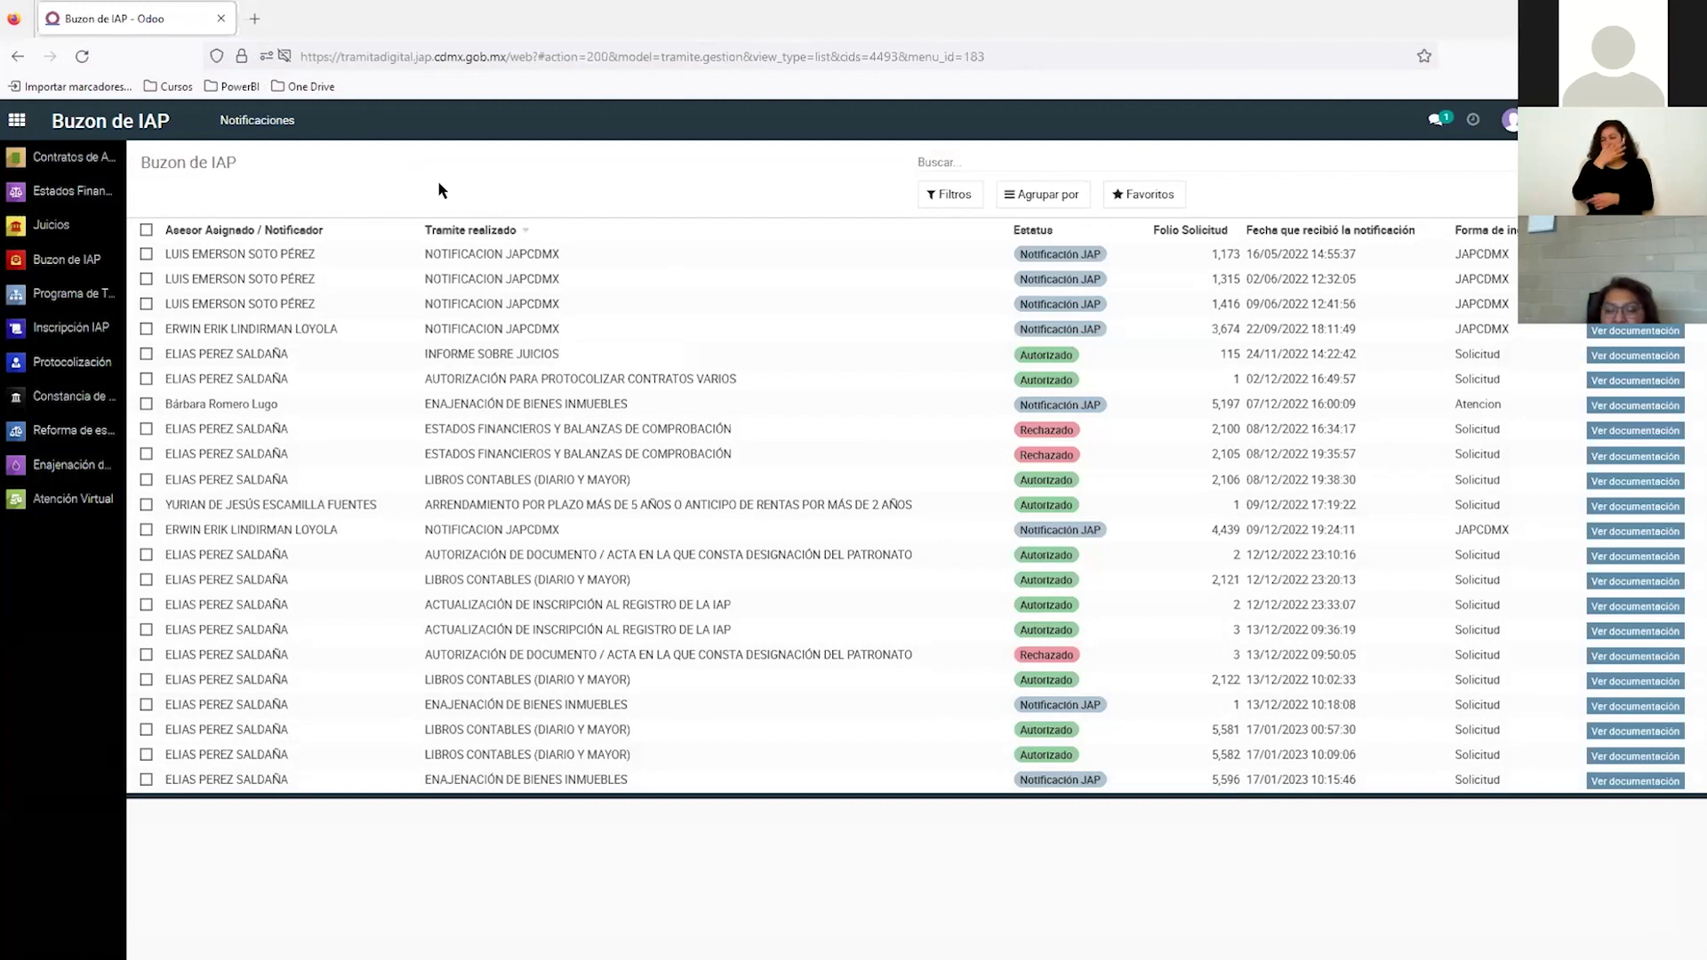
{"action": "left_click", "coordinate": [259, 122]}
{"action": "left_click", "coordinate": [285, 201]}
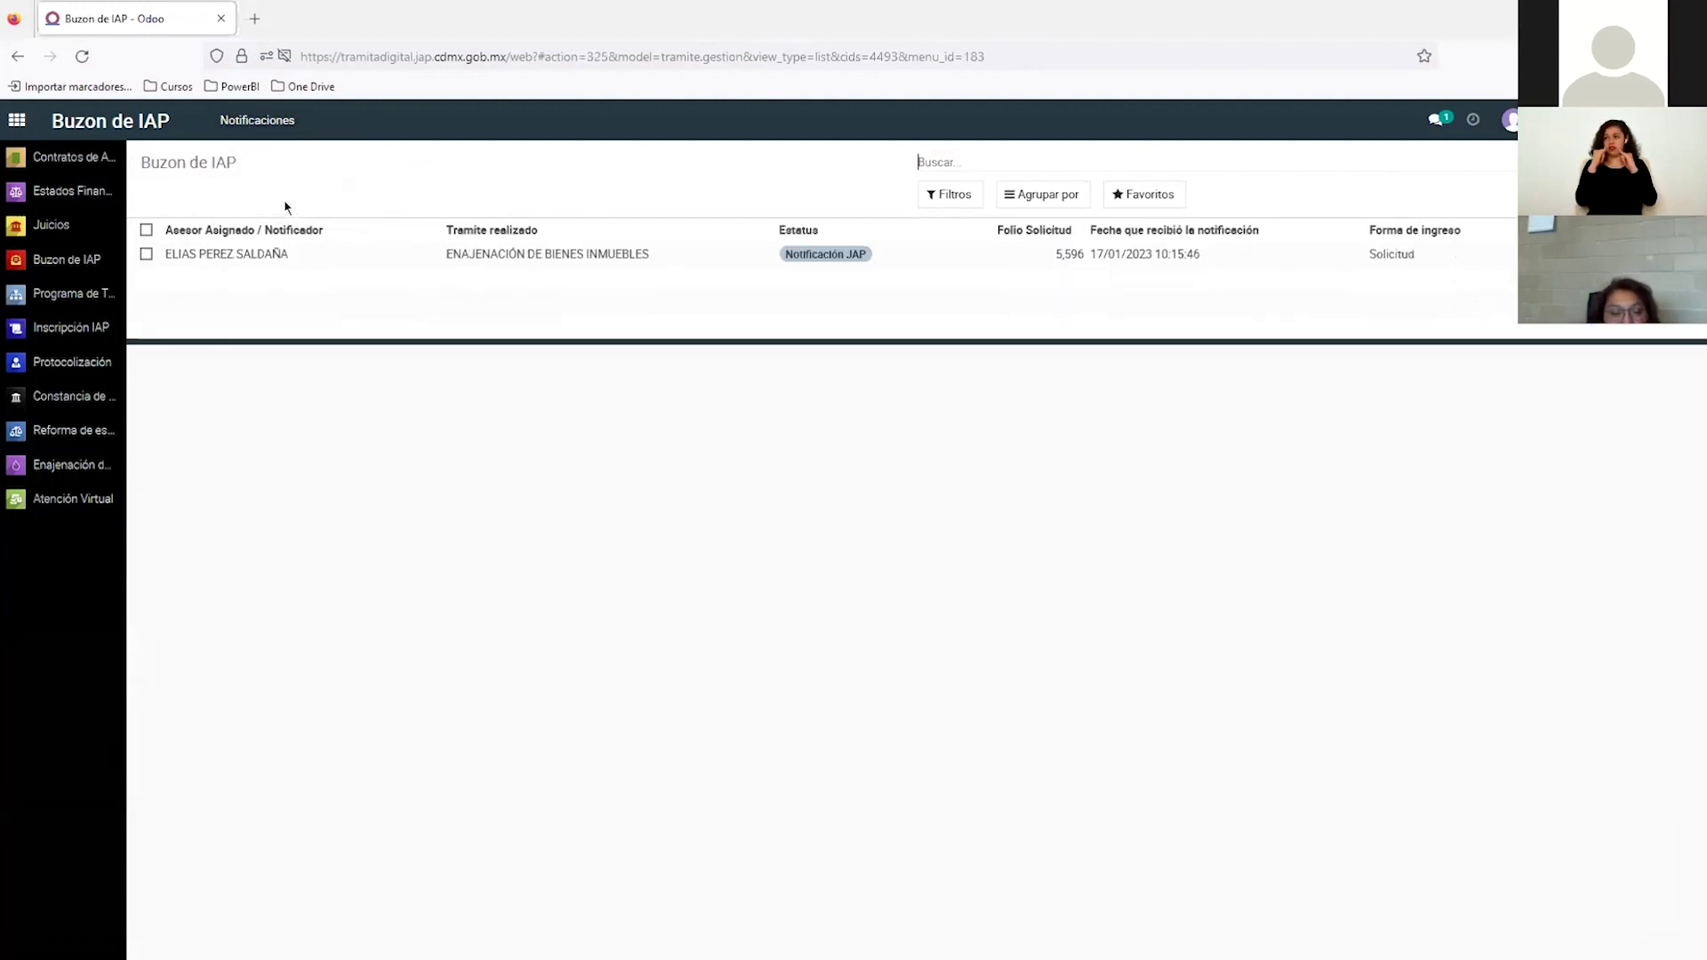
{"action": "left_click", "coordinate": [278, 129]}
{"action": "left_click", "coordinate": [277, 157]}
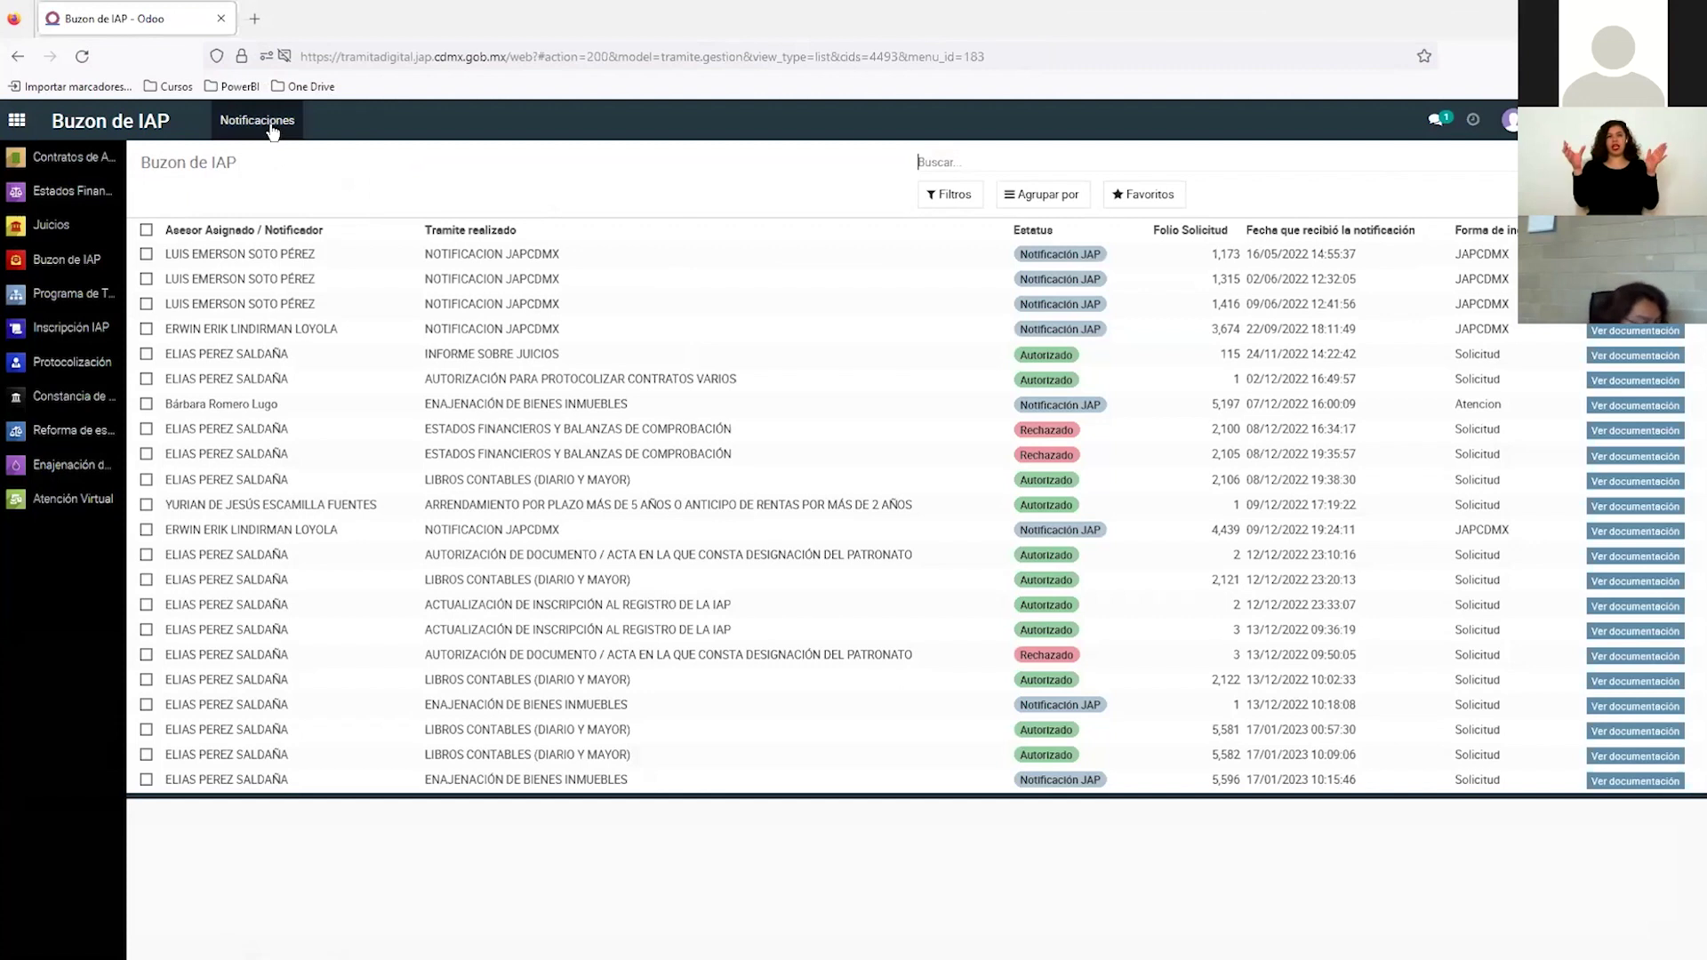
Switch the inbox between received, read and unread views, ending on the folio 5,596 entry
{"action": "left_click", "coordinate": [273, 130]}
{"action": "left_click", "coordinate": [297, 160]}
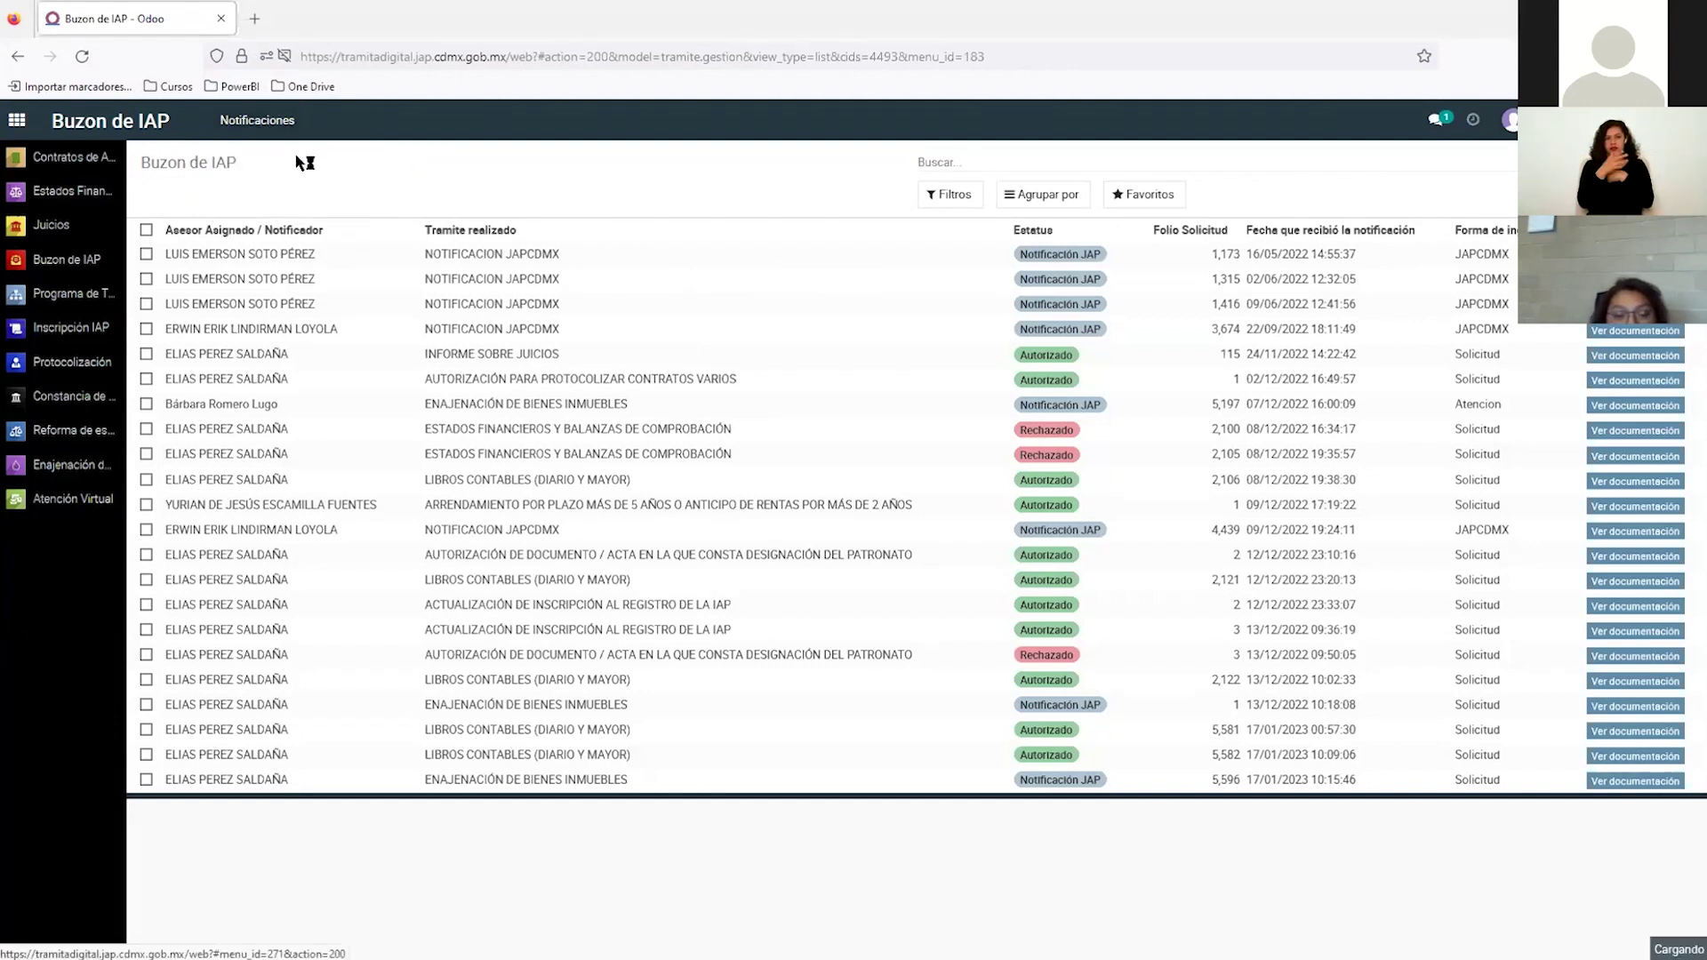
{"action": "left_click", "coordinate": [271, 129]}
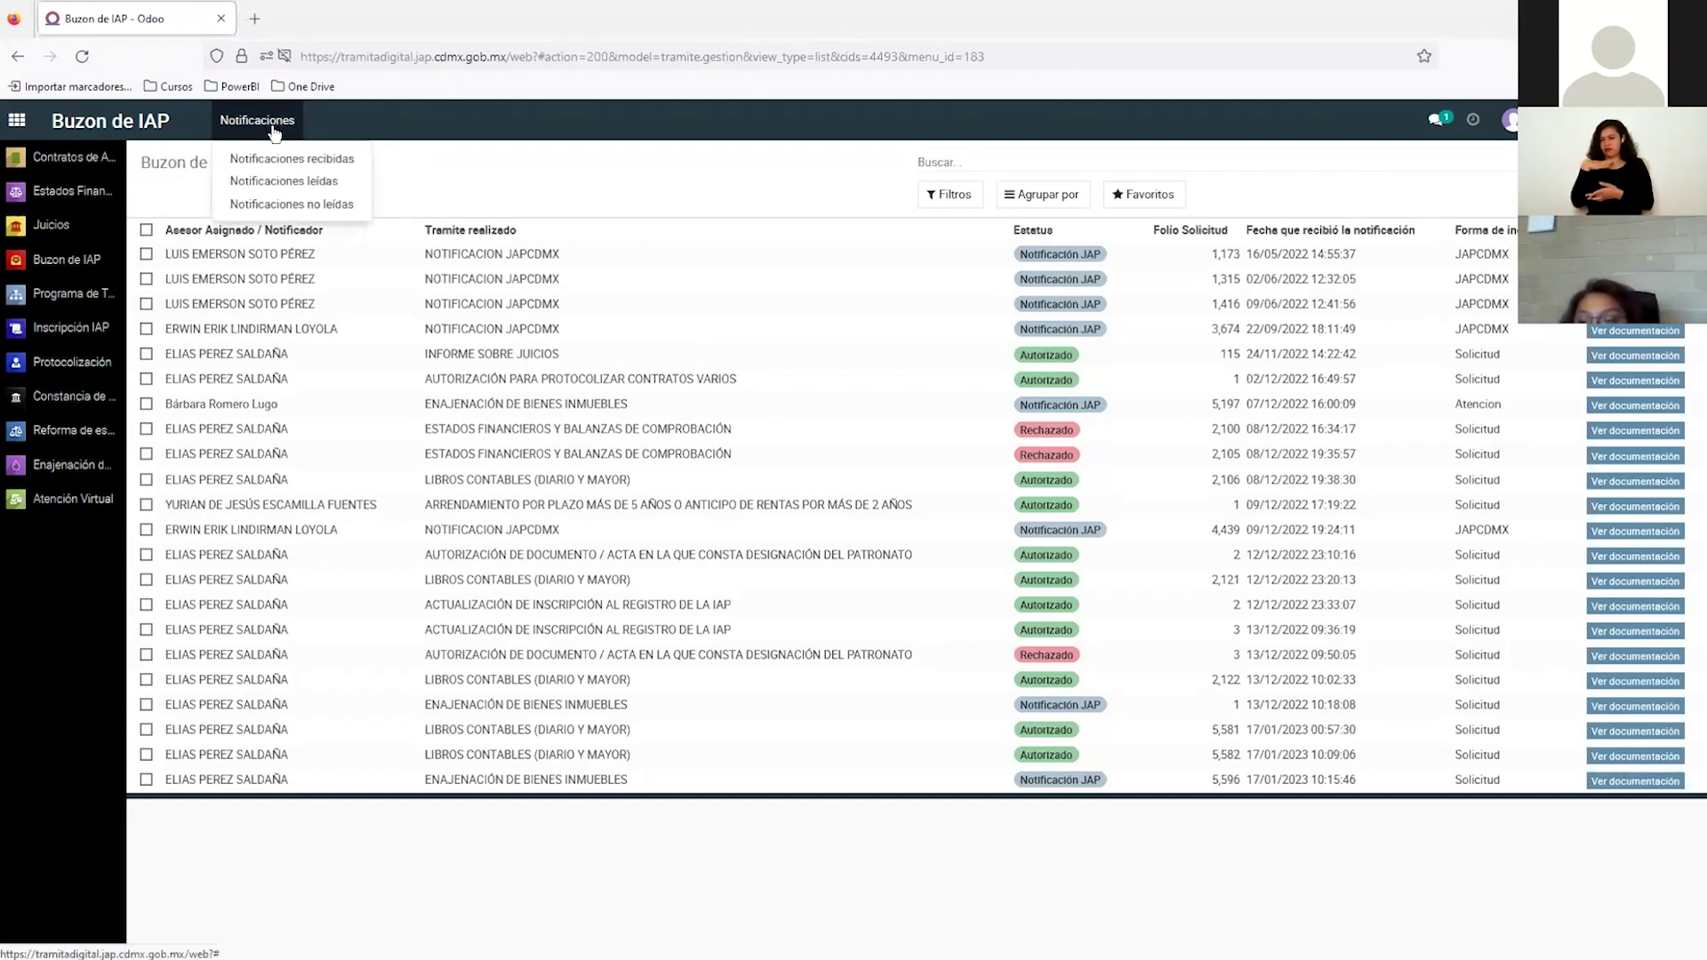
{"action": "left_click", "coordinate": [288, 179]}
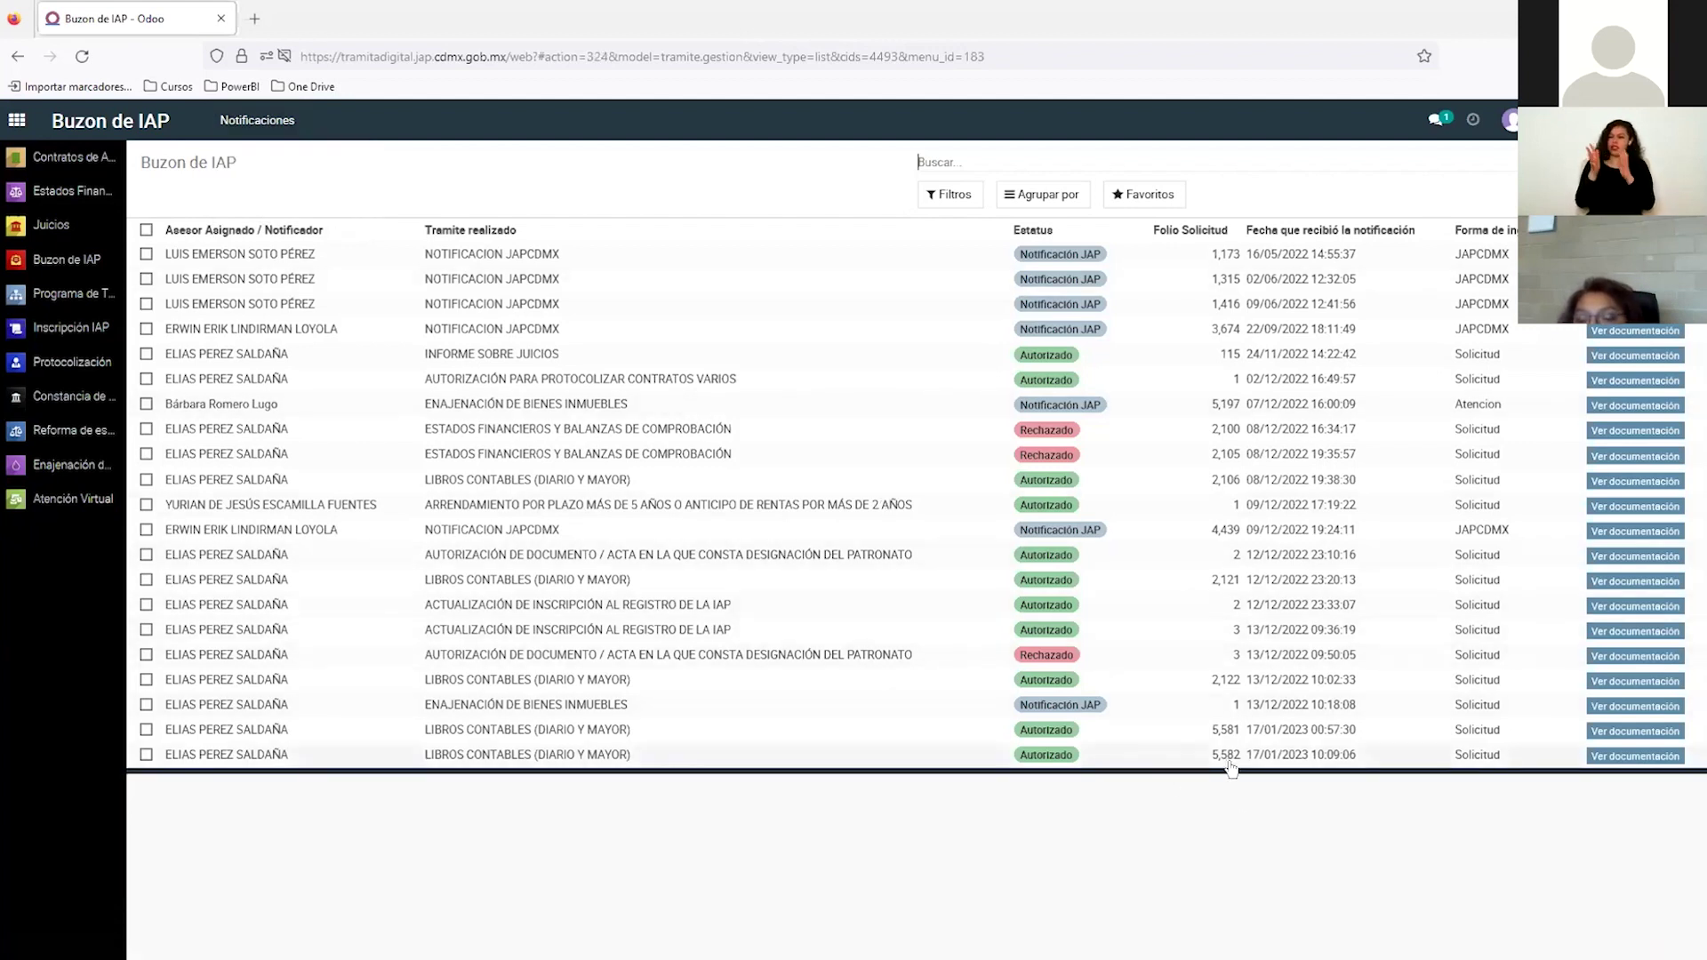
{"action": "left_click", "coordinate": [257, 122]}
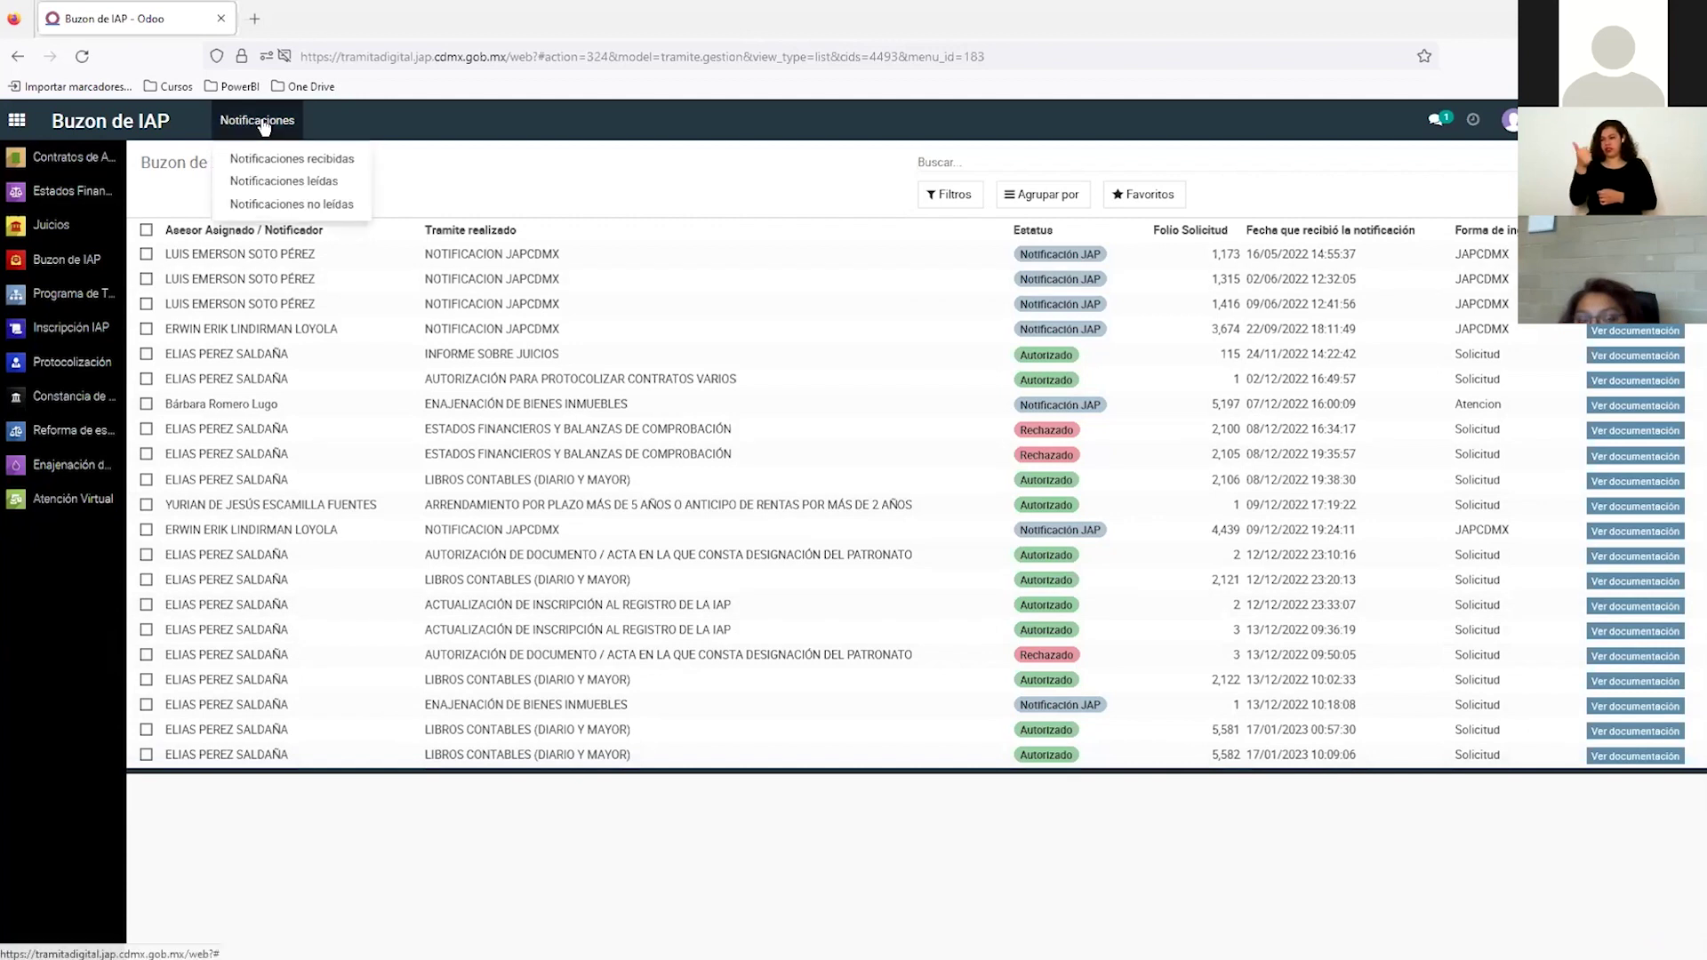
{"action": "left_click", "coordinate": [297, 206]}
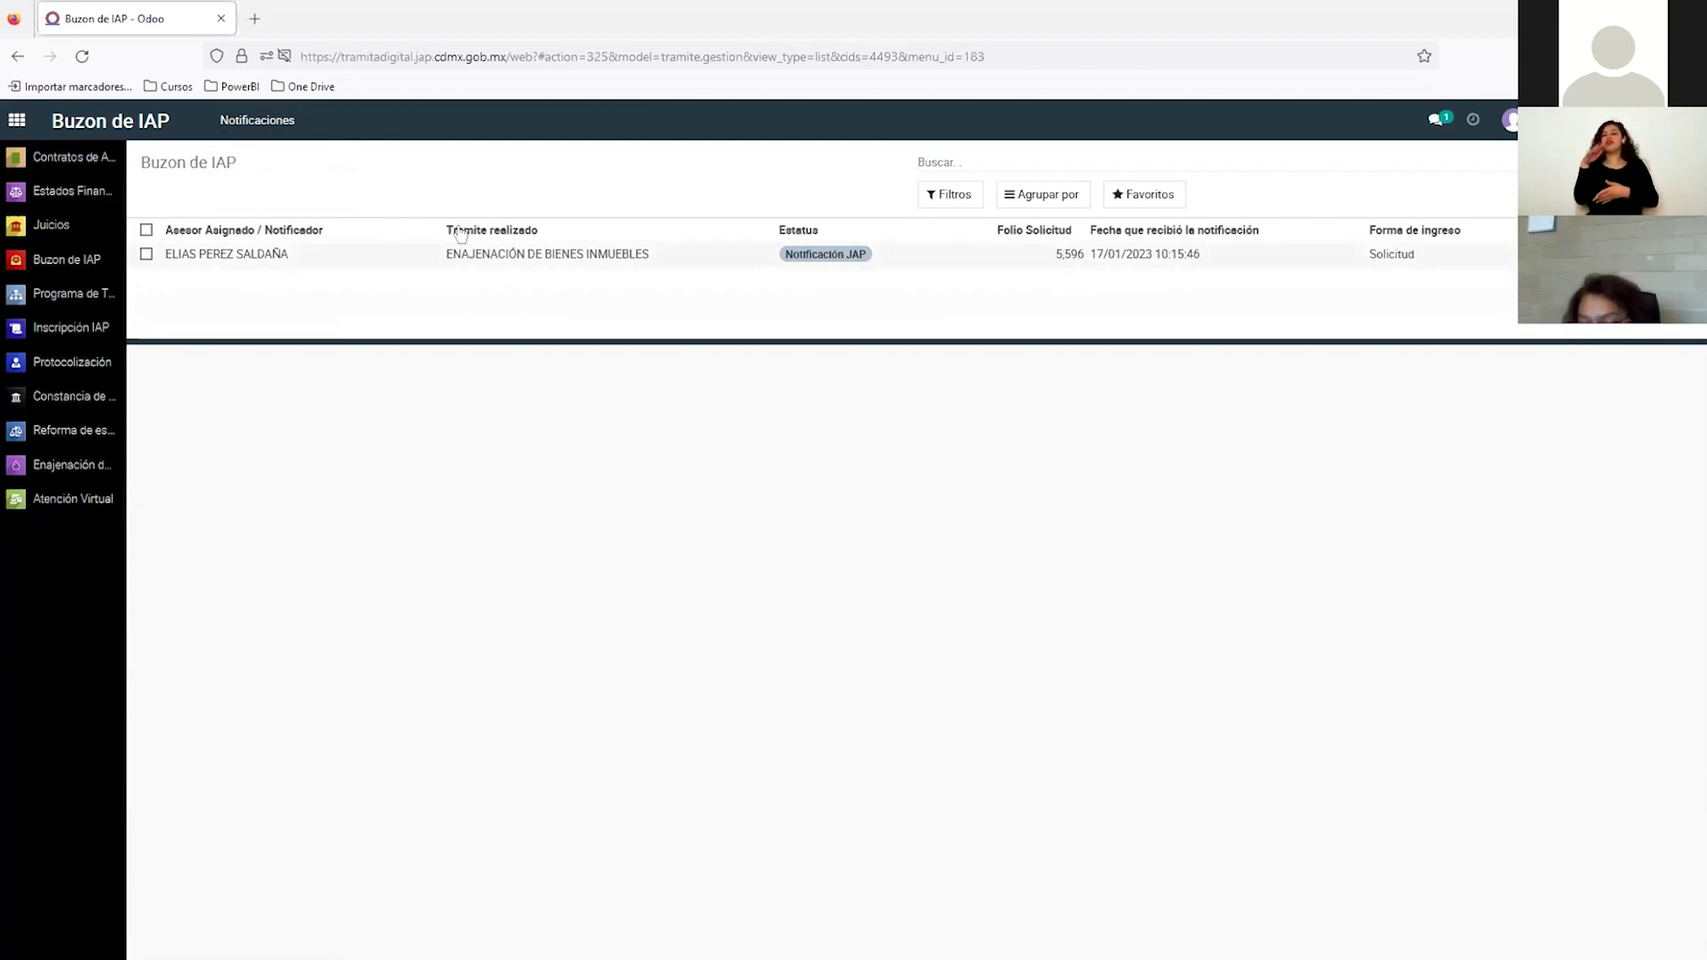
{"action": "left_click", "coordinate": [257, 120]}
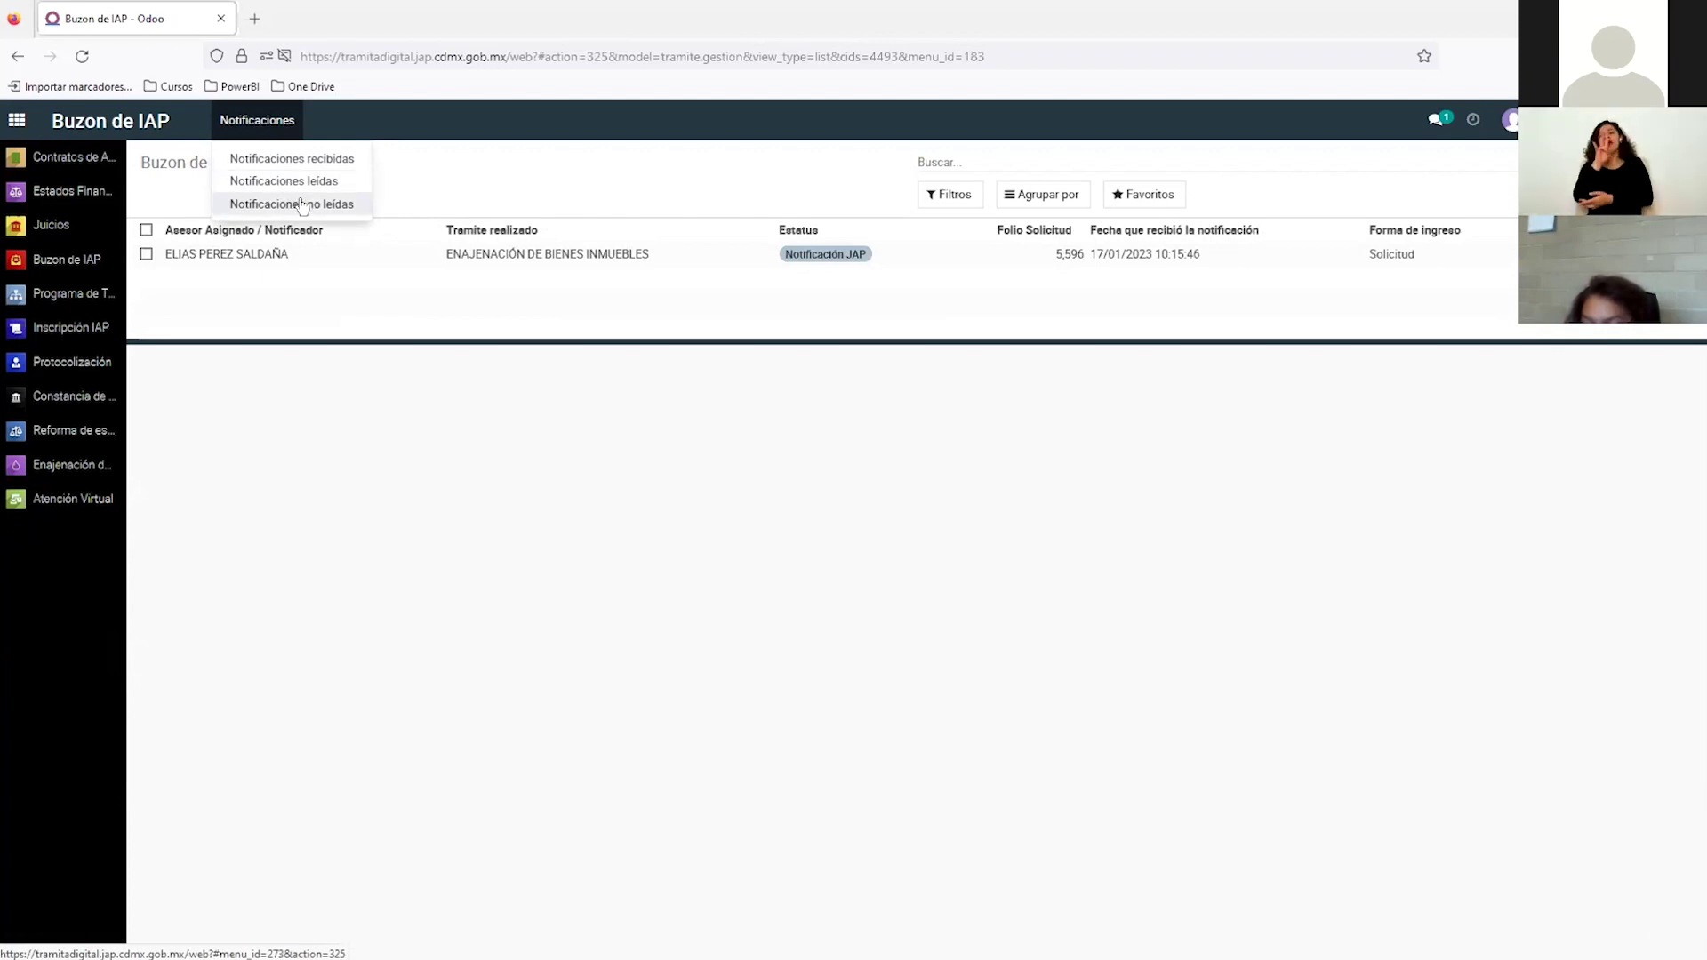
{"action": "left_click", "coordinate": [359, 204]}
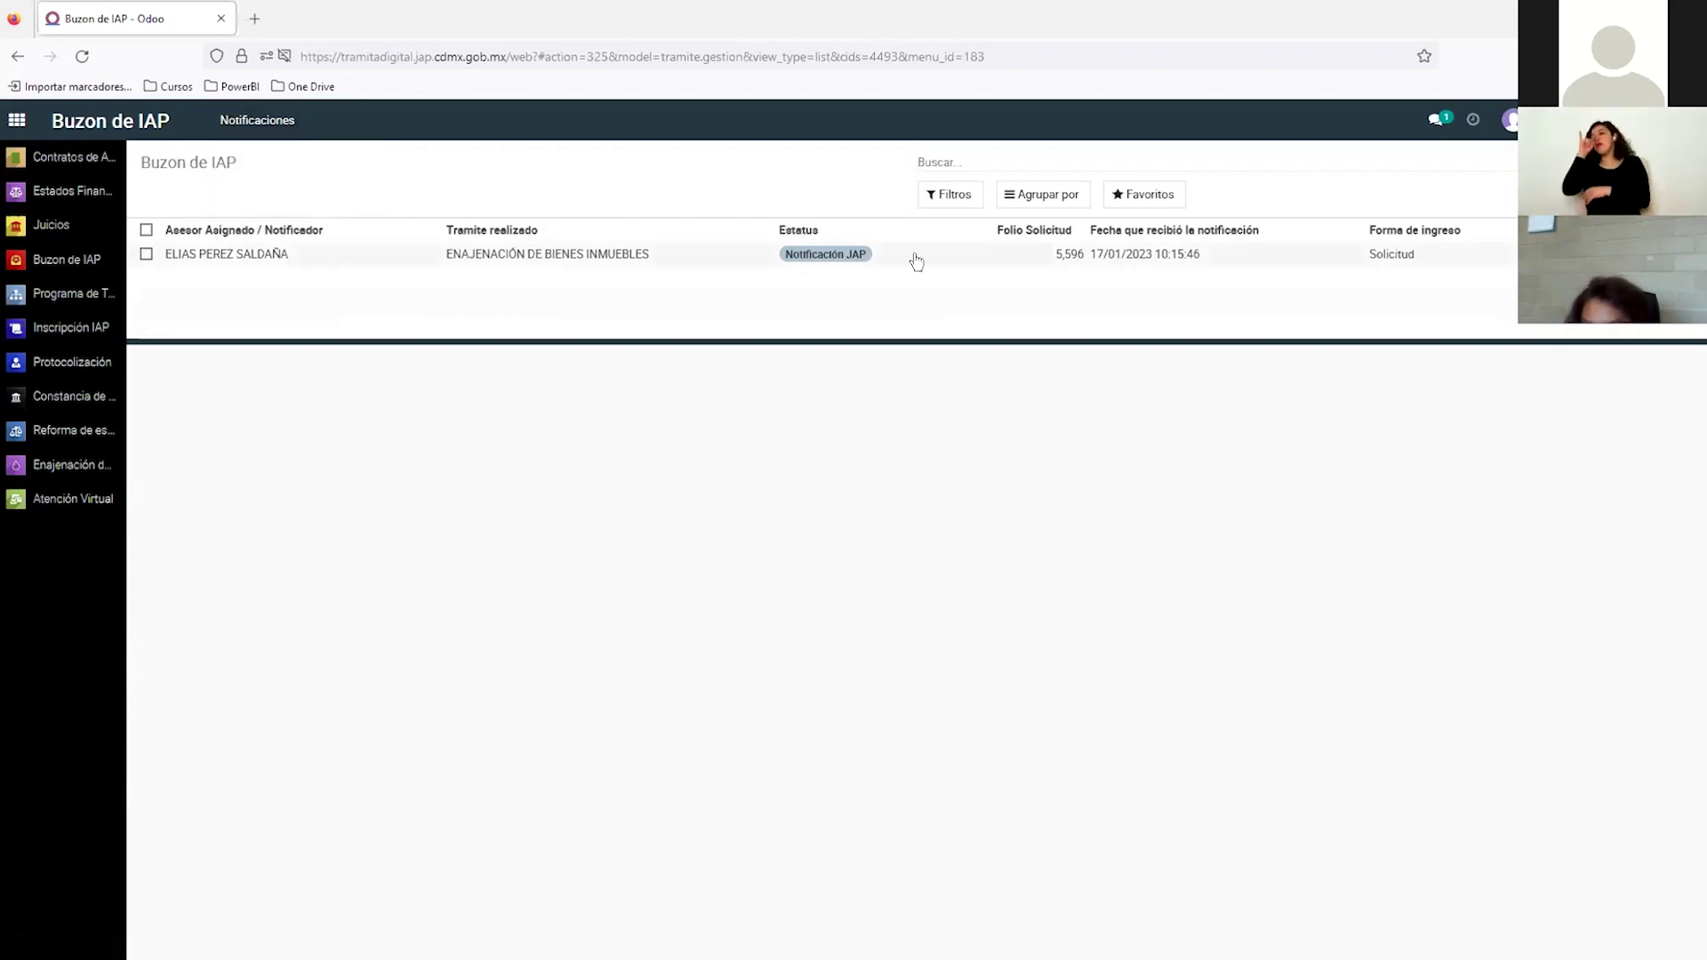
Open the folio 5596 requirement notice and download its PDF, then reopen Enajenación de bienes and Outlook
{"action": "left_click", "coordinate": [1214, 253]}
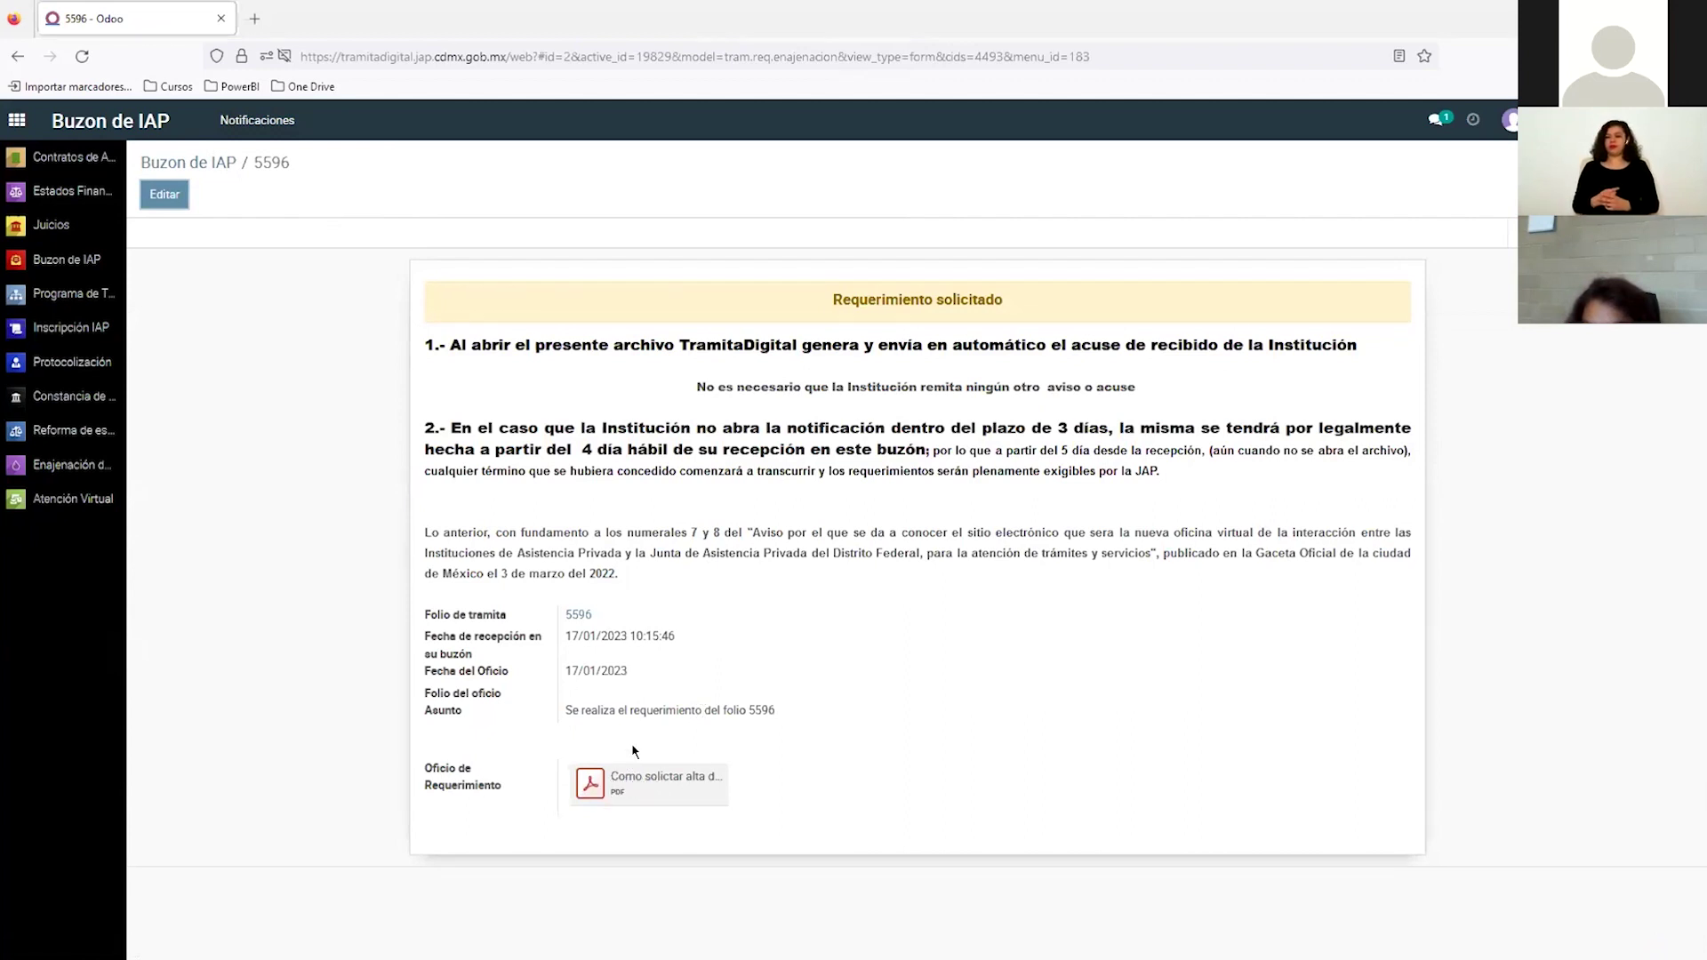
{"action": "left_click", "coordinate": [679, 782]}
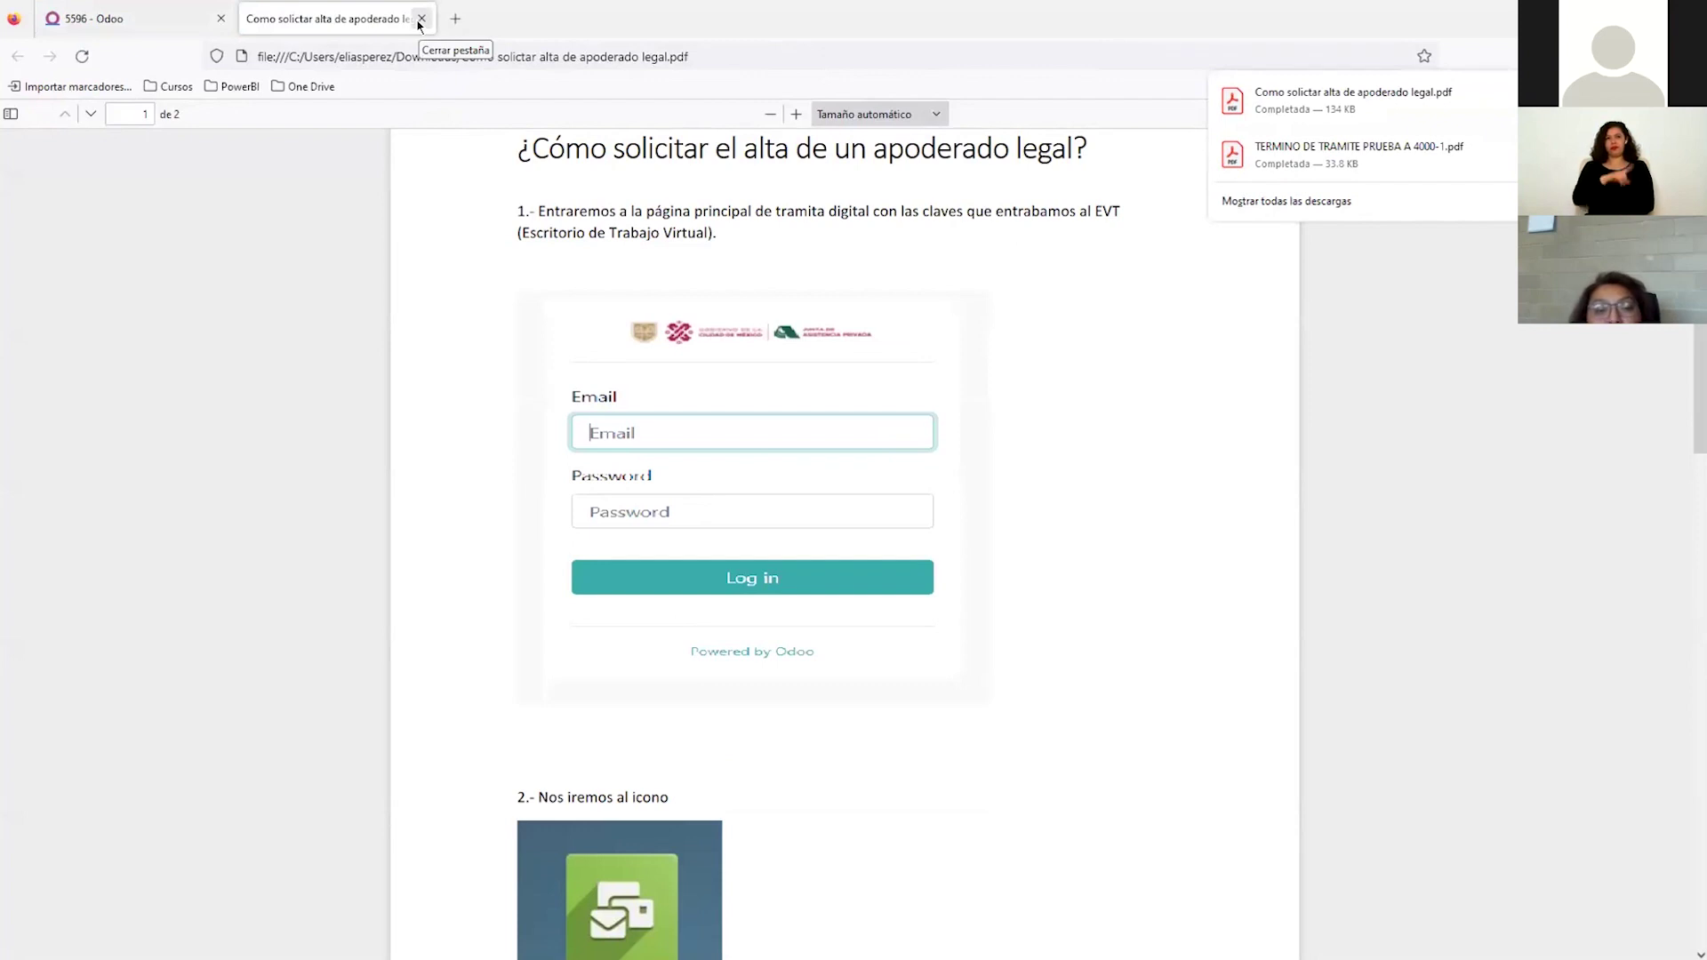
{"action": "left_click", "coordinate": [421, 19]}
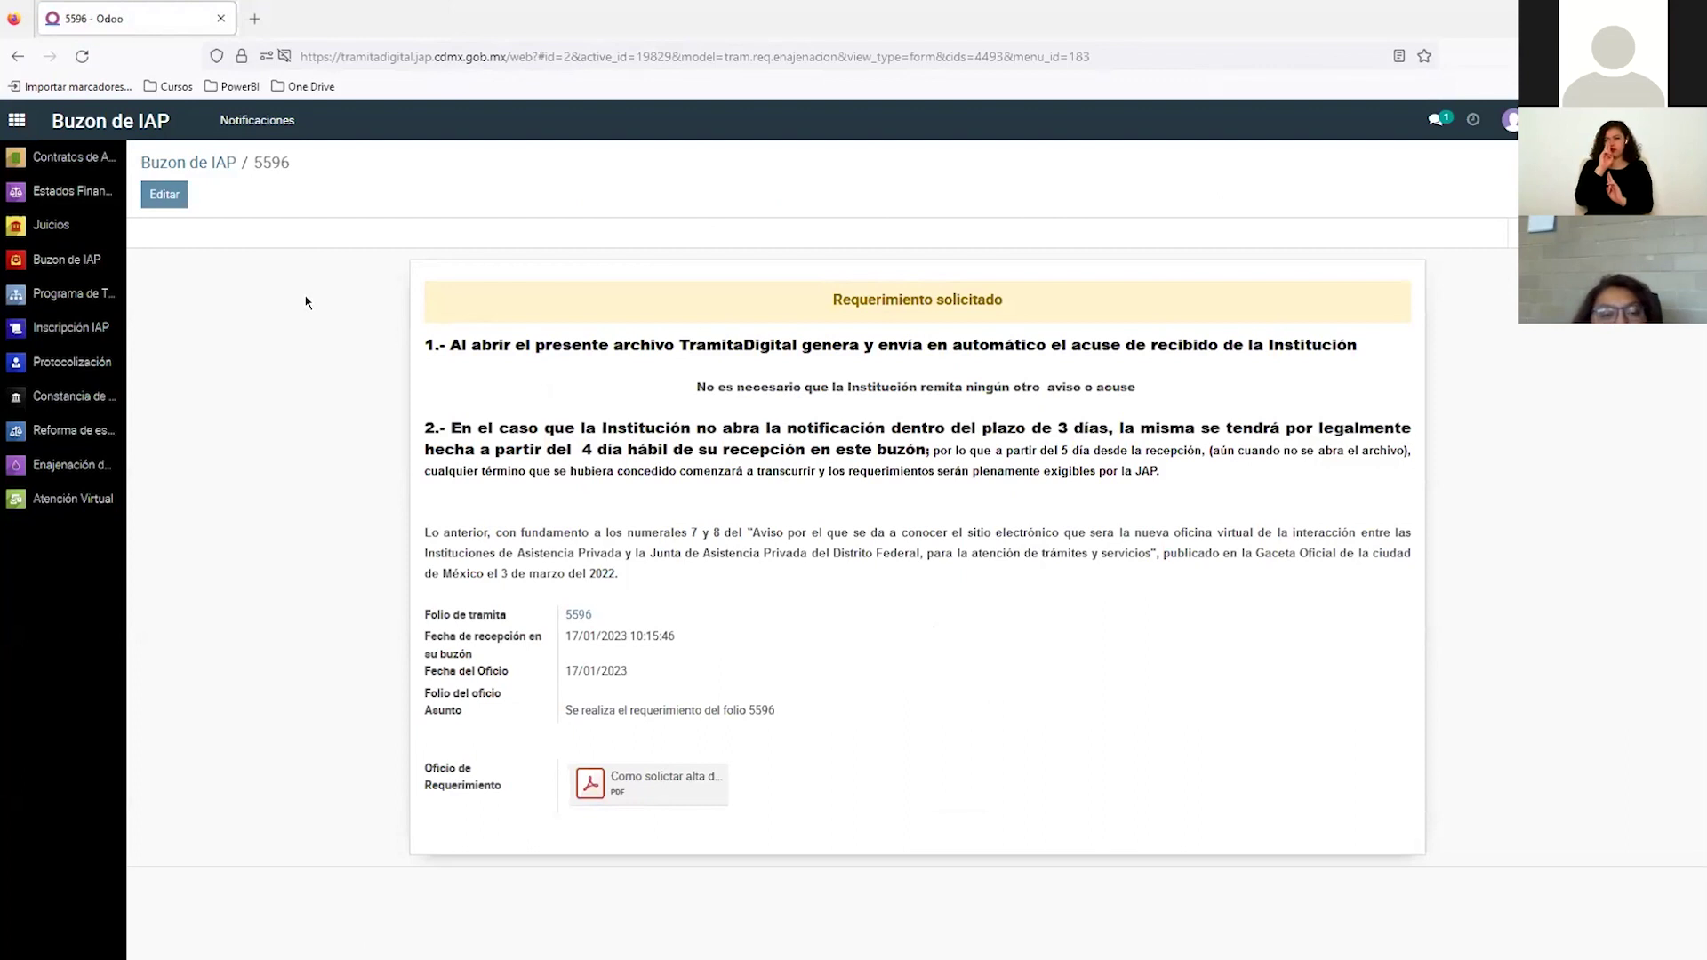
{"action": "left_click", "coordinate": [86, 469]}
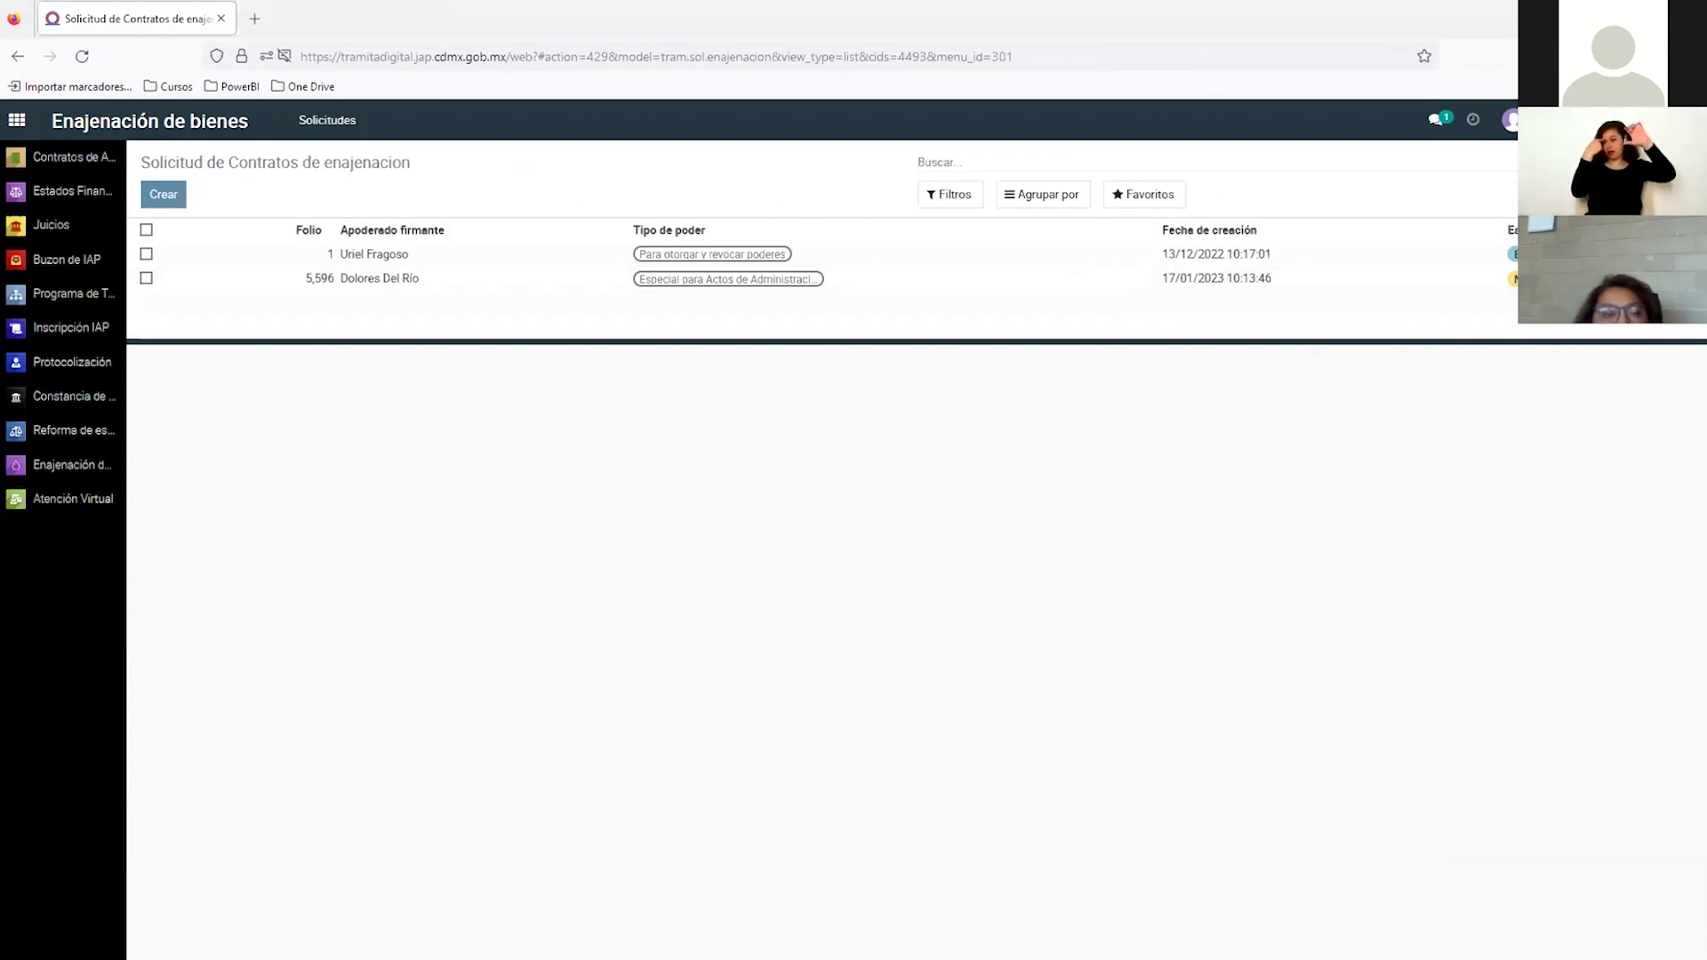
{"action": "key", "text": "alt+Tab"}
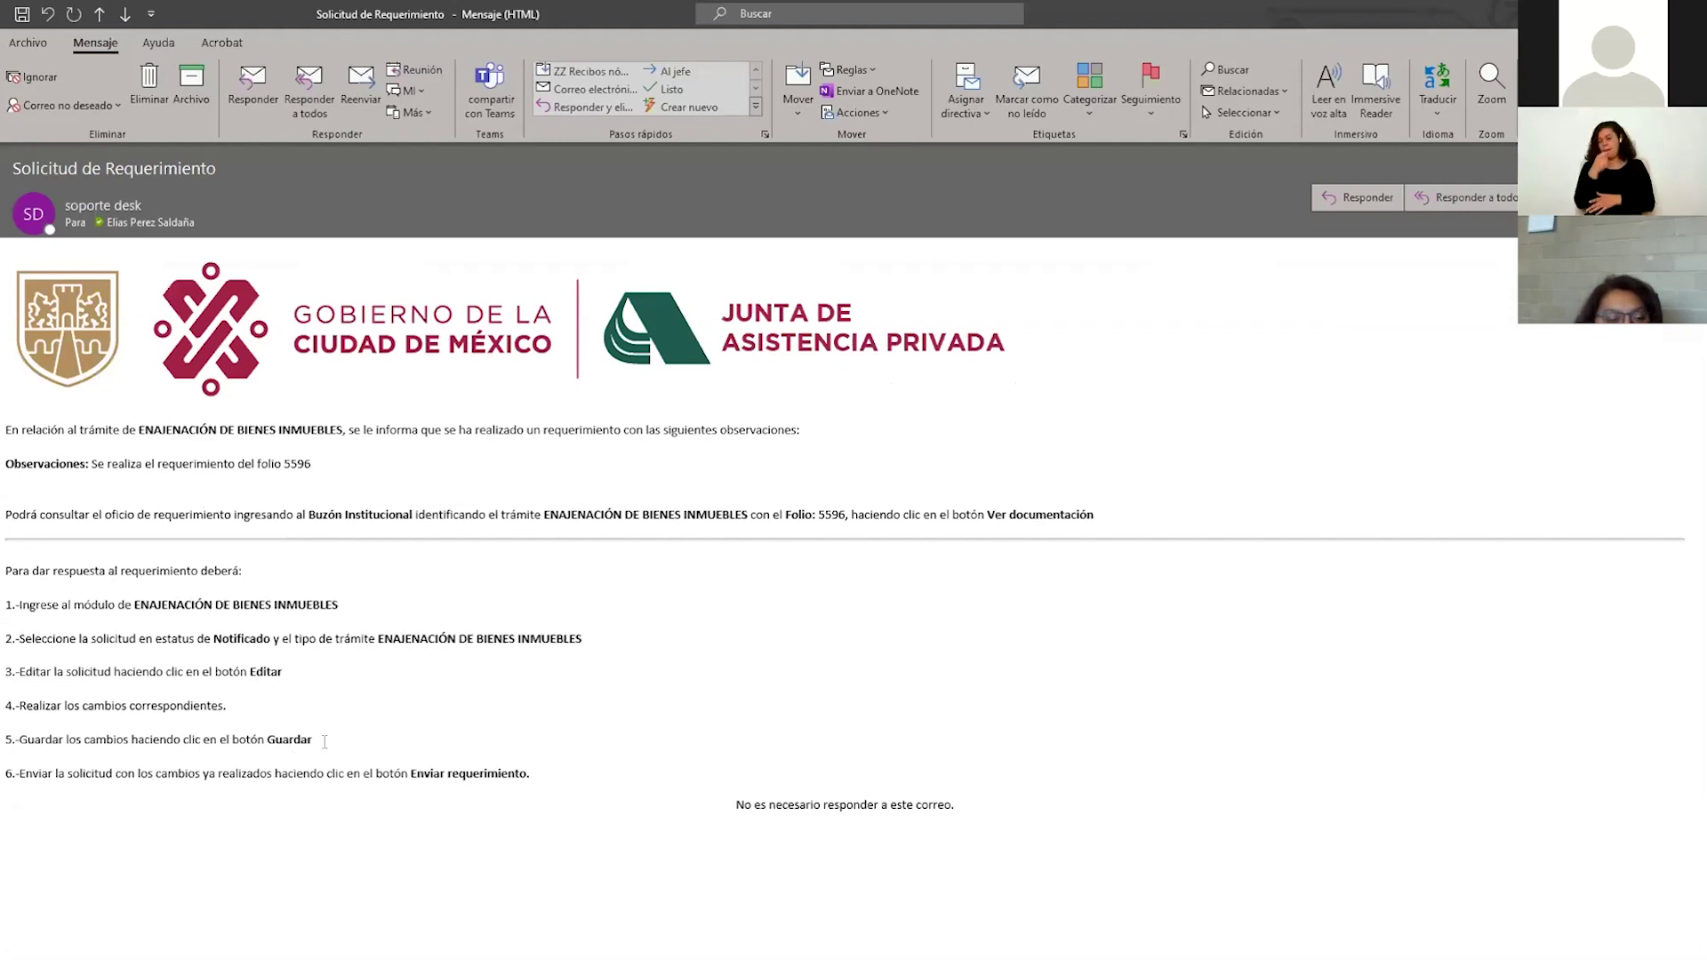
Highlight step 2 of the response instructions in the Outlook e-mail, then return to Odoo
{"action": "left_click_drag", "start_coordinate": [33, 634], "coordinate": [578, 642]}
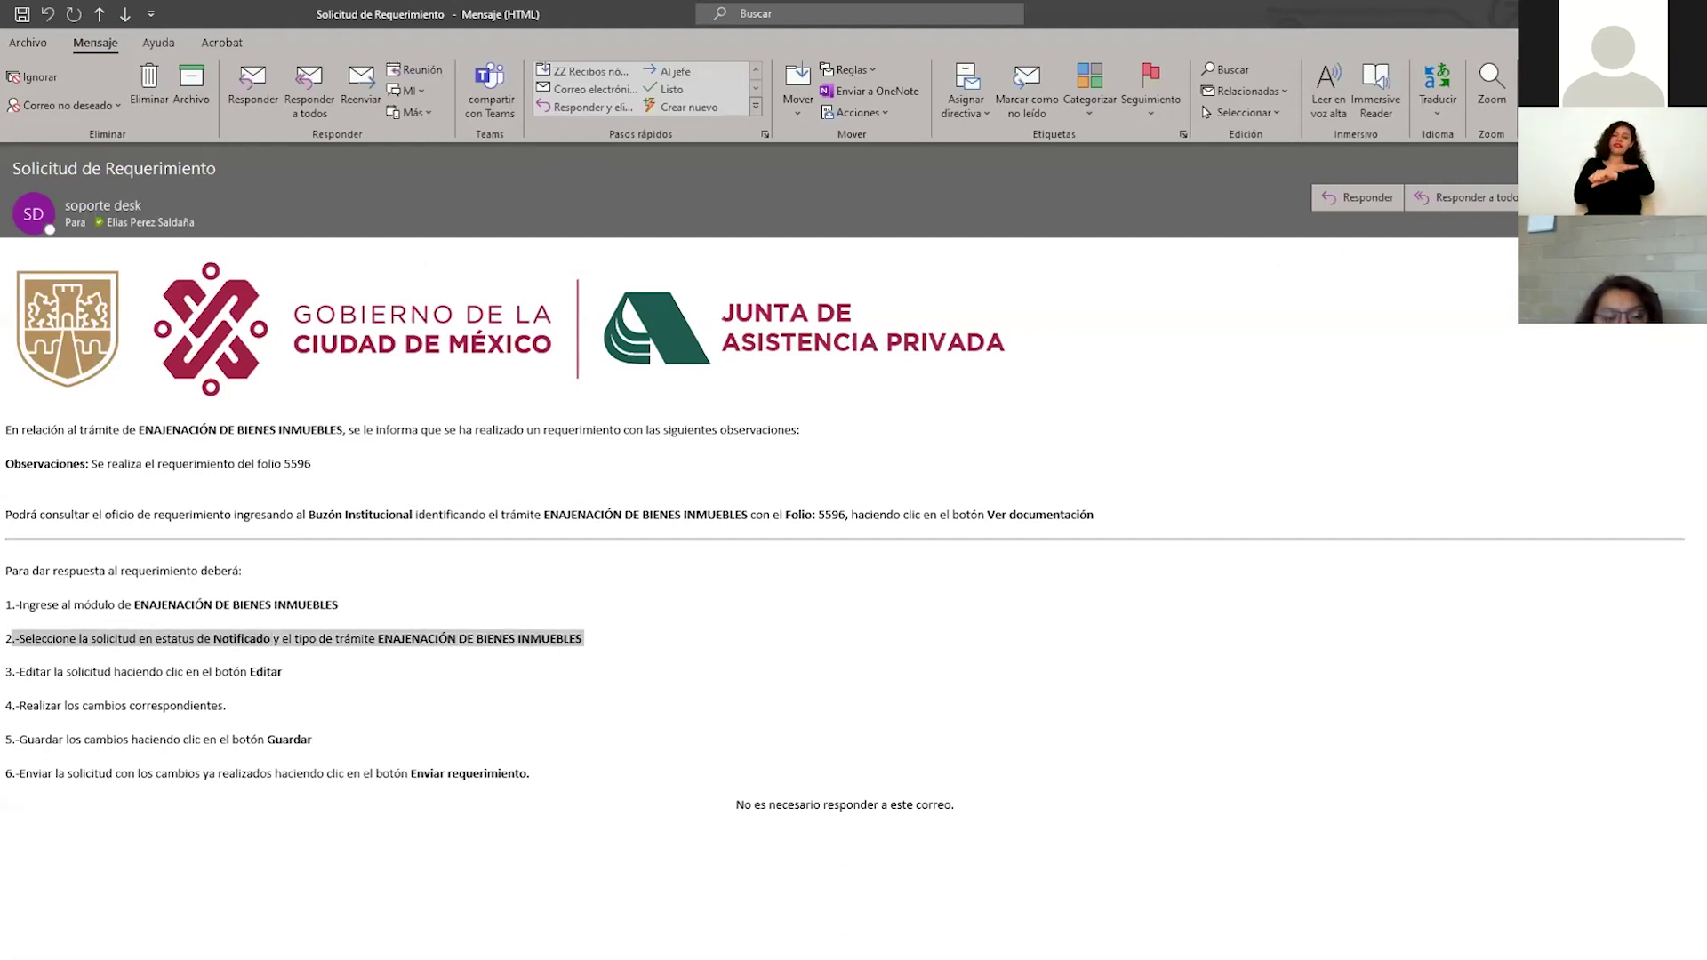
{"action": "key", "text": "alt+Tab"}
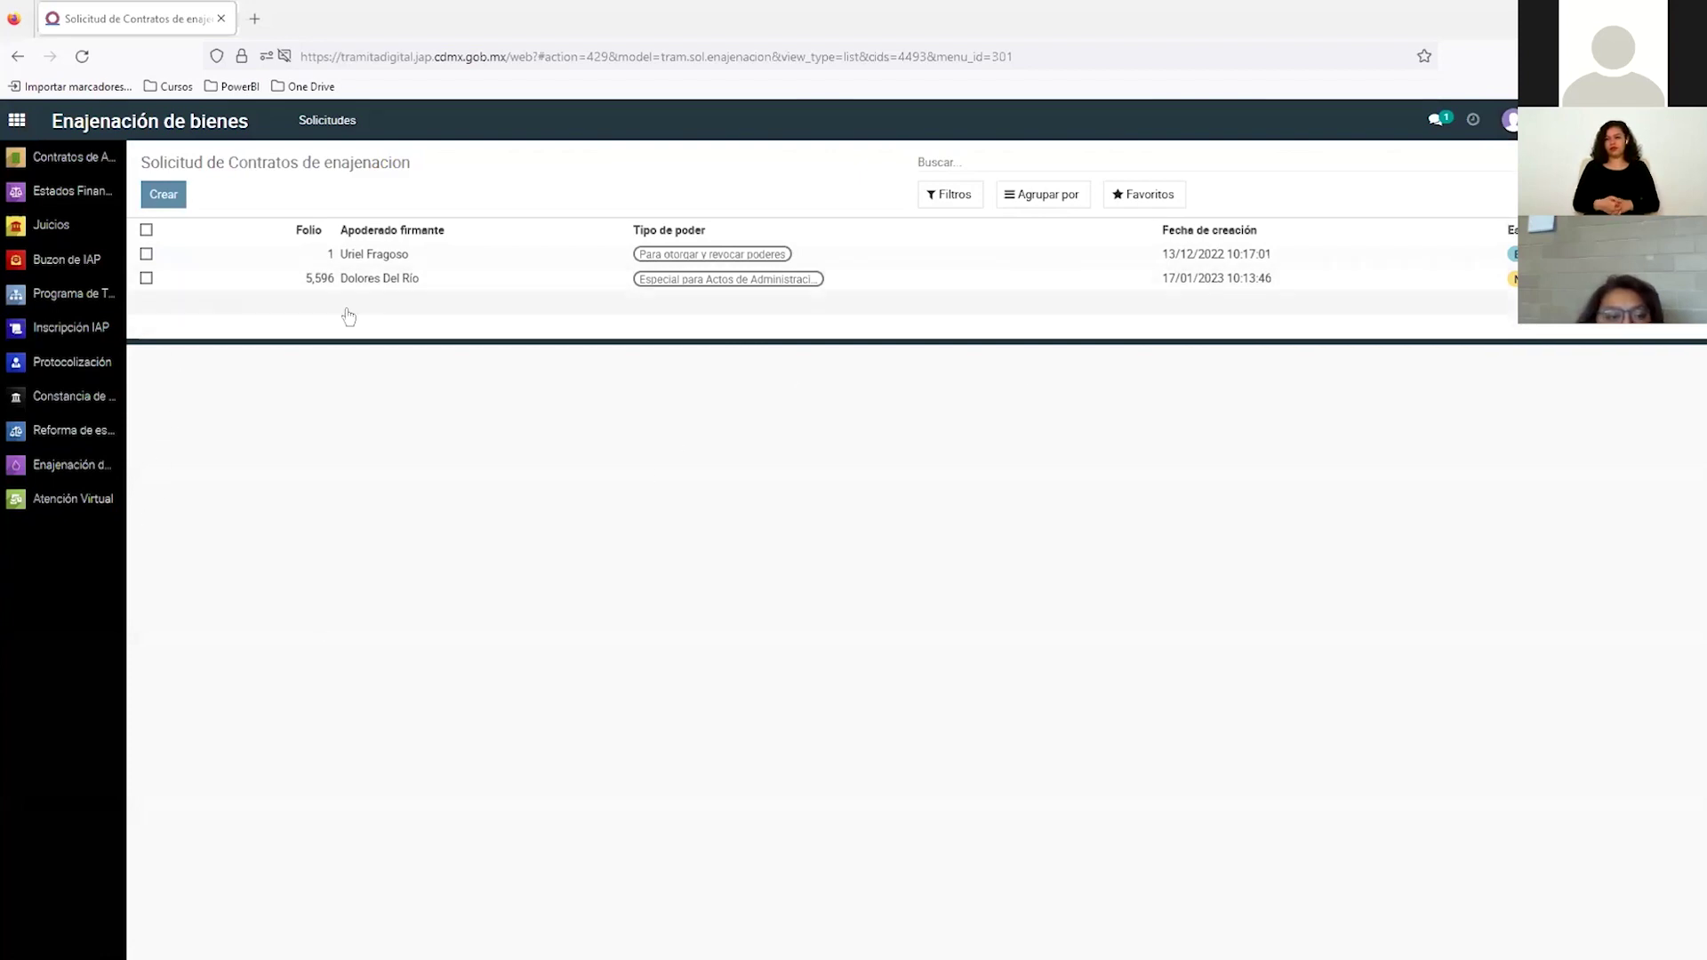
Open request folio 5,596 from the Enajenación list and scroll through its form
{"action": "left_click", "coordinate": [401, 281]}
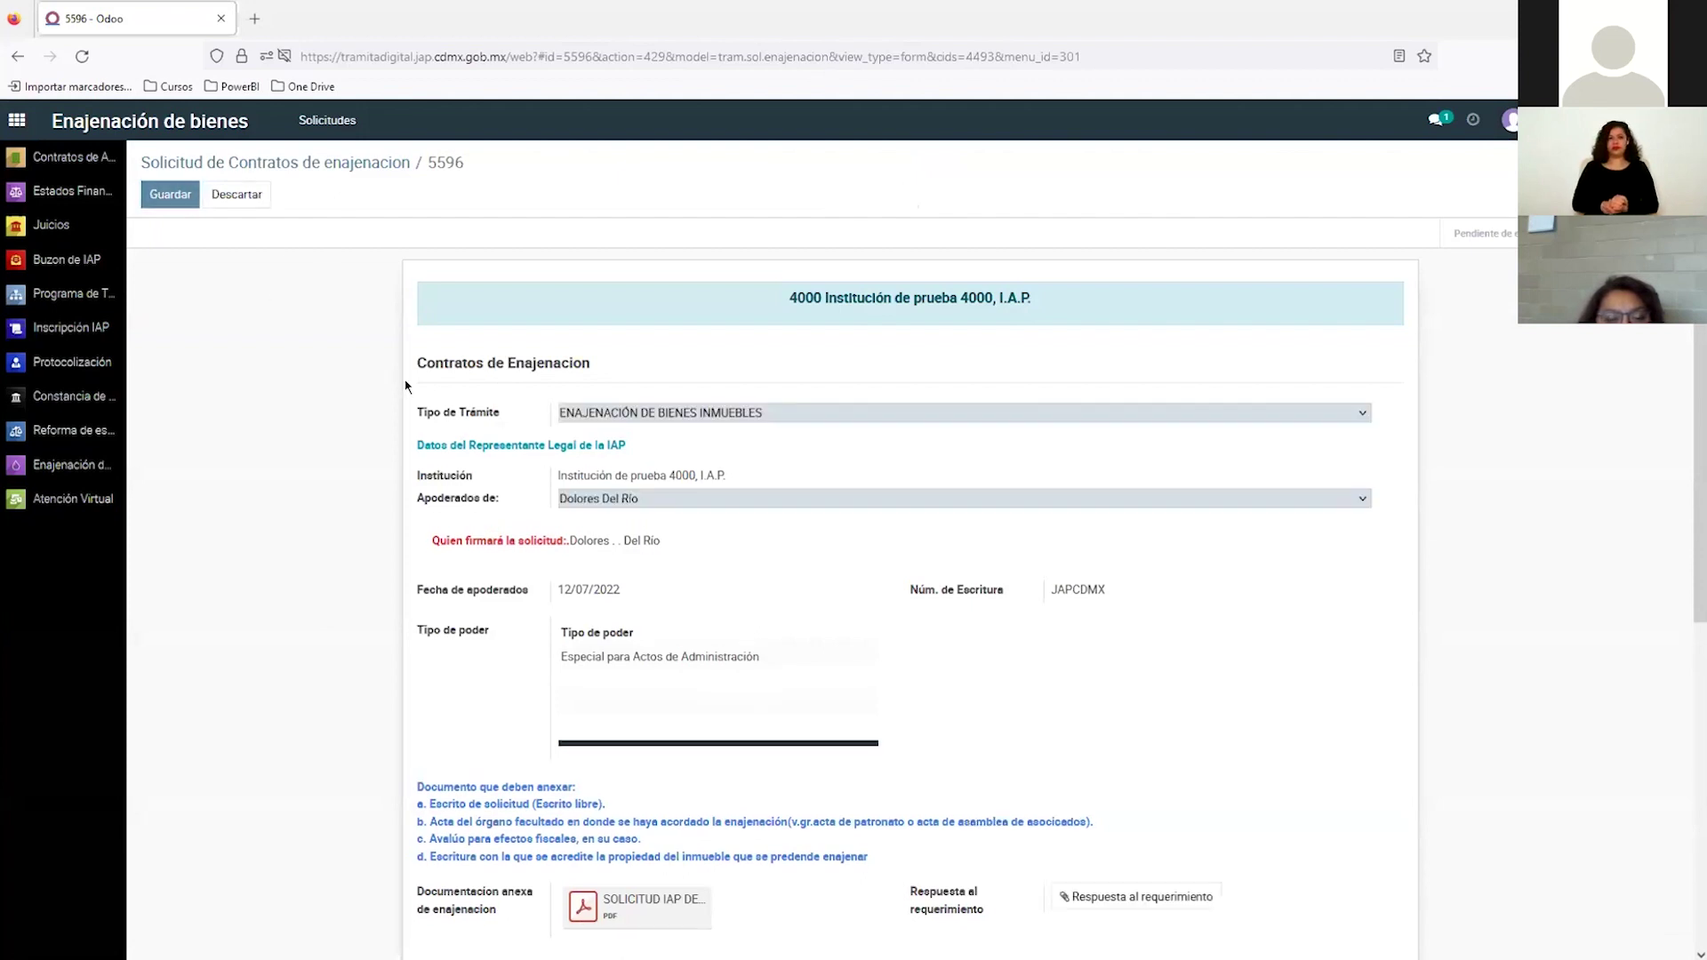
{"action": "scroll", "coordinate": [498, 439], "scroll_direction": "down", "scroll_amount": 2}
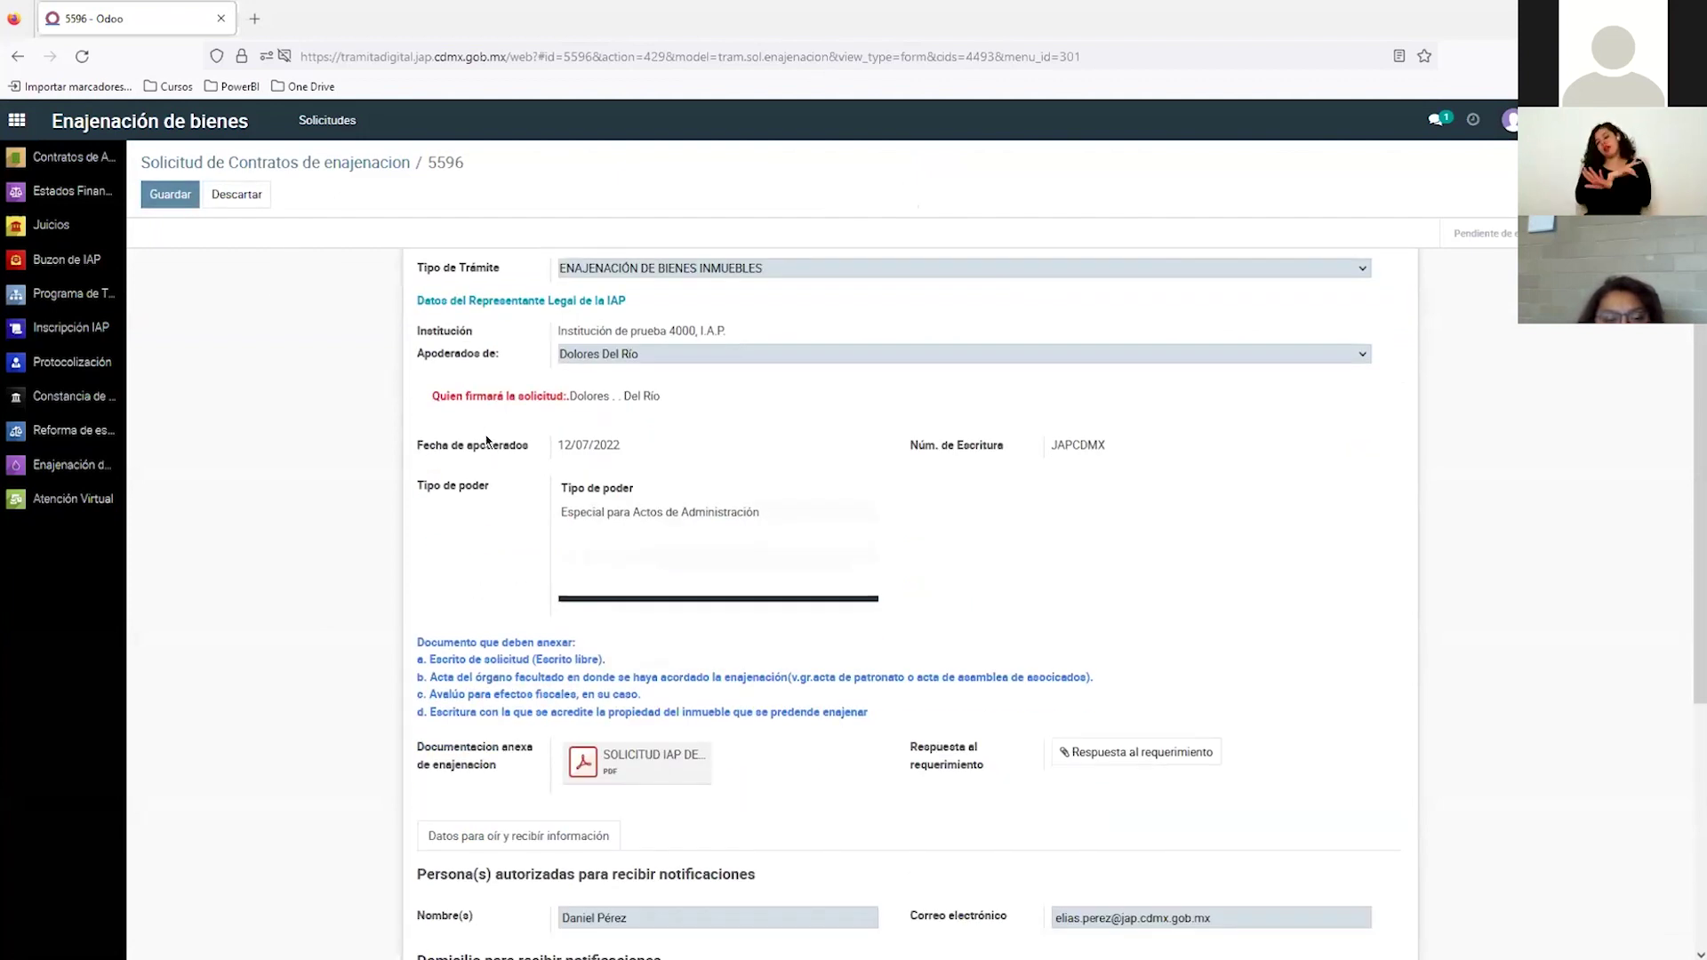
{"action": "scroll", "coordinate": [489, 440], "scroll_direction": "up", "scroll_amount": 2}
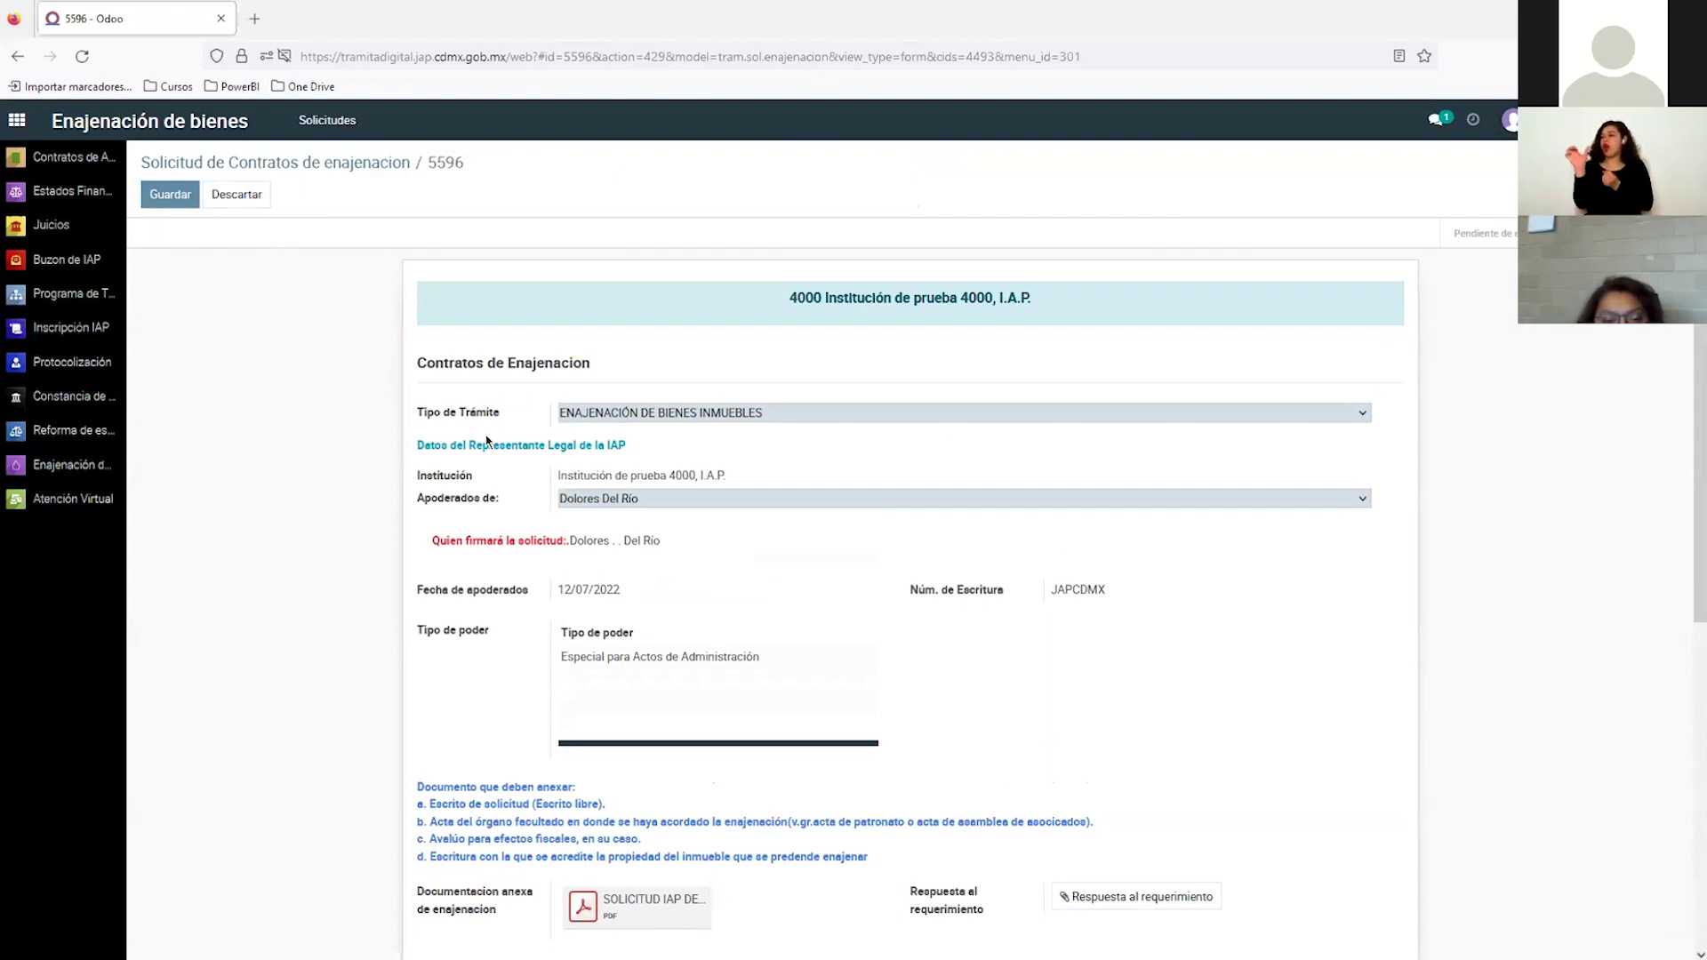
{"action": "scroll", "coordinate": [611, 469], "scroll_direction": "down", "scroll_amount": 3}
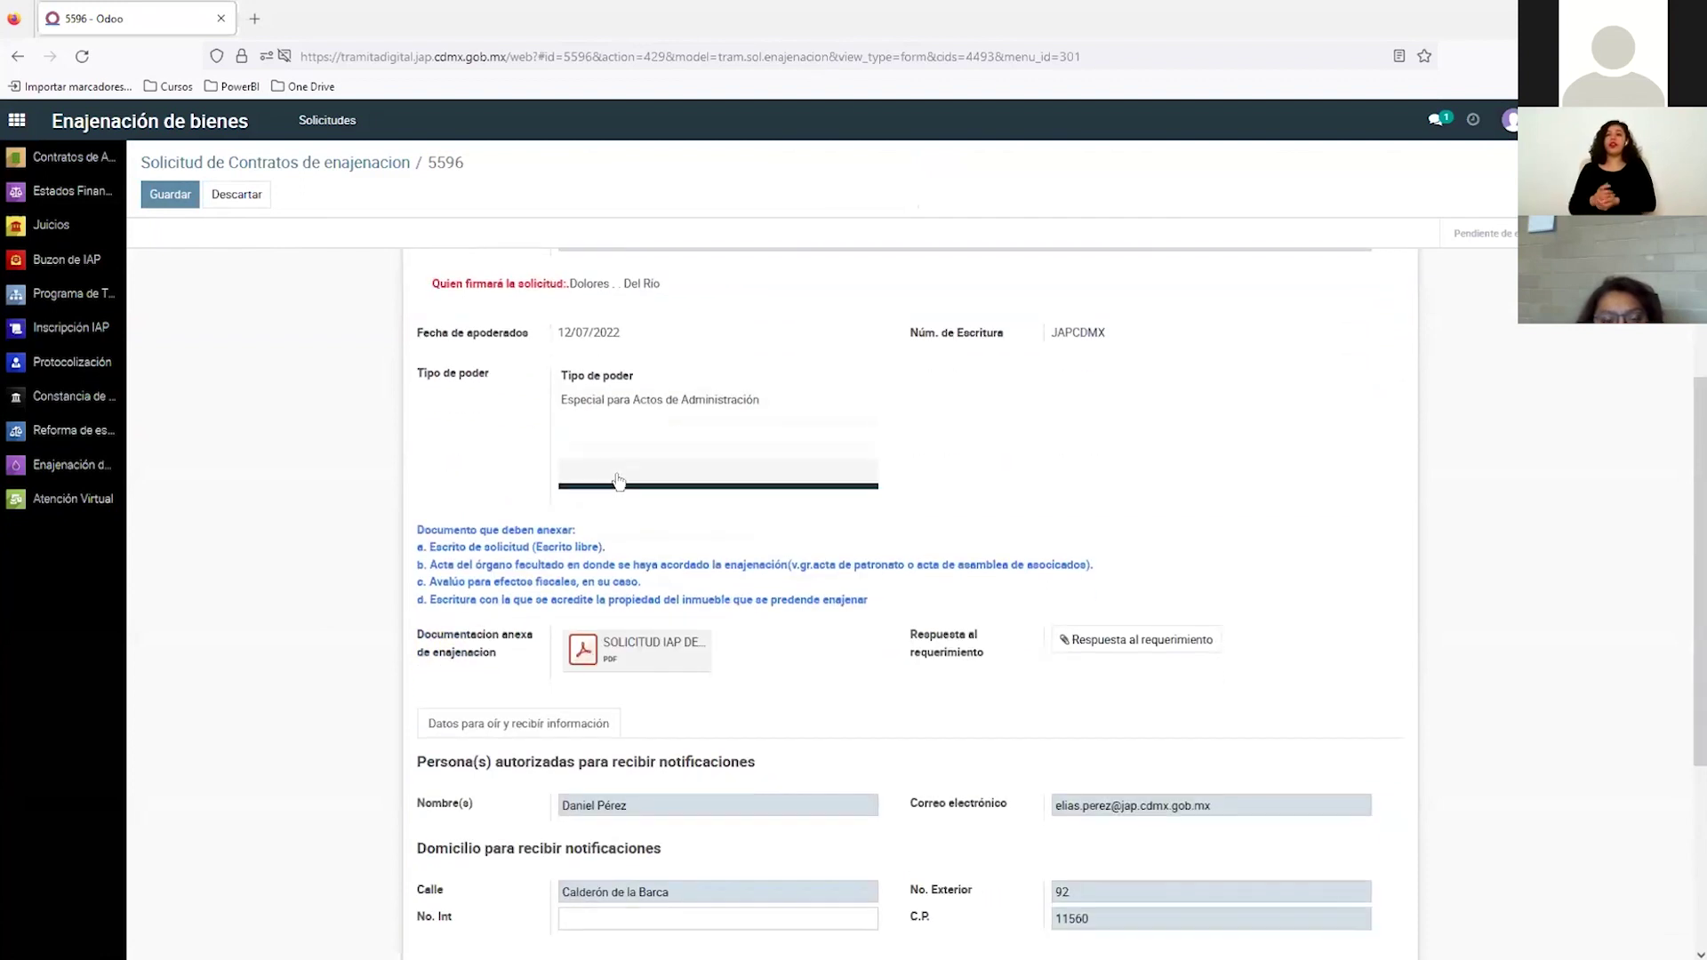
Attach RESPUESTA A REQUERIMIENTO DE PRUEBA A 4000.pdf as the requirement response
{"action": "left_click", "coordinate": [1103, 642]}
{"action": "left_click", "coordinate": [350, 286]}
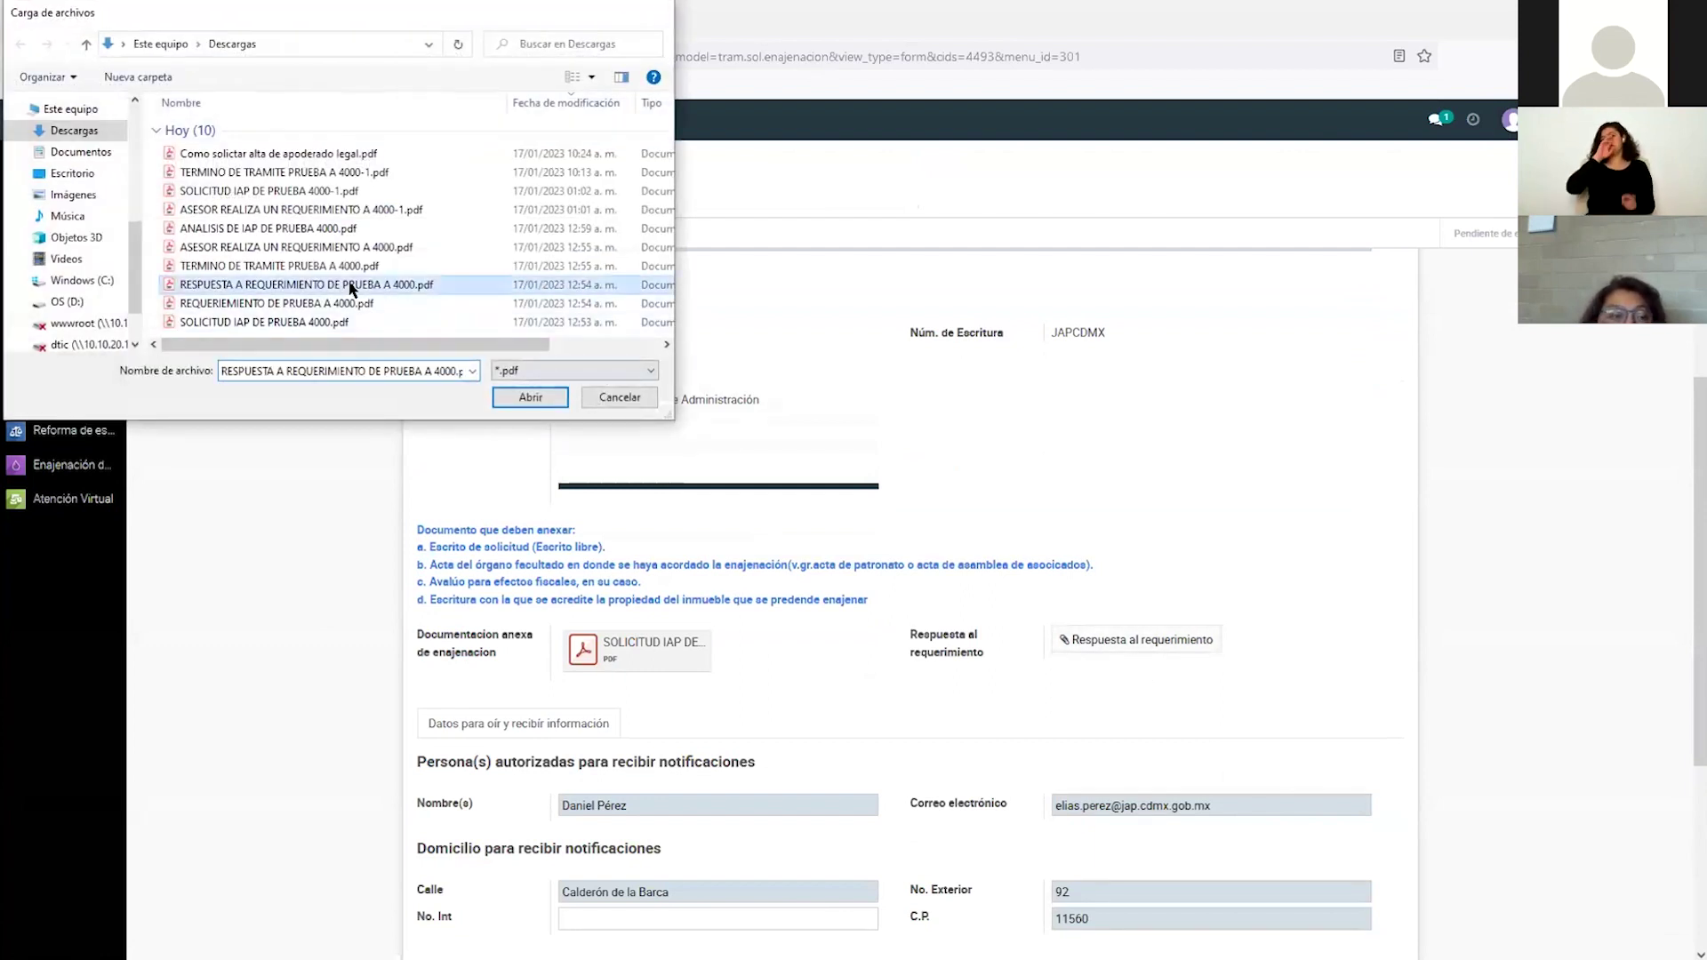
{"action": "double_click", "coordinate": [349, 285]}
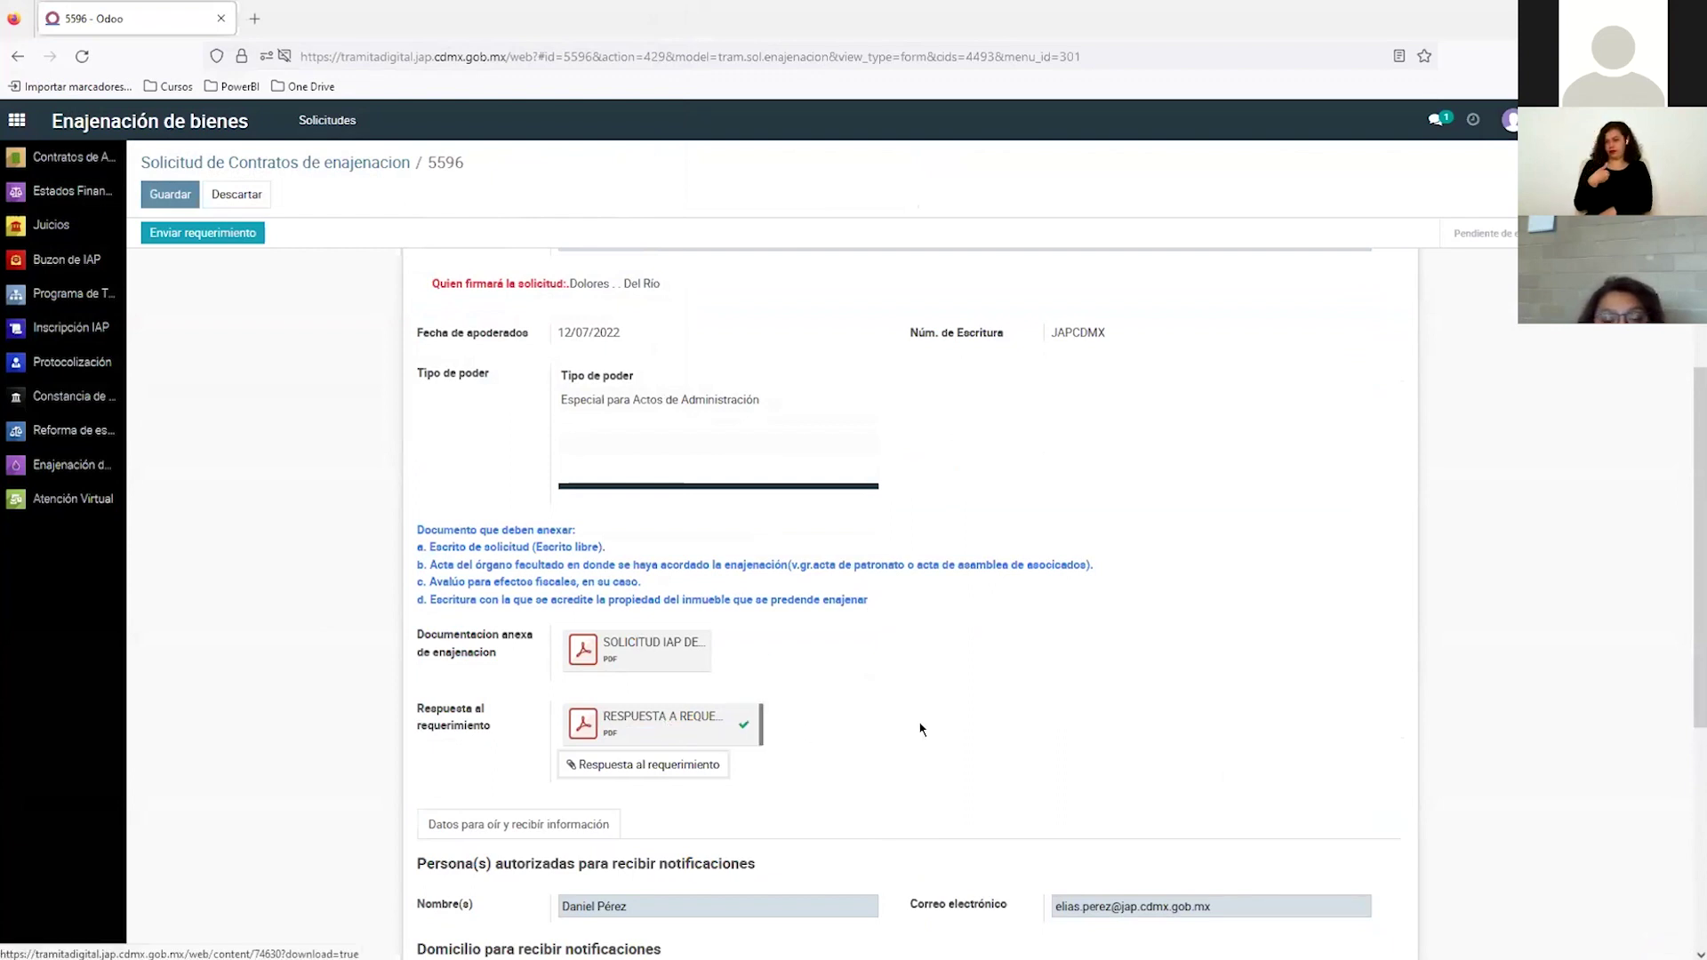
{"action": "scroll", "coordinate": [899, 729], "scroll_direction": "down", "scroll_amount": 3}
{"action": "left_click", "coordinate": [660, 683]}
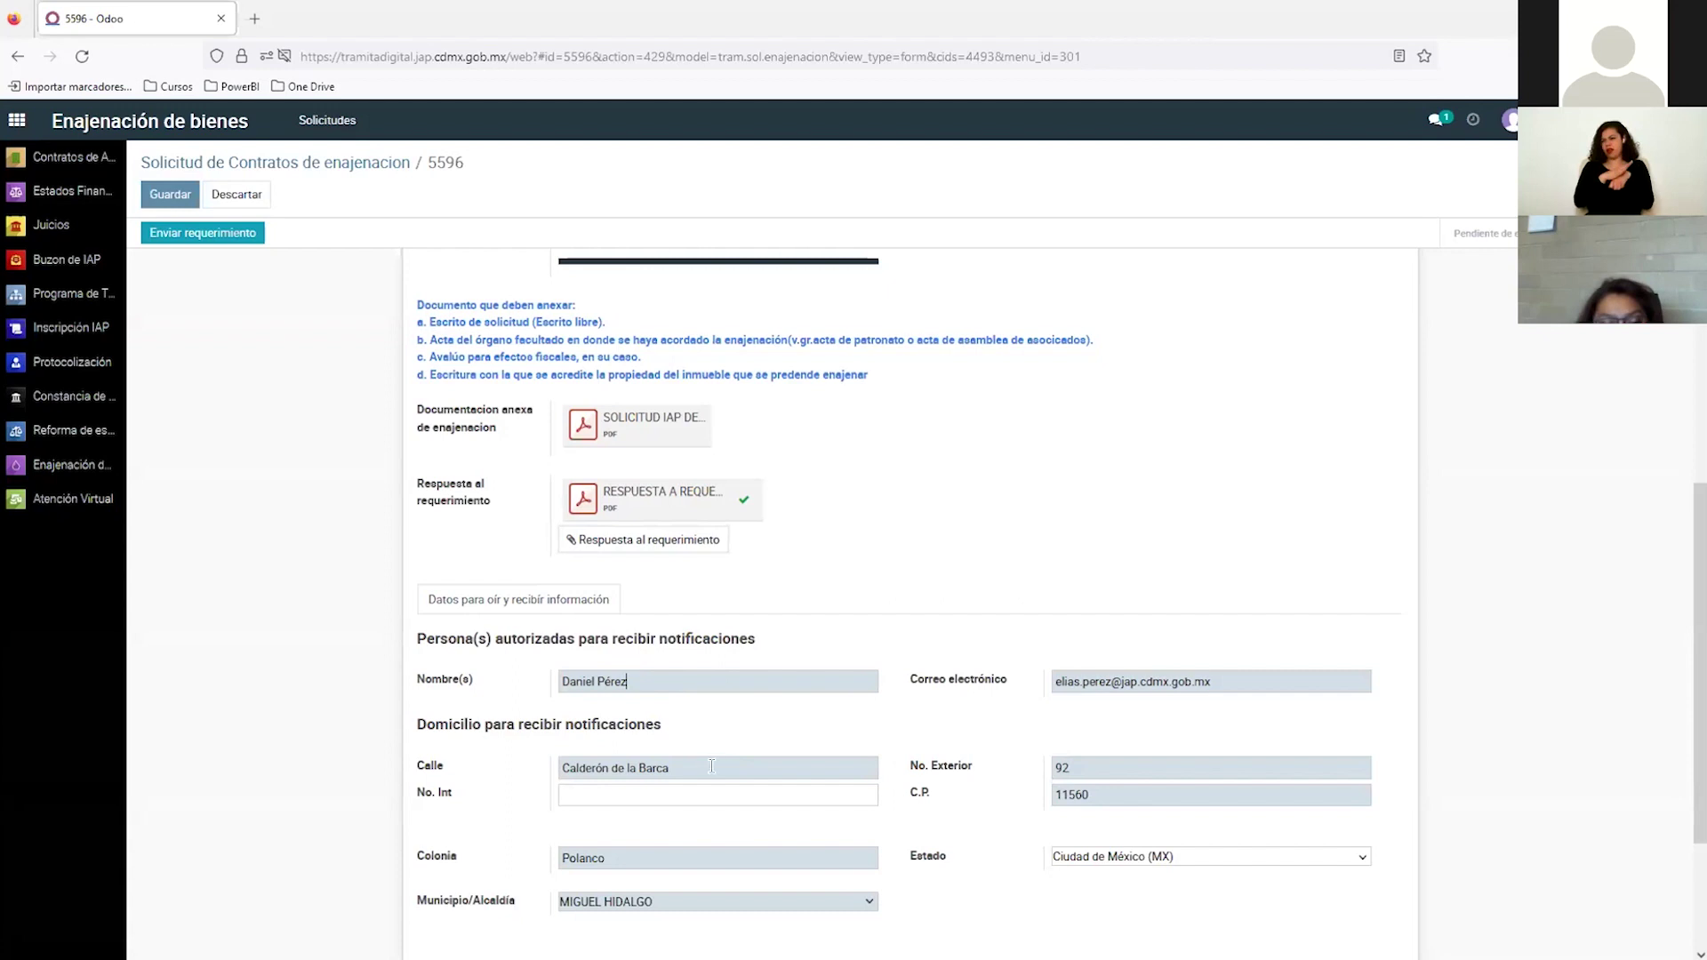
{"action": "left_click_drag", "start_coordinate": [705, 765], "coordinate": [494, 770]}
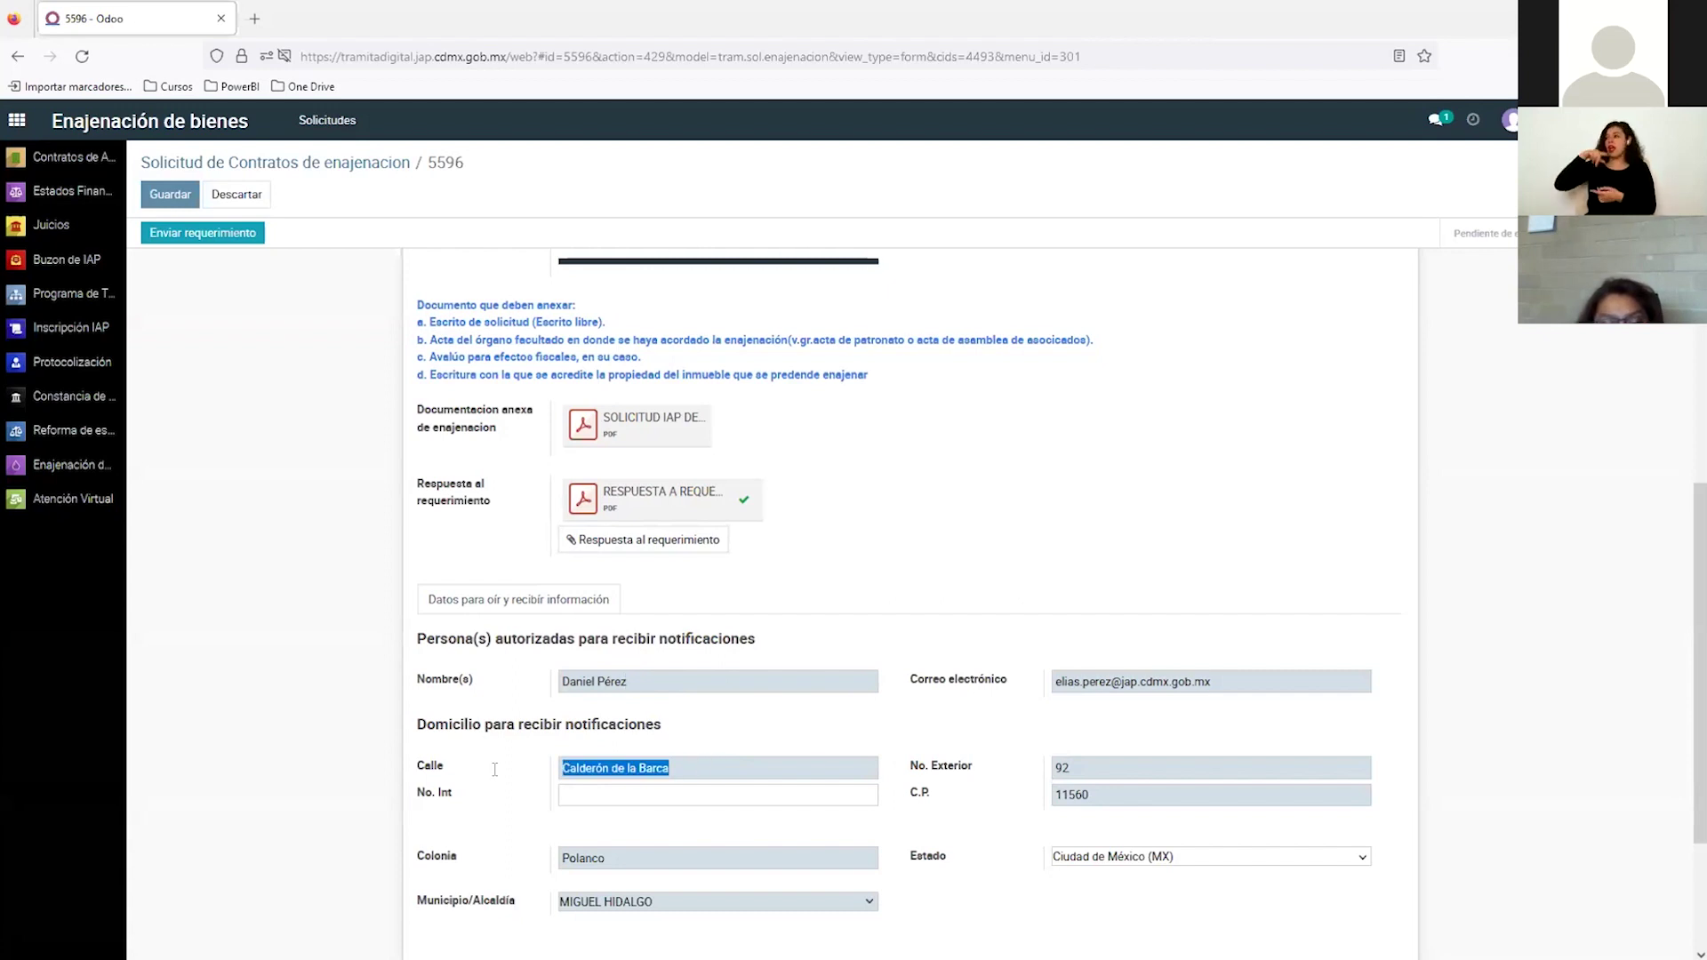
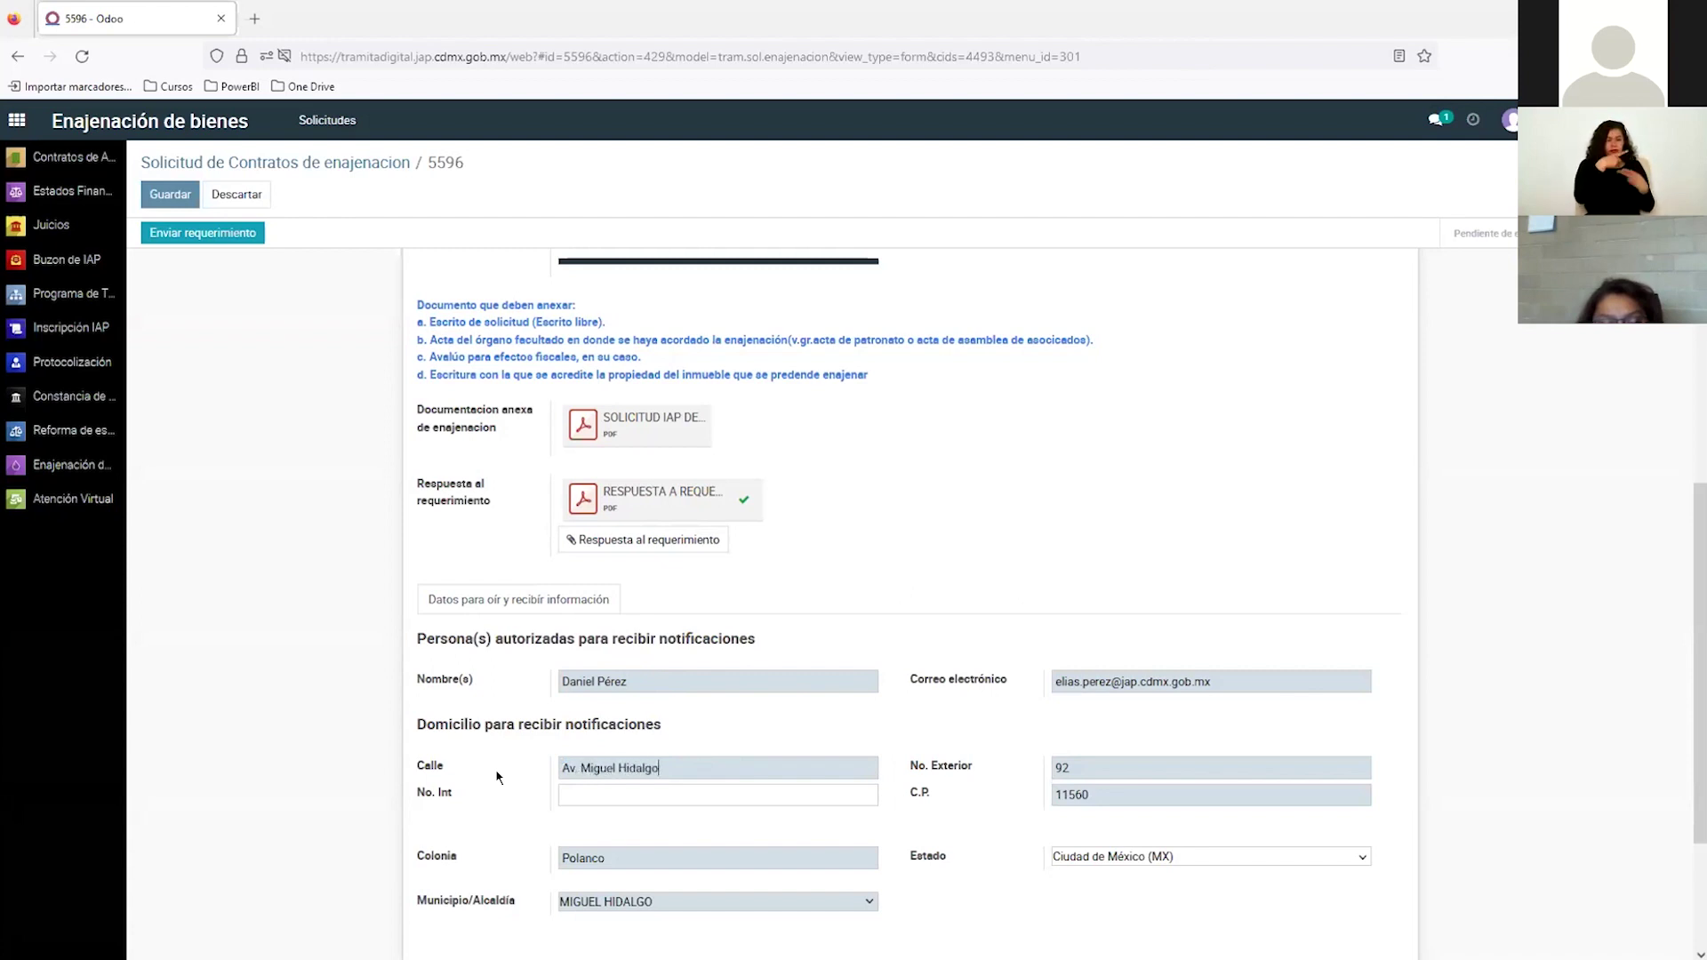
{"action": "double_click", "coordinate": [1123, 766]}
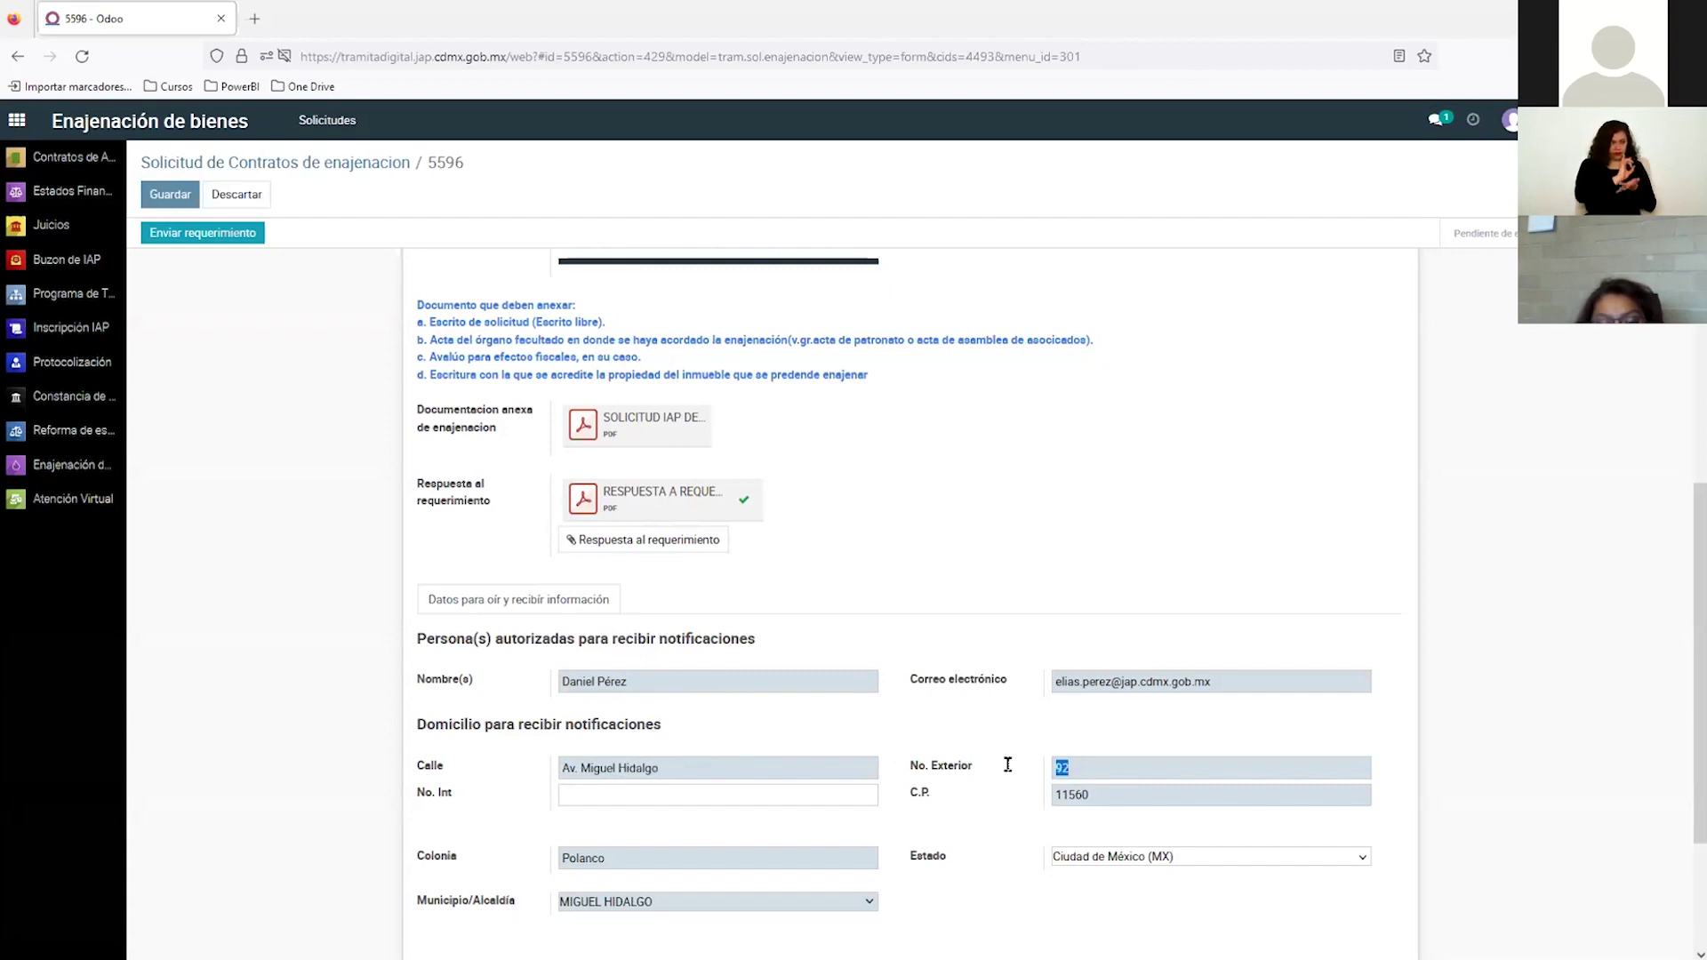
{"action": "left_click", "coordinate": [612, 852]}
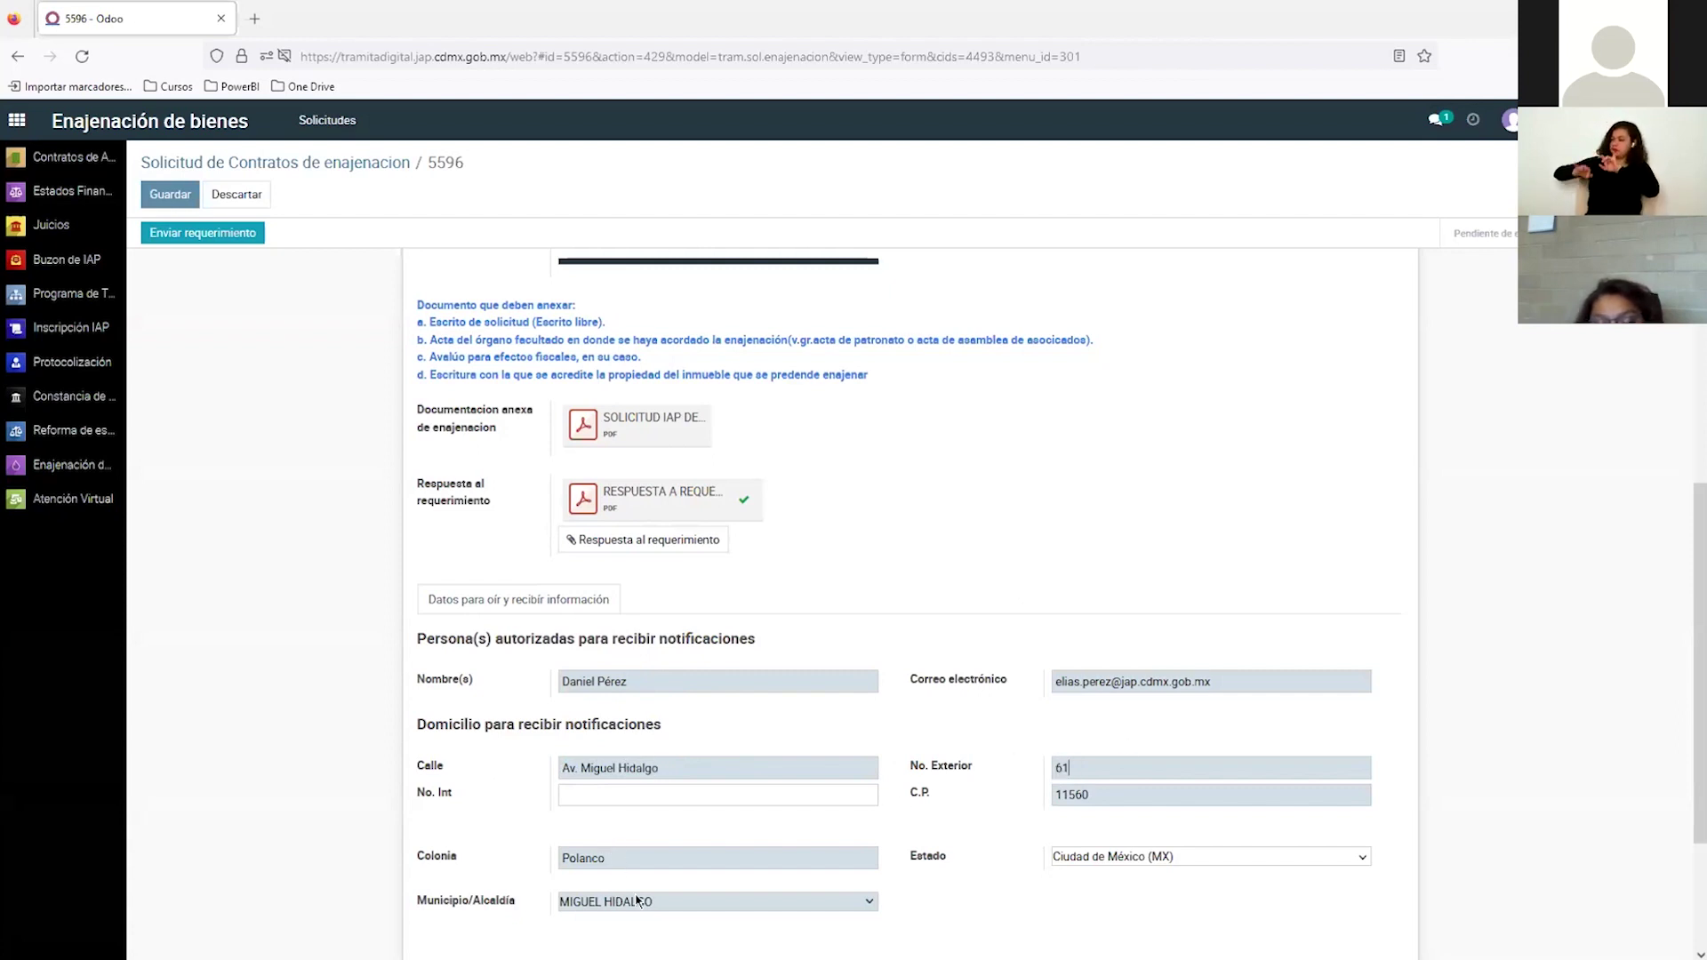
{"action": "left_click_drag", "start_coordinate": [629, 851], "coordinate": [514, 867]}
{"action": "type", "text": "C"}
{"action": "key", "text": "BackSpace"}
{"action": "type", "text": "Del Carmen"}
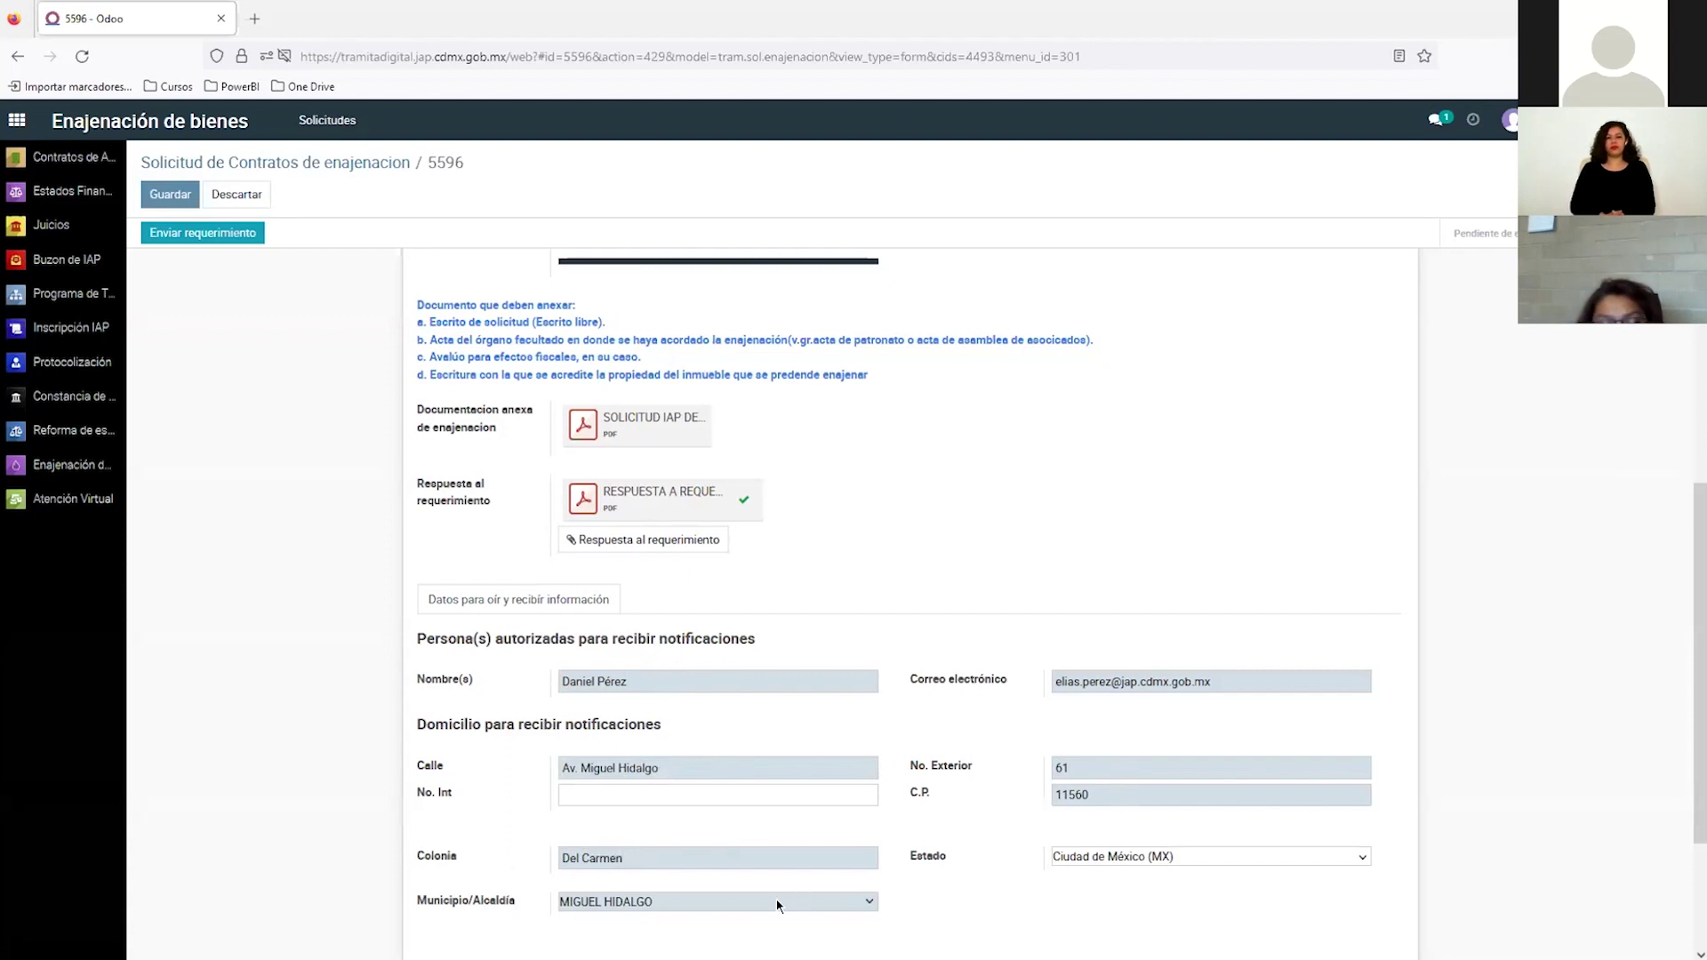
{"action": "left_click", "coordinate": [676, 903]}
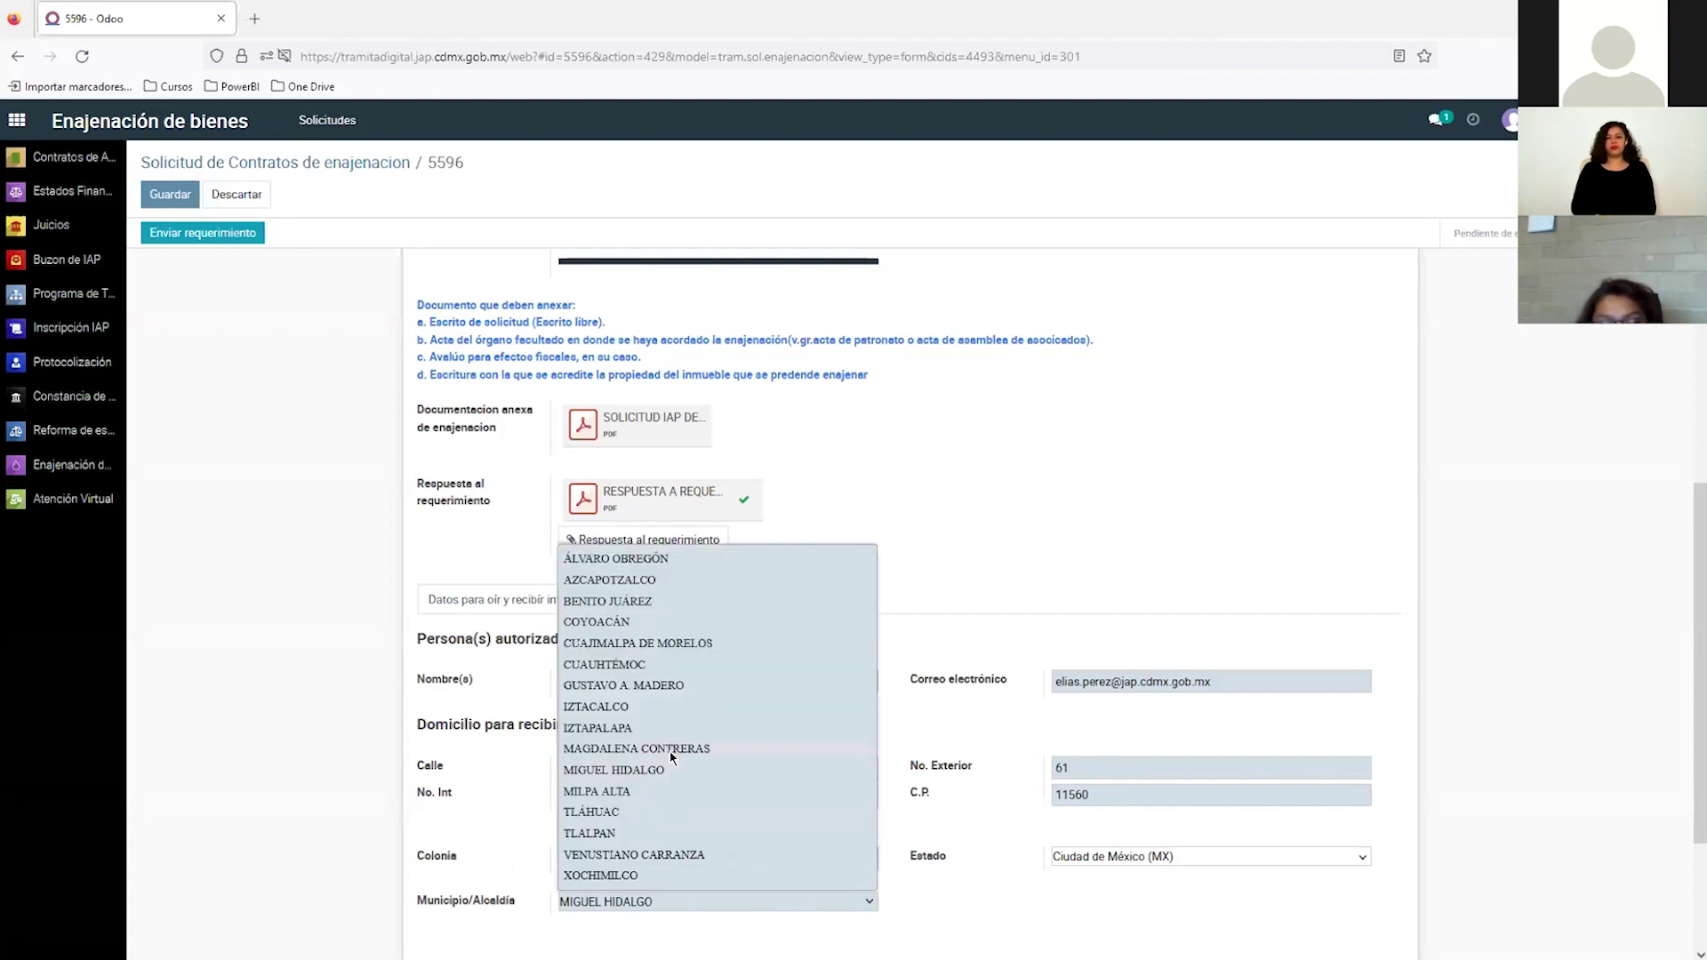
{"action": "left_click", "coordinate": [582, 622]}
Save request 5596 and scroll back to the top of the form
{"action": "left_click", "coordinate": [179, 201]}
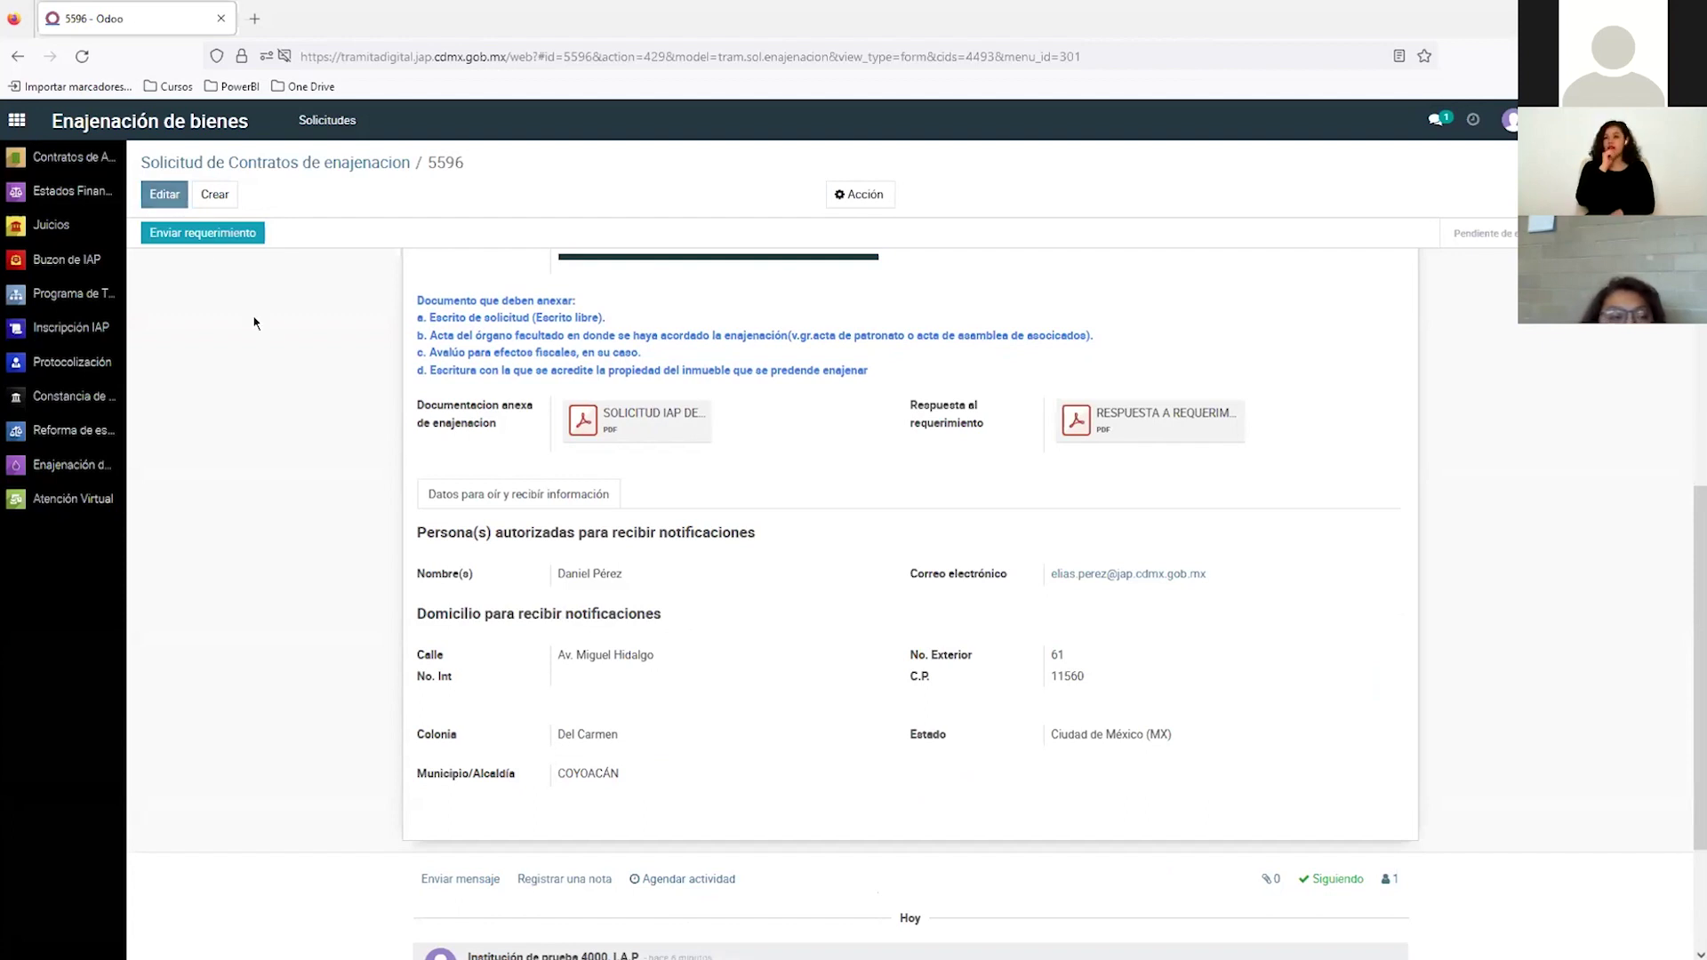
{"action": "scroll", "coordinate": [323, 387], "scroll_direction": "up", "scroll_amount": 2}
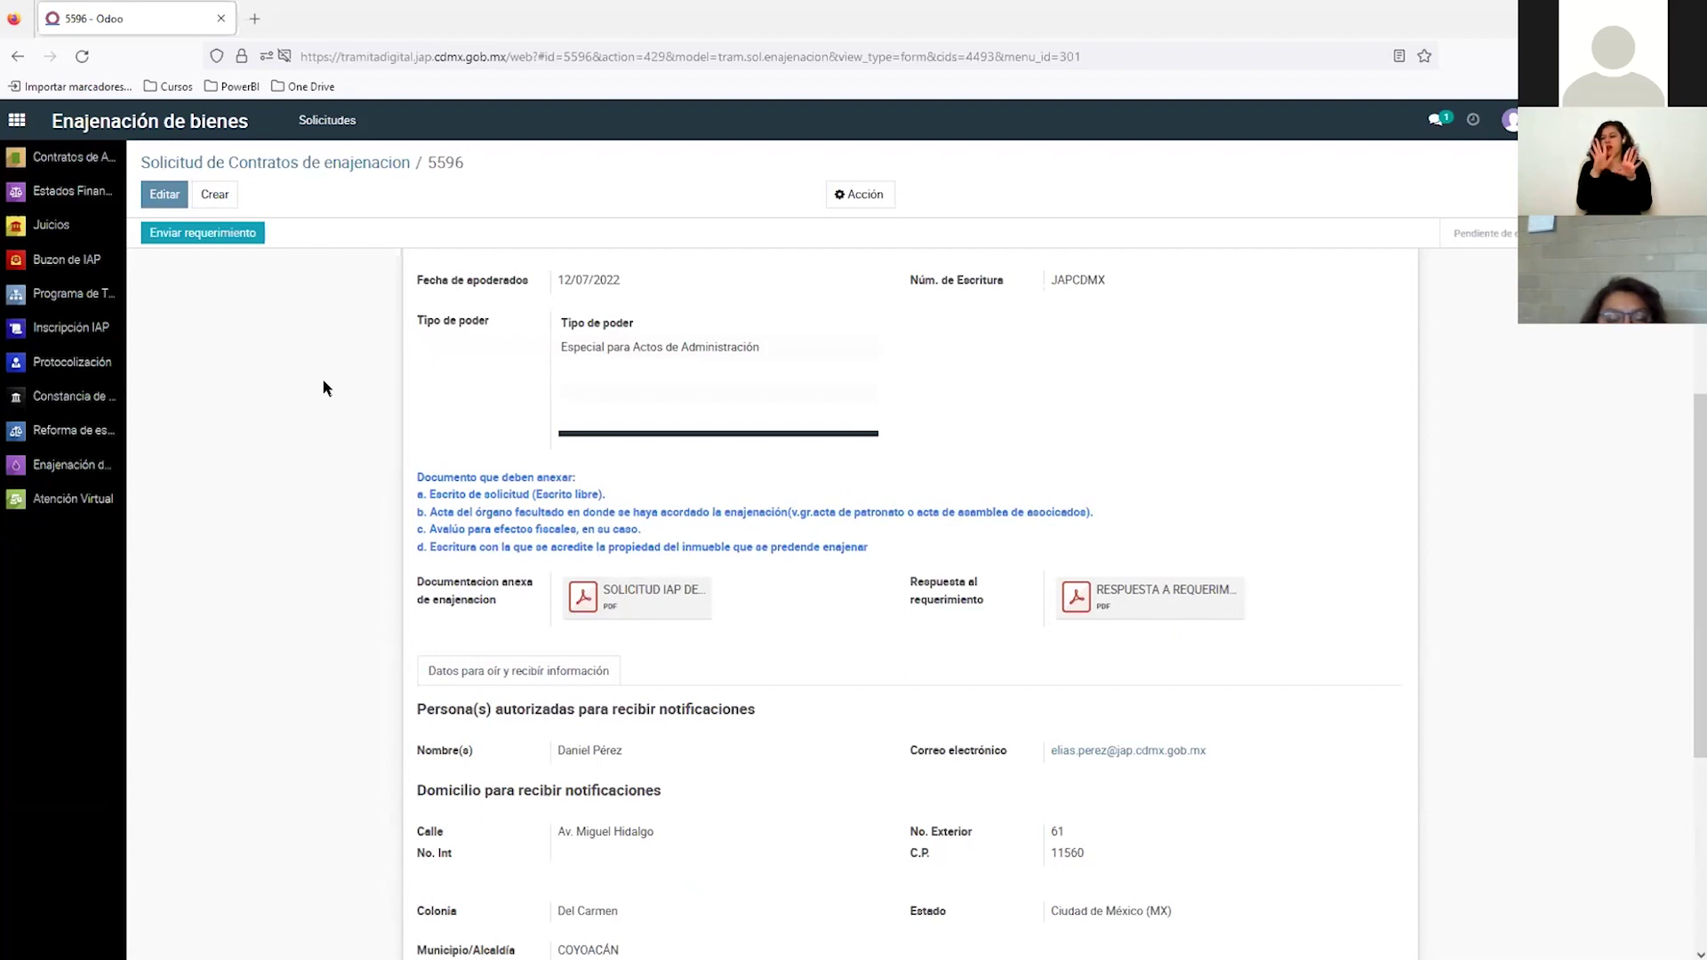
{"action": "scroll", "coordinate": [603, 471], "scroll_direction": "up", "scroll_amount": 1}
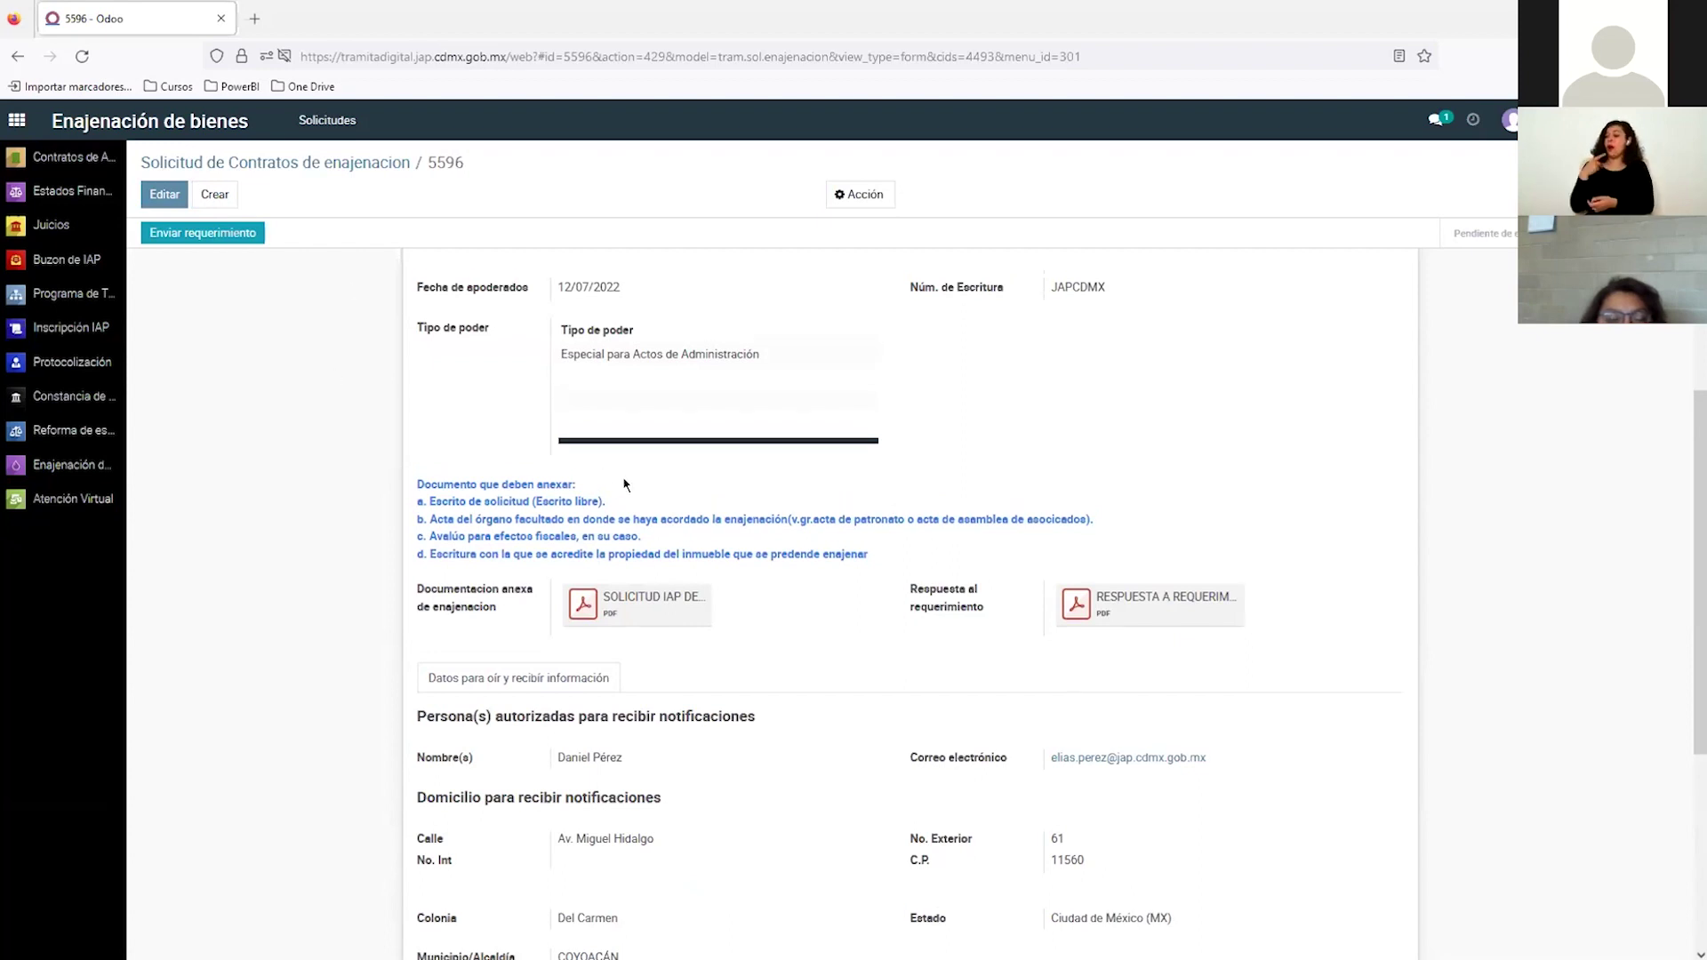
{"action": "scroll", "coordinate": [877, 688], "scroll_direction": "up", "scroll_amount": 5}
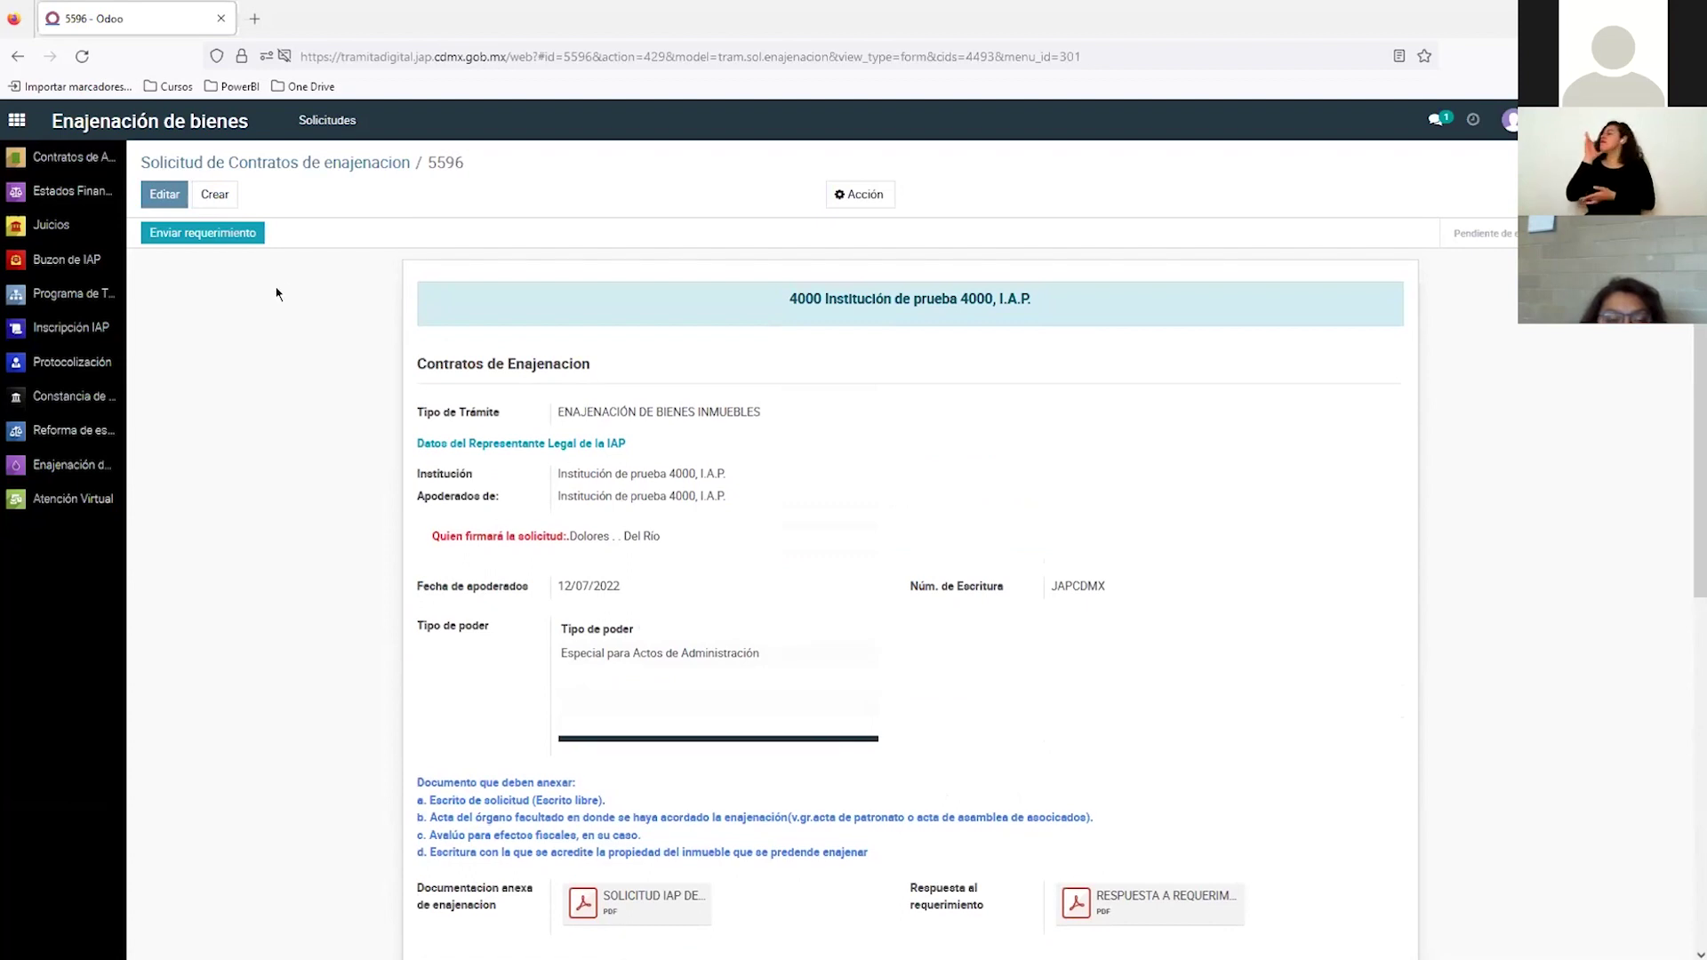
Send request 5596's requirement response and view the request list as kanban cards
{"action": "left_click", "coordinate": [199, 233]}
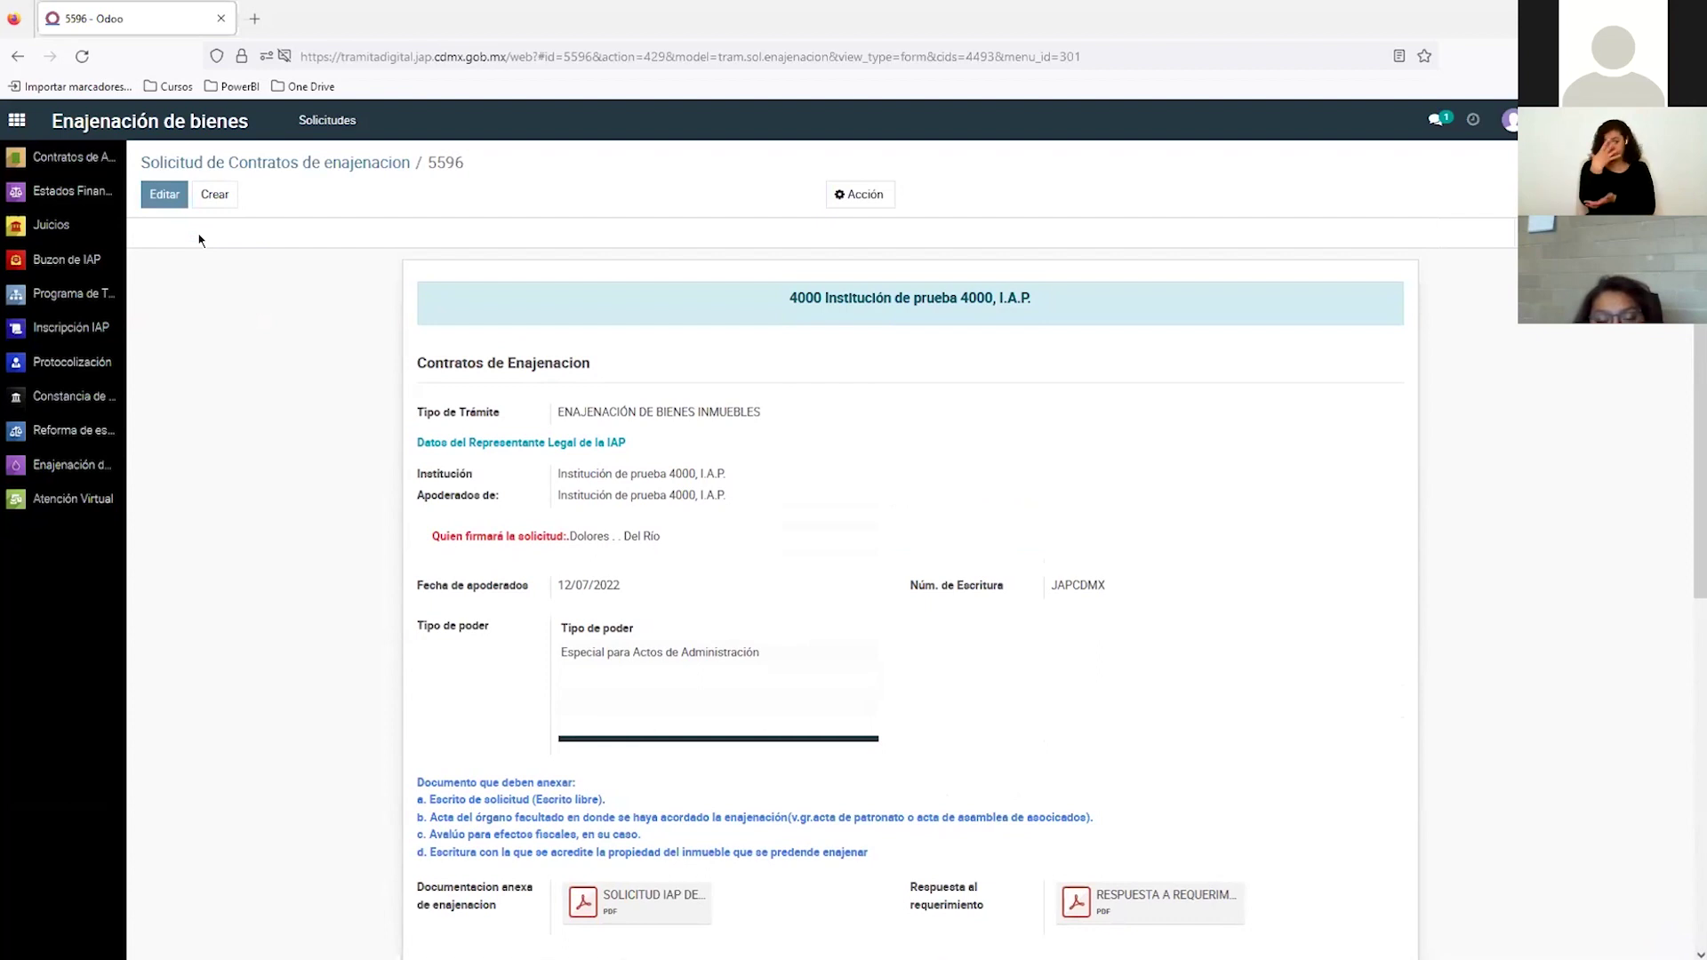
{"action": "left_click", "coordinate": [248, 164]}
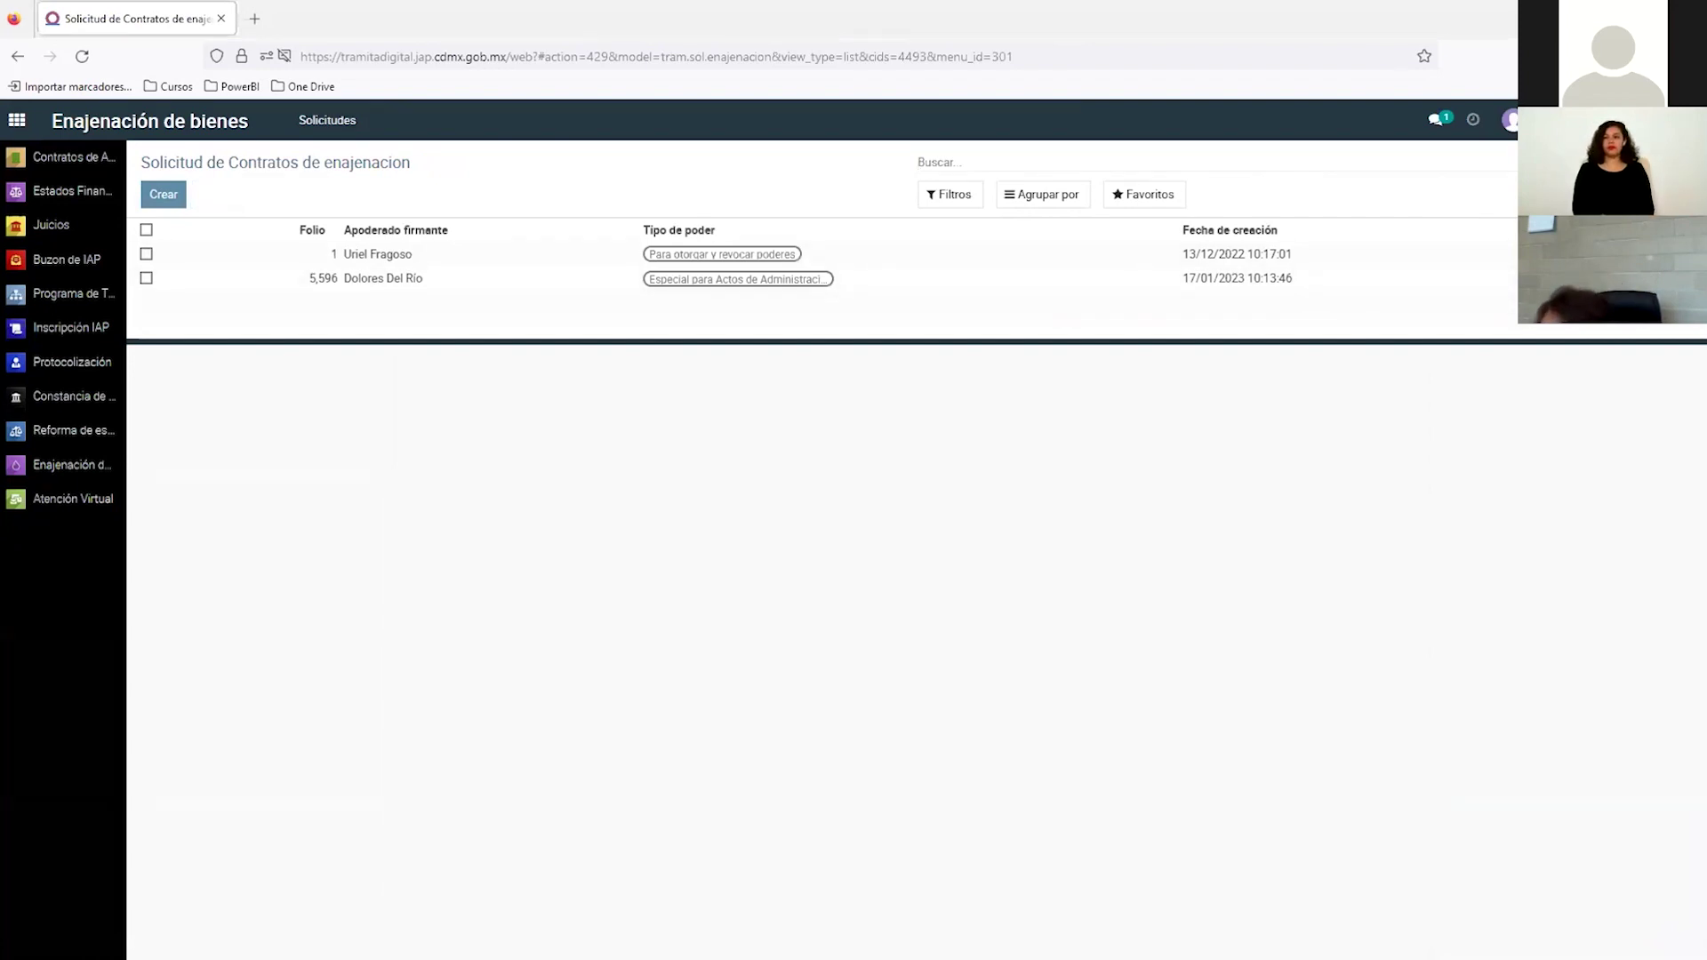
{"action": "left_click", "coordinate": [1654, 194]}
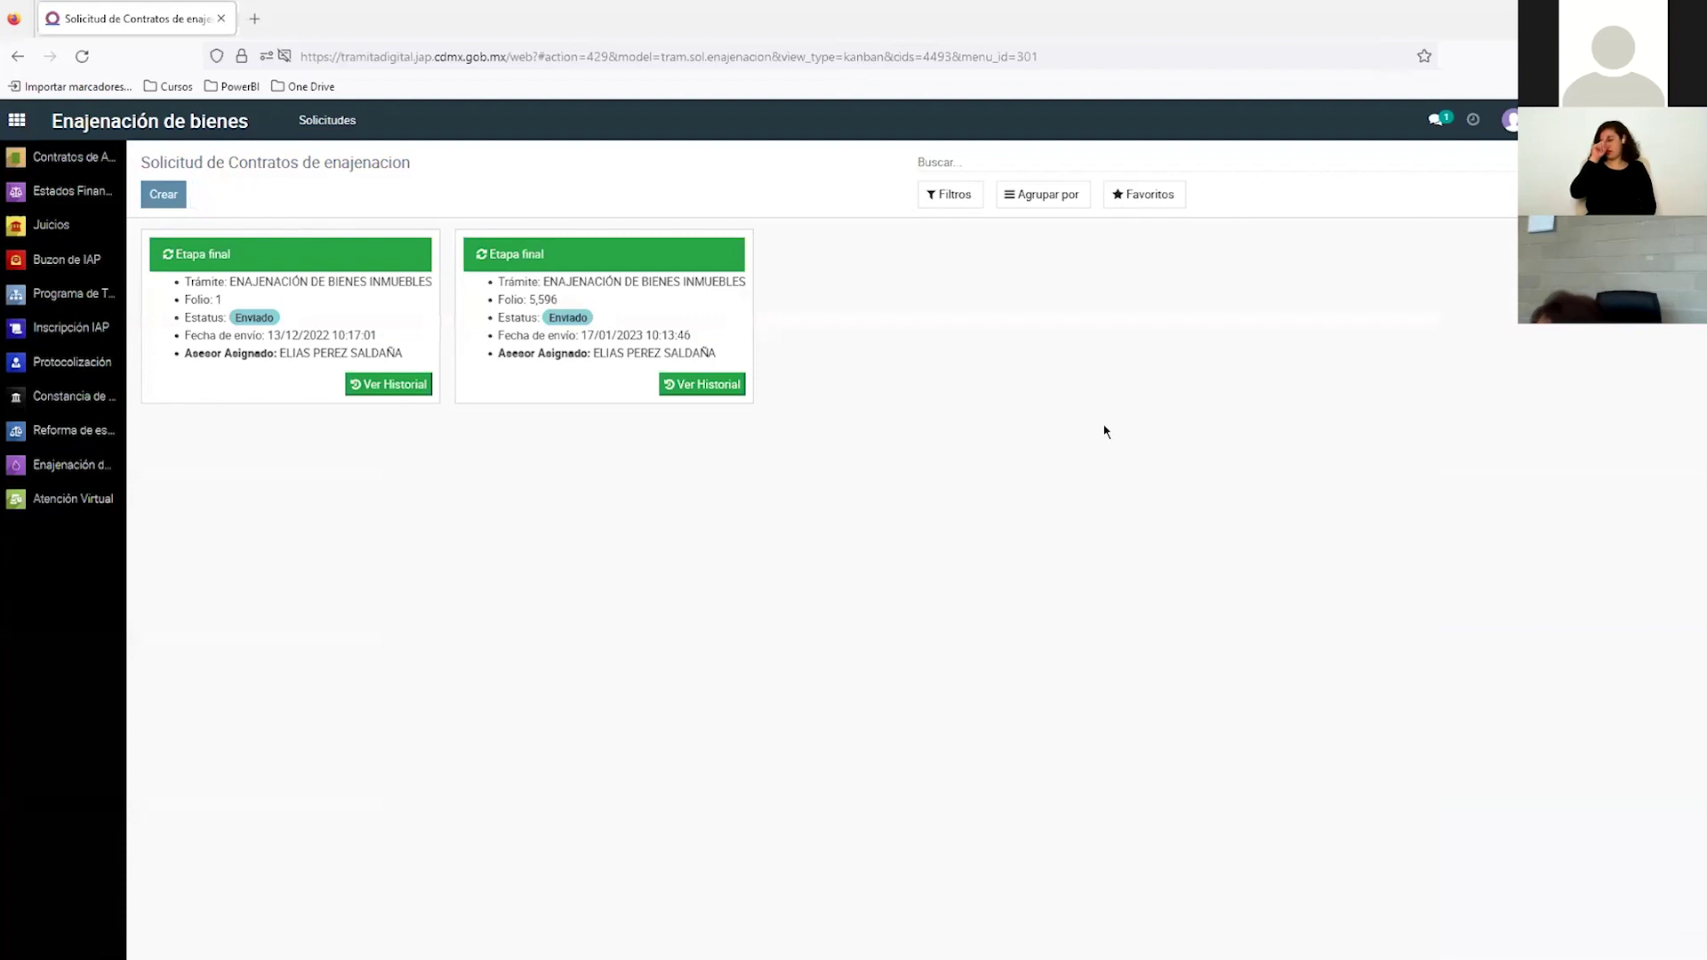
Confirm request 5596 reached Etapa final by reviewing its stage history
{"action": "left_click_drag", "start_coordinate": [489, 255], "coordinate": [546, 256]}
{"action": "left_click", "coordinate": [701, 384]}
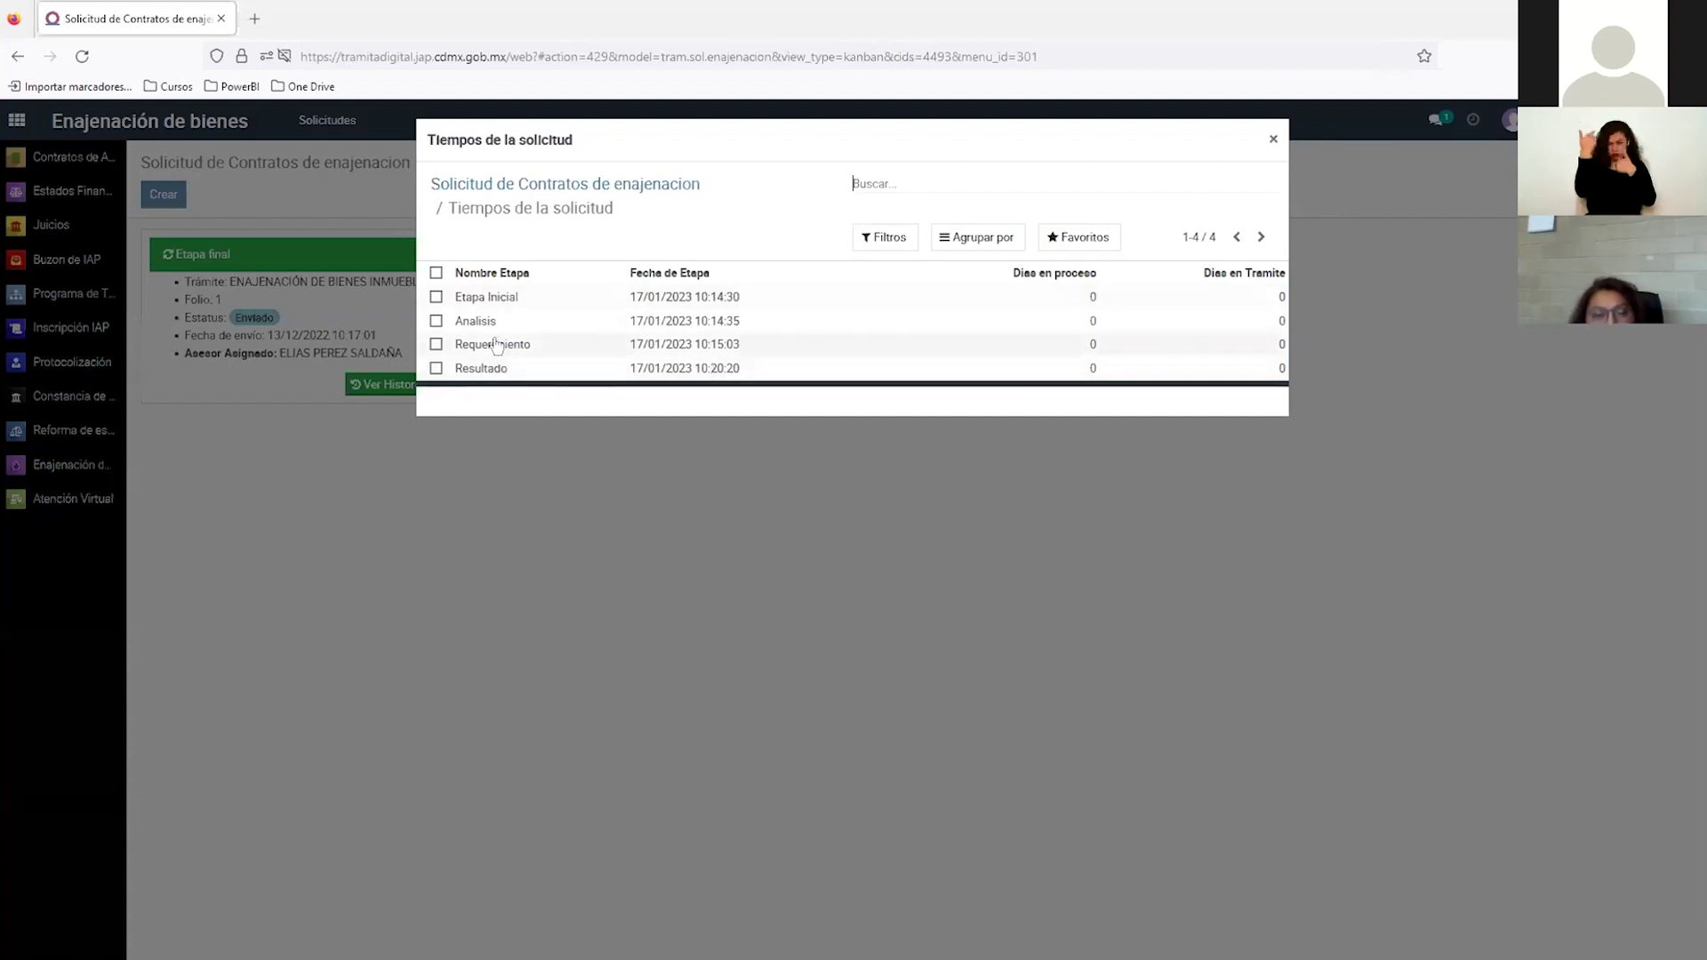
{"action": "left_click", "coordinate": [1273, 142]}
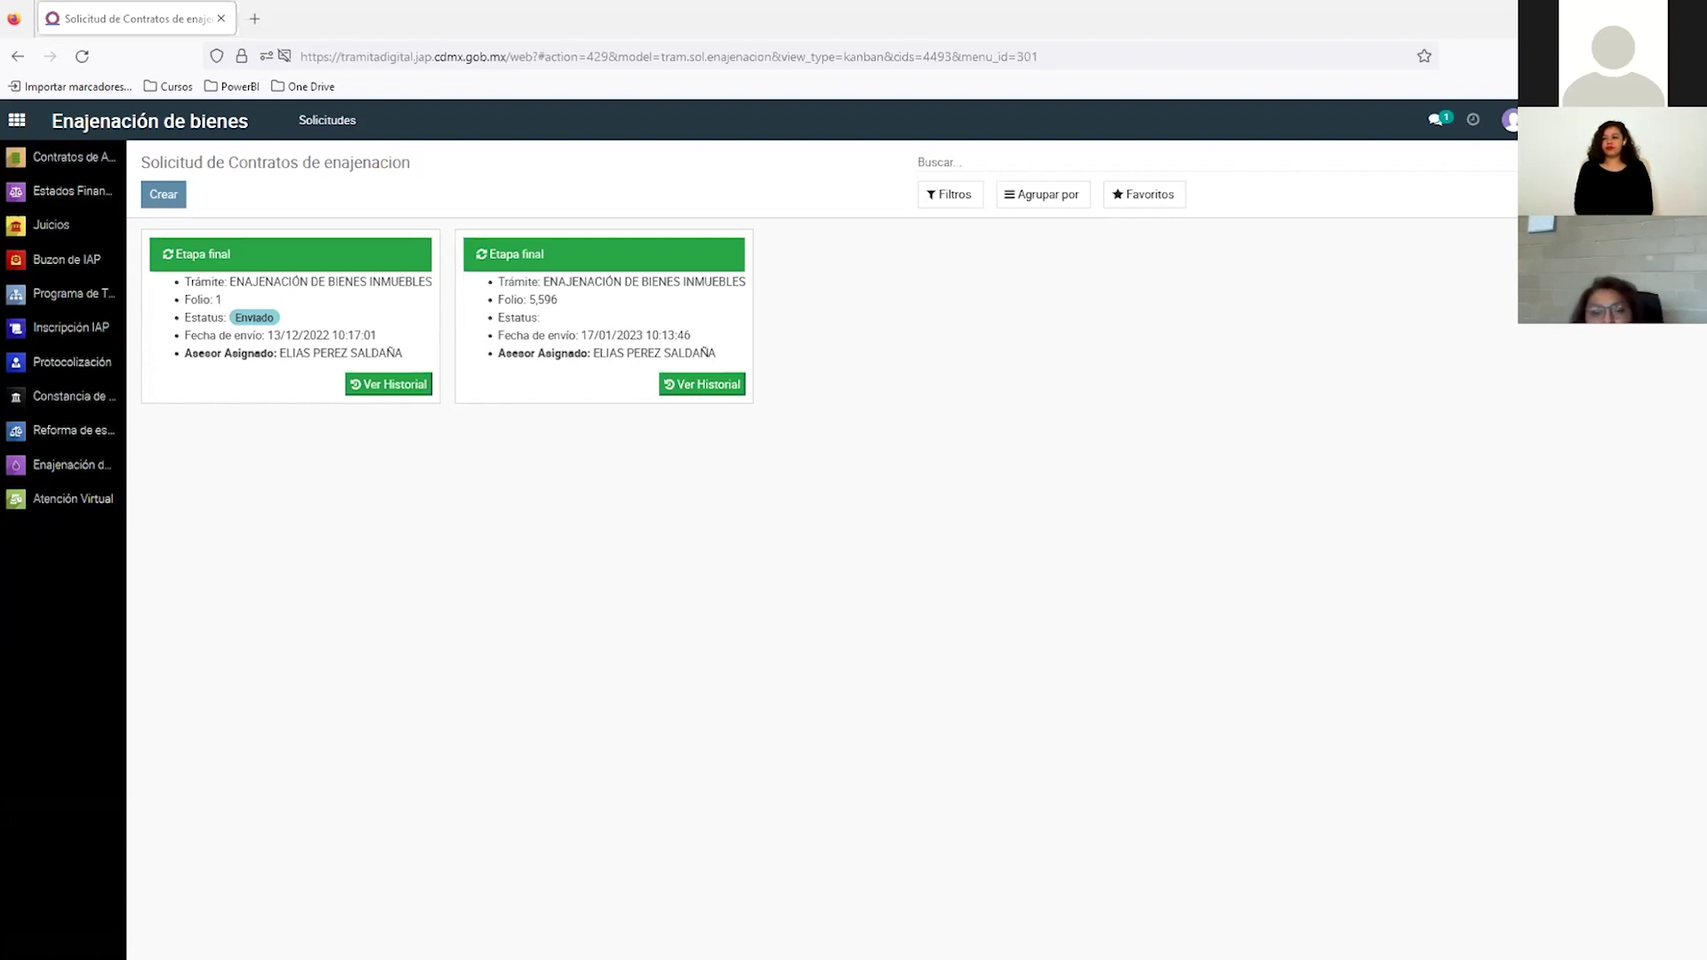
{"action": "key", "text": "alt+Tab"}
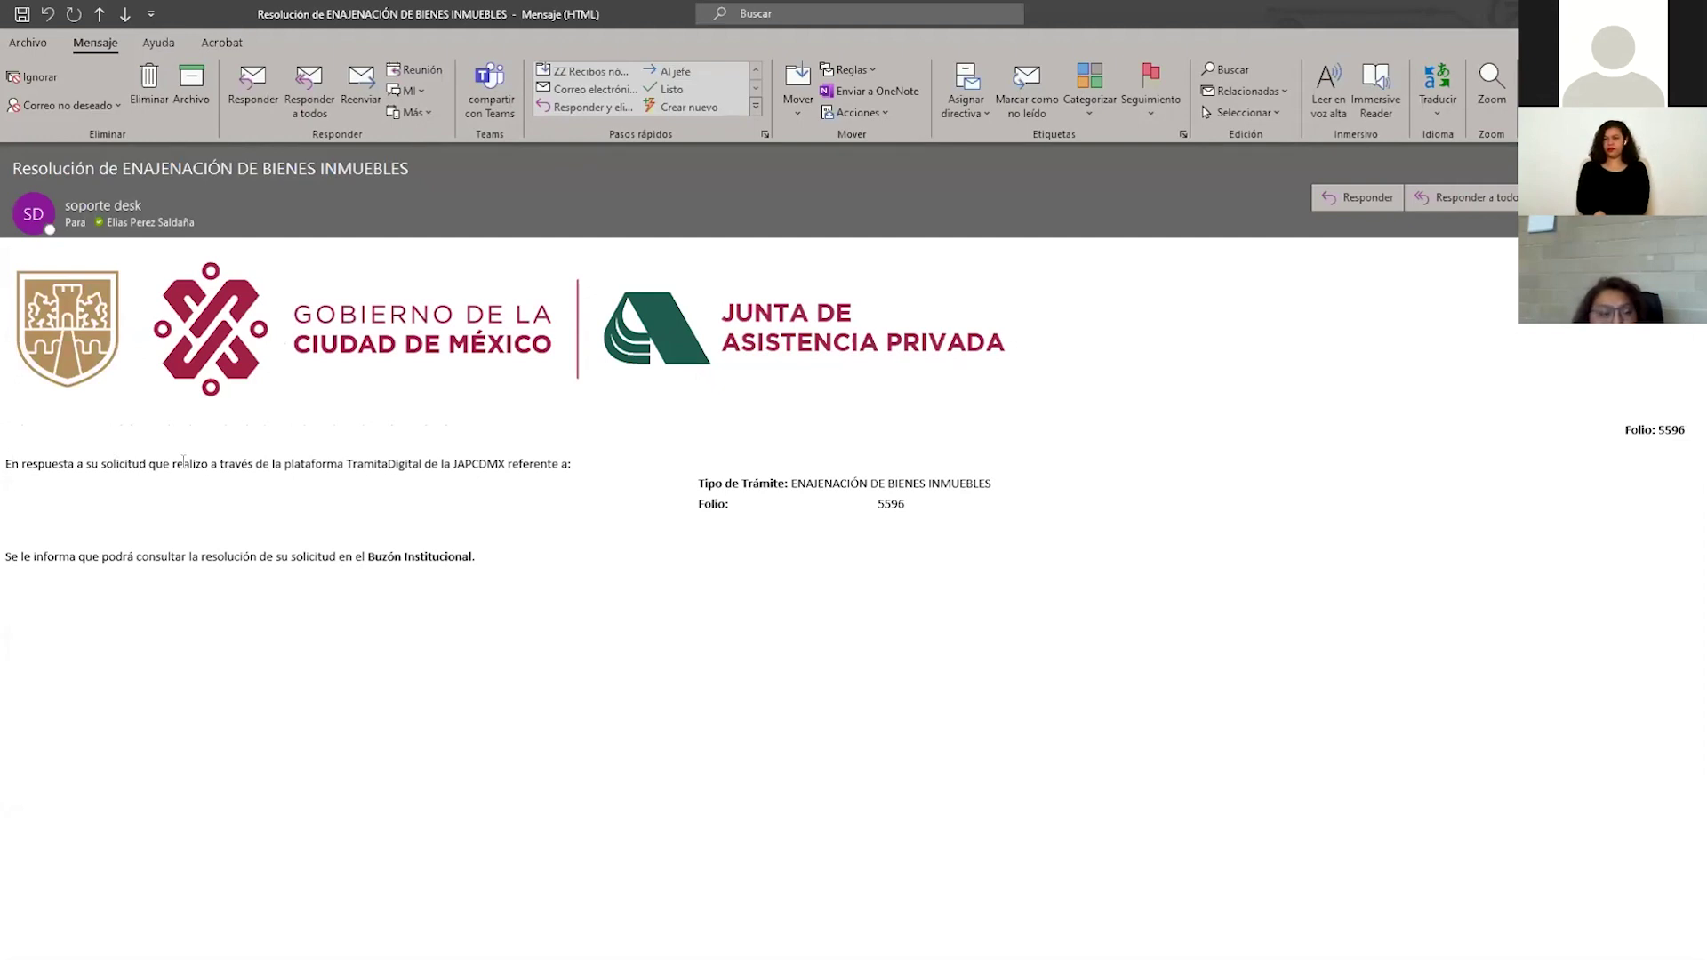
Highlight the TramitaDigital sentence, ENAJENACIÓN DE BIENES INMUEBLES, folio 5596 and the Buzón Institucional line
{"action": "left_click_drag", "start_coordinate": [101, 463], "coordinate": [426, 463]}
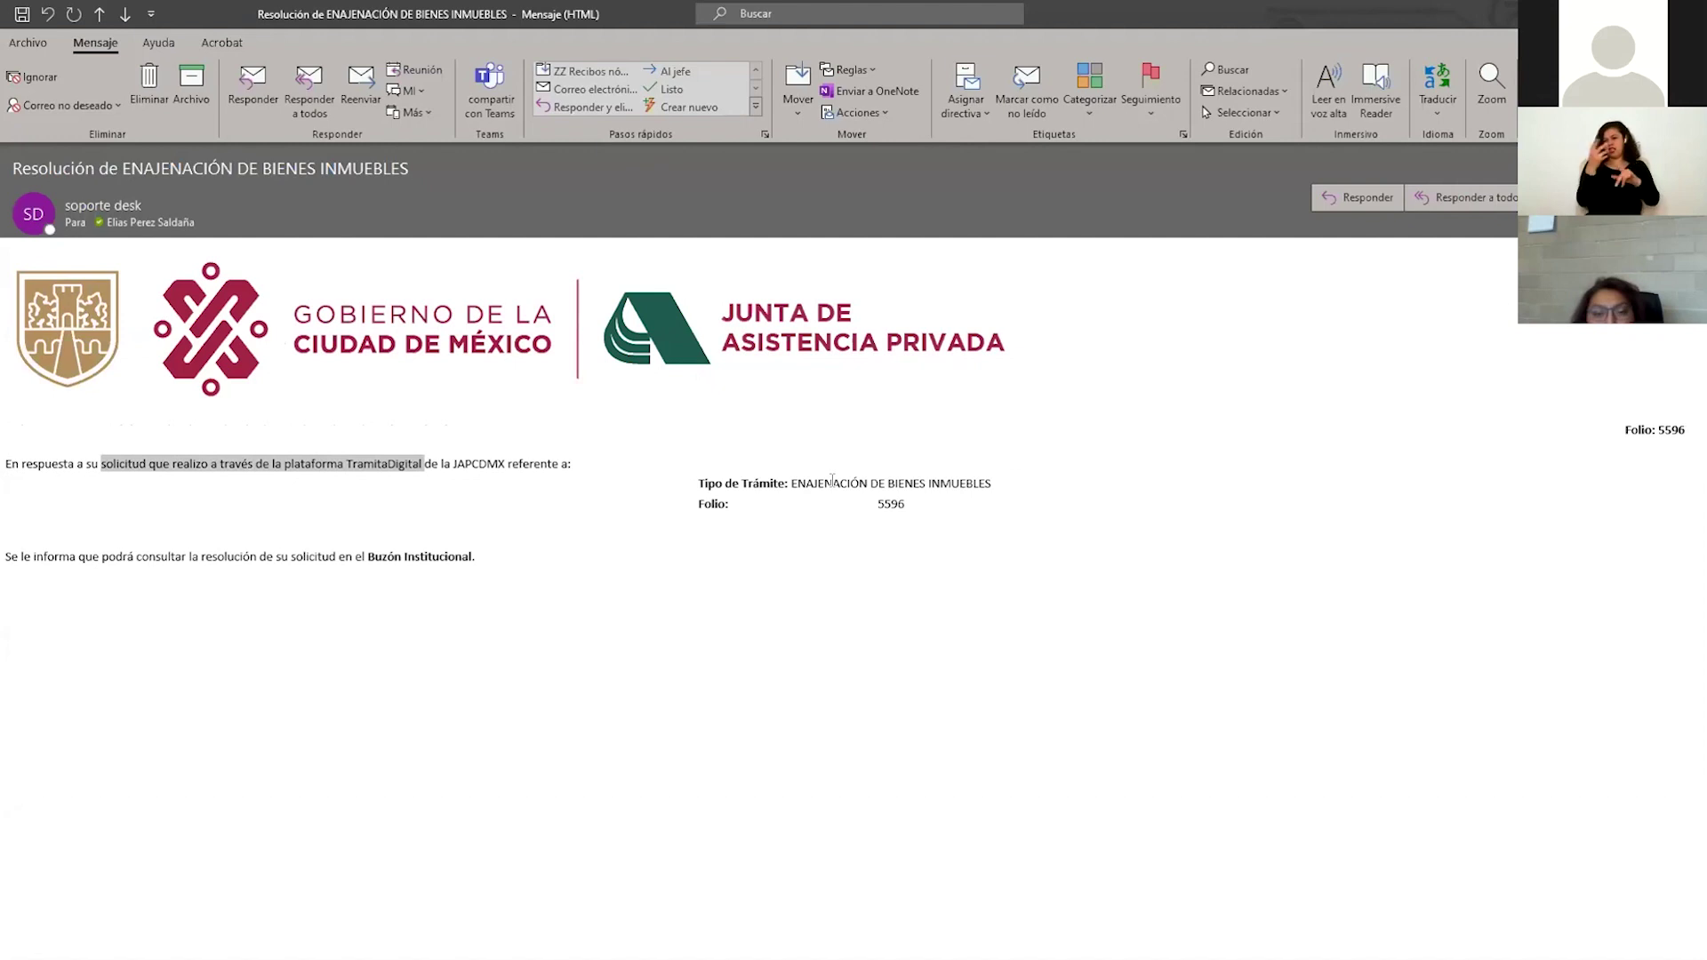
{"action": "left_click_drag", "start_coordinate": [790, 482], "coordinate": [992, 483]}
{"action": "left_click_drag", "start_coordinate": [875, 504], "coordinate": [904, 504]}
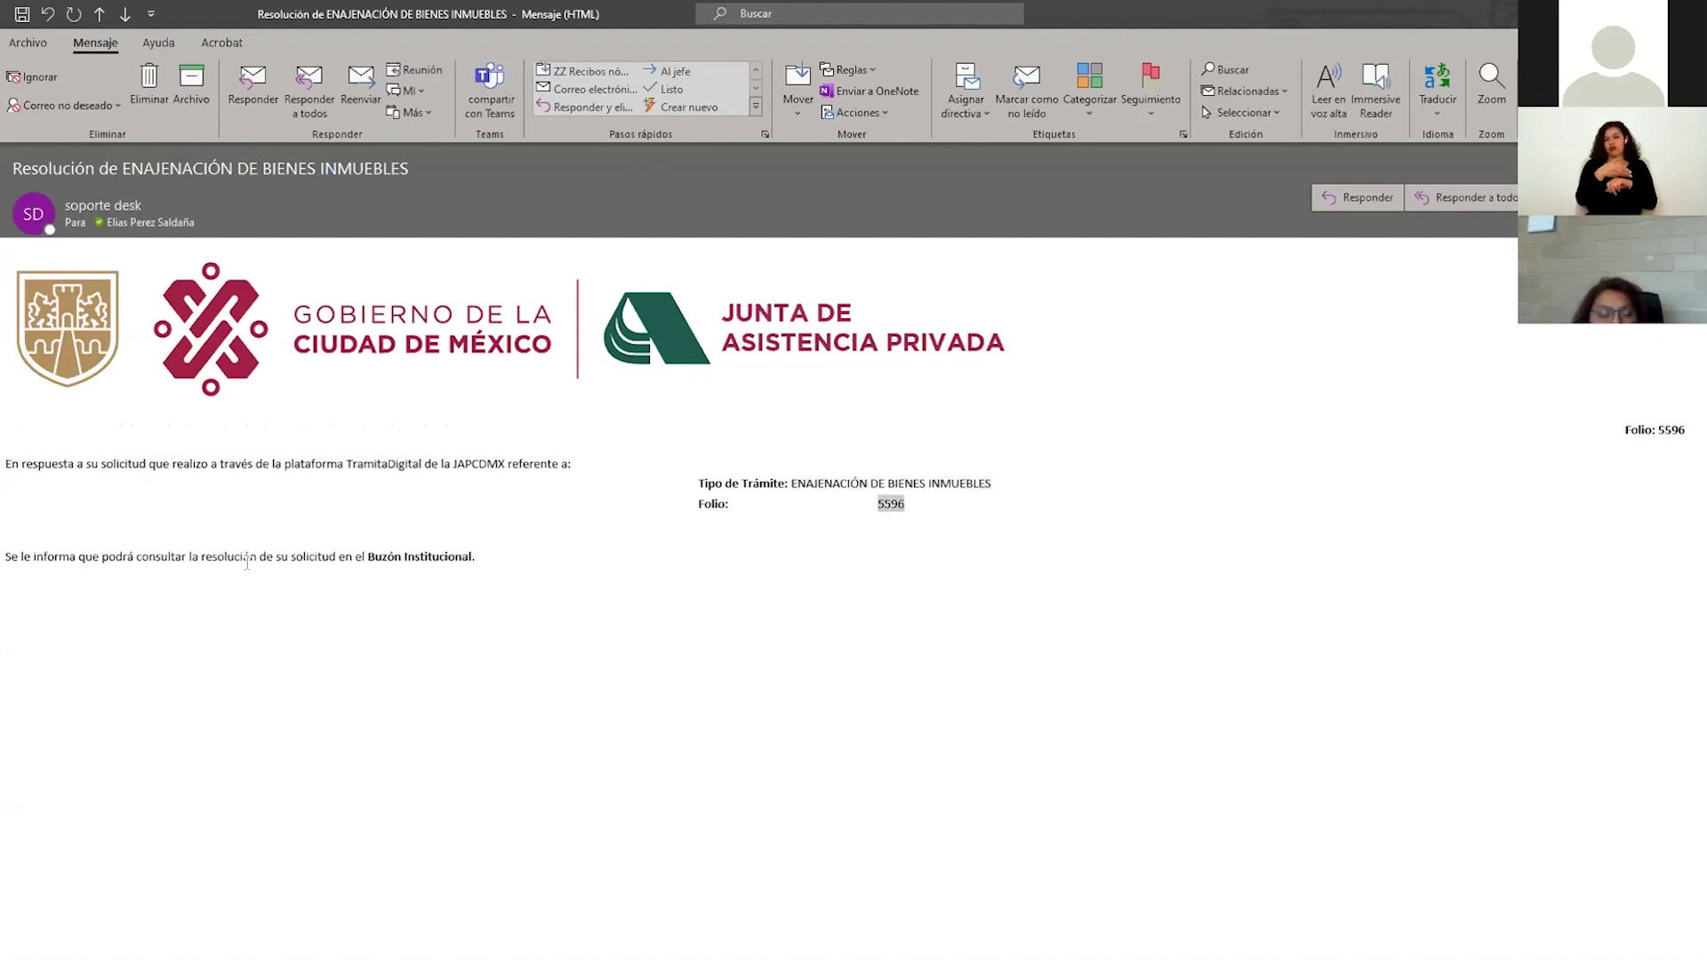
{"action": "left_click_drag", "start_coordinate": [9, 553], "coordinate": [489, 555]}
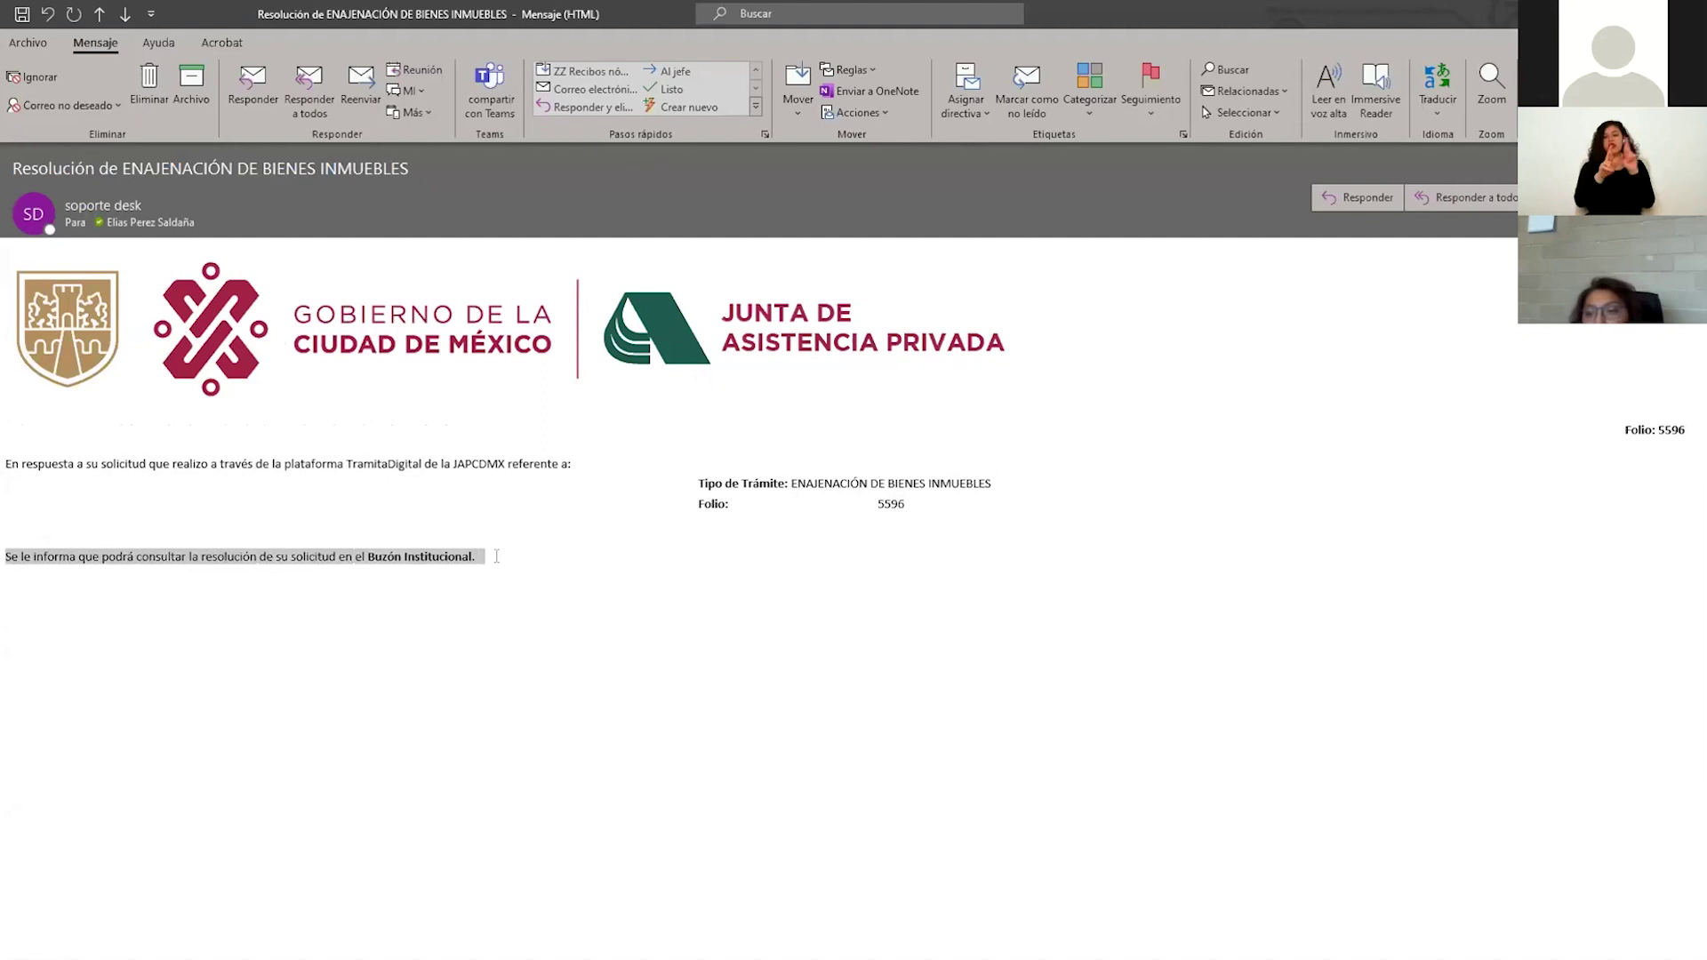
{"action": "double_click", "coordinate": [885, 503]}
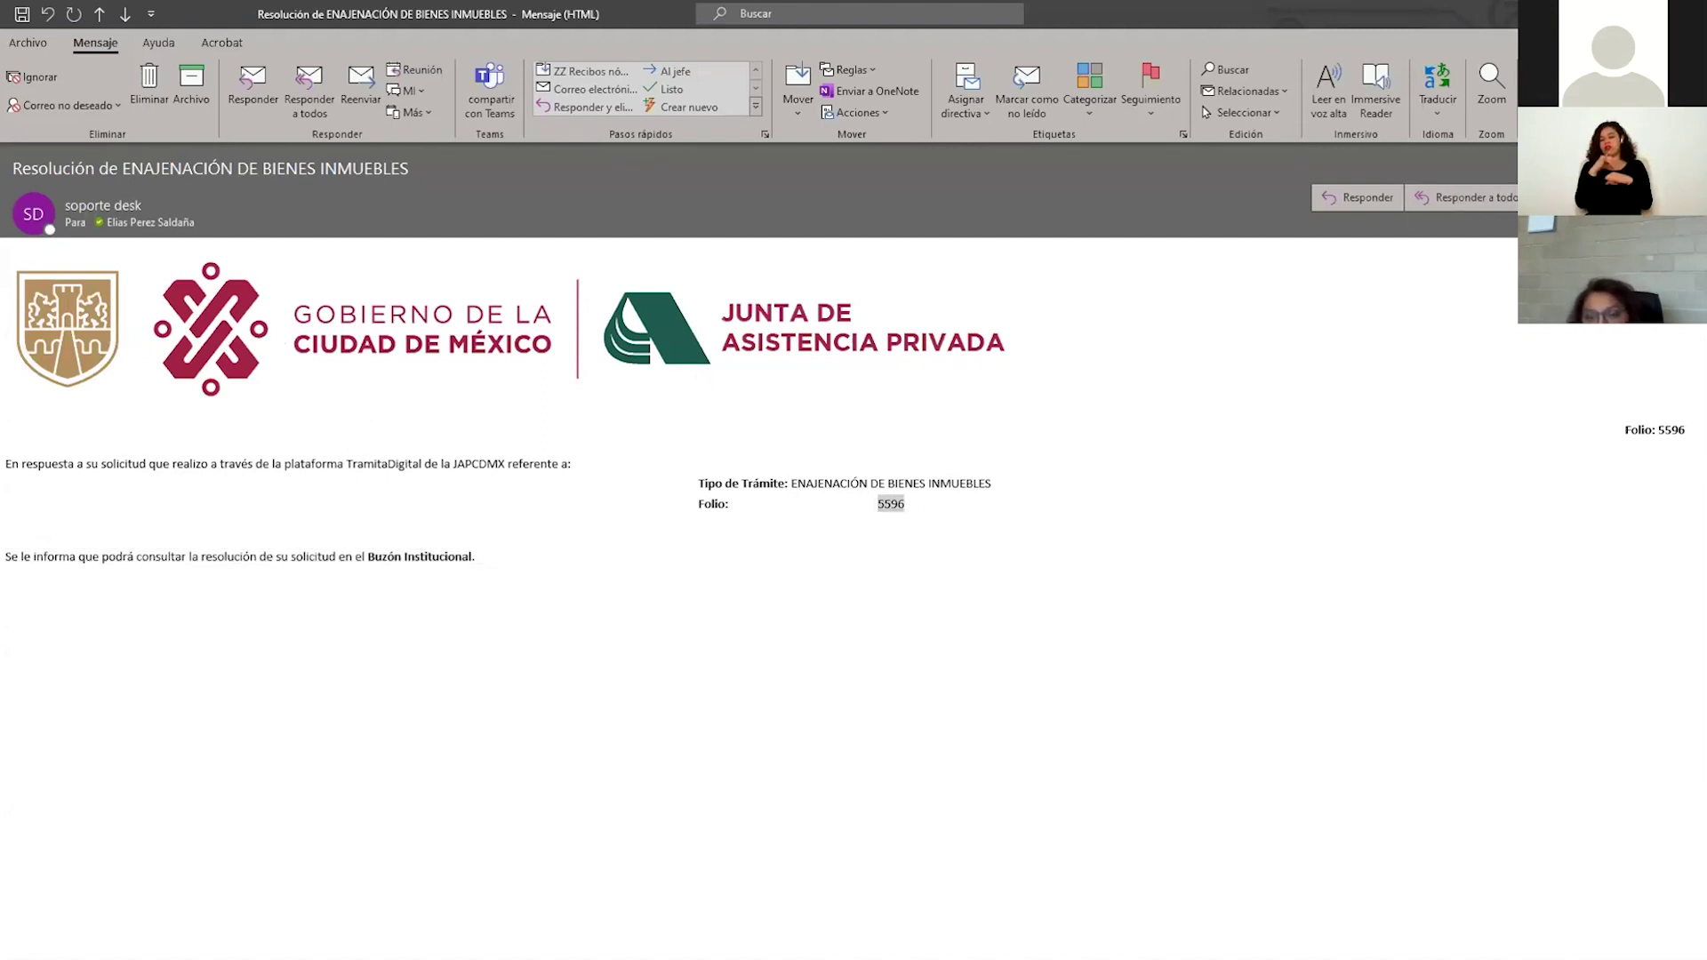
{"action": "key", "text": "alt+Tab"}
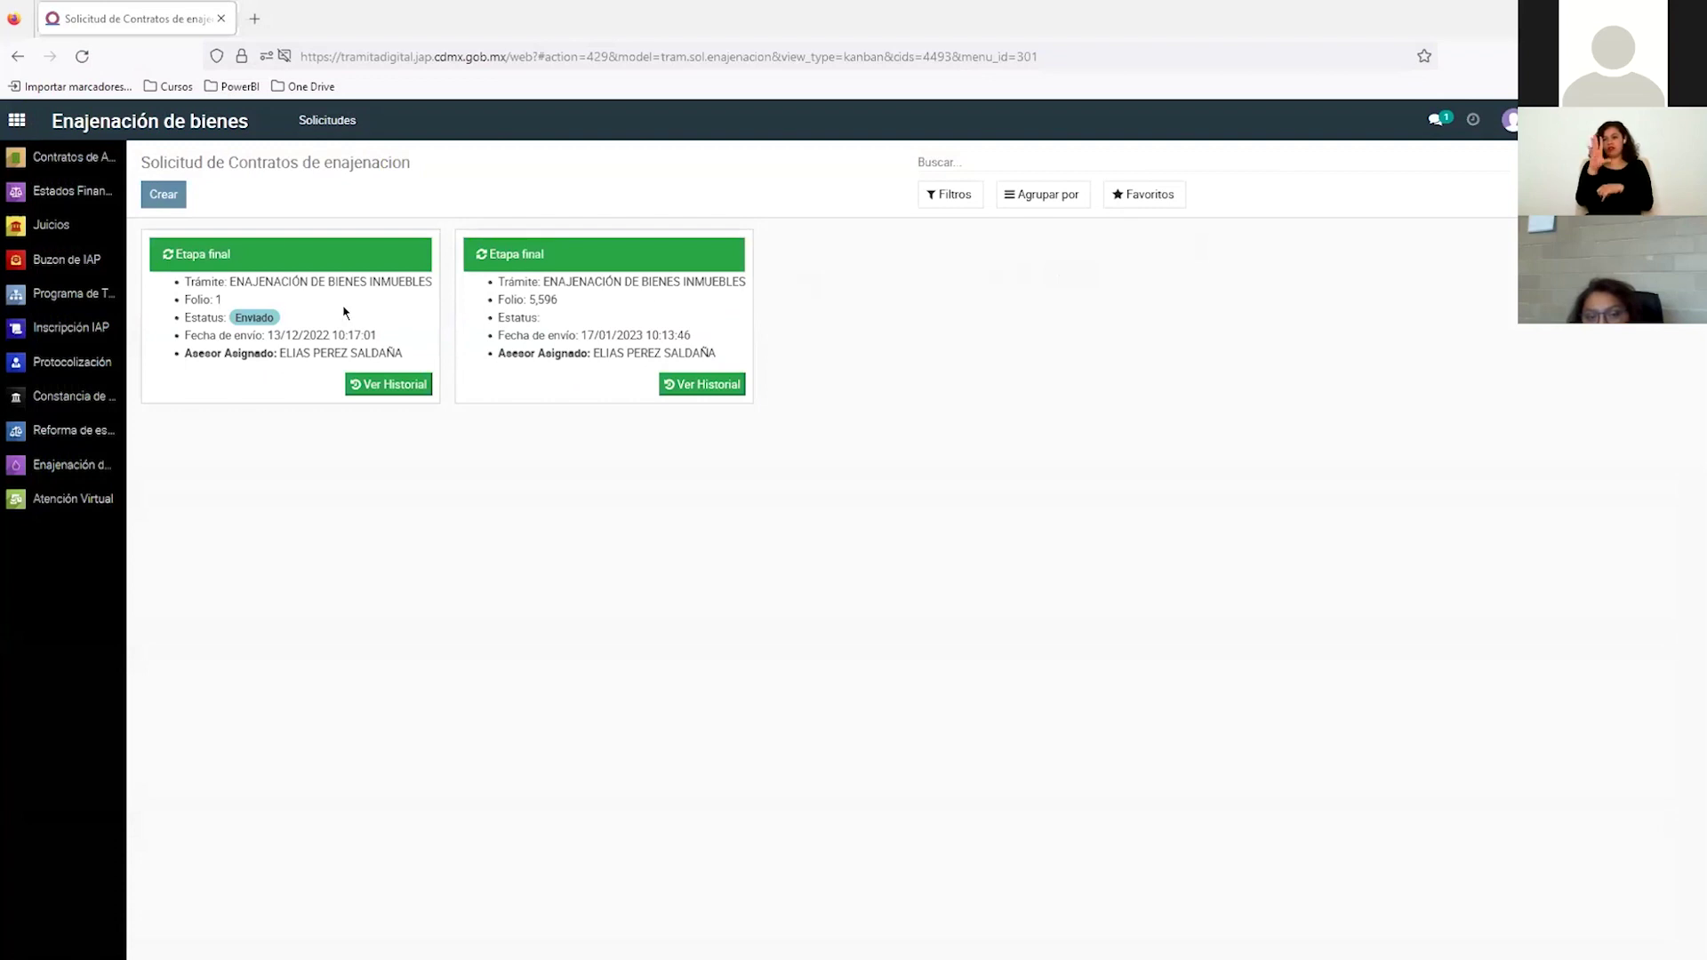
Open the Autorizado folio 5596 result in Buzon de IAP and select its notice text
{"action": "left_click", "coordinate": [71, 262]}
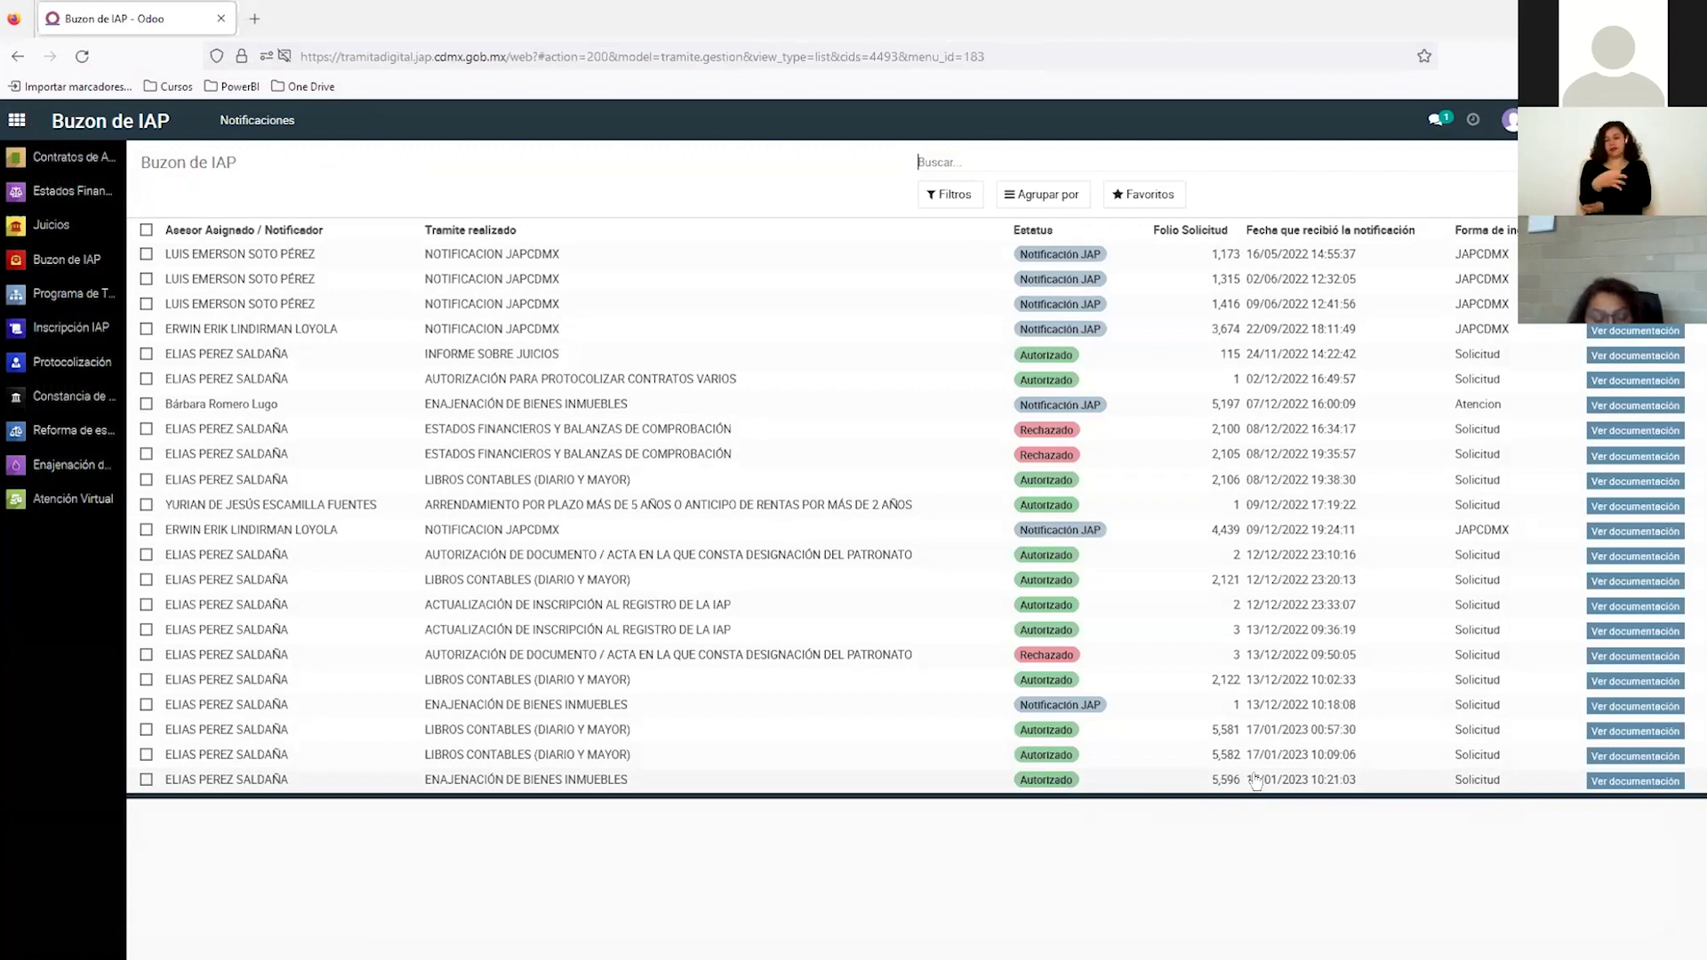
{"action": "left_click", "coordinate": [1061, 782]}
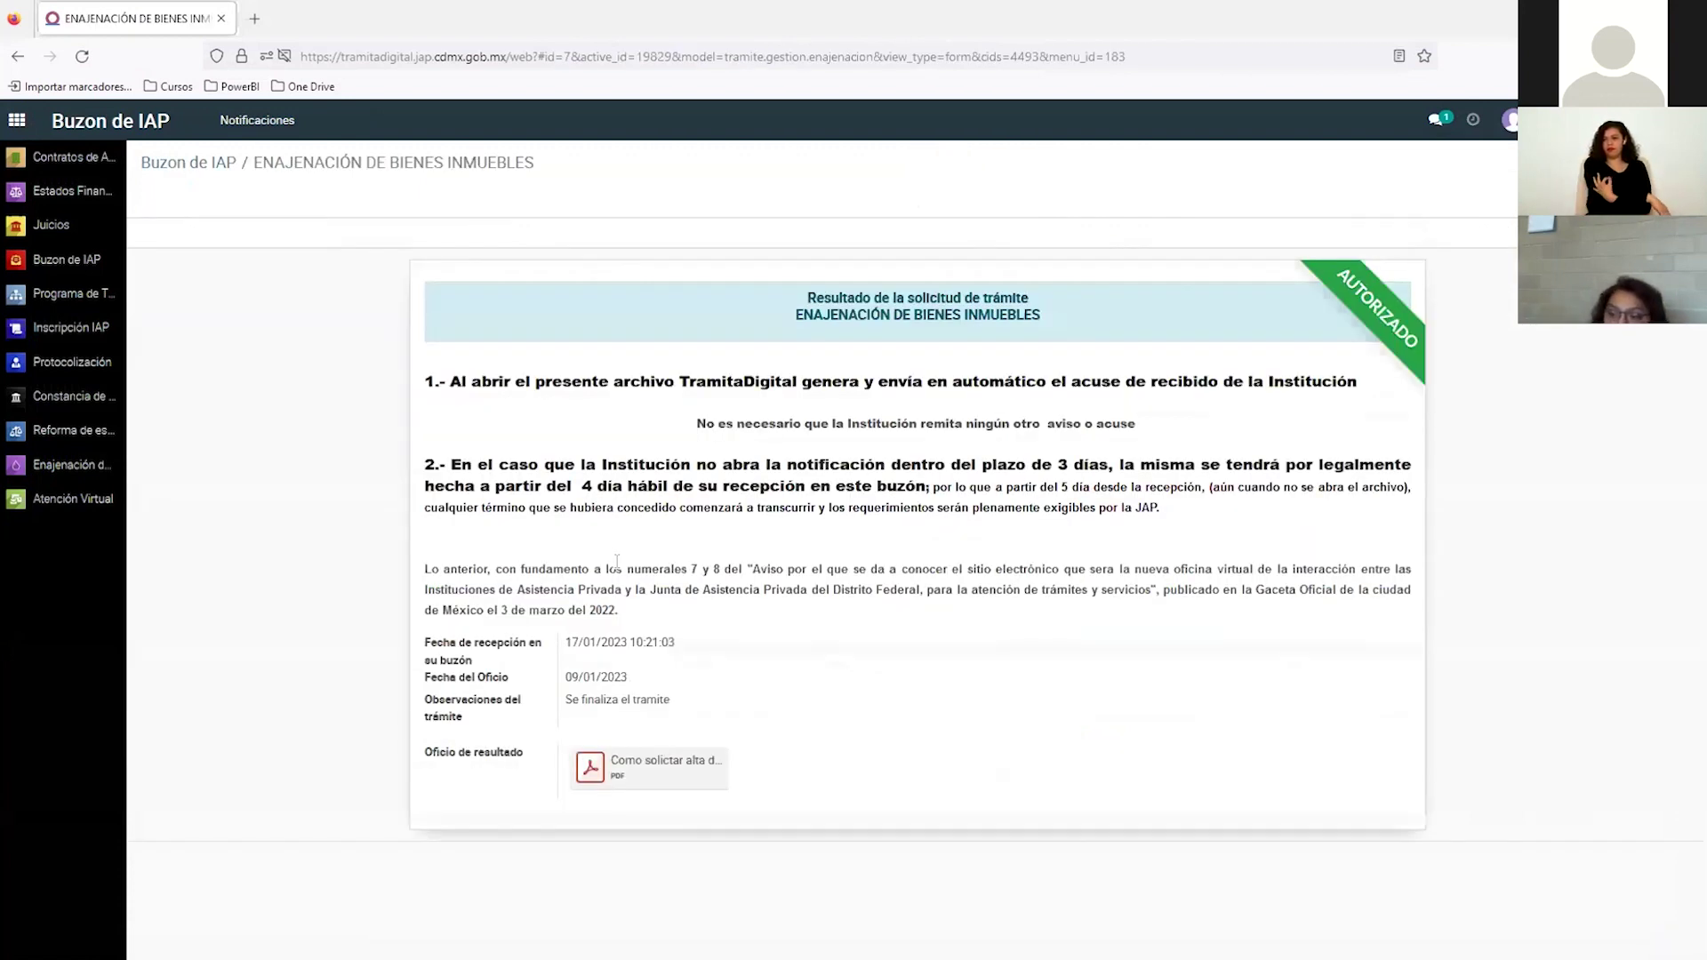
{"action": "left_click_drag", "start_coordinate": [822, 627], "coordinate": [427, 375]}
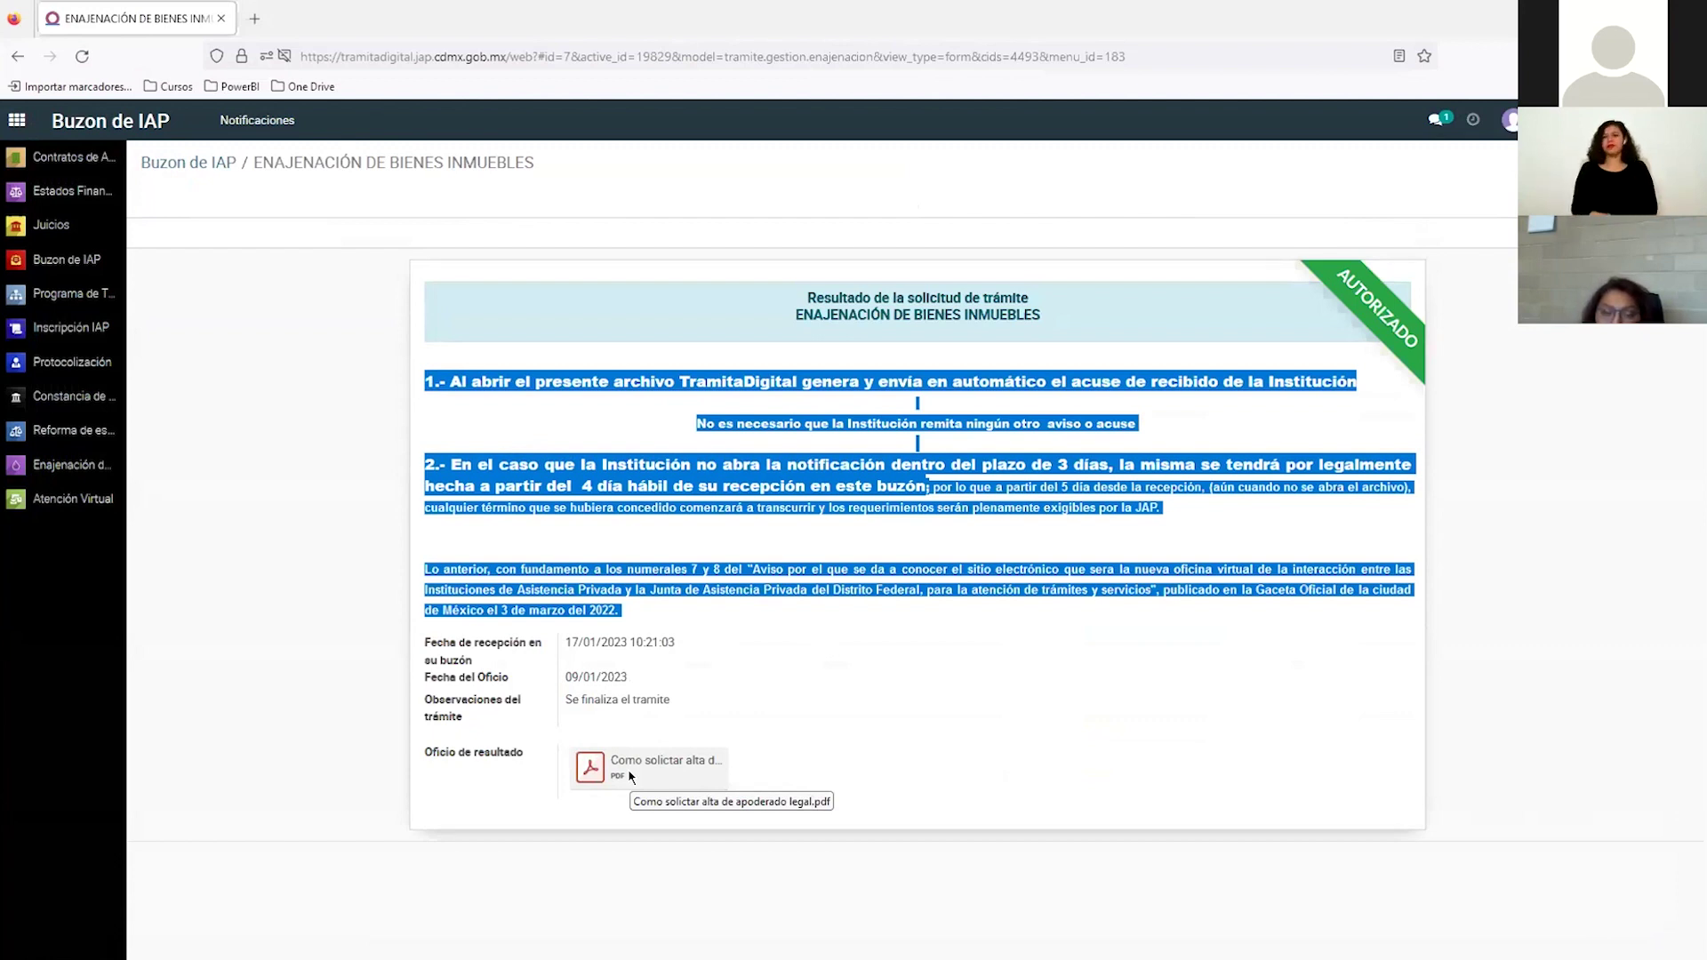
{"action": "left_click", "coordinate": [19, 126]}
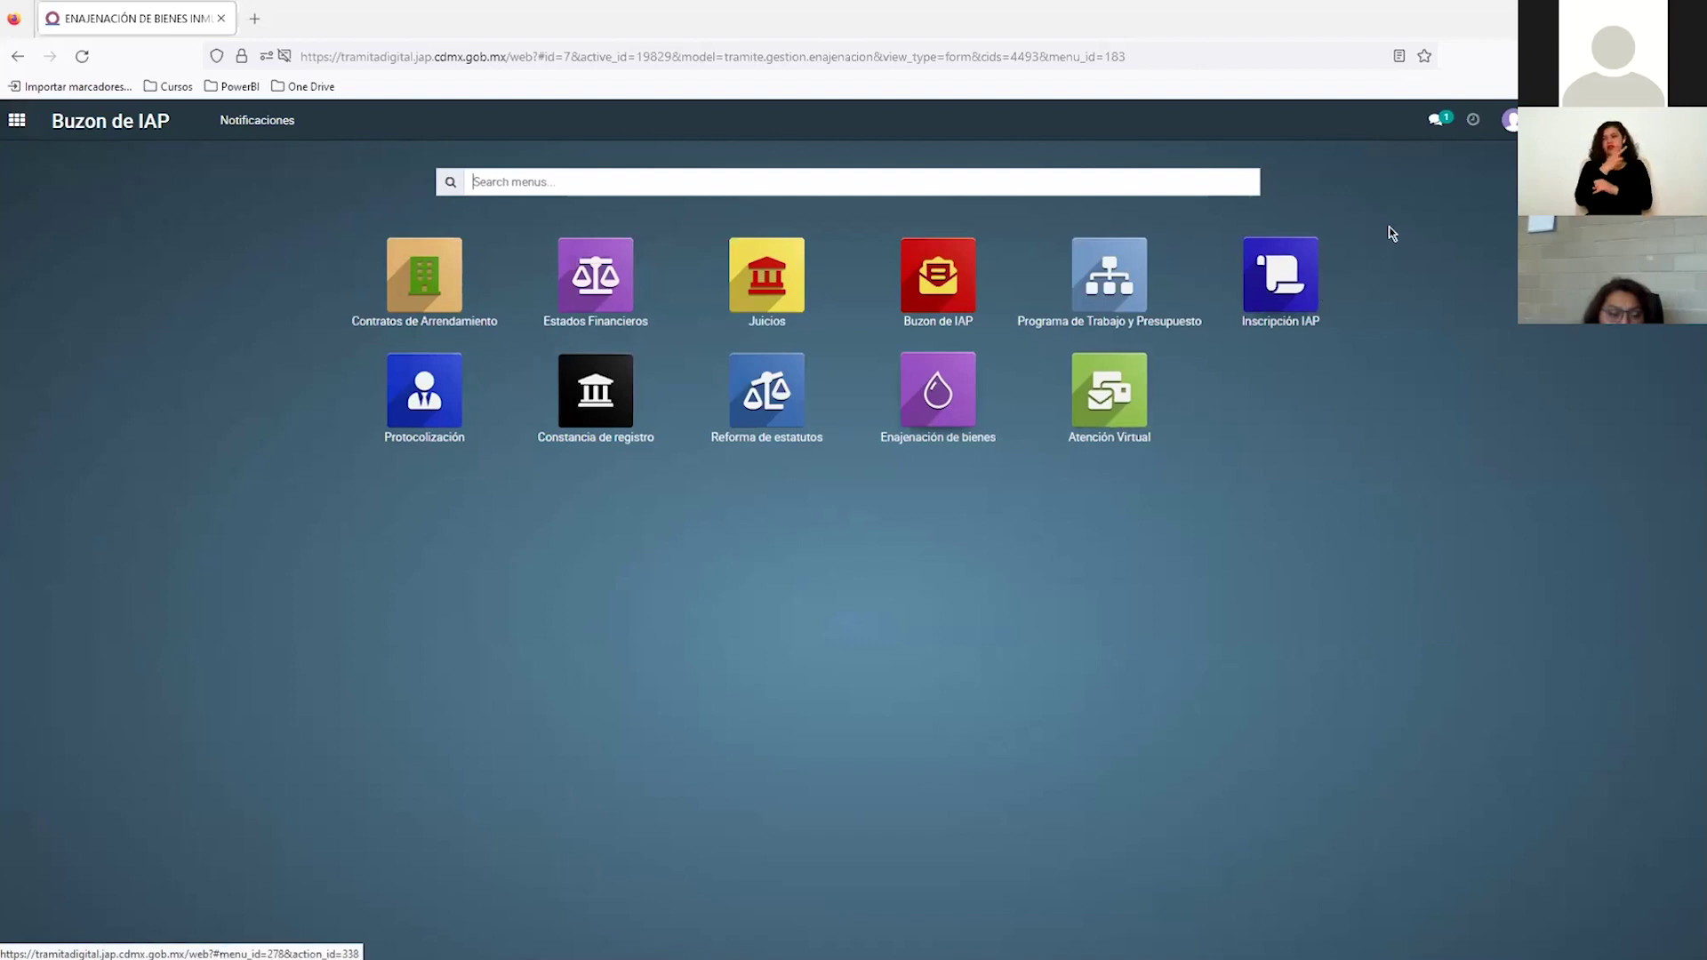
Log out of the current account and enter the test institution's username
{"action": "left_click", "coordinate": [1512, 120]}
{"action": "left_click", "coordinate": [1511, 282]}
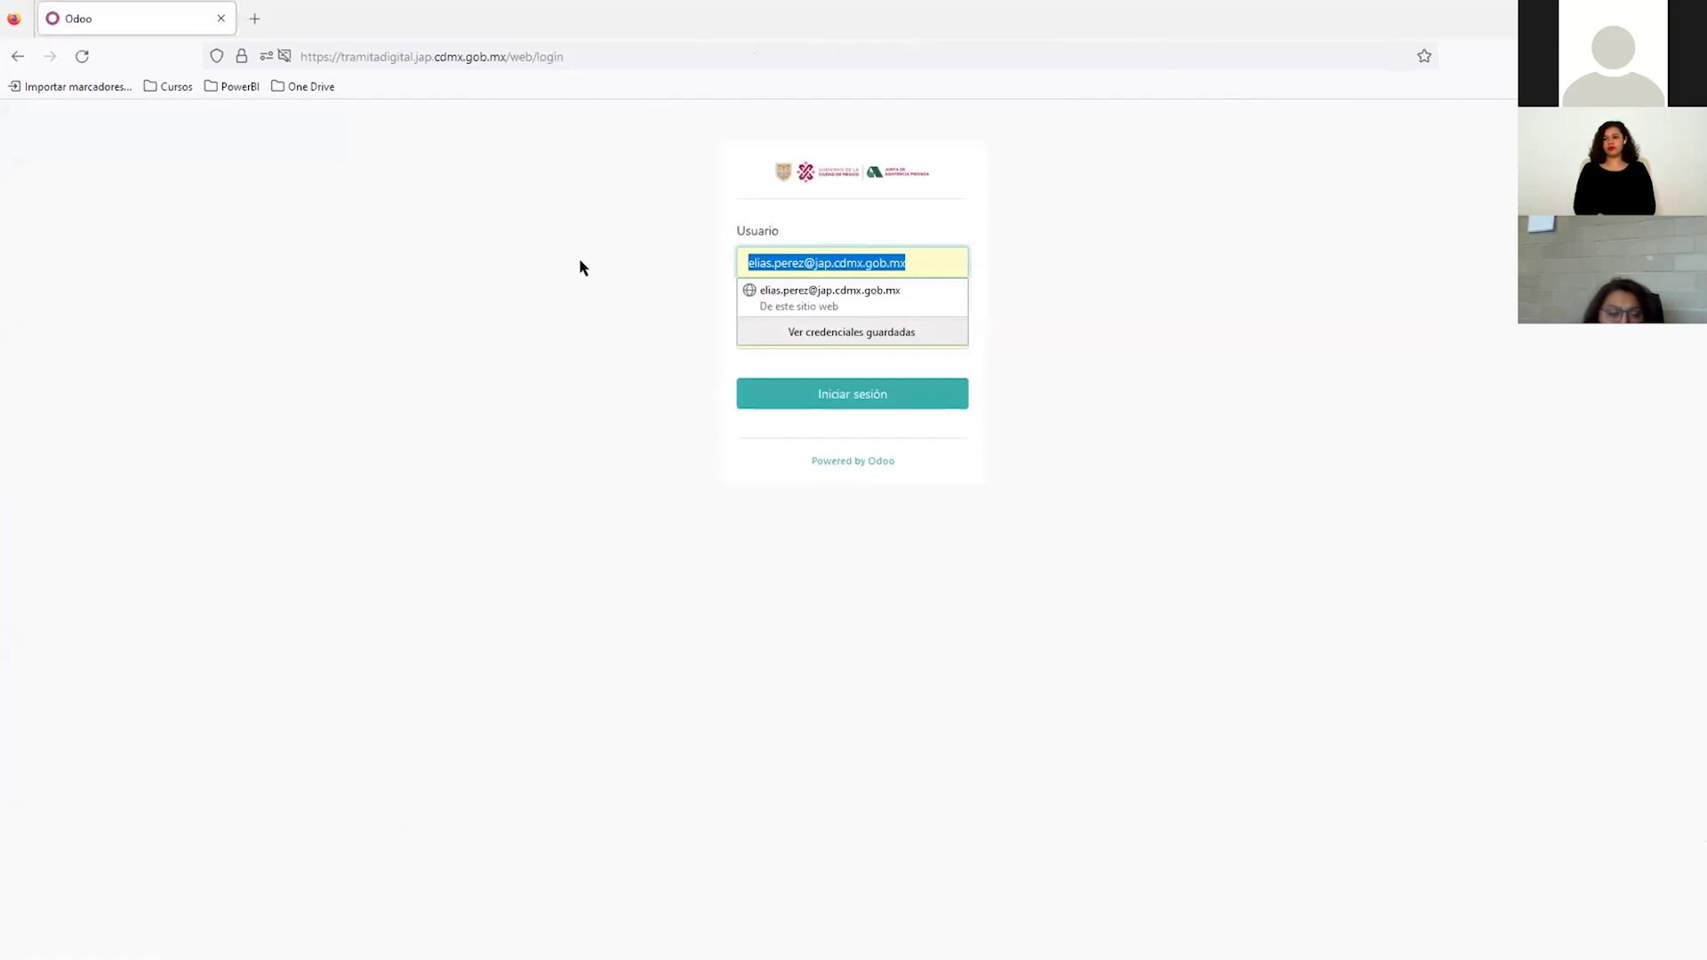
{"action": "type", "text": "IAP'-4001"}
{"action": "left_click", "coordinate": [763, 262]}
{"action": "key", "text": "BackSpace"}
{"action": "left_click_drag", "start_coordinate": [804, 262], "coordinate": [746, 263]}
{"action": "key", "text": "ctrl+c"}
Enter the account password and sign in, declining to save the password
{"action": "left_click", "coordinate": [873, 335]}
{"action": "key", "text": "ctrl+a"}
{"action": "key", "text": "ctrl+v"}
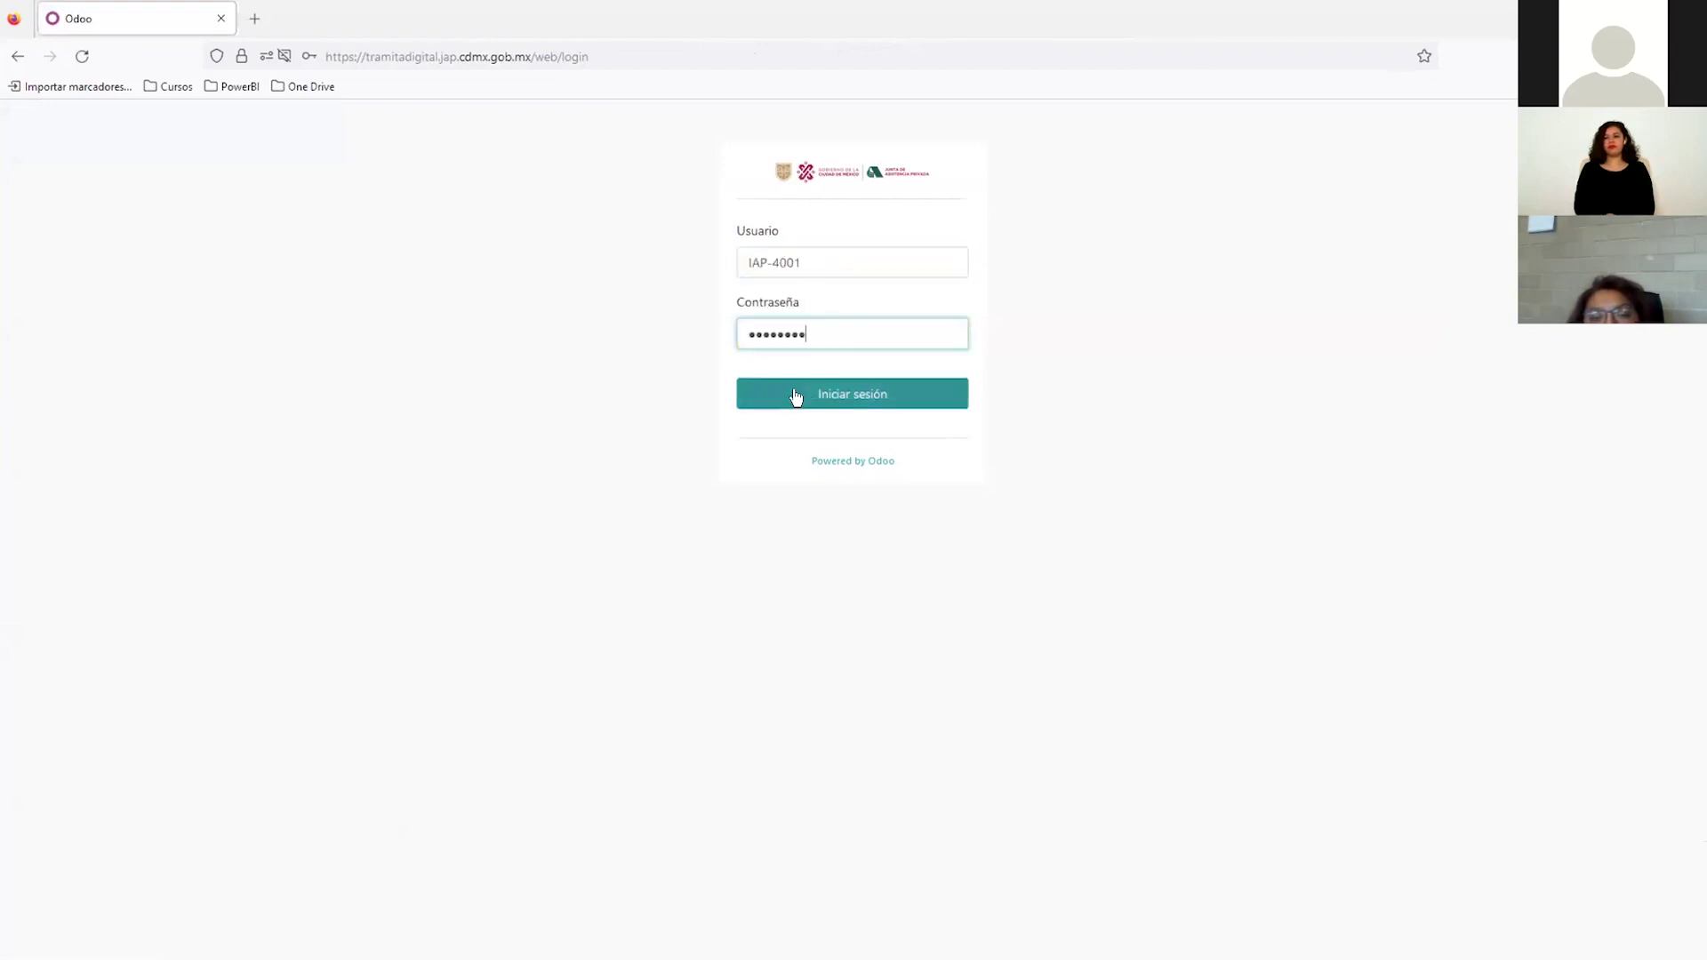
{"action": "left_click", "coordinate": [796, 398]}
{"action": "left_click", "coordinate": [545, 281]}
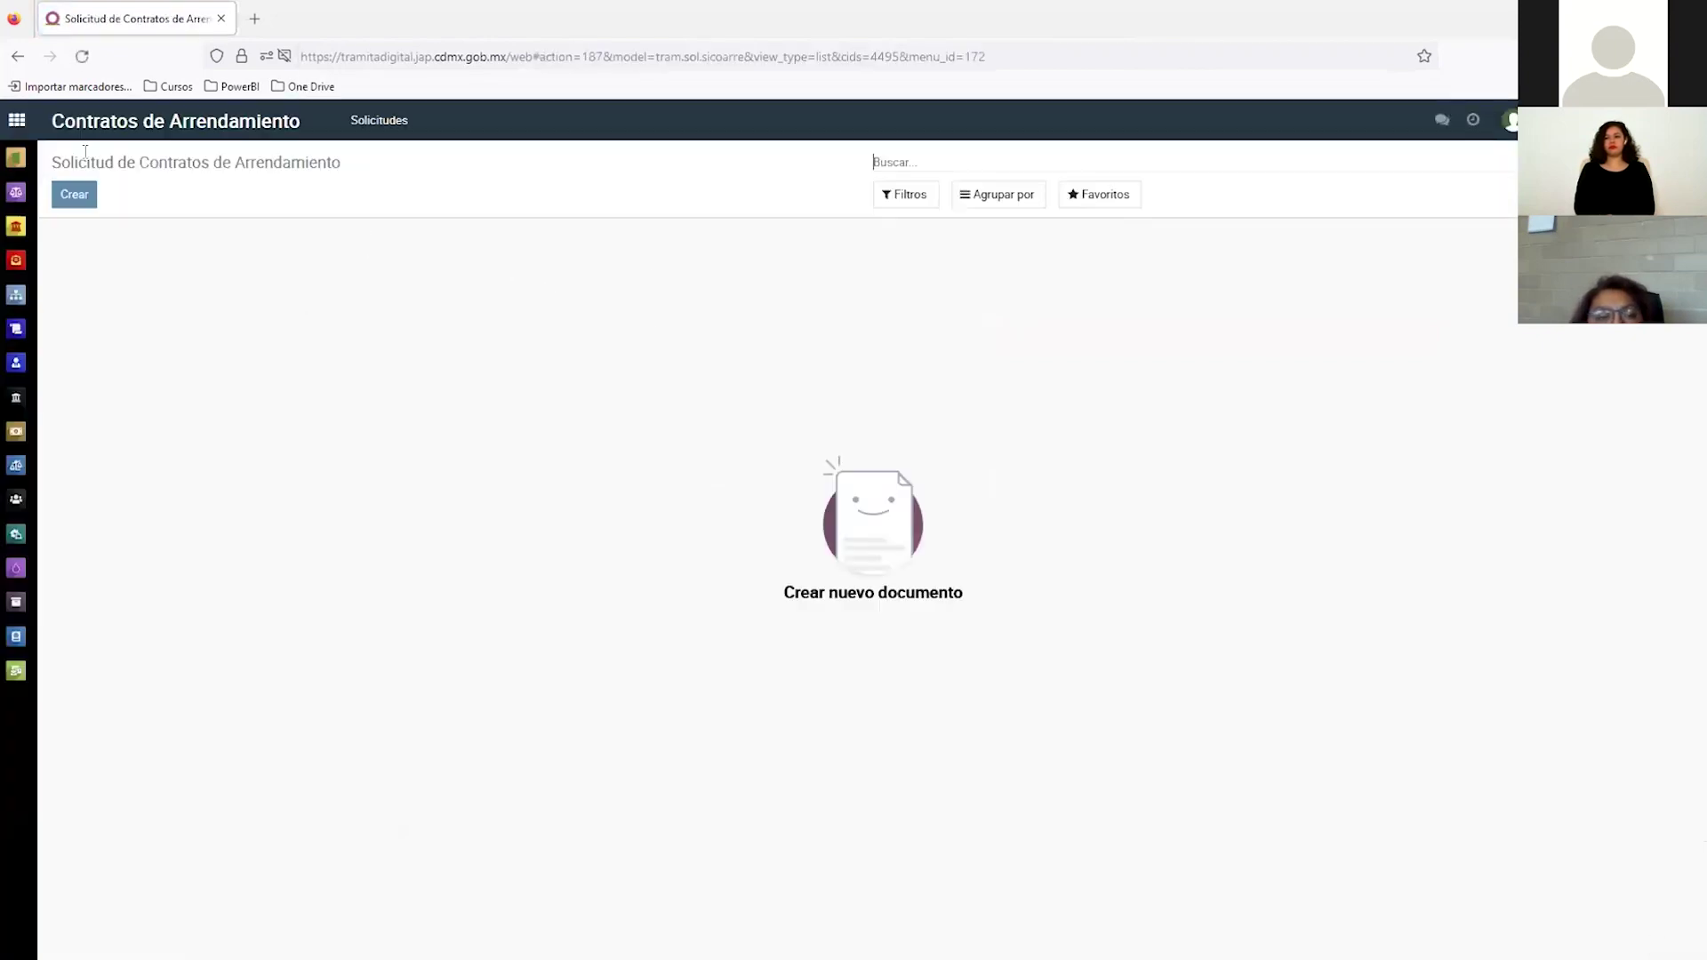
{"action": "left_click", "coordinate": [17, 120]}
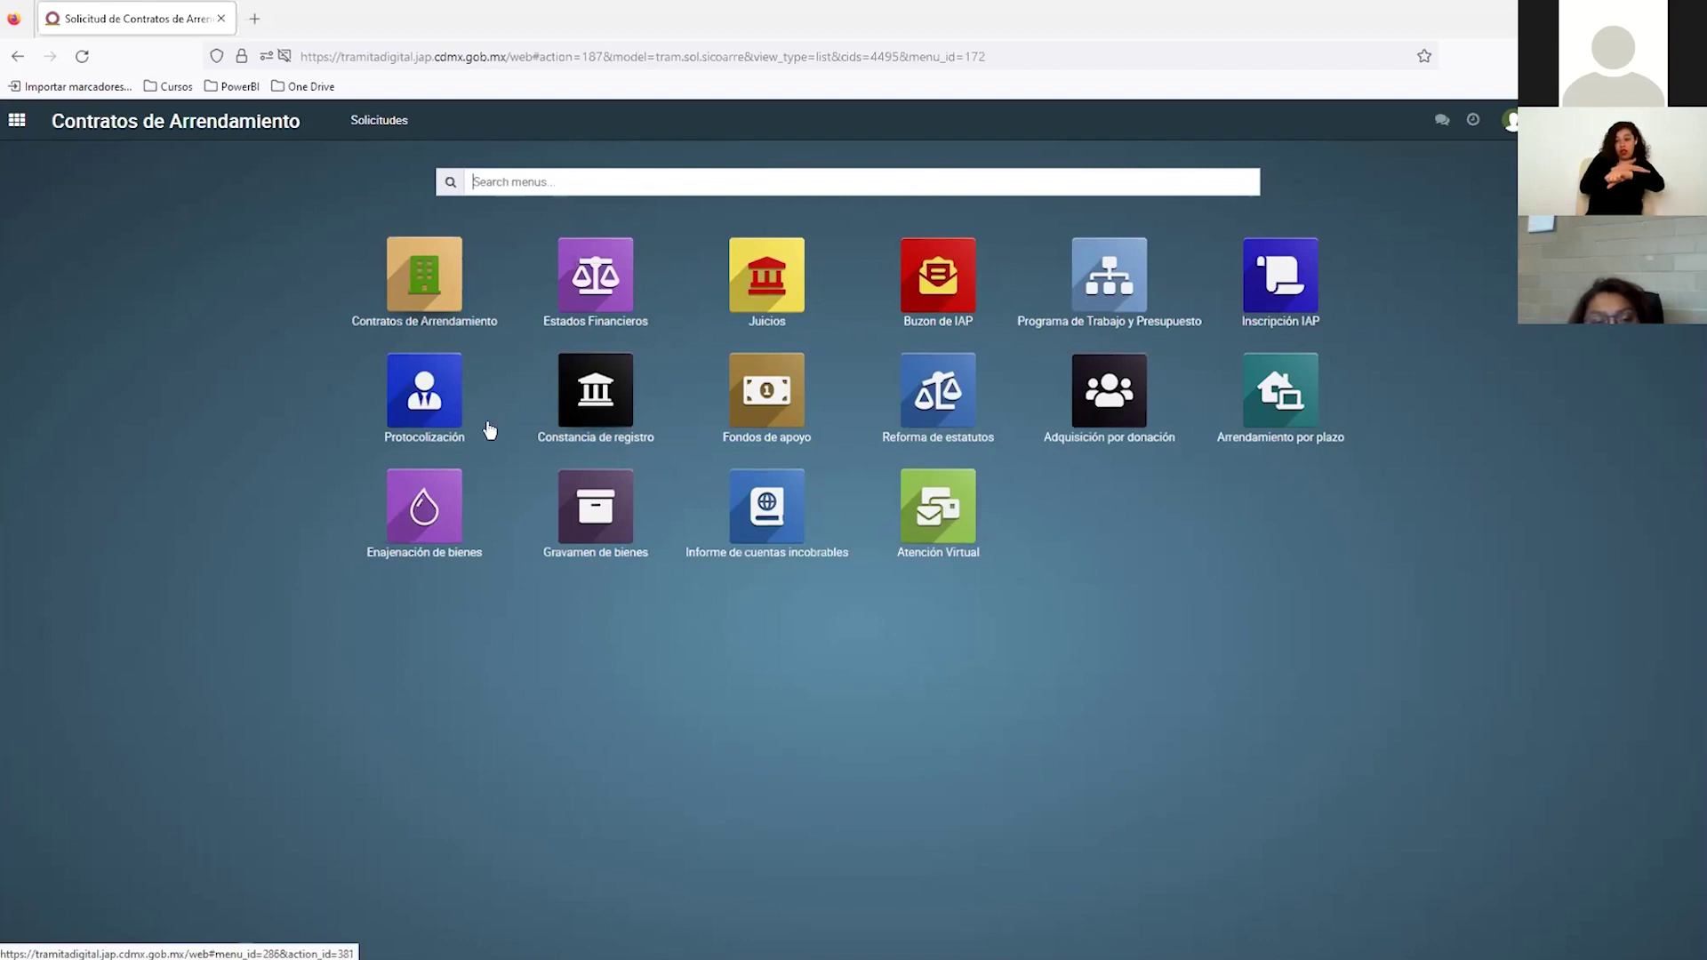
Create a new Atención Virtual request with Tipo de Trámite Solicitud de contraseñas adicionales
{"action": "left_click", "coordinate": [936, 509]}
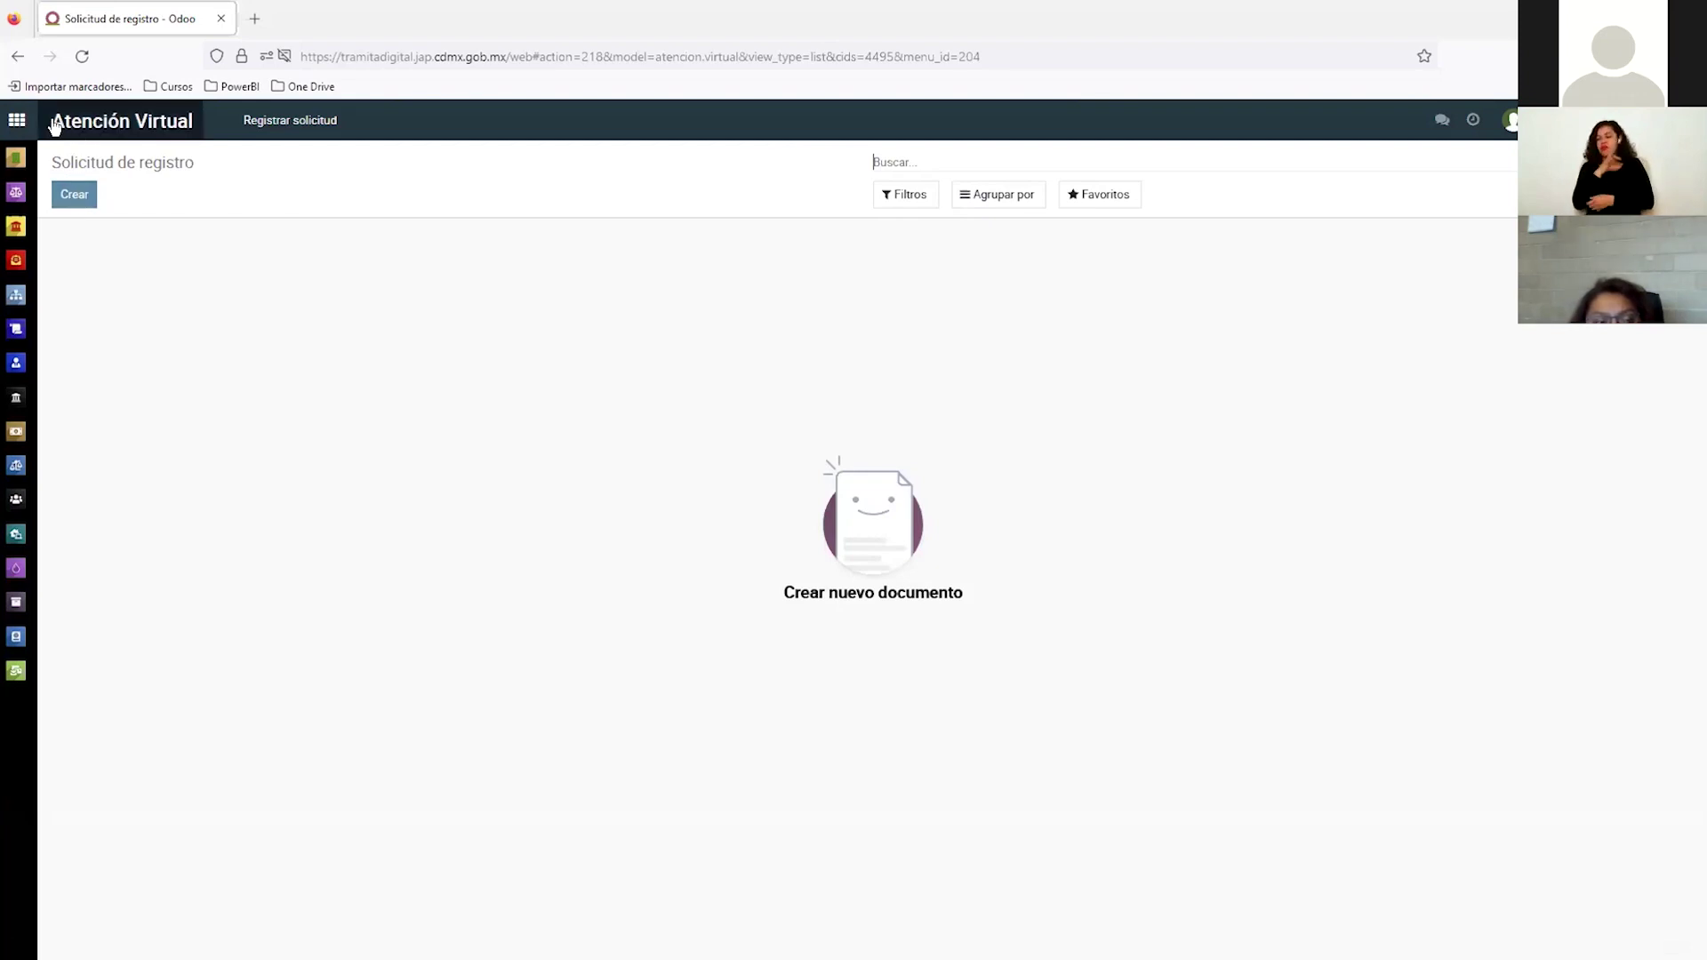
{"action": "left_click", "coordinate": [76, 200]}
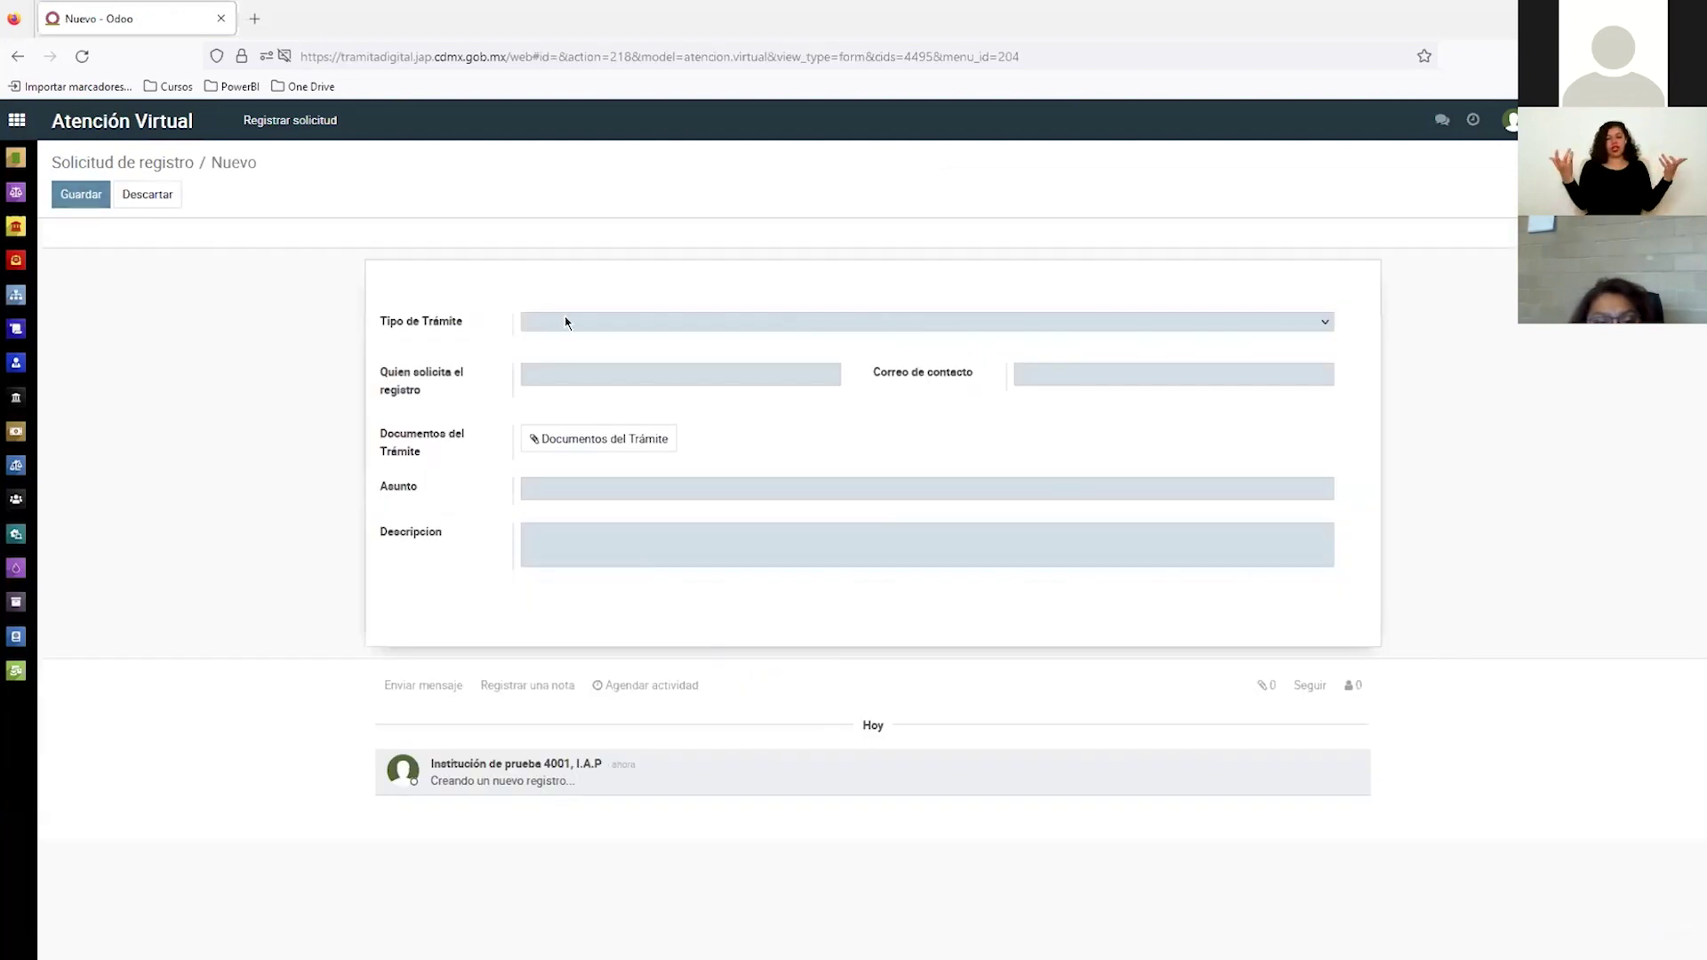
{"action": "left_click", "coordinate": [570, 322]}
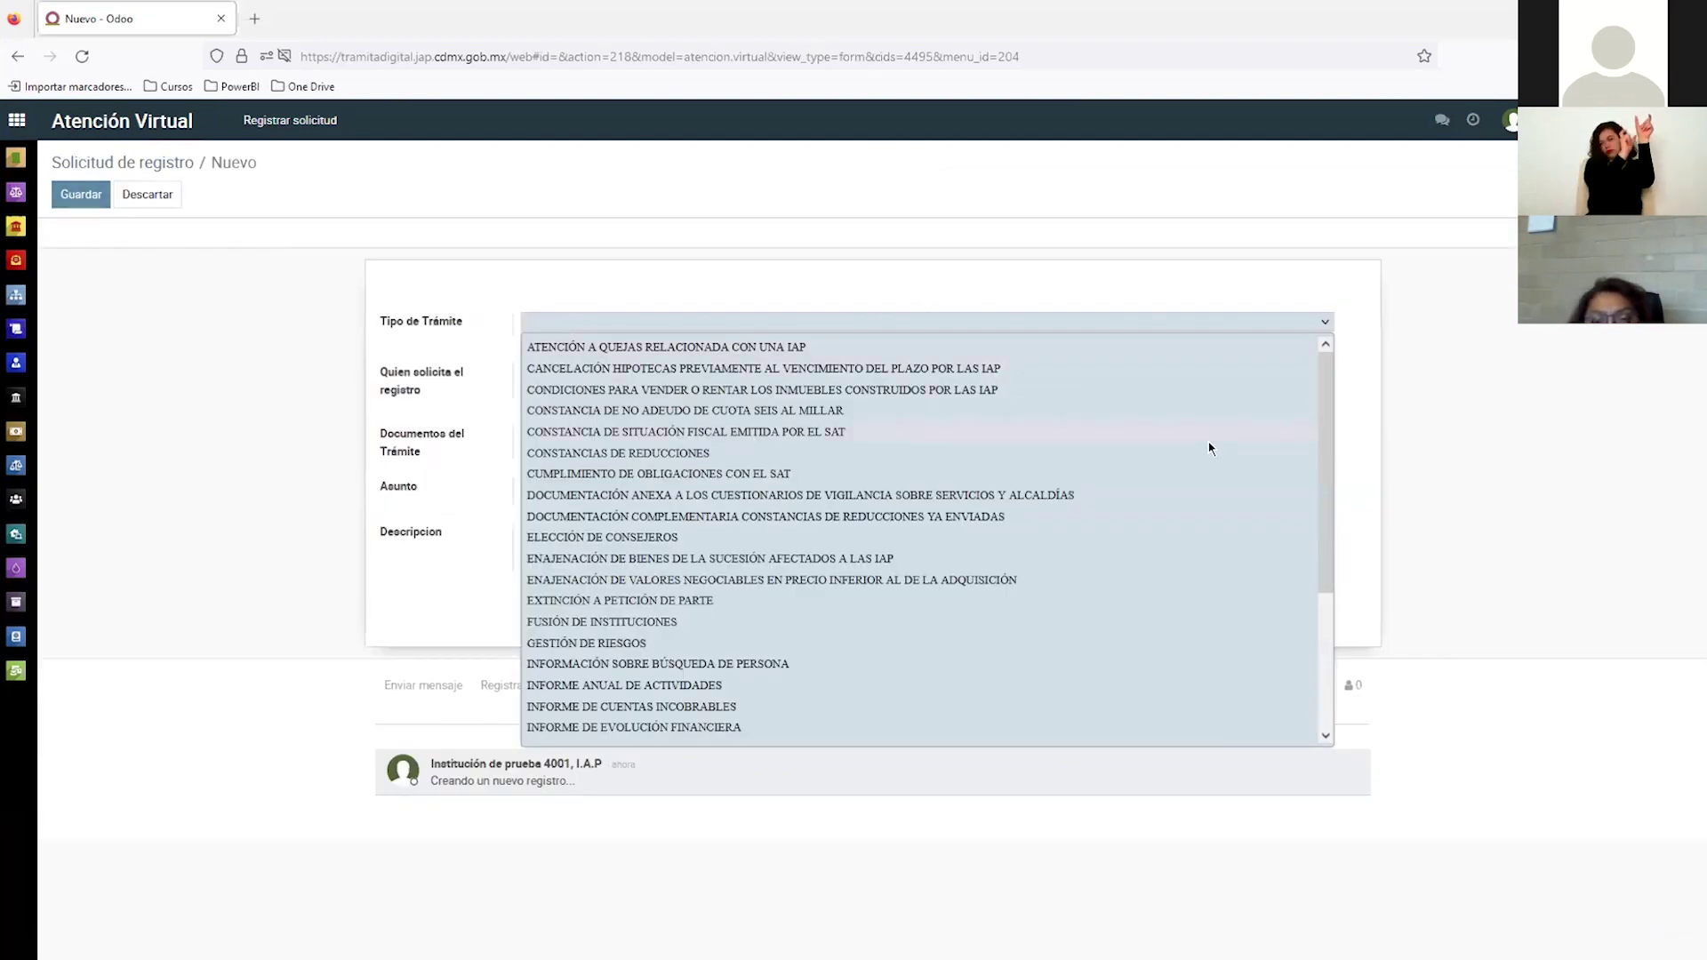
{"action": "scroll", "coordinate": [1327, 543], "scroll_direction": "down", "scroll_amount": 2}
{"action": "left_click_drag", "start_coordinate": [1329, 556], "coordinate": [1325, 615]}
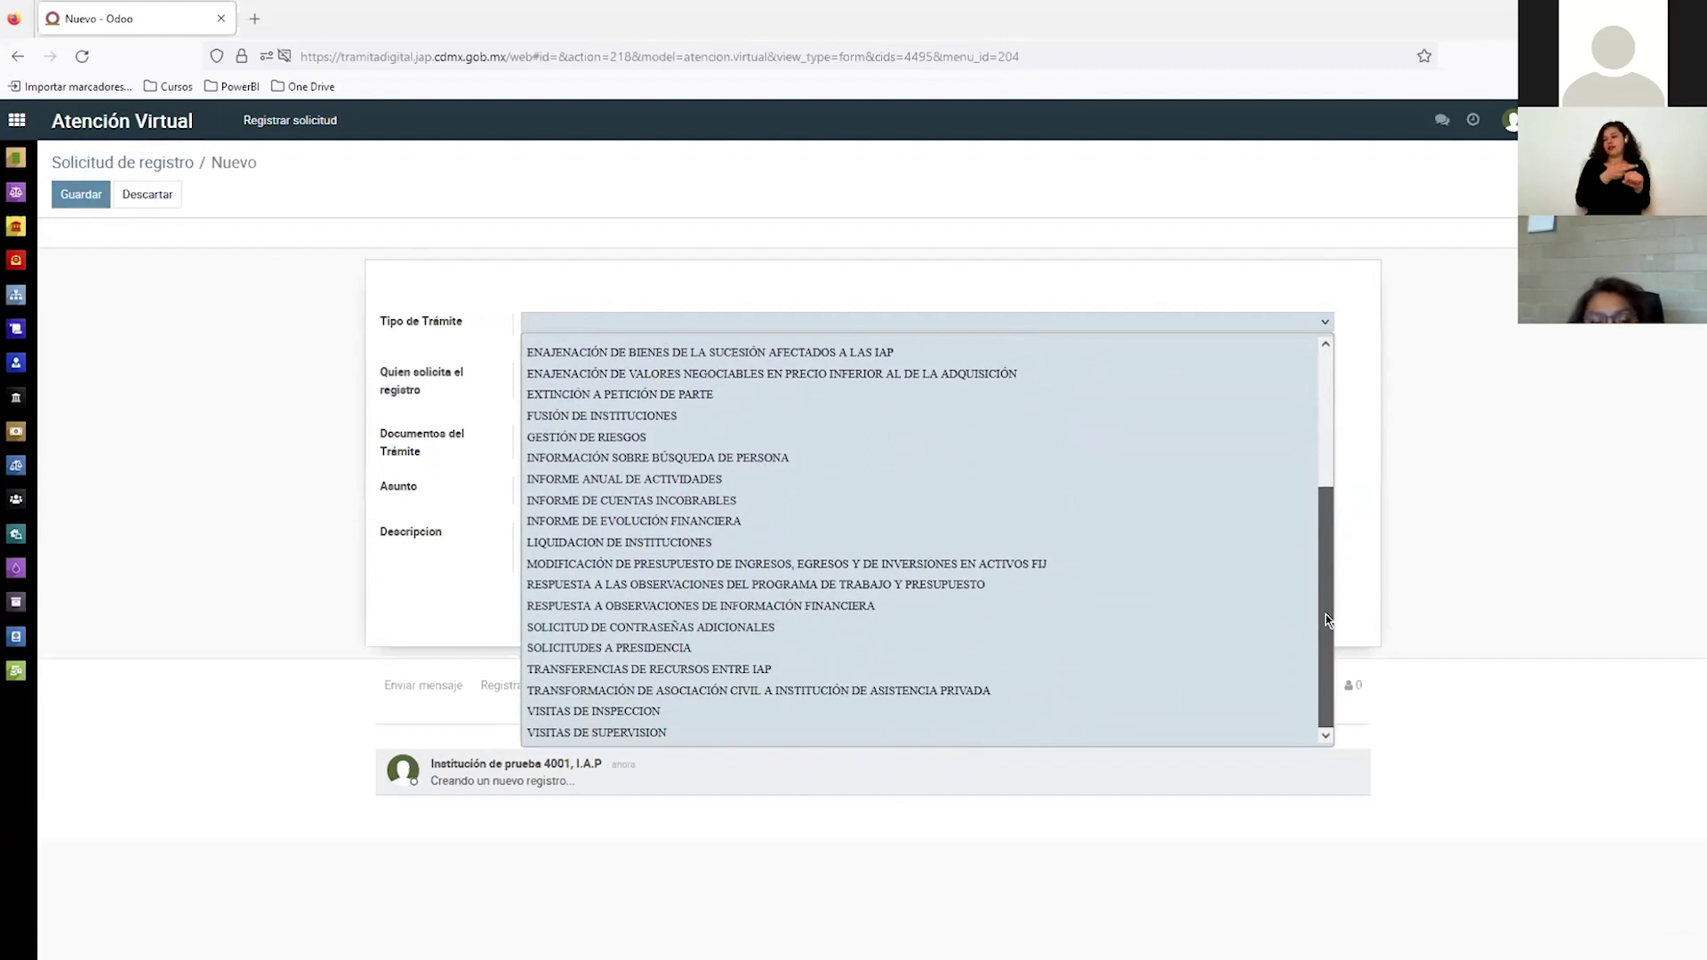
{"action": "left_click", "coordinate": [648, 627]}
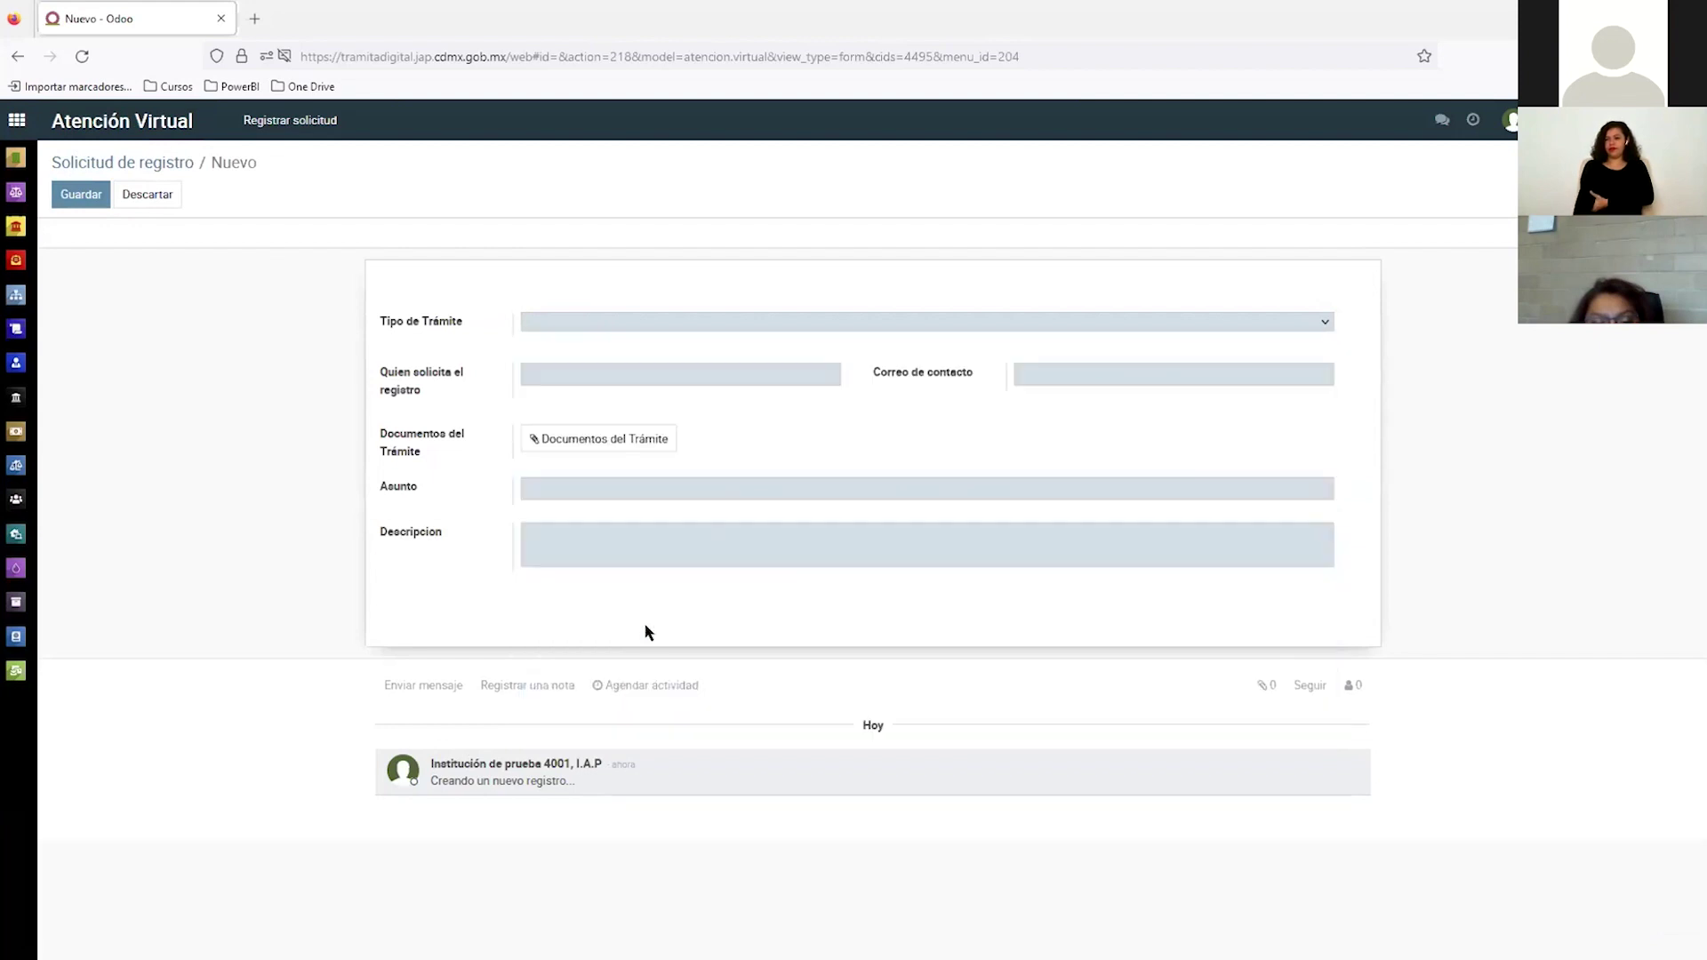
Fill Asunto and Descripcion with 'Se solicitan contraseñas adicionale'
{"action": "left_click", "coordinate": [551, 370]}
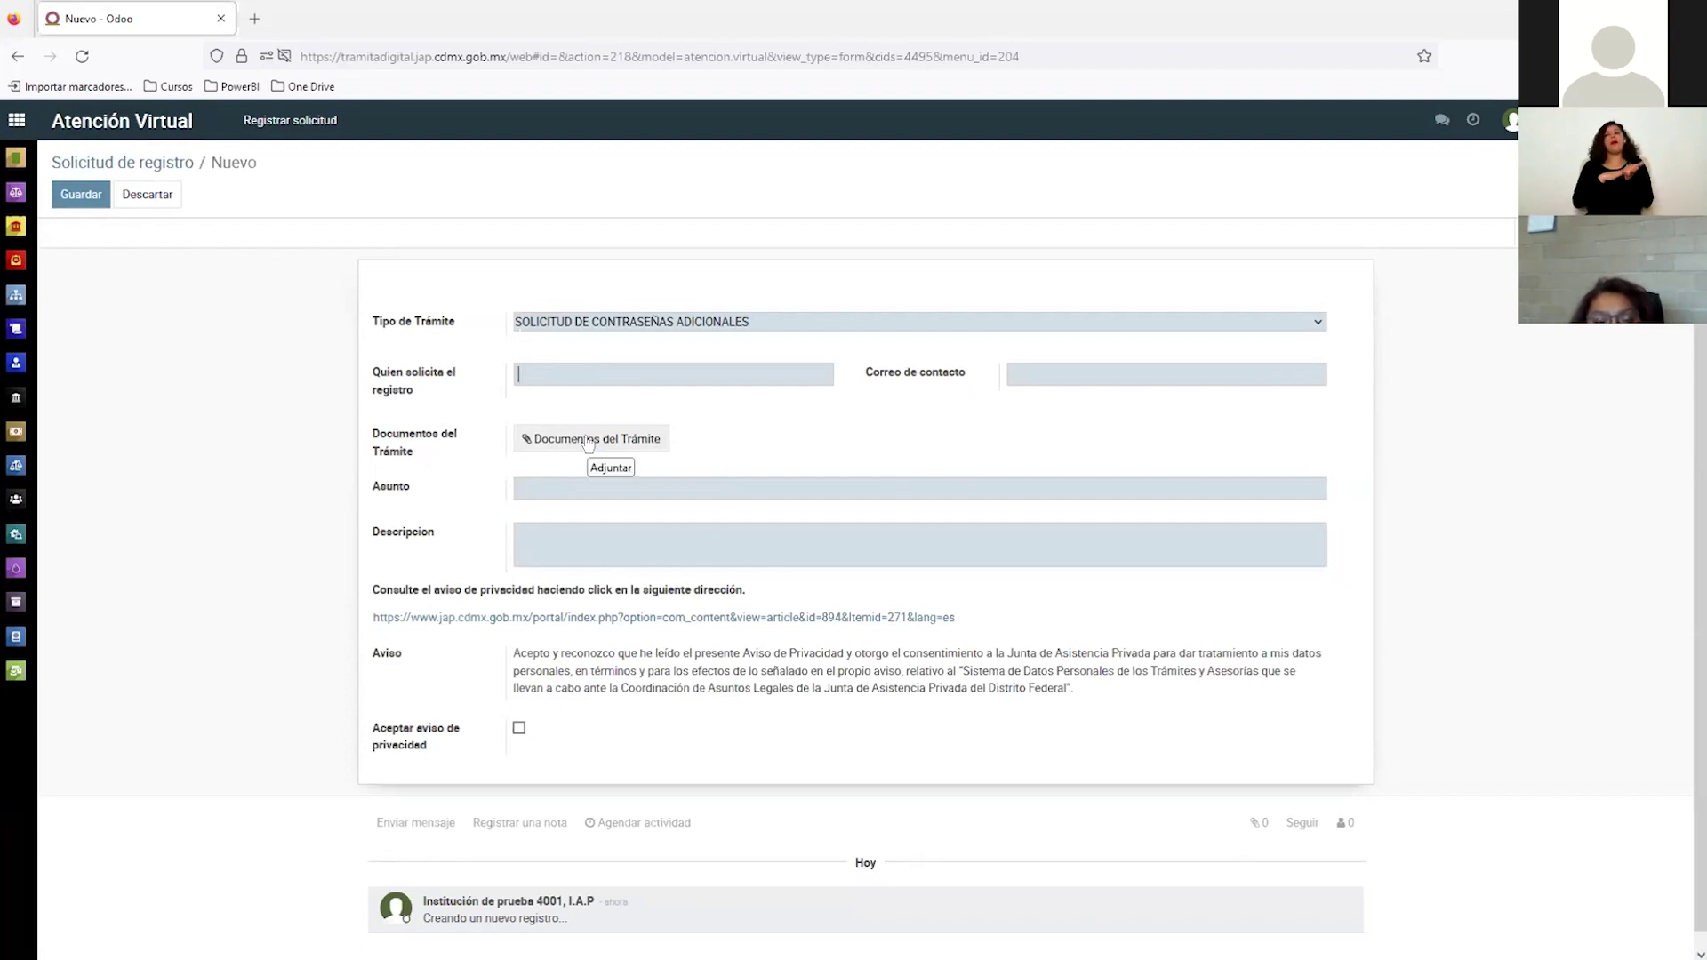
{"action": "left_click", "coordinate": [1069, 370]}
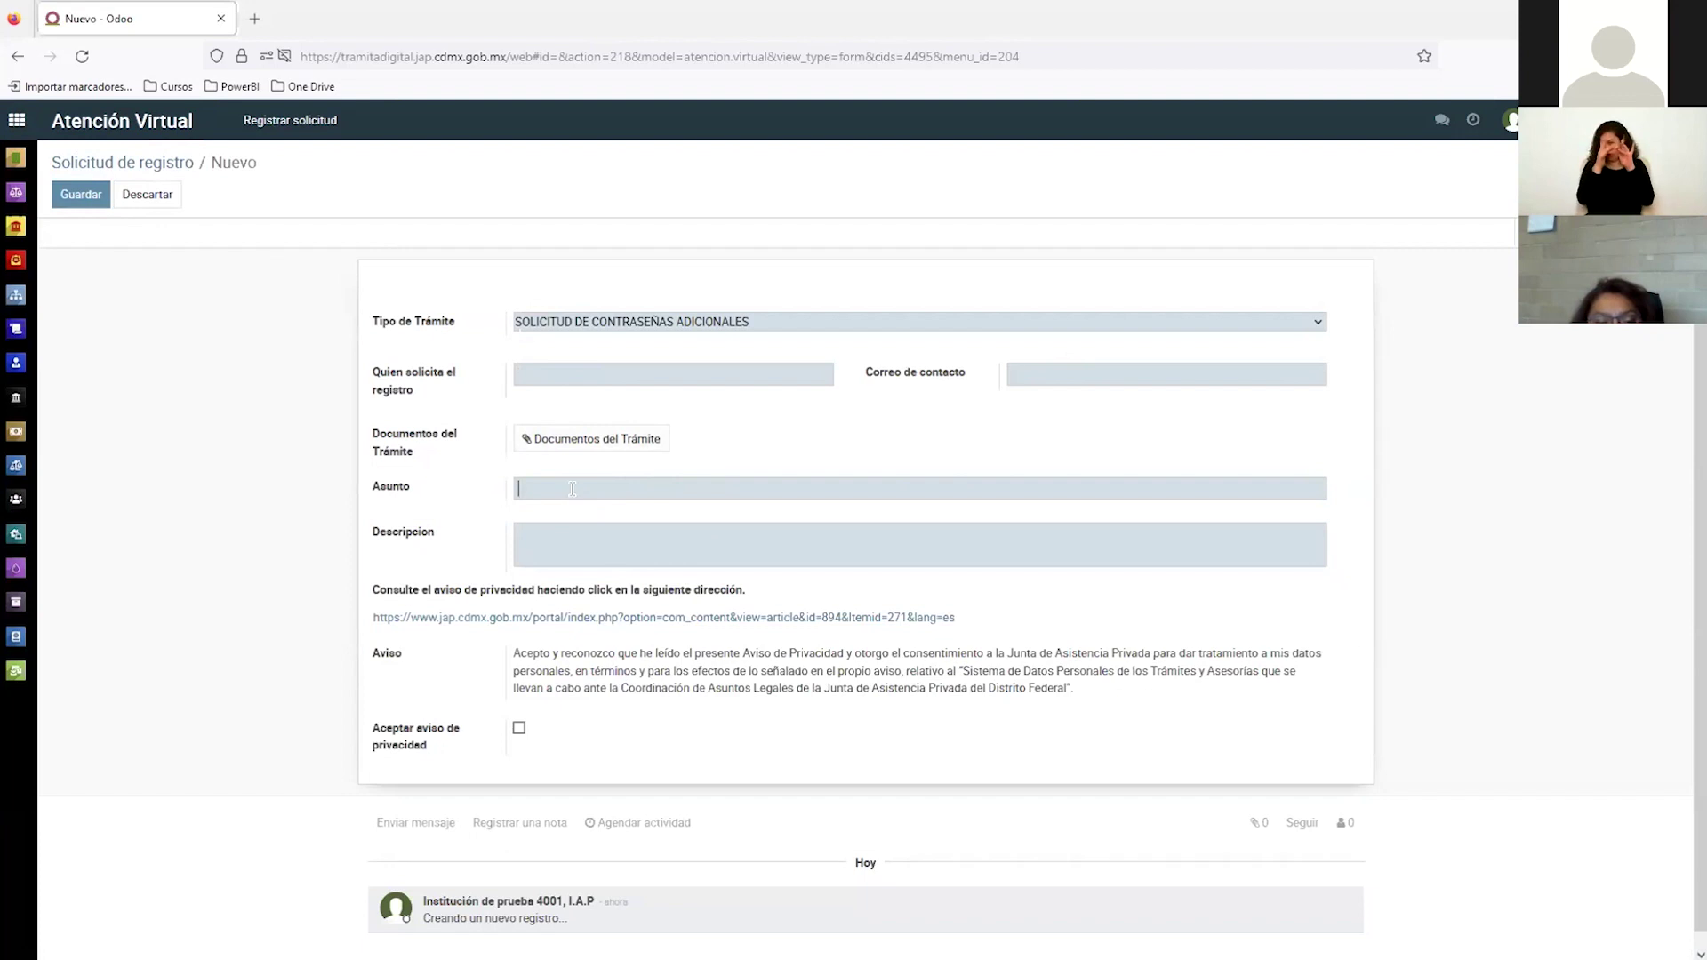
{"action": "type", "text": "sE SOLI"}
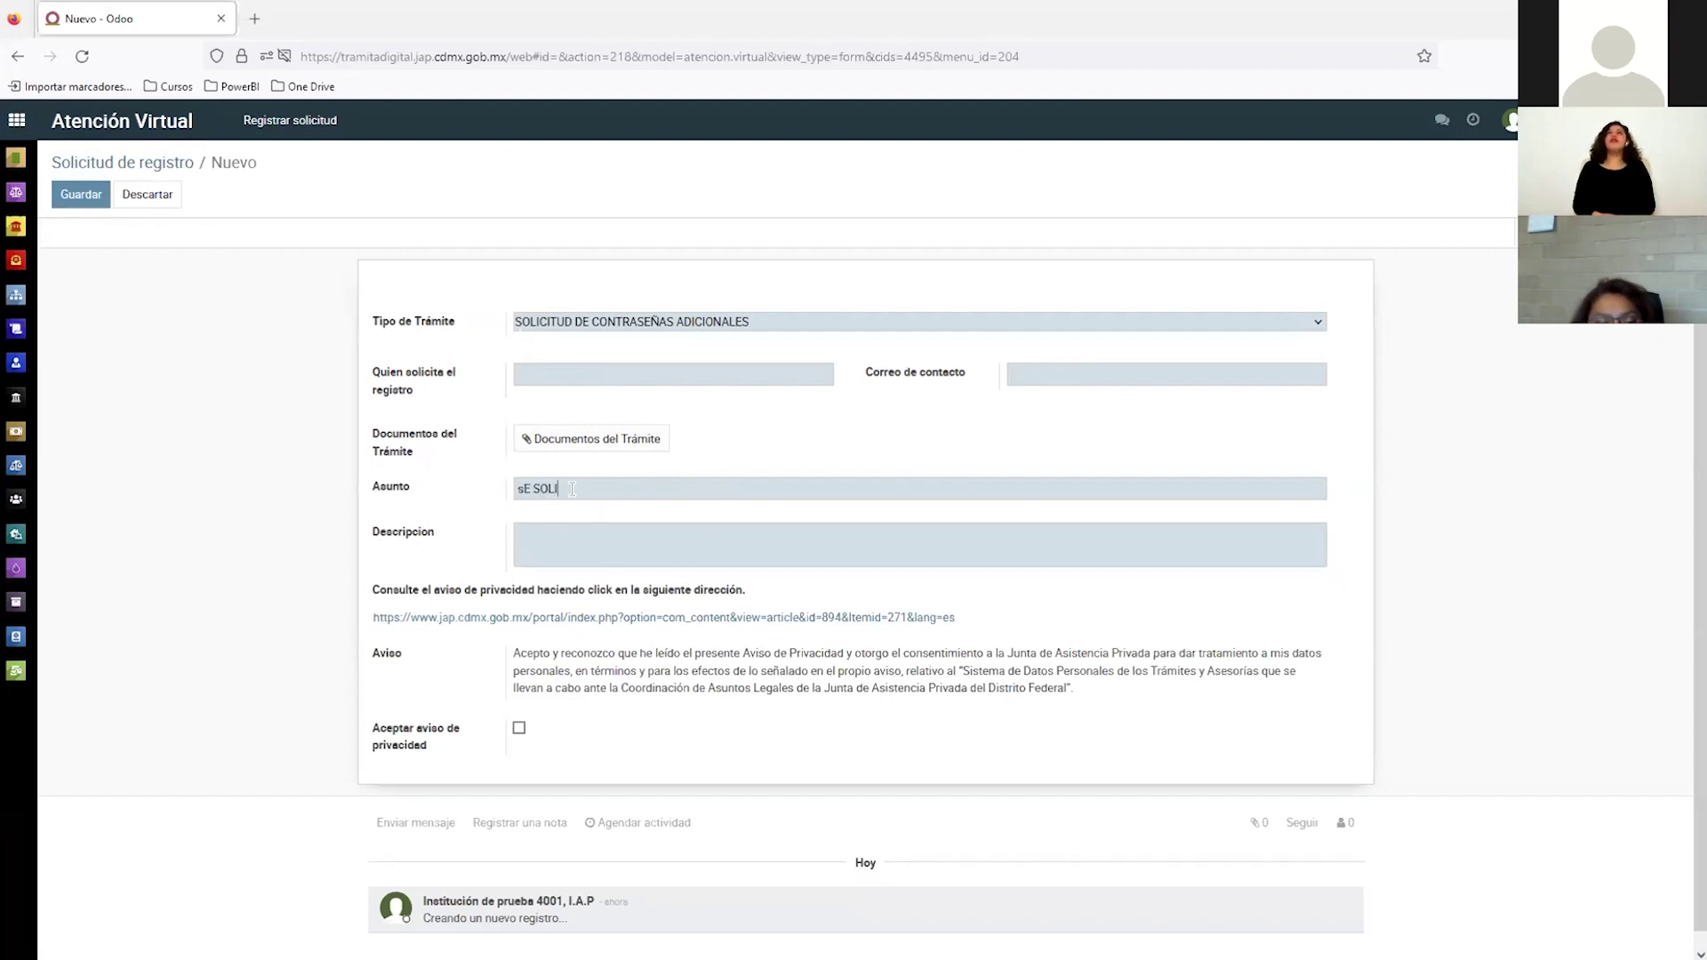
{"action": "type", "text": "CITAN CONTRASEÑAS ADICIONA"}
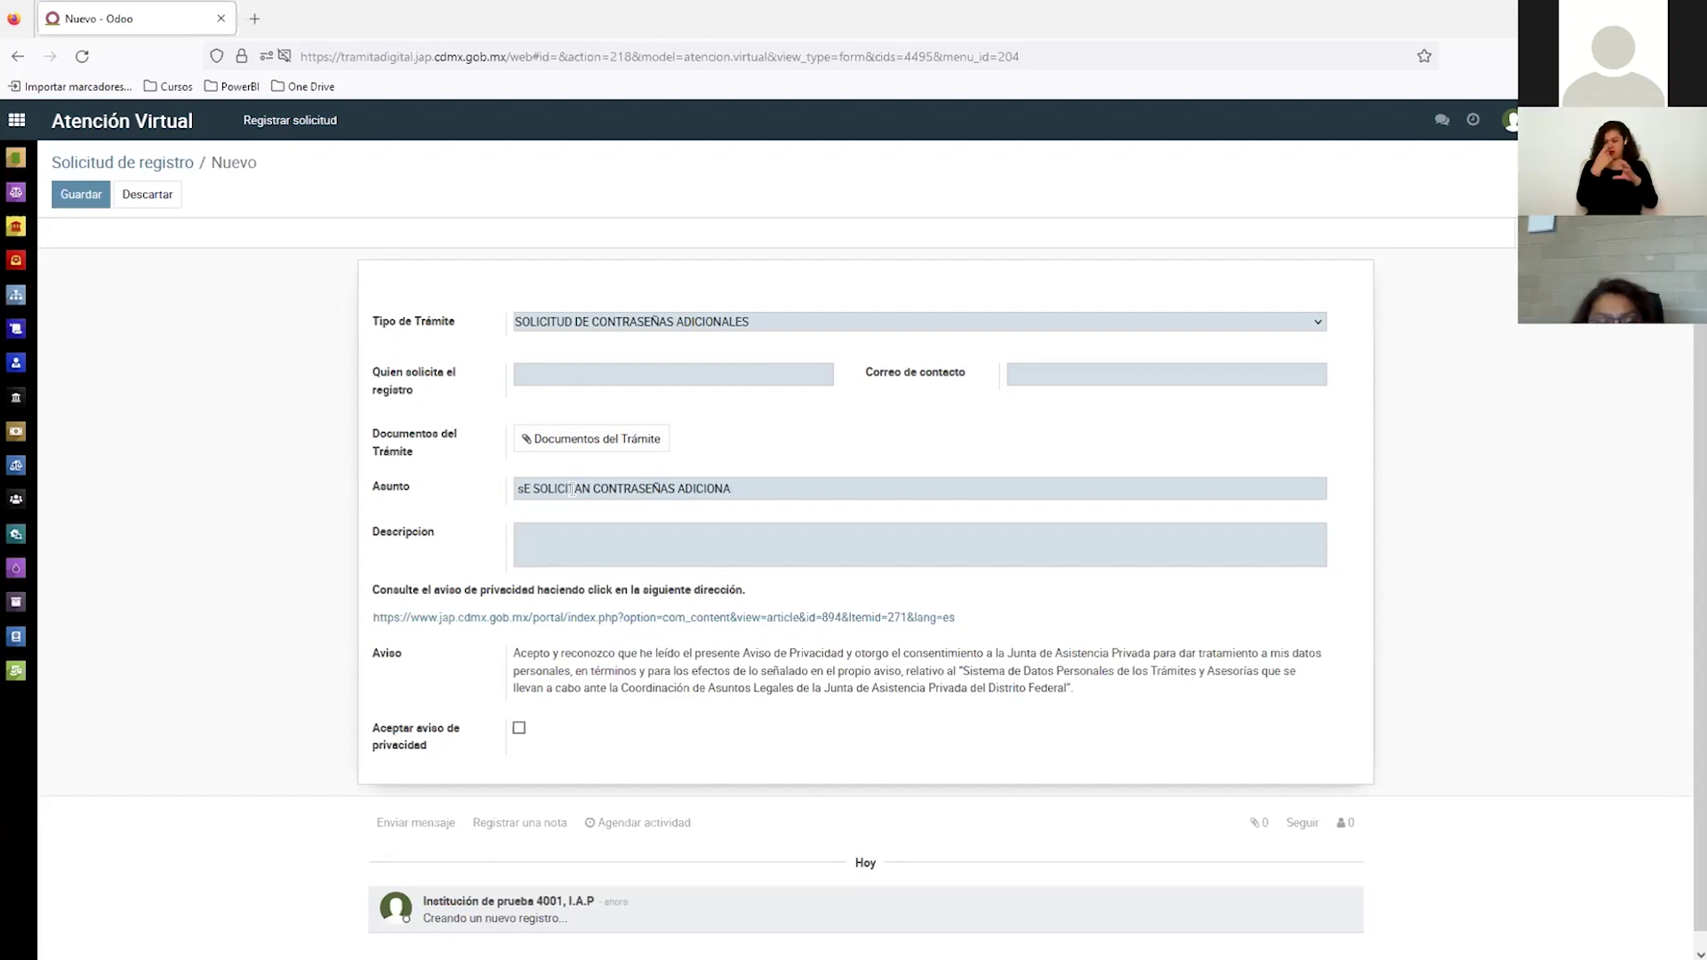
{"action": "key", "text": "ctrl+a"}
{"action": "key", "text": "BackSpace"}
{"action": "type", "text": "Se solicitan"}
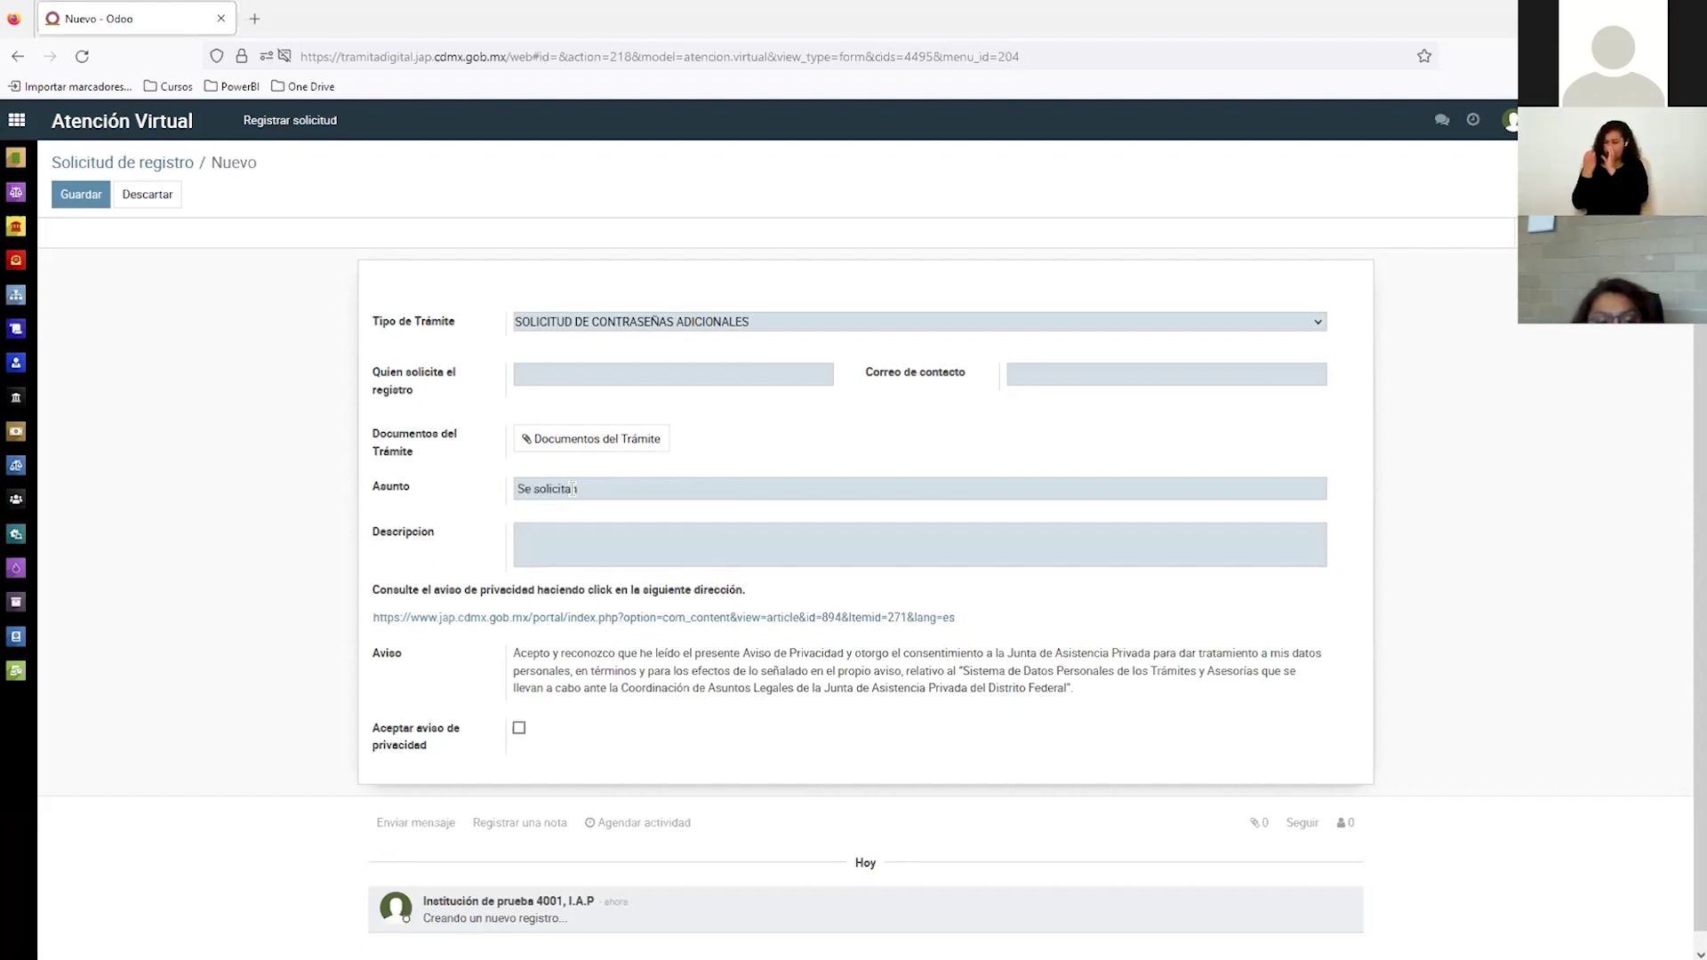
{"action": "type", "text": " contraseñas adicionales"}
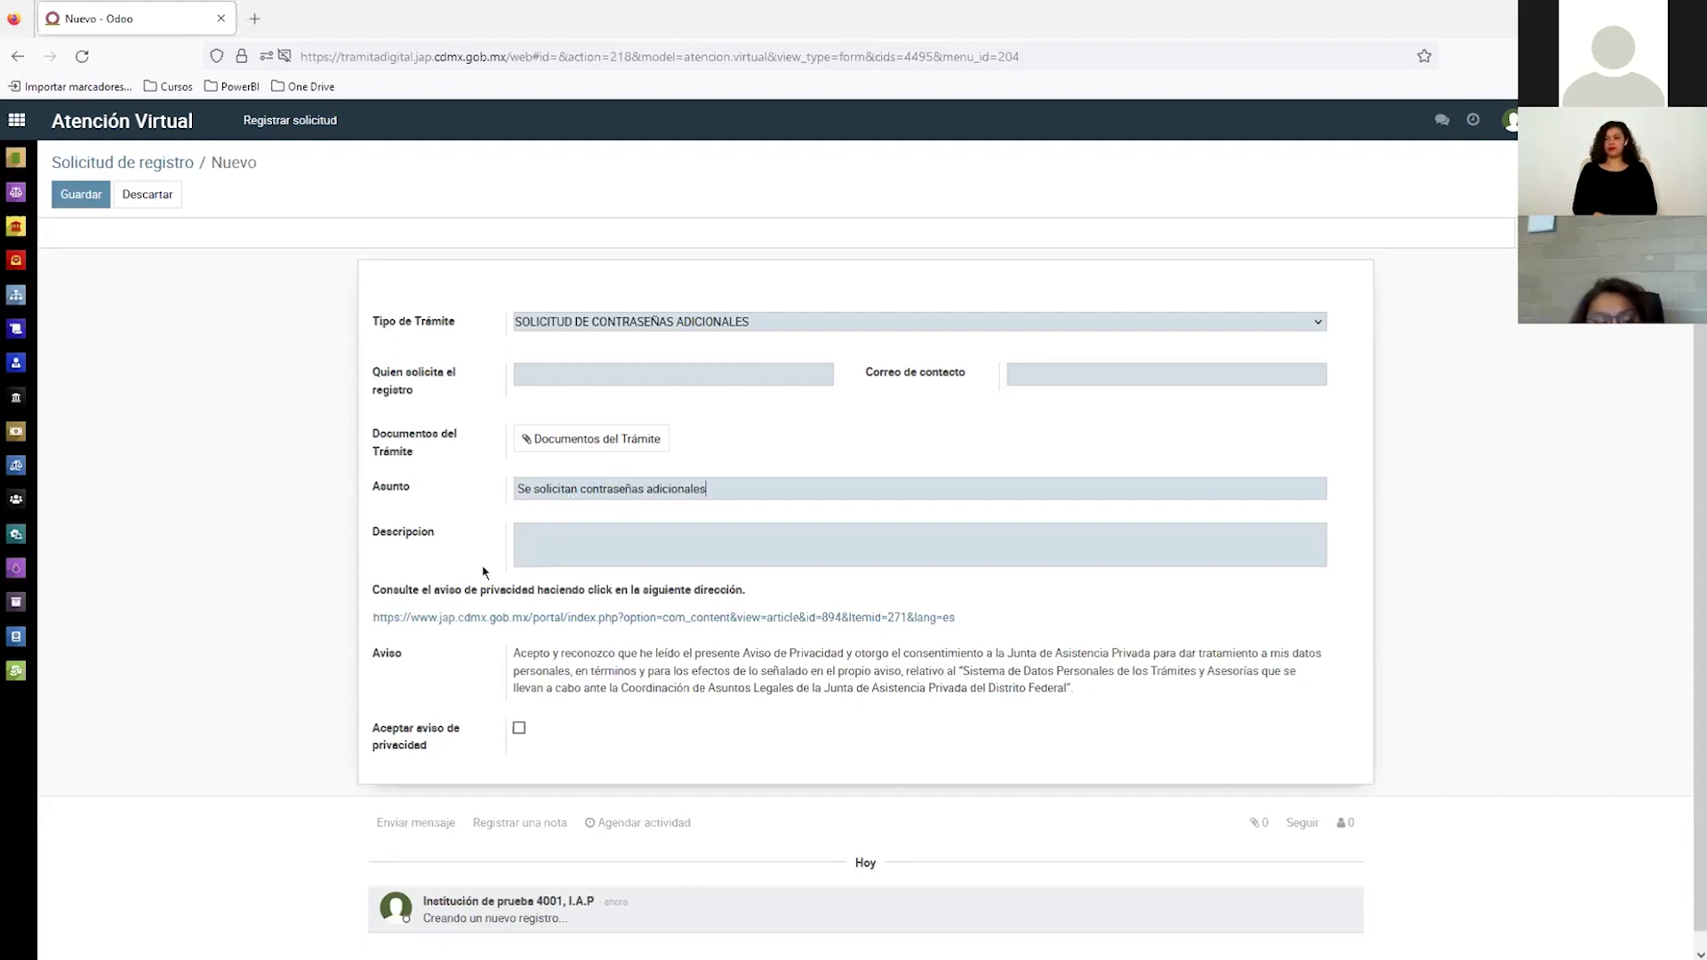
{"action": "key", "text": "ctrl+a"}
{"action": "key", "text": "ctrl+c"}
{"action": "left_click", "coordinate": [601, 544]}
{"action": "key", "text": "ctrl+v"}
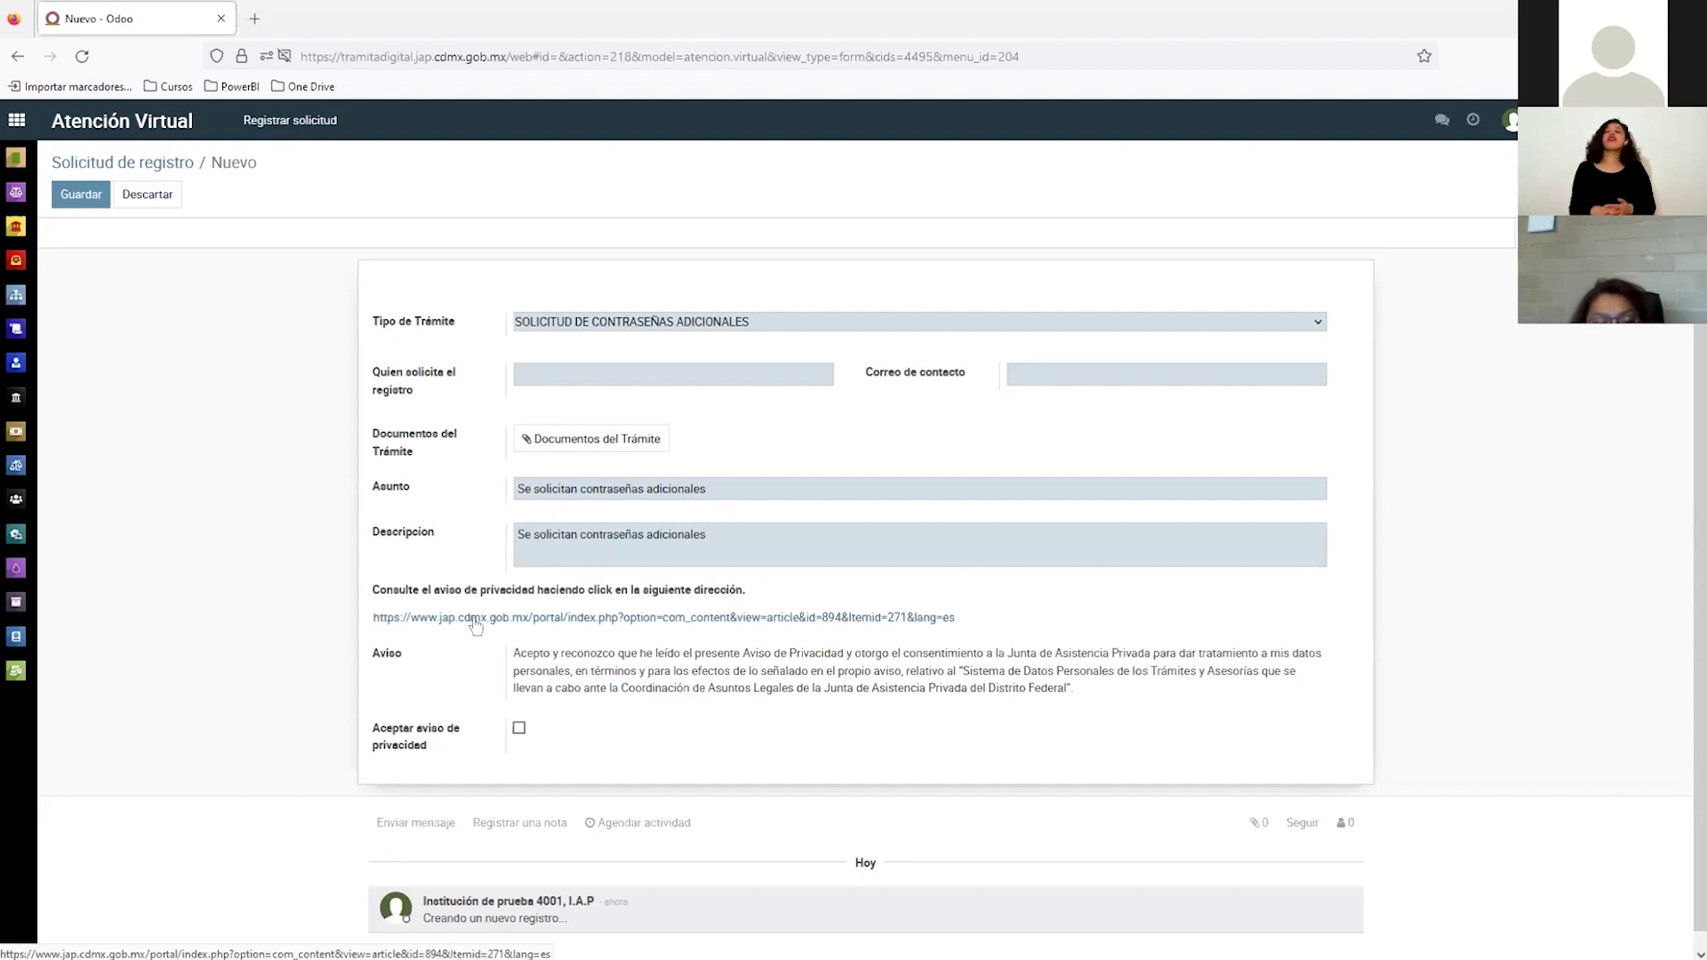
Accept the privacy notice, then leave the request unsaved for the app menu
{"action": "left_click", "coordinate": [520, 729]}
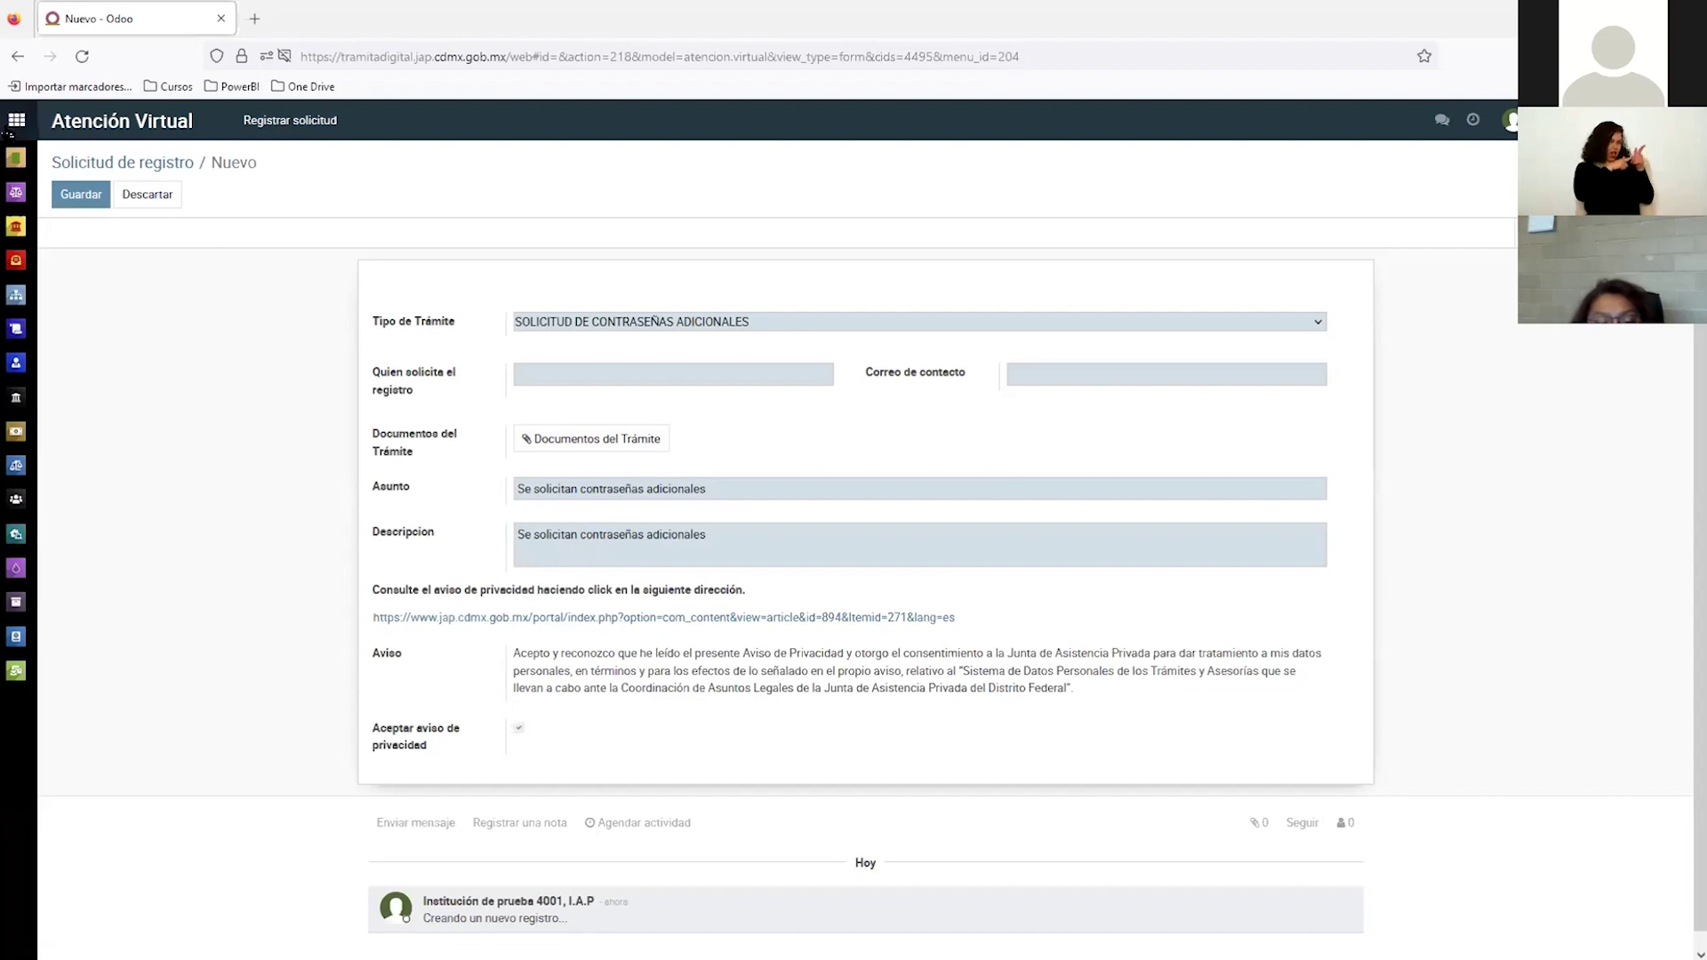
{"action": "left_click", "coordinate": [16, 120]}
{"action": "left_click", "coordinate": [604, 236]}
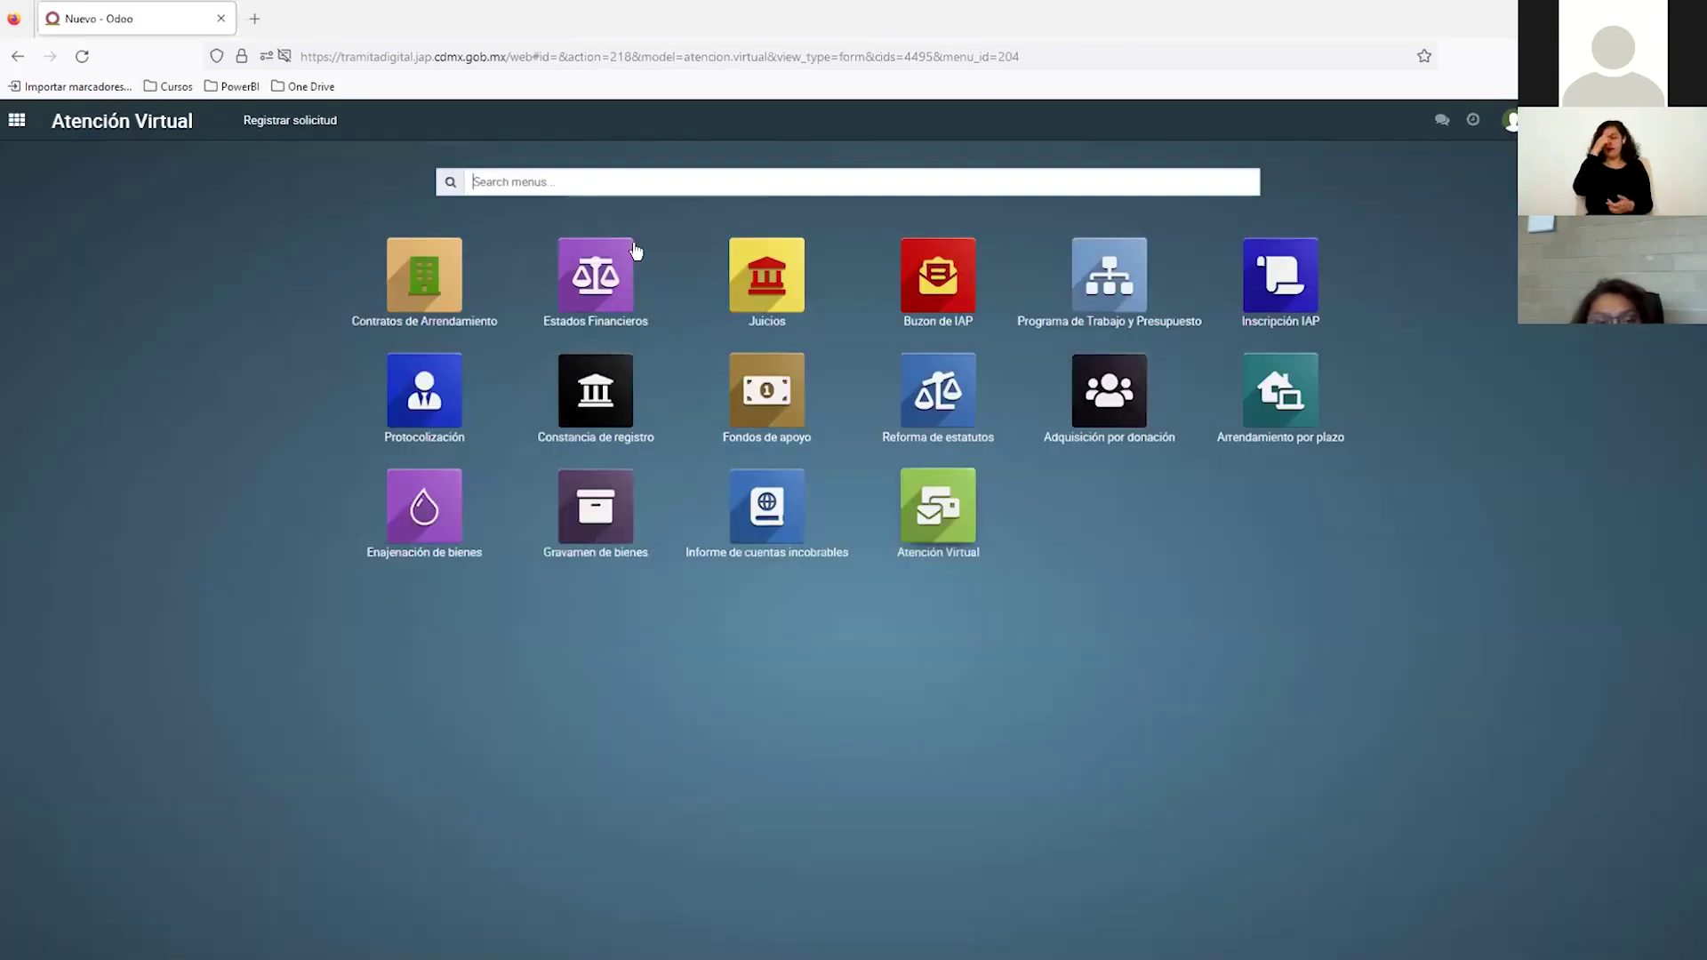
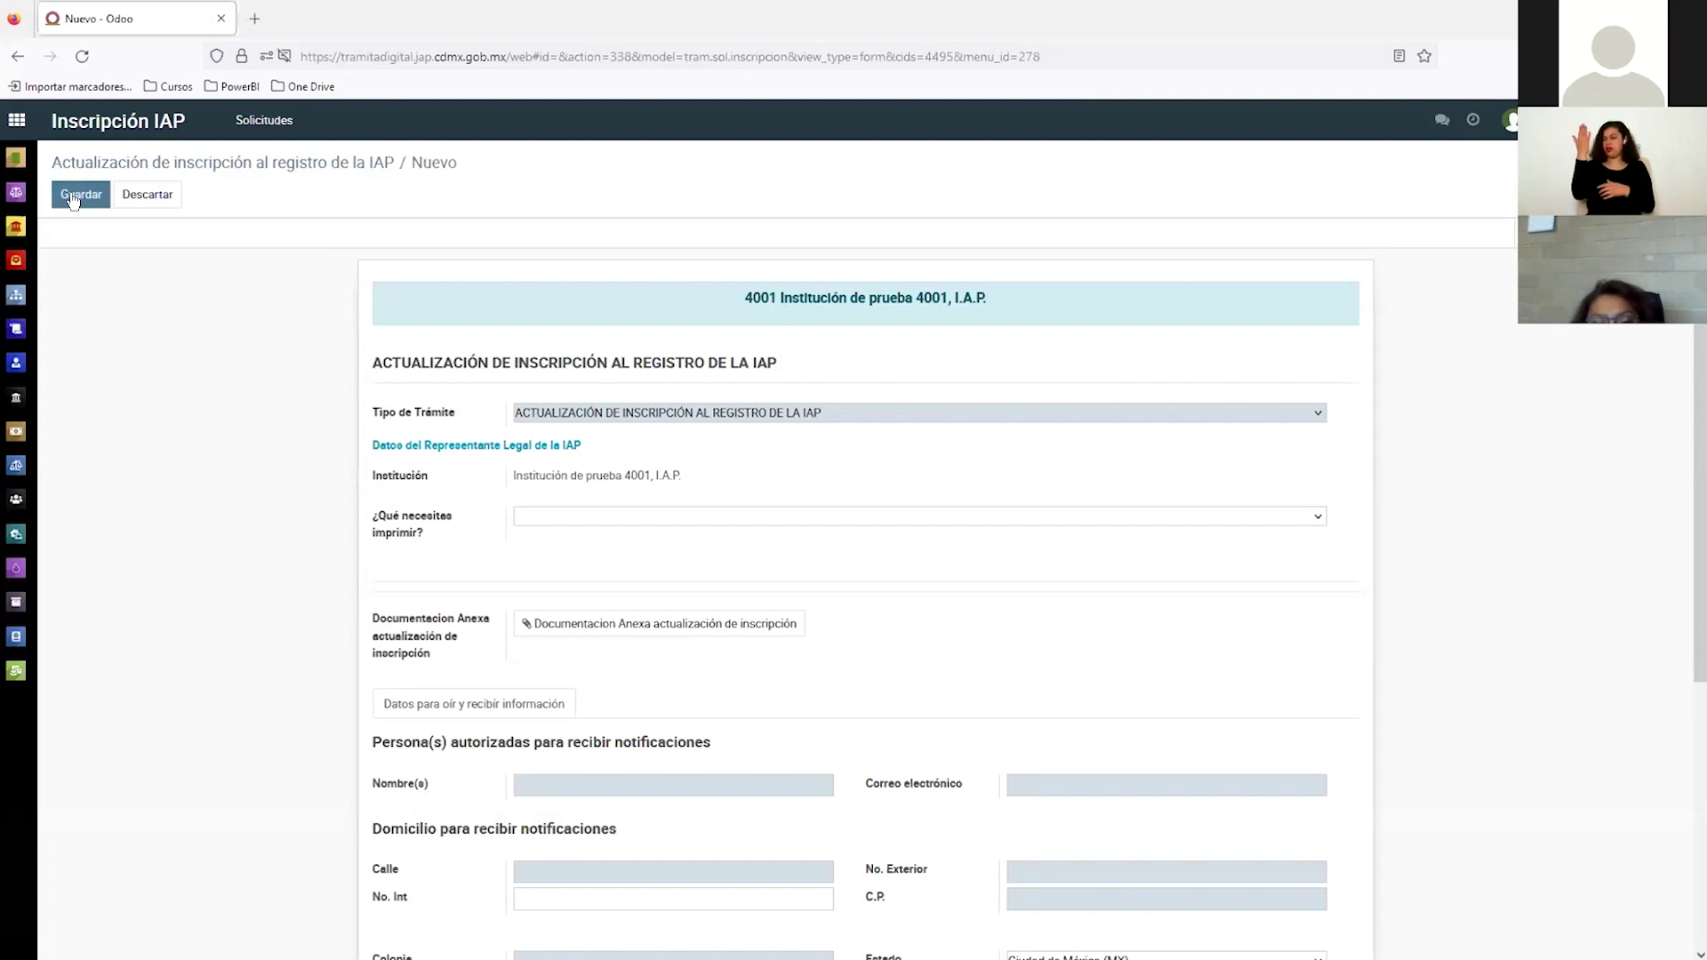
Close the registration update form and bring up Odoo's home menu of procedure modules
{"action": "scroll", "coordinate": [183, 351], "scroll_direction": "down", "scroll_amount": 3}
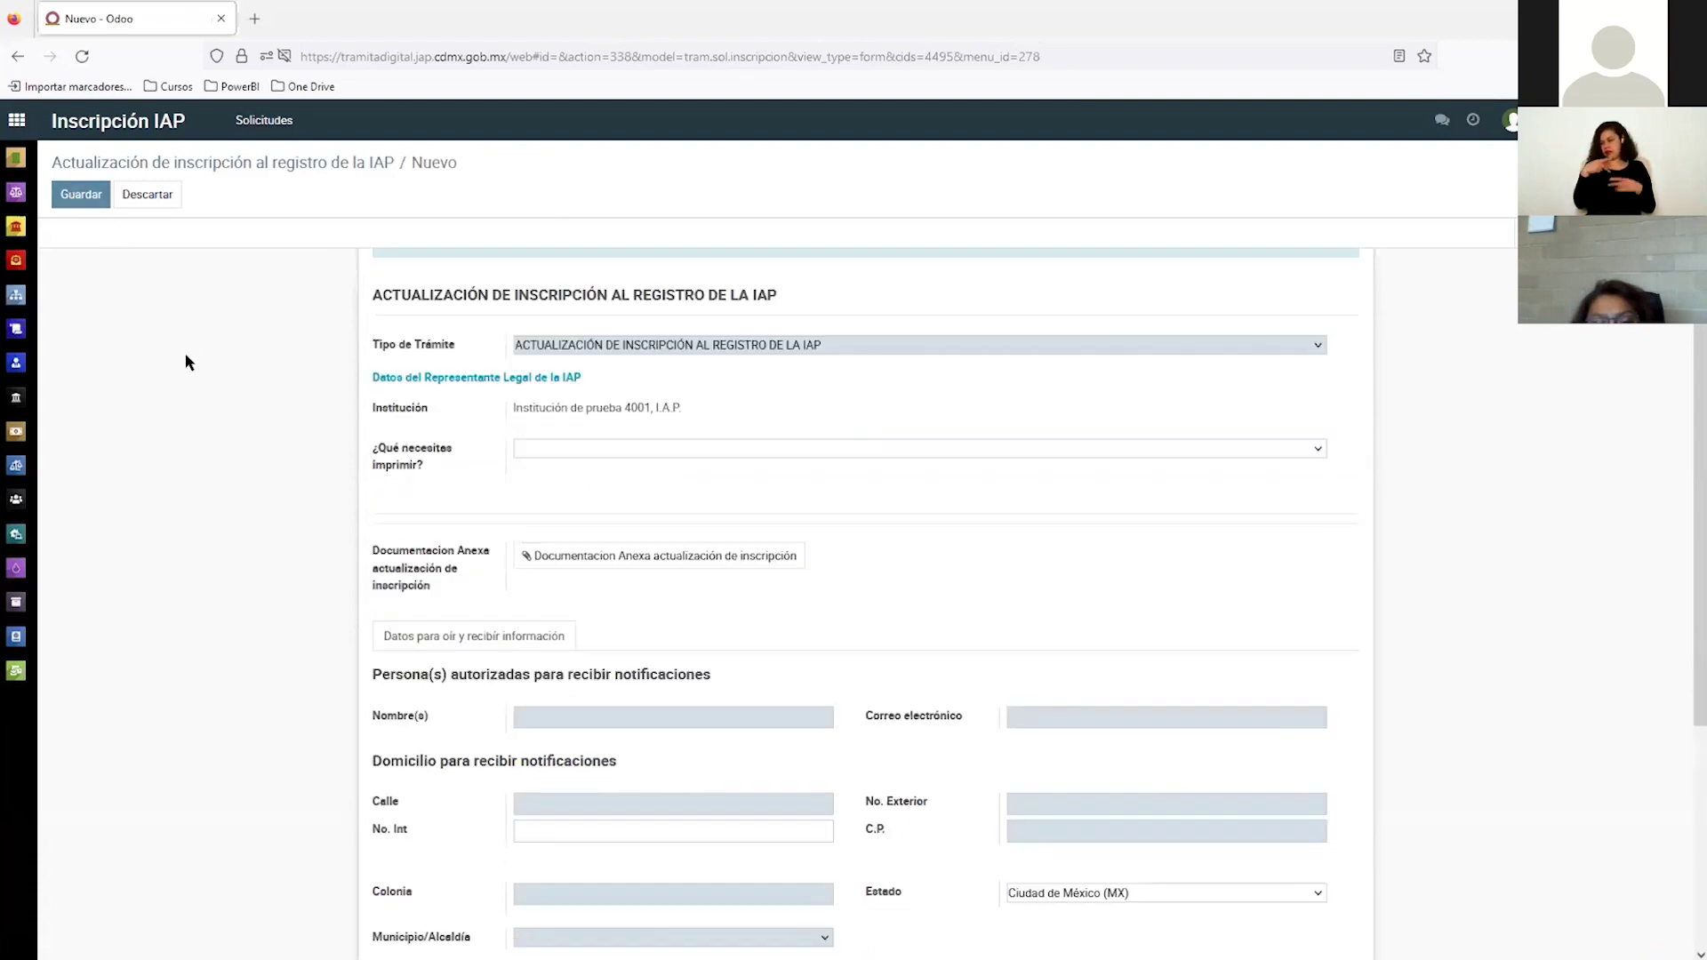
{"action": "scroll", "coordinate": [187, 367], "scroll_direction": "up", "scroll_amount": 3}
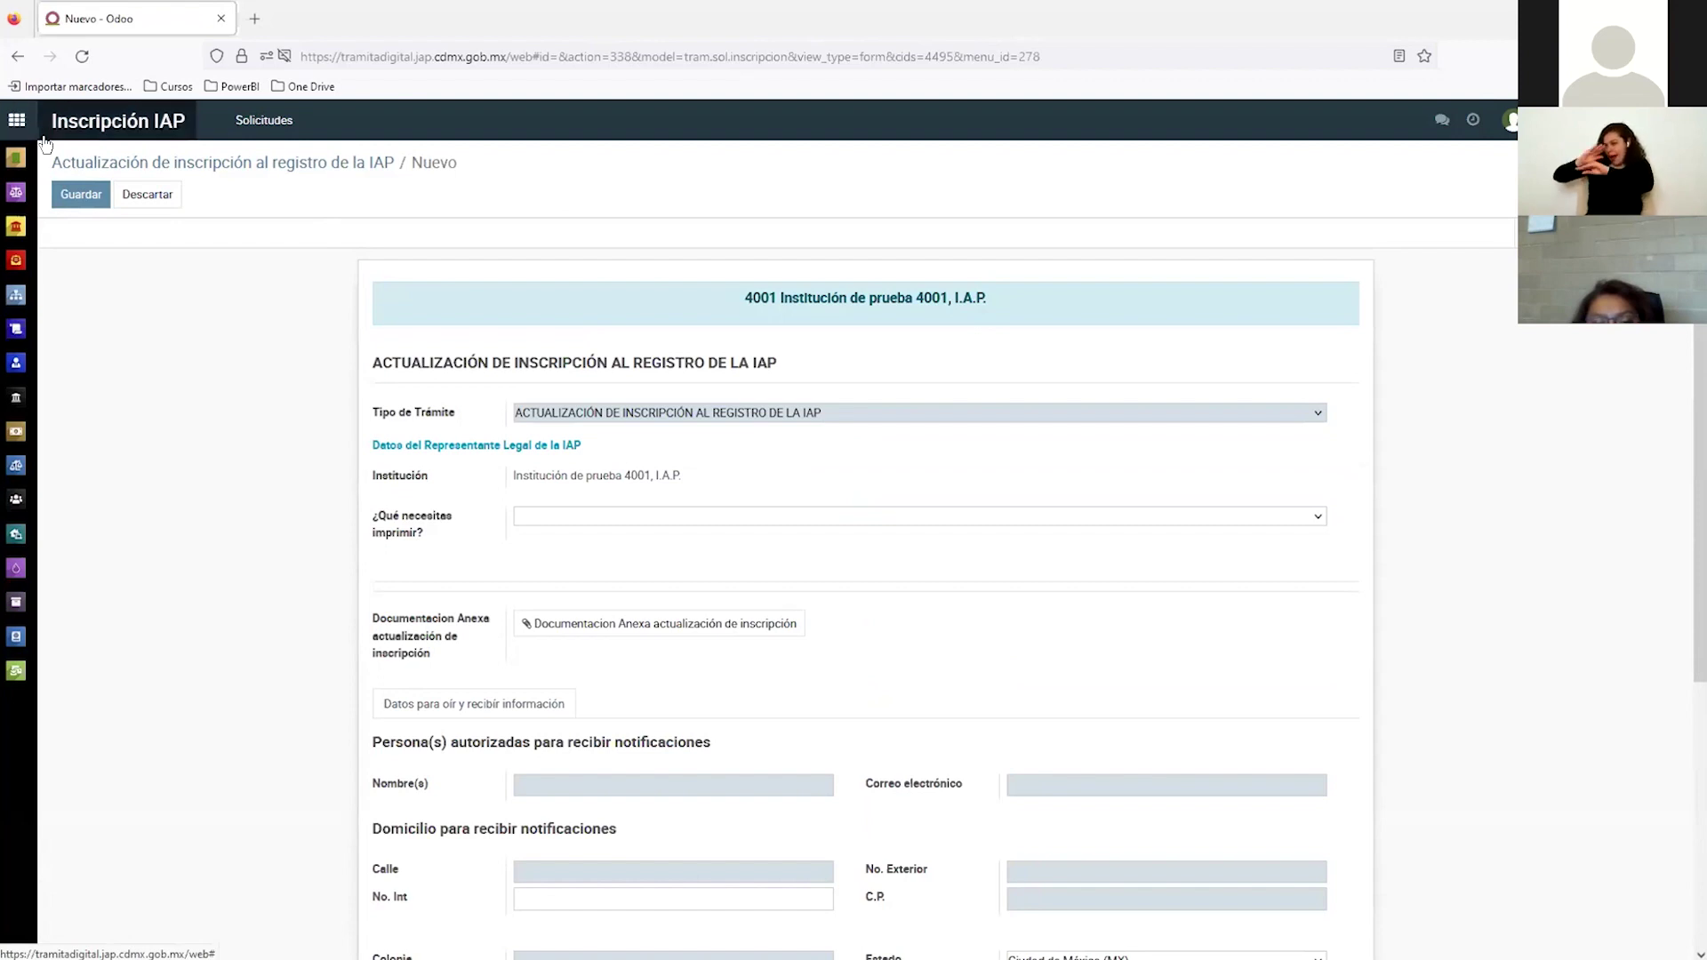
{"action": "left_click", "coordinate": [16, 120]}
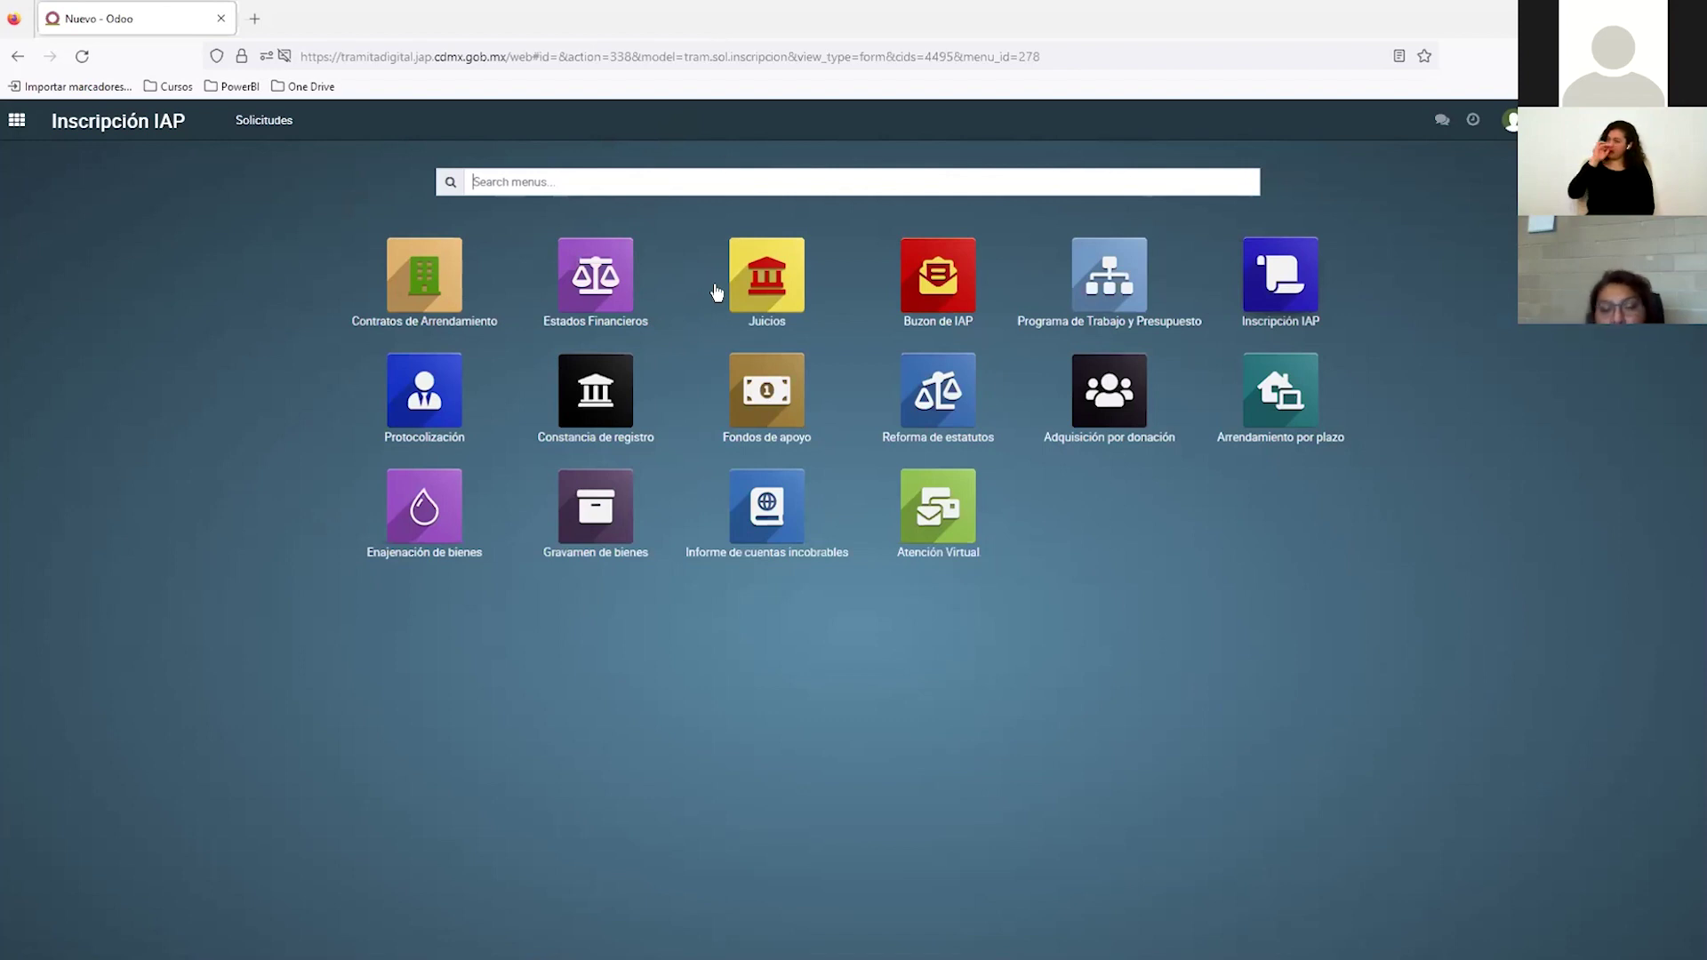
{"action": "left_click", "coordinate": [938, 505]}
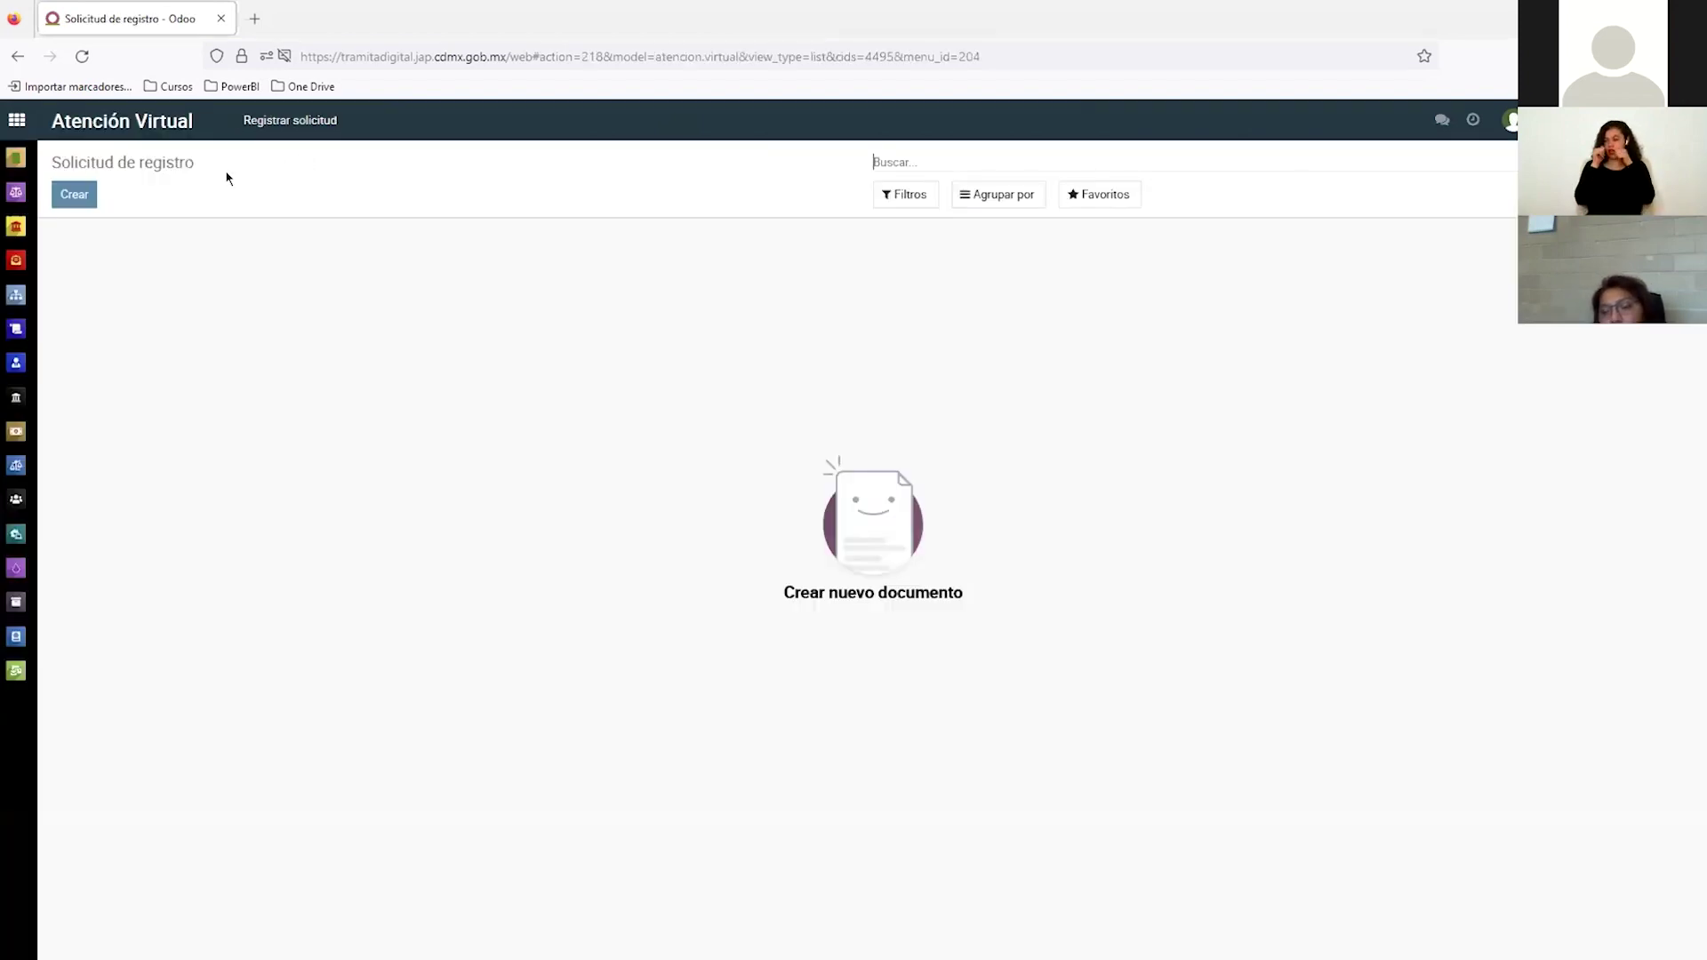
{"action": "left_click", "coordinate": [74, 194]}
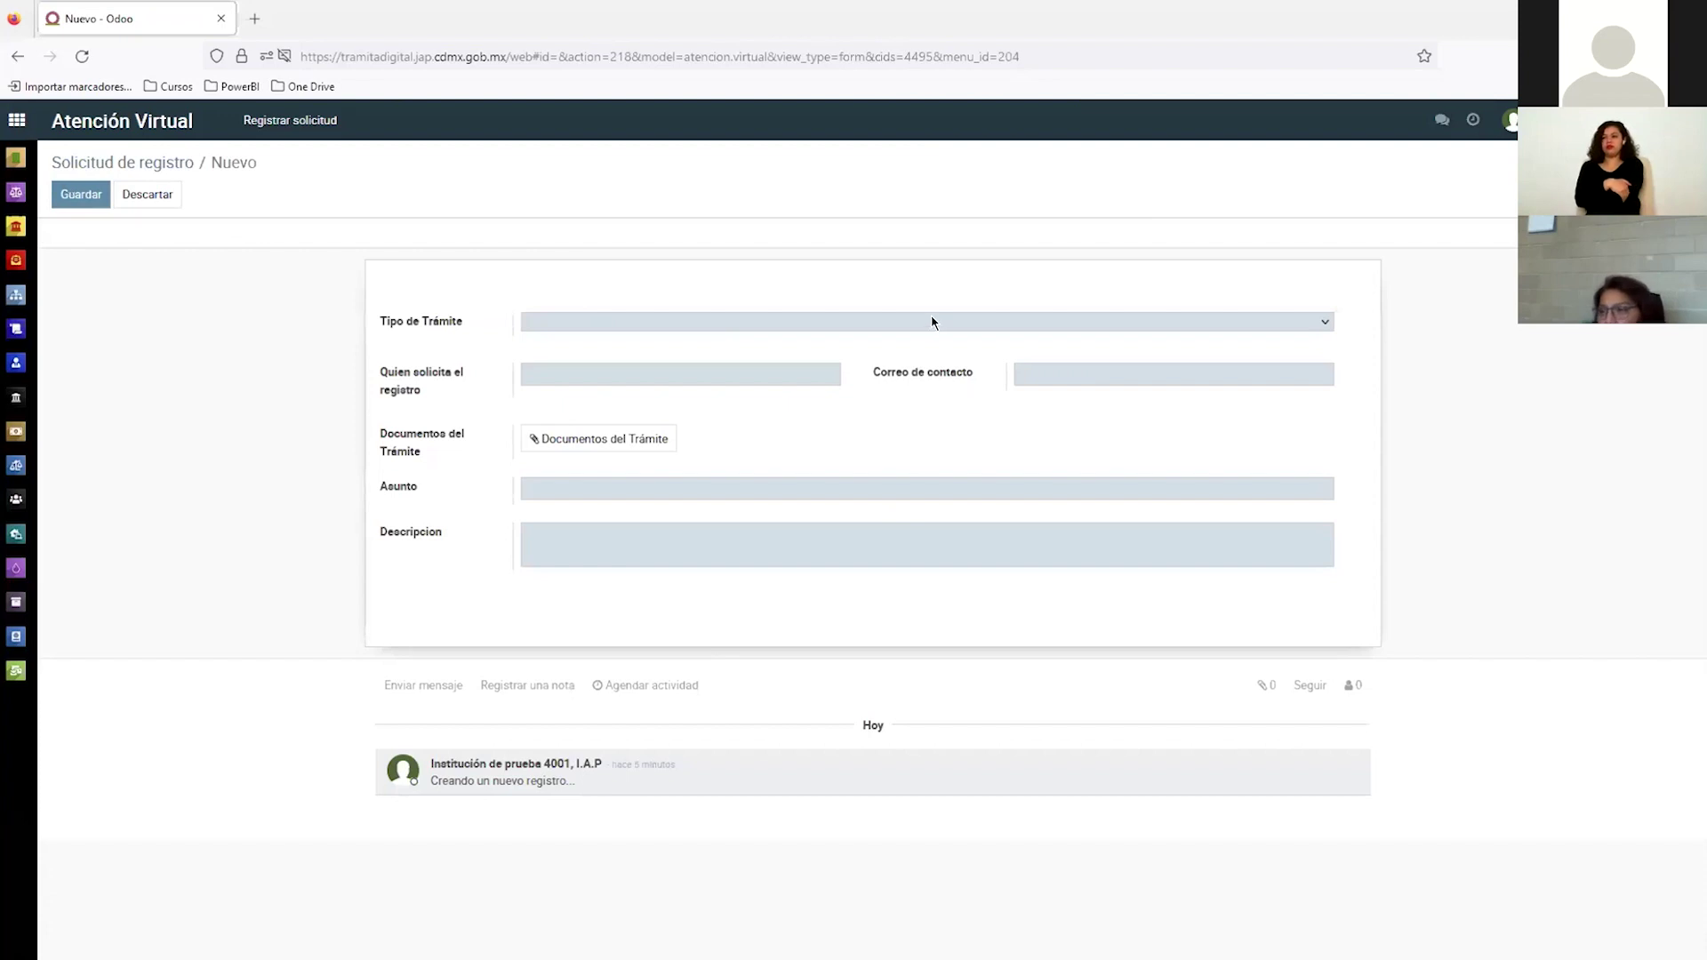
{"action": "left_click", "coordinate": [932, 322]}
{"action": "scroll", "coordinate": [786, 662], "scroll_direction": "down", "scroll_amount": 5}
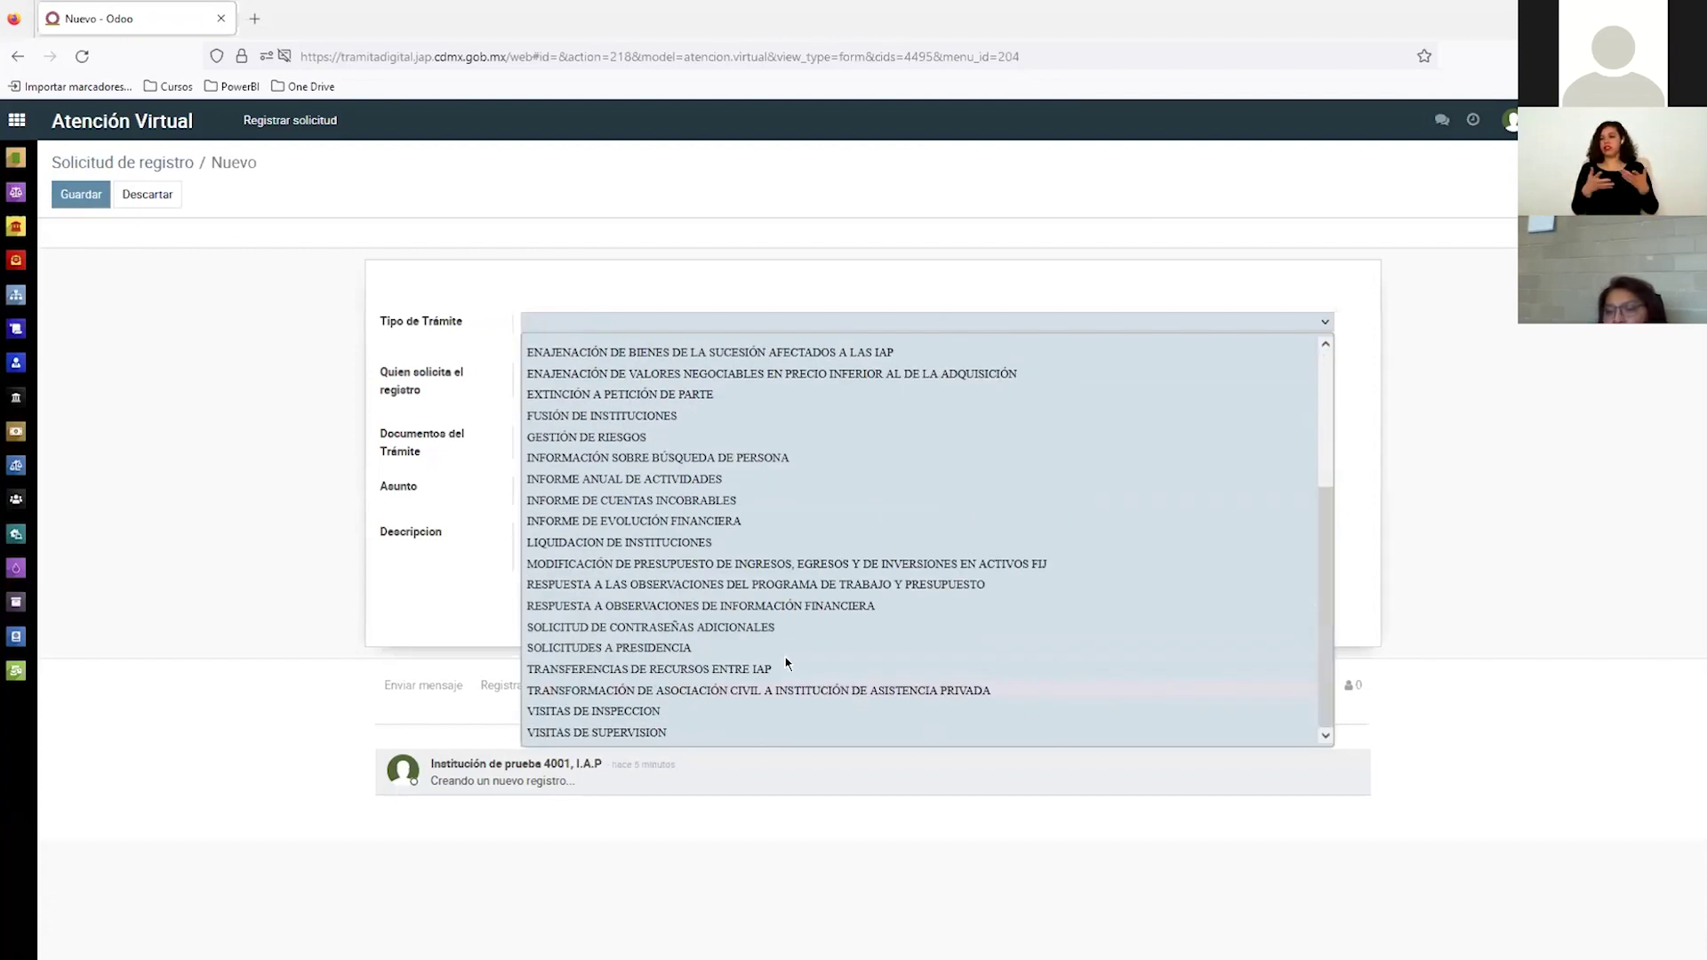
{"action": "left_click", "coordinate": [738, 624]}
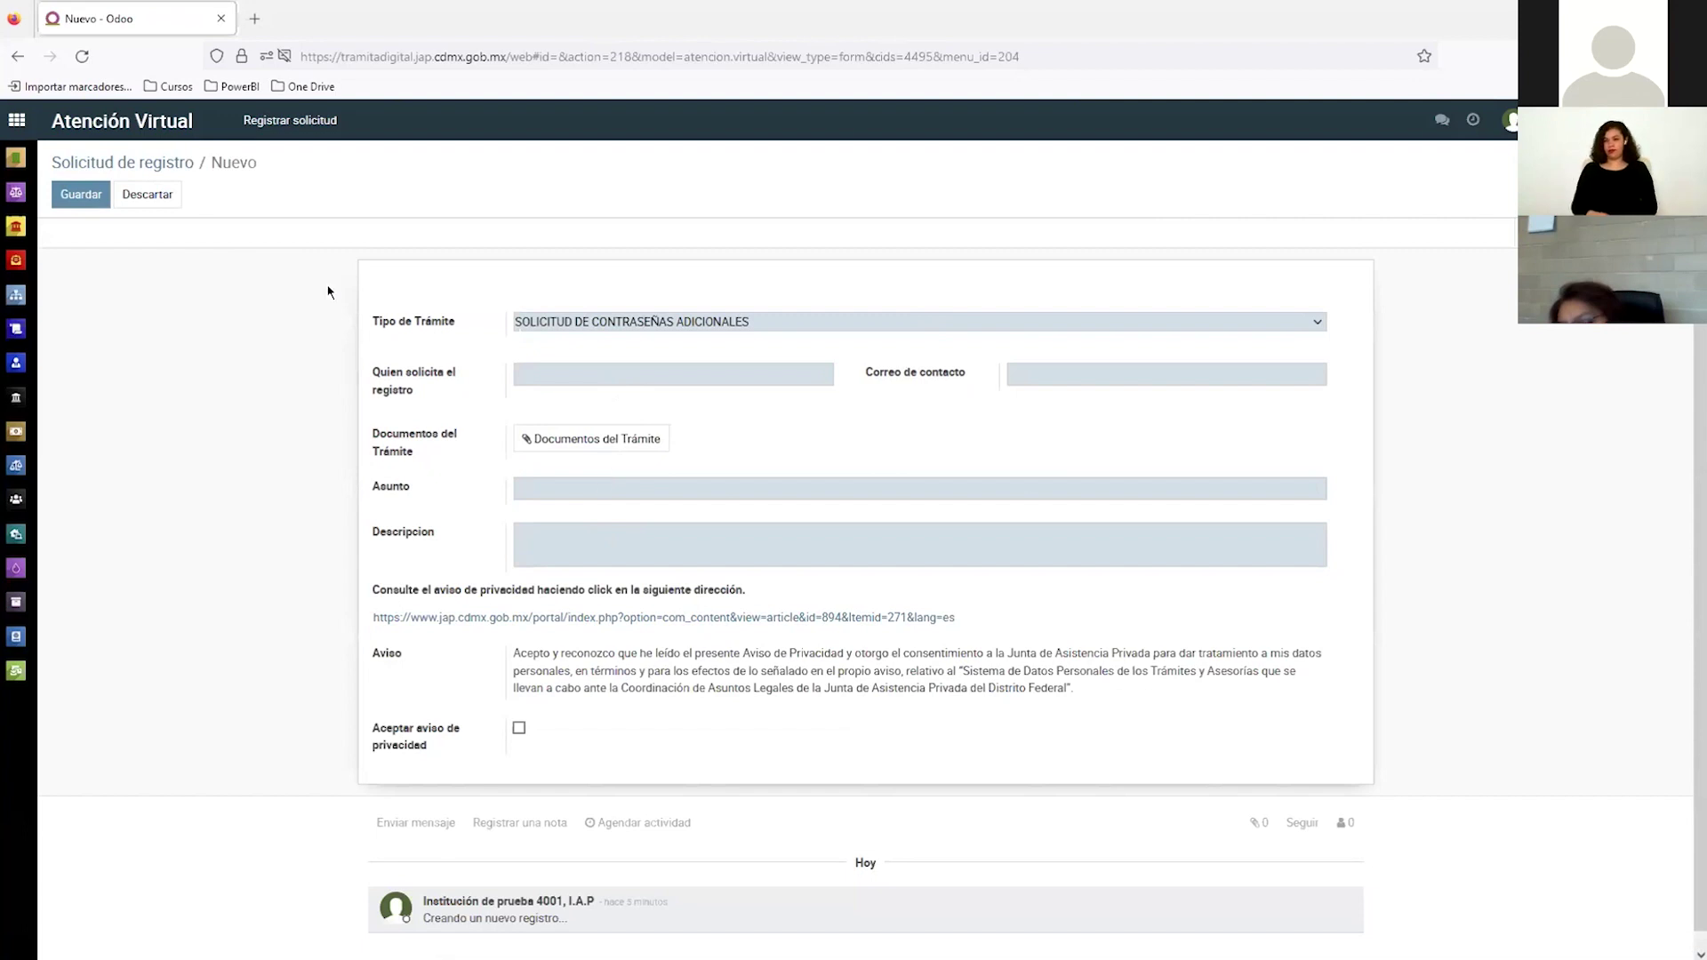
{"action": "left_click", "coordinate": [250, 138]}
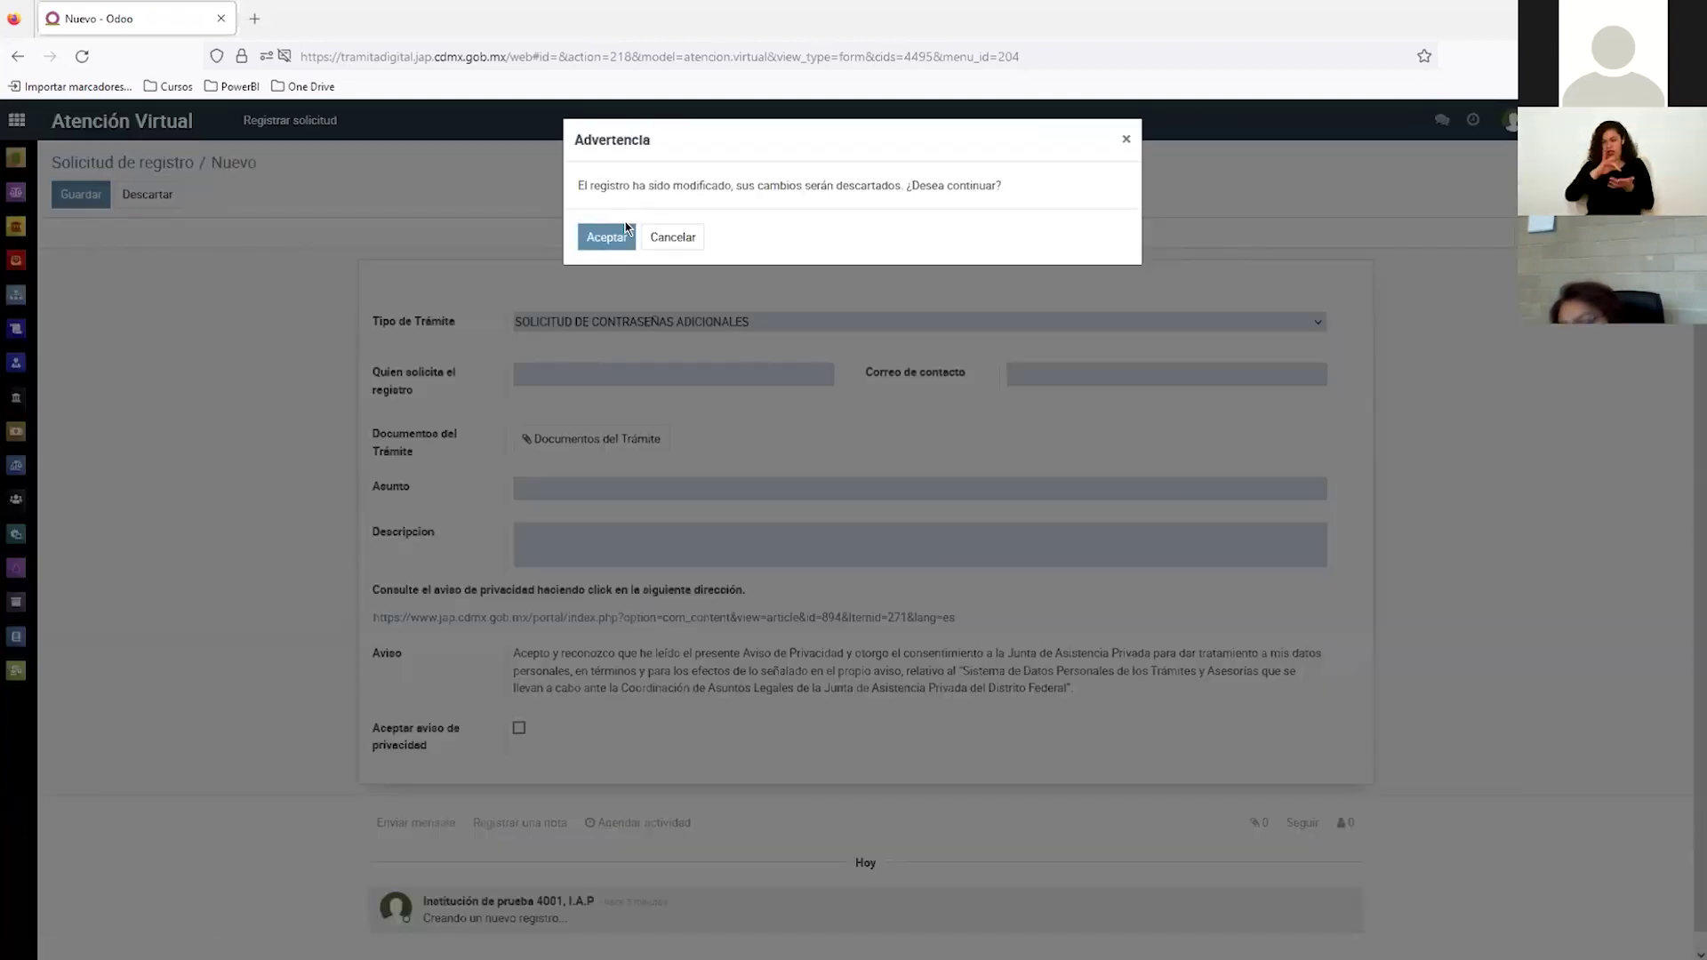
{"action": "left_click", "coordinate": [621, 235]}
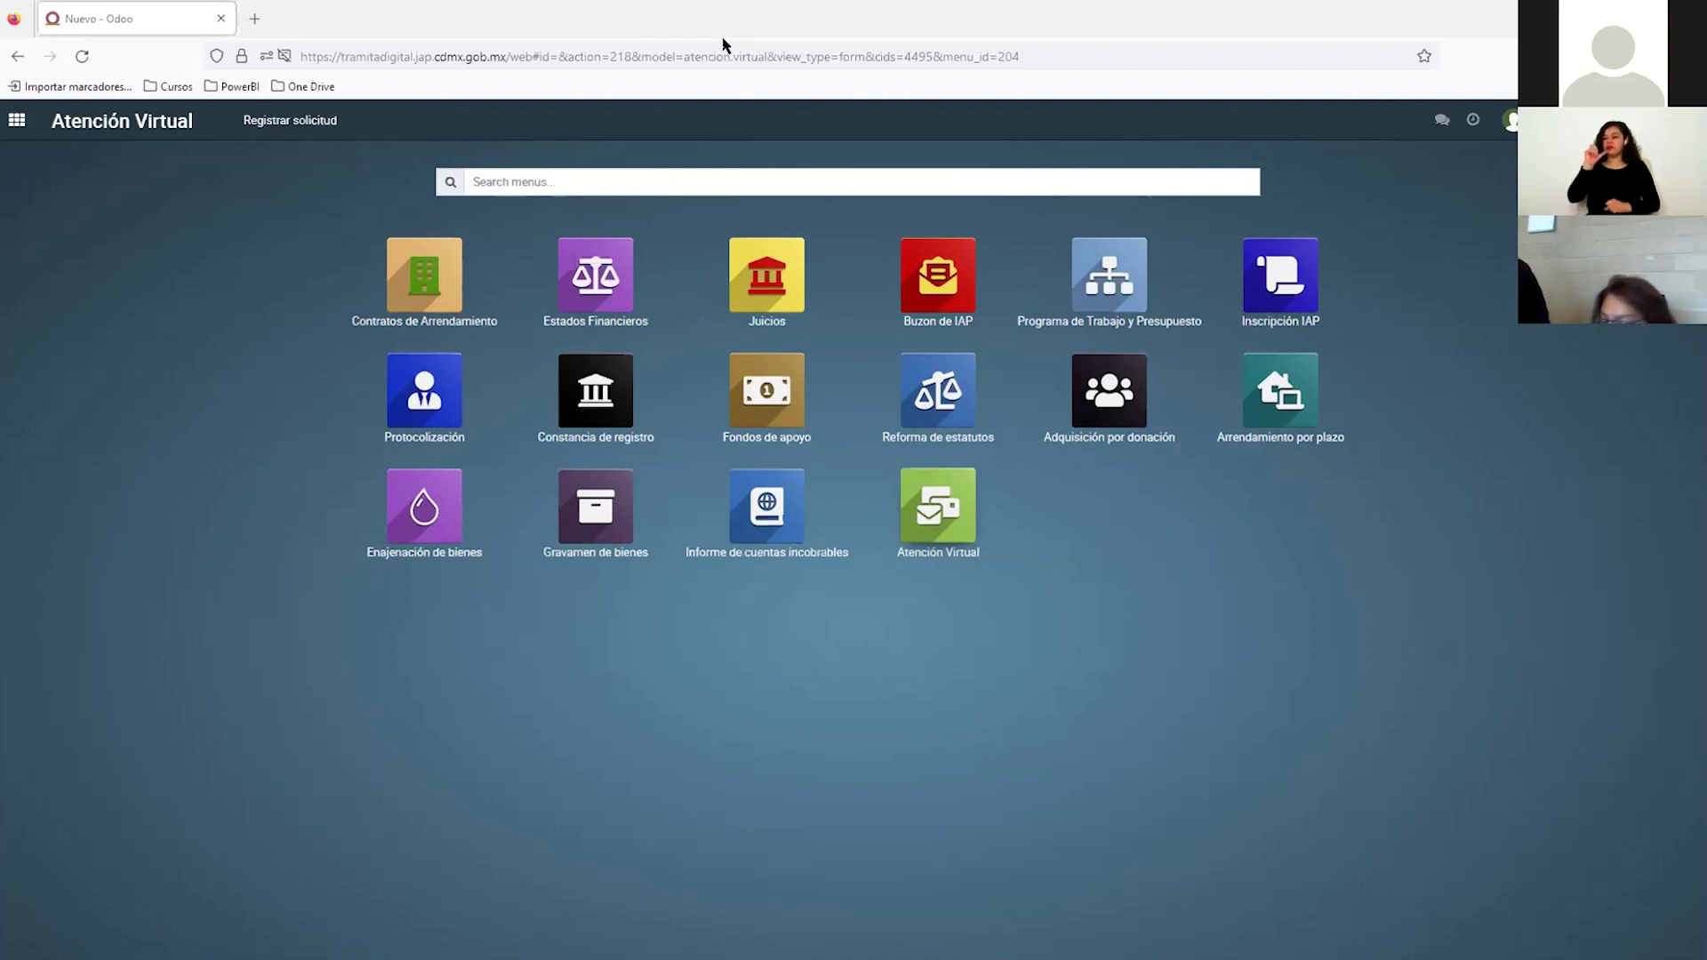
In Buzón de IAP, show the Notificaciones leídas list, then reopen the Notificaciones menu
{"action": "left_click", "coordinate": [964, 295]}
{"action": "left_click", "coordinate": [276, 122]}
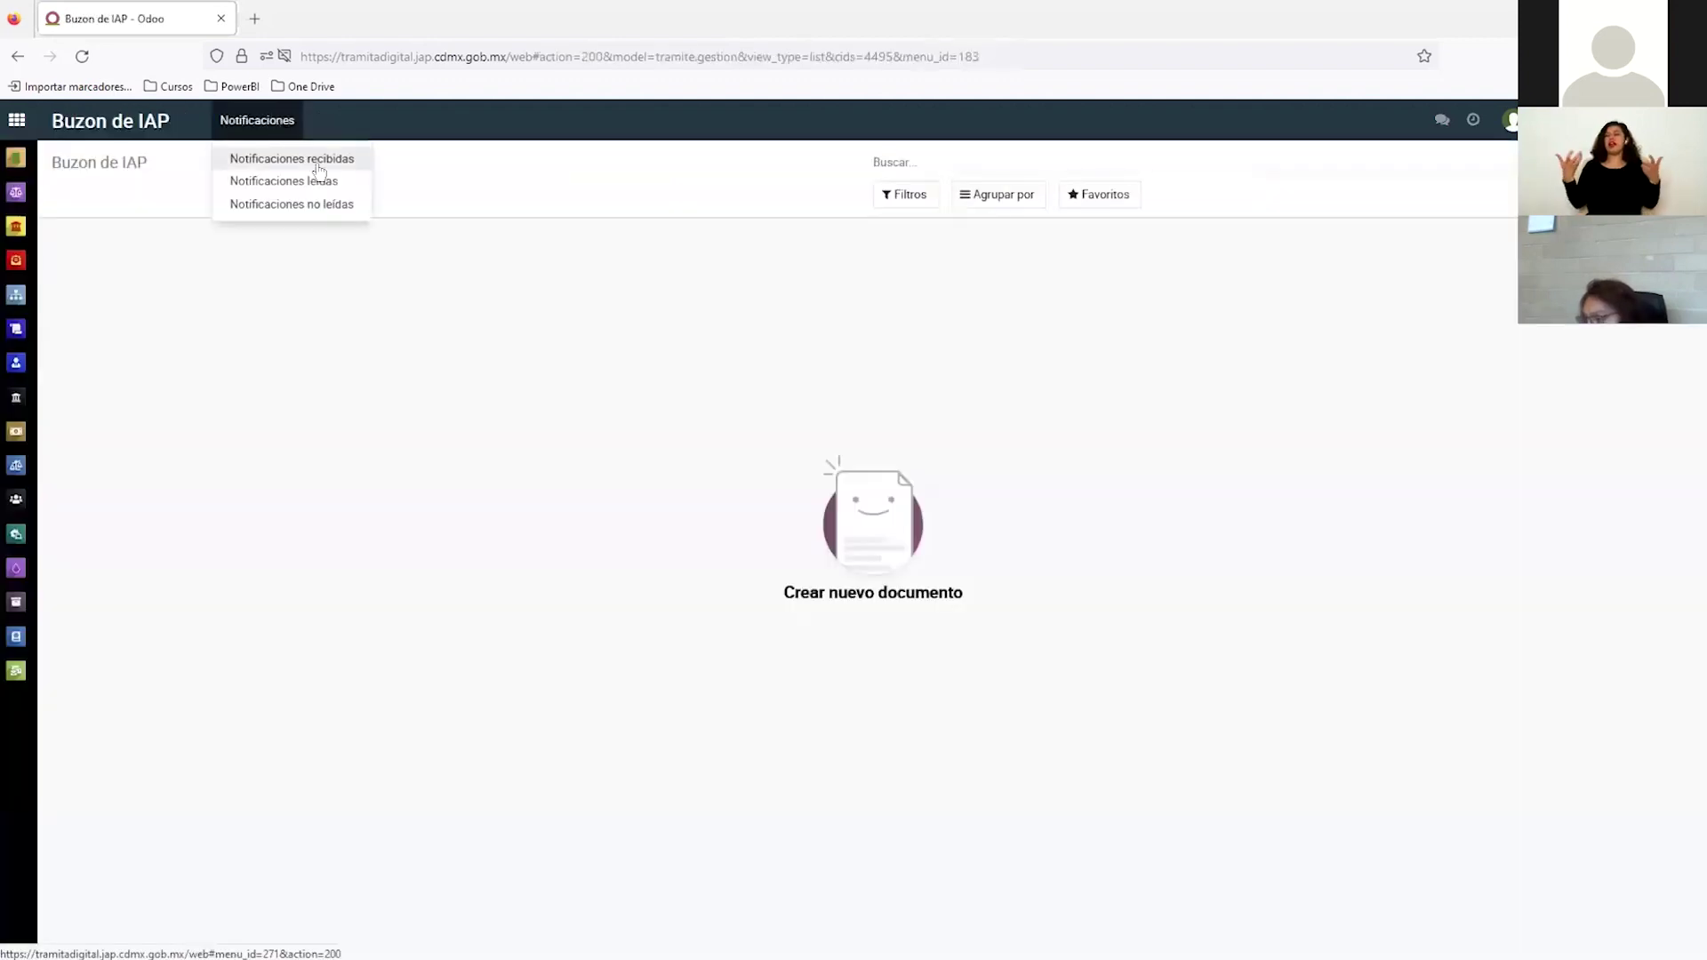
{"action": "left_click", "coordinate": [306, 181]}
{"action": "left_click", "coordinate": [285, 132]}
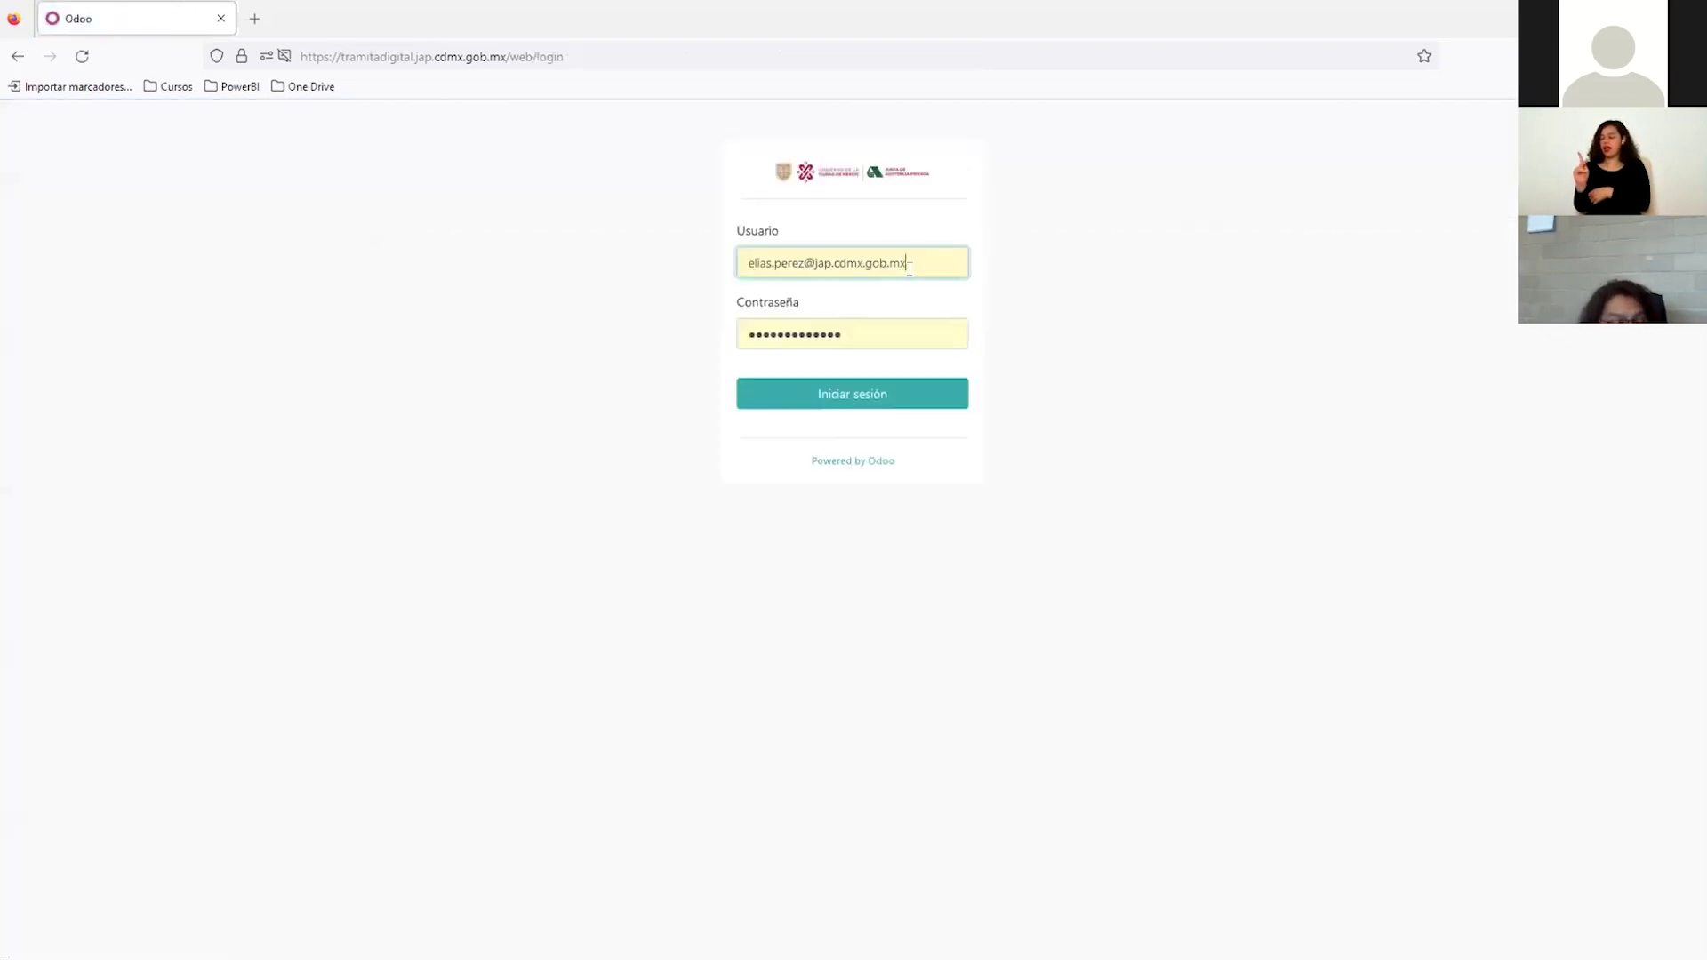
Log in with the institution's IAP username and password, then open Buzón de IAP from the sidebar
{"action": "triple_click", "coordinate": [831, 262]}
{"action": "type", "text": "IAP-4000"}
{"action": "left_click", "coordinate": [845, 334]}
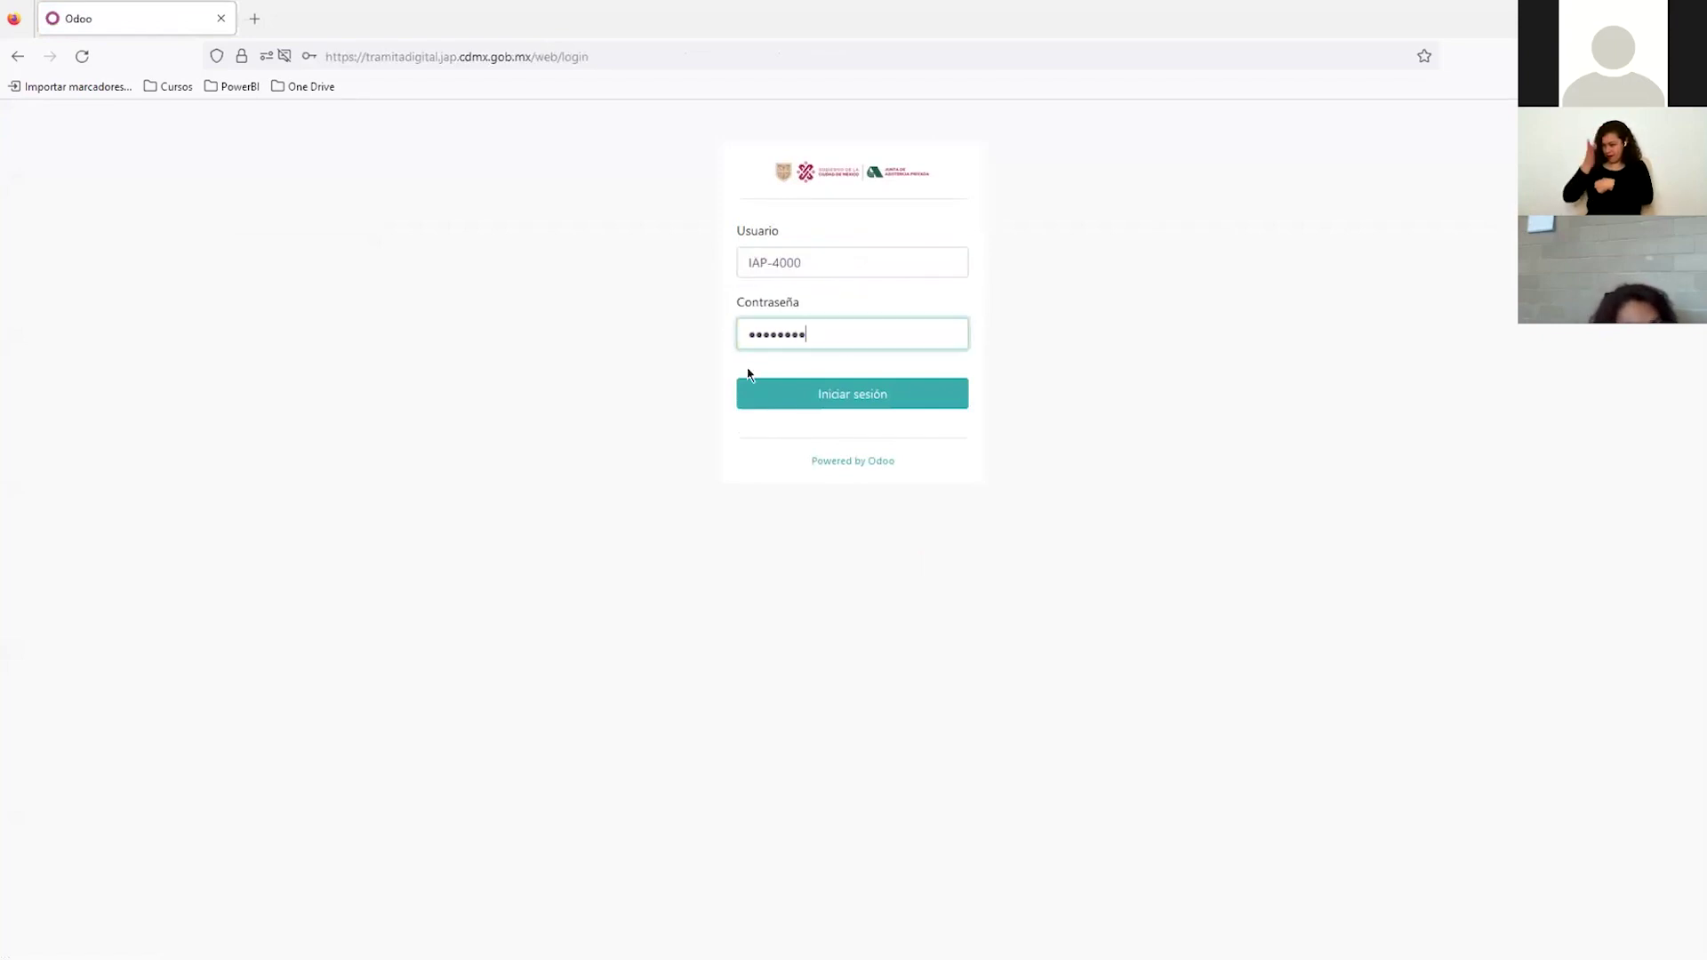
{"action": "left_click", "coordinate": [751, 391]}
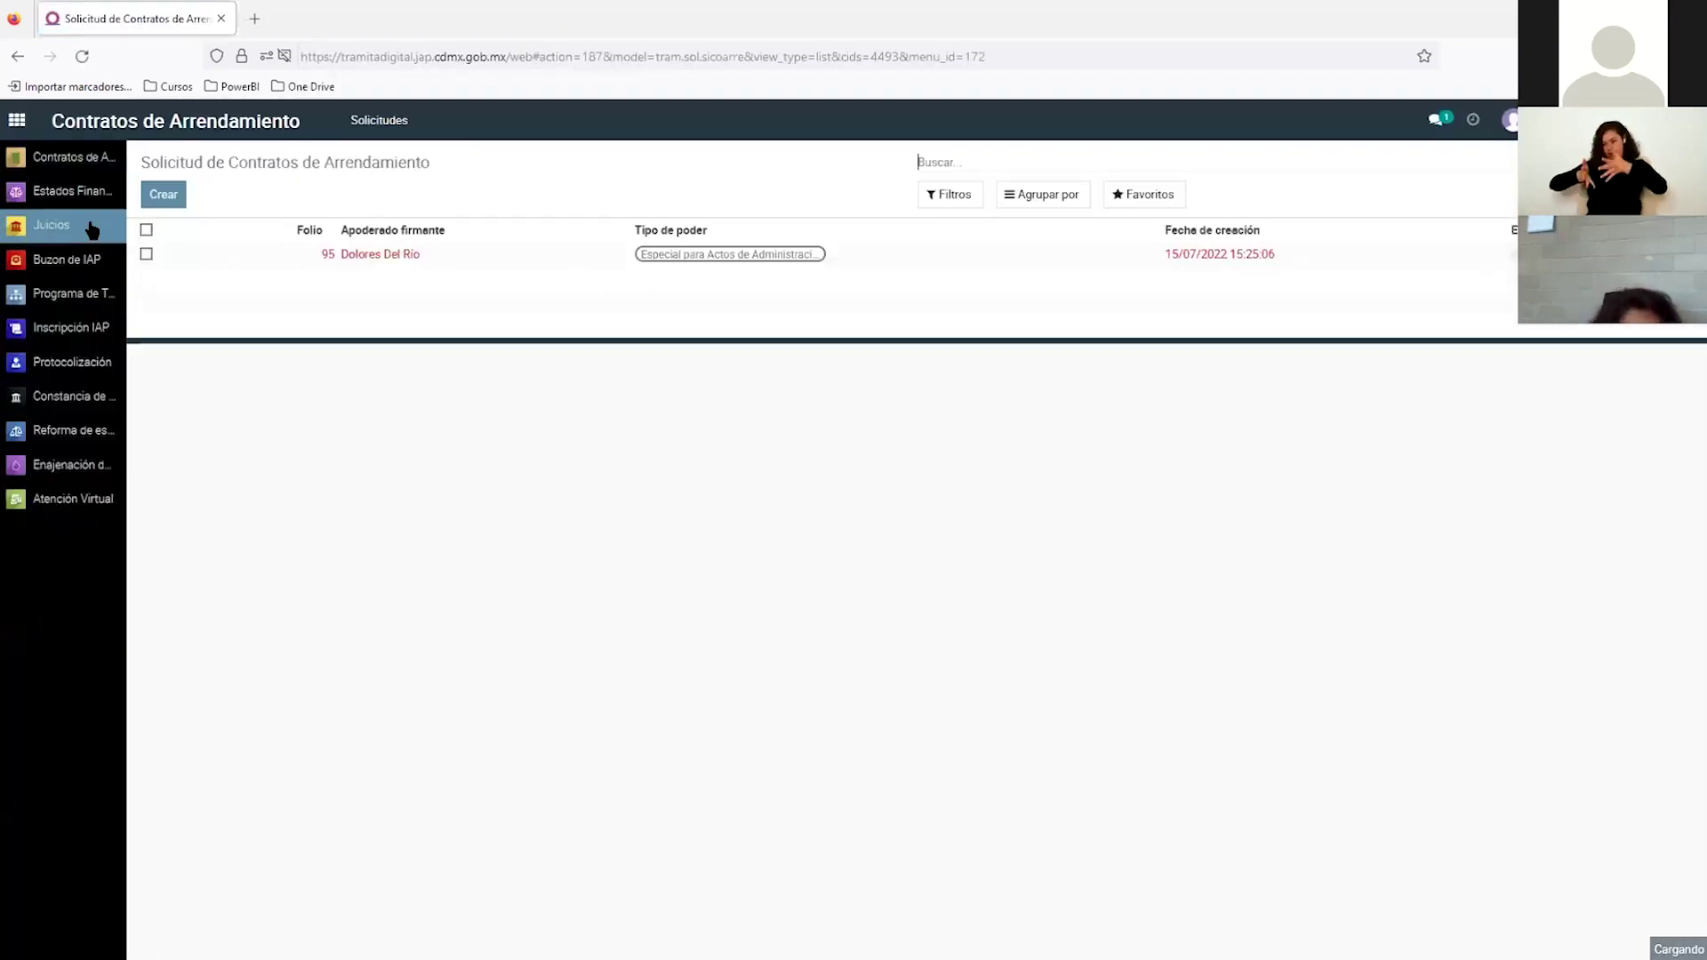
{"action": "left_click", "coordinate": [71, 259]}
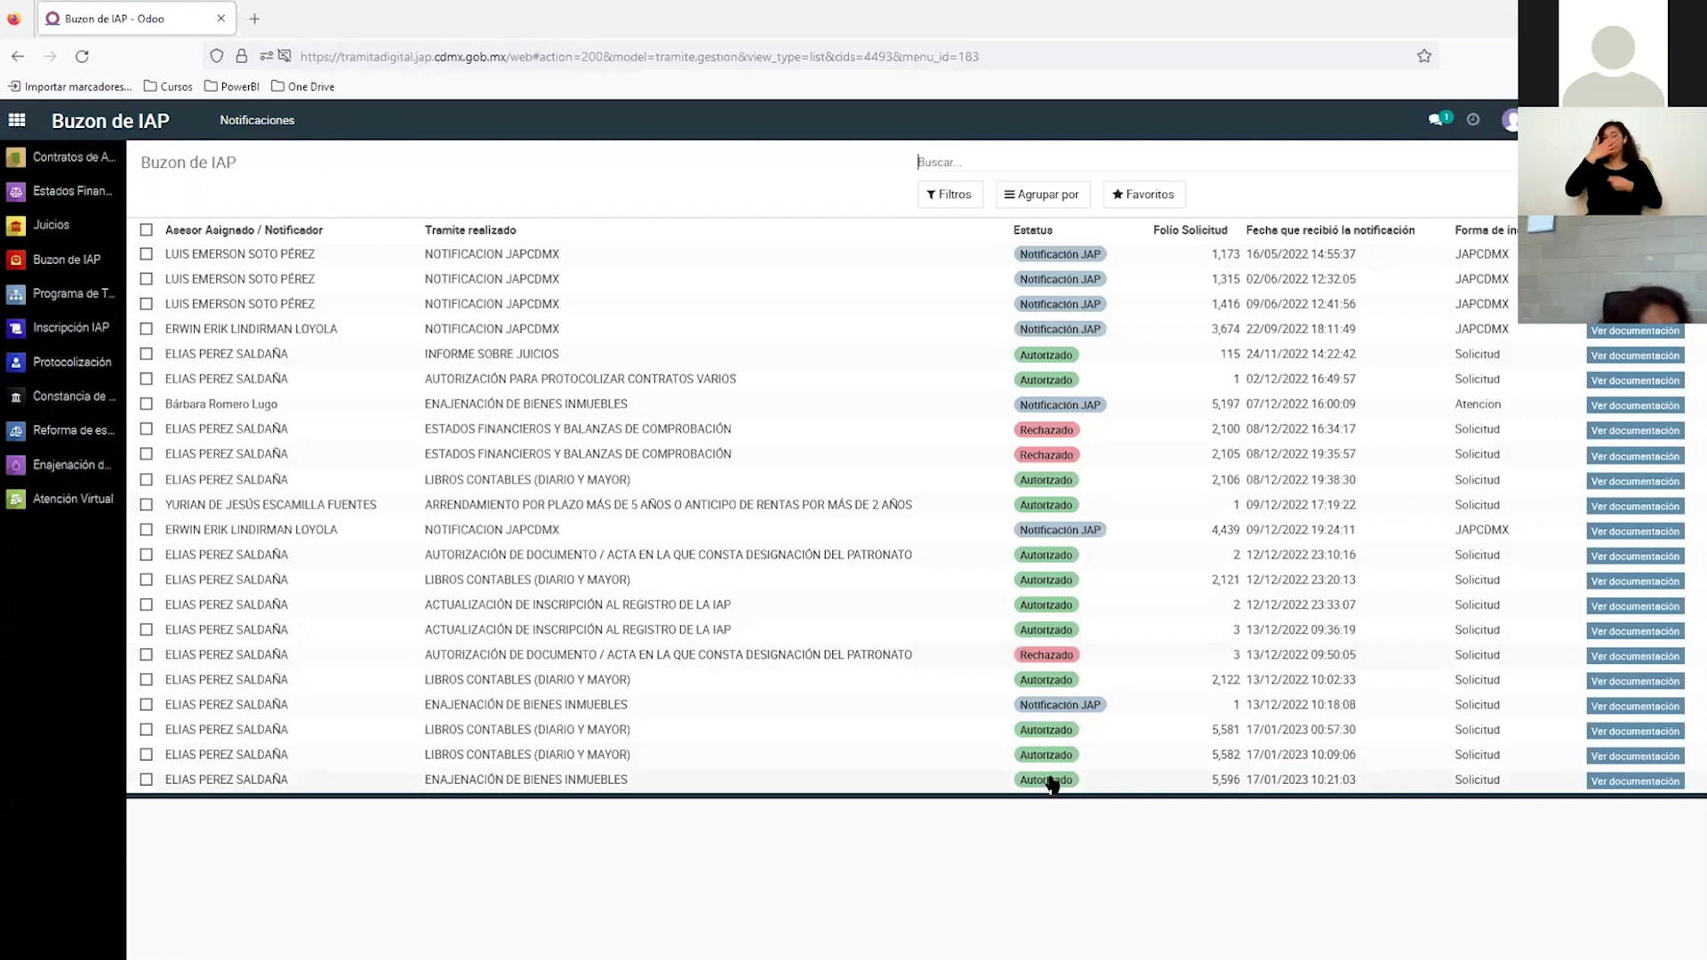